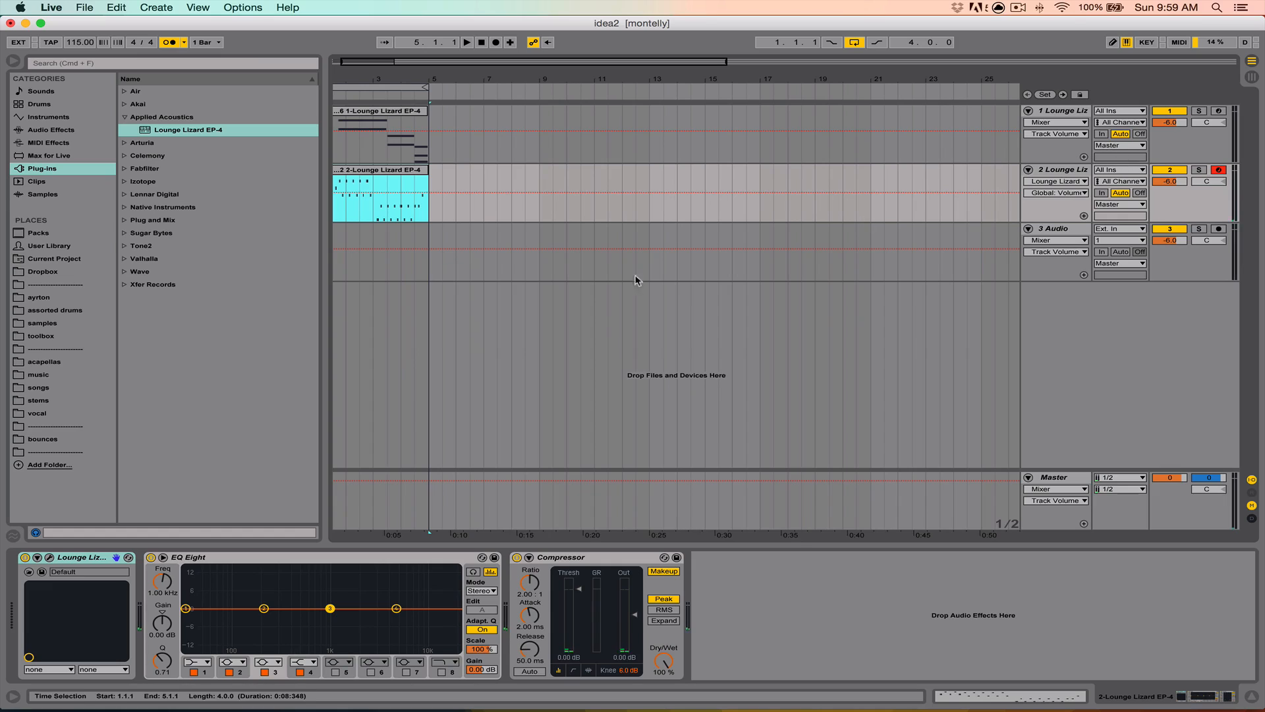
# Open the Lounge Lizard plug-in on track 2, turn down its output volume during playback, and close its window
pyautogui.click(50, 557)
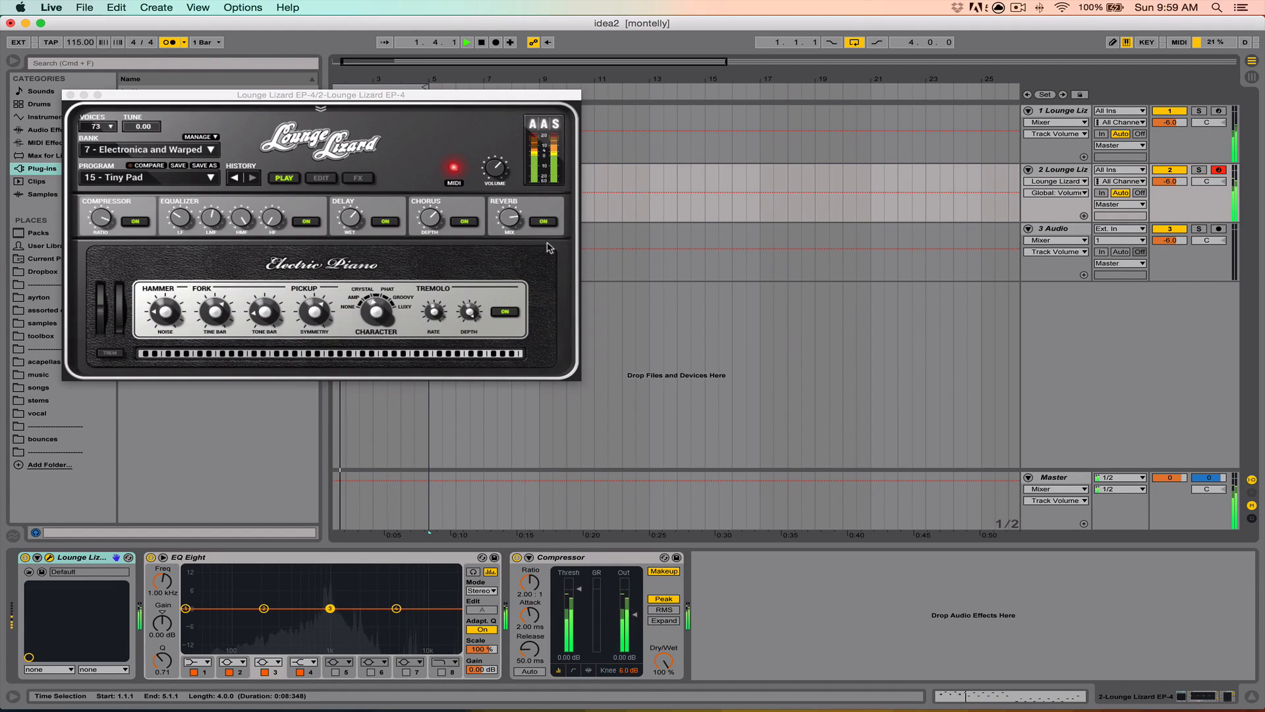
pyautogui.click(499, 168)
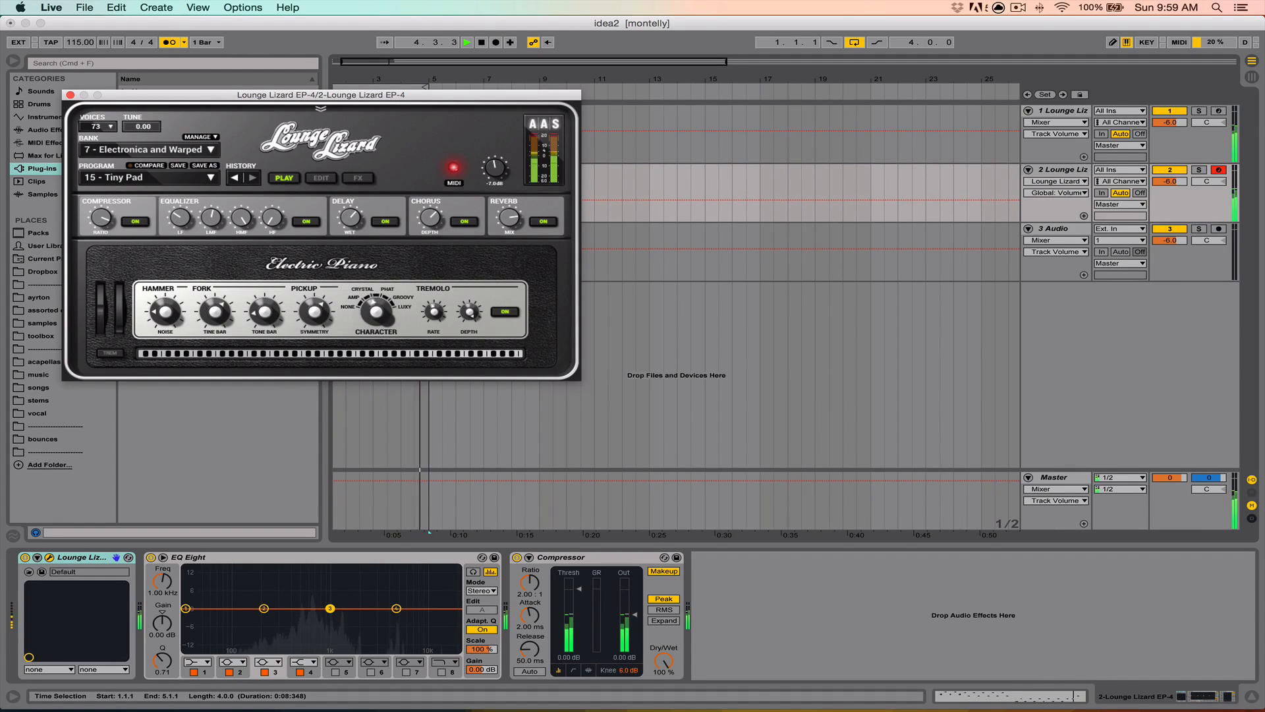
pyautogui.click(70, 94)
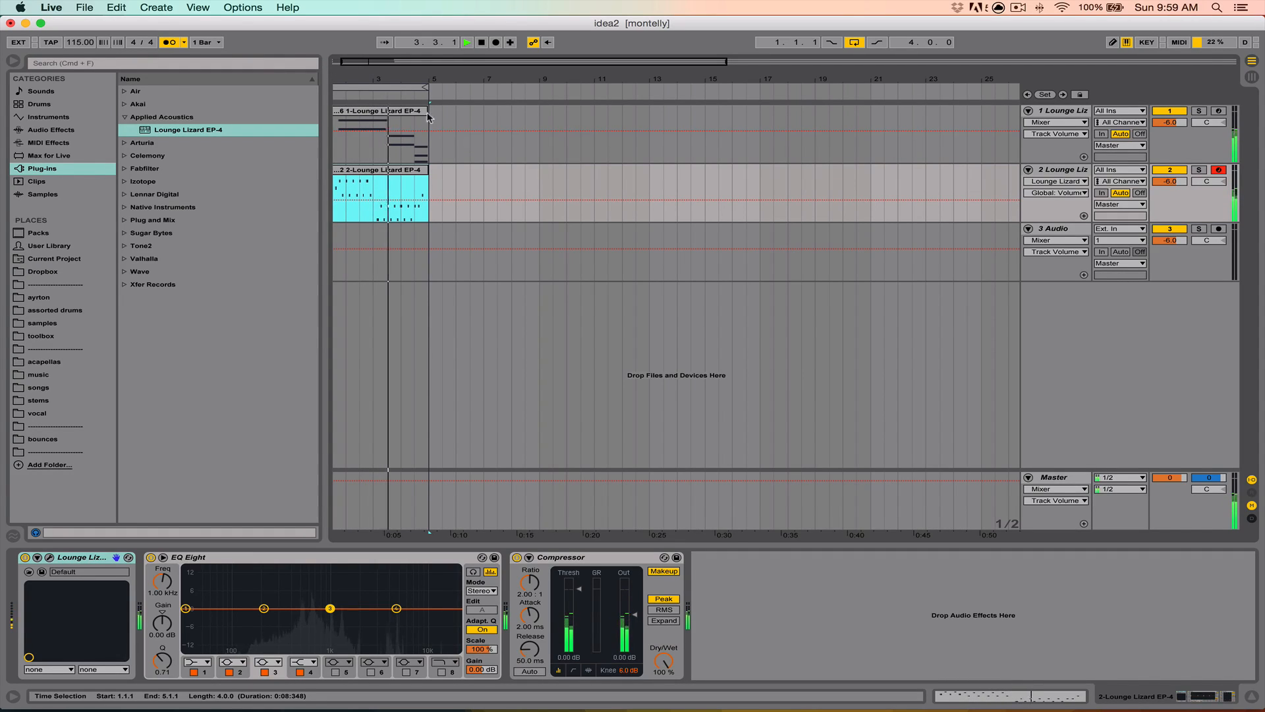
# Place the insert marker at 3.3.1 on track 1 and play both Lounge Lizard parts from there
pyautogui.moveTo(408, 79); pyautogui.dragTo(405, 135)
pyautogui.press('space')
pyautogui.moveTo(408, 75); pyautogui.dragTo(586, 66)
pyautogui.click(548, 159)
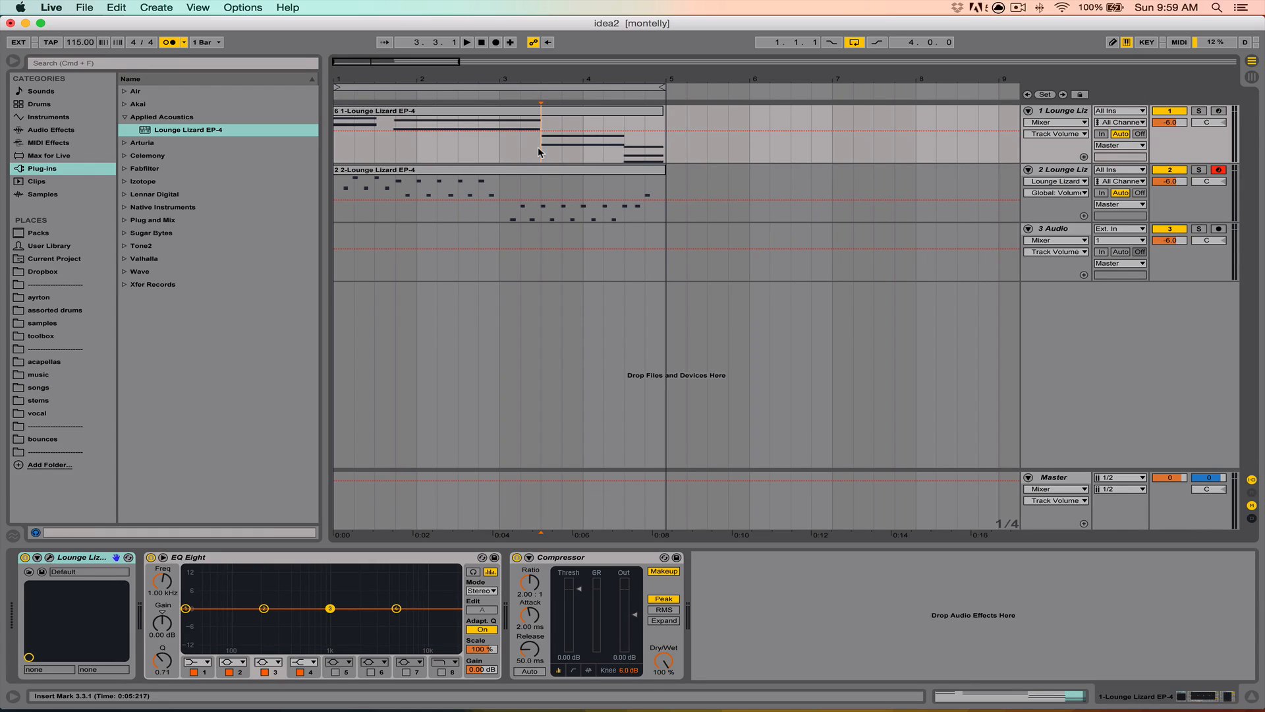
pyautogui.press('space')
pyautogui.moveTo(678, 61); pyautogui.dragTo(739, 70)
pyautogui.moveTo(351, 79); pyautogui.dragTo(350, 170)
pyautogui.moveTo(446, 70); pyautogui.dragTo(485, 70)
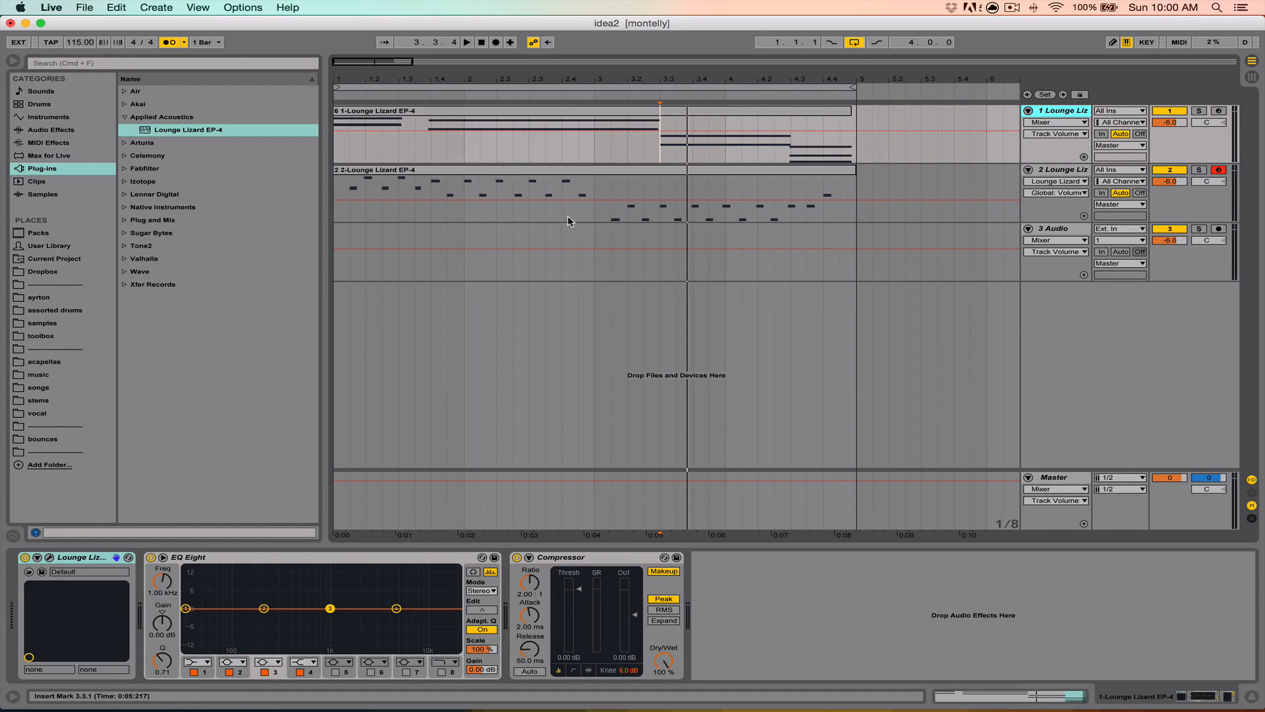
# Check the preset used by the Lounge Lizard plug-in on track 1 and close its window
pyautogui.click(48, 557)
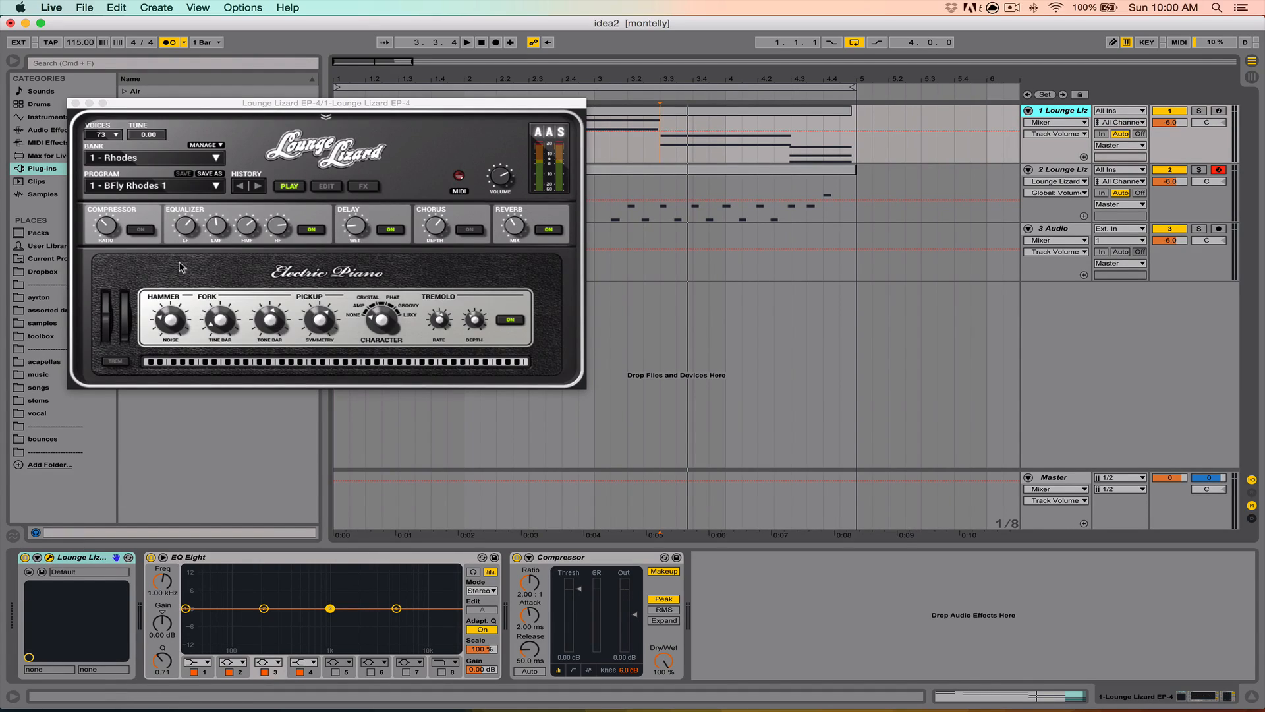
pyautogui.click(75, 103)
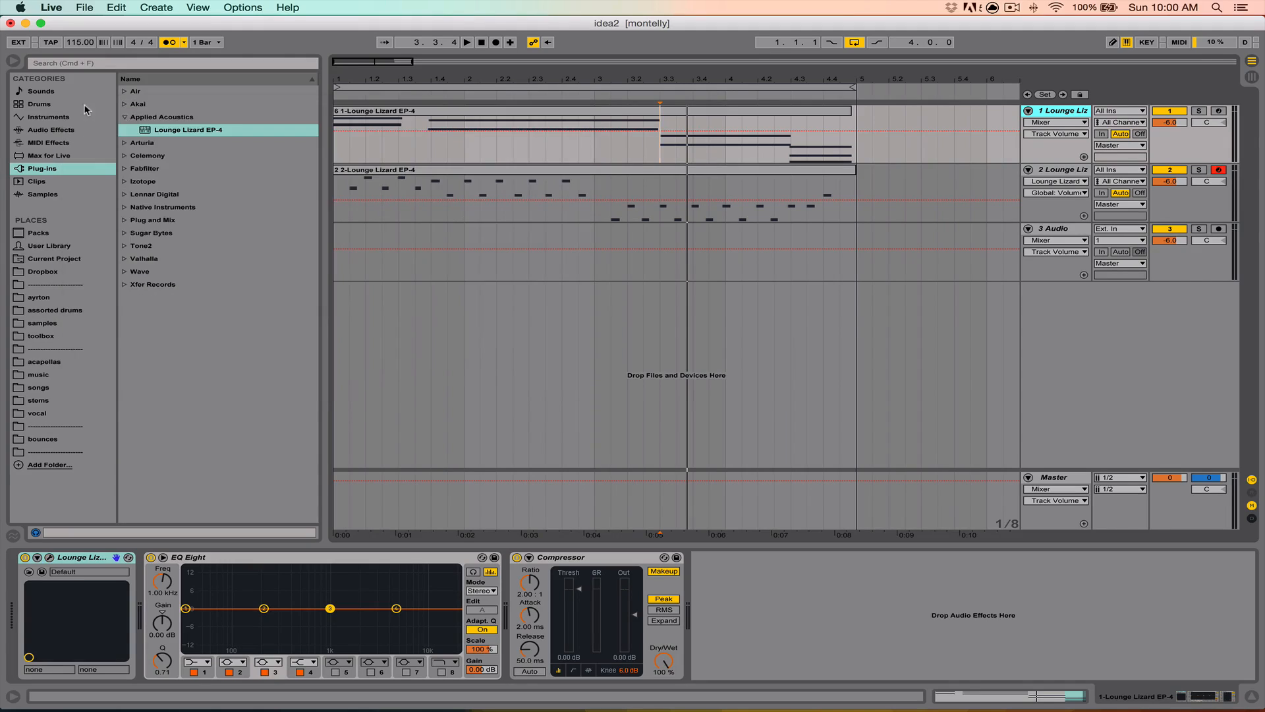
pyautogui.moveTo(719, 79); pyautogui.dragTo(720, 73)
pyautogui.moveTo(719, 74); pyautogui.dragTo(719, 64)
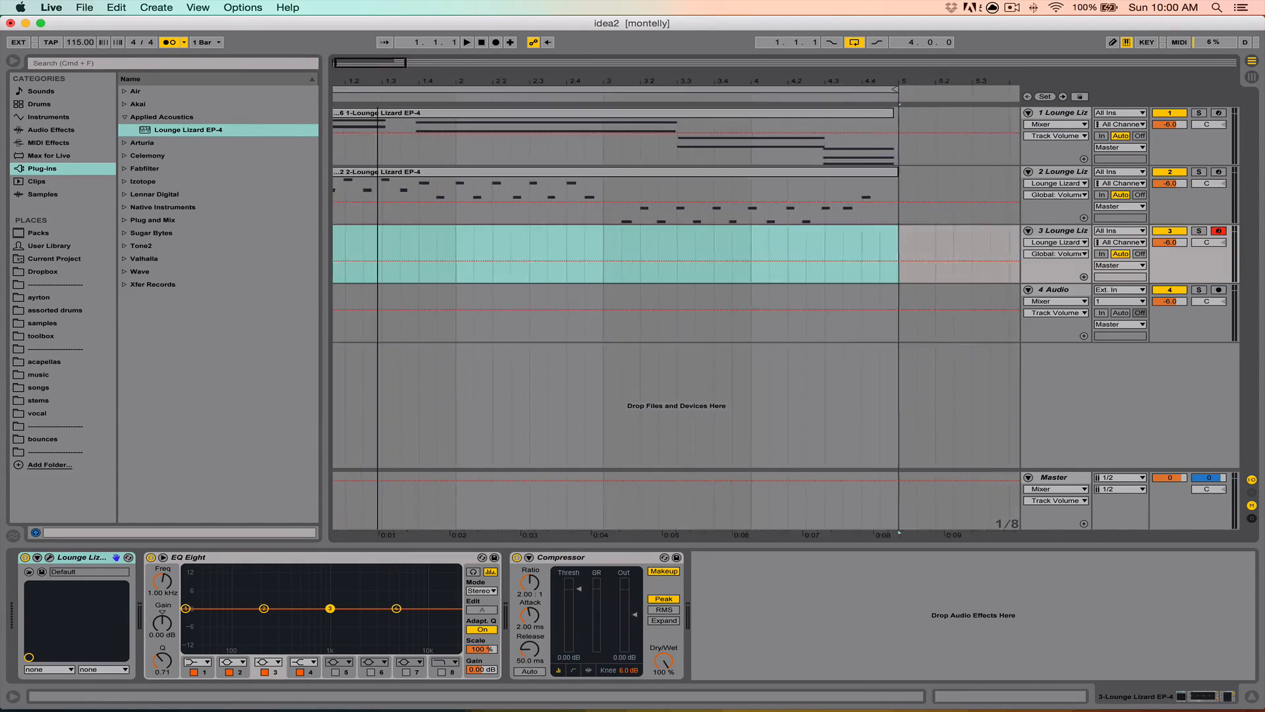
# Record a four-bar two-note chord part on the third Lounge Lizard track from bar 1 and end recording
pyautogui.moveTo(362, 80); pyautogui.dragTo(363, 40)
pyautogui.click(333, 247)
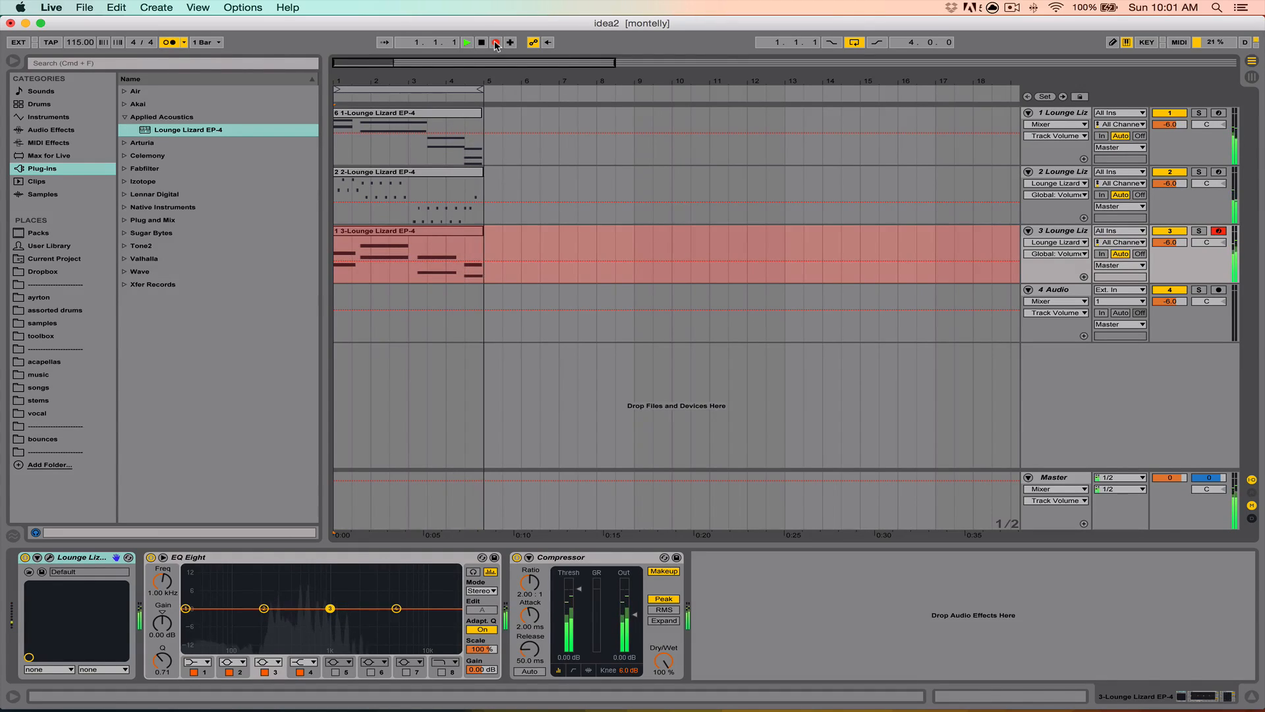
pyautogui.click(496, 42)
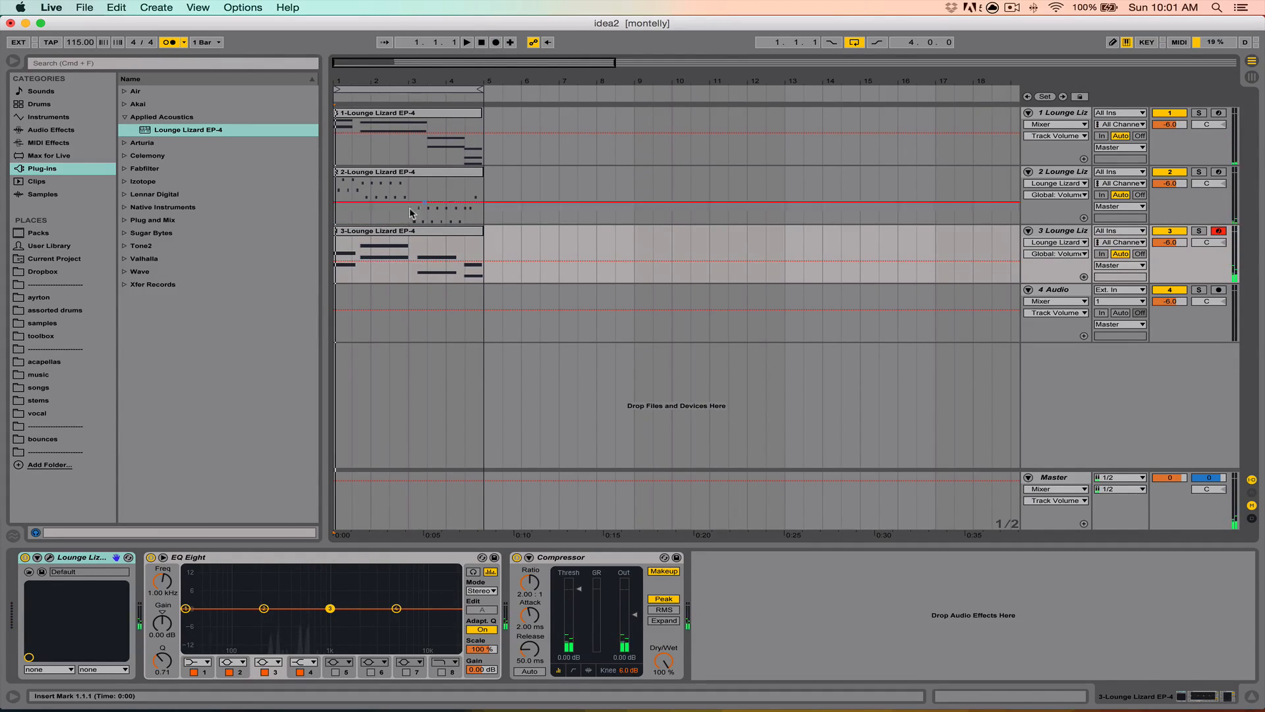
# Open the recorded clip on track 3, examine its notes, and hide the clip editor
pyautogui.click(379, 232)
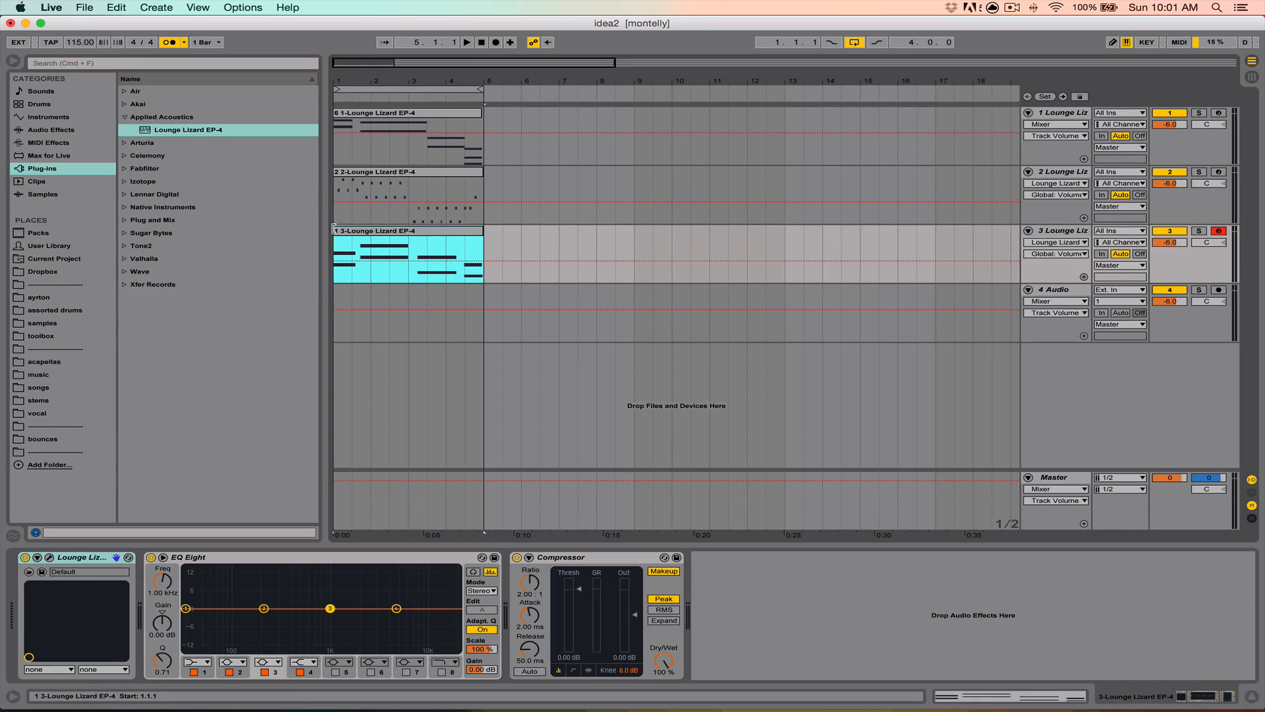
pyautogui.press('super+z')
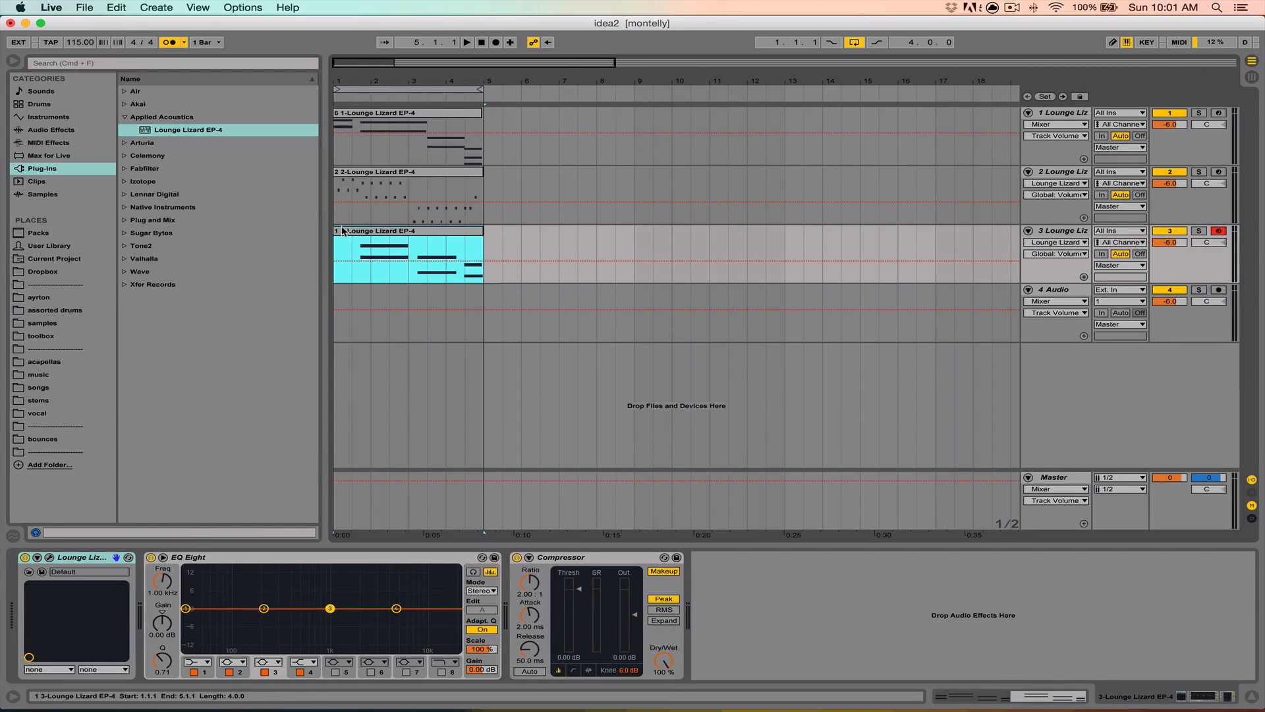
pyautogui.doubleClick(359, 262)
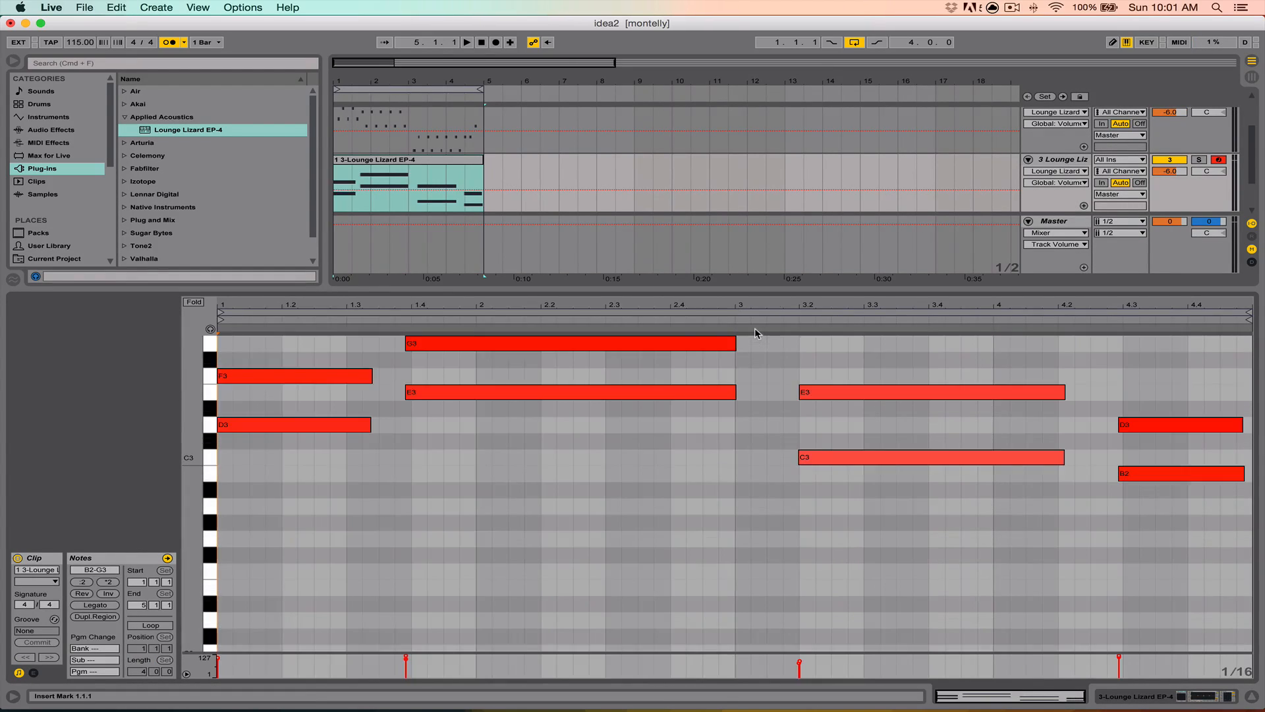
pyautogui.press('super+z')
pyautogui.moveTo(1259, 702)
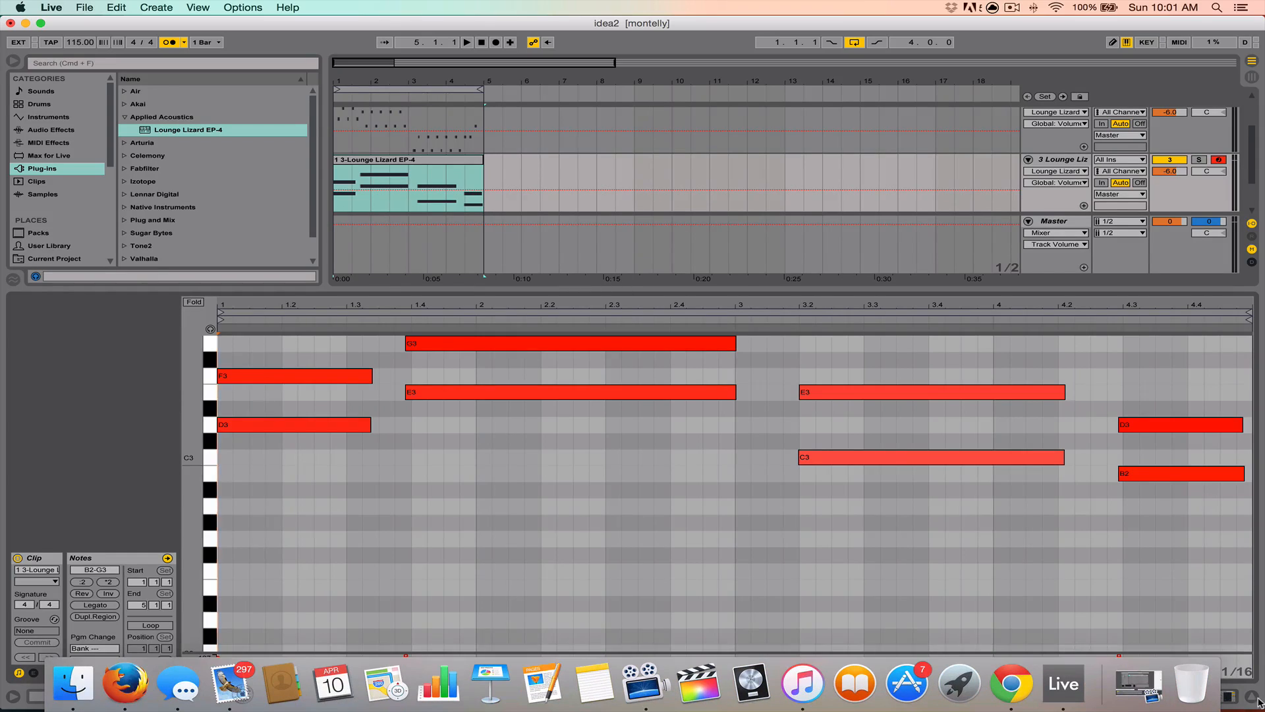
pyautogui.press('super+alt+l')
# Play the three layered parts together and place the insert marker at 4.3.1 on track 1
pyautogui.press('space')
pyautogui.press('z')
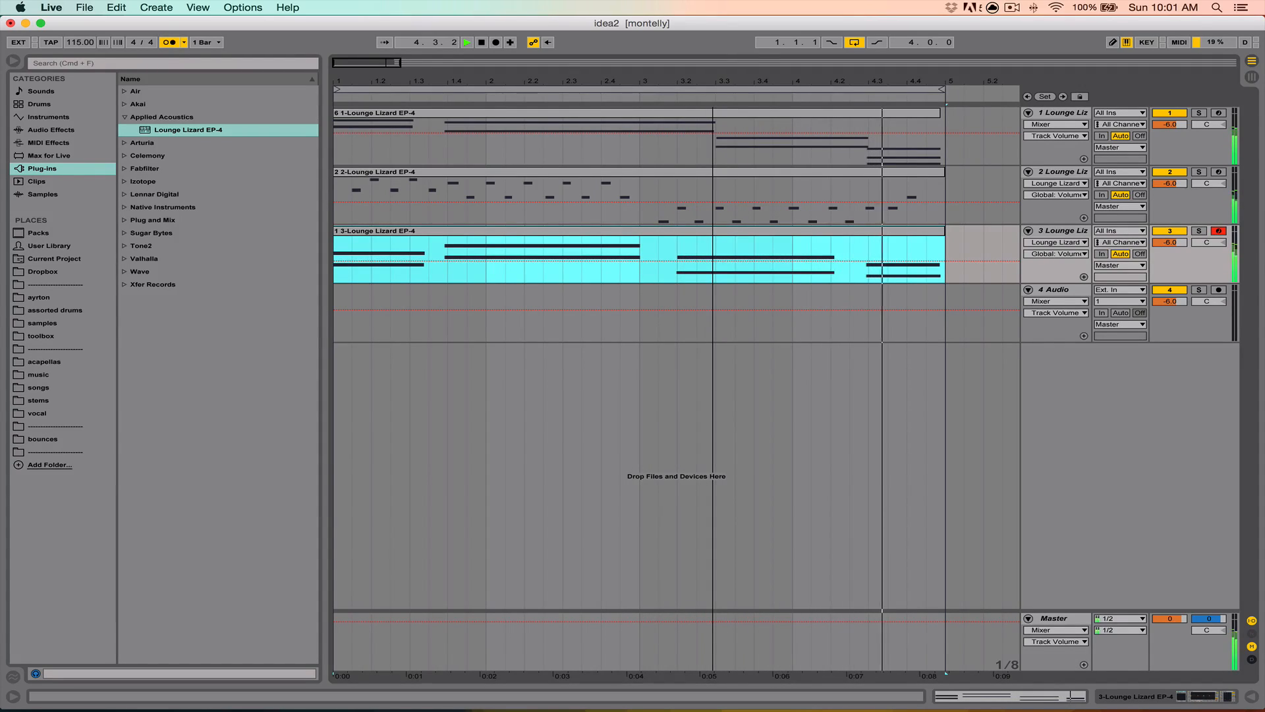
pyautogui.moveTo(713, 80); pyautogui.dragTo(466, 74)
pyautogui.click(857, 155)
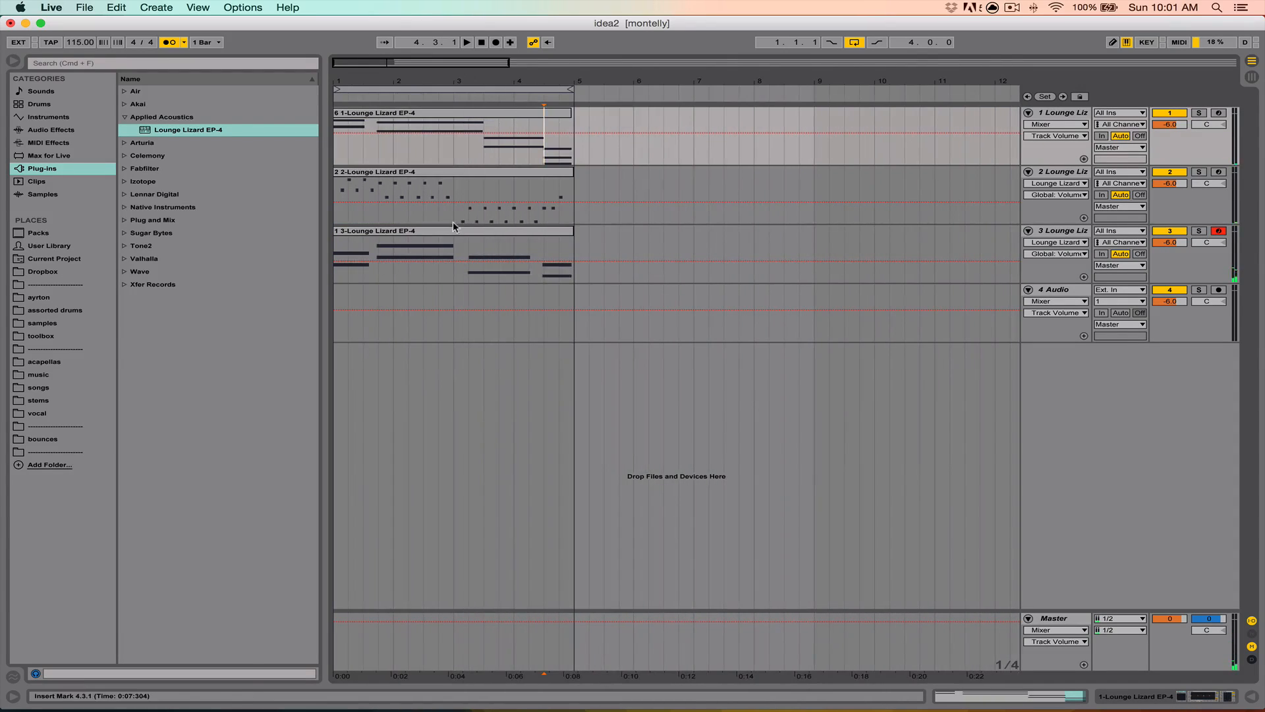
# Audition the track 3 clip on its own at bar 5 and return it to bar 1
pyautogui.moveTo(408, 234); pyautogui.dragTo(648, 238)
pyautogui.press('space')
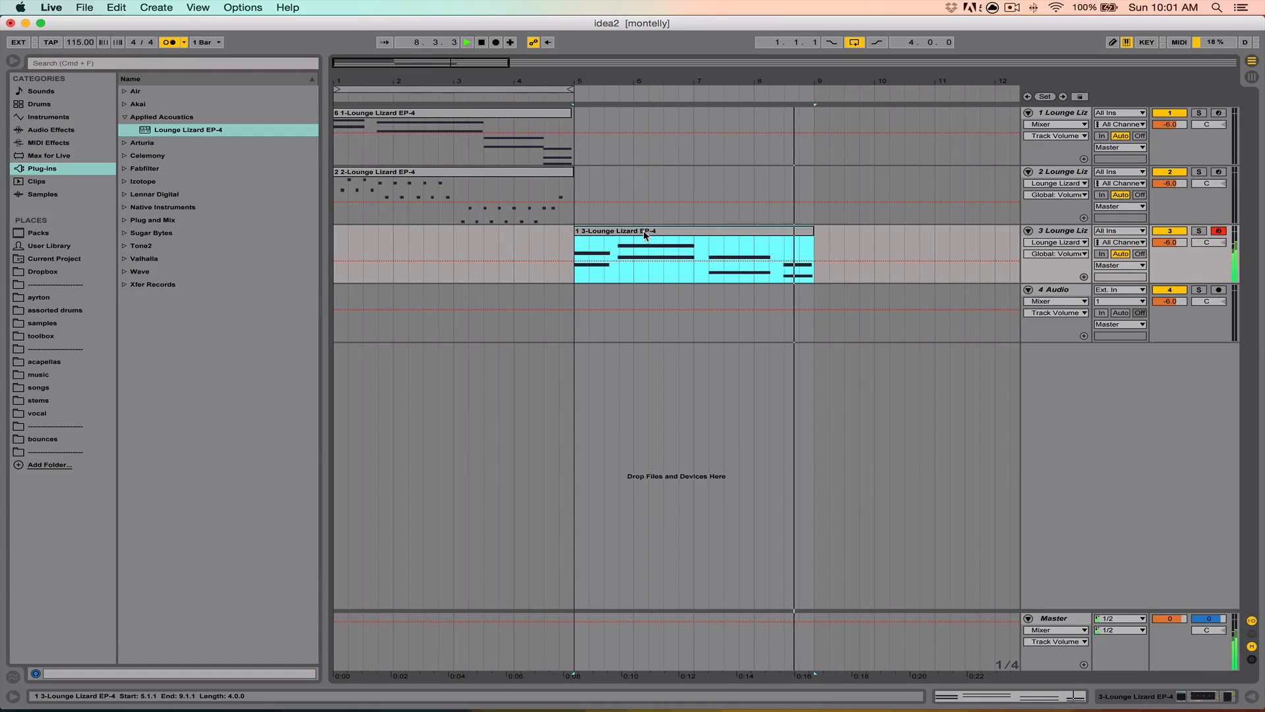
pyautogui.press('space')
pyautogui.moveTo(647, 231); pyautogui.dragTo(406, 231)
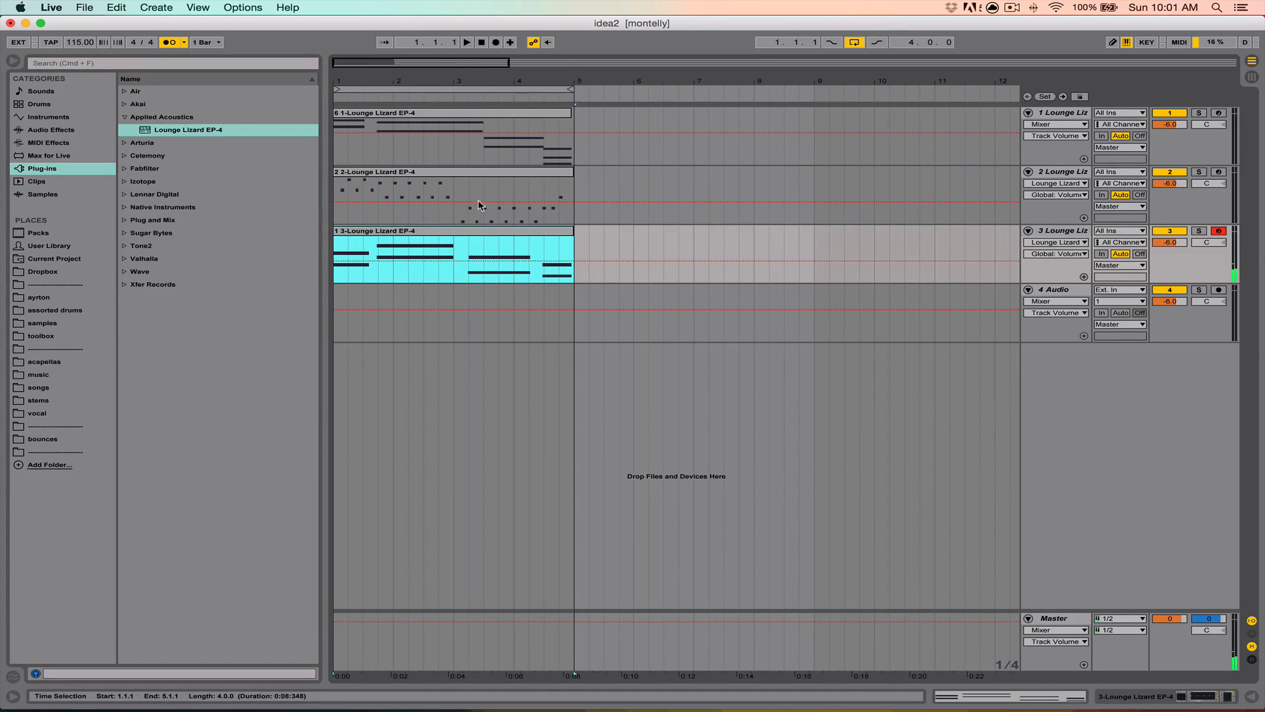
# Insert a new audio track below track 3 and collapse the Applied Acoustics folder in the browser
pyautogui.moveTo(374, 81); pyautogui.dragTo(364, 80)
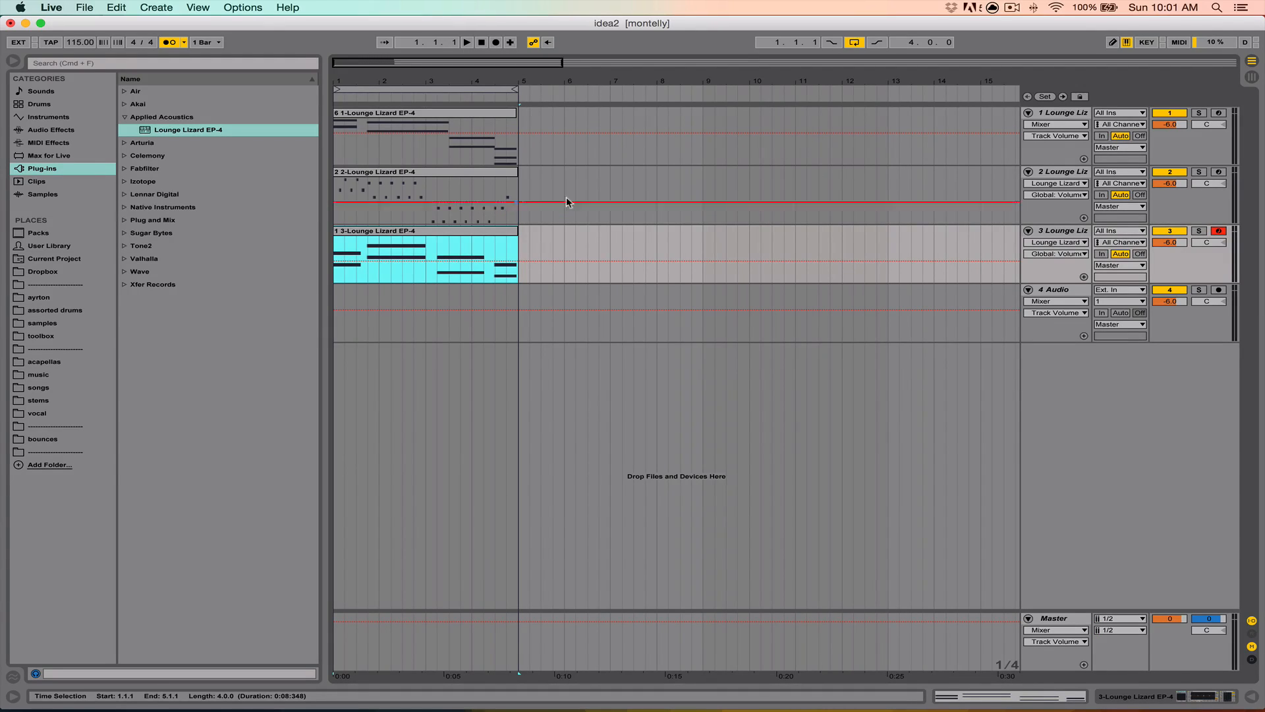
pyautogui.click(1047, 231)
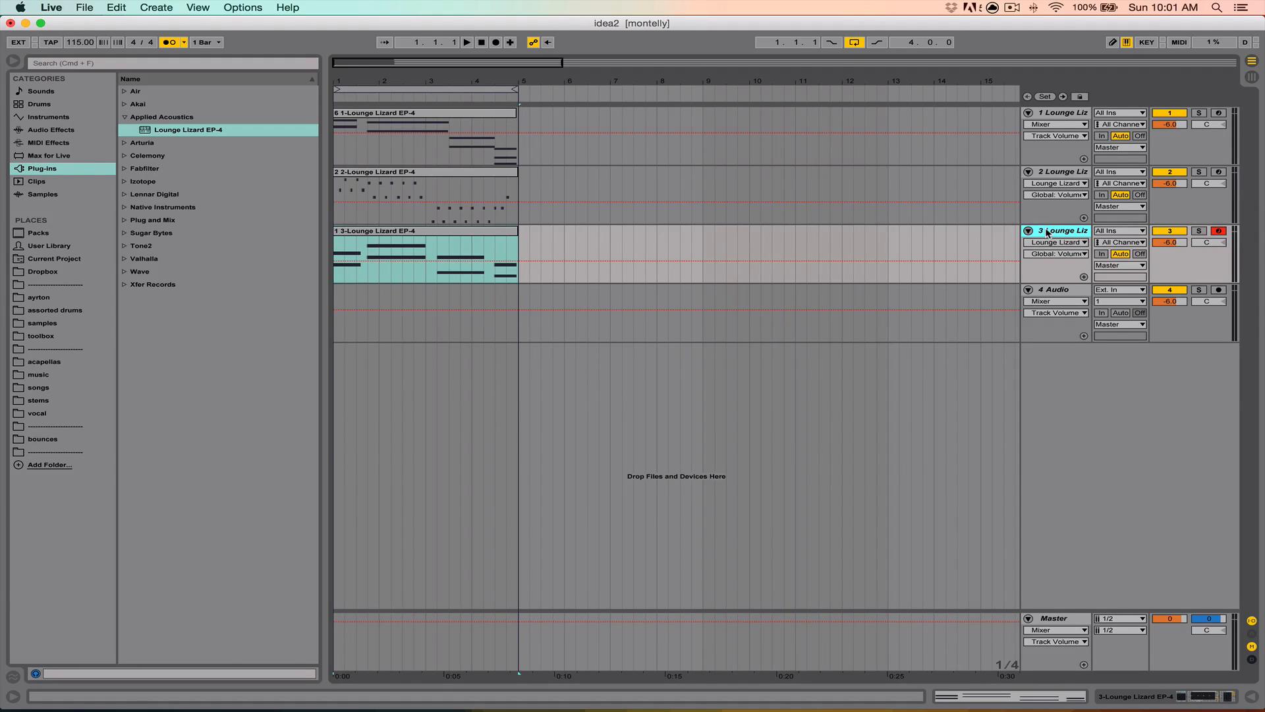
pyautogui.press('super+t')
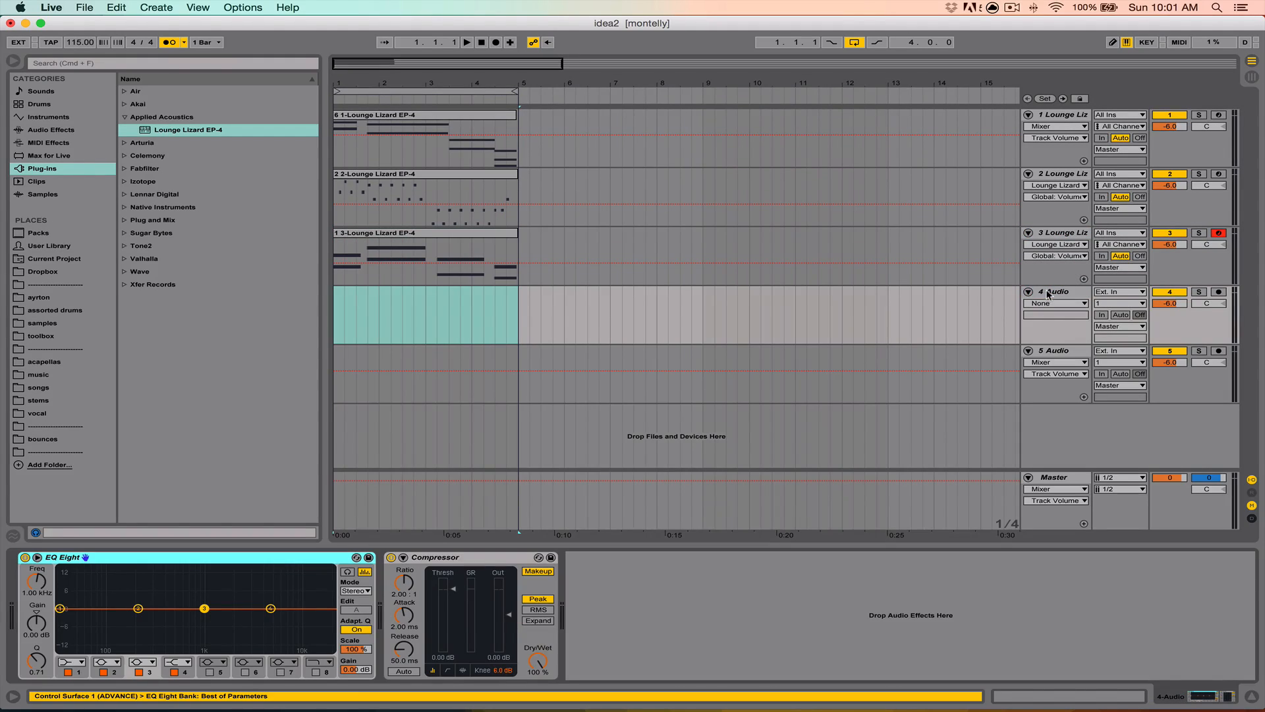
pyautogui.click(342, 314)
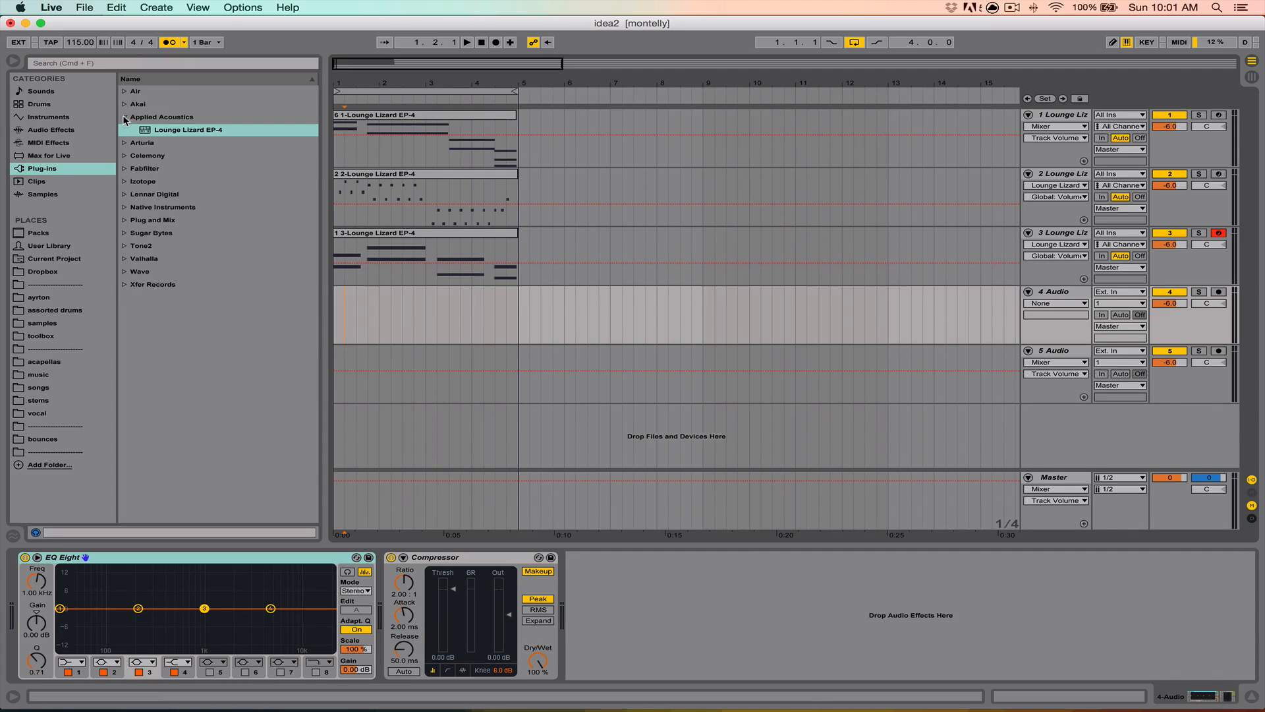
pyautogui.click(124, 118)
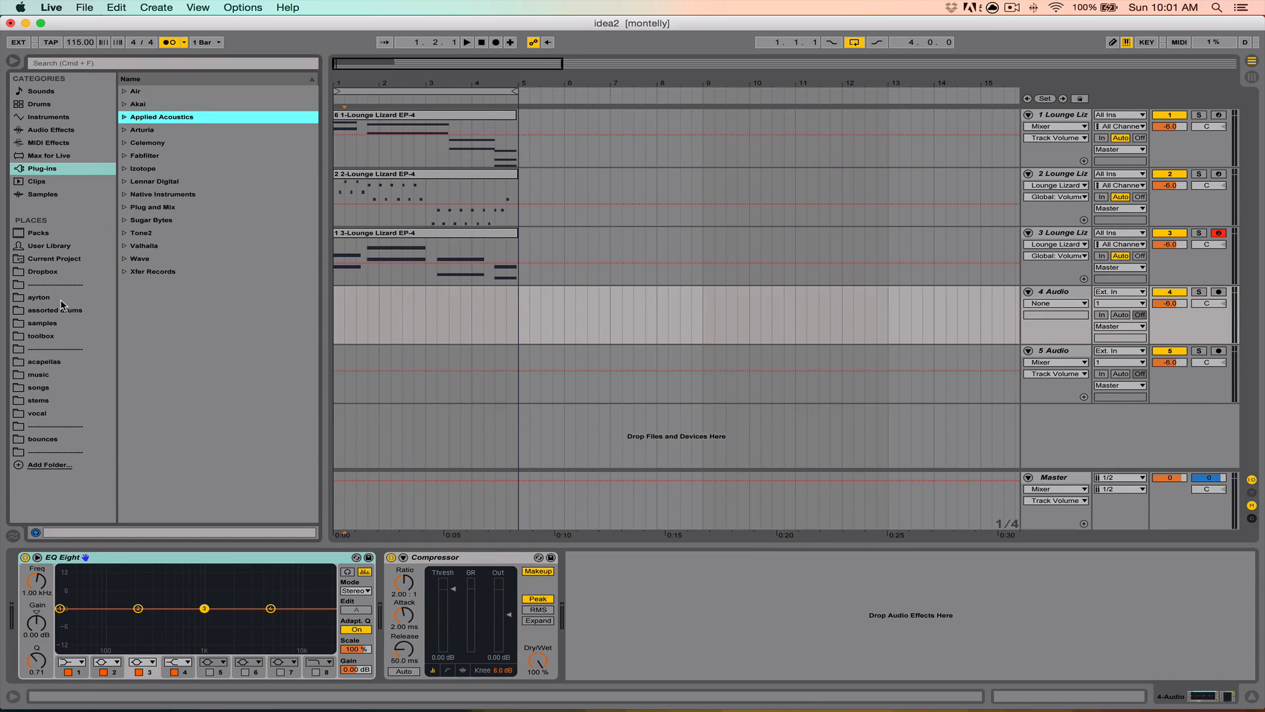
# Select the three-bar range from 5.1.1 to 8.1.1 on audio track 4
pyautogui.moveTo(435, 83); pyautogui.dragTo(435, 123)
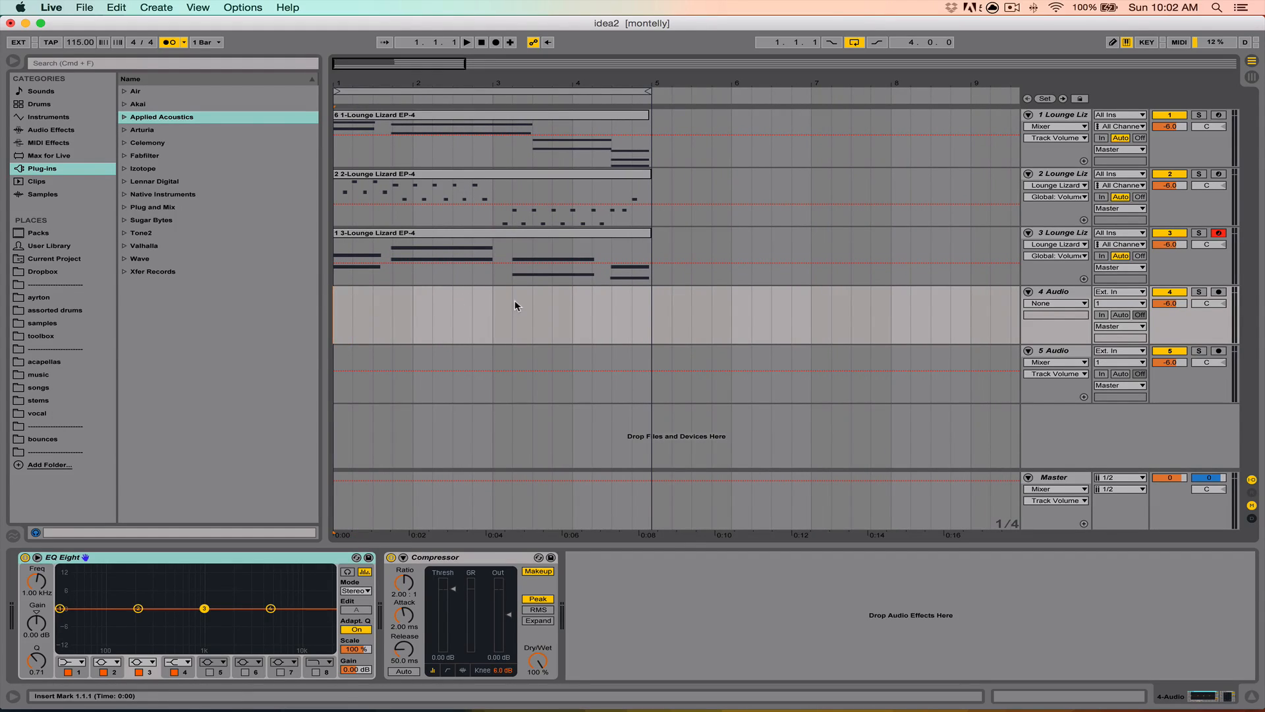
pyautogui.moveTo(507, 306); pyautogui.dragTo(885, 306)
pyautogui.click(883, 307)
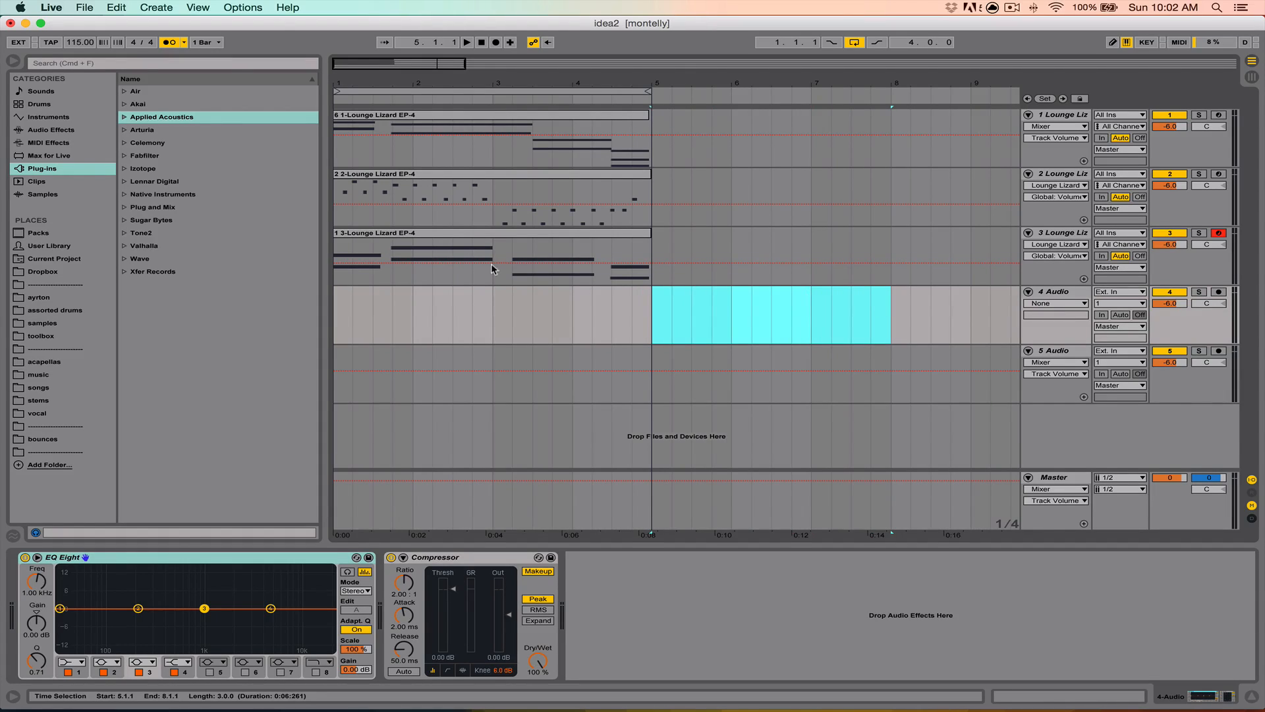
# Look through the assorted drums, samples, toolbox and ayrton folders in the browser
pyautogui.click(39, 311)
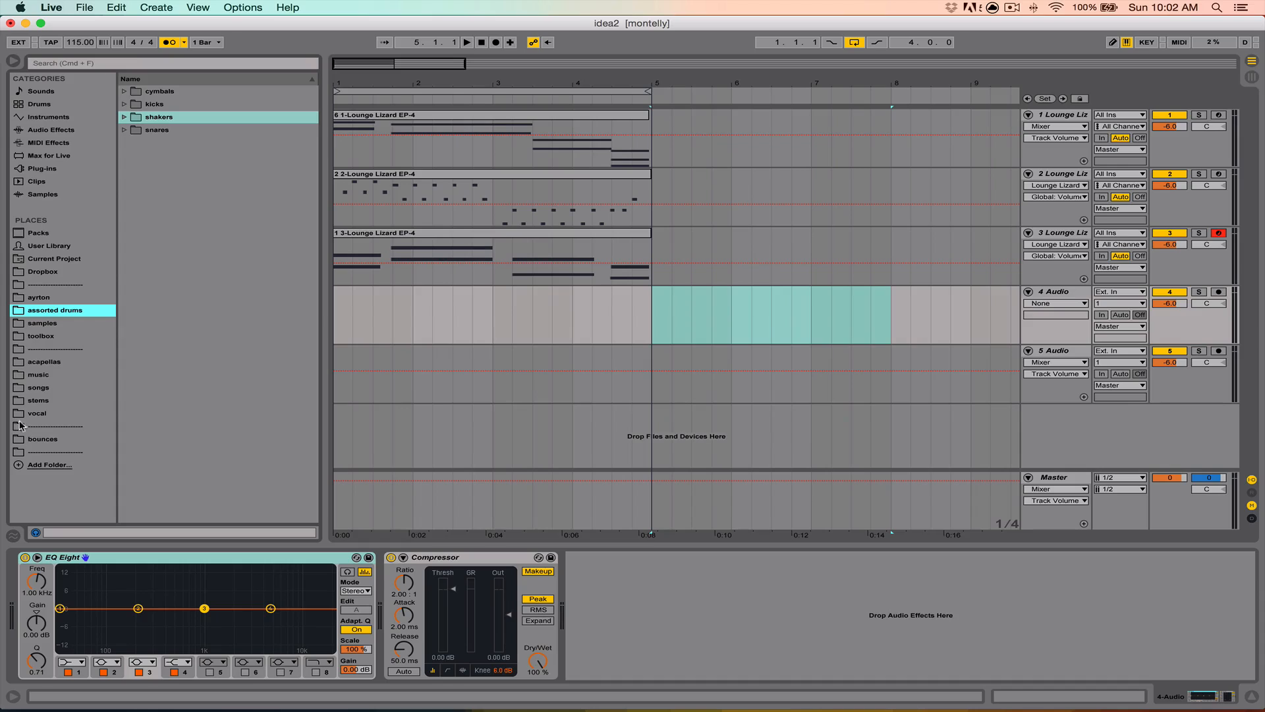
pyautogui.click(43, 324)
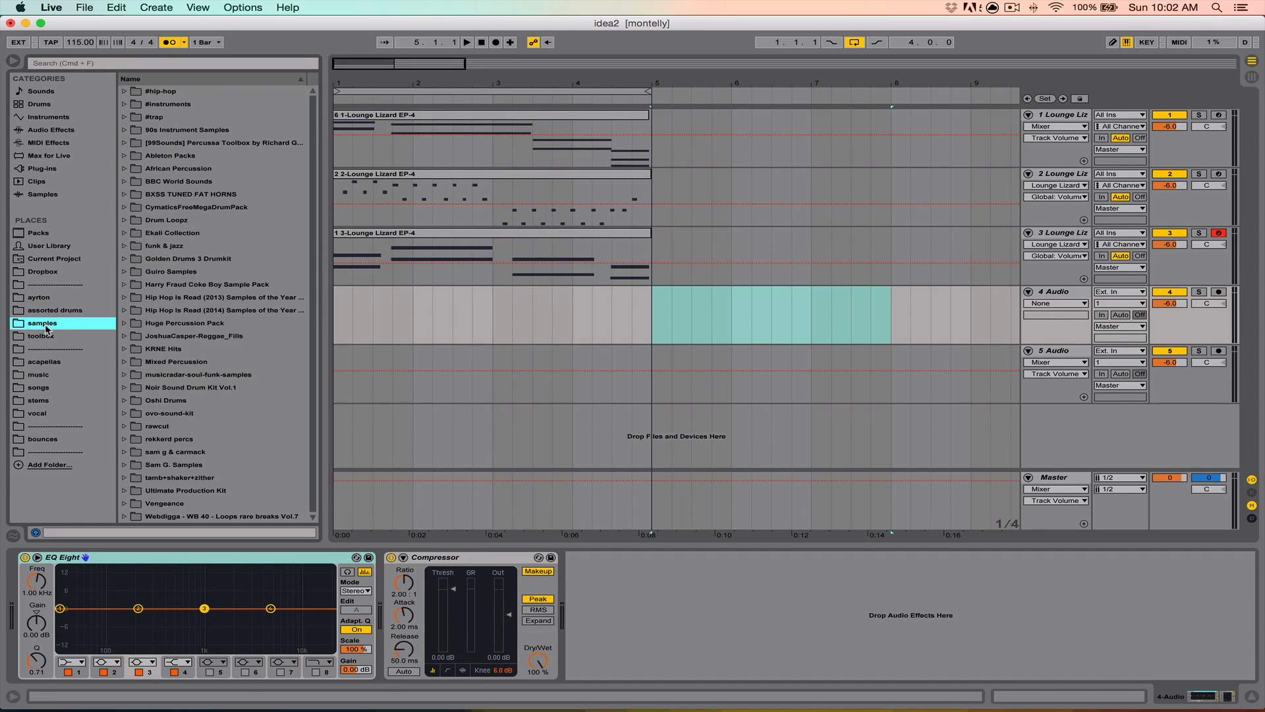
pyautogui.click(46, 336)
pyautogui.click(39, 303)
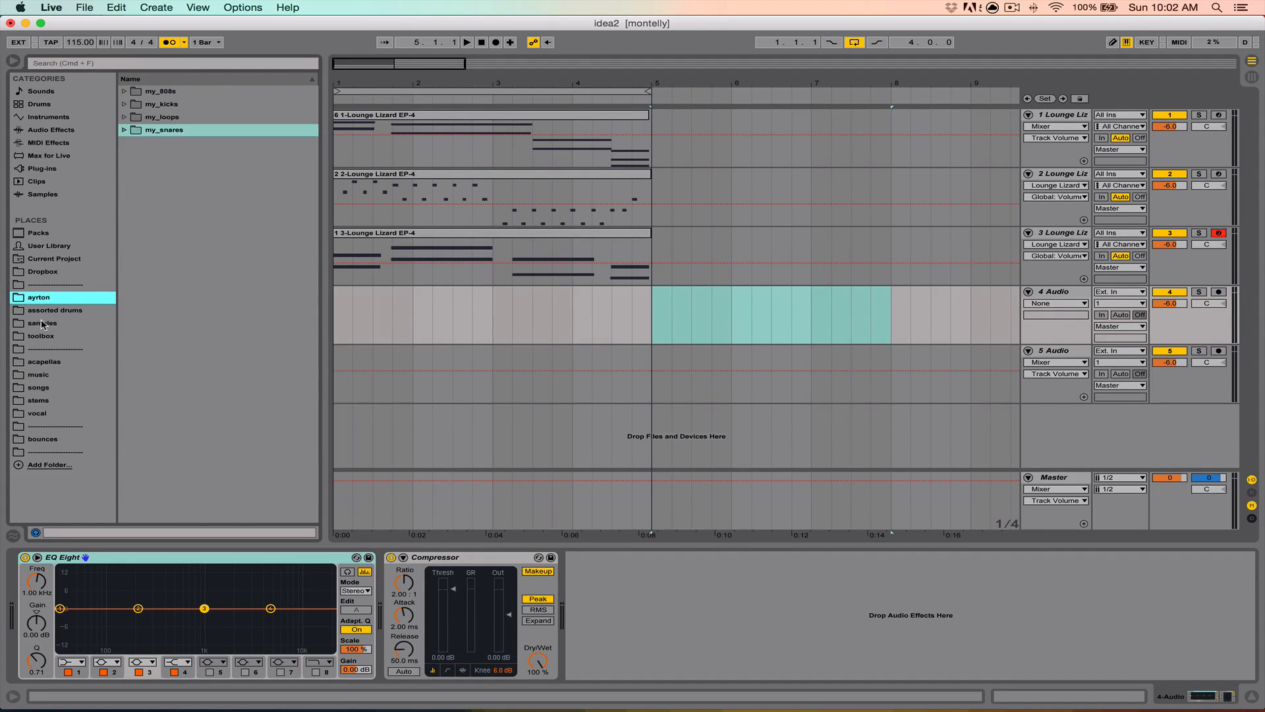
pyautogui.click(42, 324)
# Browse the acapellas folder down to the titles starting with N for a vocal to use
pyautogui.click(55, 364)
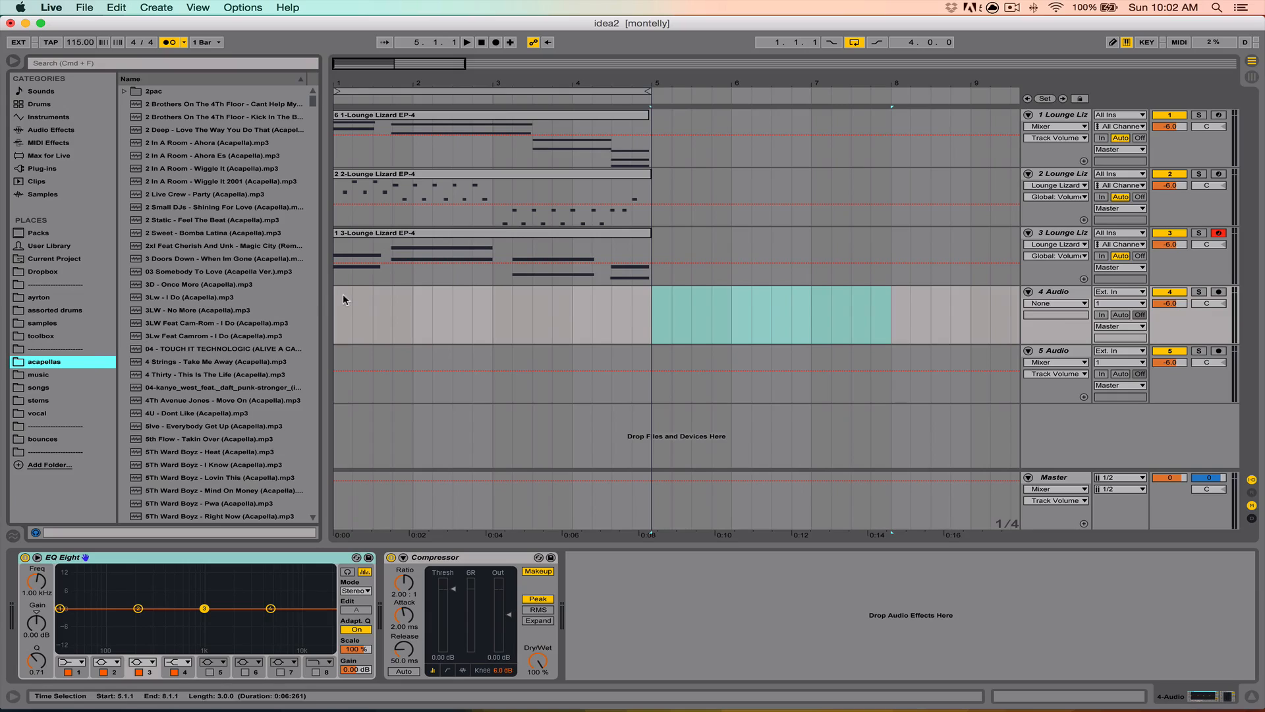
pyautogui.scroll(-10, 241, 270)
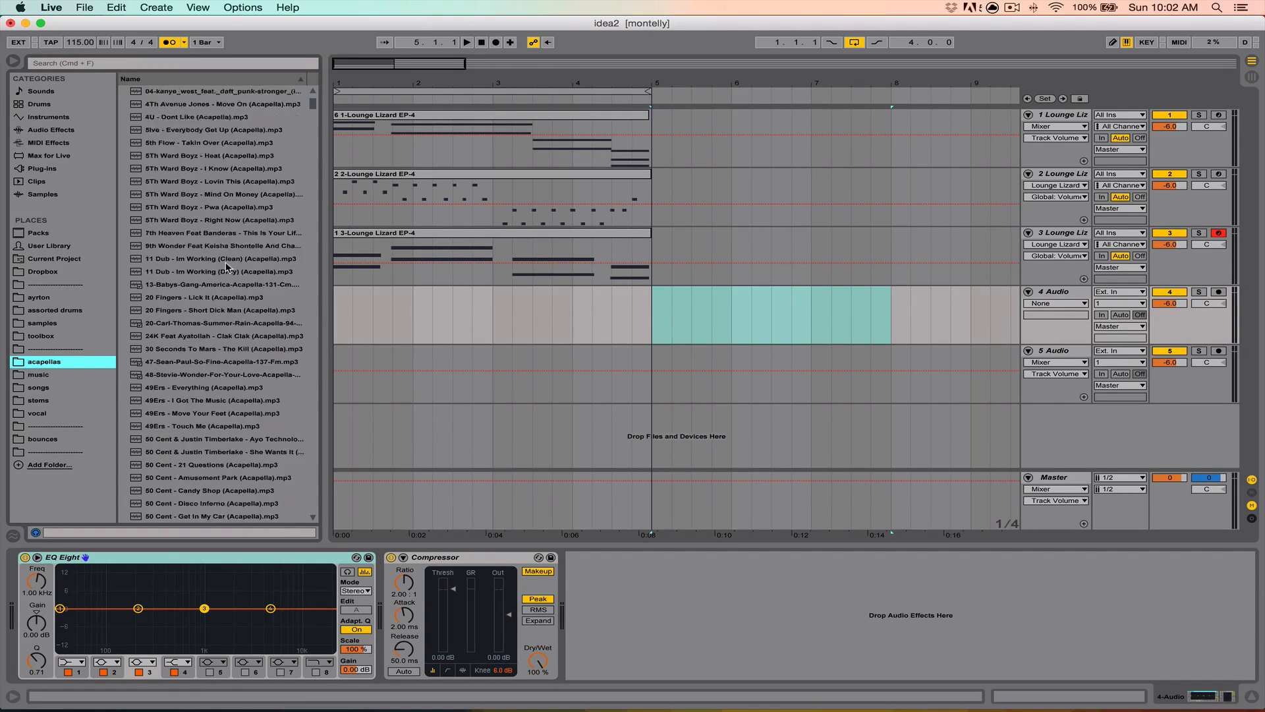
pyautogui.scroll(-15, 218, 271)
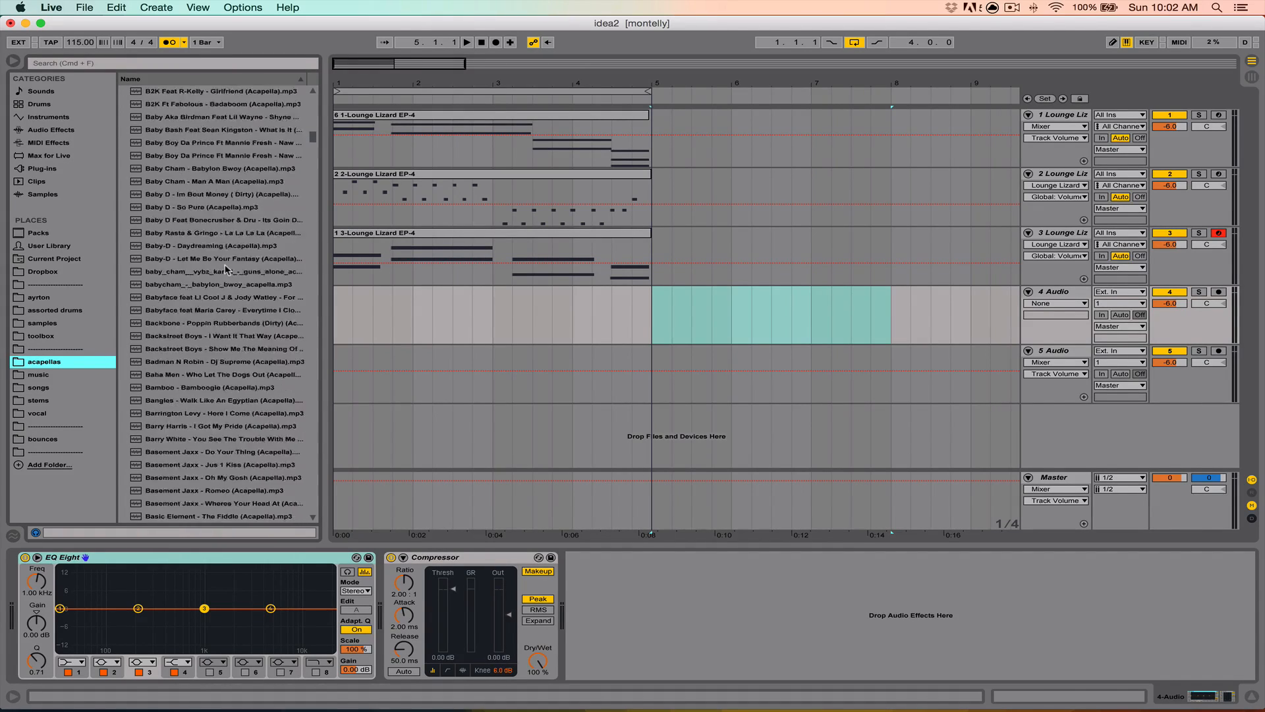
pyautogui.scroll(-15, 220, 271)
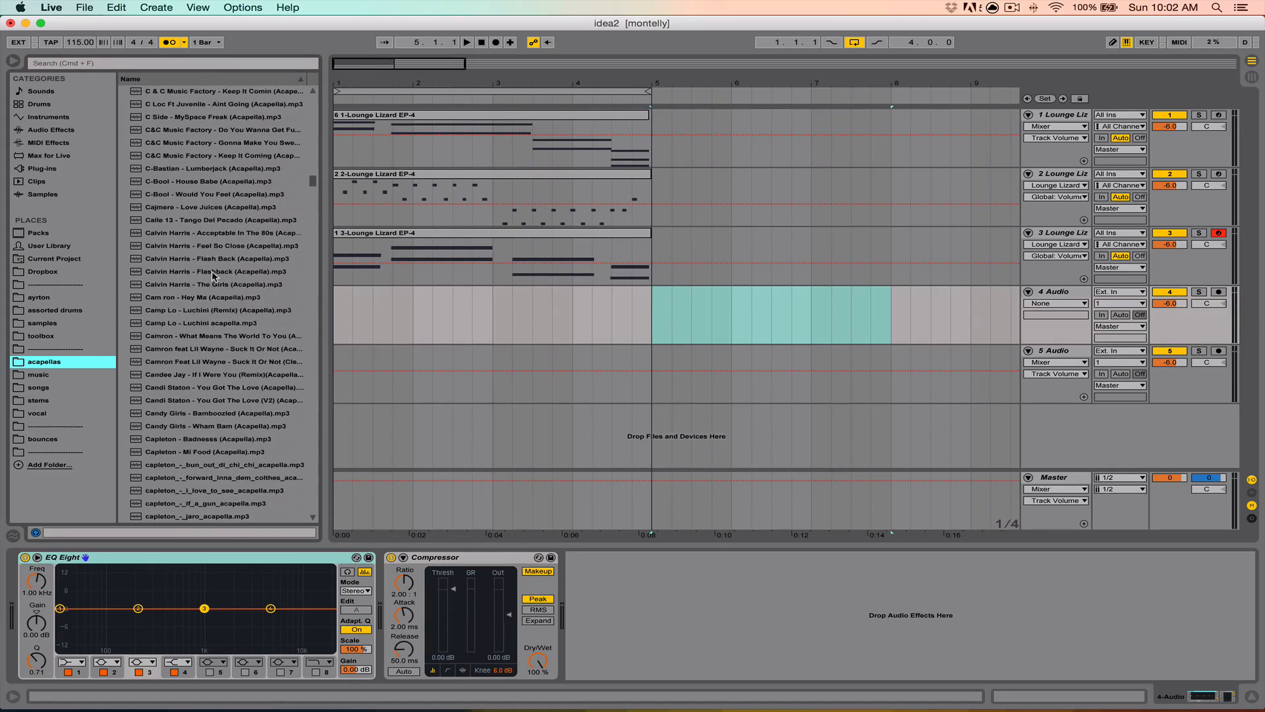
pyautogui.scroll(-15, 210, 279)
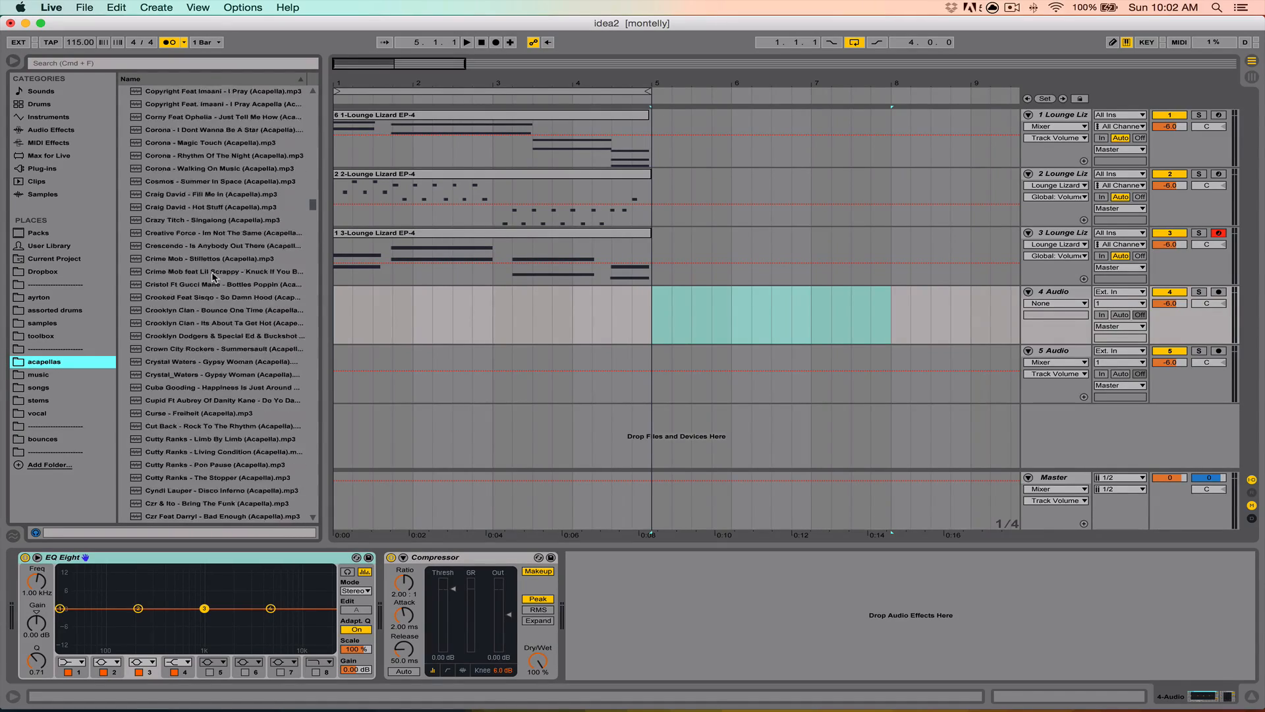
pyautogui.moveTo(312, 219); pyautogui.dragTo(241, 396)
pyautogui.scroll(3, 240, 371)
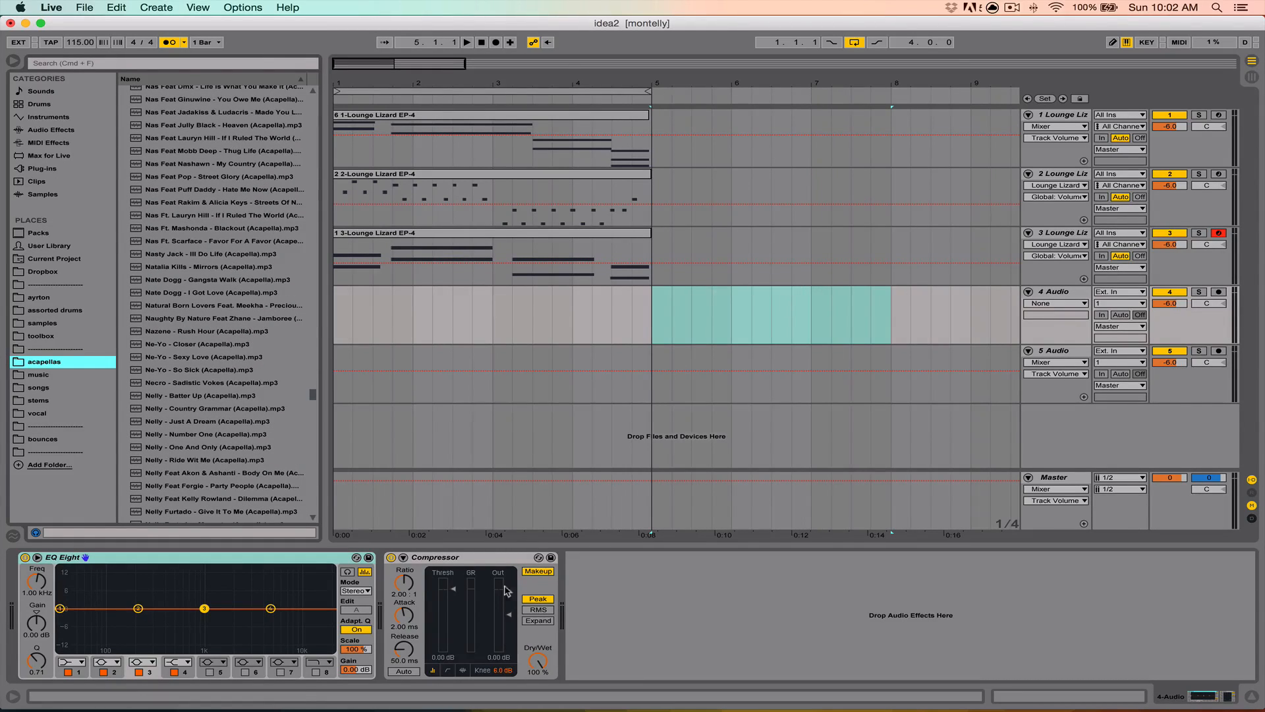
pyautogui.click(438, 562)
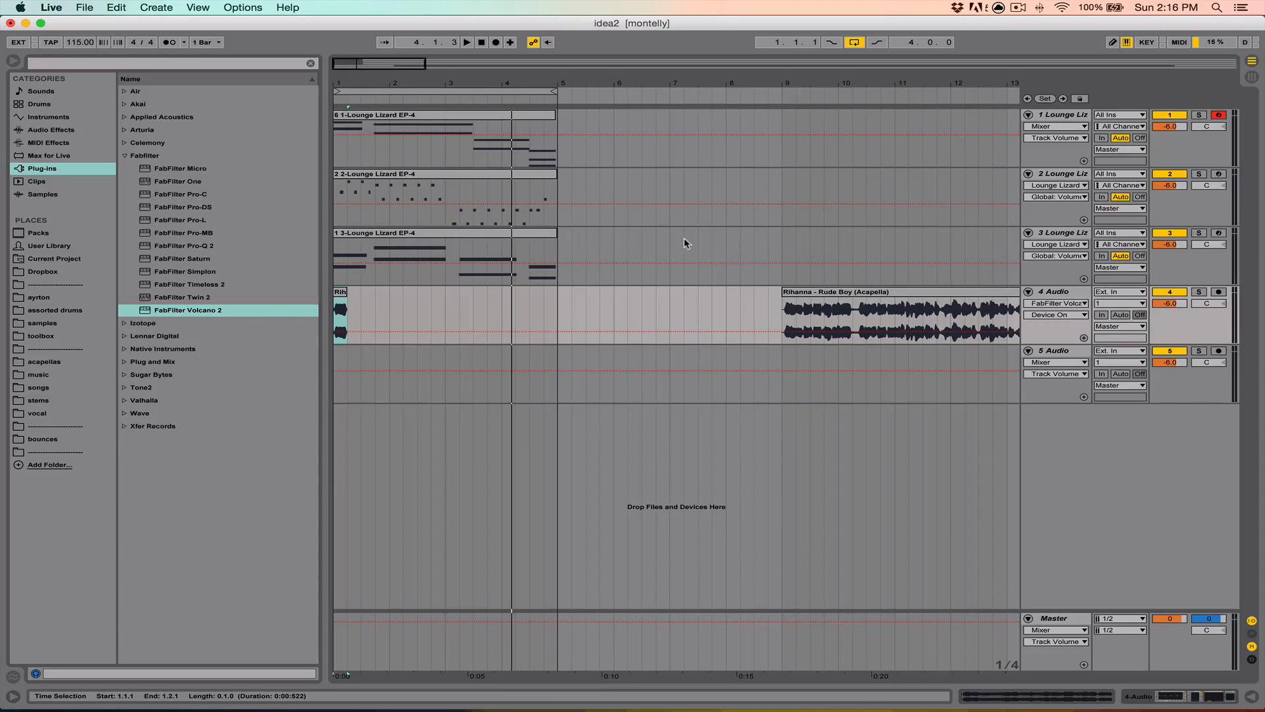
# Move the long Rude Boy acapella clip on audio track 4 so it starts at 8.1.1
pyautogui.hscroll(10, 690, 241)
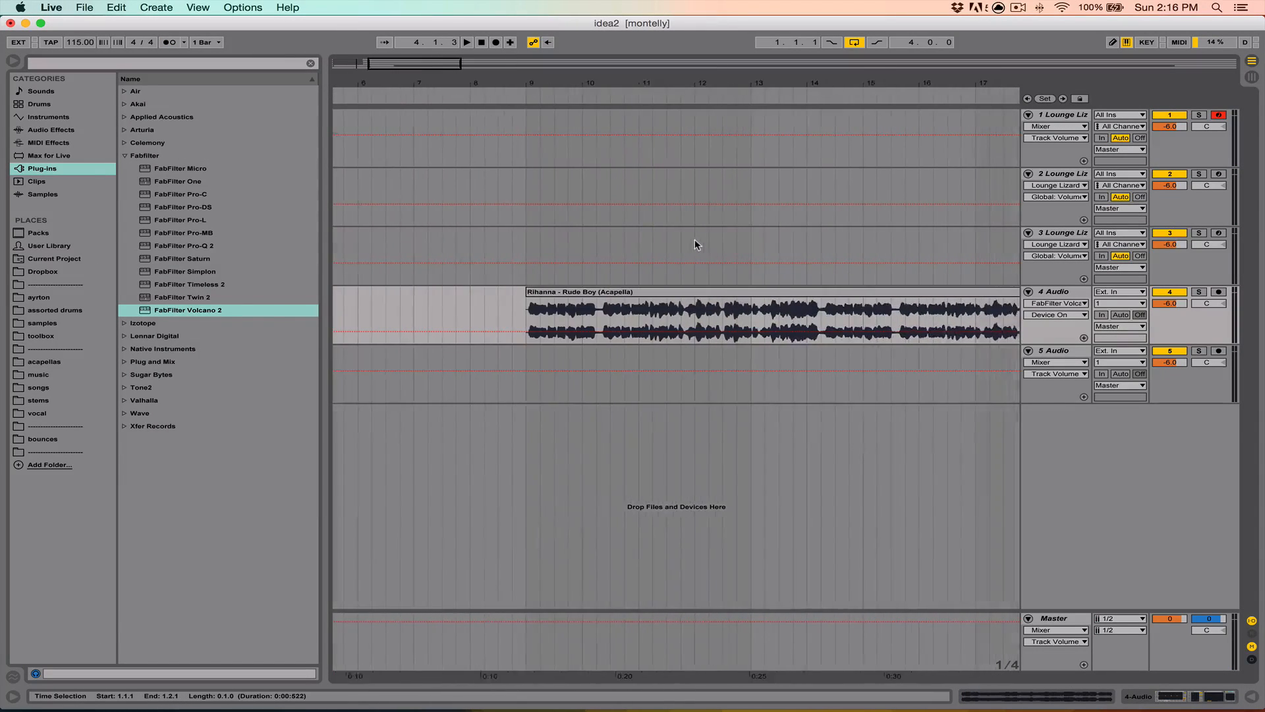
pyautogui.moveTo(569, 291); pyautogui.dragTo(513, 295)
pyautogui.moveTo(441, 85); pyautogui.dragTo(552, 125)
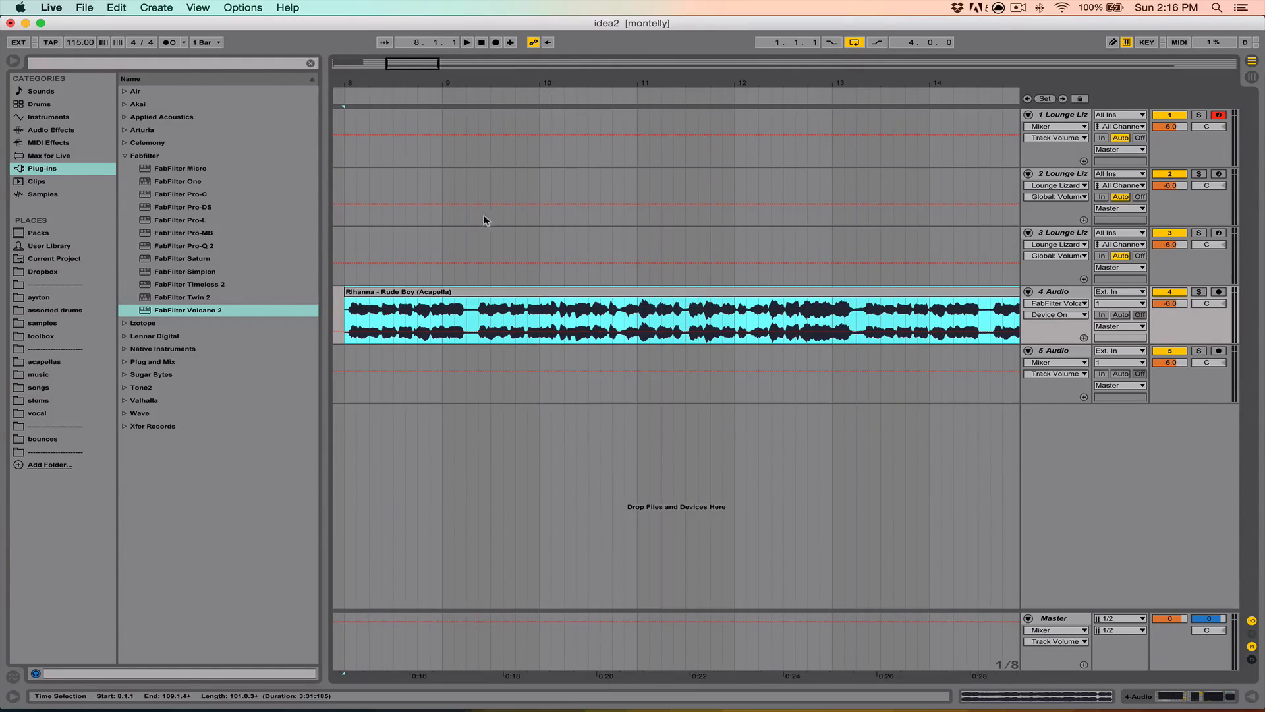
# Select the acapella's opening phrase on track 4 from 8.1.1 to 9.2.1
pyautogui.click(349, 319)
pyautogui.moveTo(495, 320); pyautogui.dragTo(589, 322)
pyautogui.click(591, 322)
pyautogui.moveTo(471, 317); pyautogui.dragTo(409, 315)
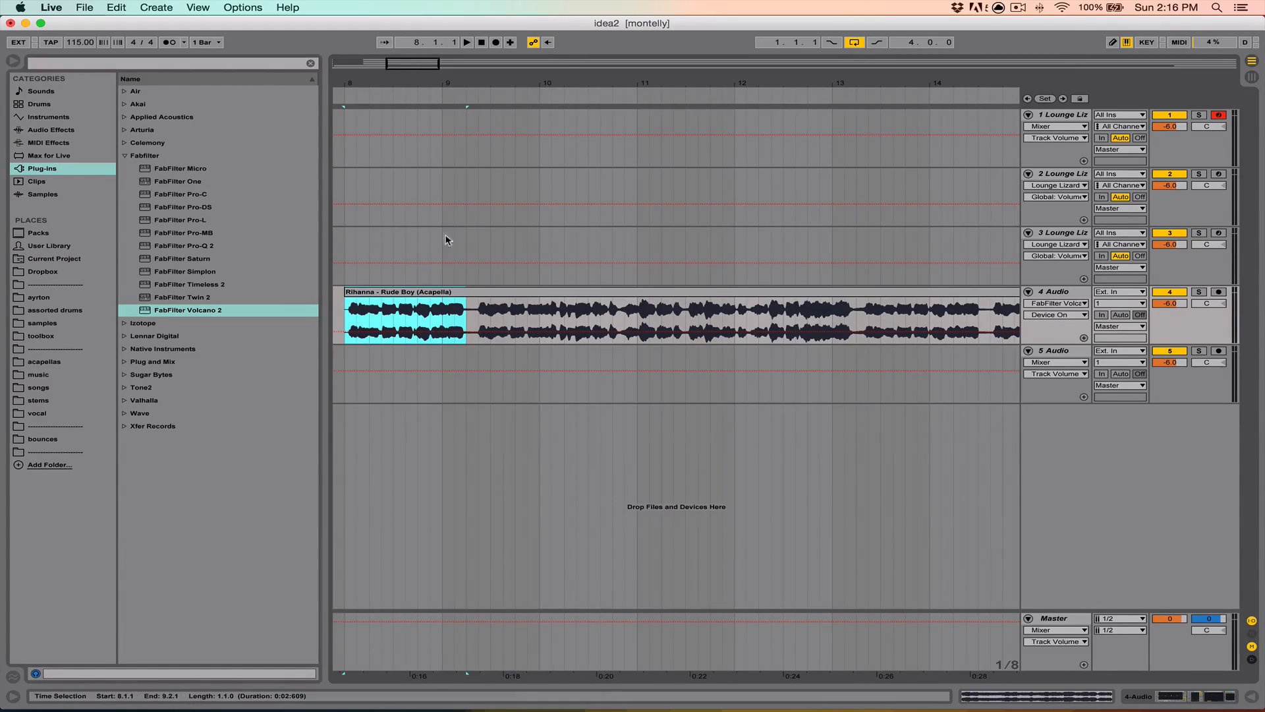
pyautogui.moveTo(436, 86); pyautogui.dragTo(435, 75)
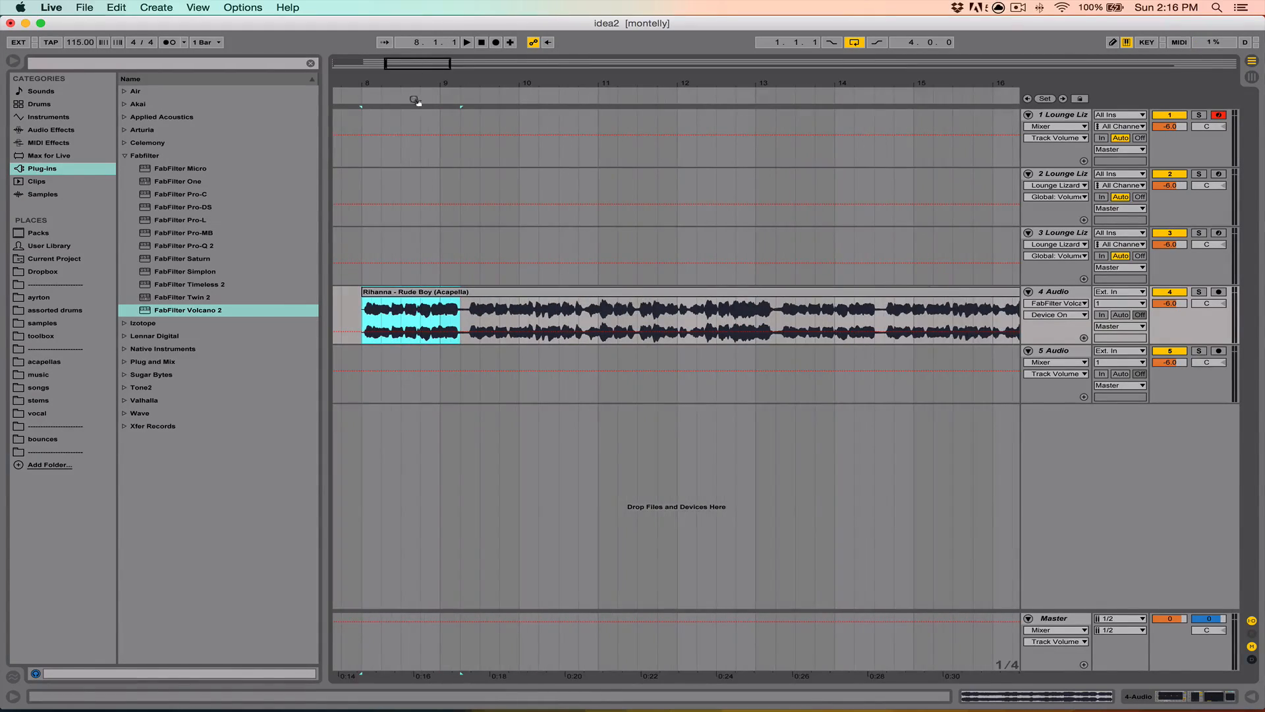
# Play the acapella from 8.1.1 and audition other spots, including 13.1.1, to listen through the vocal
pyautogui.click(440, 321)
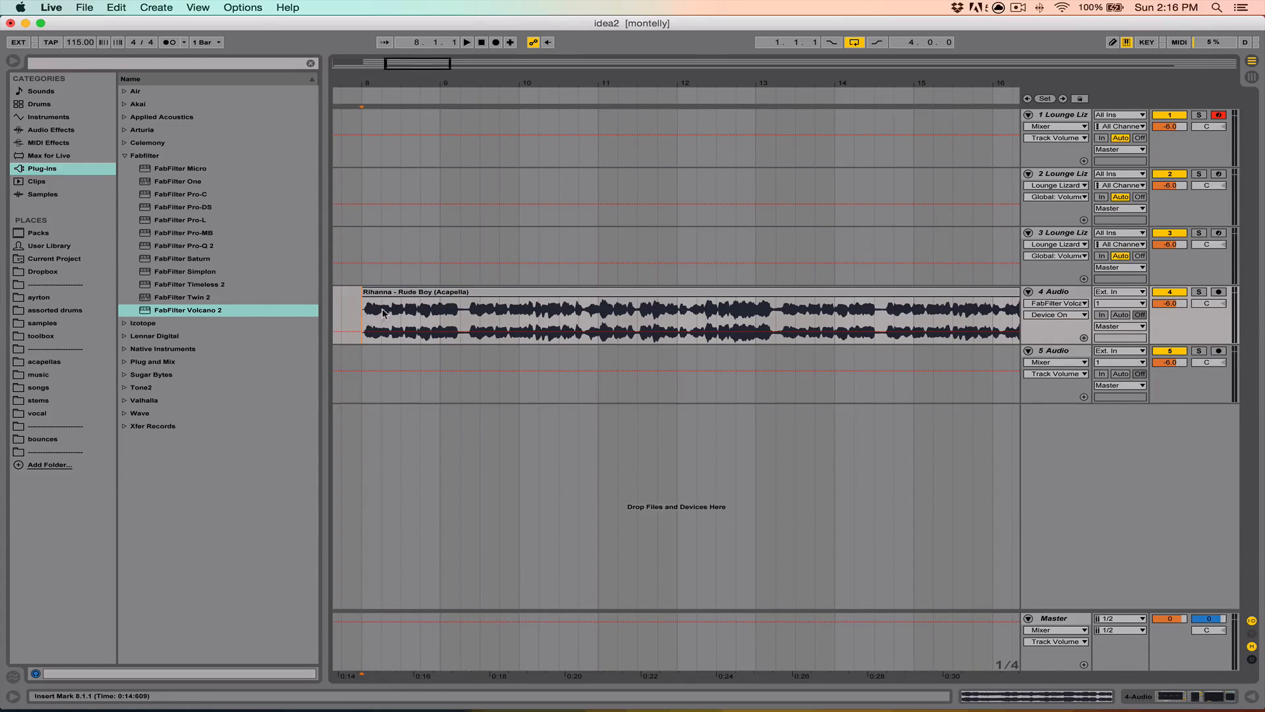
pyautogui.press('space')
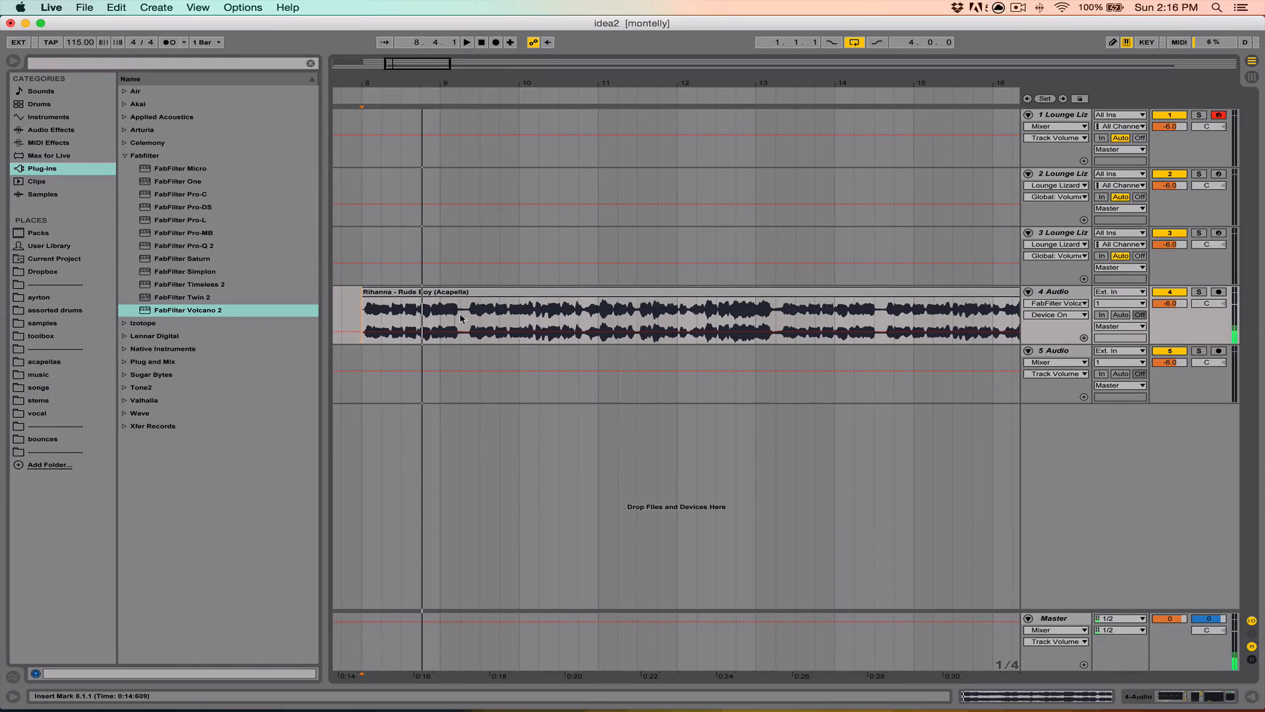
pyautogui.click(657, 316)
pyautogui.click(749, 327)
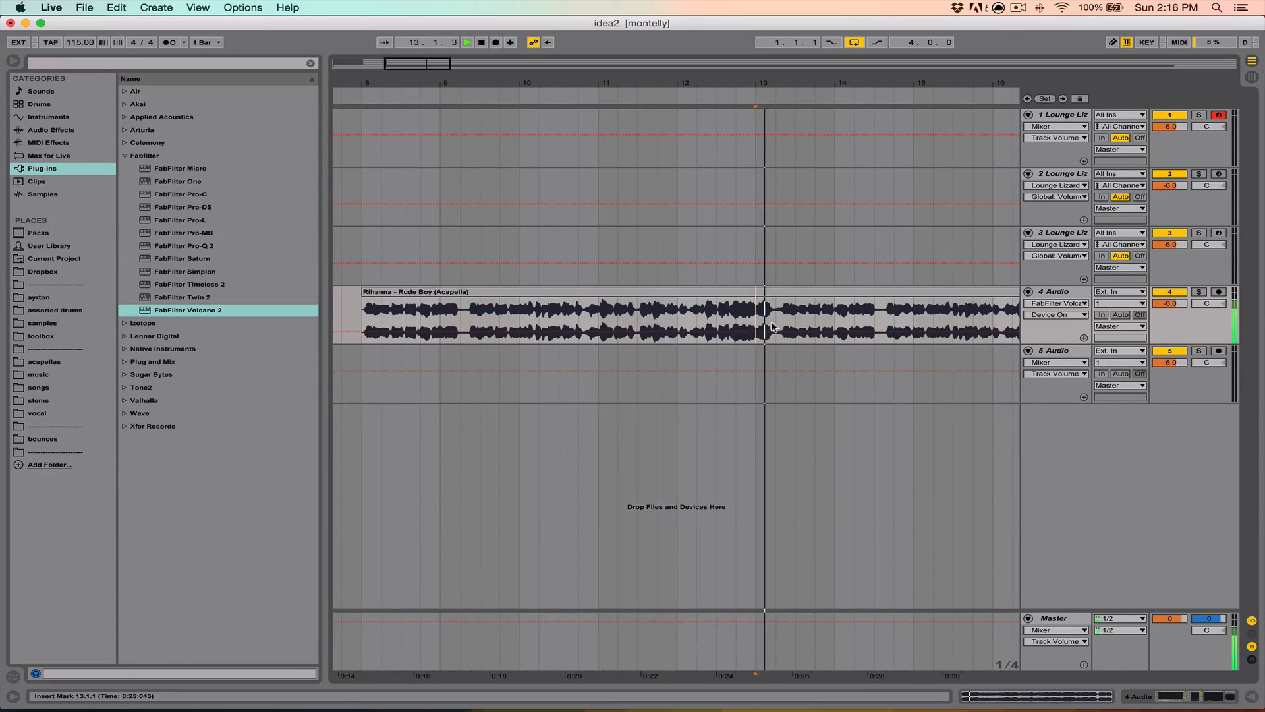
pyautogui.click(815, 323)
pyautogui.click(857, 318)
pyautogui.press('space')
pyautogui.hscroll(10, 844, 319)
pyautogui.hscroll(-1, 814, 320)
pyautogui.hscroll(-20, 469, 257)
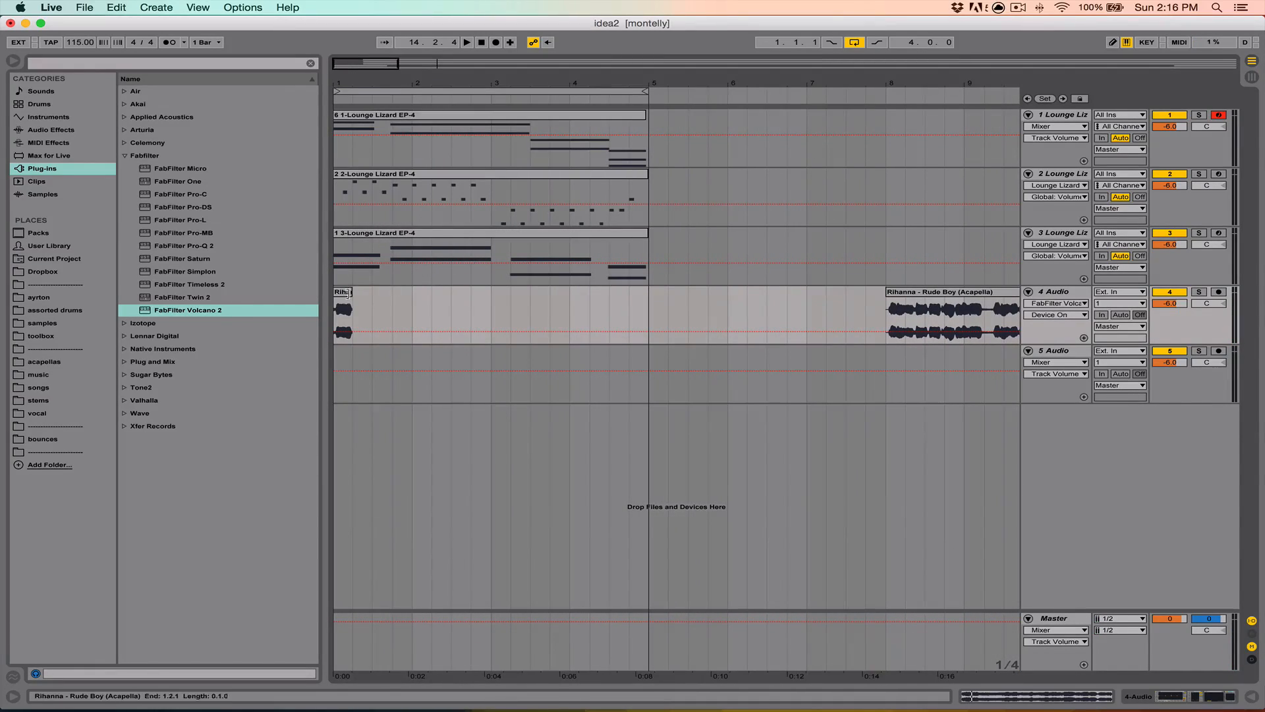
# Look at the effect chain on audio track 4 and the notes of the Lounge Lizard clip on track 1
pyautogui.doubleClick(343, 306)
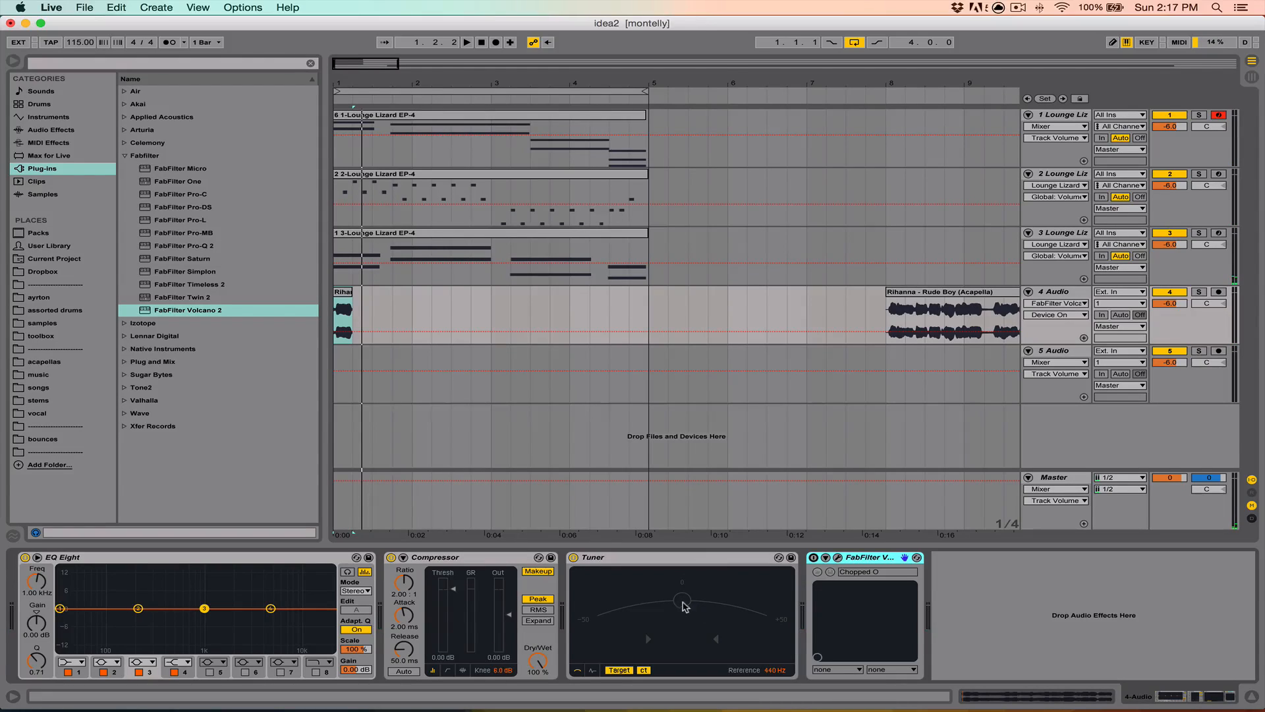
pyautogui.click(1251, 692)
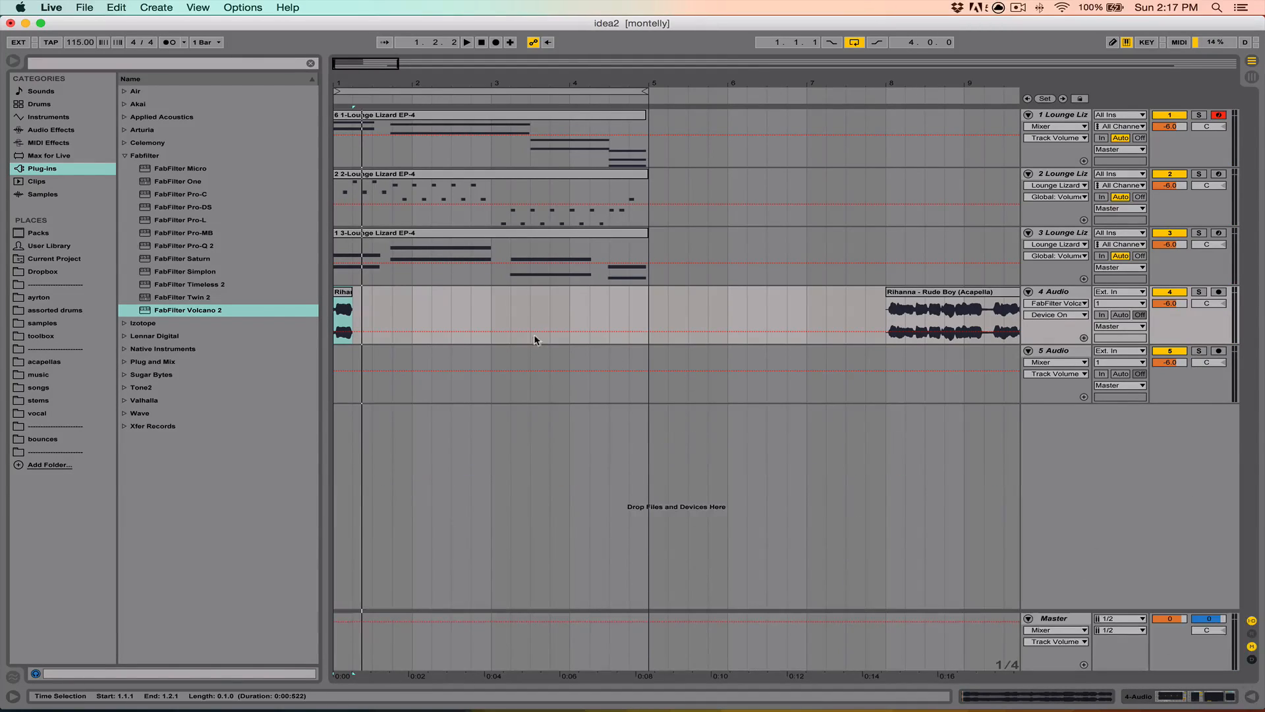
pyautogui.doubleClick(417, 114)
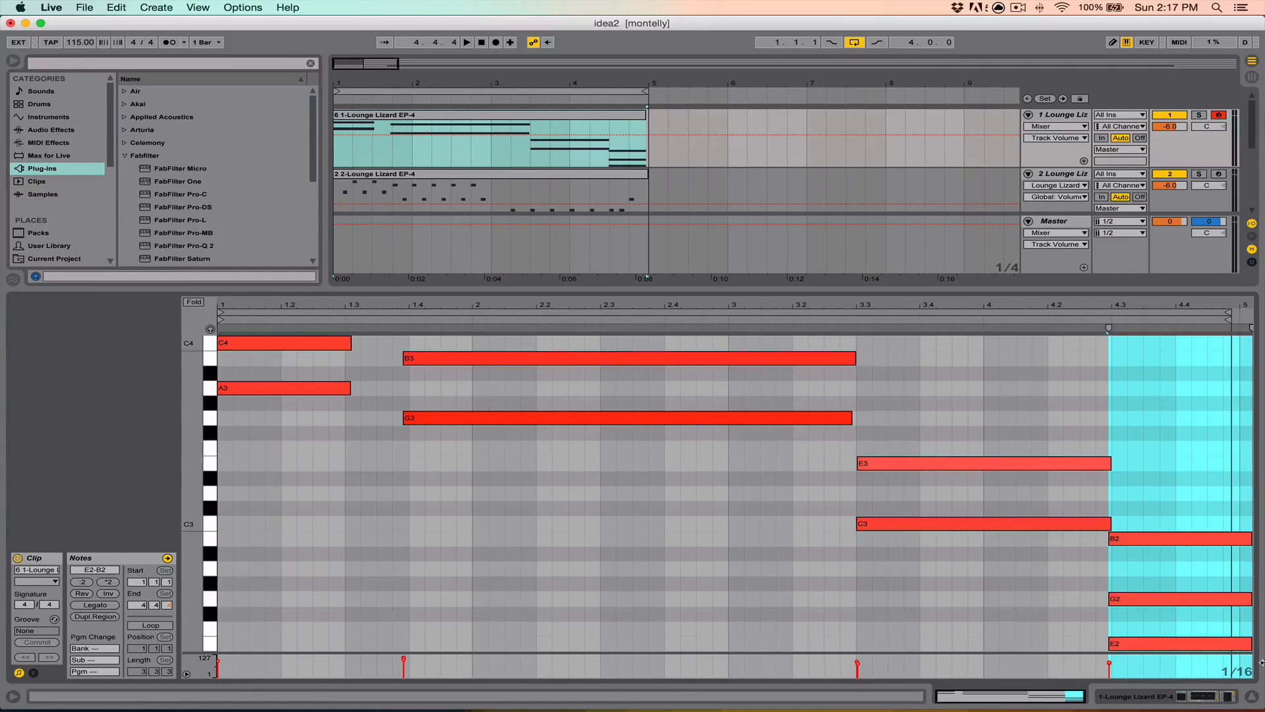
pyautogui.click(1250, 700)
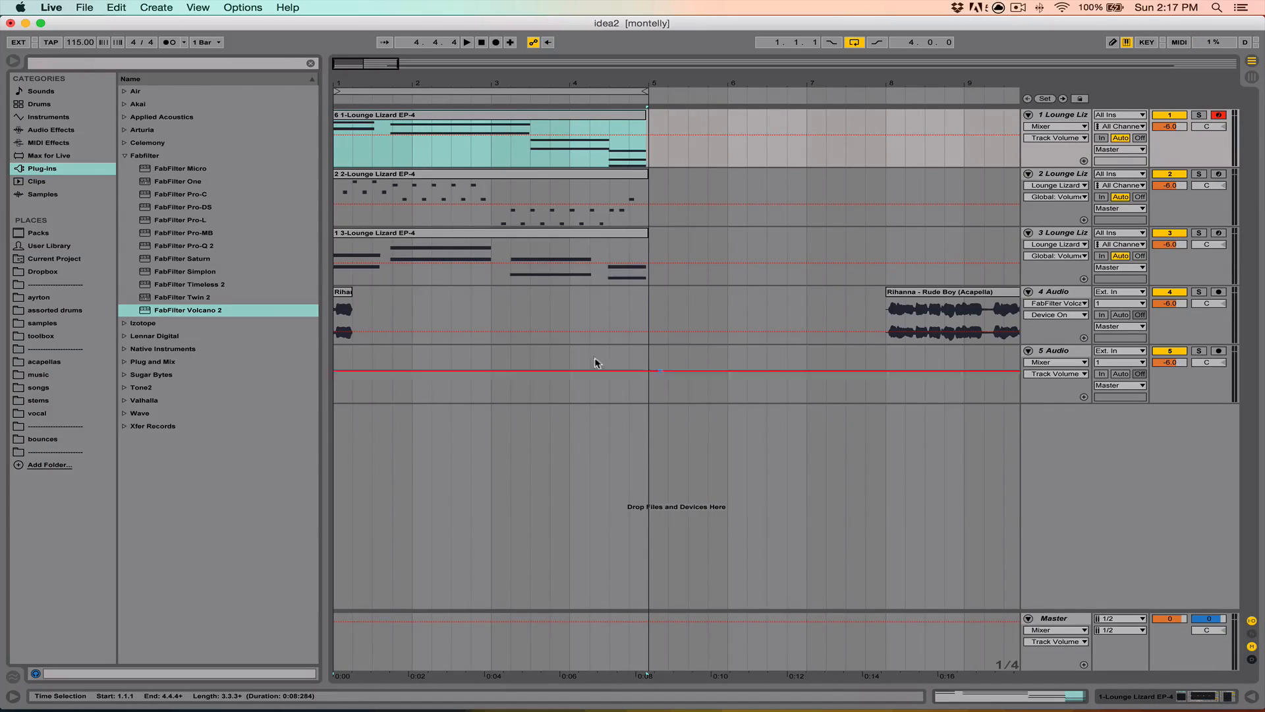
# Play the short vocal clip at 1.1.1 and compare its pitch with the notes of track 1's Lounge Lizard clip
pyautogui.doubleClick(345, 299)
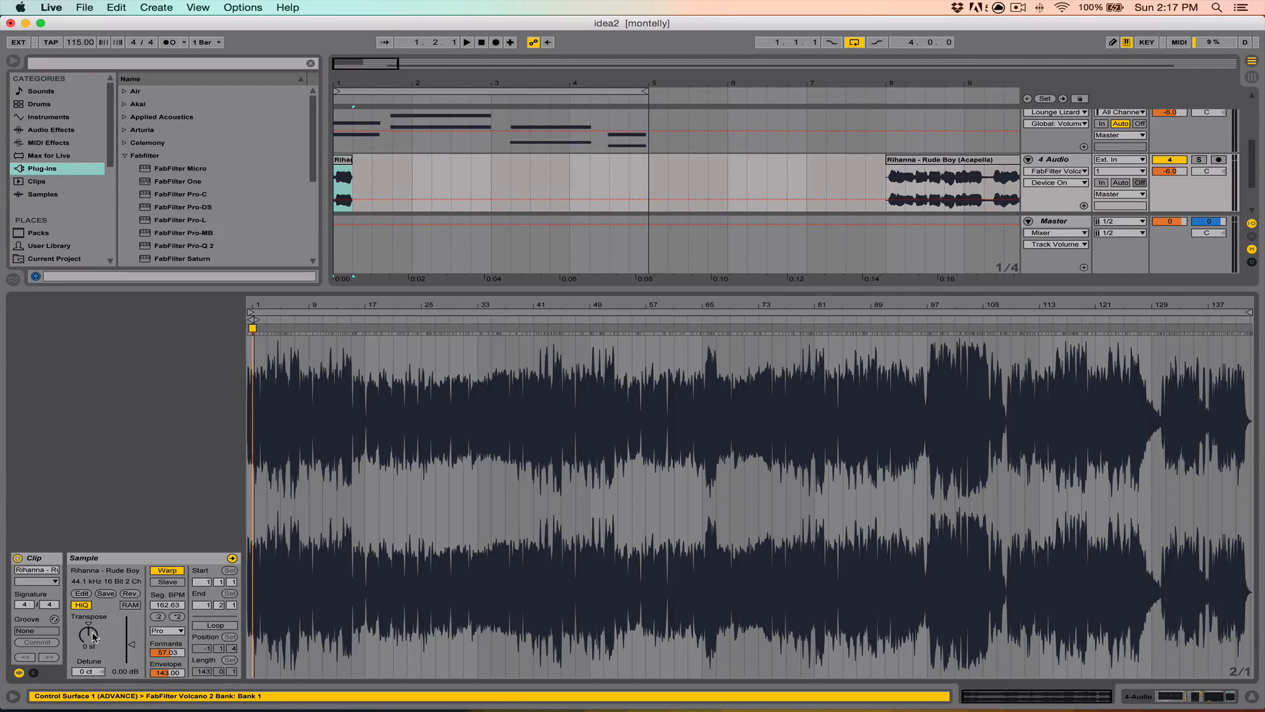
pyautogui.press('space')
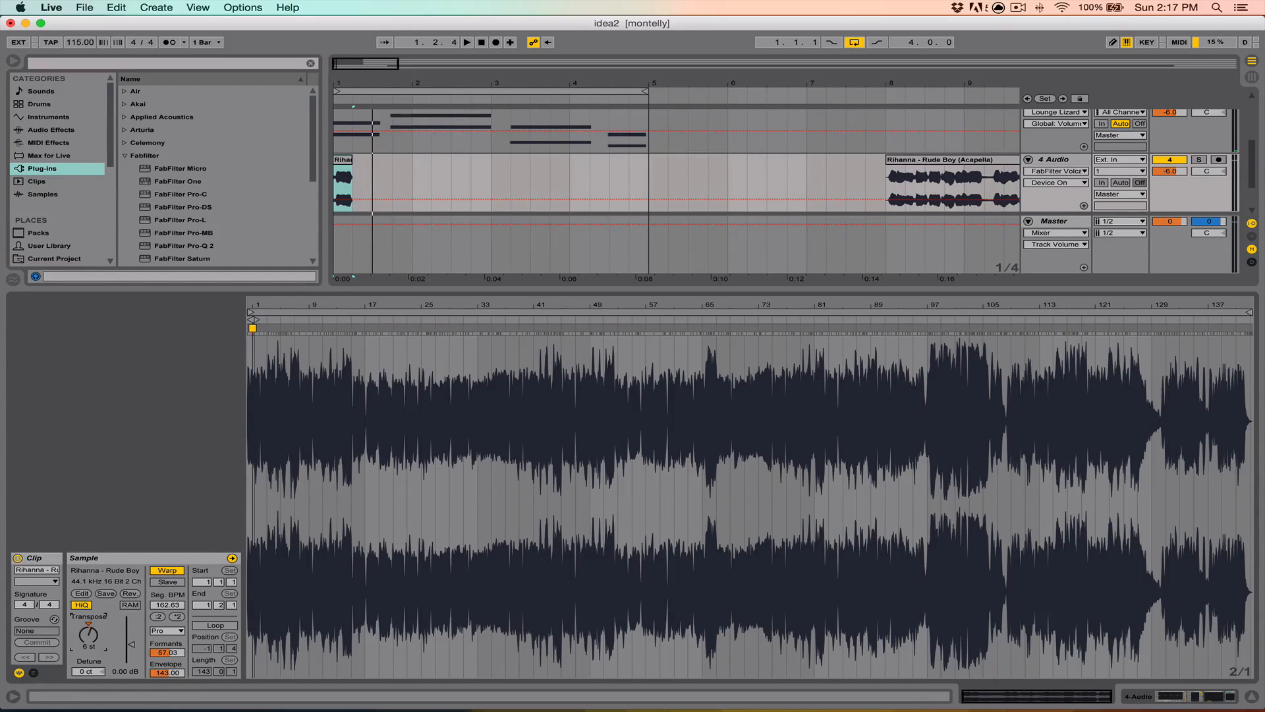
pyautogui.click(340, 204)
pyautogui.scroll(4, 337, 172)
pyautogui.doubleClick(351, 124)
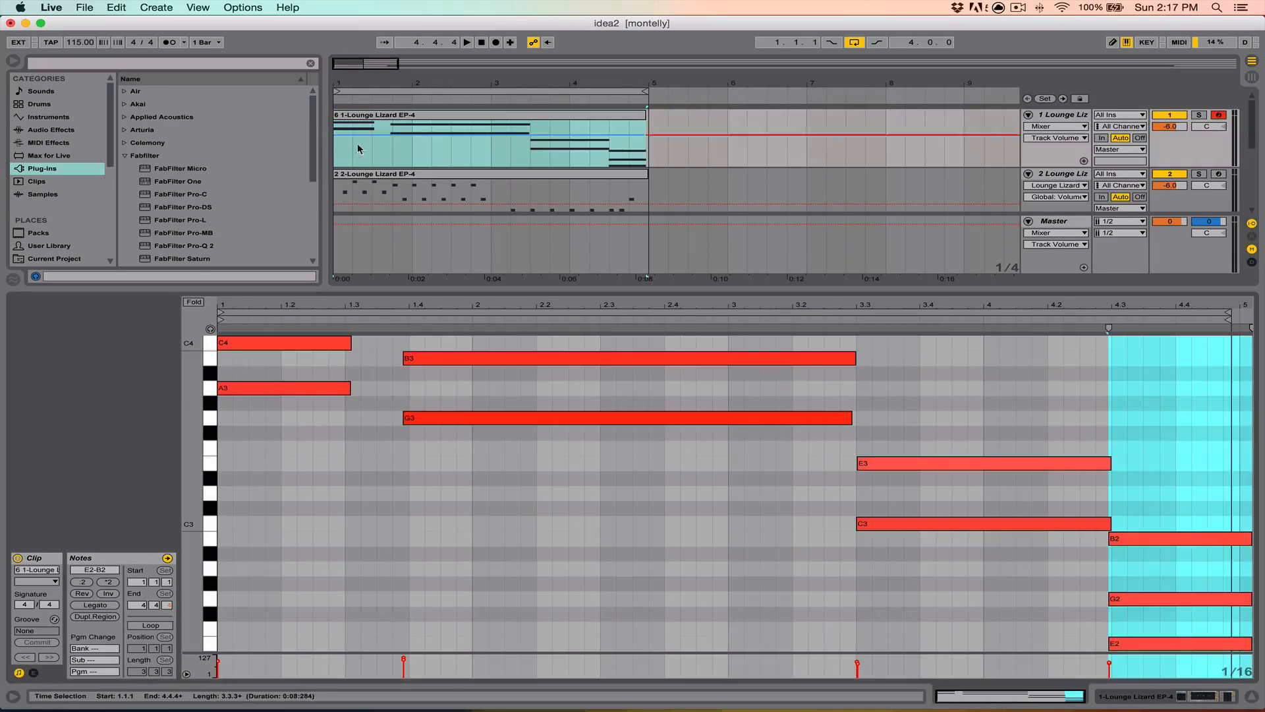
pyautogui.click(259, 387)
pyautogui.click(1249, 697)
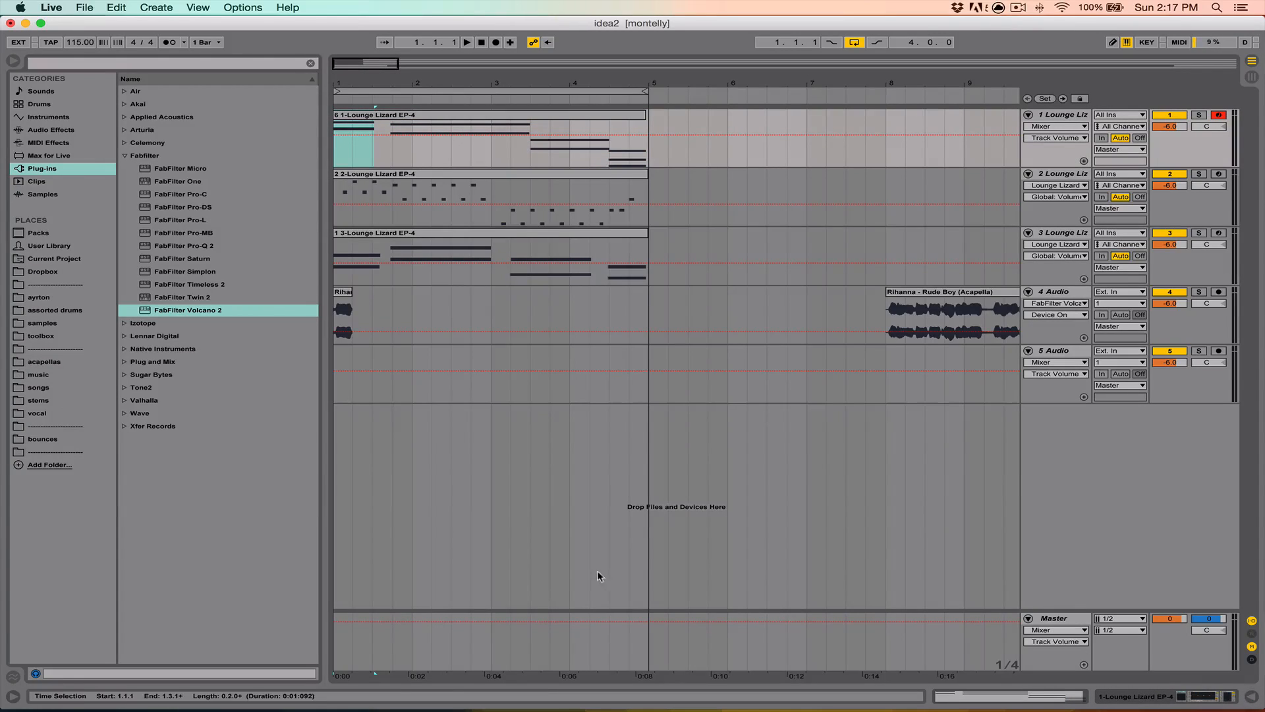
pyautogui.doubleClick(443, 150)
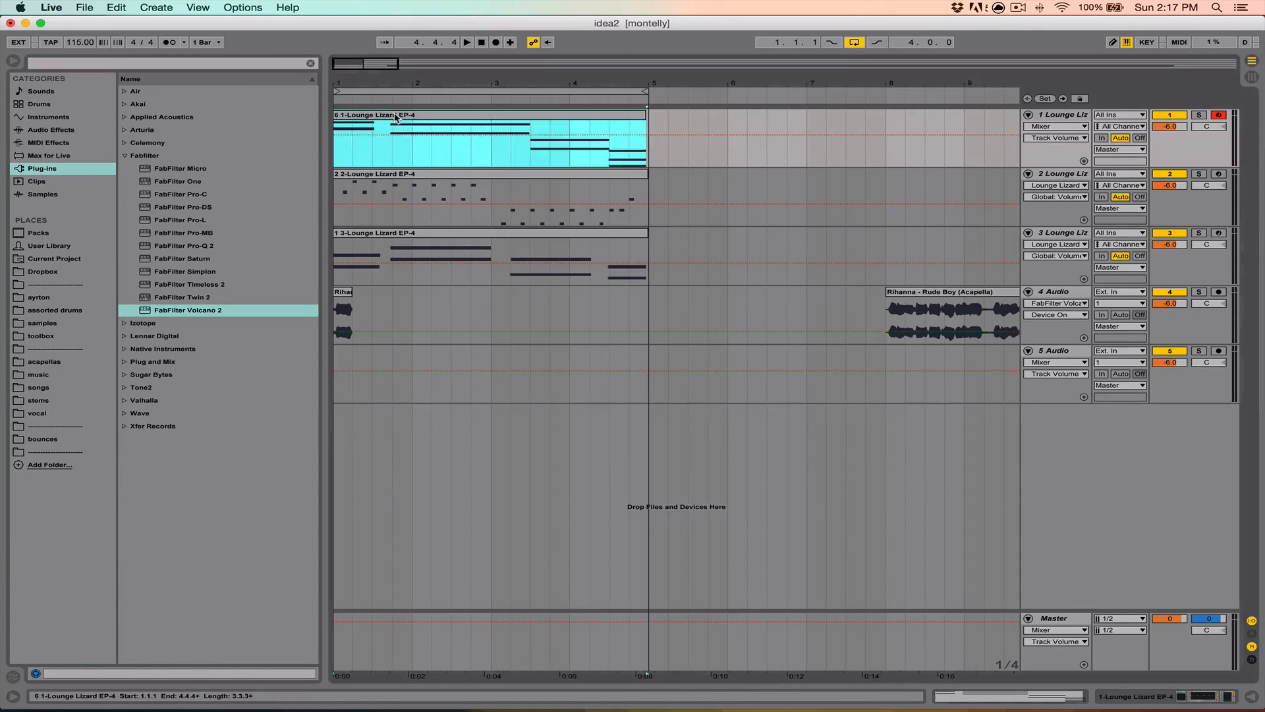
pyautogui.click(1250, 697)
pyautogui.press('space')
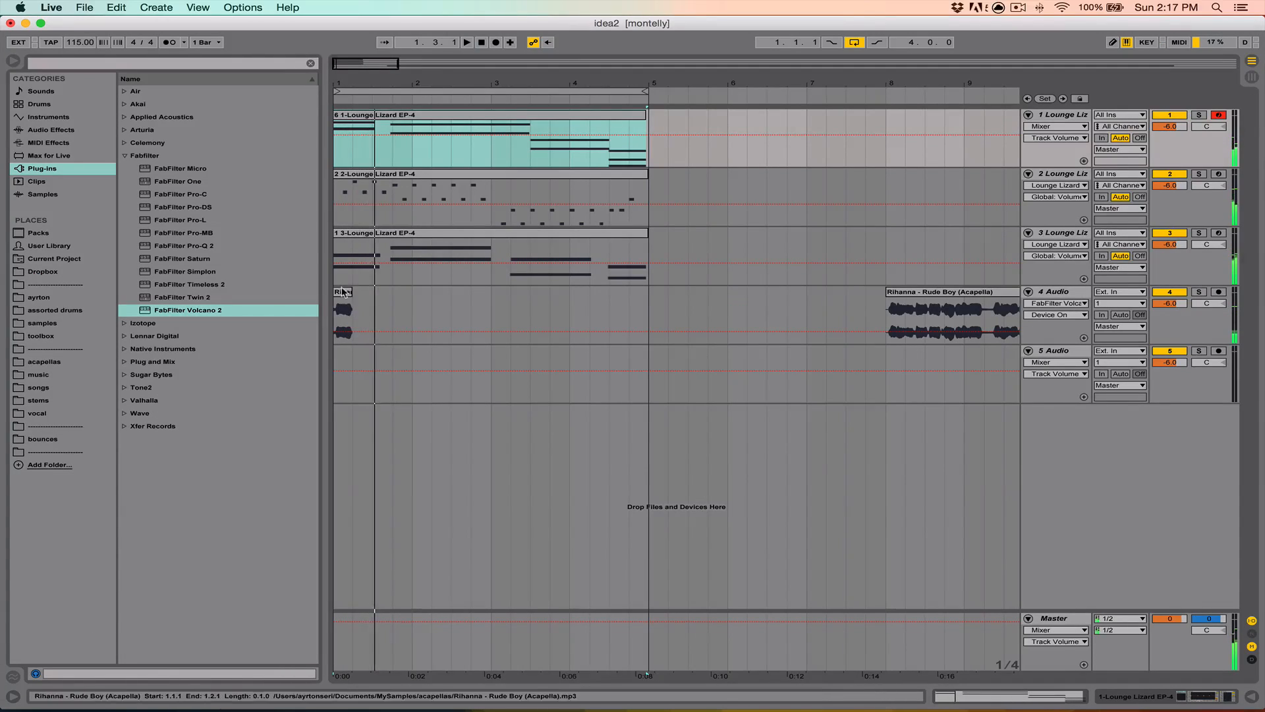
# Try transposing the short Rude Boy clip at 1.1.1 to -6 semitones and play it with the chords
pyautogui.doubleClick(343, 292)
pyautogui.moveTo(89, 635); pyautogui.dragTo(89, 658)
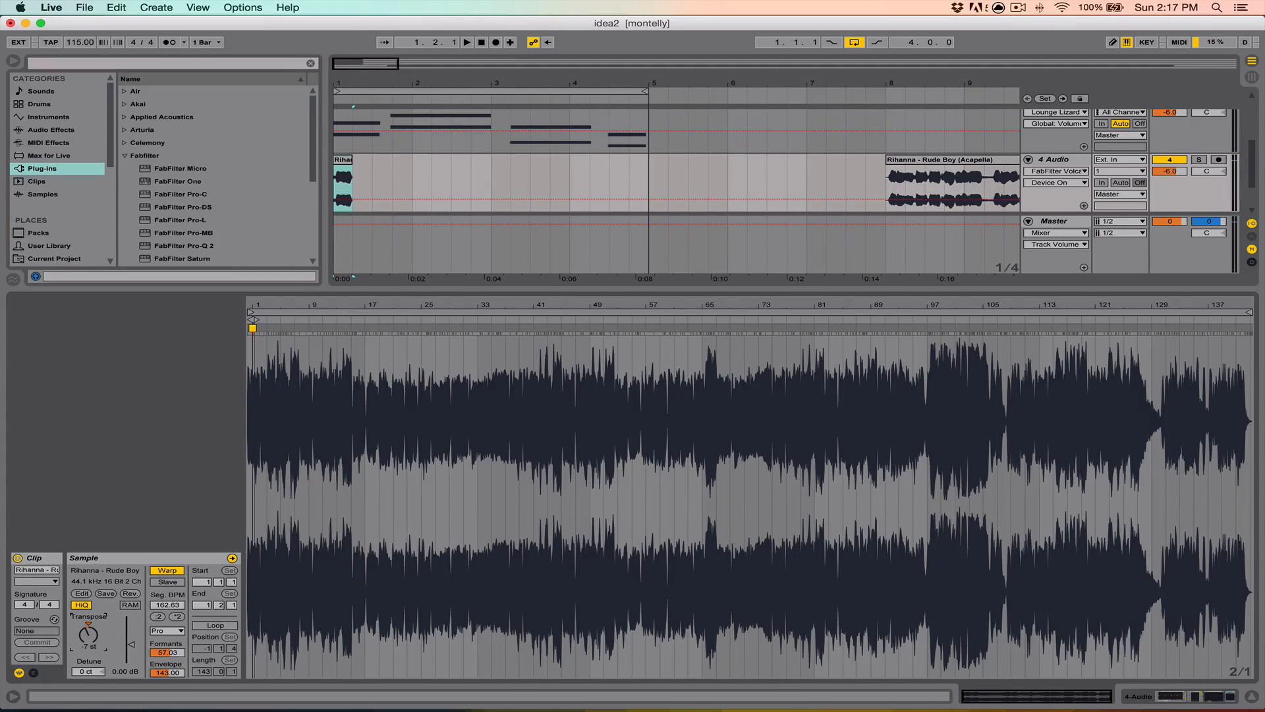
pyautogui.press('space')
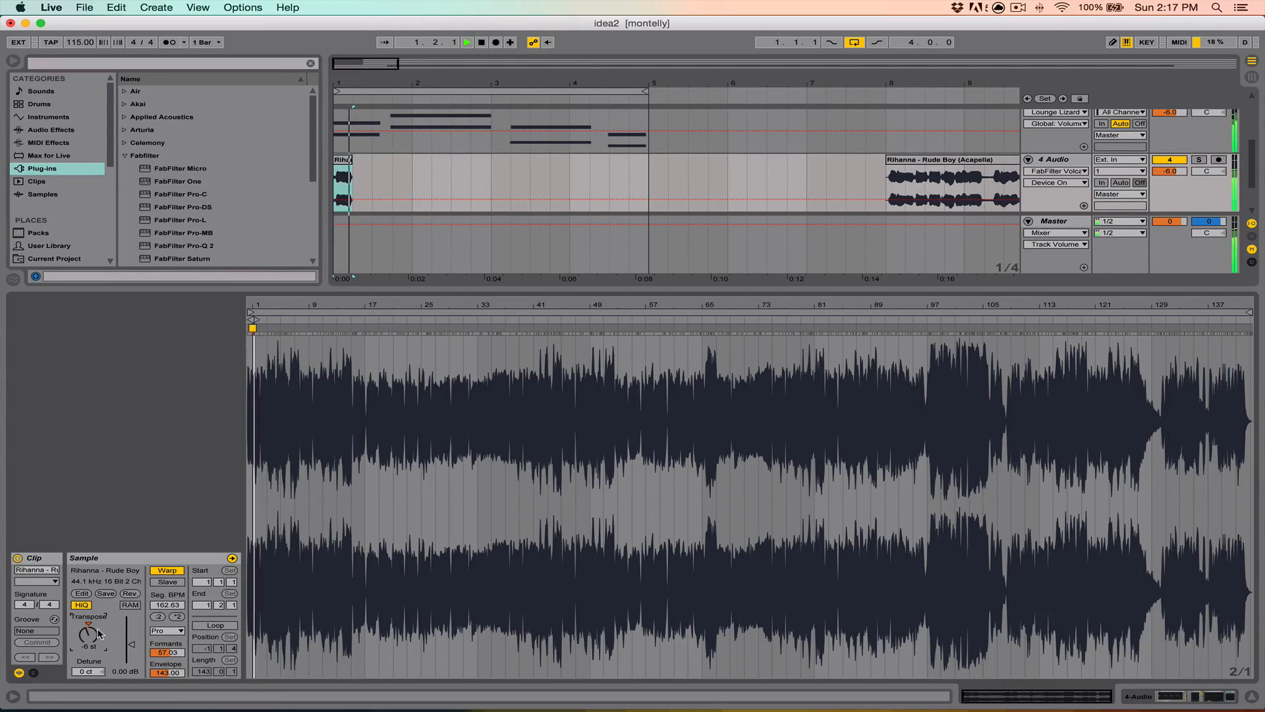
# Try Formants at 100 and Envelope at 256 on the short vocal clip, then Formants at 68.75 and Envelope at 166
pyautogui.moveTo(175, 652); pyautogui.dragTo(176, 625)
pyautogui.press('space')
pyautogui.press('space')
pyautogui.press('space')
pyautogui.press('space')
pyautogui.moveTo(170, 673); pyautogui.dragTo(170, 600)
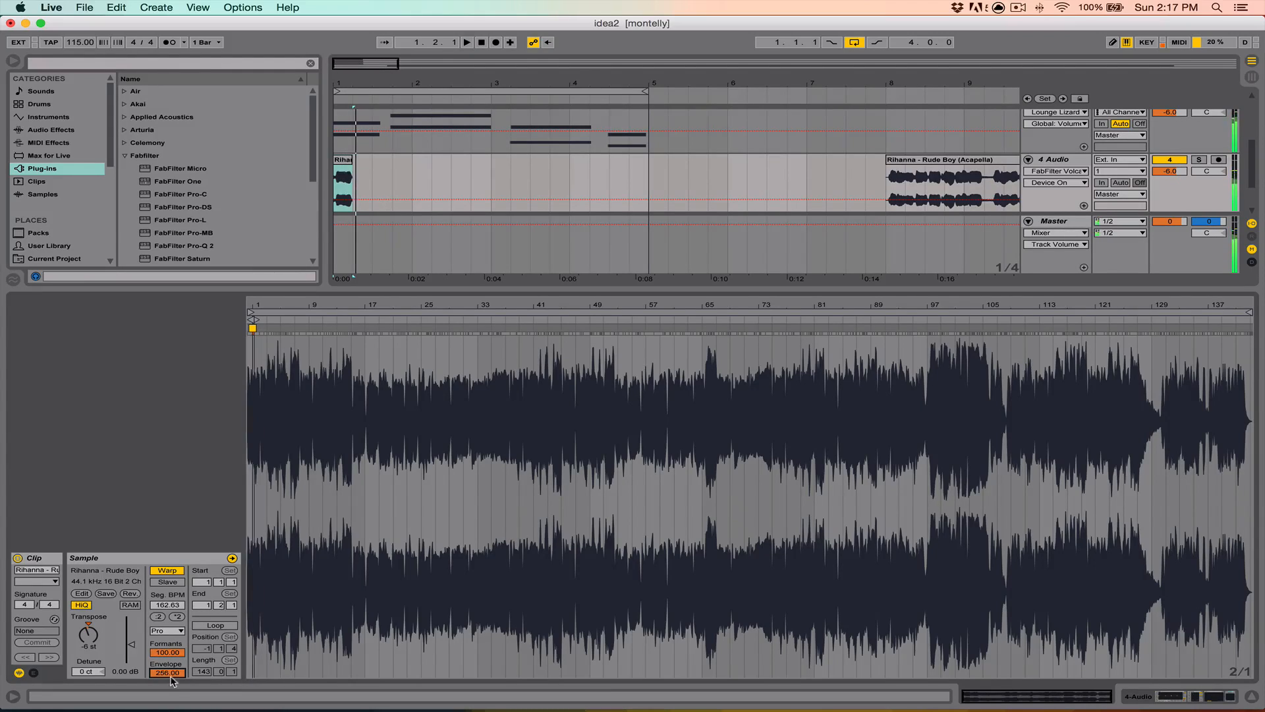
pyautogui.moveTo(176, 653); pyautogui.dragTo(177, 684)
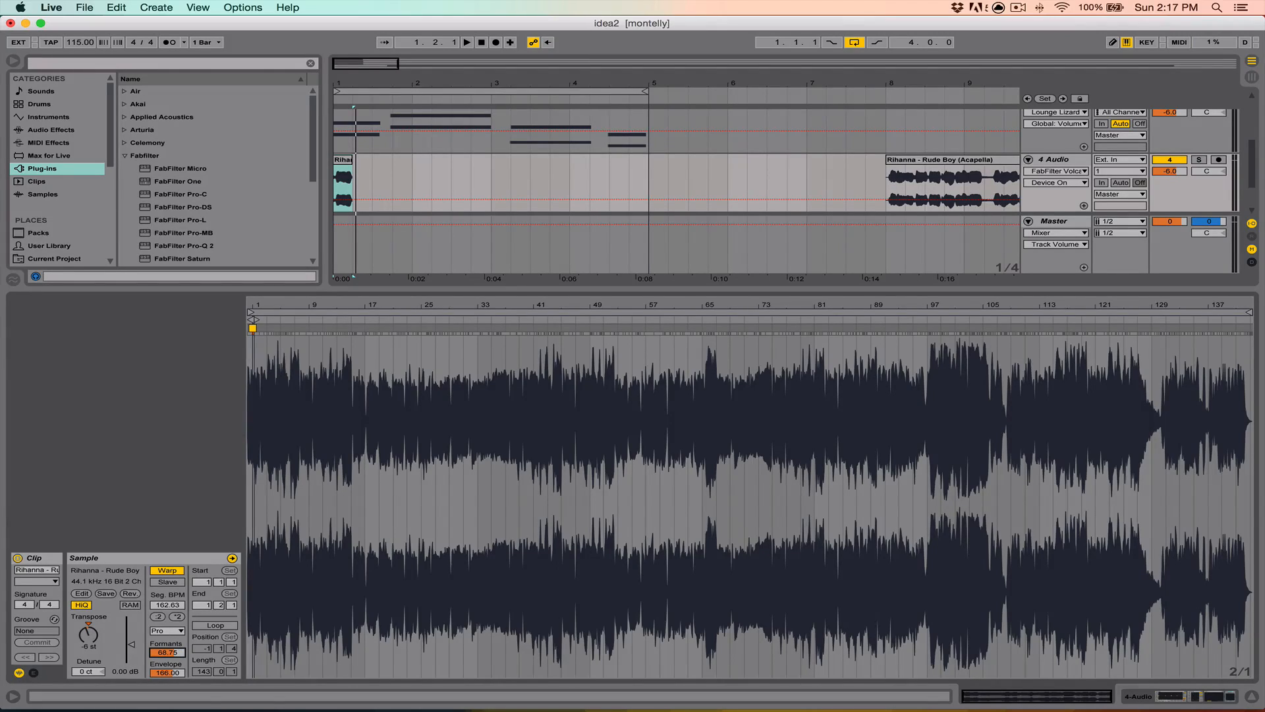
# Try higher Formants amounts on the short vocal clip and replay it repeatedly to hear the effect
pyautogui.press('space')
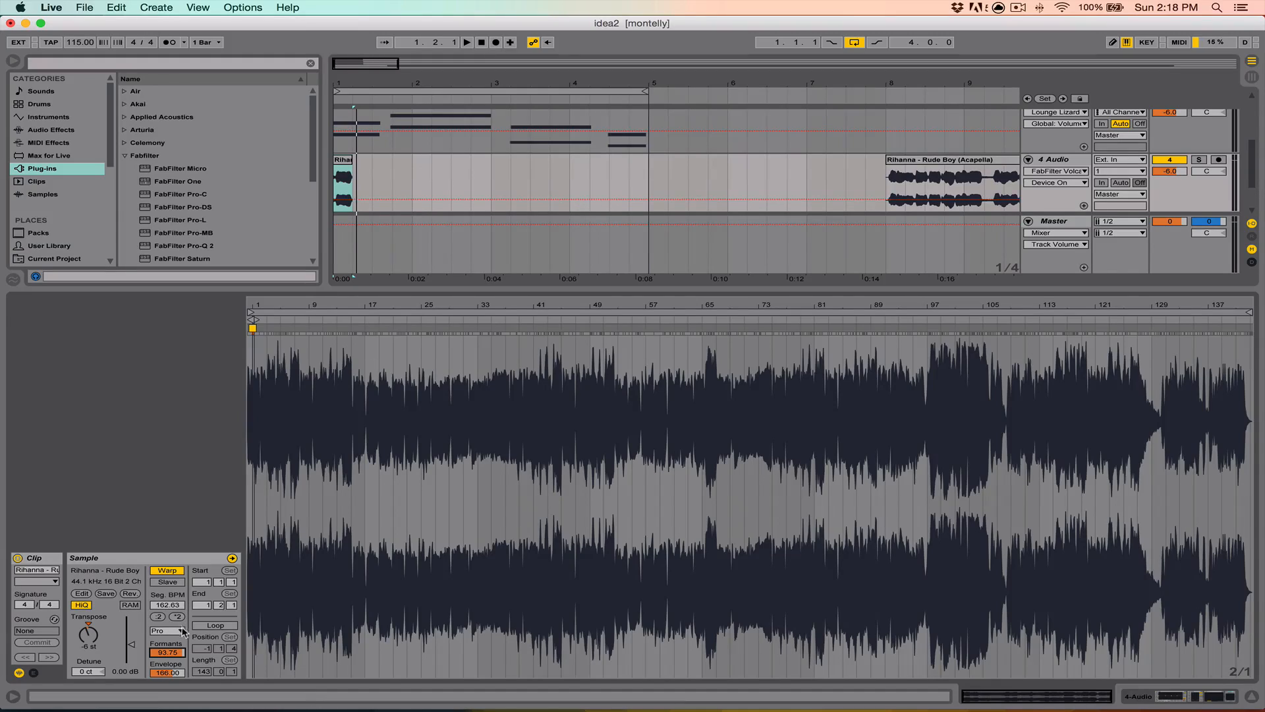
pyautogui.press('space')
pyautogui.moveTo(167, 653); pyautogui.dragTo(163, 597)
pyautogui.press('space')
pyautogui.press('space')
pyautogui.press('space')
pyautogui.press('space')
pyautogui.press('space')
pyautogui.press('space')
pyautogui.press('space')
pyautogui.press('space')
# Set the short vocal clip's Formants to 0 and Envelope to 8 while auditioning it
pyautogui.moveTo(168, 653); pyautogui.dragTo(167, 615)
pyautogui.press('space')
pyautogui.press('space')
pyautogui.press('space')
pyautogui.moveTo(174, 679); pyautogui.dragTo(175, 708)
pyautogui.press('space')
pyautogui.moveTo(88, 634); pyautogui.dragTo(88, 626)
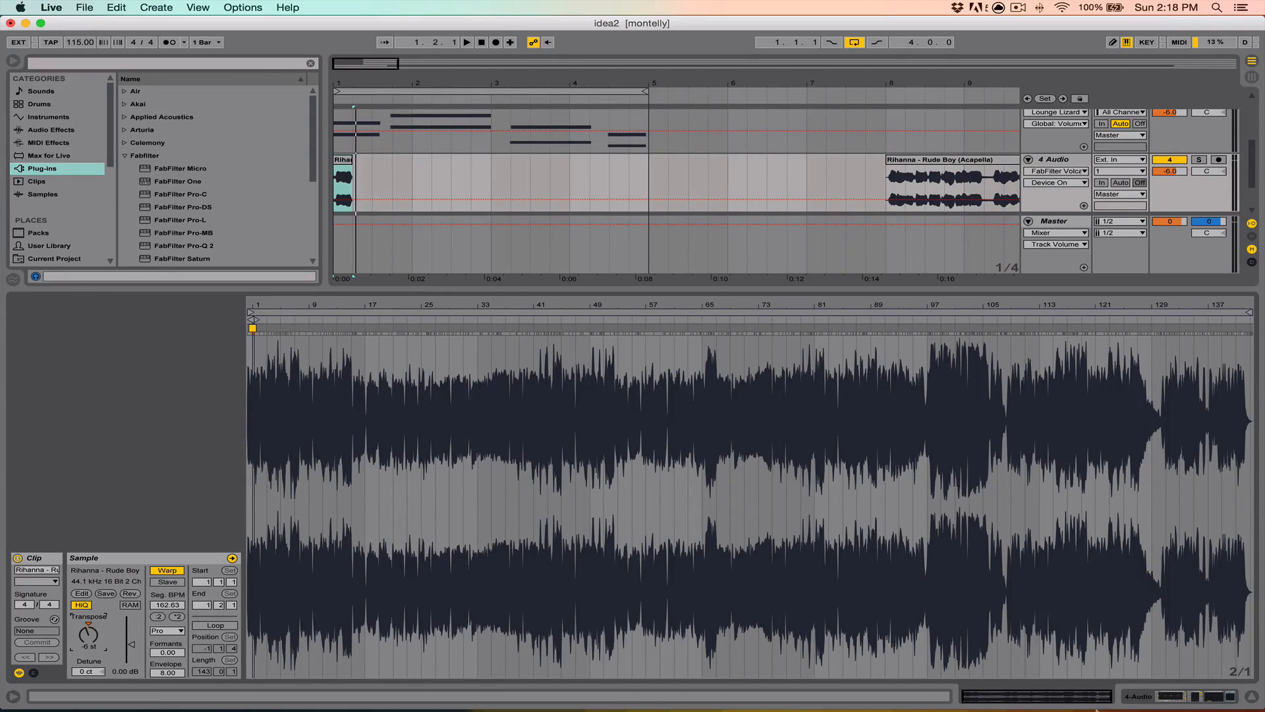
pyautogui.click(1253, 696)
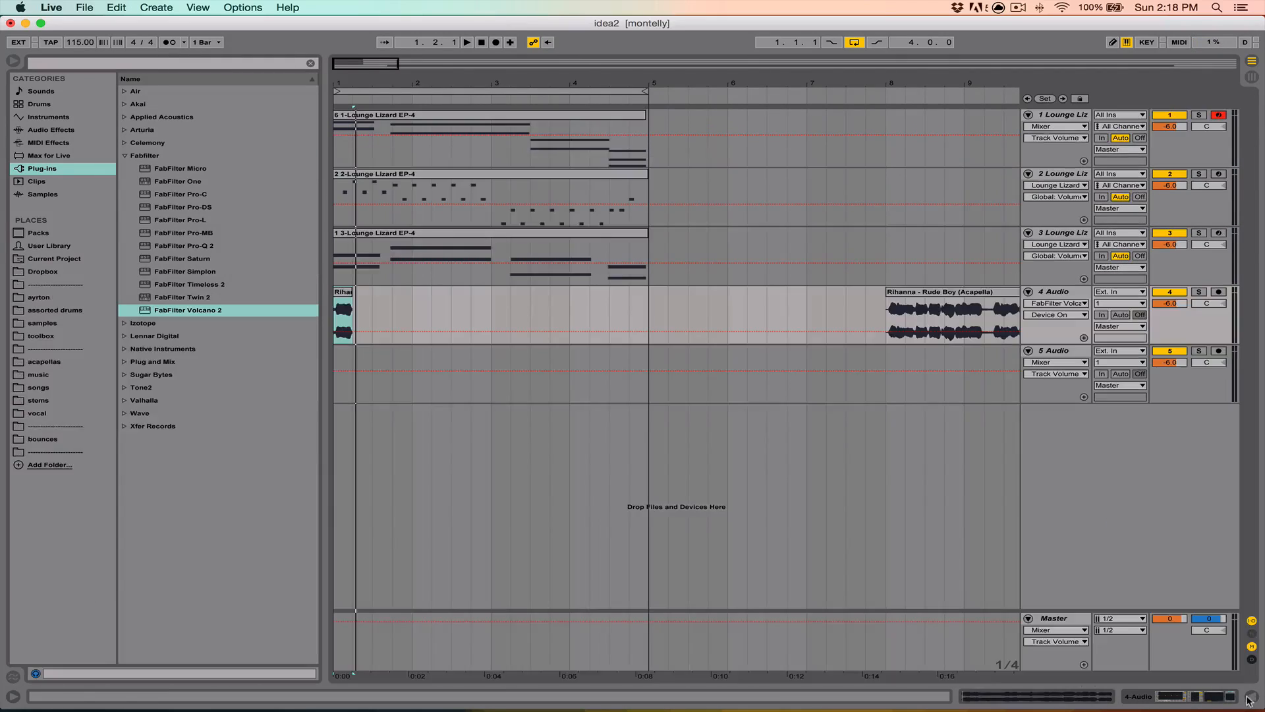
# Extend the short vocal clip on track 4 to end at 2.1.1 and play it with the chords
pyautogui.doubleClick(343, 308)
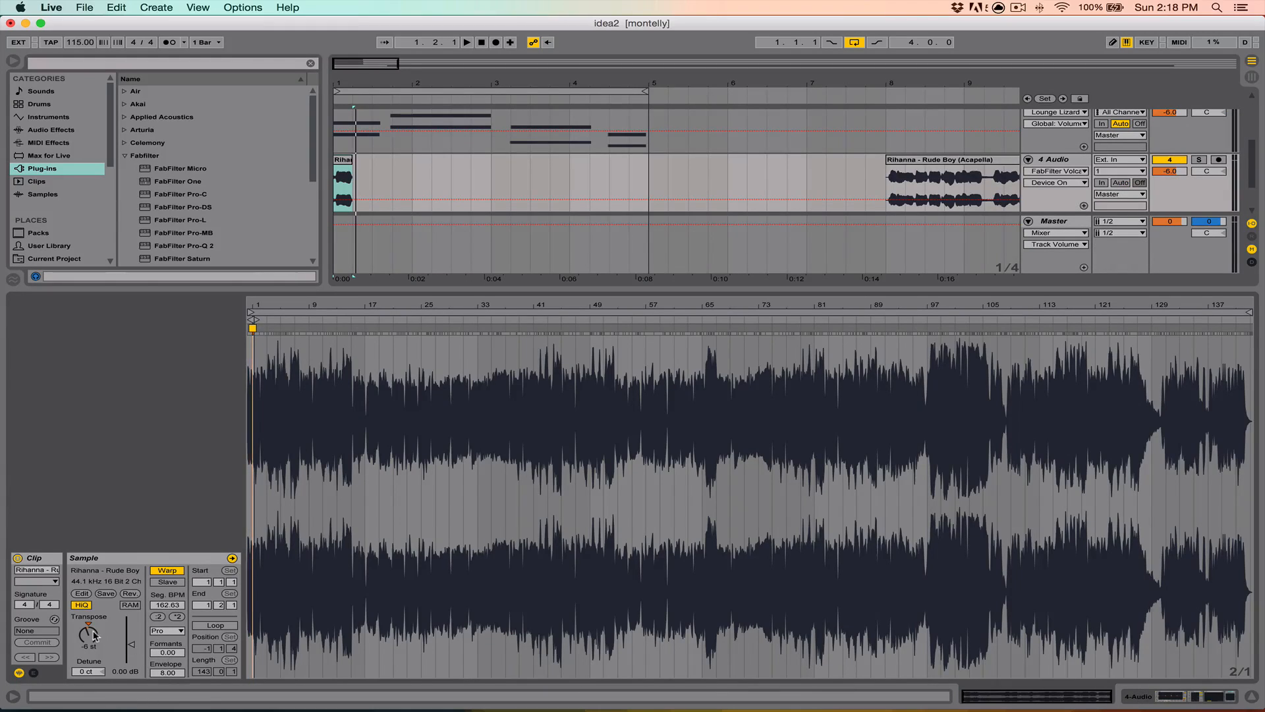
pyautogui.moveTo(355, 160); pyautogui.dragTo(386, 167)
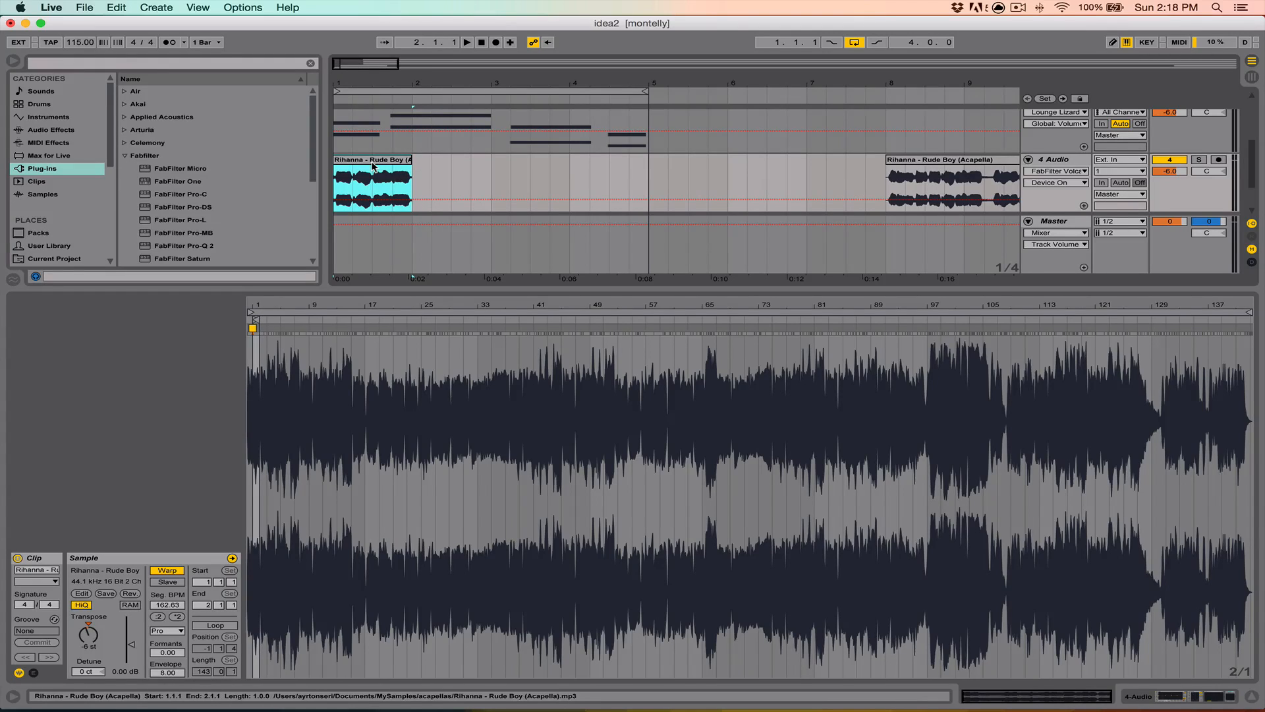
pyautogui.click(1251, 697)
pyautogui.press('space')
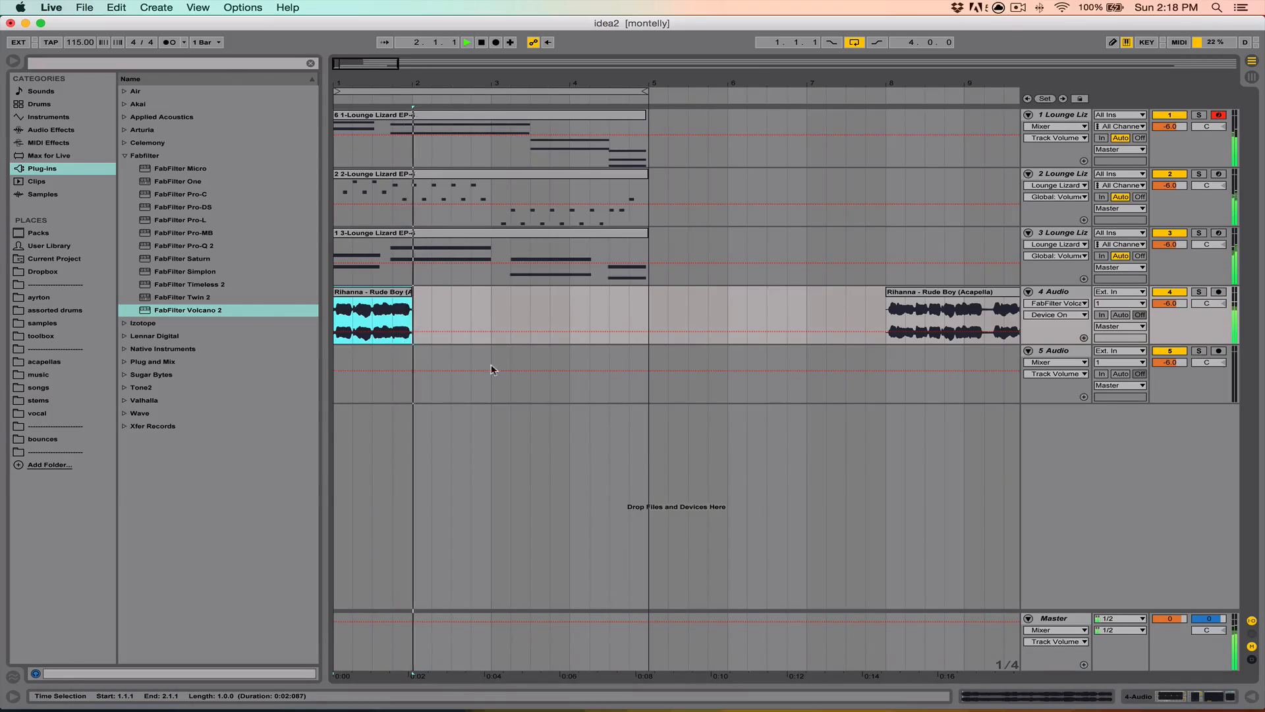
# Try duplicating the two-bar range from 1.1.1 to 3.1.1 on audio track 4
pyautogui.moveTo(489, 317); pyautogui.dragTo(321, 315)
pyautogui.press('super+d')
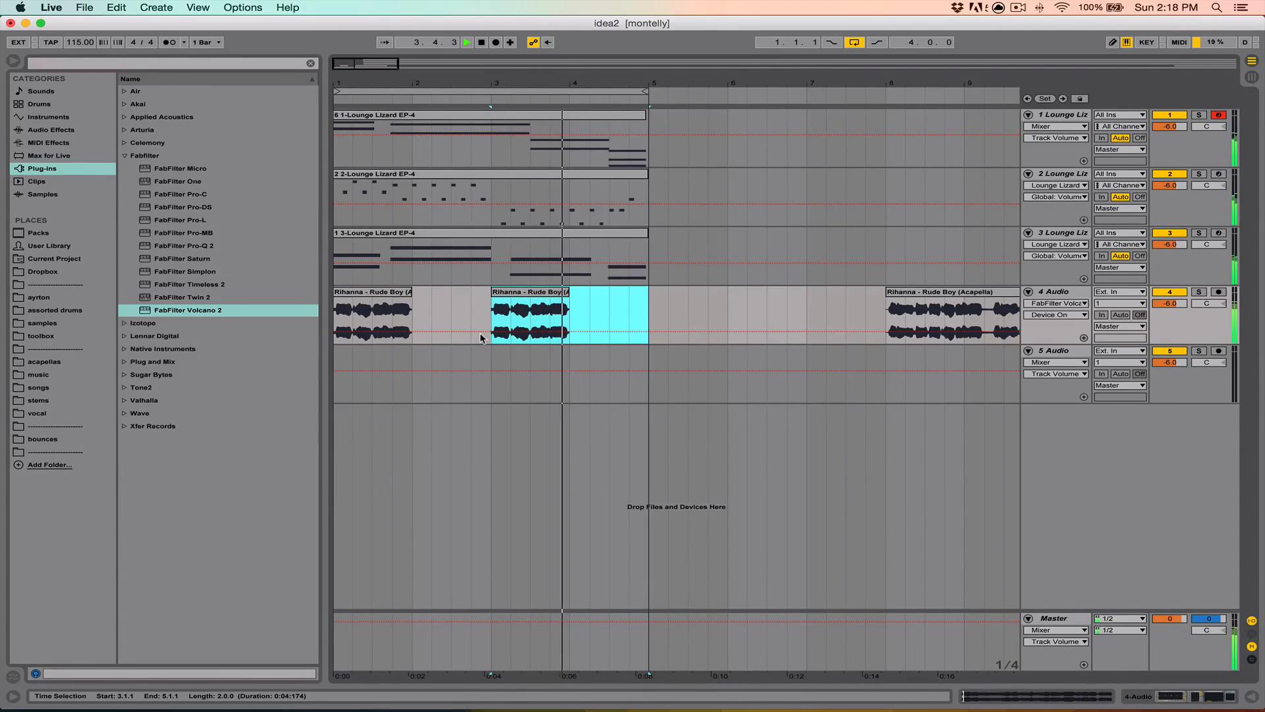
pyautogui.press('space')
pyautogui.press('super+z')
# Shorten the vocal clip at bar 1 to end at 1.2.1 and raise its transposition while auditioning
pyautogui.click(413, 336)
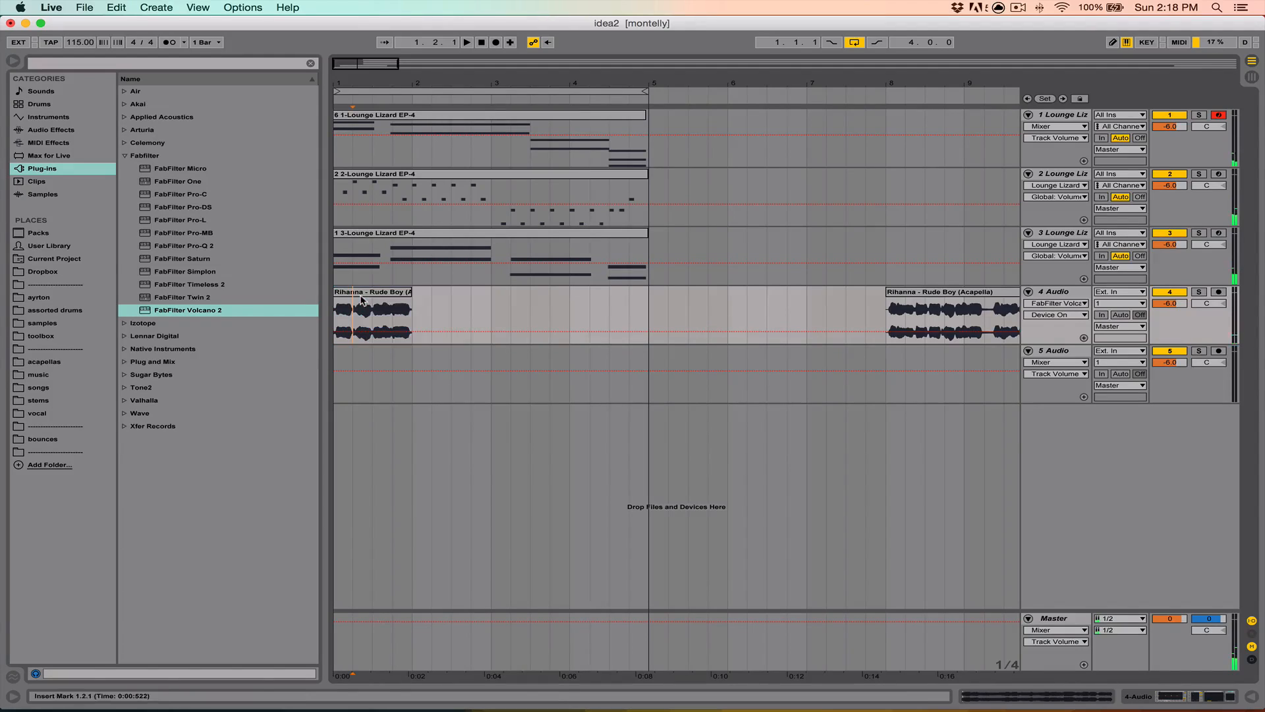
pyautogui.doubleClick(403, 319)
pyautogui.moveTo(412, 166); pyautogui.dragTo(353, 166)
pyautogui.moveTo(100, 631); pyautogui.dragTo(100, 613)
pyautogui.press('space')
pyautogui.press('space')
pyautogui.press('Up')
pyautogui.press('space')
pyautogui.press('space')
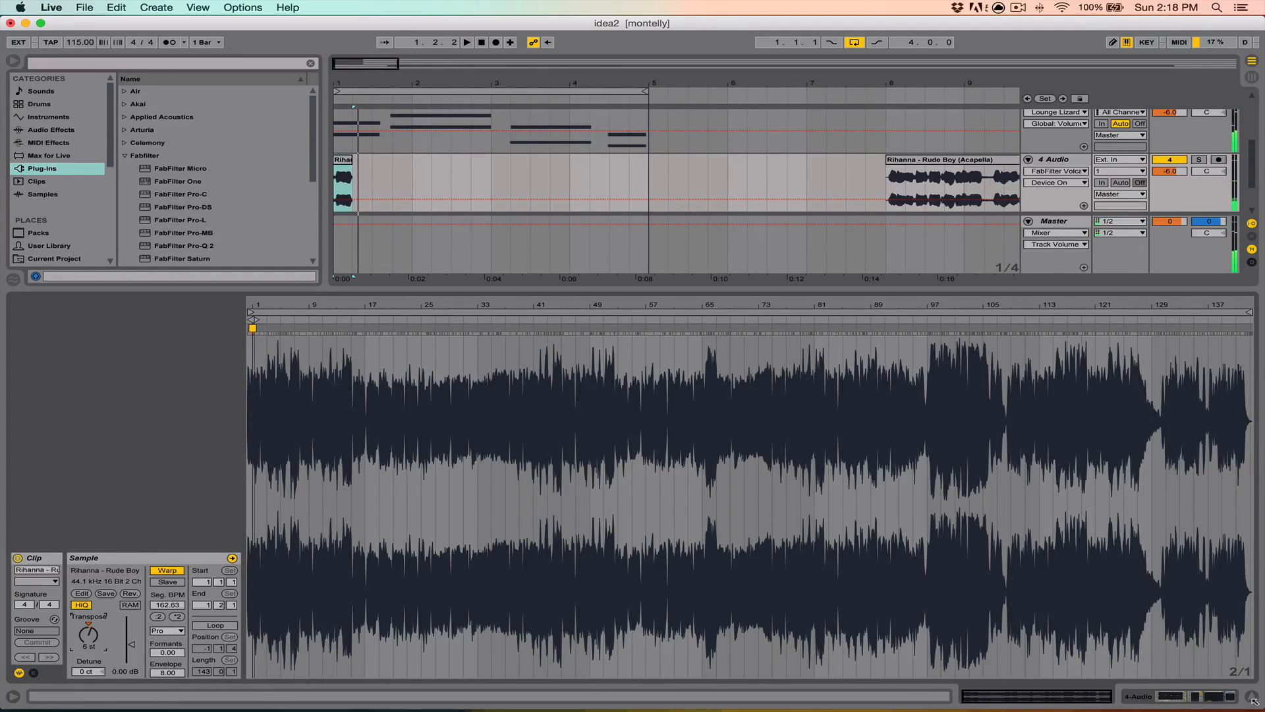
# Fine-tune the short vocal clip's Formants while replaying it, and adjust the system output volume
pyautogui.moveTo(173, 651)
pyautogui.mouseDown()
pyautogui.moveTo(173, 603)
pyautogui.moveTo(172, 672)
pyautogui.moveTo(172, 647)
pyautogui.mouseUp()
pyautogui.press('space')
pyautogui.press('space')
pyautogui.press('space')
pyautogui.press('space')
pyautogui.press('space')
pyautogui.press('space')
pyautogui.press('space')
pyautogui.click(1252, 695)
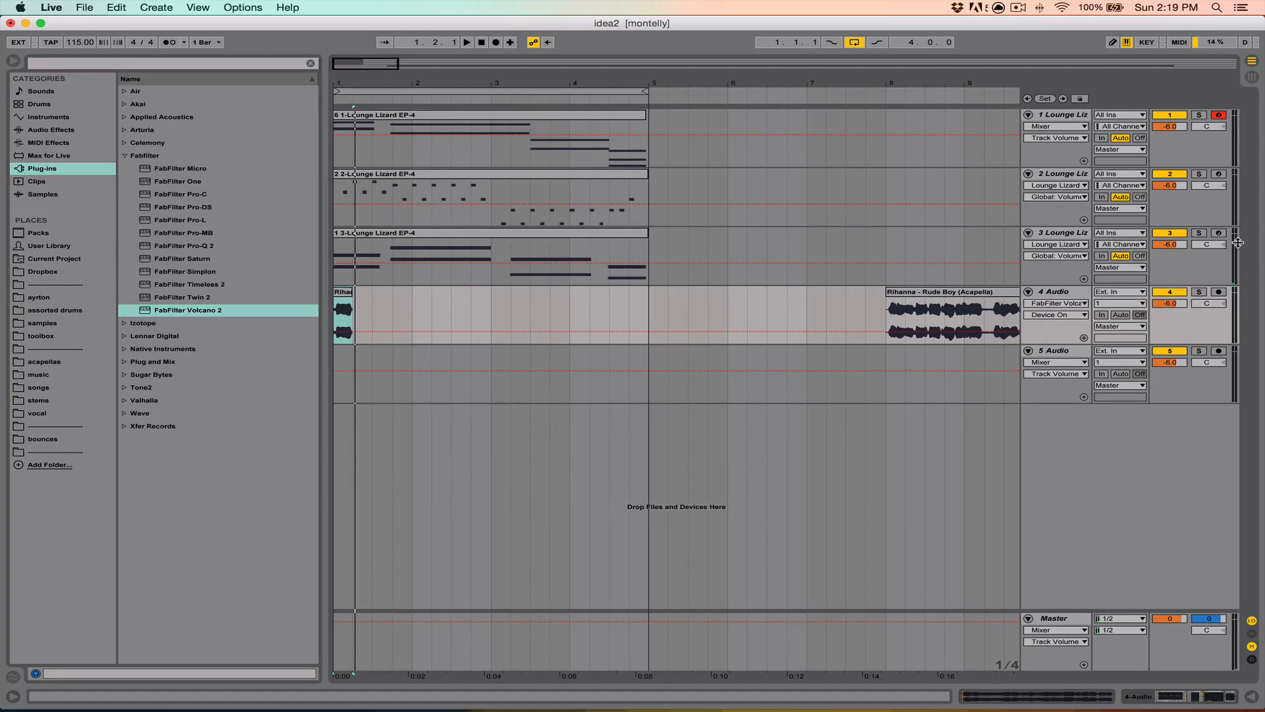
pyautogui.press('XF86AudioMute')
pyautogui.press('XF86AudioRaiseVolume')
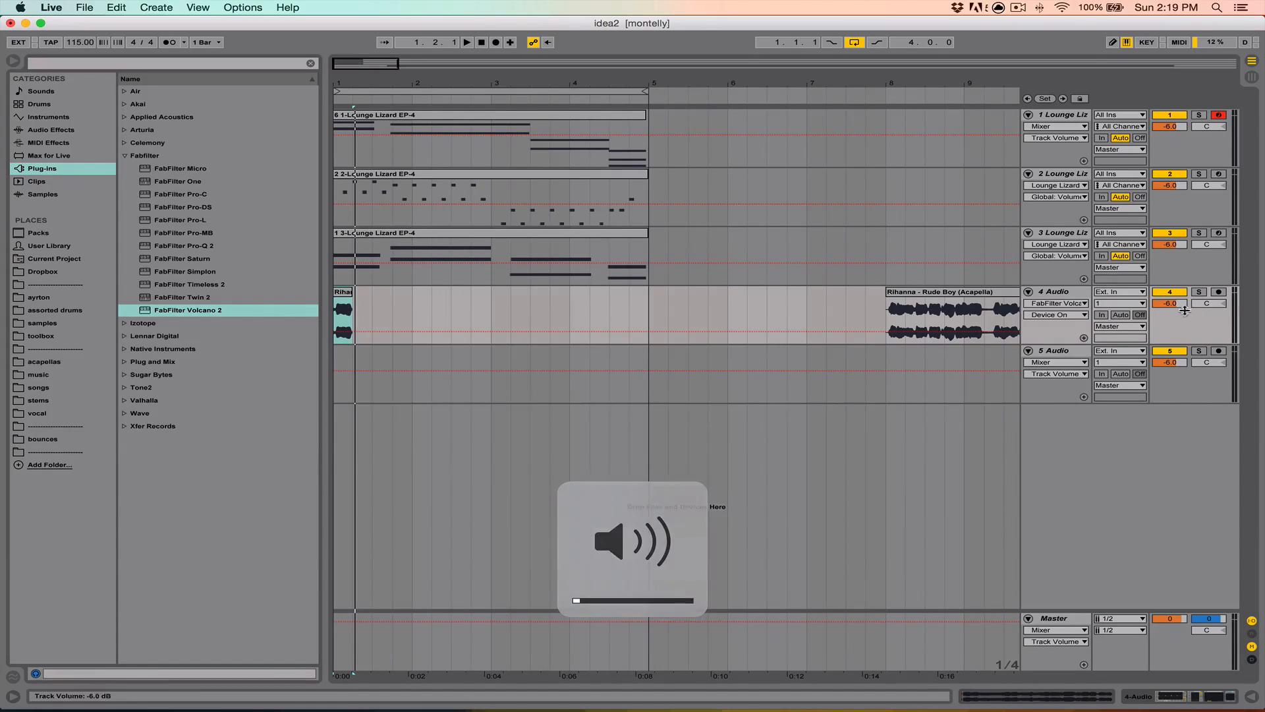
# Zoom in on the vocal chop at 1.1.1, then enable FabFilter Volcano 2 on track 4 and open its window
pyautogui.click(344, 292)
pyautogui.moveTo(380, 83); pyautogui.dragTo(691, 161)
pyautogui.hotkey('shift', 'Tab')
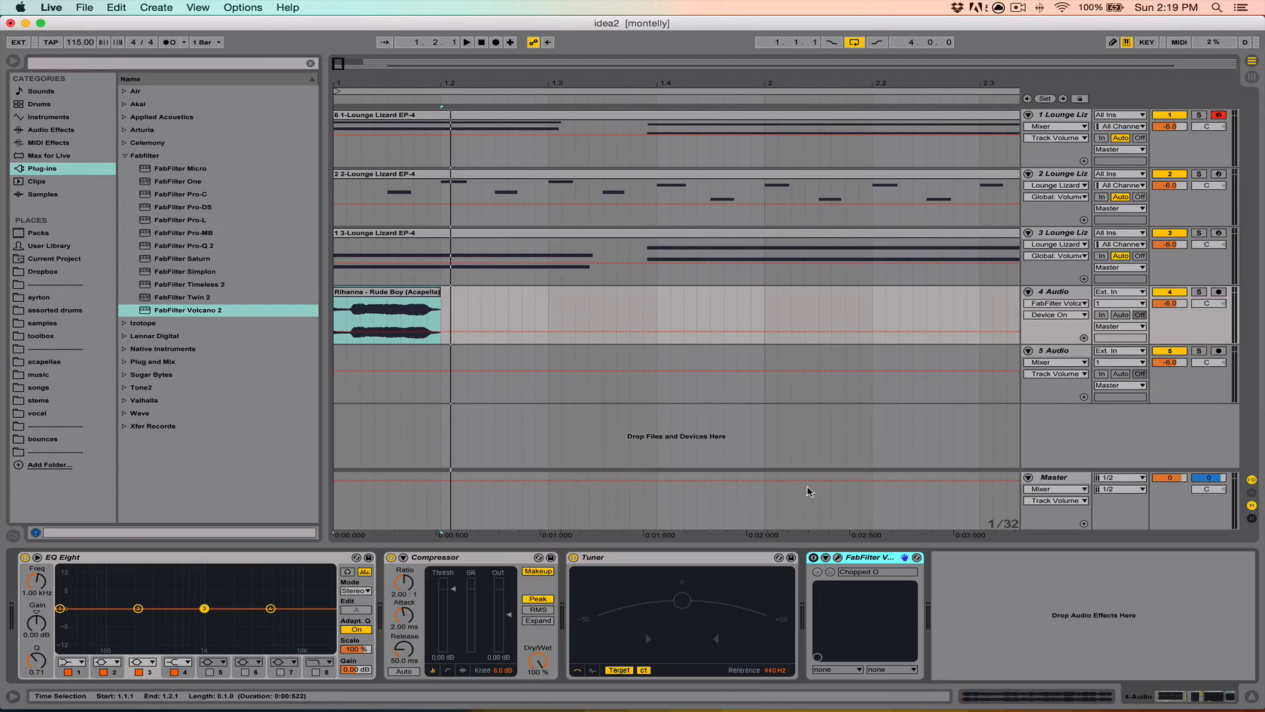
pyautogui.click(814, 558)
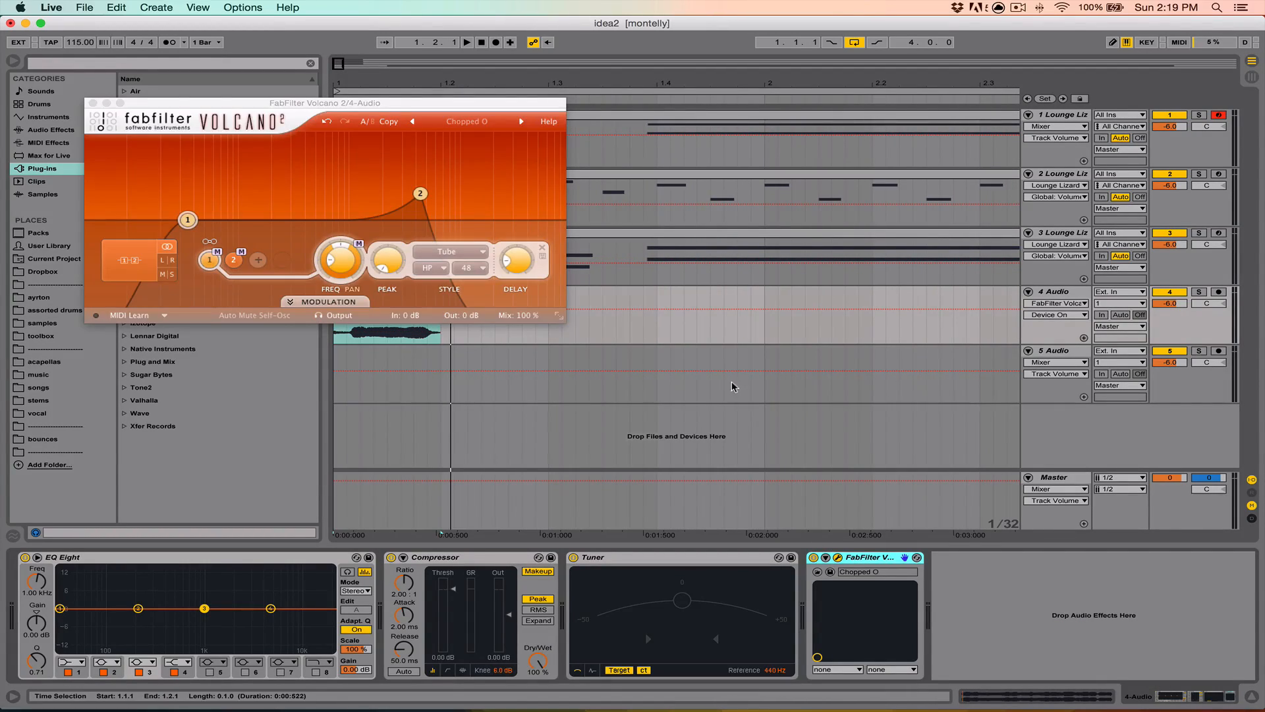
# Raise Filter 1's delay in FabFilter Volcano 2's Chopped O preset while auditioning the vocal chop
pyautogui.moveTo(190, 102); pyautogui.dragTo(493, 106)
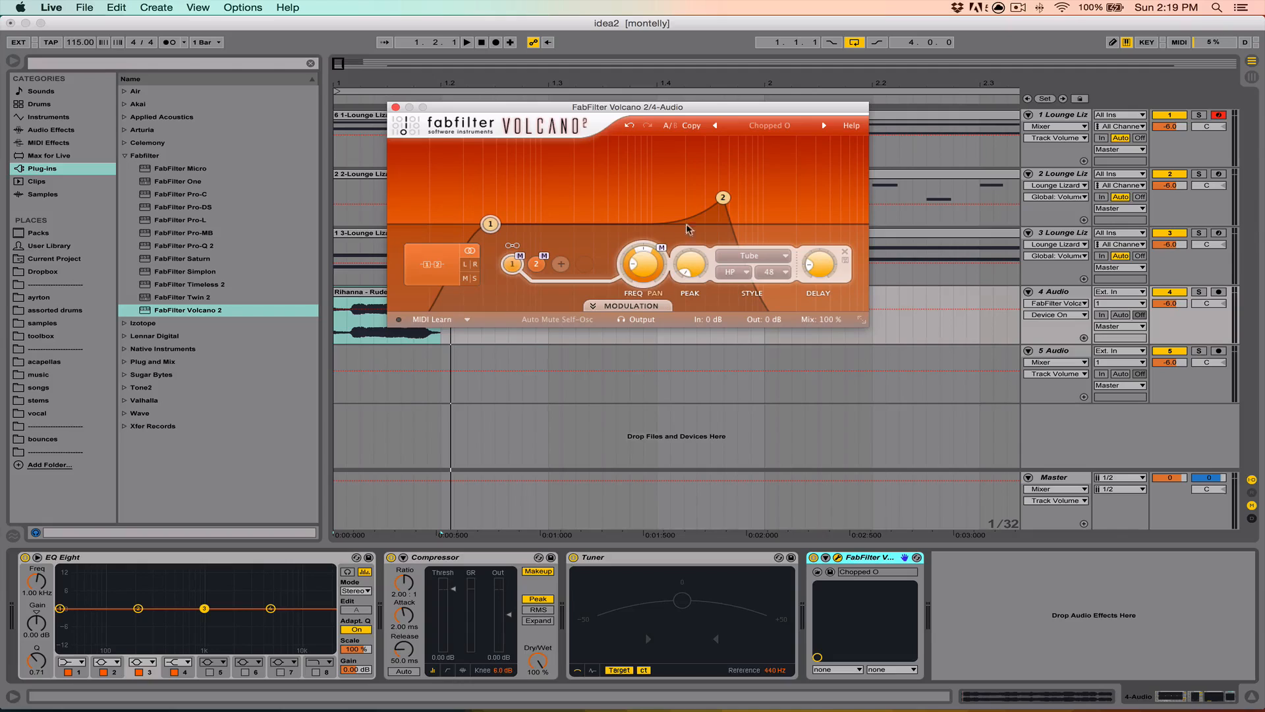
pyautogui.press('space')
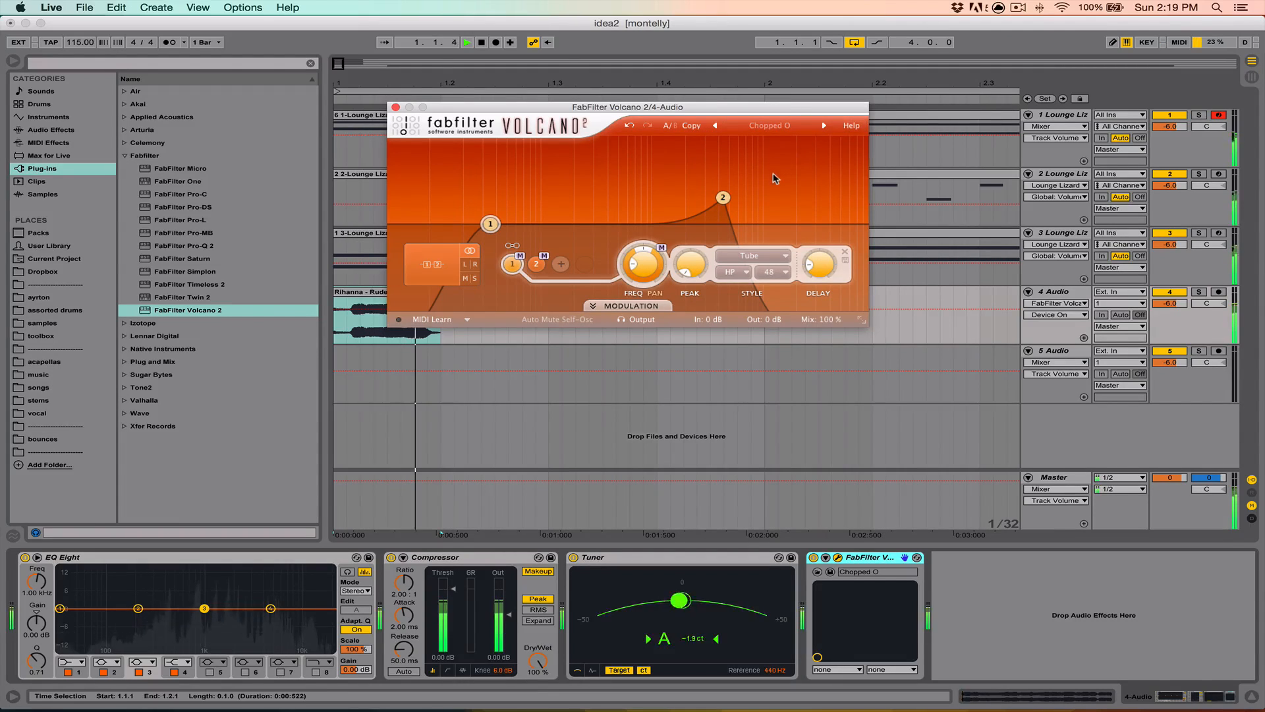
pyautogui.moveTo(827, 290); pyautogui.dragTo(825, 229)
pyautogui.press('space')
pyautogui.press('space')
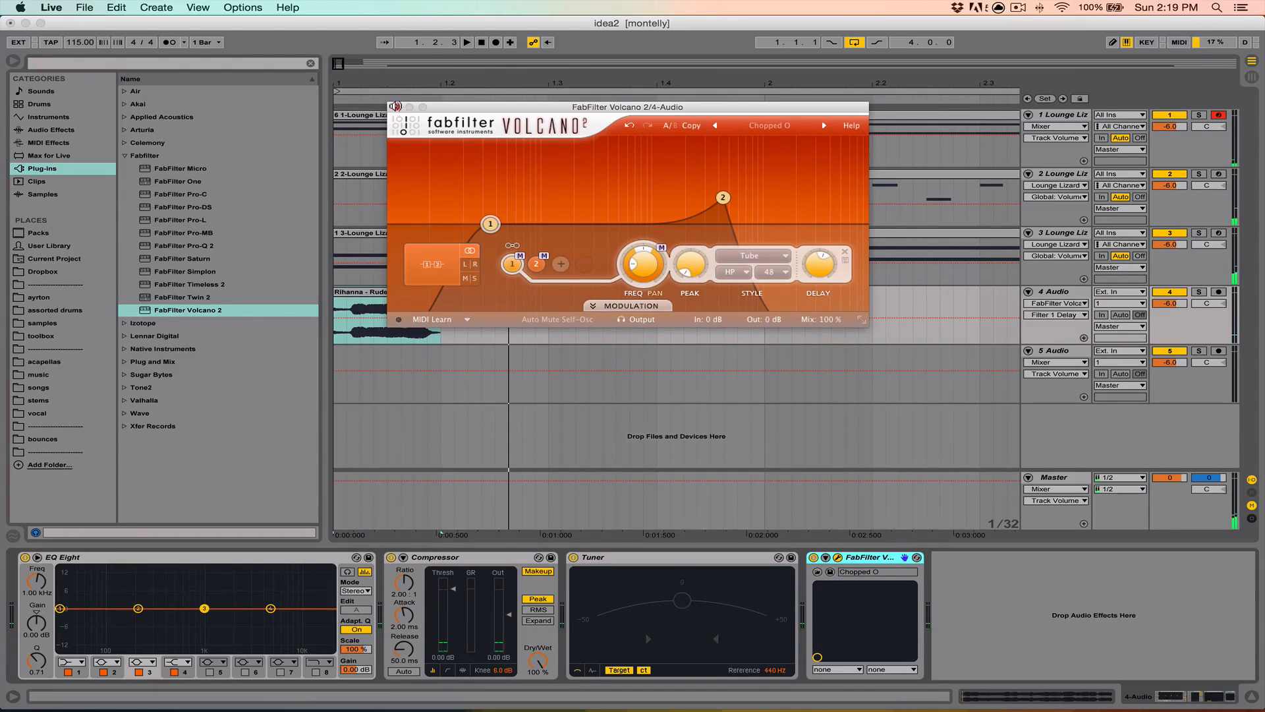
# Load Volcano 2's Default Setting preset and lower Filter 1's frequency while auditioning the vocal chop
pyautogui.moveTo(430, 106); pyautogui.dragTo(462, 108)
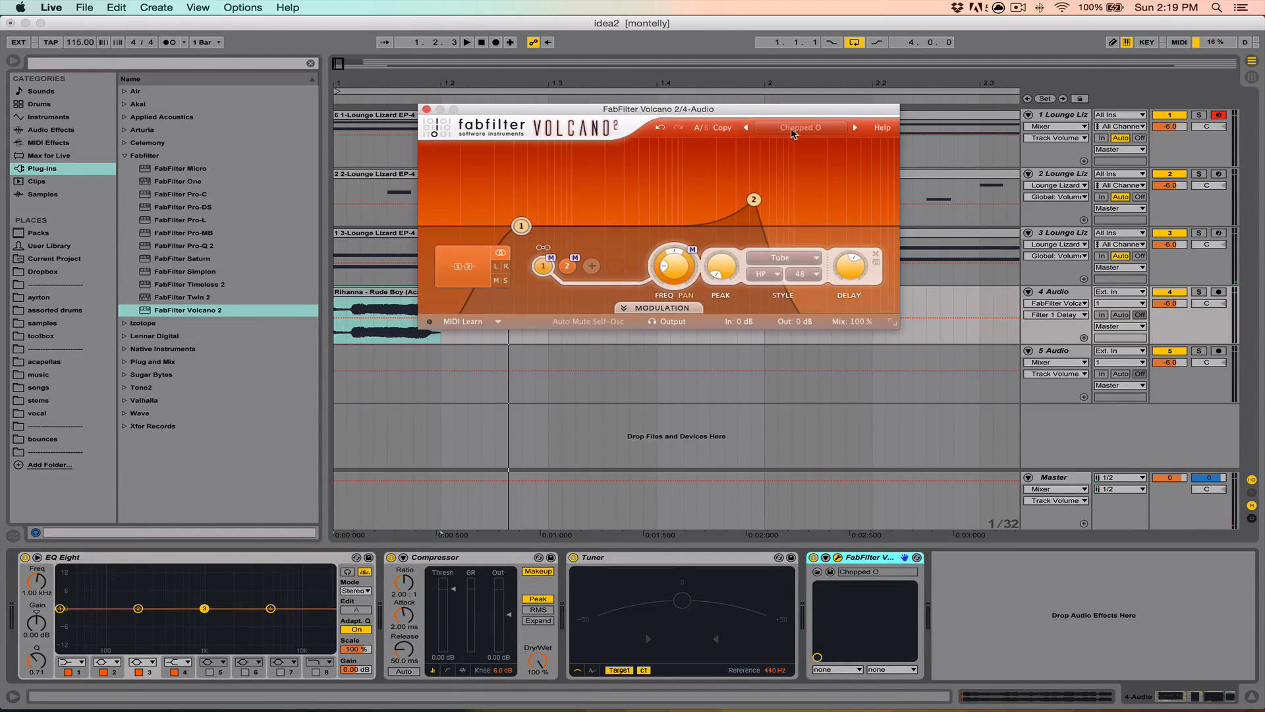
pyautogui.click(810, 128)
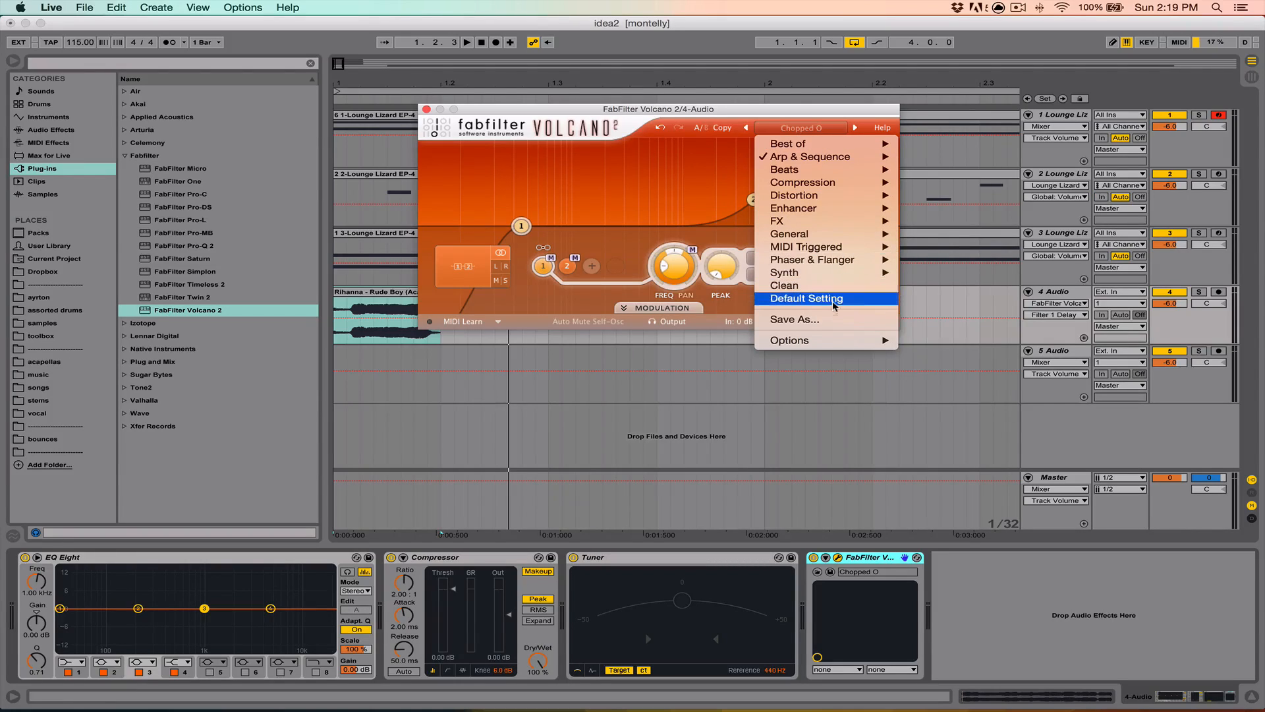
pyautogui.moveTo(812, 147)
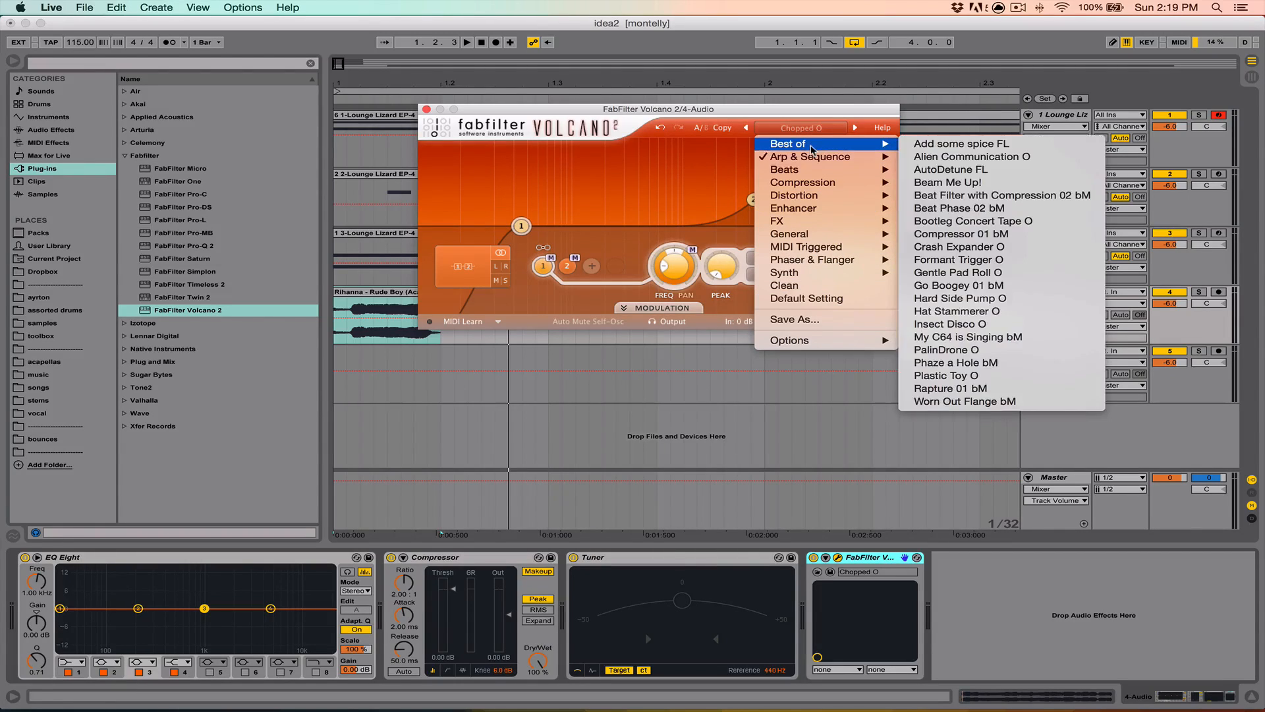
pyautogui.click(815, 298)
pyautogui.press('space')
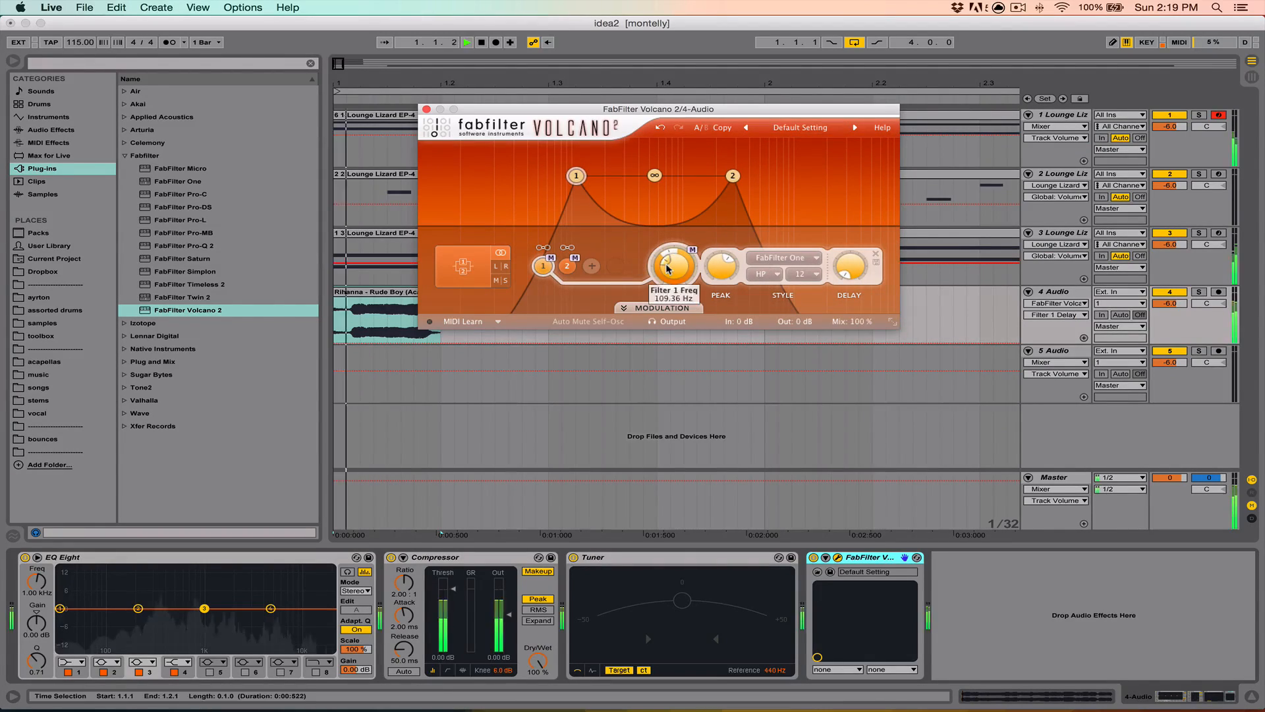
pyautogui.moveTo(674, 263)
pyautogui.mouseDown()
pyautogui.moveTo(673, 248)
pyautogui.moveTo(673, 275)
pyautogui.mouseUp()
pyautogui.press('space')
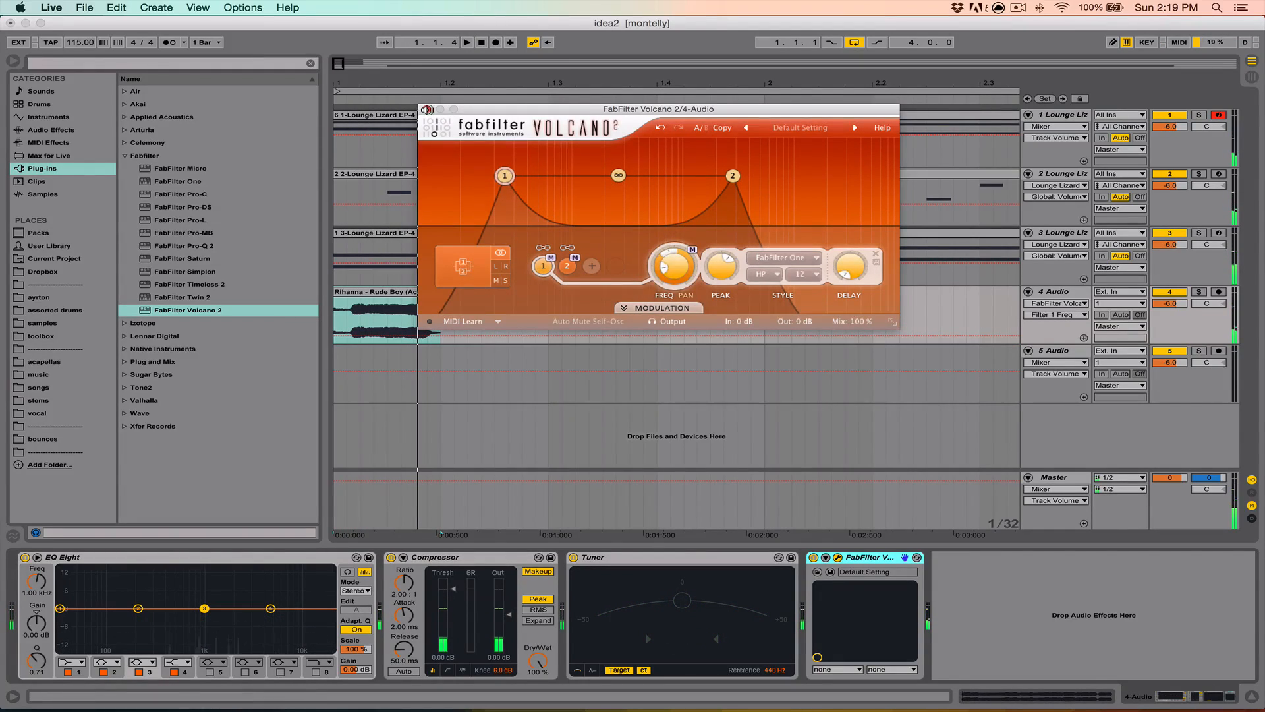
# Close the FabFilter Volcano 2 window and clear the browser search
pyautogui.click(424, 108)
pyautogui.click(127, 156)
pyautogui.click(310, 63)
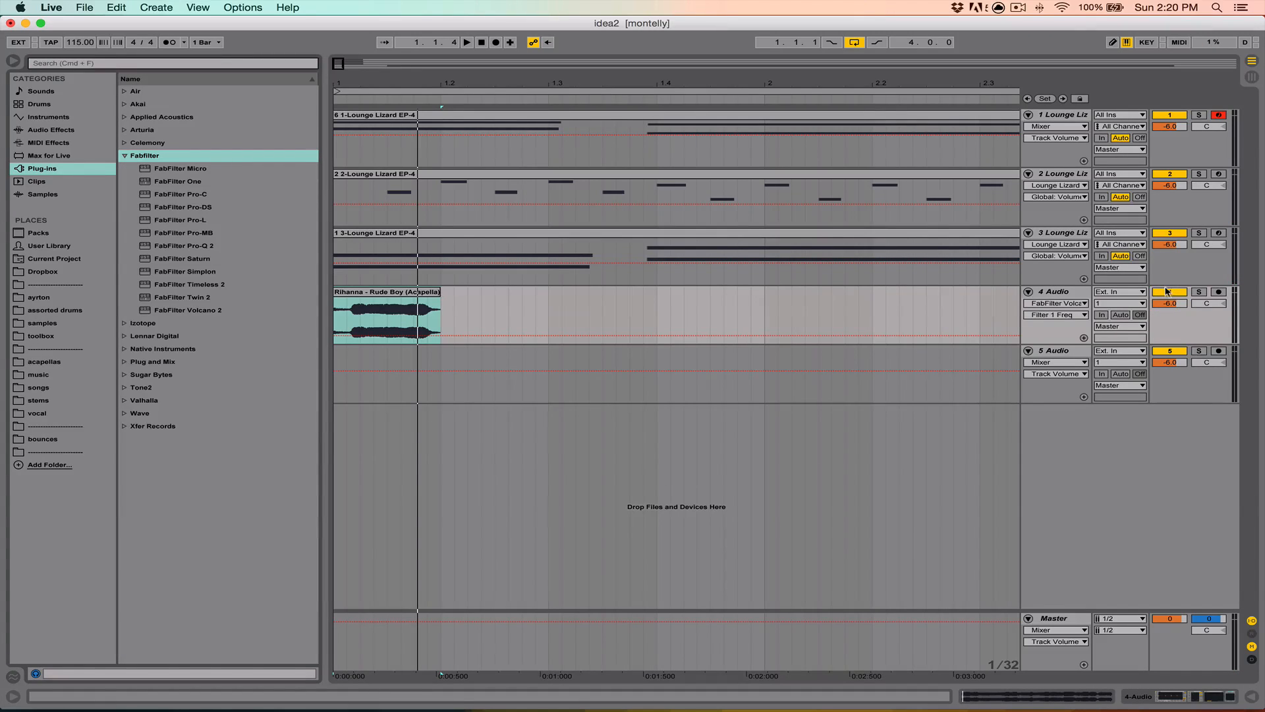
# Mute the vocal track 4 and Lounge Lizard track 3, and play the remaining parts
pyautogui.click(1167, 292)
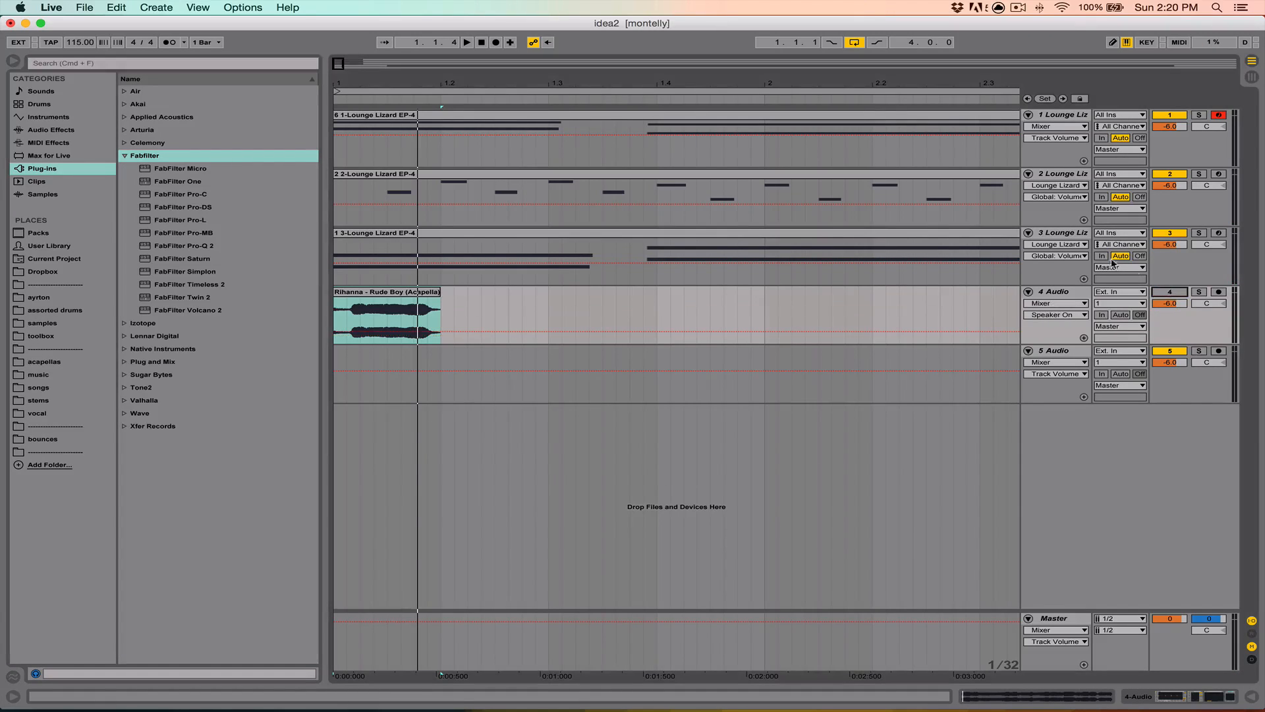
pyautogui.click(1078, 233)
pyautogui.moveTo(954, 78); pyautogui.dragTo(952, 43)
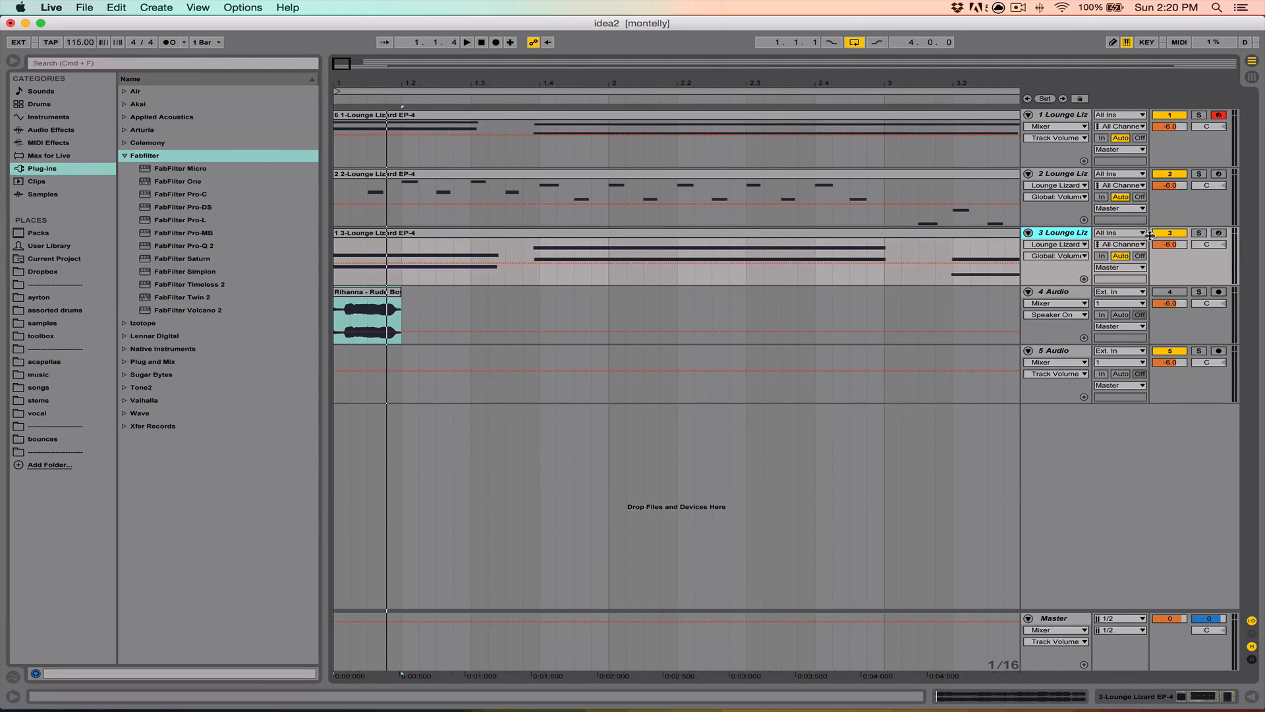
pyautogui.click(1180, 232)
pyautogui.press('space')
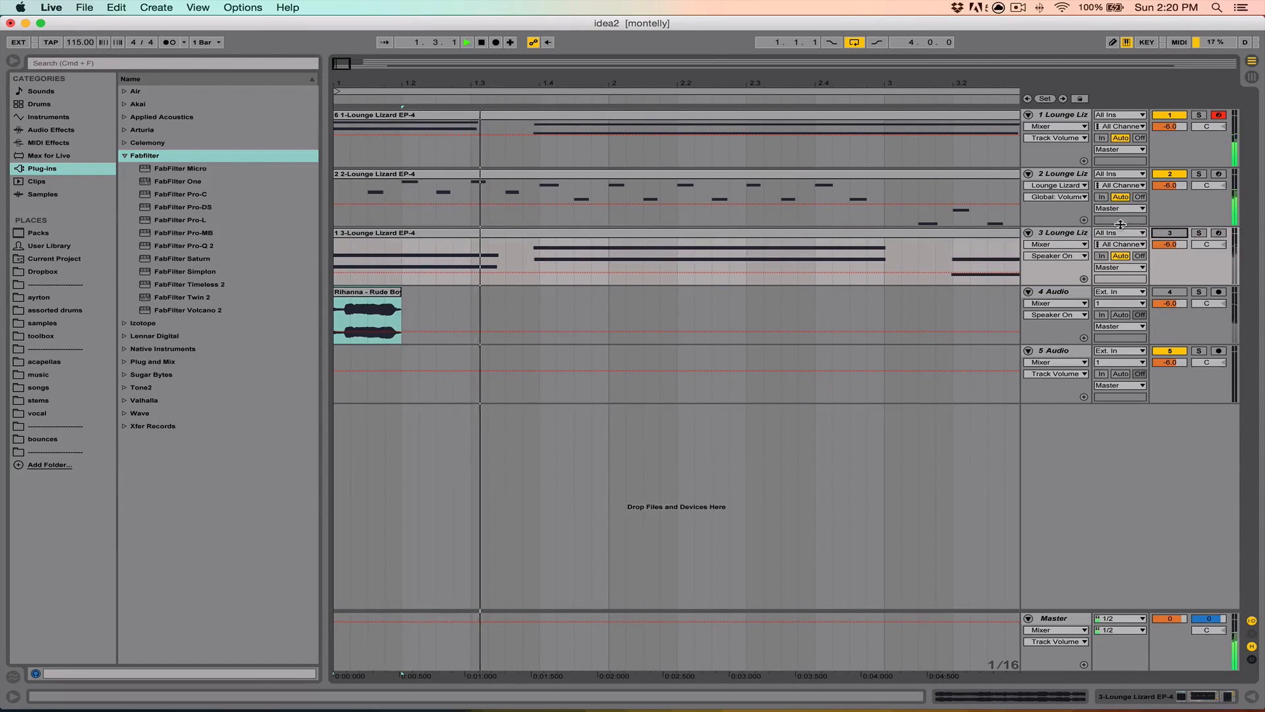
# Insert a MIDI track below track 2 and load Grand Piano.adg from the Piano & Keys instrument racks onto it
pyautogui.click(1053, 175)
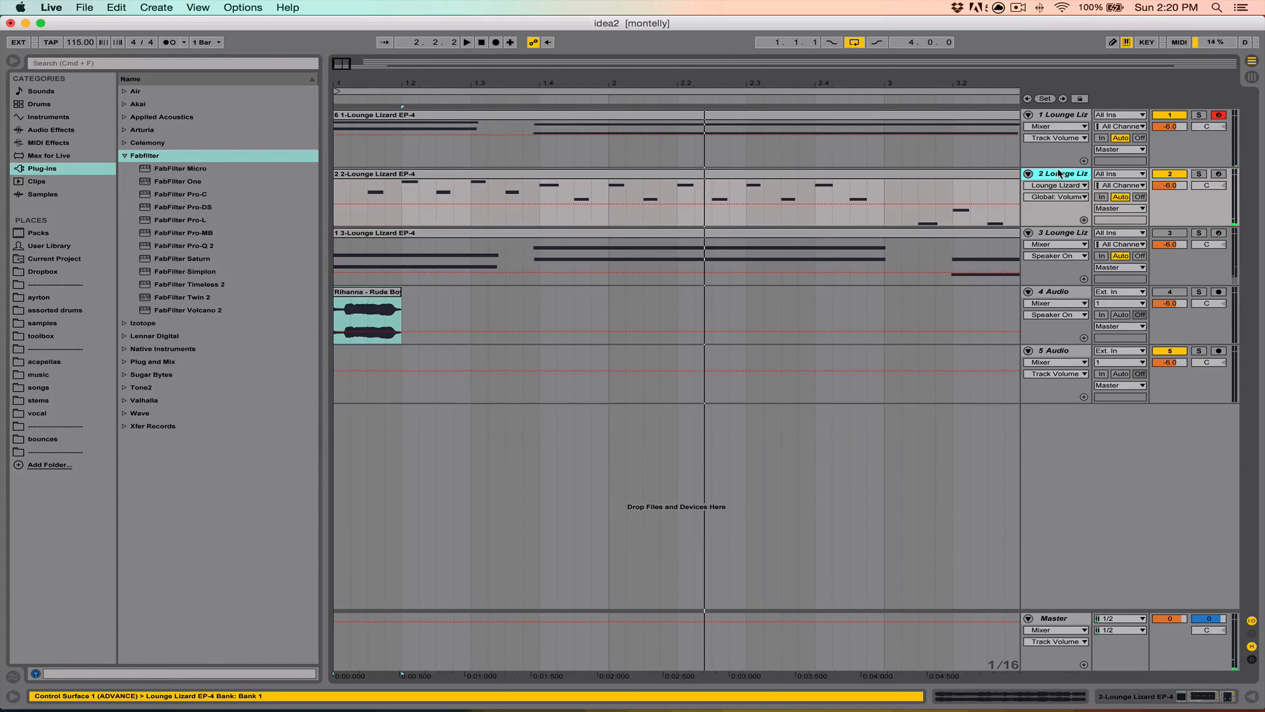
pyautogui.press('super+shift+t')
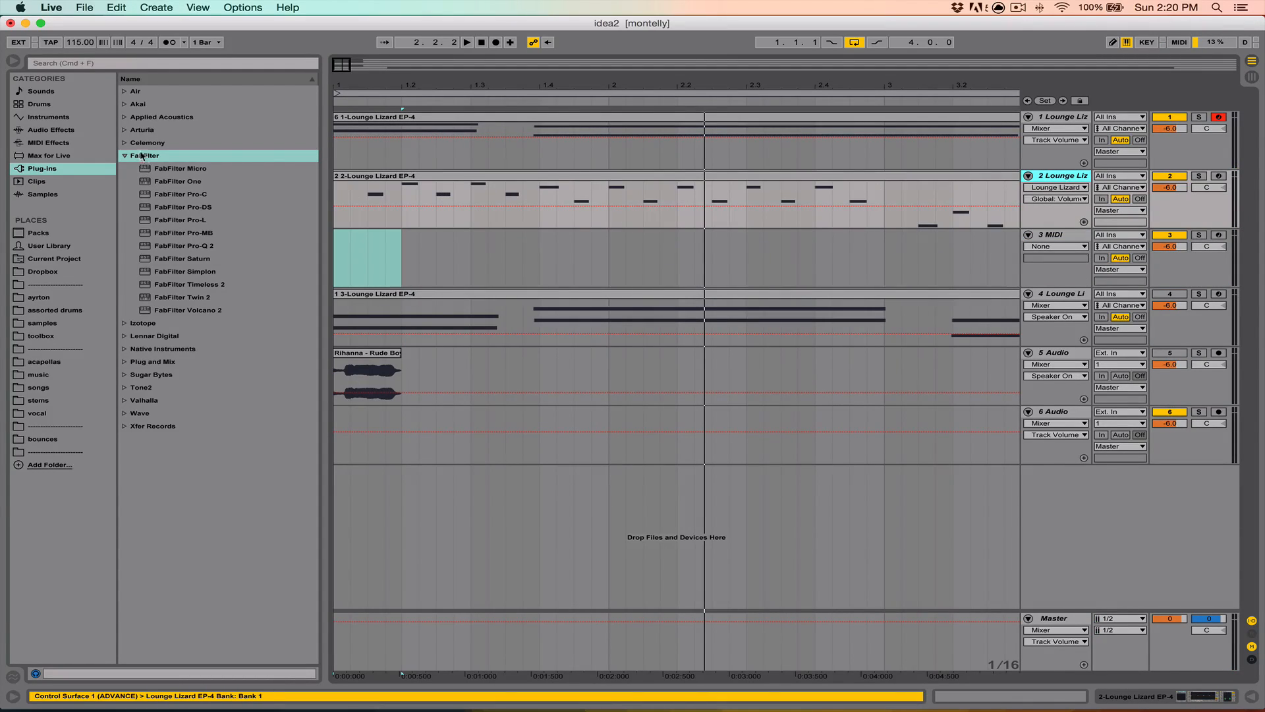
pyautogui.click(124, 156)
pyautogui.click(52, 118)
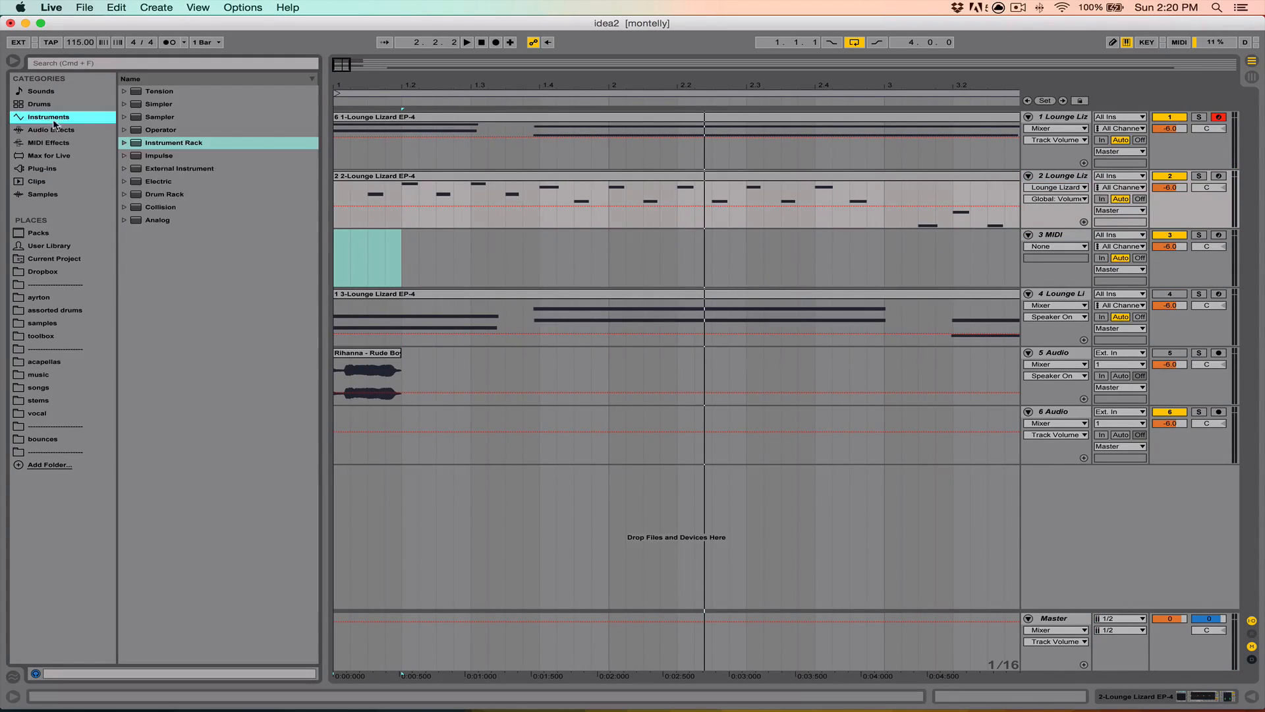
pyautogui.click(125, 169)
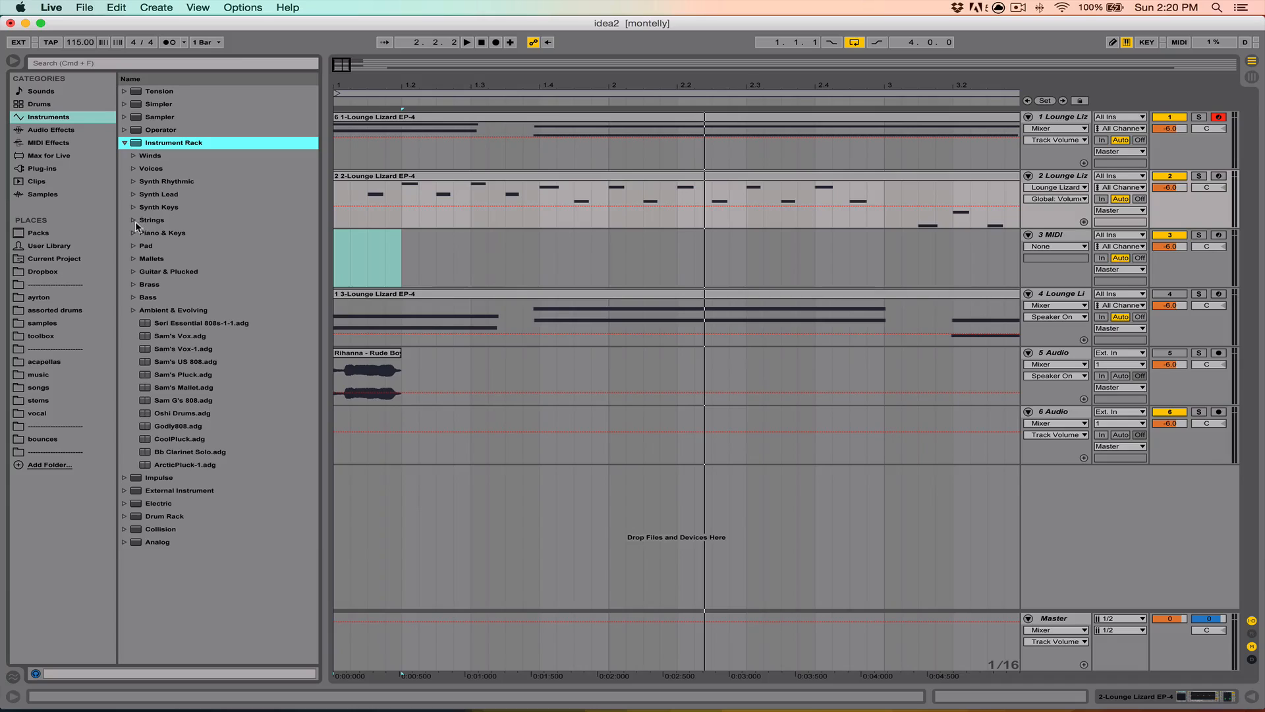
pyautogui.click(134, 232)
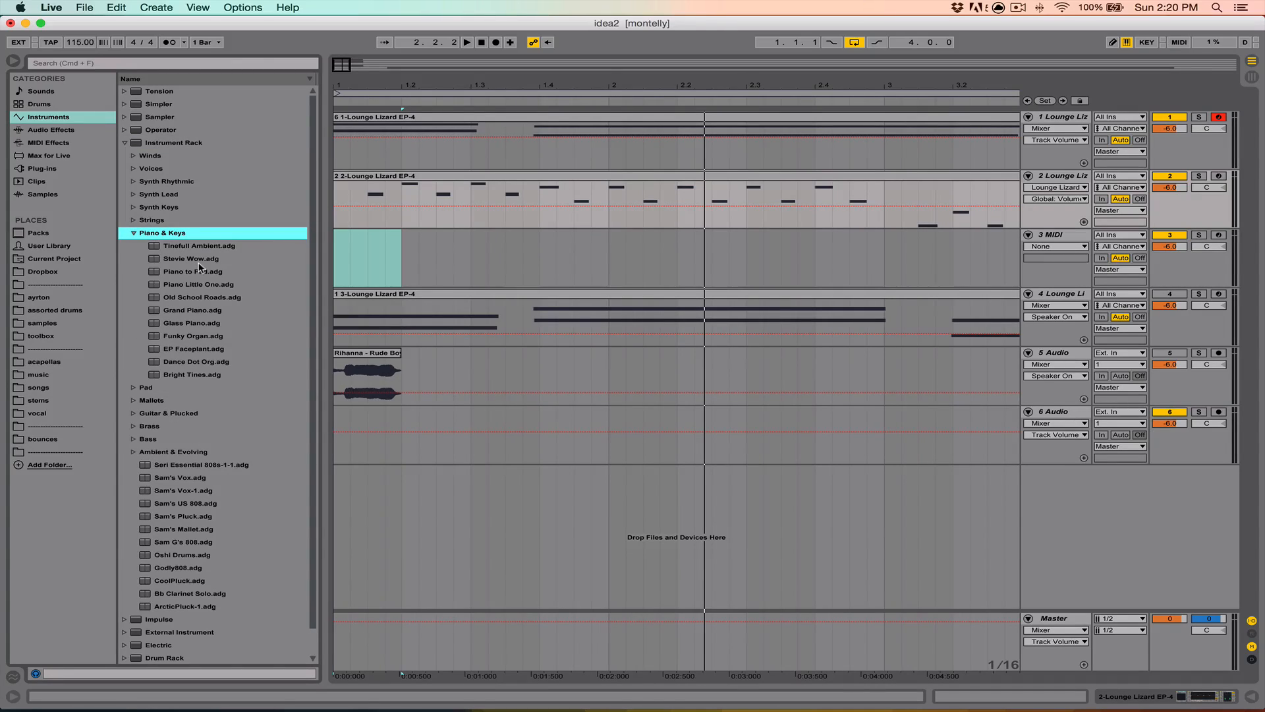
pyautogui.moveTo(205, 317); pyautogui.dragTo(422, 257)
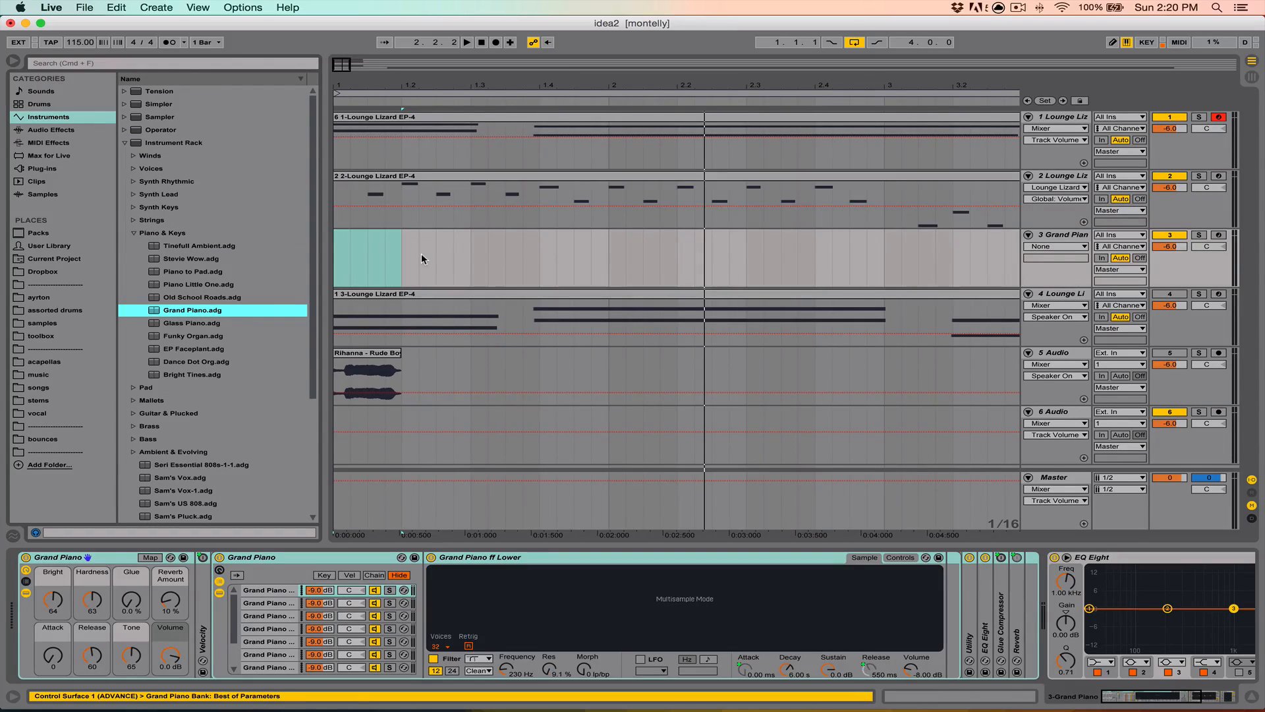
# Reset the Grand Piano track's volume to its default and audition the arrangement from the start several times
pyautogui.rightClick(1178, 249)
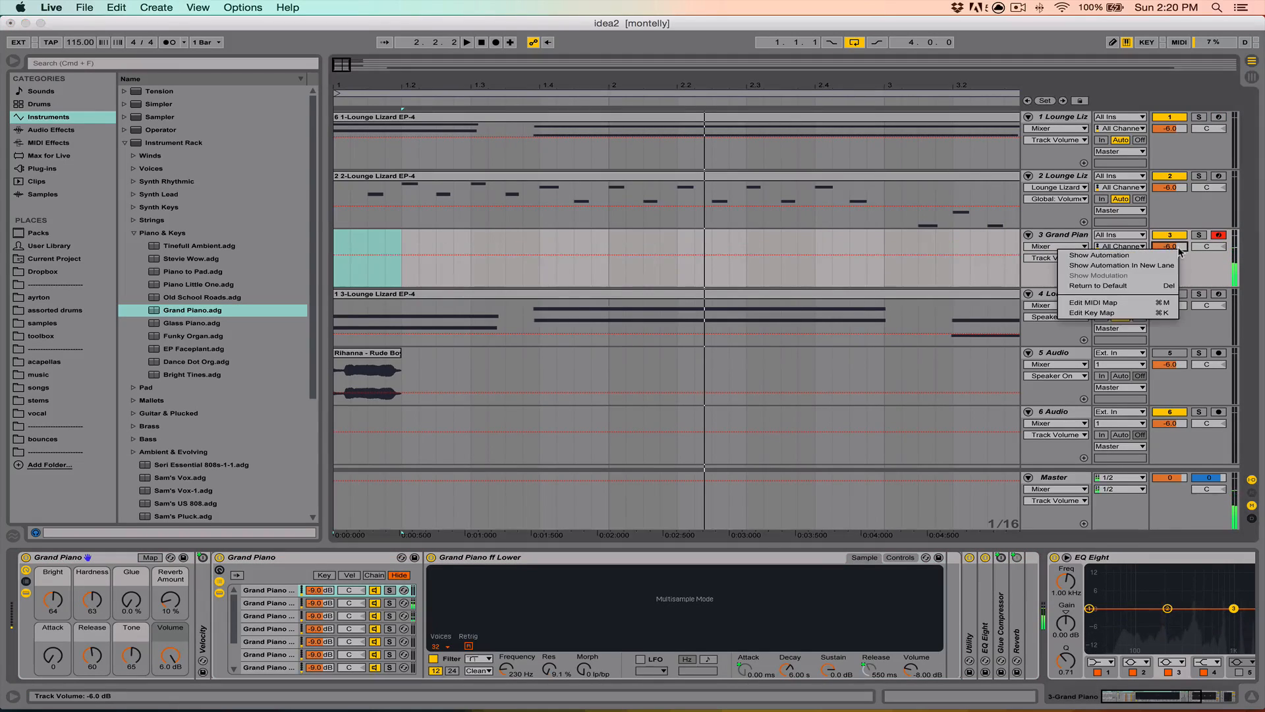
pyautogui.click(1143, 290)
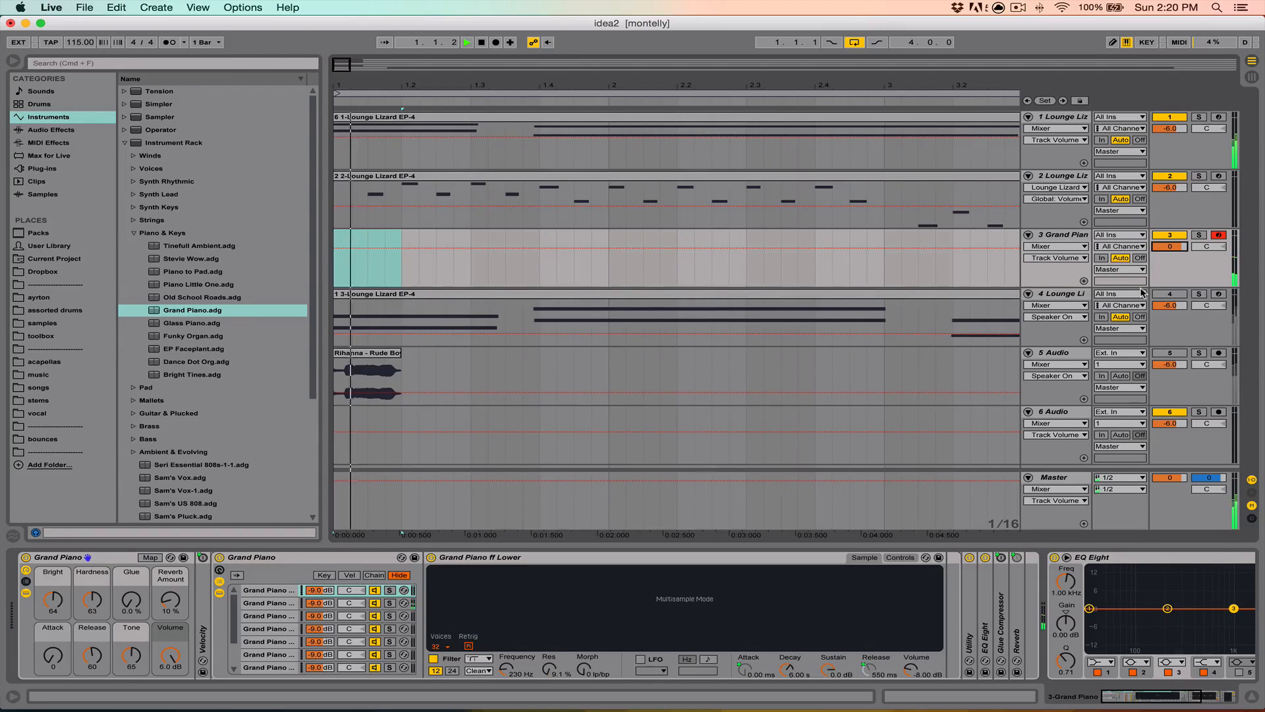
pyautogui.press('space')
pyautogui.press('space')
pyautogui.press('space')
pyautogui.press('space')
pyautogui.press('space')
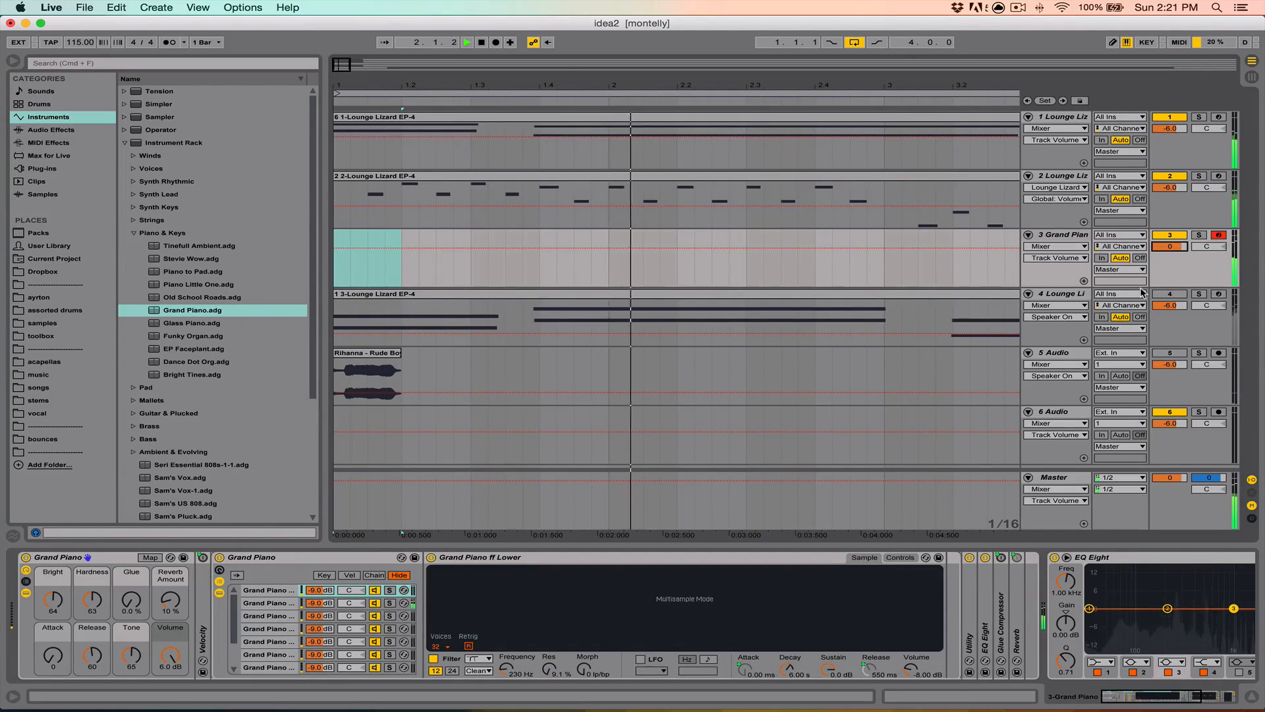
pyautogui.press('space')
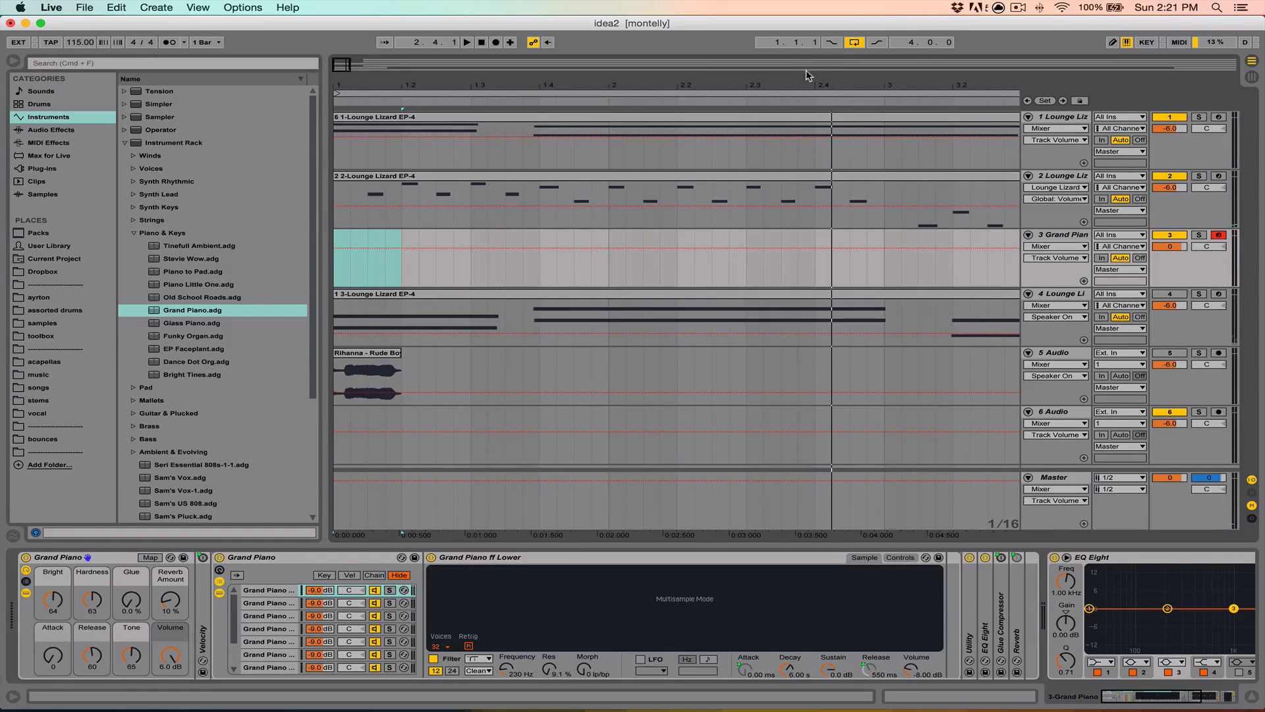
# Create a one-bar MIDI clip from 1.1.1 to 2.1.1 on the Grand Piano track and open it for note editing
pyautogui.moveTo(702, 80); pyautogui.dragTo(702, 69)
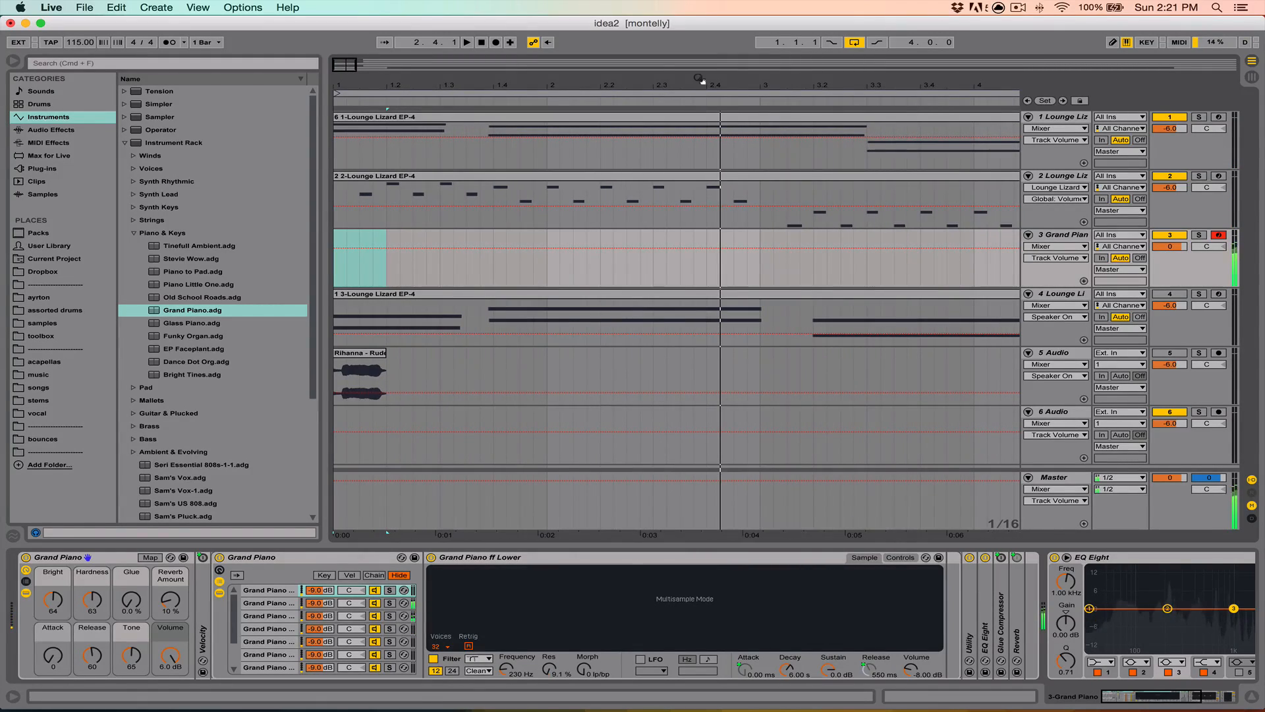
pyautogui.moveTo(336, 269); pyautogui.dragTo(548, 263)
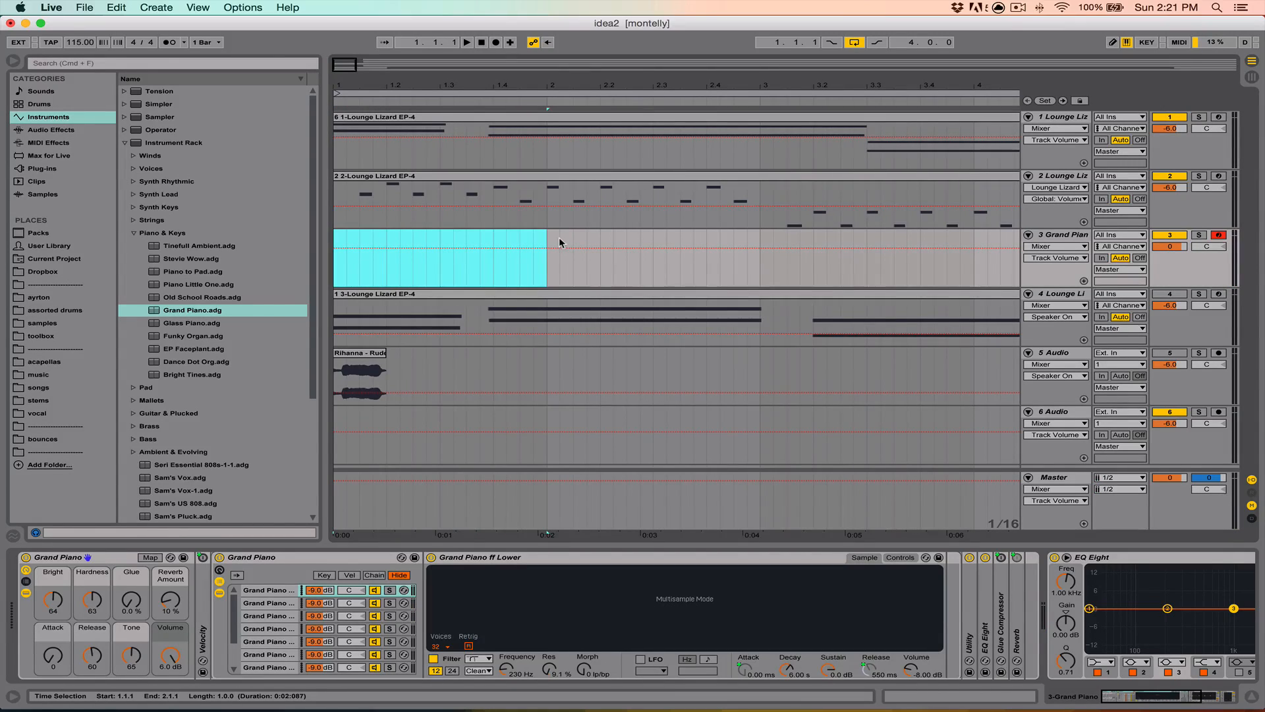
pyautogui.press('super+shift+m')
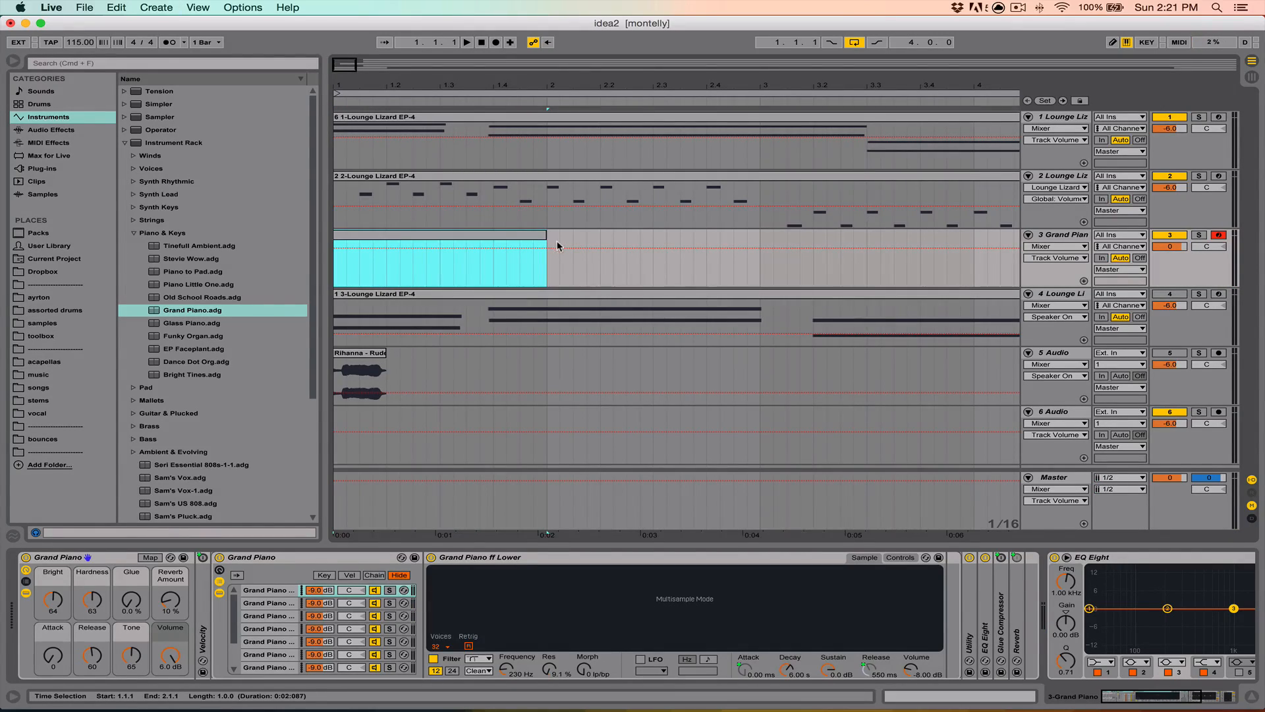
pyautogui.doubleClick(517, 236)
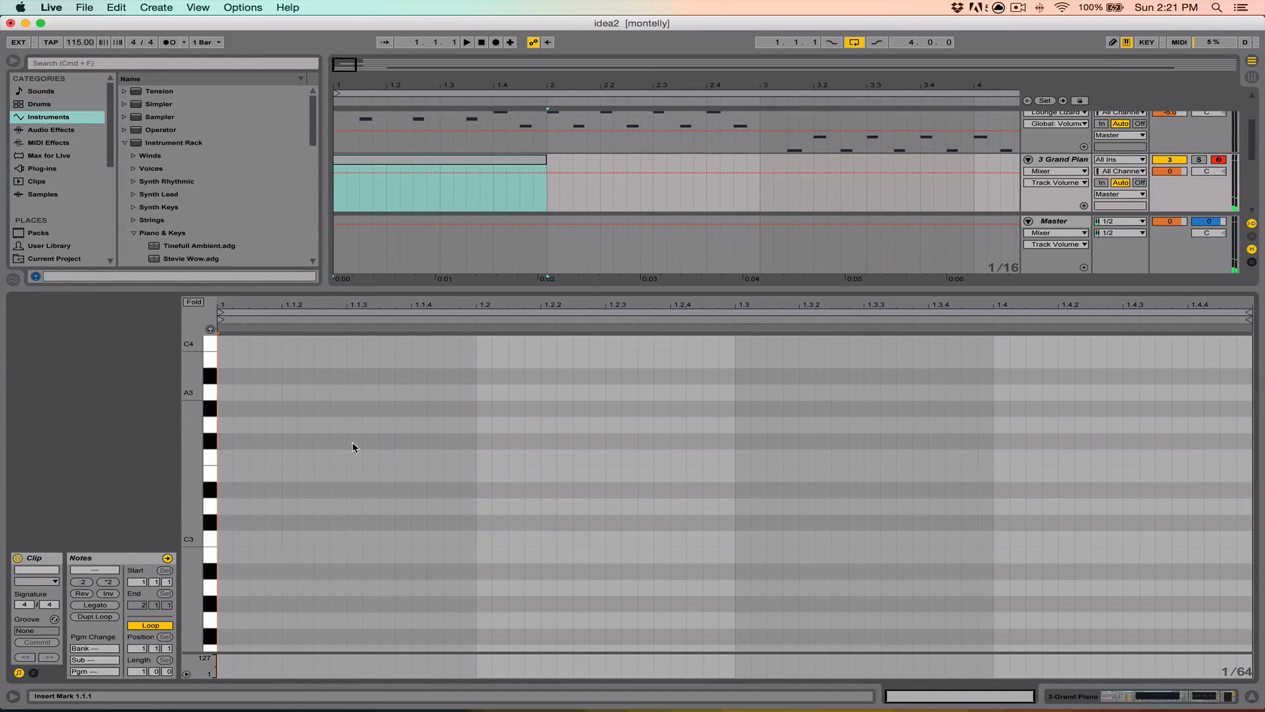
# Add an A2 note two sixteenths long in the piano clip and shift it to start at 1.1.3 after auditioning
pyautogui.doubleClick(226, 586)
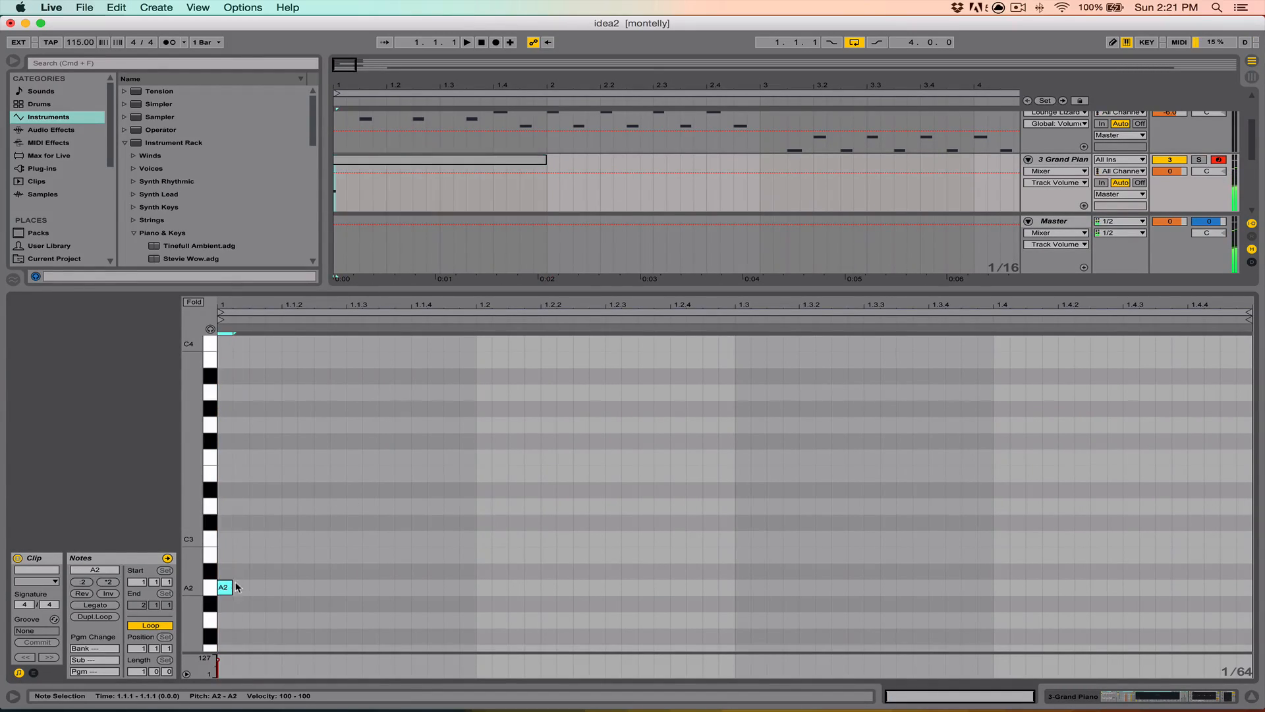
pyautogui.moveTo(231, 585); pyautogui.dragTo(359, 585)
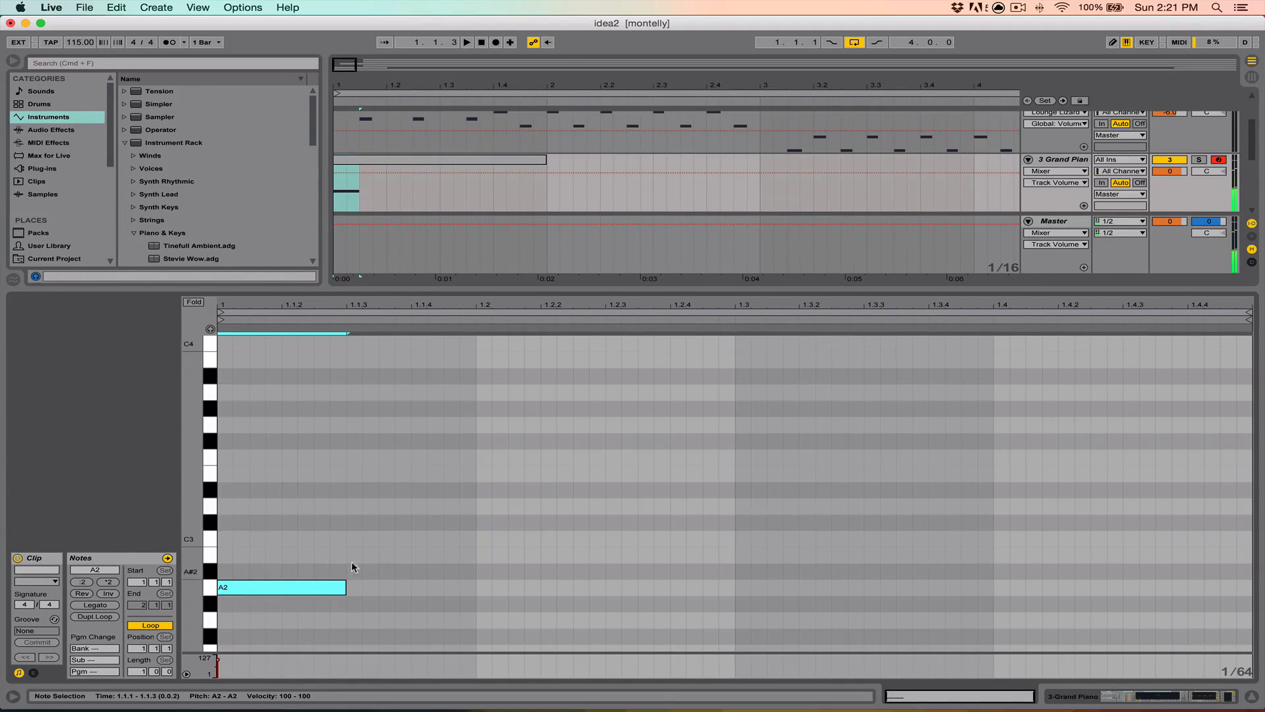
pyautogui.press('space')
pyautogui.press('space')
pyautogui.moveTo(315, 583); pyautogui.dragTo(448, 585)
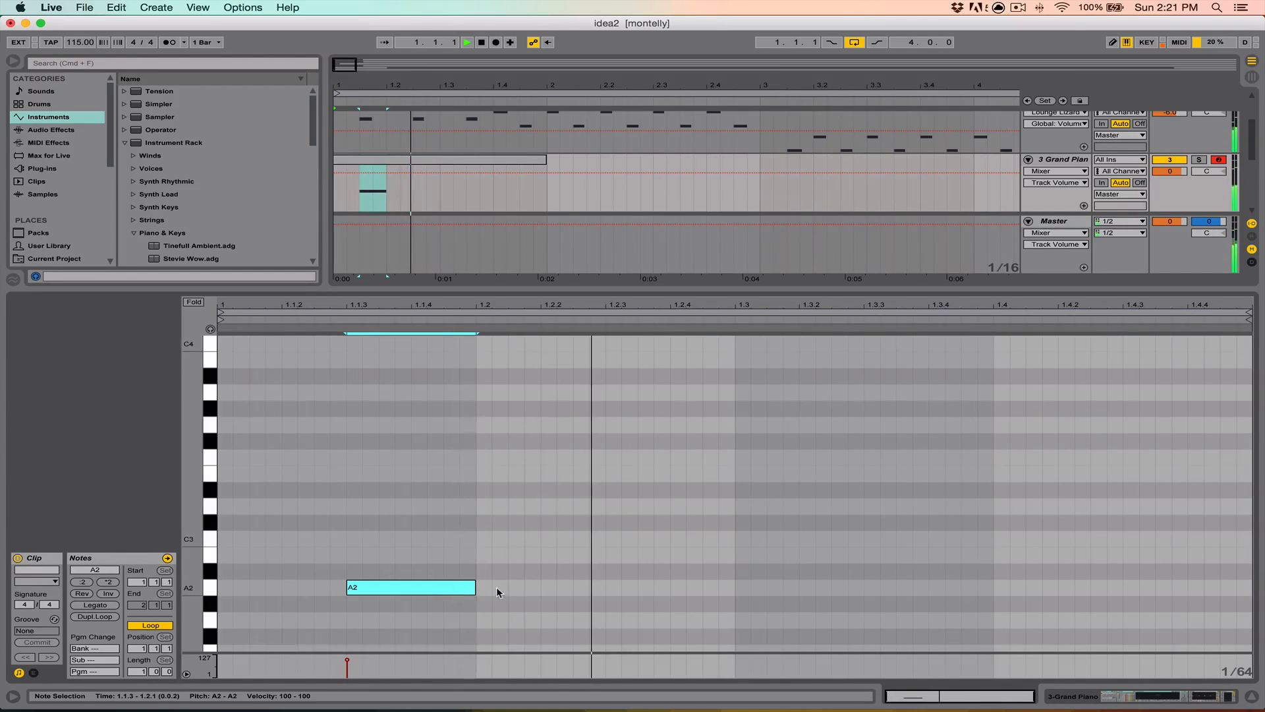
# Add a second A2 note from 1.2.1 to just past 1.2.2, followed directly by an A3 note
pyautogui.click(485, 587)
pyautogui.moveTo(495, 591); pyautogui.dragTo(559, 582)
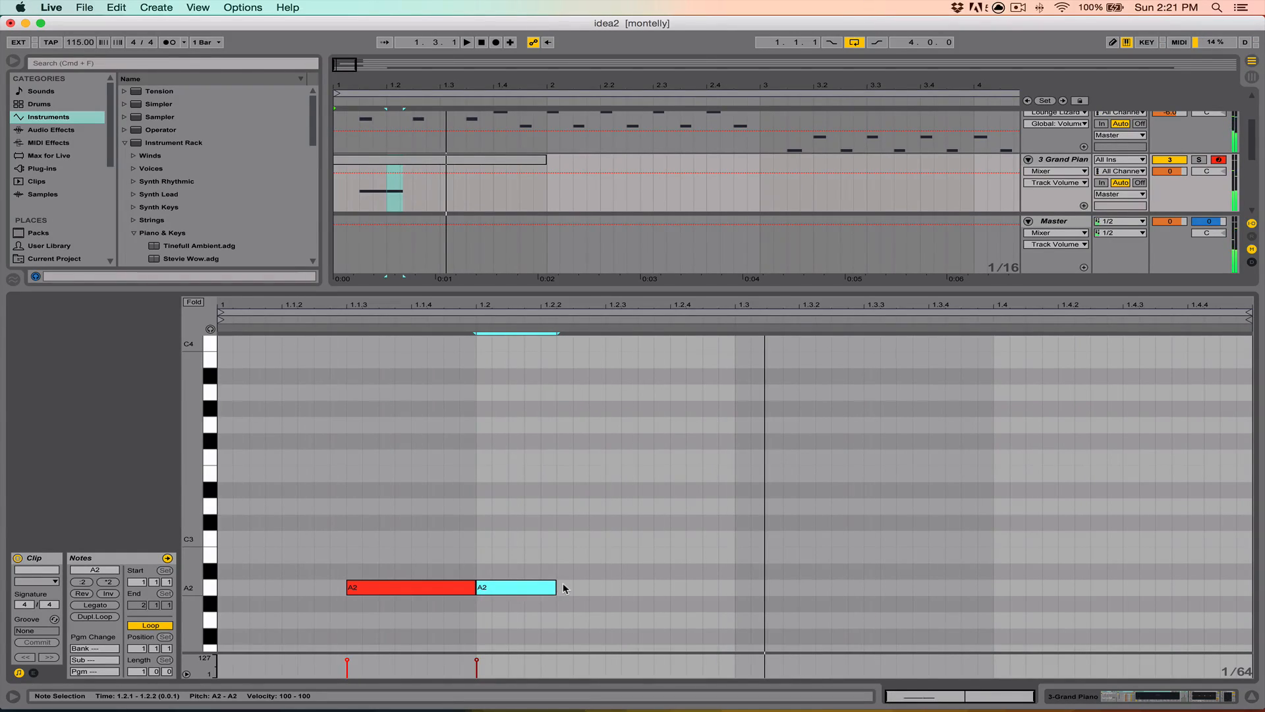
pyautogui.press('Up')
pyautogui.press('Up')
pyautogui.moveTo(511, 558); pyautogui.dragTo(507, 586)
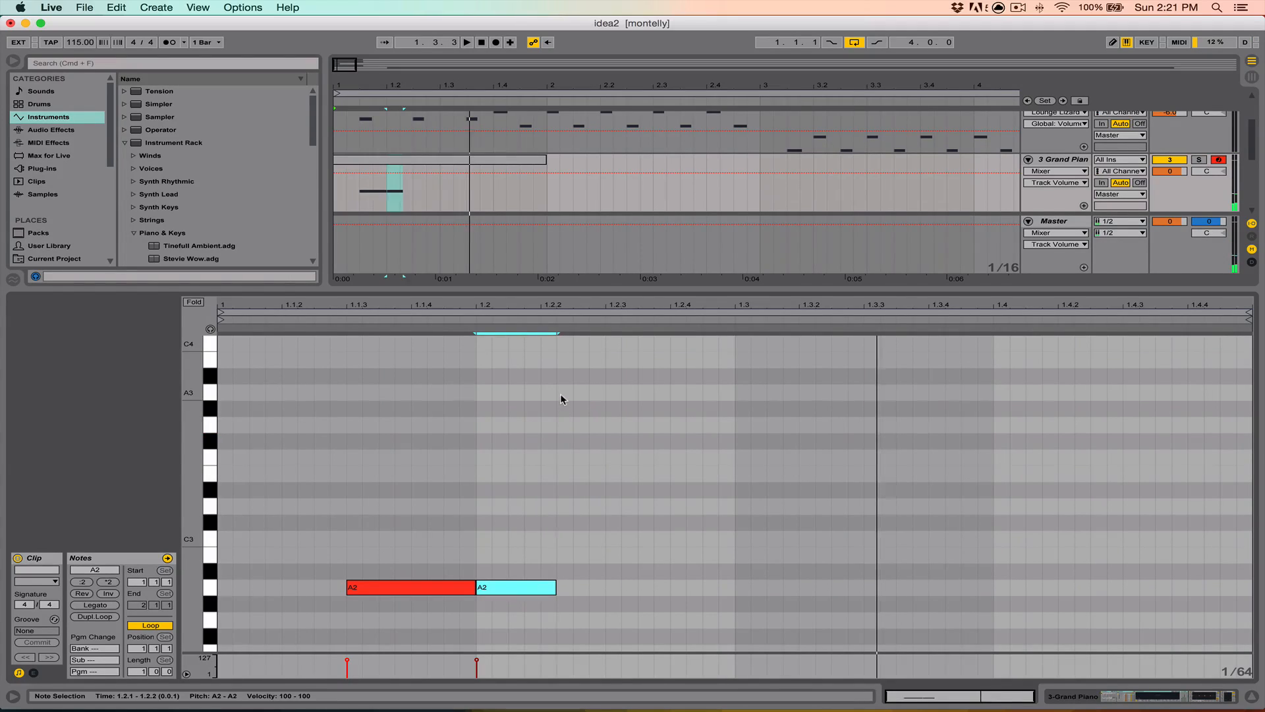
pyautogui.click(560, 393)
pyautogui.moveTo(609, 389); pyautogui.dragTo(644, 389)
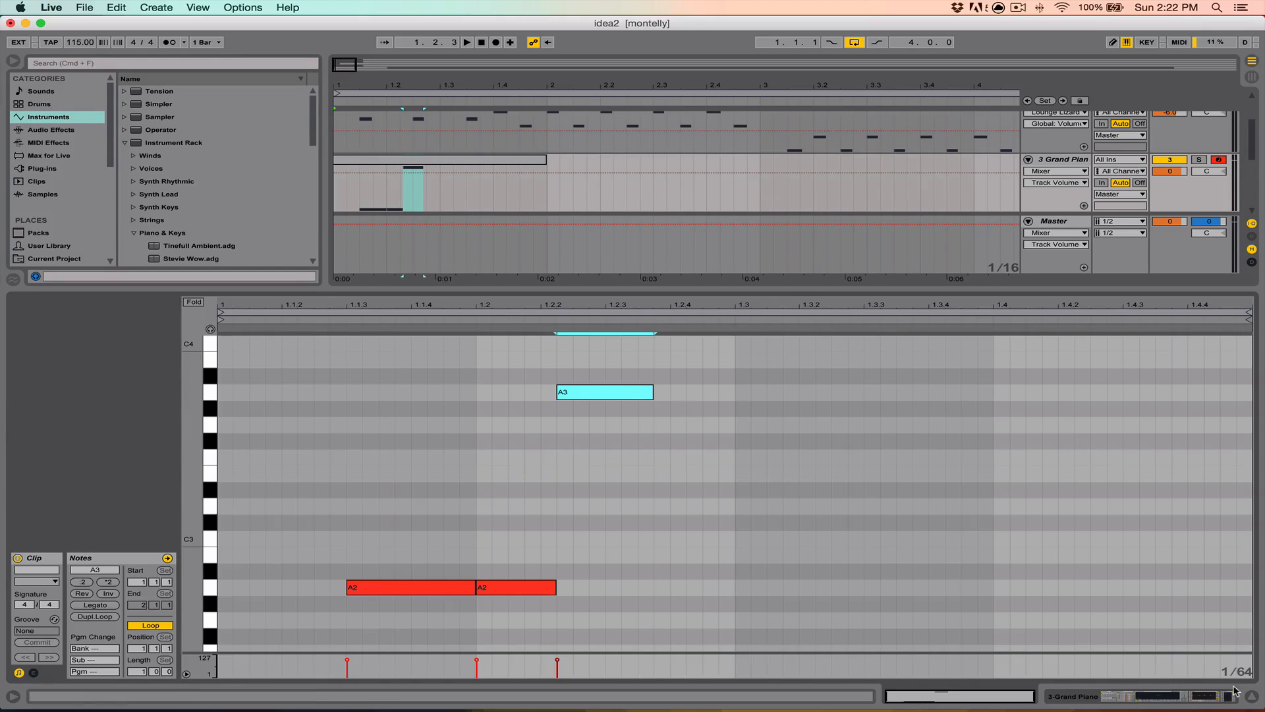
# Close the piano clip's note editor, and collapse the Piano & Keys and Instrument Rack folders in the browser
pyautogui.click(1251, 696)
pyautogui.click(457, 239)
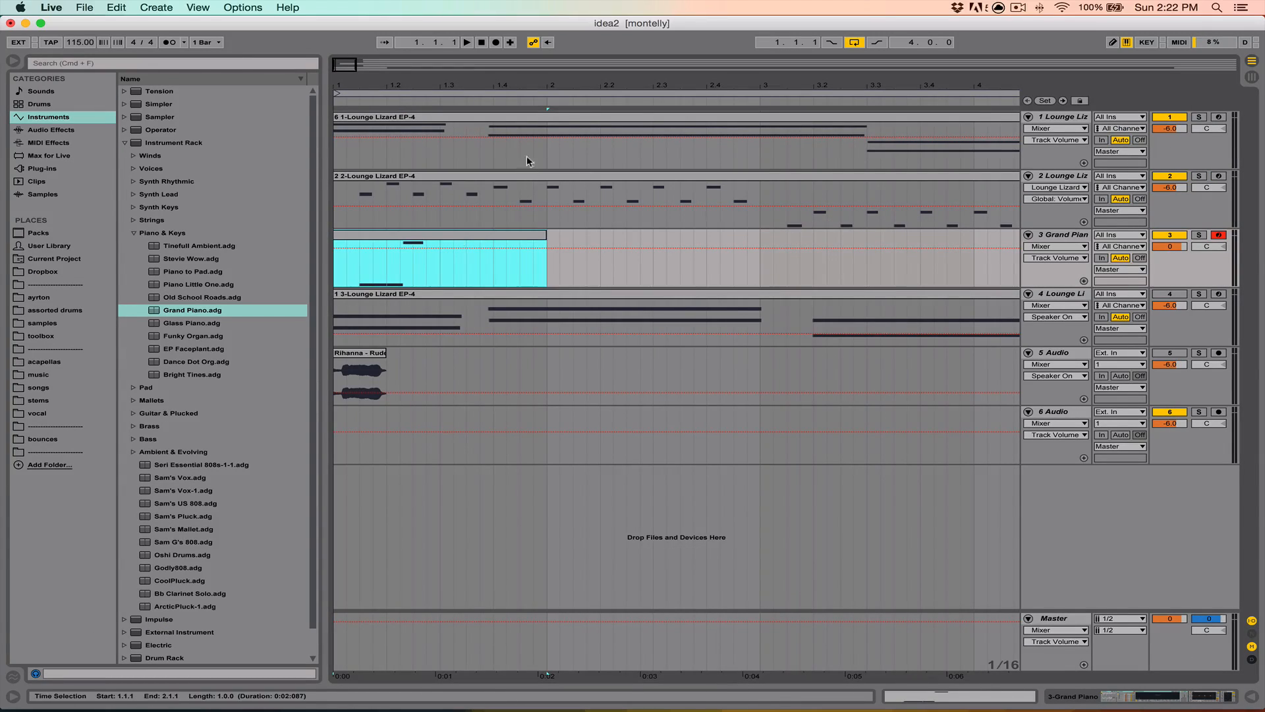
pyautogui.moveTo(476, 94); pyautogui.dragTo(472, 46)
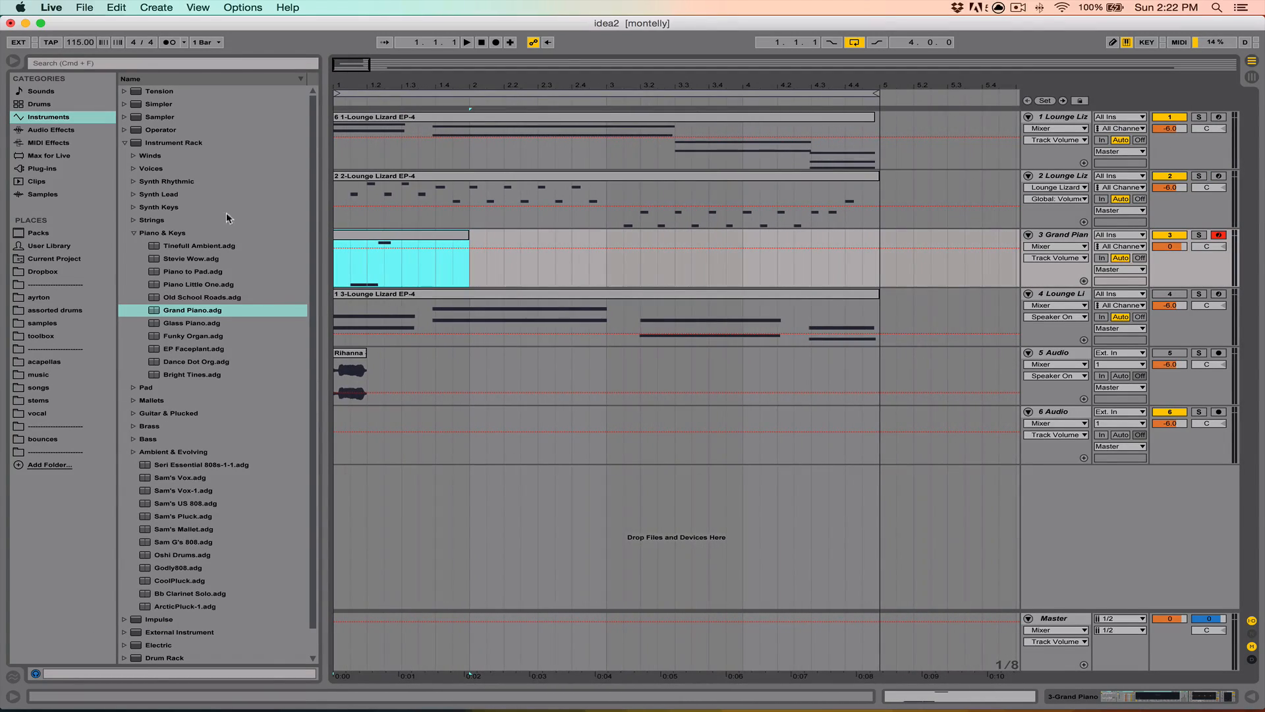
pyautogui.click(141, 229)
pyautogui.click(125, 143)
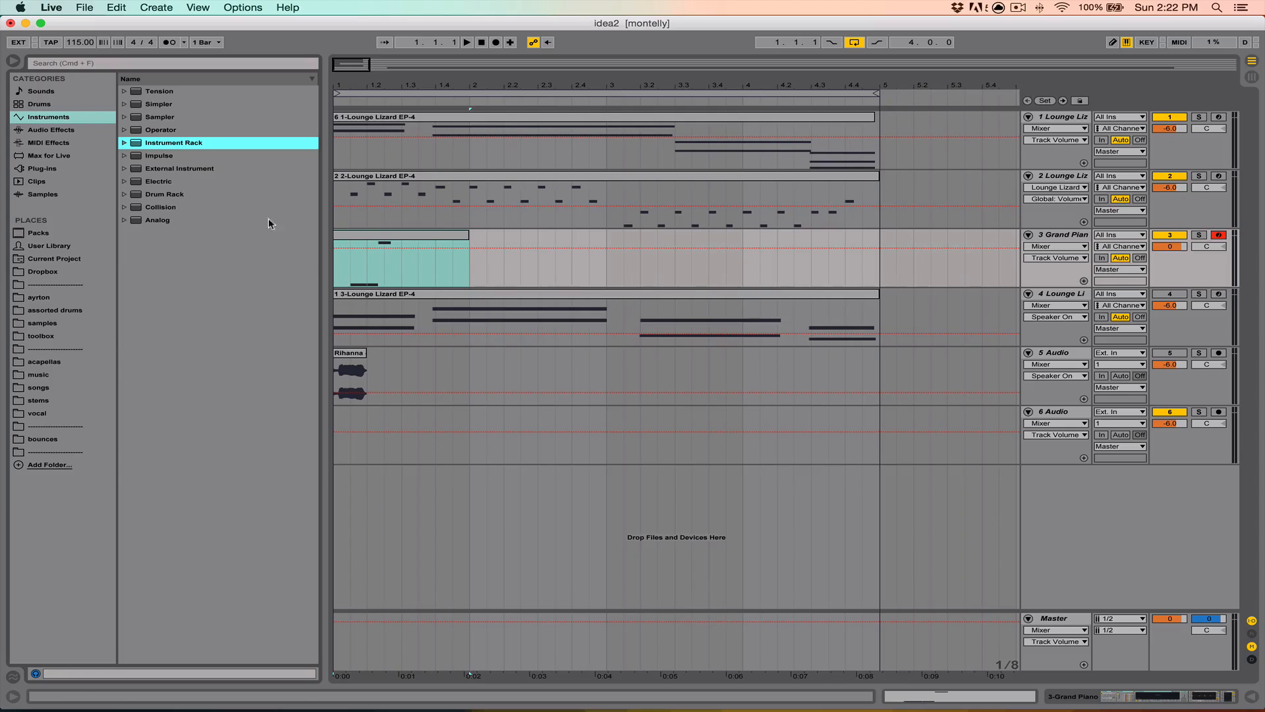
# Reopen the one-bar Grand Piano clip for note editing and slightly shorten the end of the A3 note
pyautogui.doubleClick(425, 234)
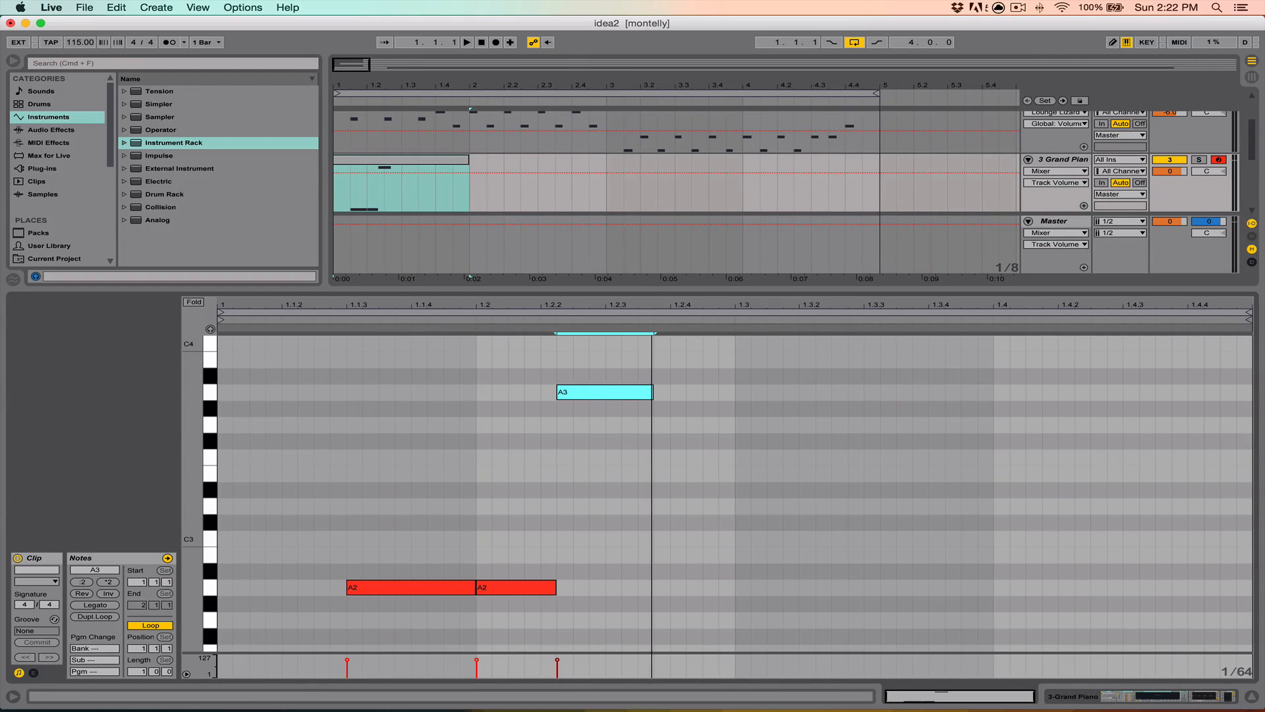
pyautogui.moveTo(654, 387); pyautogui.dragTo(638, 387)
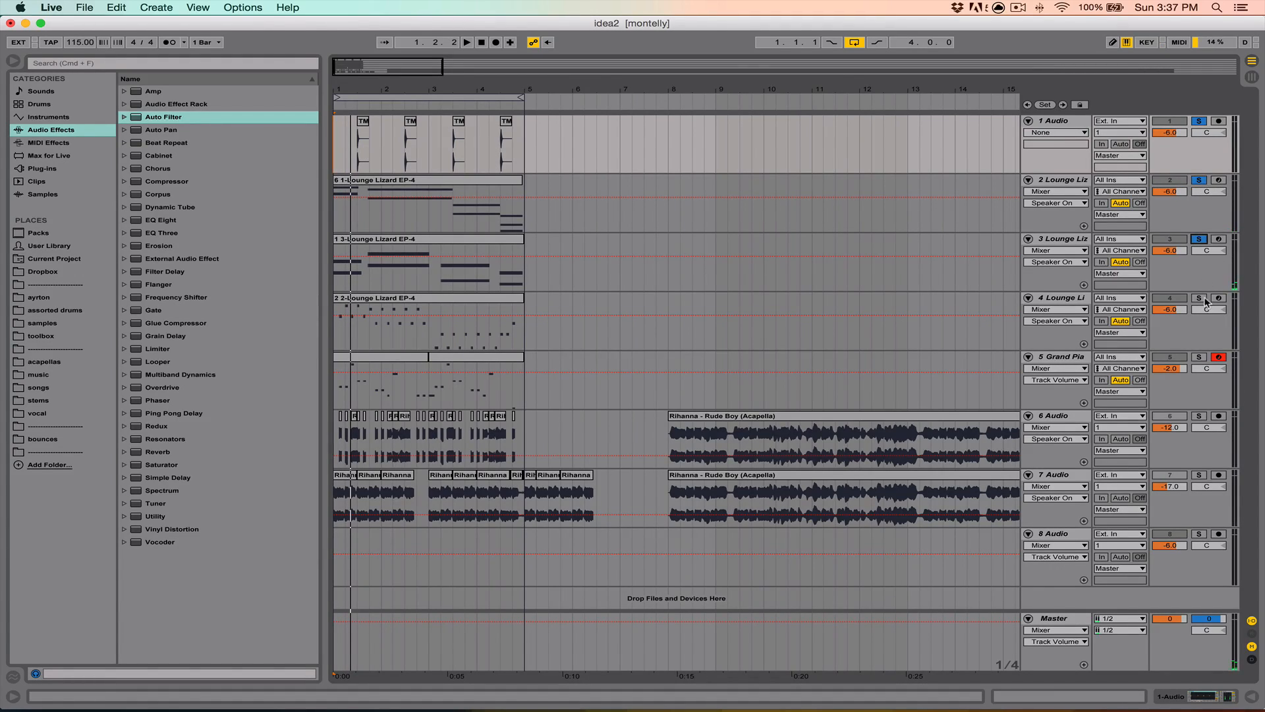
# Audition the snap track soloed together with the three Lounge Lizard tracks, switching the metronome on and off, and clear the solos
pyautogui.press('space')
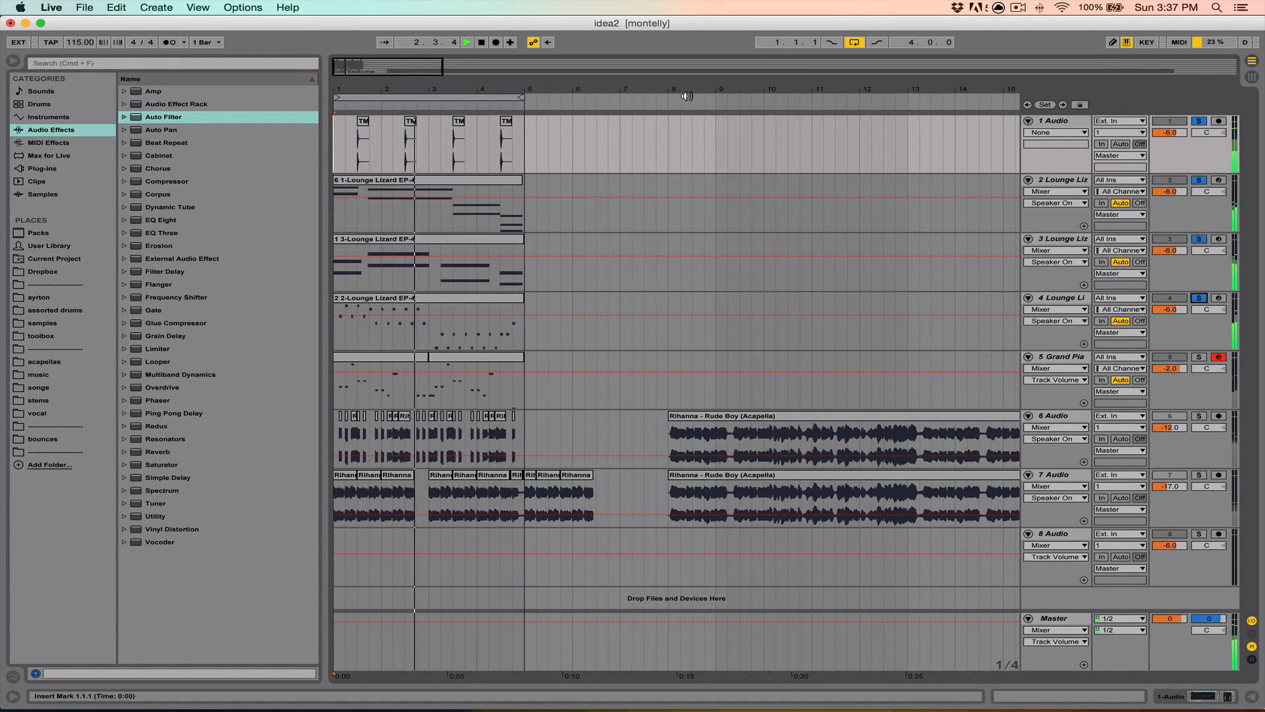
pyautogui.click(168, 42)
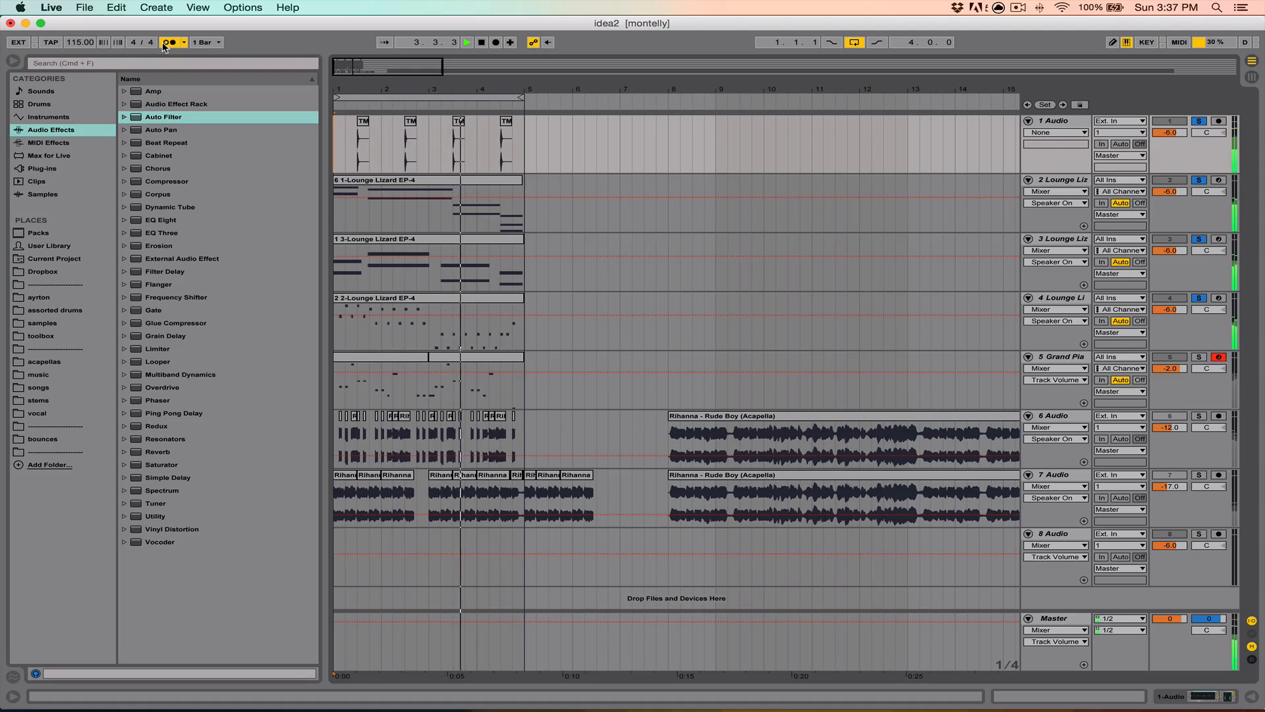
pyautogui.press('space')
pyautogui.click(168, 42)
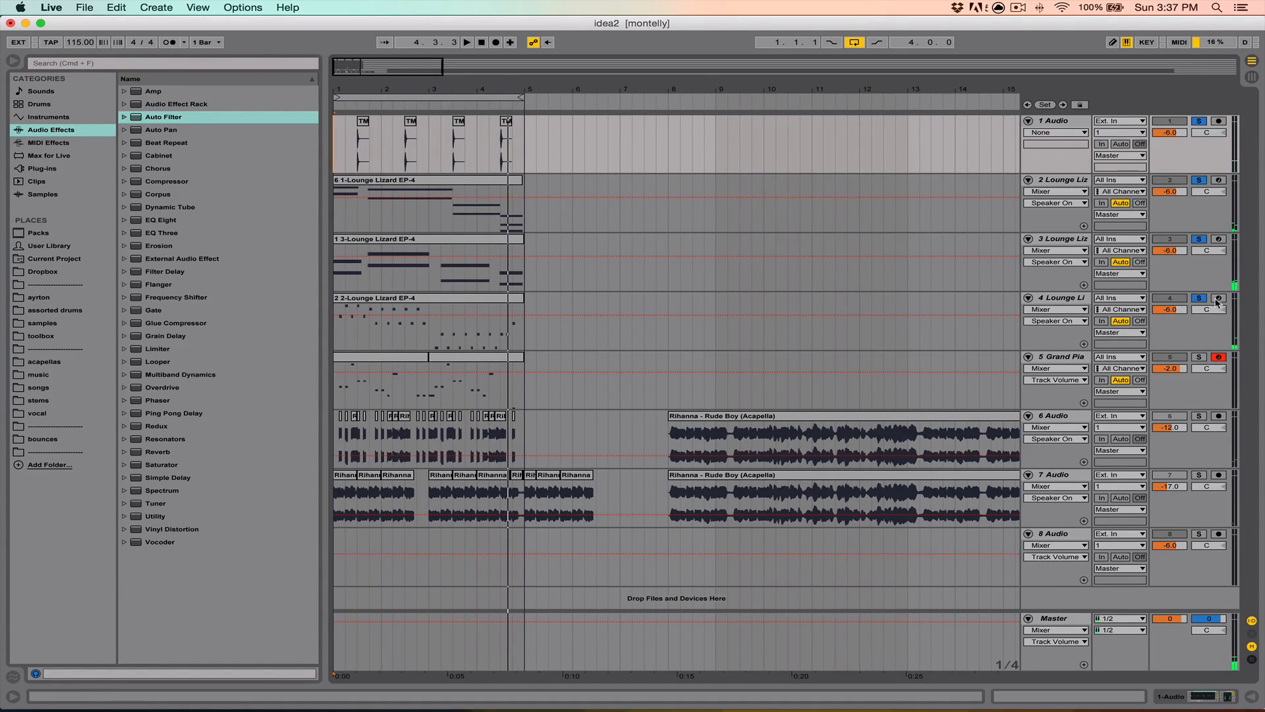
pyautogui.click(1206, 298)
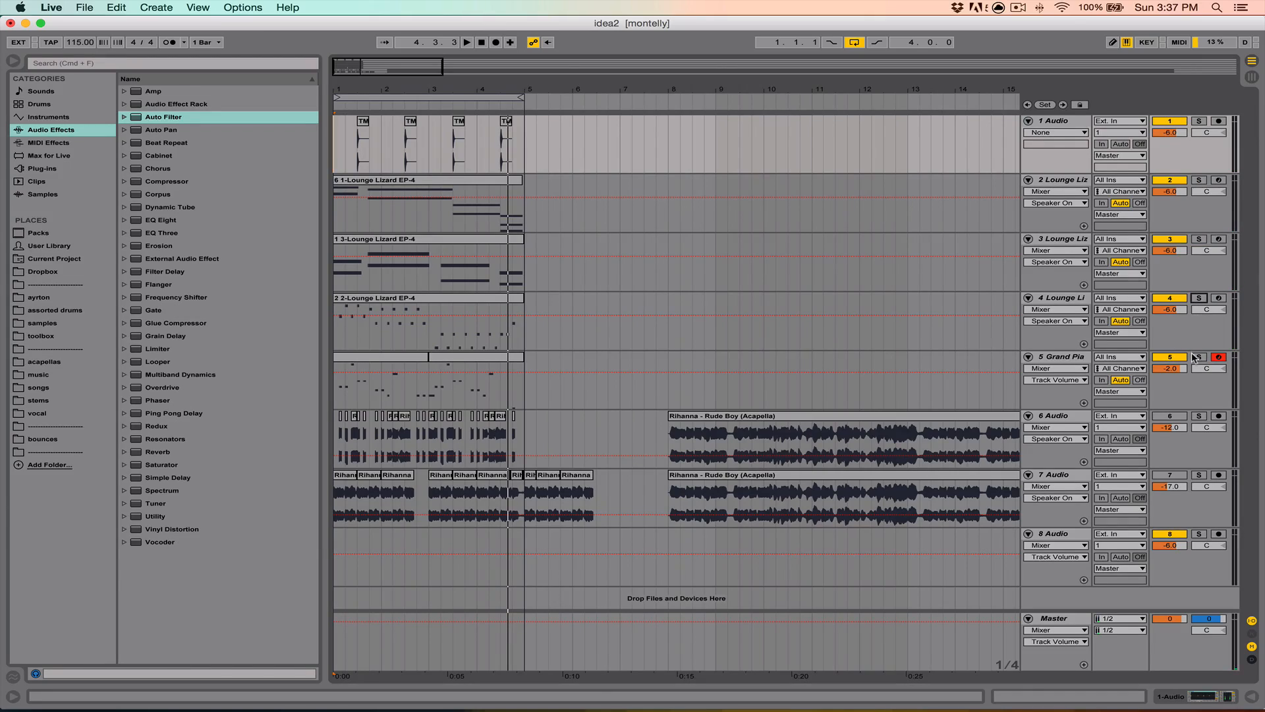
# Solo the Grand Piano track, listen to its part at a higher system volume, and clear the solo
pyautogui.click(1197, 357)
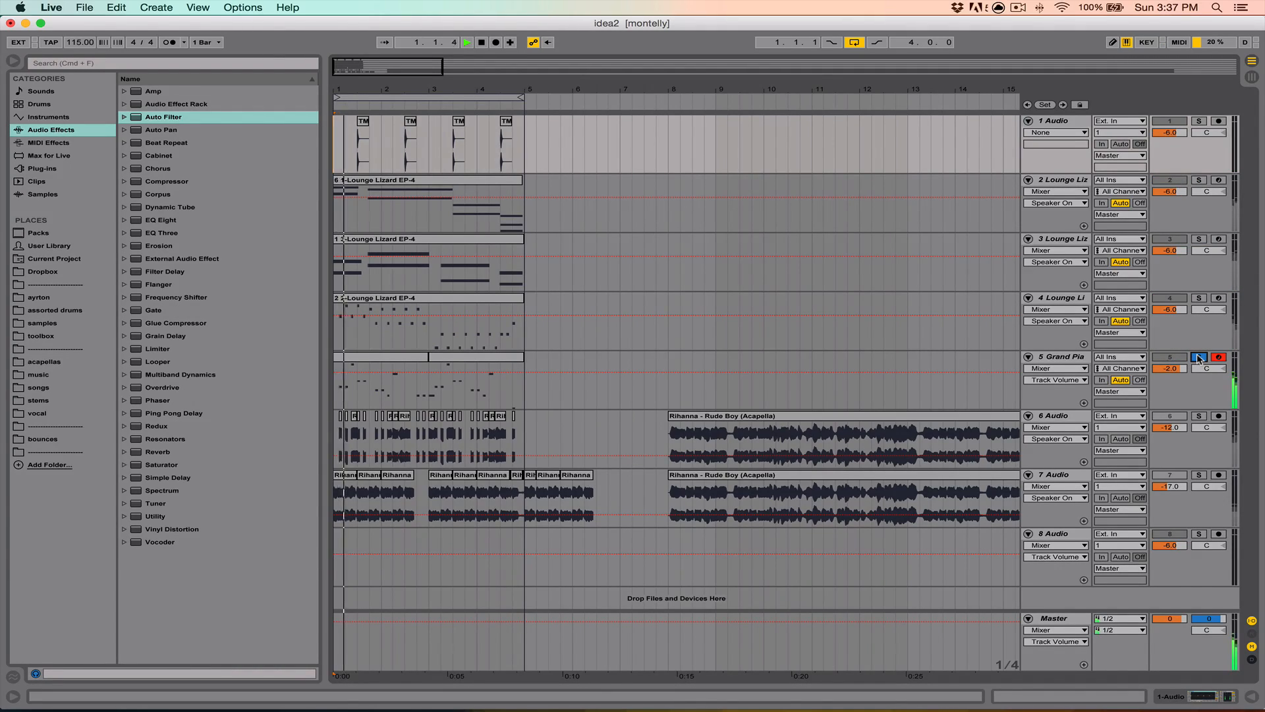
pyautogui.press('XF86AudioRaiseVolume')
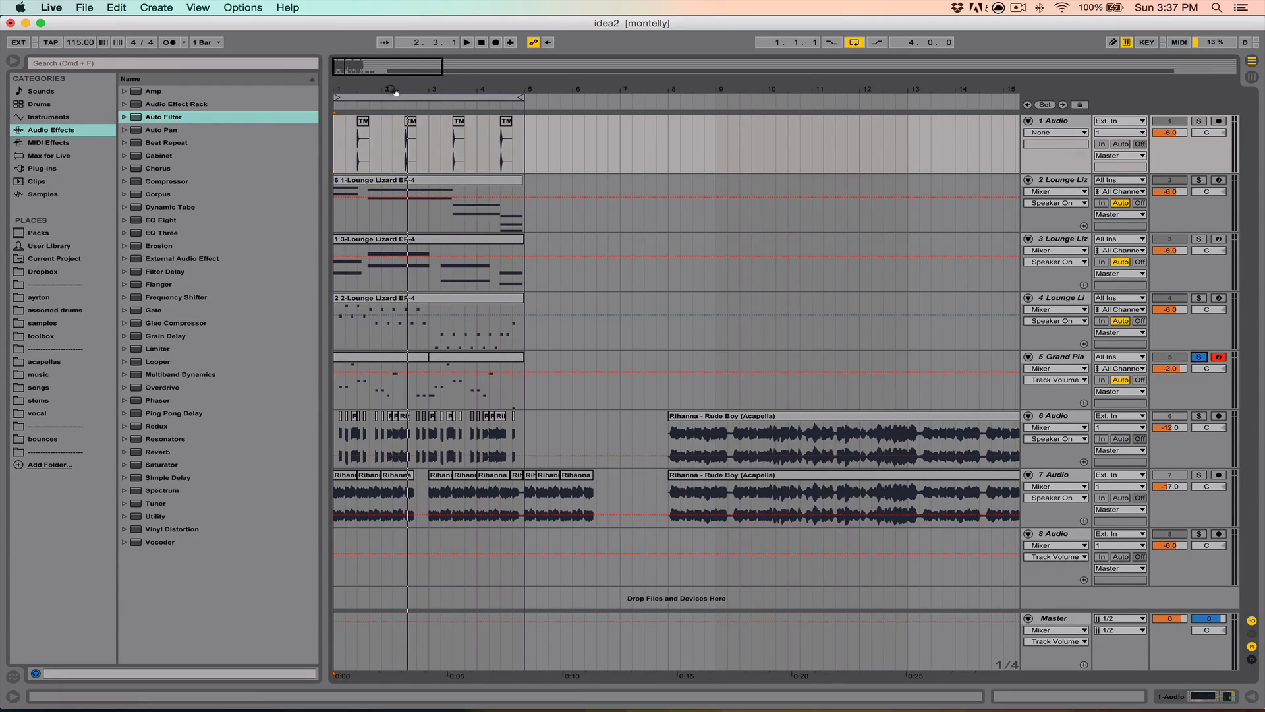
pyautogui.moveTo(394, 91); pyautogui.dragTo(402, 93)
pyautogui.click(1199, 357)
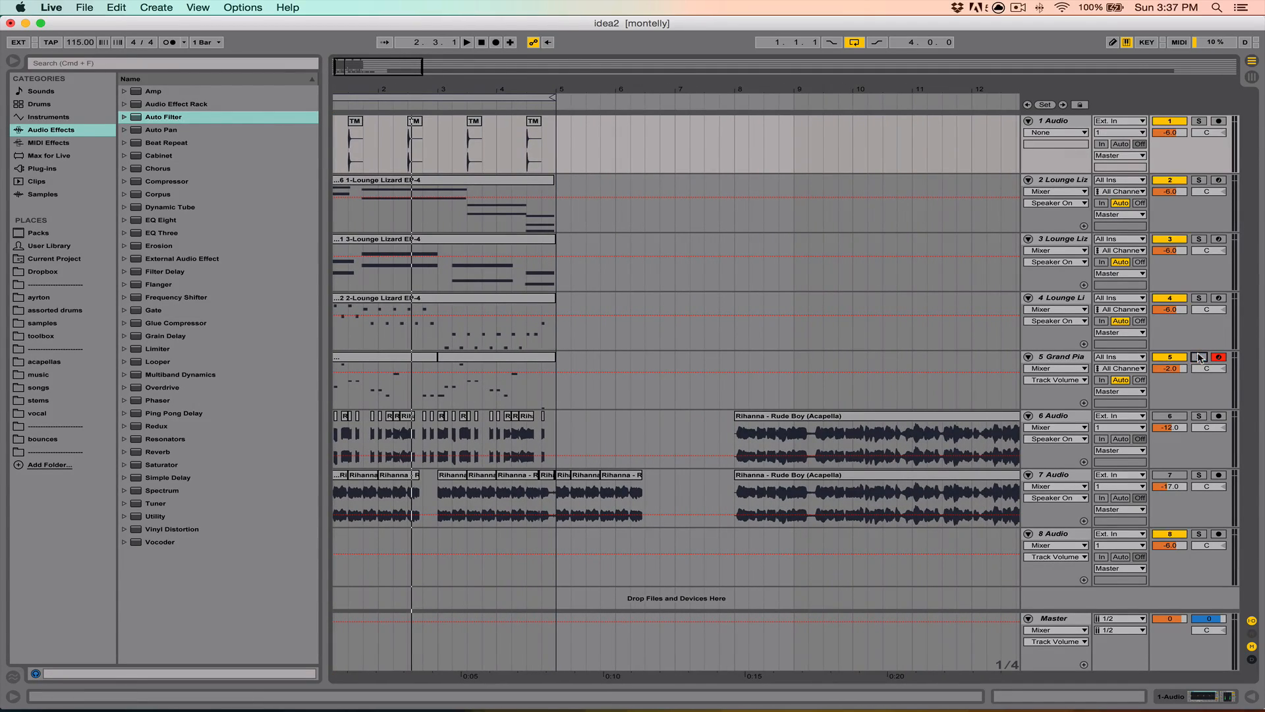
pyautogui.hscroll(-2, 796, 336)
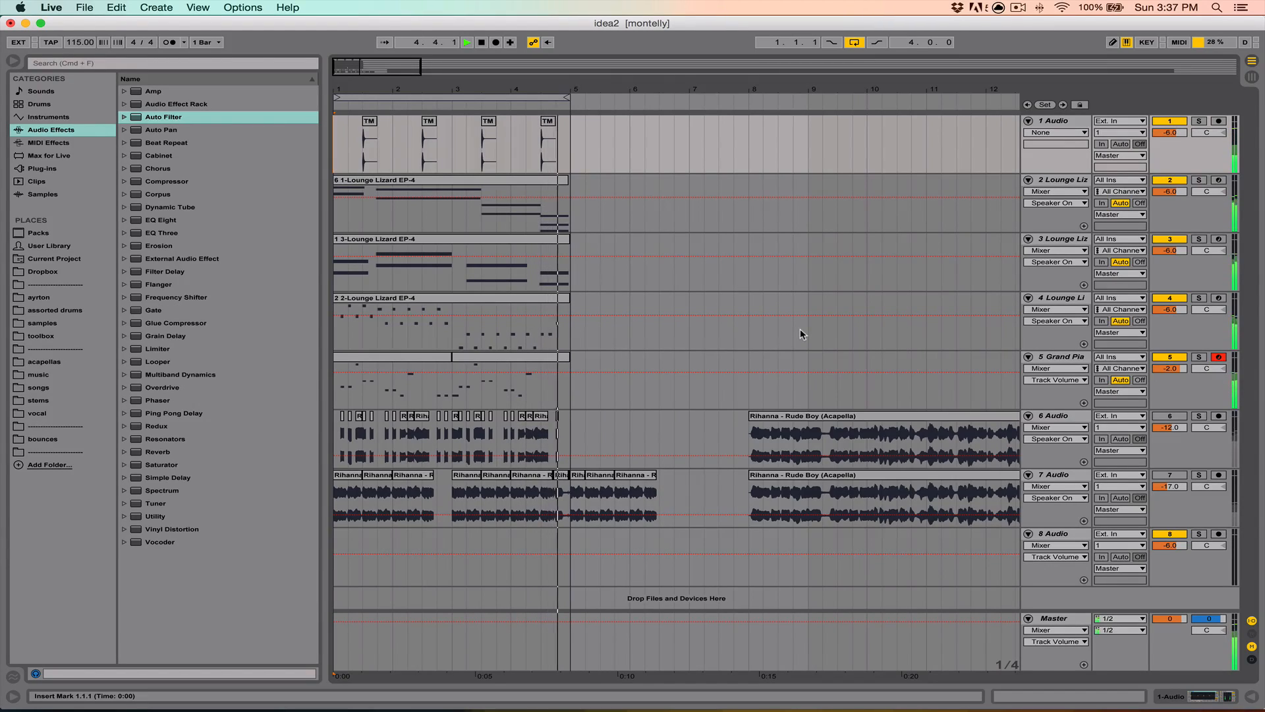
# Mute the Grand Piano track, solo the chopped acapella on 6 Audio and play it on its own
pyautogui.click(1176, 358)
pyautogui.click(1198, 417)
pyautogui.press('space')
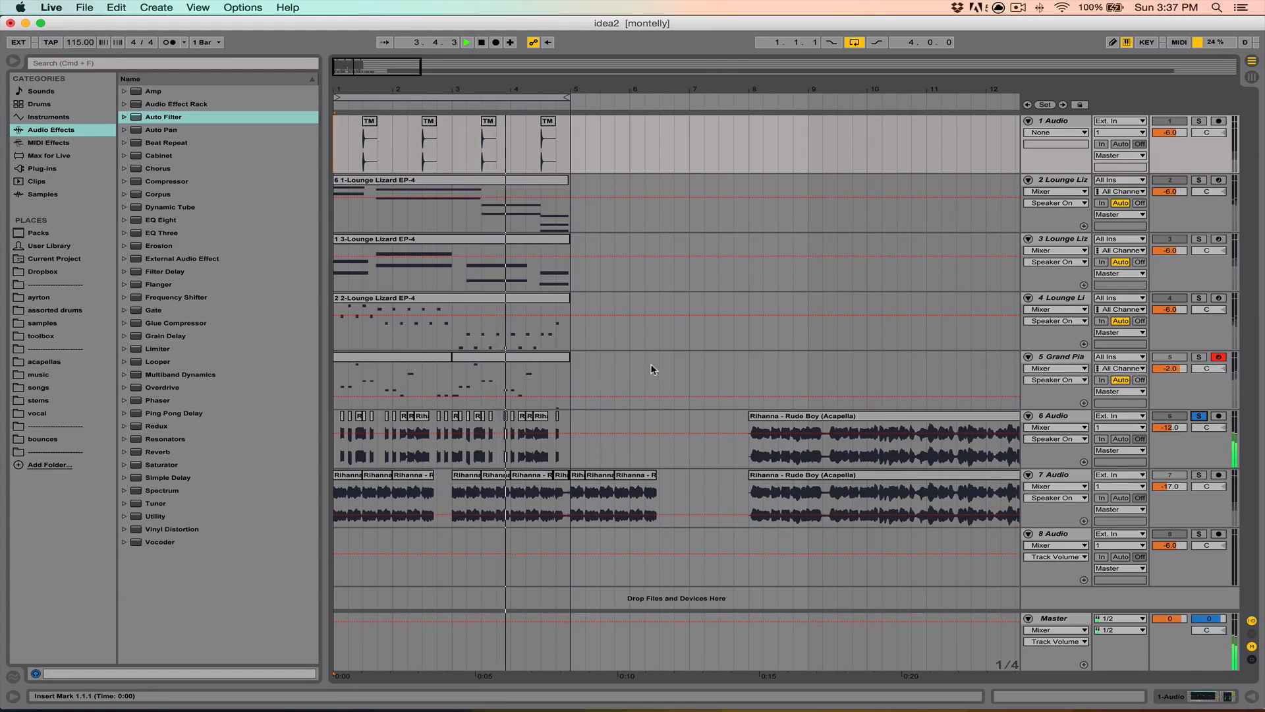
pyautogui.press('space')
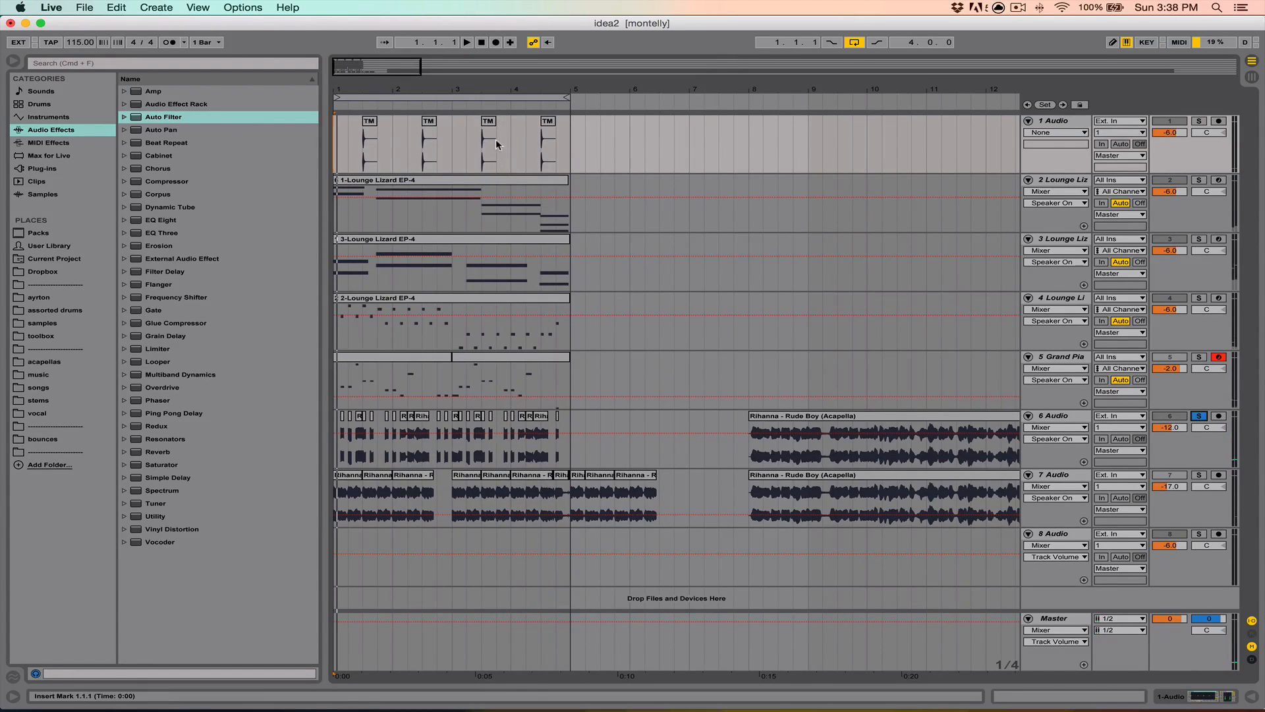
# Display the clip fades on the 6 Audio vocal chop track, with the chops in bar 4 enlarged
pyautogui.moveTo(524, 93); pyautogui.dragTo(523, 93)
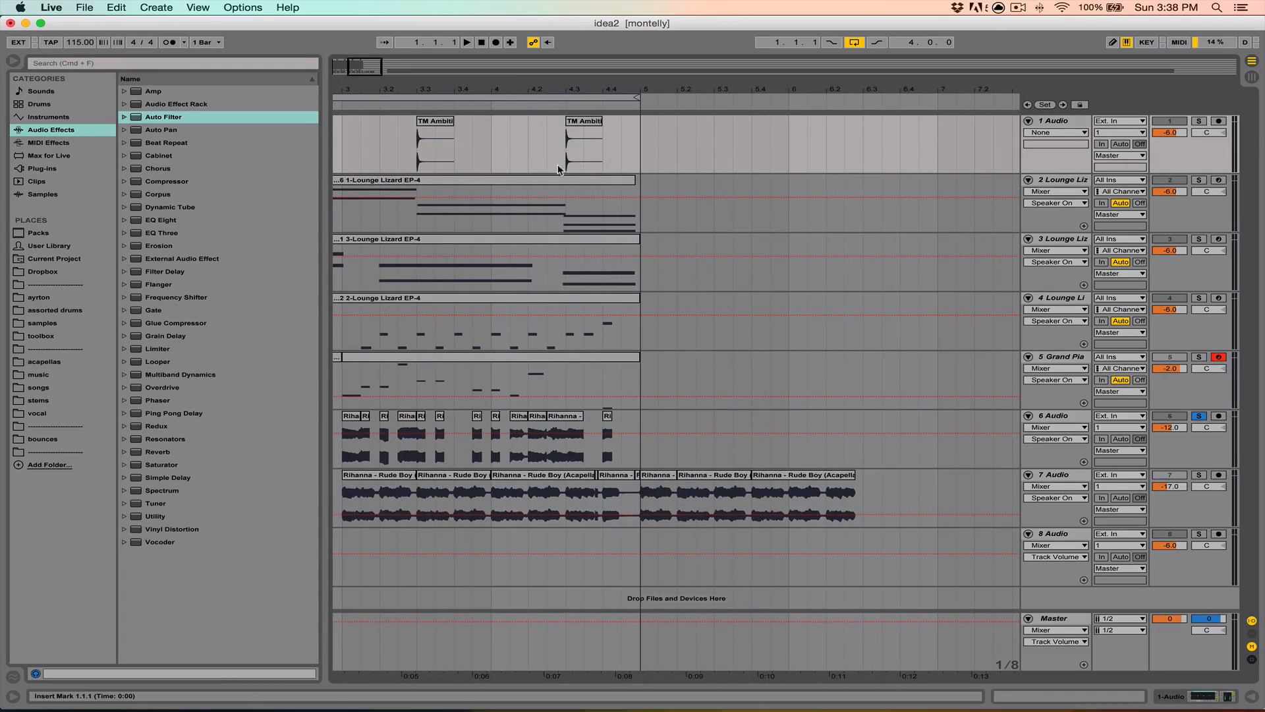
pyautogui.click(1054, 425)
pyautogui.click(1053, 444)
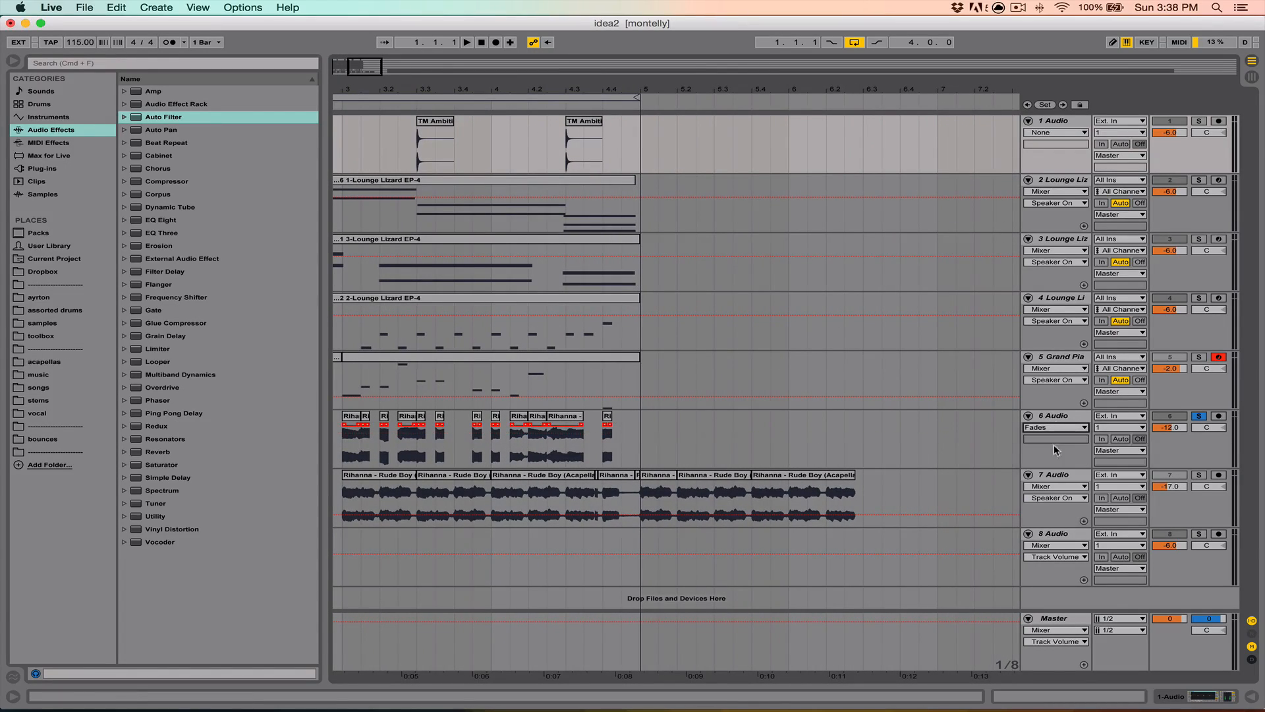
# Try a long crossfade into the vocal chop that starts at 4.2.3 on 6 Audio and audition it
pyautogui.click(548, 428)
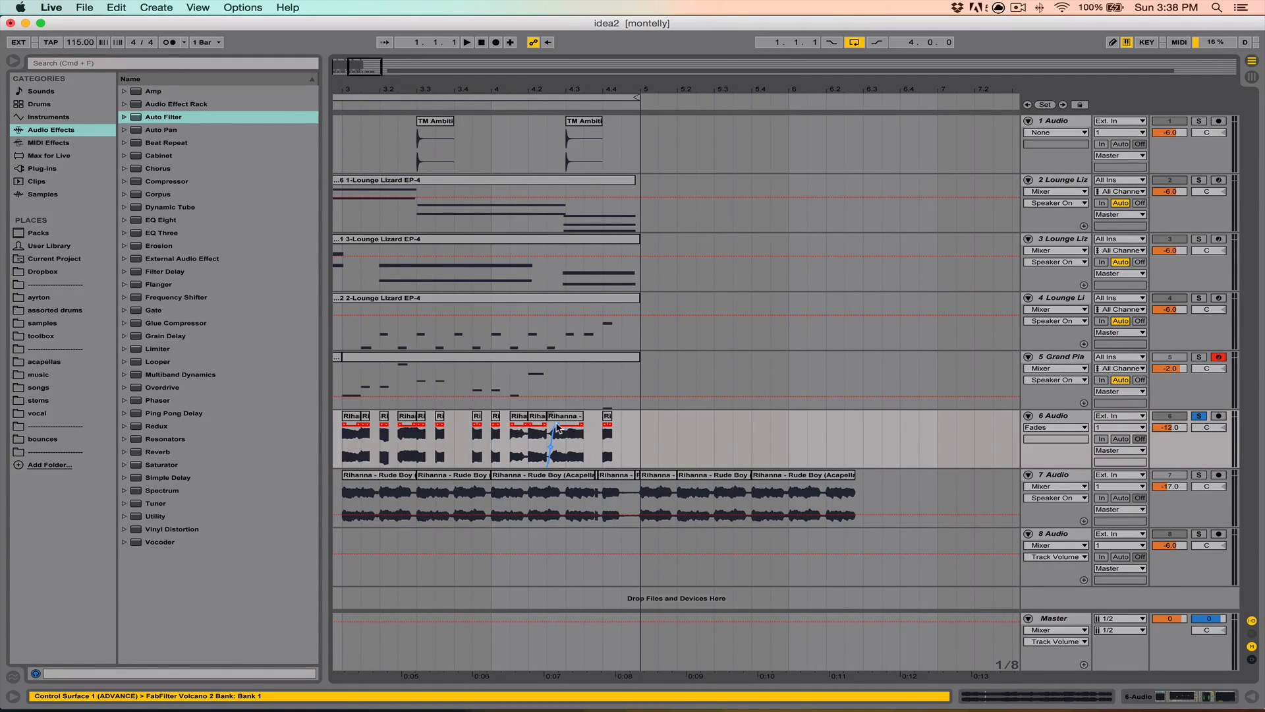
pyautogui.moveTo(548, 465); pyautogui.dragTo(535, 465)
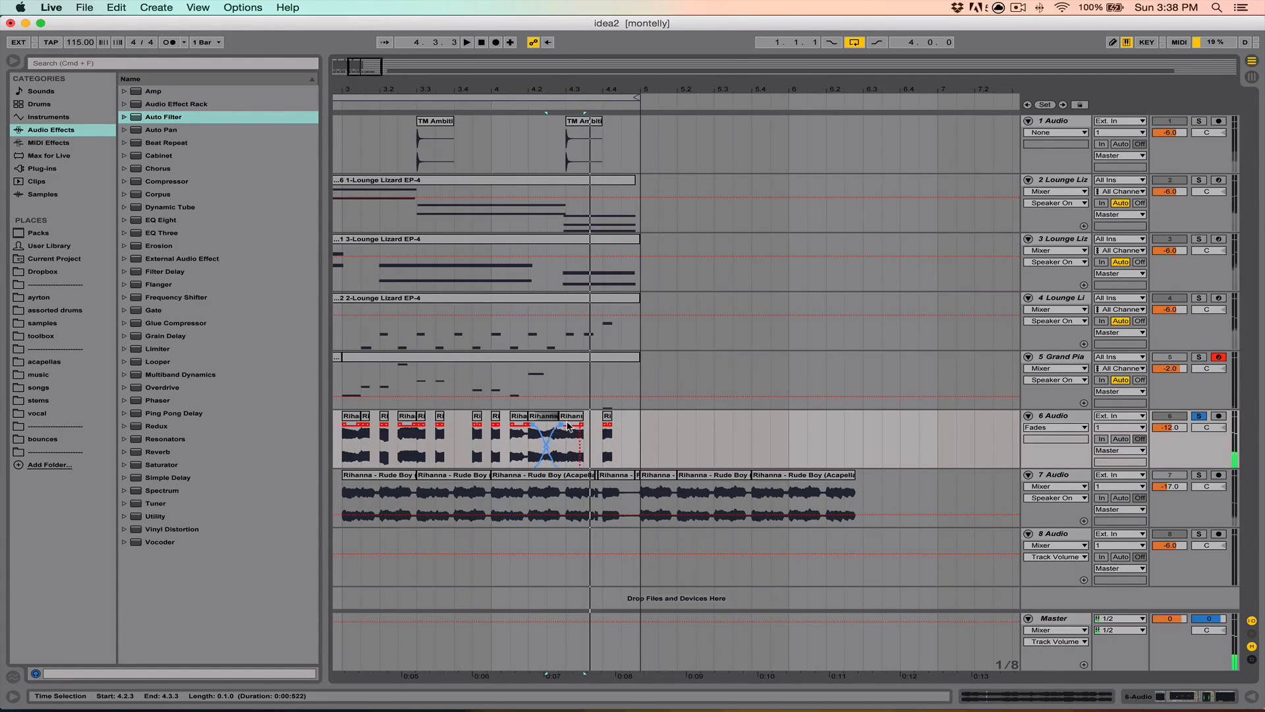
pyautogui.moveTo(568, 425); pyautogui.dragTo(584, 425)
pyautogui.press('space')
pyautogui.press('space')
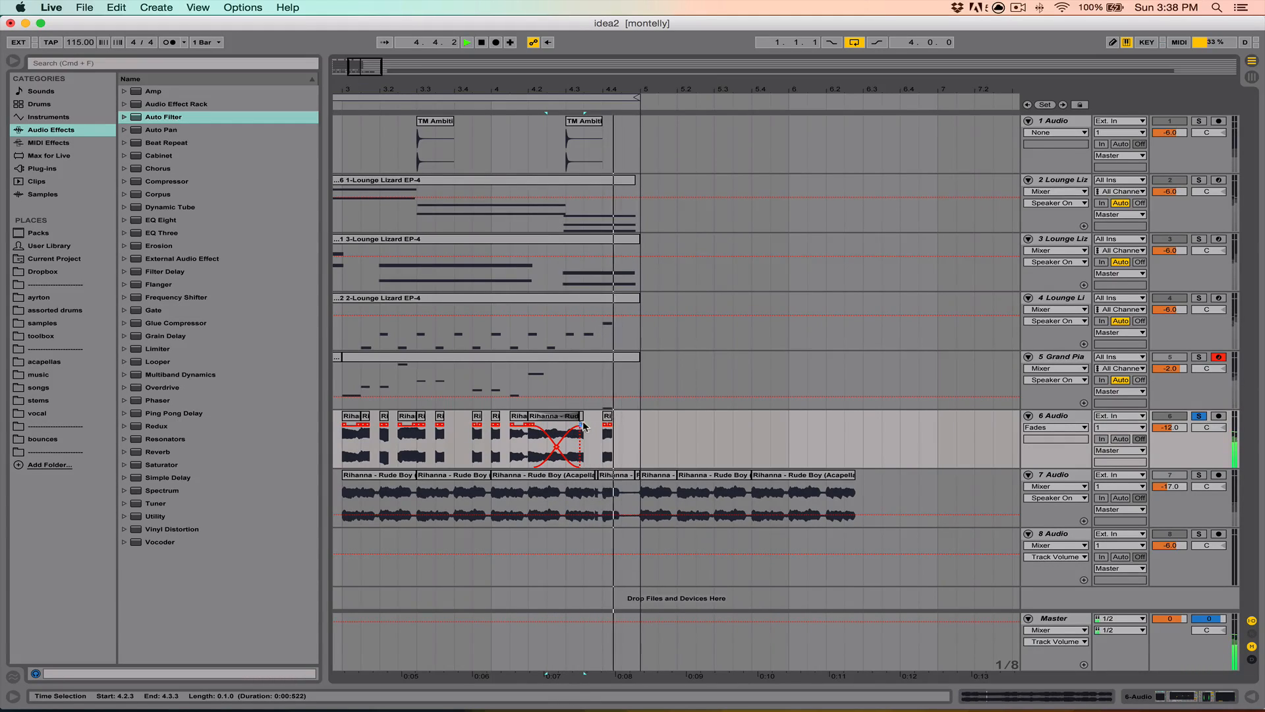
pyautogui.press('space')
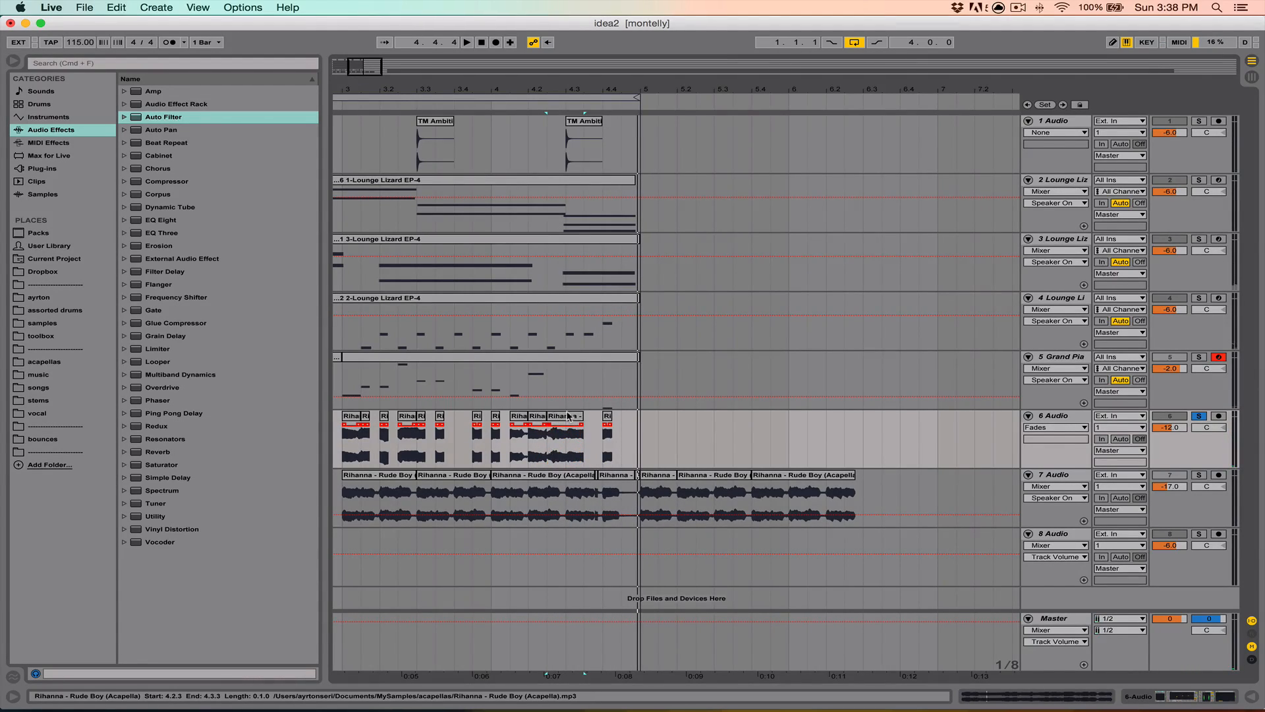
# Clear the solo on 6 Audio, play the mix from 1.1.1 at a lower system volume, and unmute the Grand Piano track
pyautogui.click(1199, 416)
pyautogui.hscroll(-8, 665, 329)
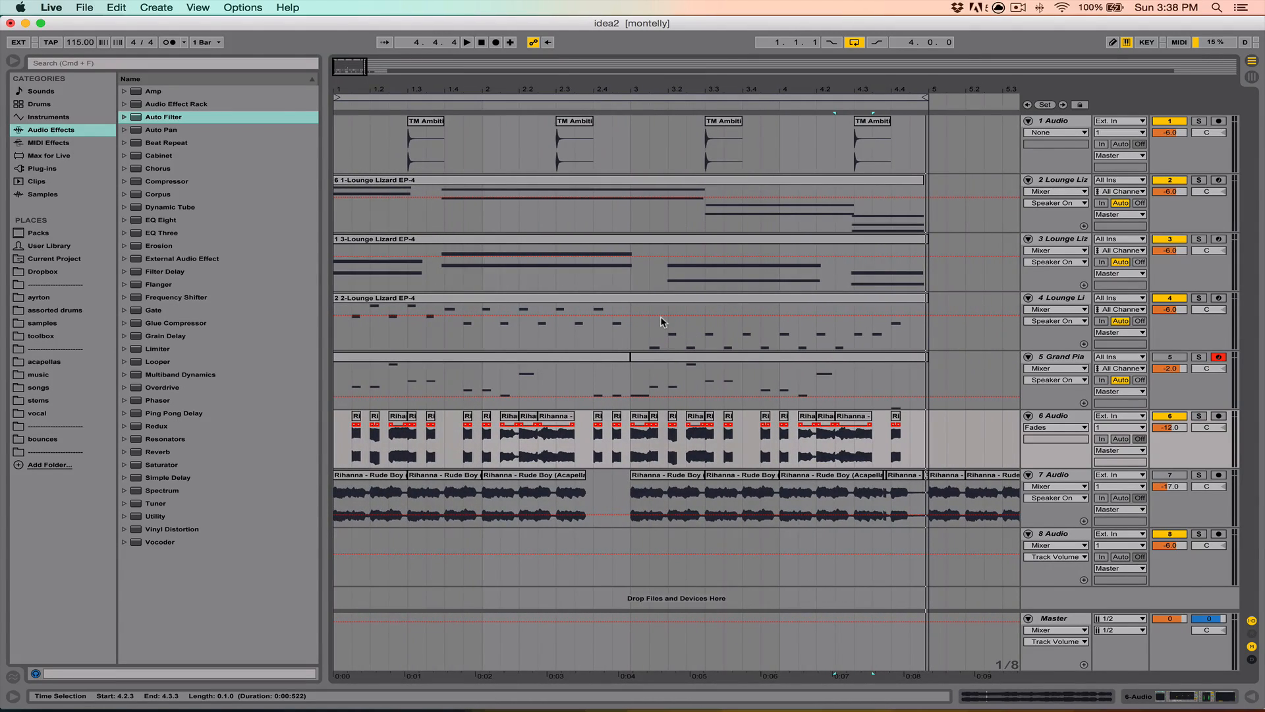
pyautogui.click(338, 434)
pyautogui.press('space')
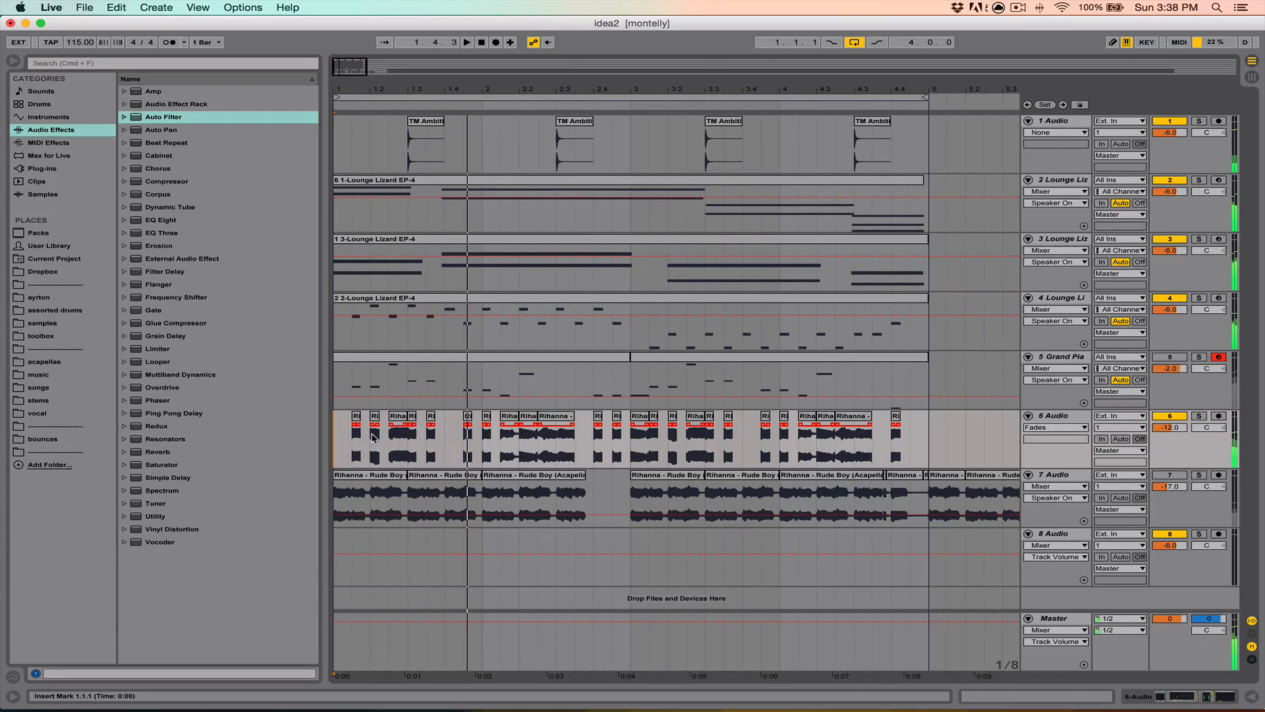
pyautogui.press('XF86AudioLowerVolume')
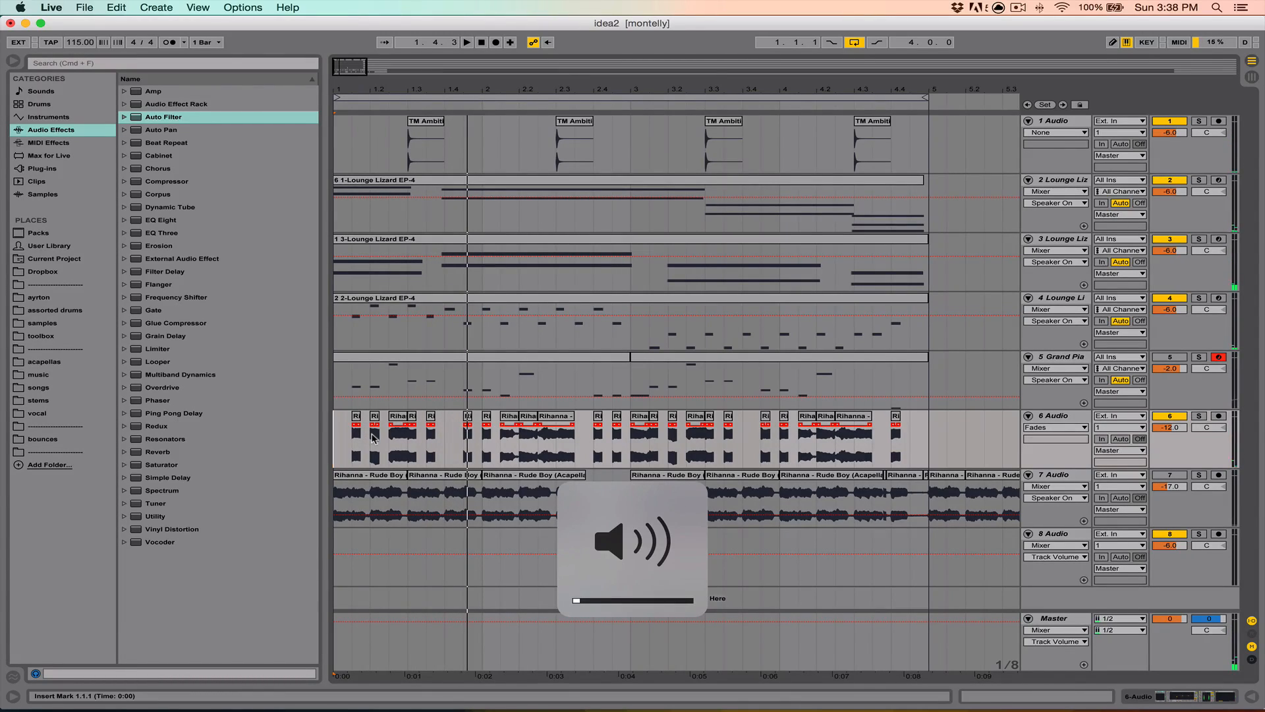
pyautogui.press('space')
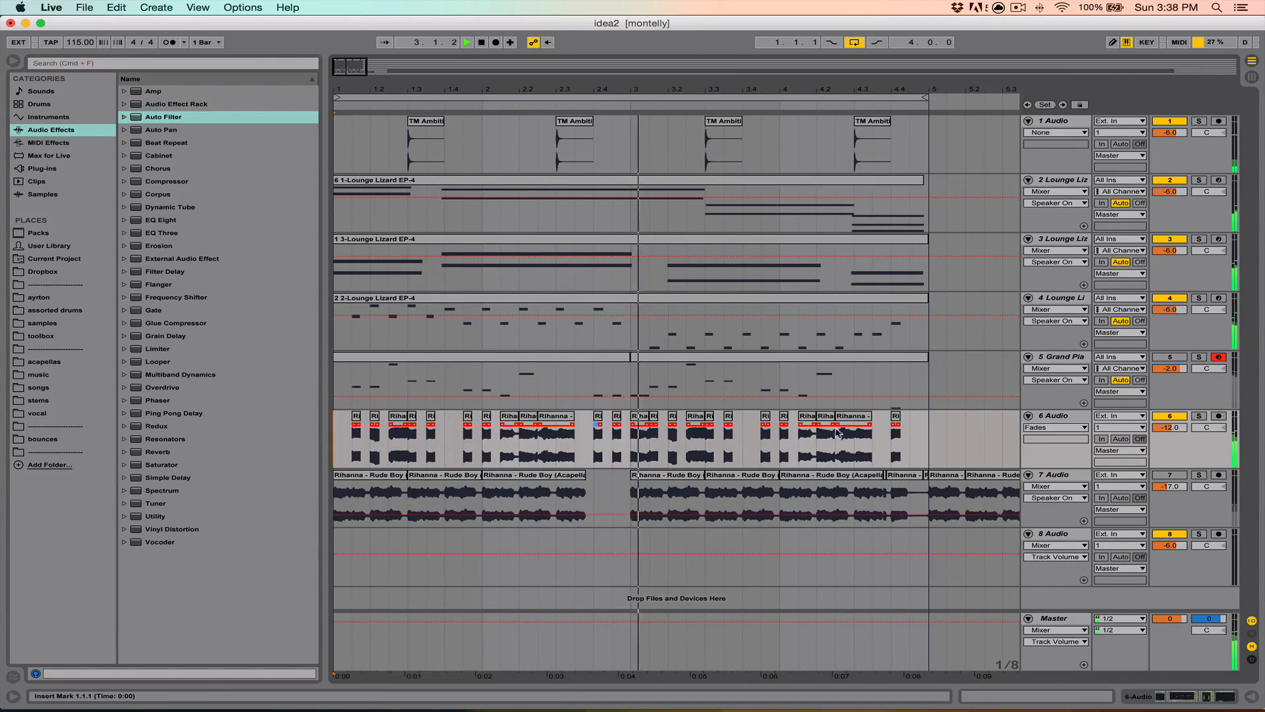
pyautogui.click(1170, 357)
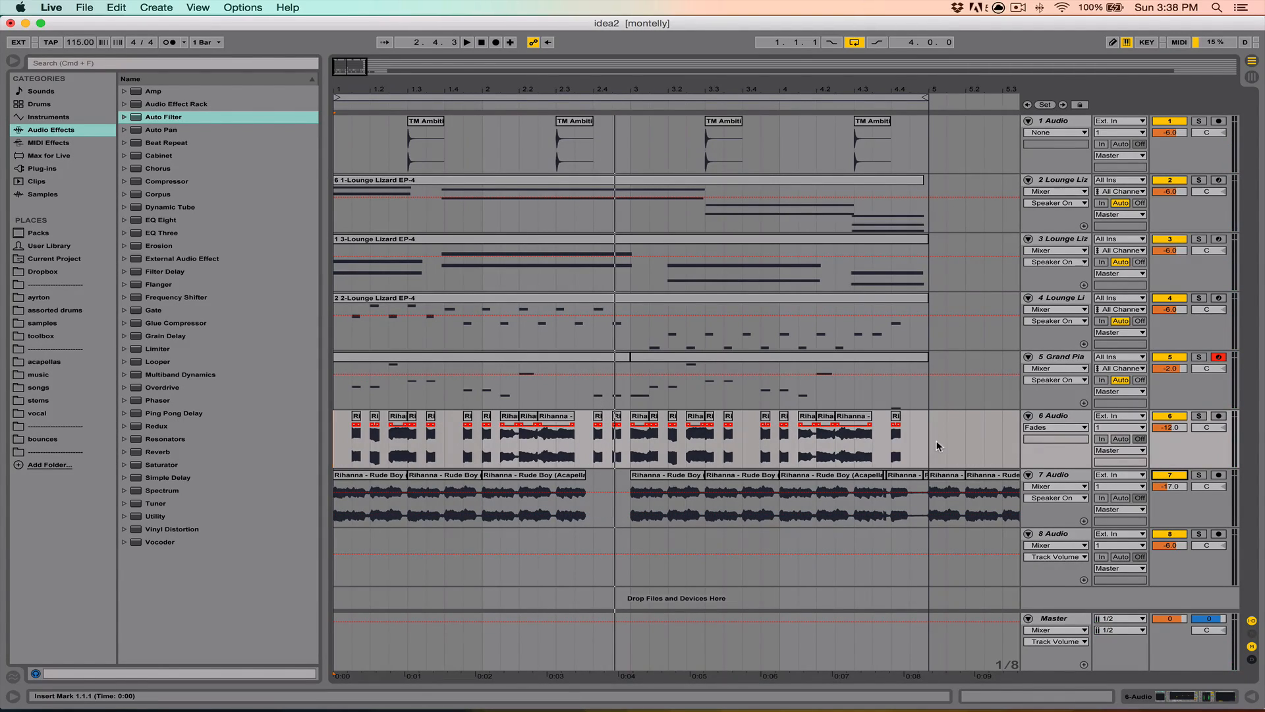
# Select the first acapella clip on 7 Audio, from 1.1.1 to 1.3.1, and fold and unfold that track
pyautogui.click(380, 476)
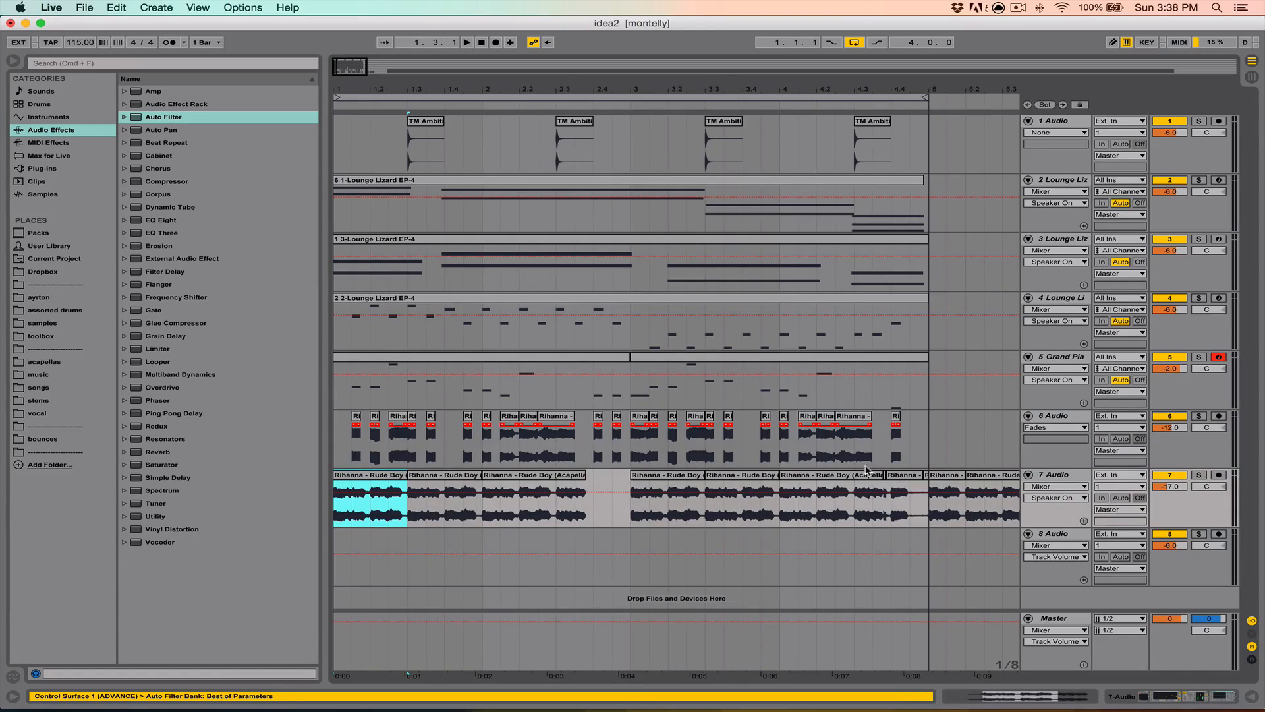
pyautogui.click(1028, 475)
pyautogui.click(1029, 475)
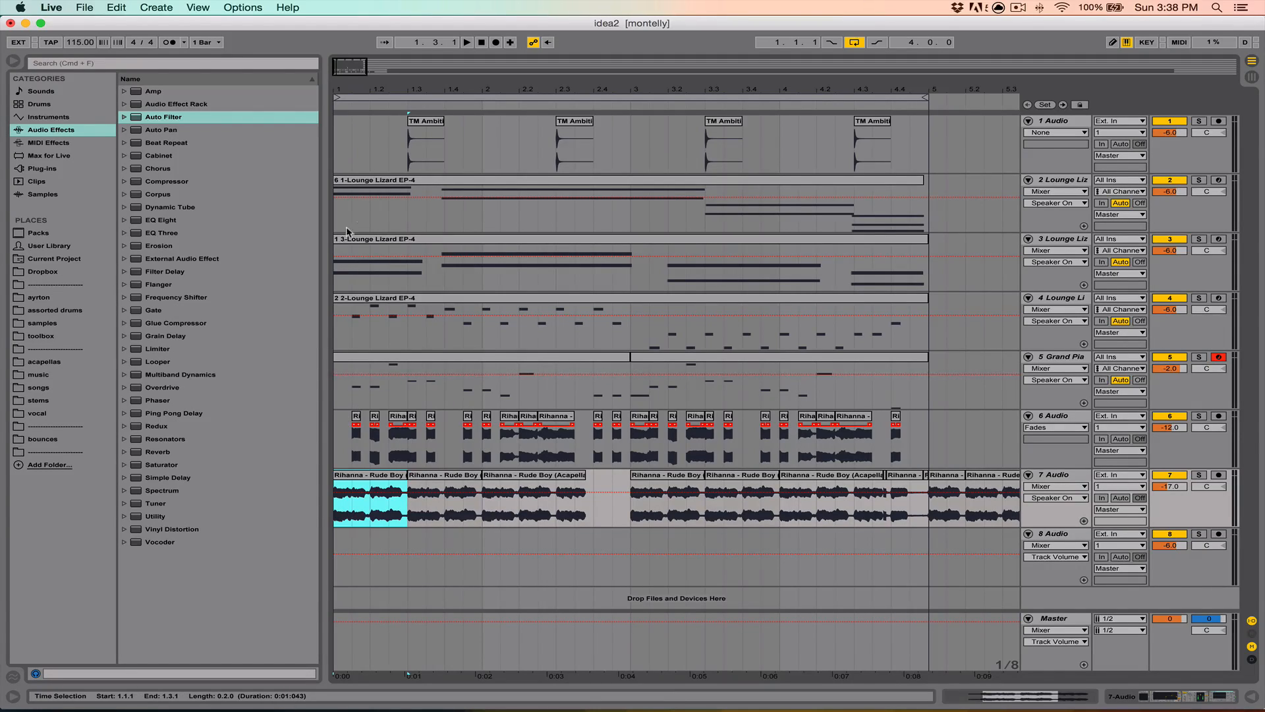
pyautogui.moveTo(382, 92); pyautogui.dragTo(383, 95)
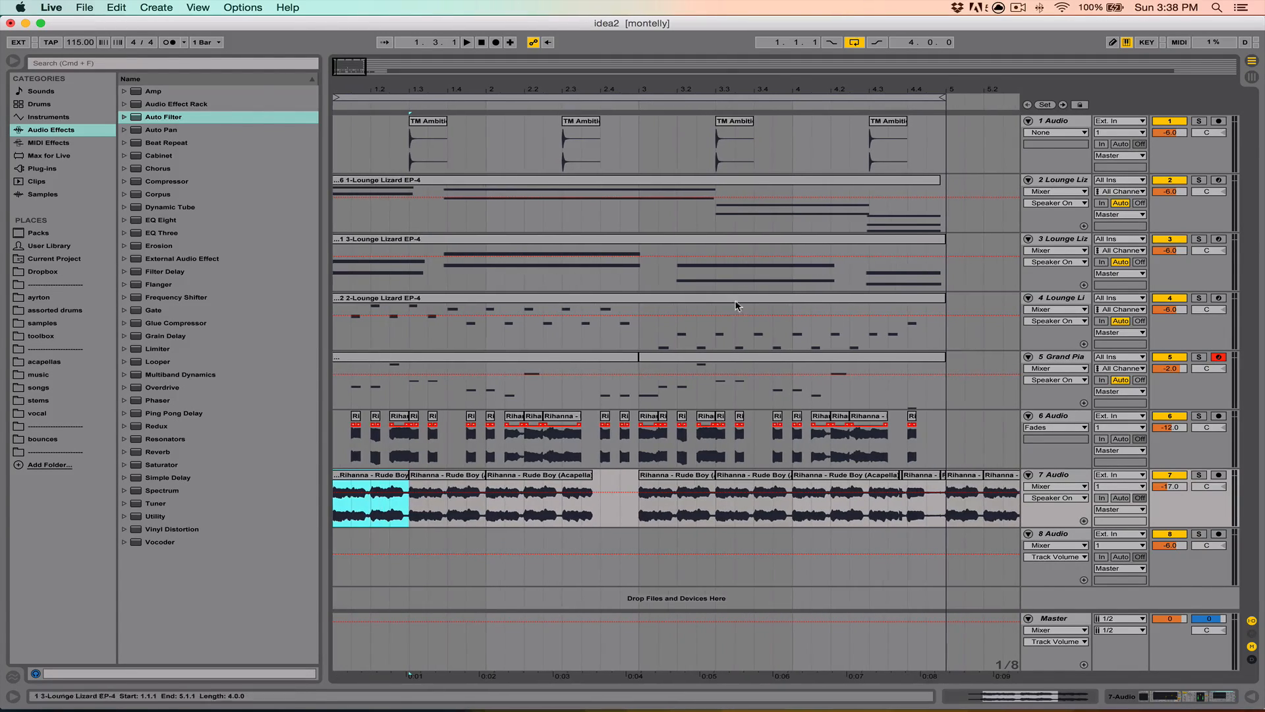
# Show the device chain of 6 Audio, solo the track, and compare its playback with FabFilter Volcano 2 switched off and on
pyautogui.doubleClick(1057, 417)
pyautogui.click(1197, 416)
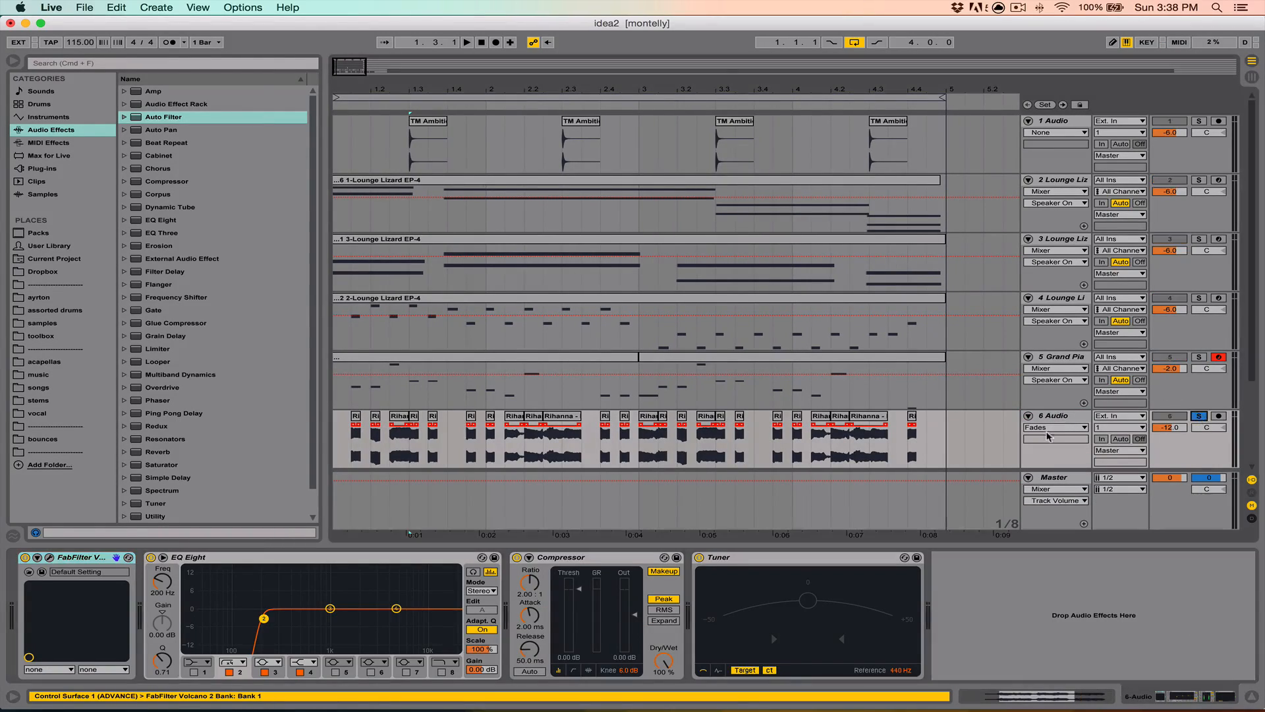
pyautogui.click(25, 558)
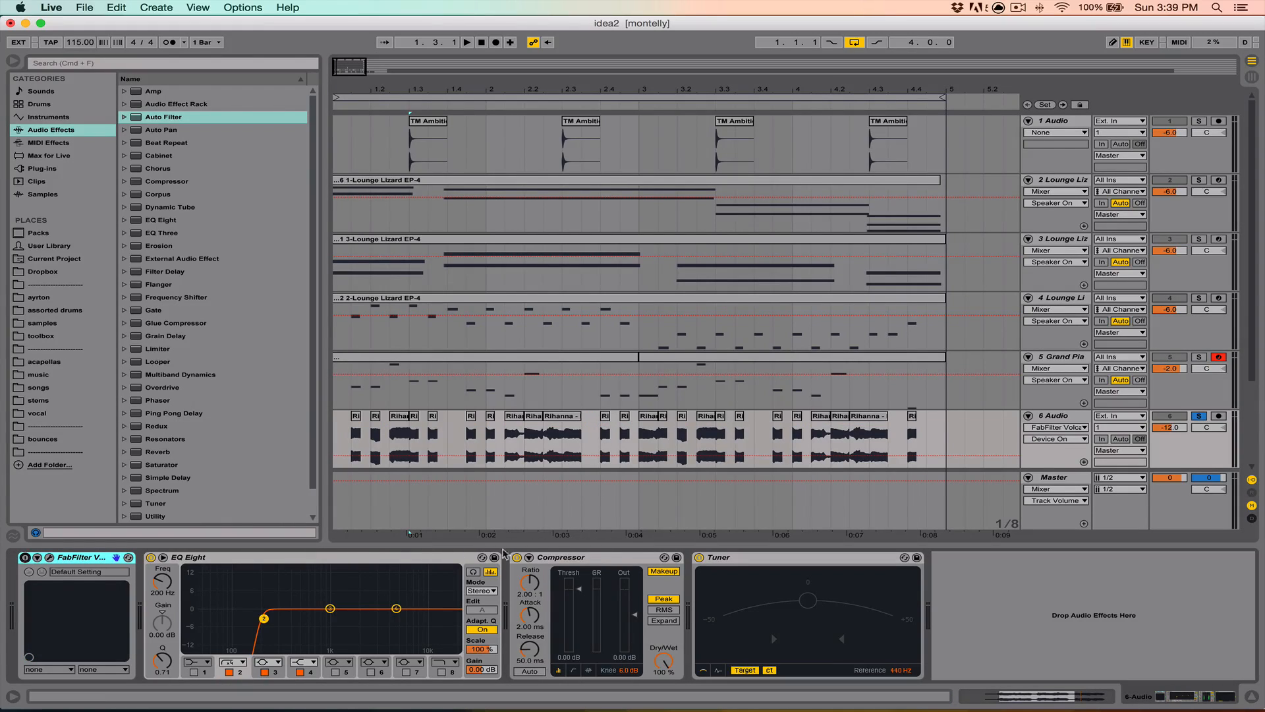
pyautogui.press('space')
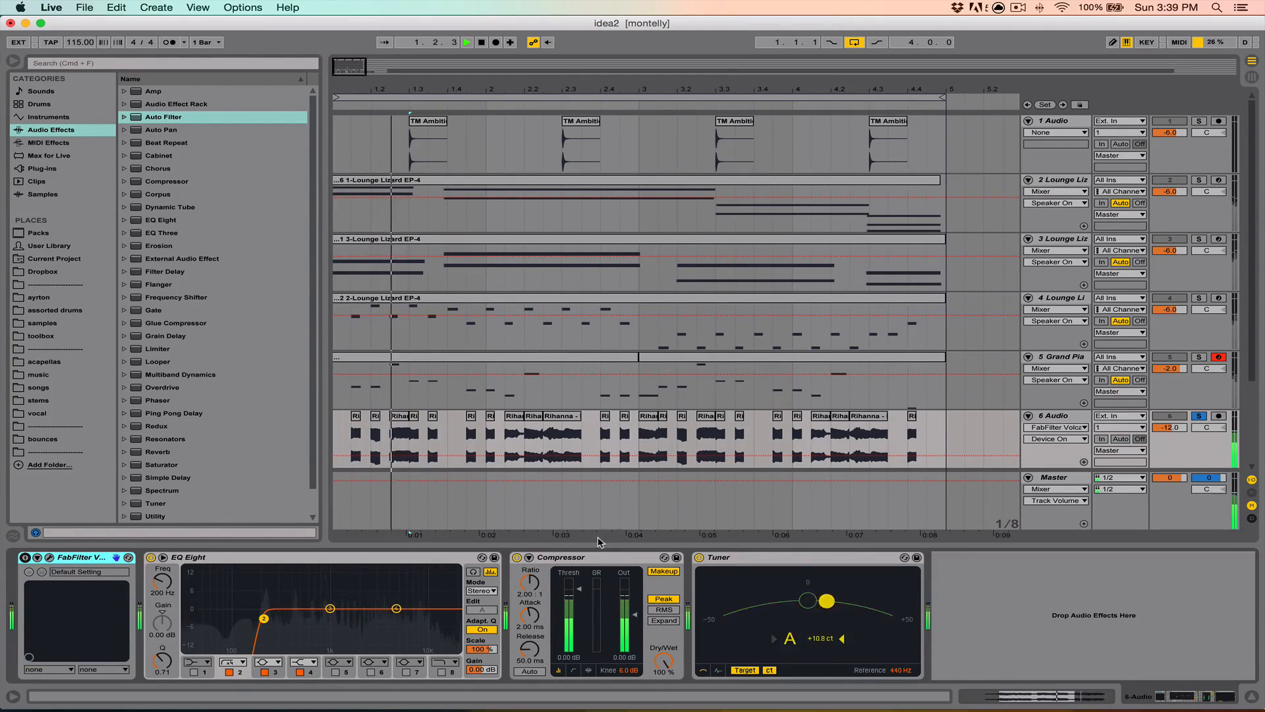
pyautogui.click(25, 557)
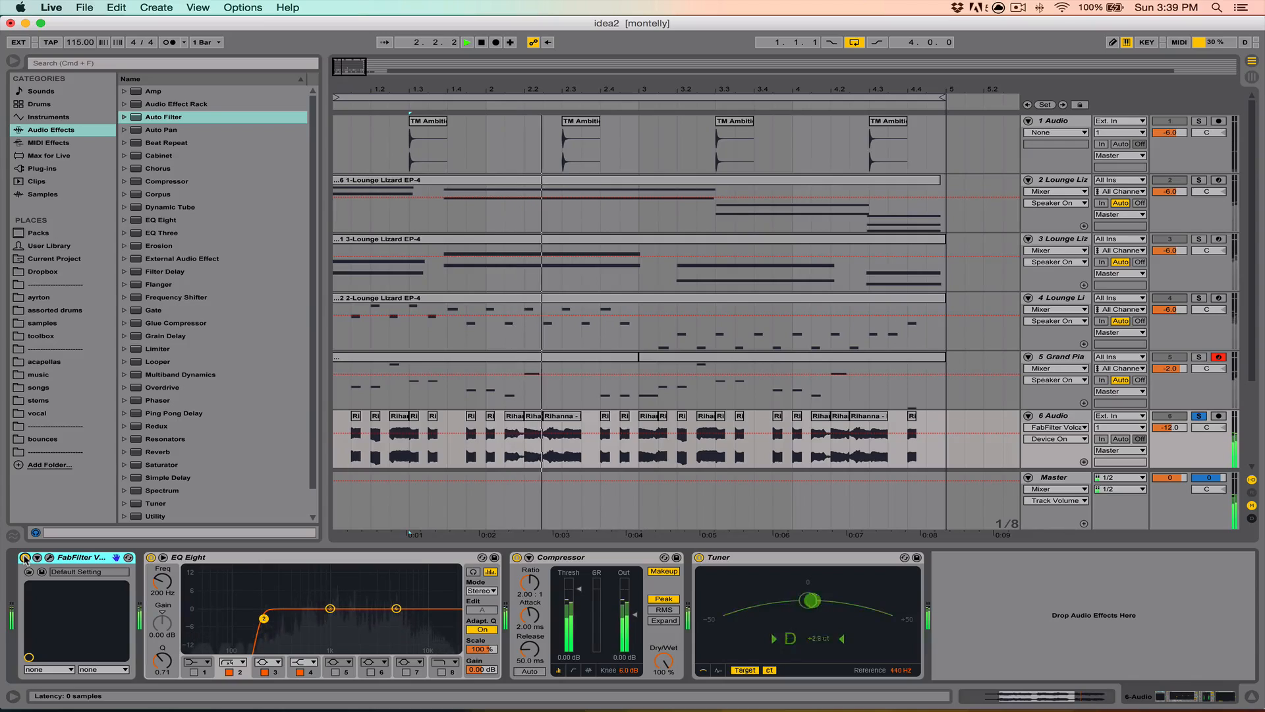
pyautogui.press('space')
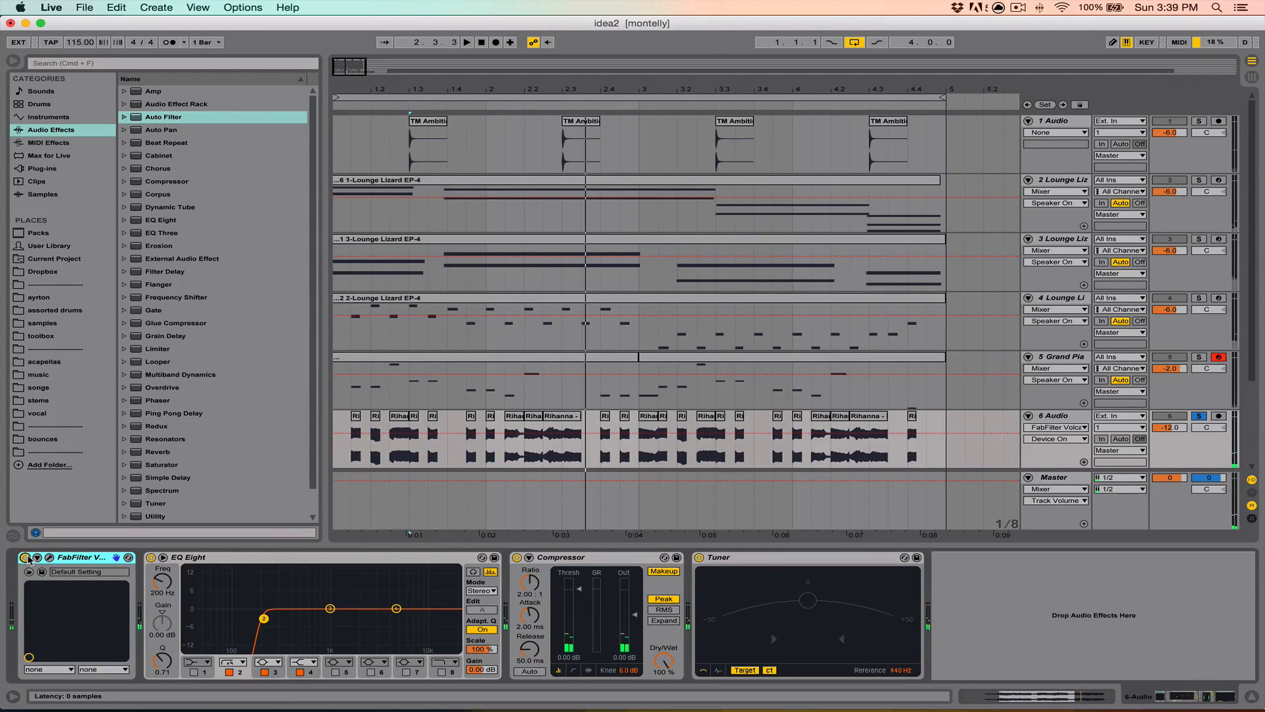
# Show the device chain of 7 Audio, solo that track, and play it together with the 6 Audio vocal chop from 1.1.1
pyautogui.scroll(-3, 1052, 421)
pyautogui.click(1055, 419)
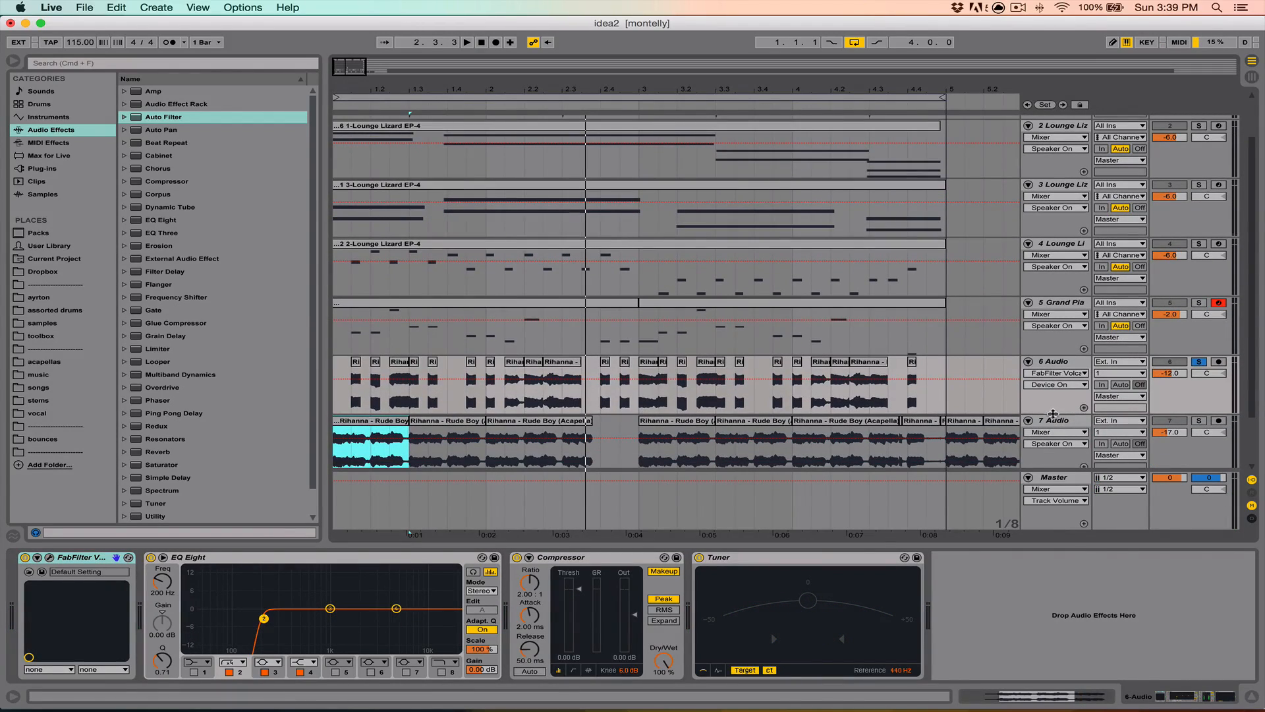
pyautogui.click(1053, 417)
pyautogui.press('space')
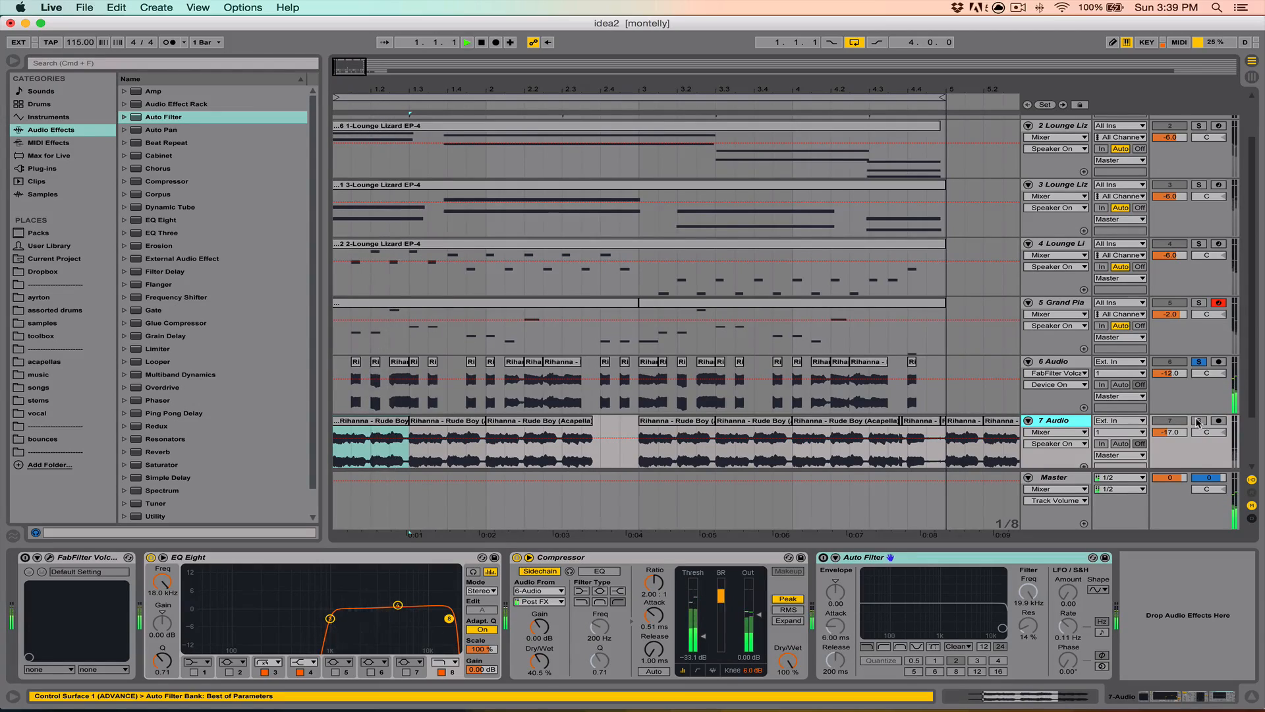
pyautogui.click(1198, 421)
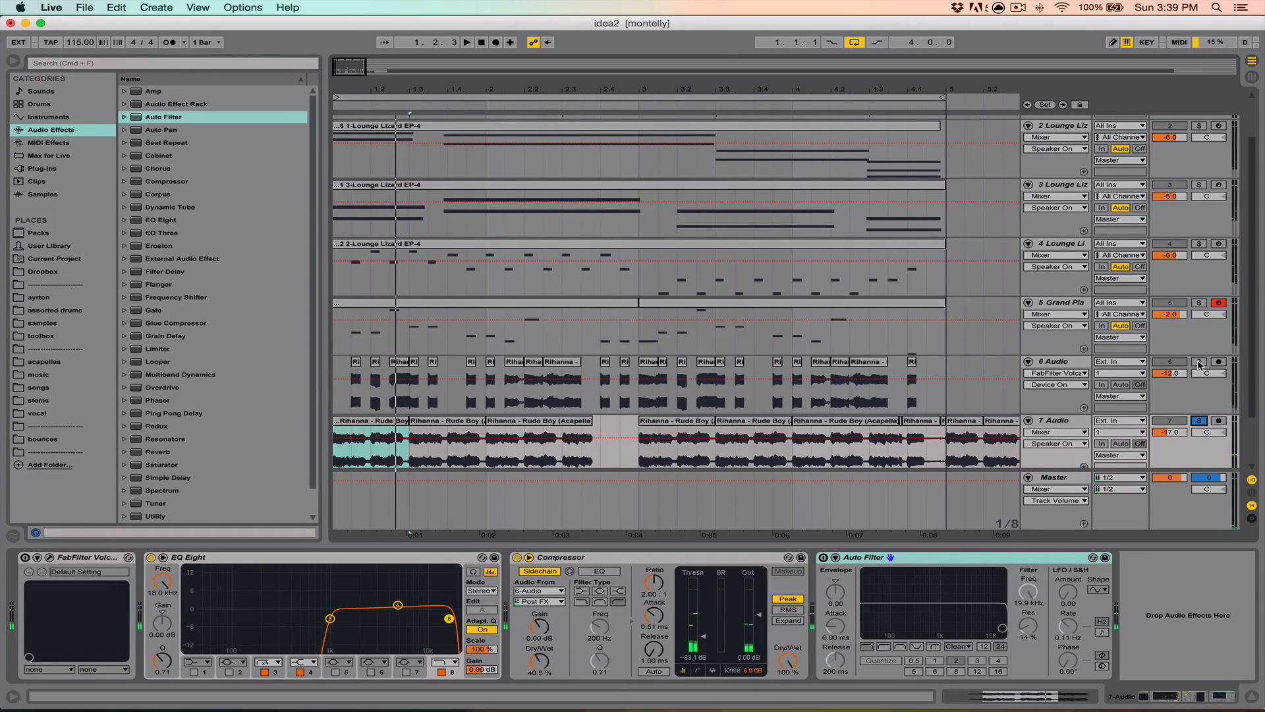
pyautogui.click(334, 370)
pyautogui.press('space')
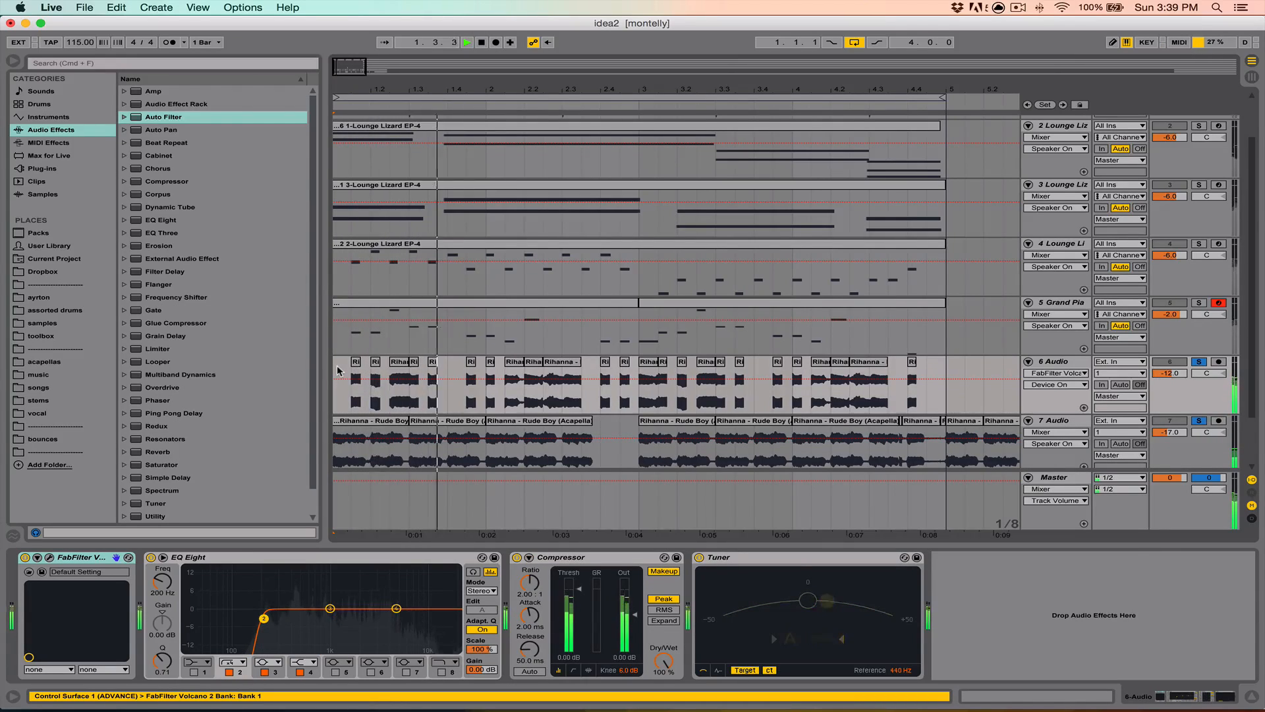
# Set the 7 Audio volume to -11.0, clear the vocal tracks' solos and play the full mix through bar 4
pyautogui.moveTo(1175, 432); pyautogui.dragTo(1174, 414)
pyautogui.click(1201, 422)
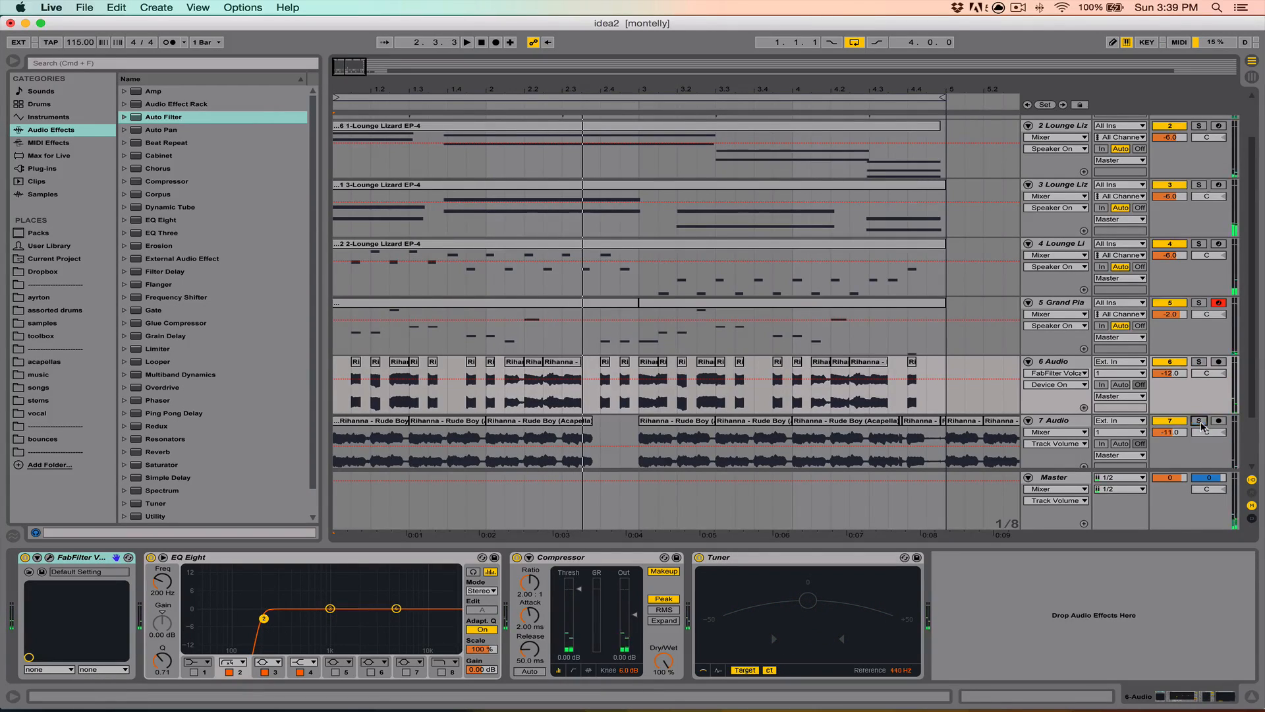
pyautogui.press('space')
pyautogui.scroll(3, 737, 386)
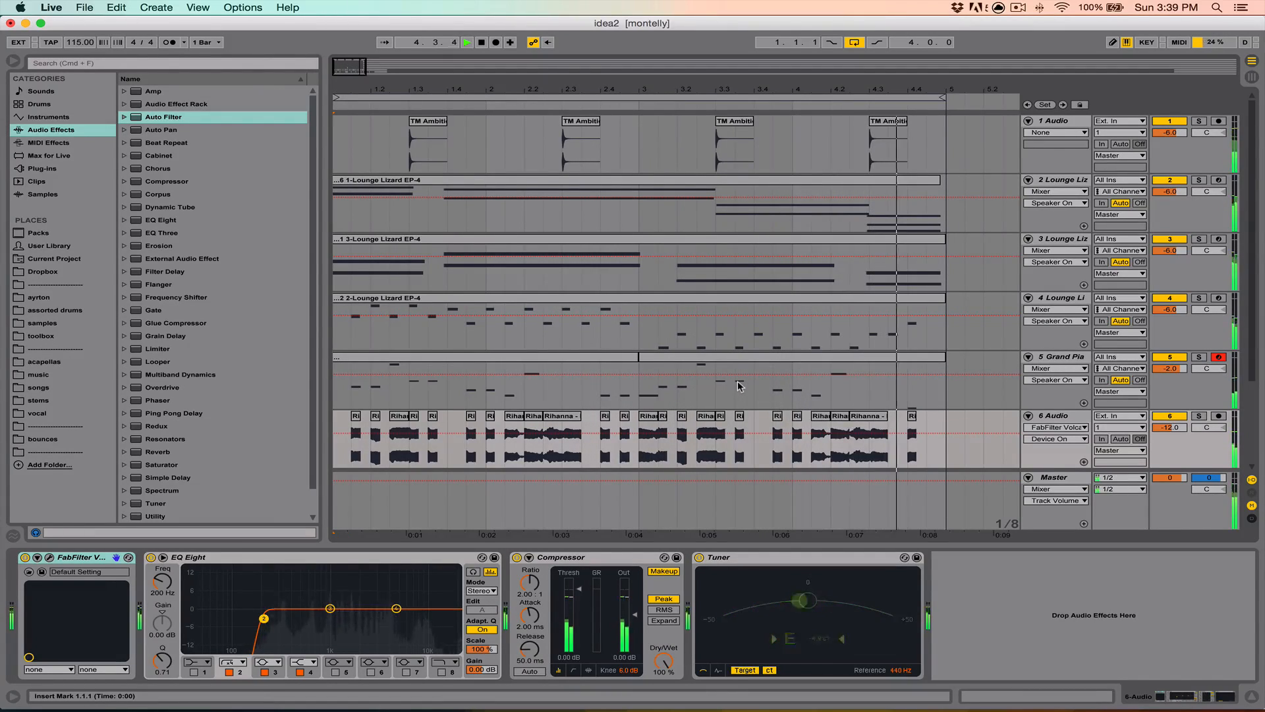
pyautogui.press('space')
# Play from 4.2.3, solo 6 Audio, and examine its long chop at 4.2.3 against the shorter chops around it
pyautogui.click(856, 454)
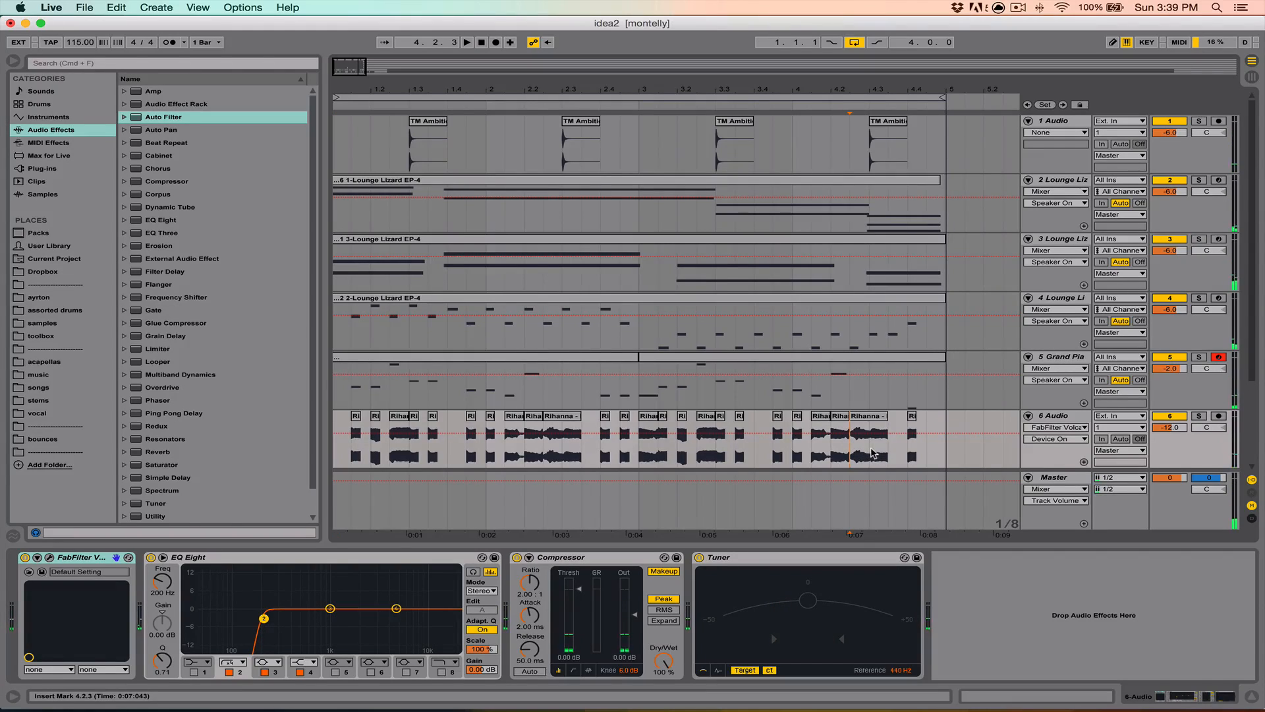
pyautogui.press('space')
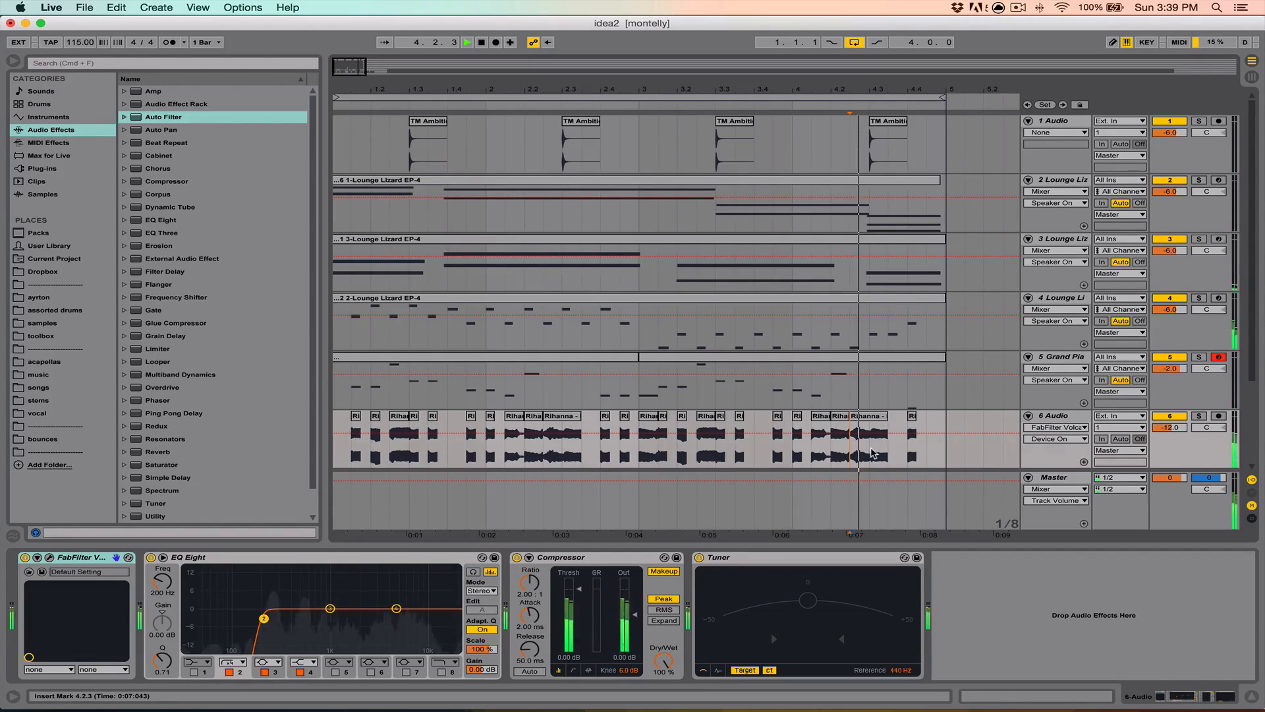
pyautogui.click(1199, 416)
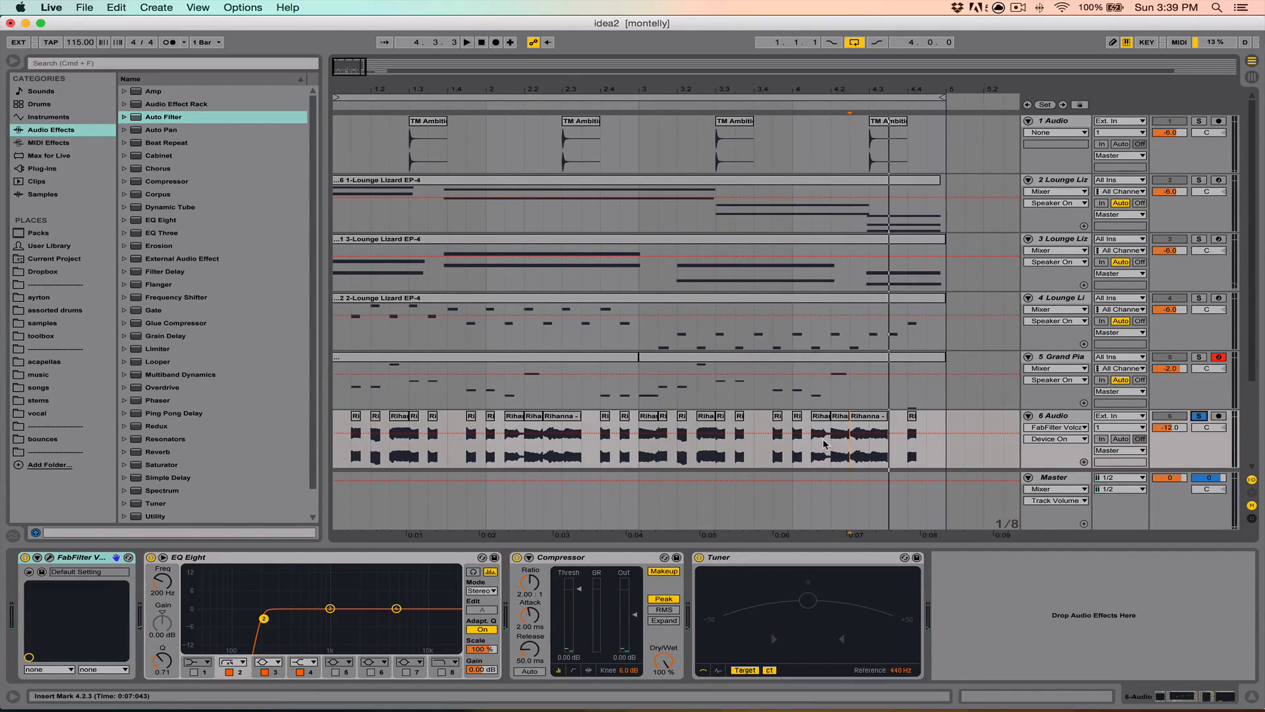
pyautogui.moveTo(850, 445); pyautogui.dragTo(886, 446)
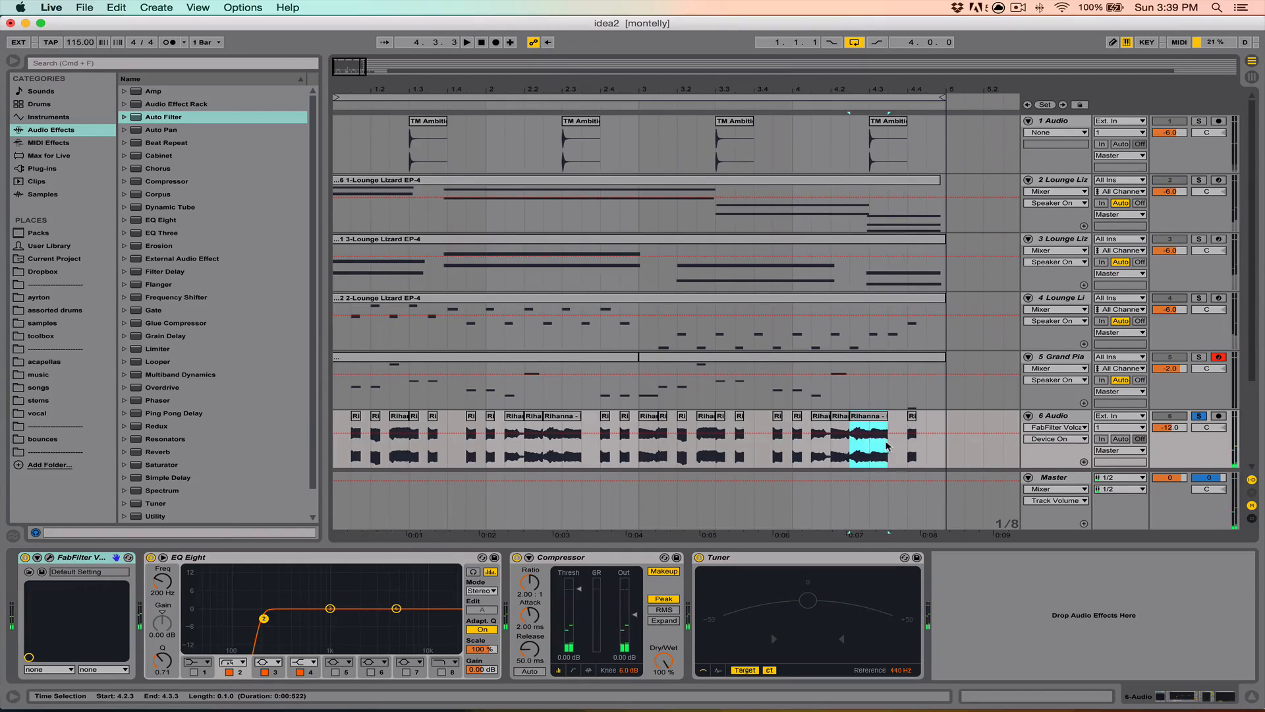
pyautogui.click(908, 451)
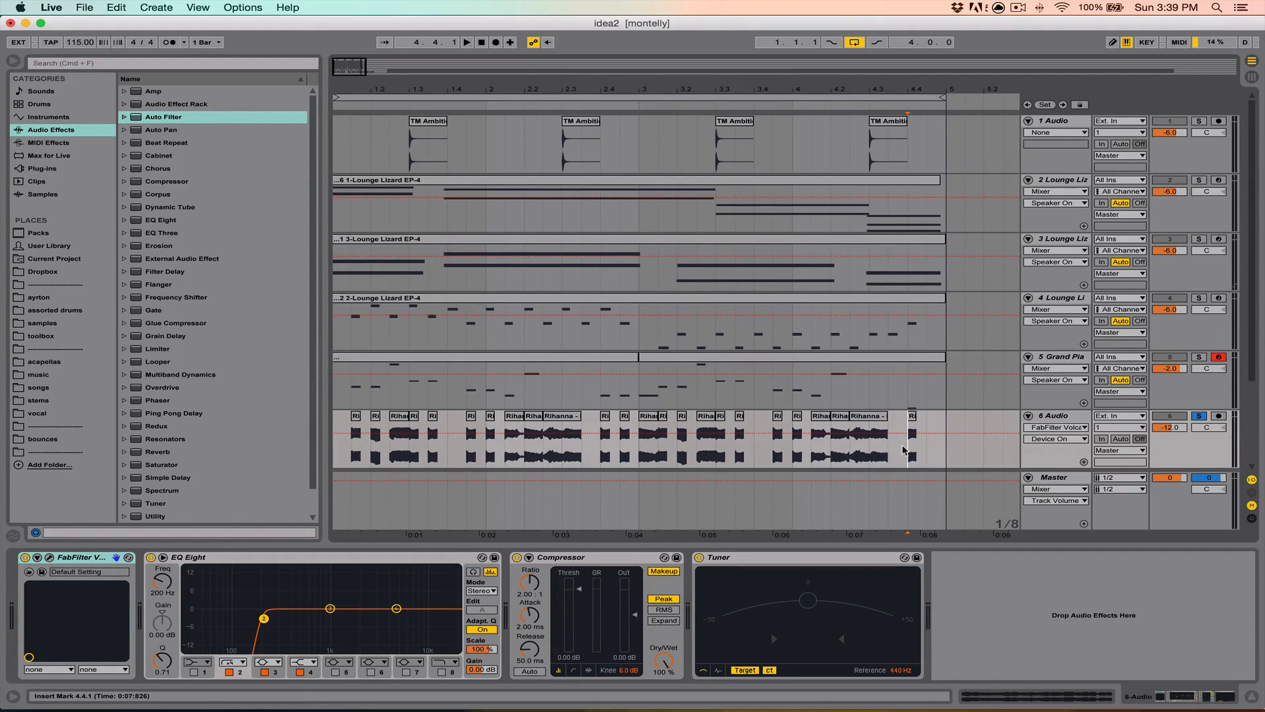
pyautogui.click(848, 452)
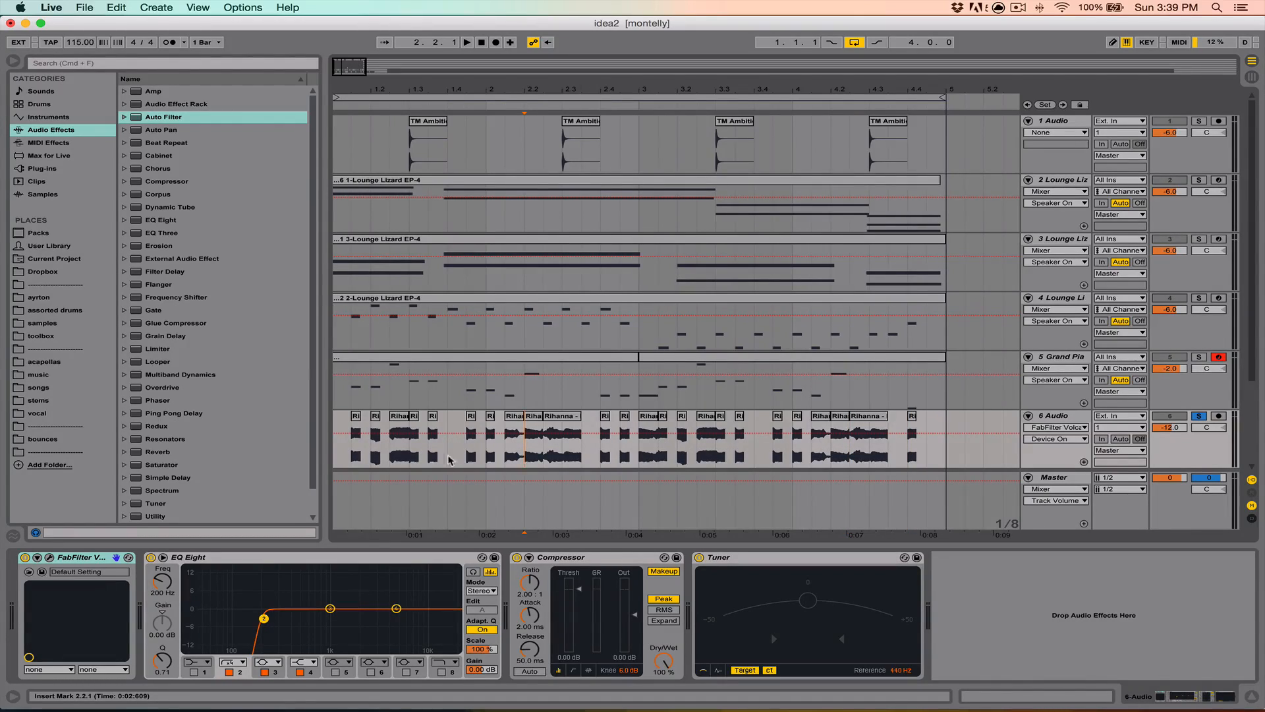
pyautogui.click(352, 455)
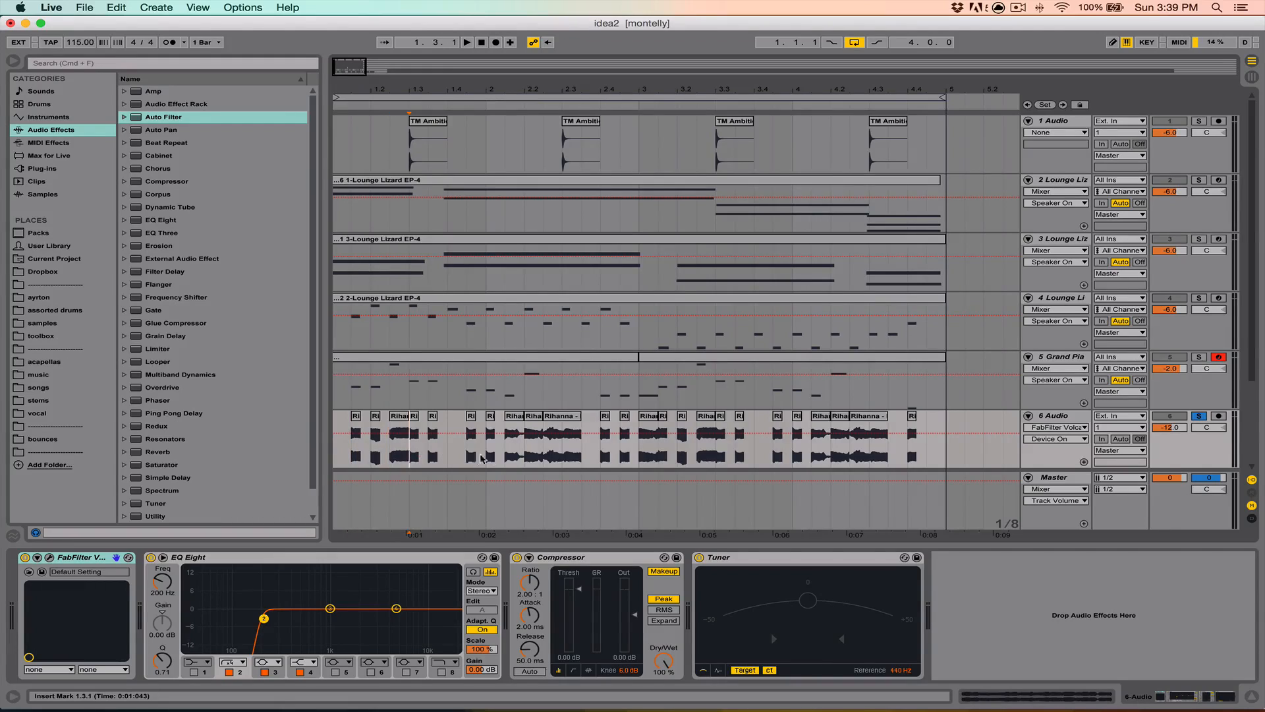
# Play the 6 Audio chop at 2.2.3 and try extending that clip to 2.4.1
pyautogui.click(543, 453)
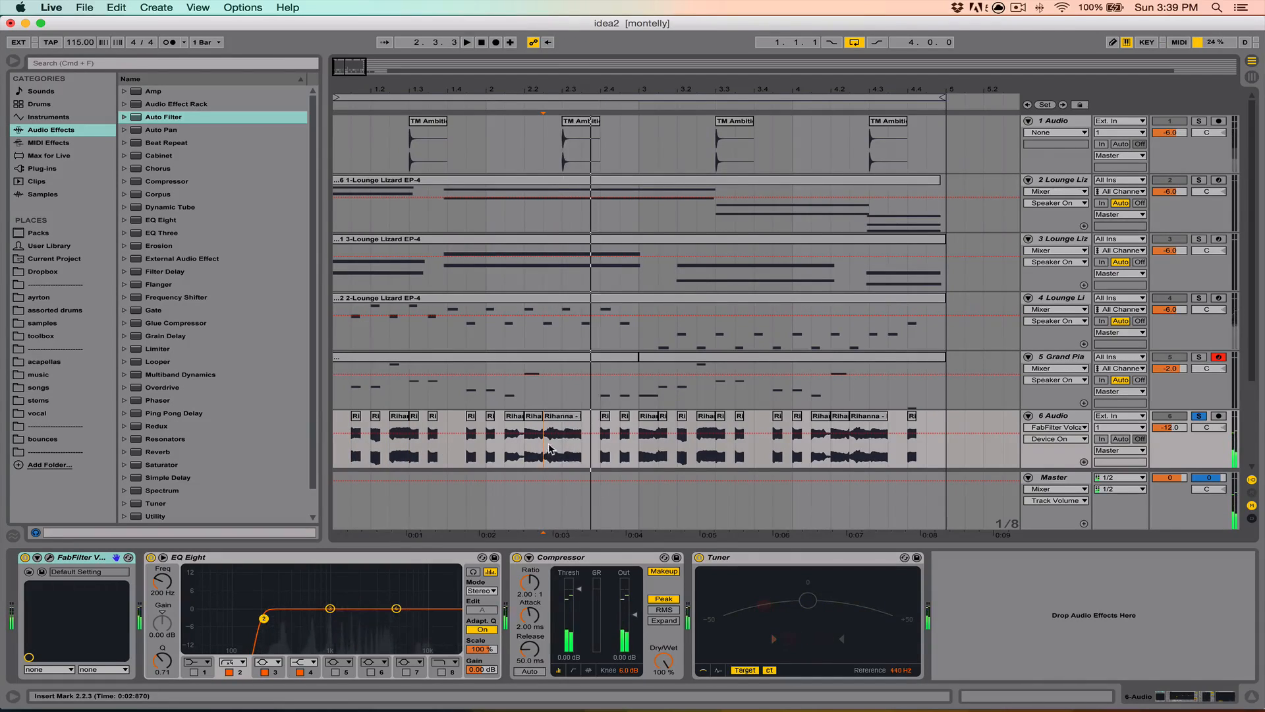
pyautogui.moveTo(549, 448); pyautogui.dragTo(602, 450)
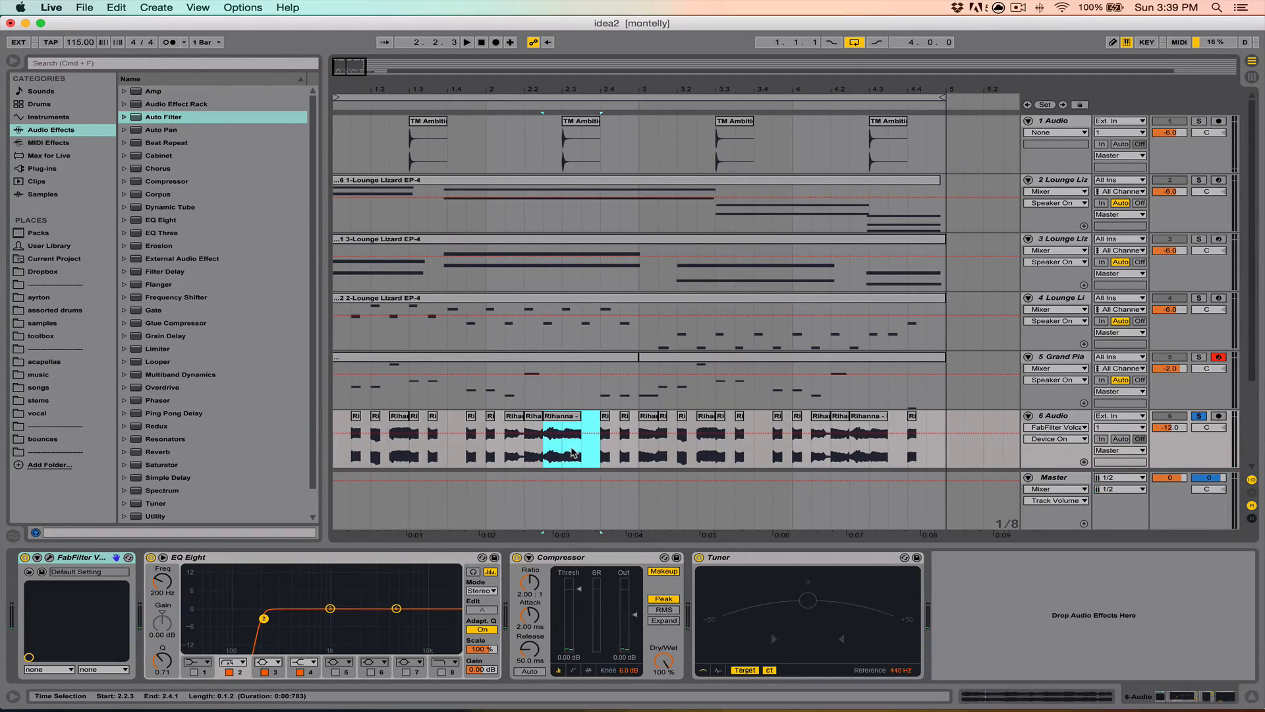
pyautogui.click(585, 452)
pyautogui.click(574, 416)
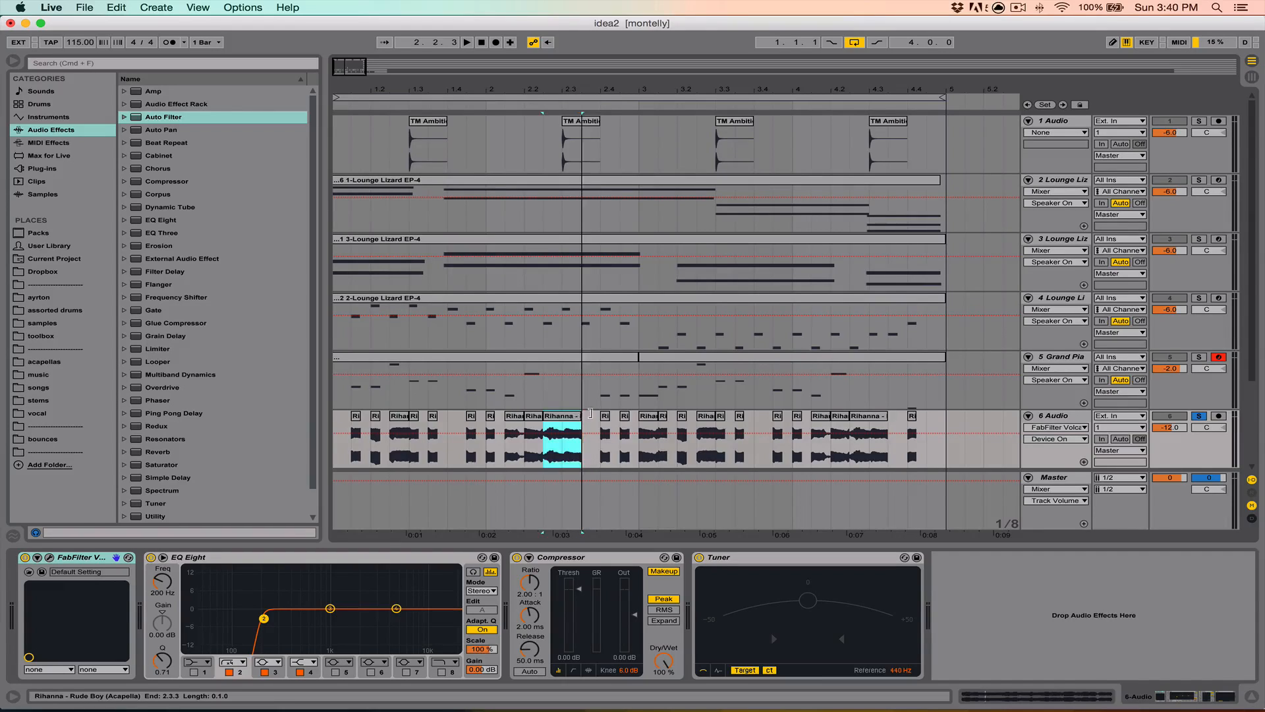
pyautogui.press('space')
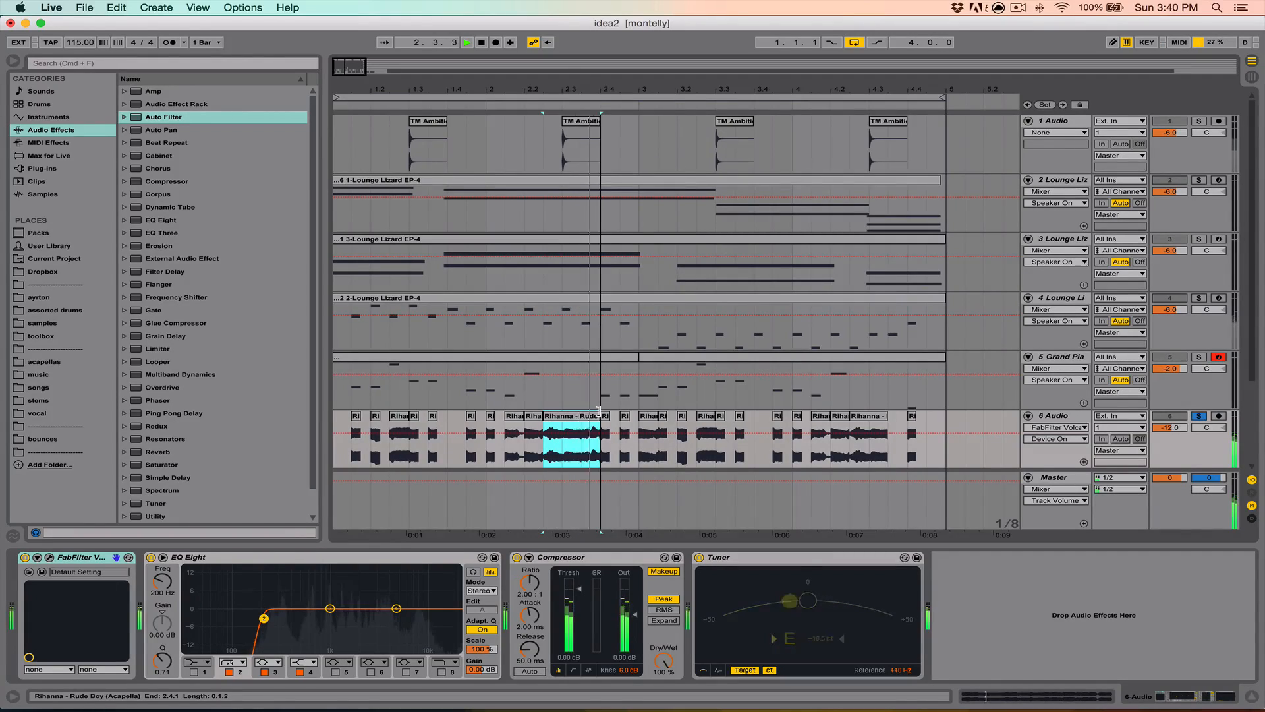
pyautogui.press('space')
# Select the 6 Audio chops from 2.4.1 to 3.1.1 and the clip at 2.2.3, and play the track from 1.1.3
pyautogui.click(582, 453)
pyautogui.moveTo(596, 447); pyautogui.dragTo(628, 445)
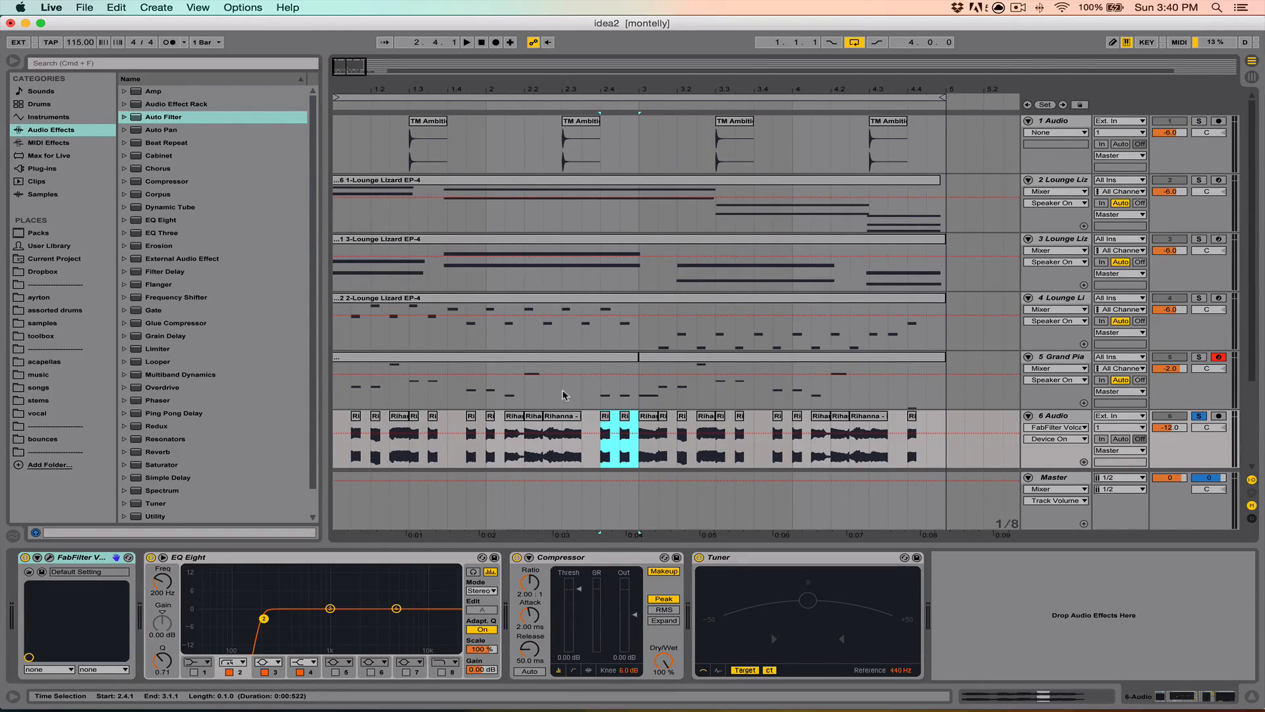
pyautogui.click(557, 419)
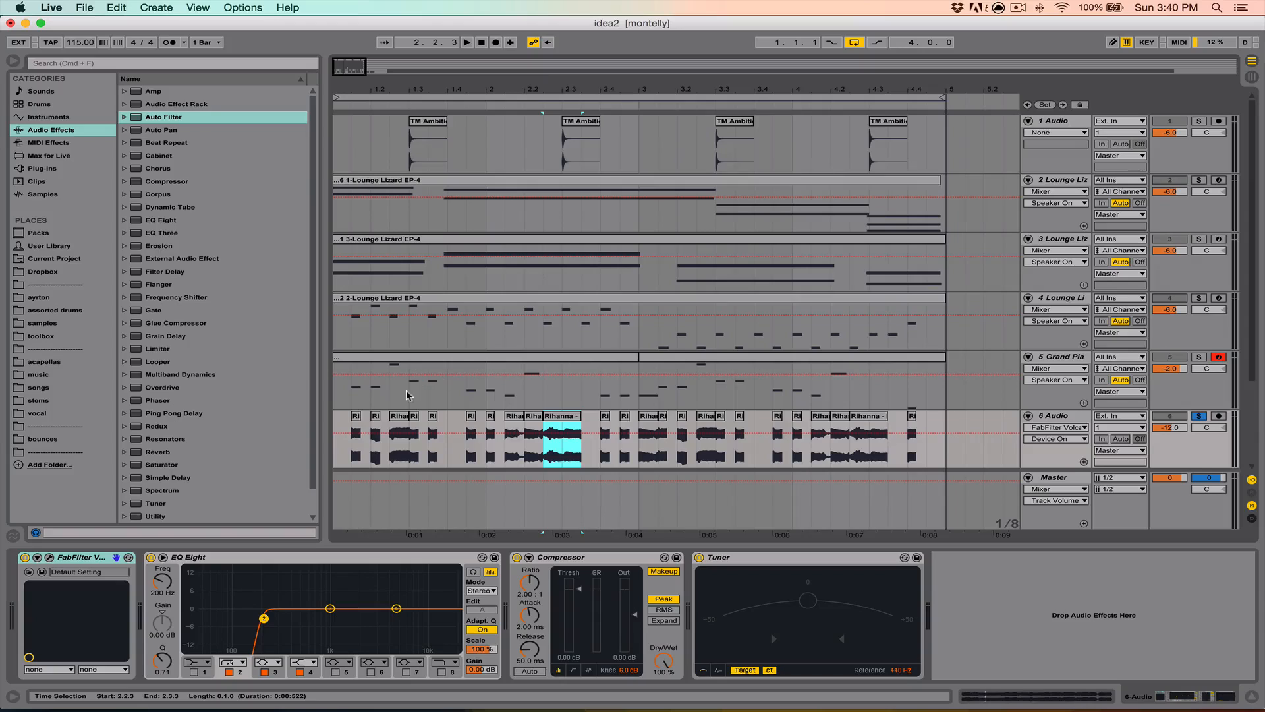
pyautogui.click(355, 456)
pyautogui.press('space')
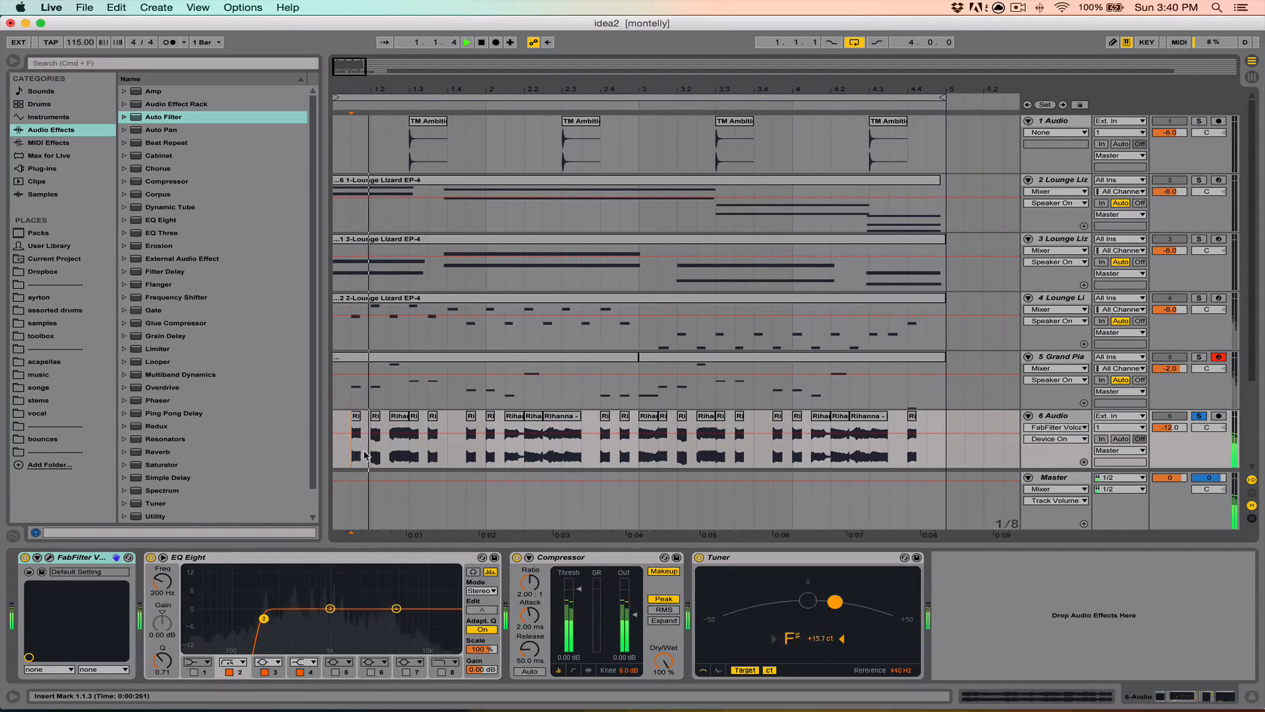
pyautogui.press('space')
pyautogui.click(545, 449)
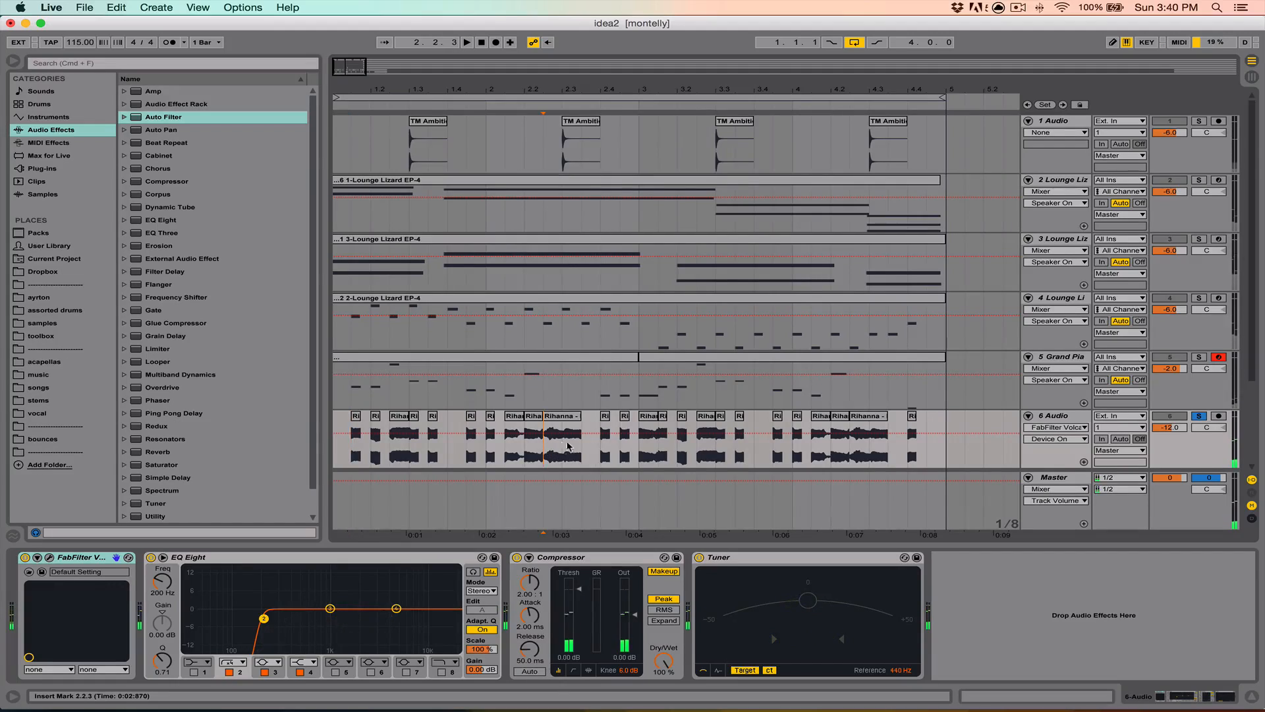
# Clear the solo on 6 Audio and zoom the arrangement out to show about 15 bars
pyautogui.click(1200, 416)
pyautogui.click(1250, 698)
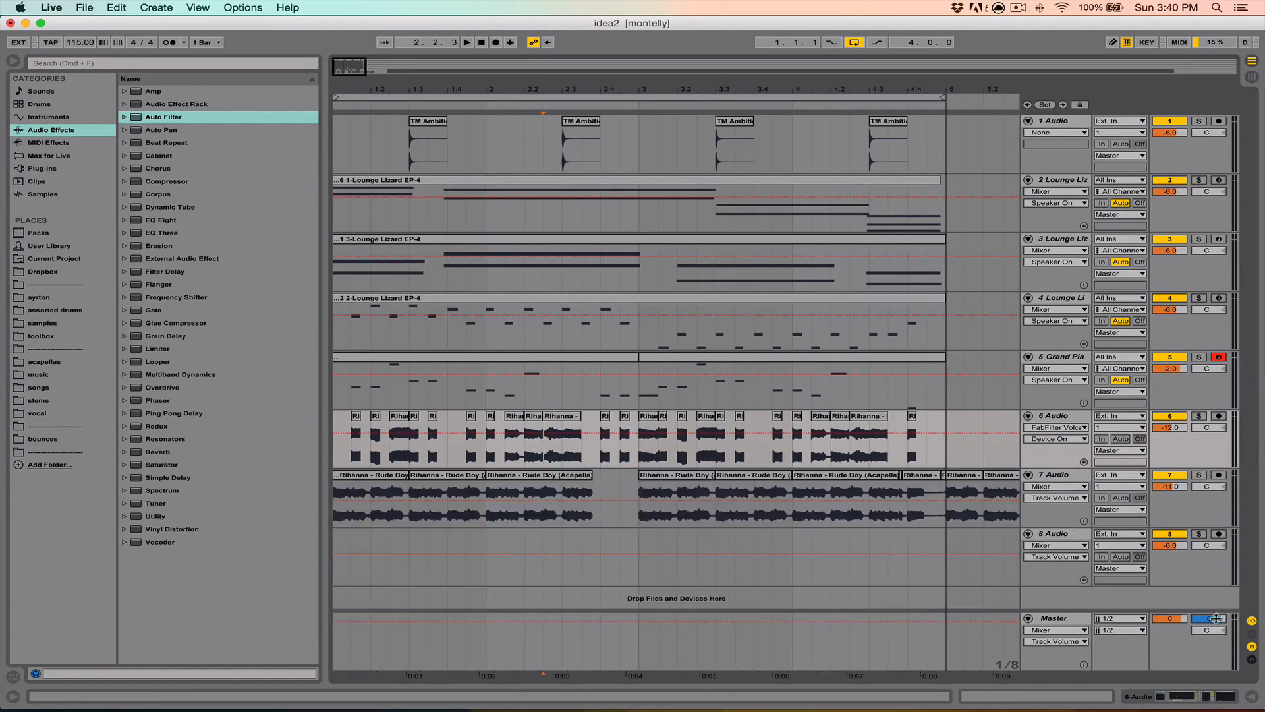
pyautogui.moveTo(425, 86); pyautogui.dragTo(427, 66)
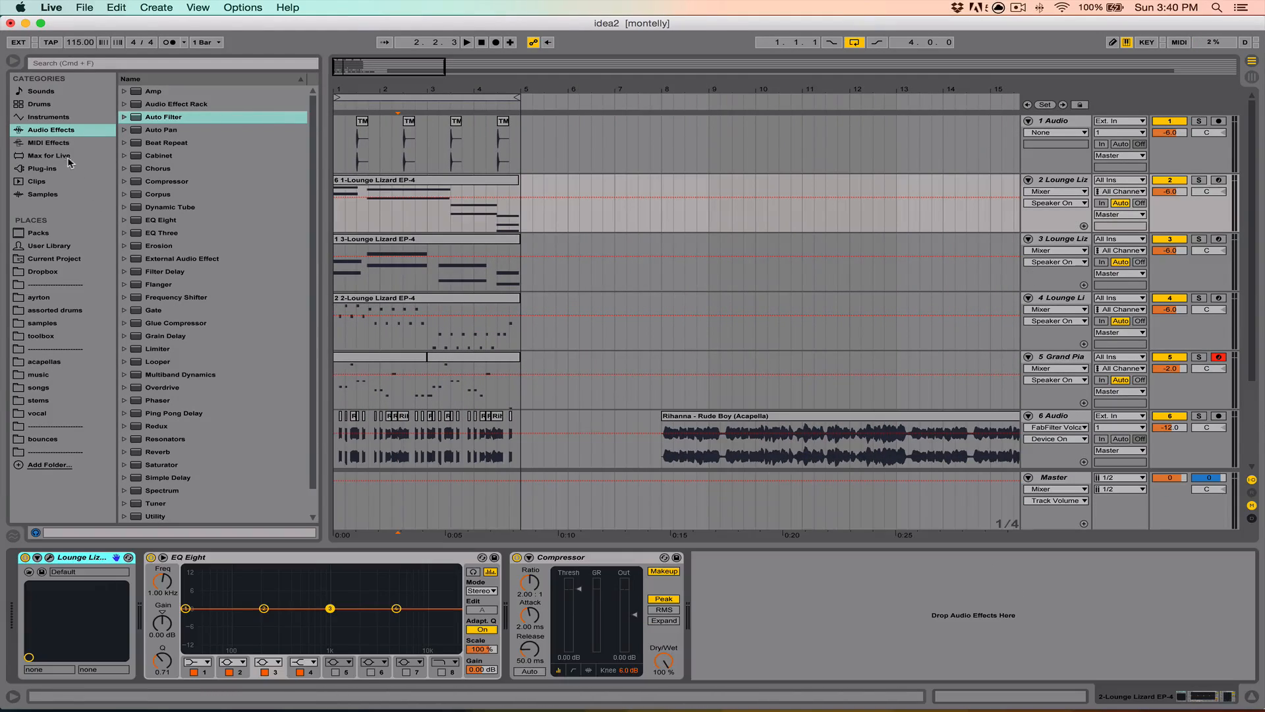
# Expand the Mallets presets under Instrument Rack and load Brushed Bell Hits Bells on the soloed first Lounge Lizard track
pyautogui.click(49, 155)
pyautogui.click(48, 117)
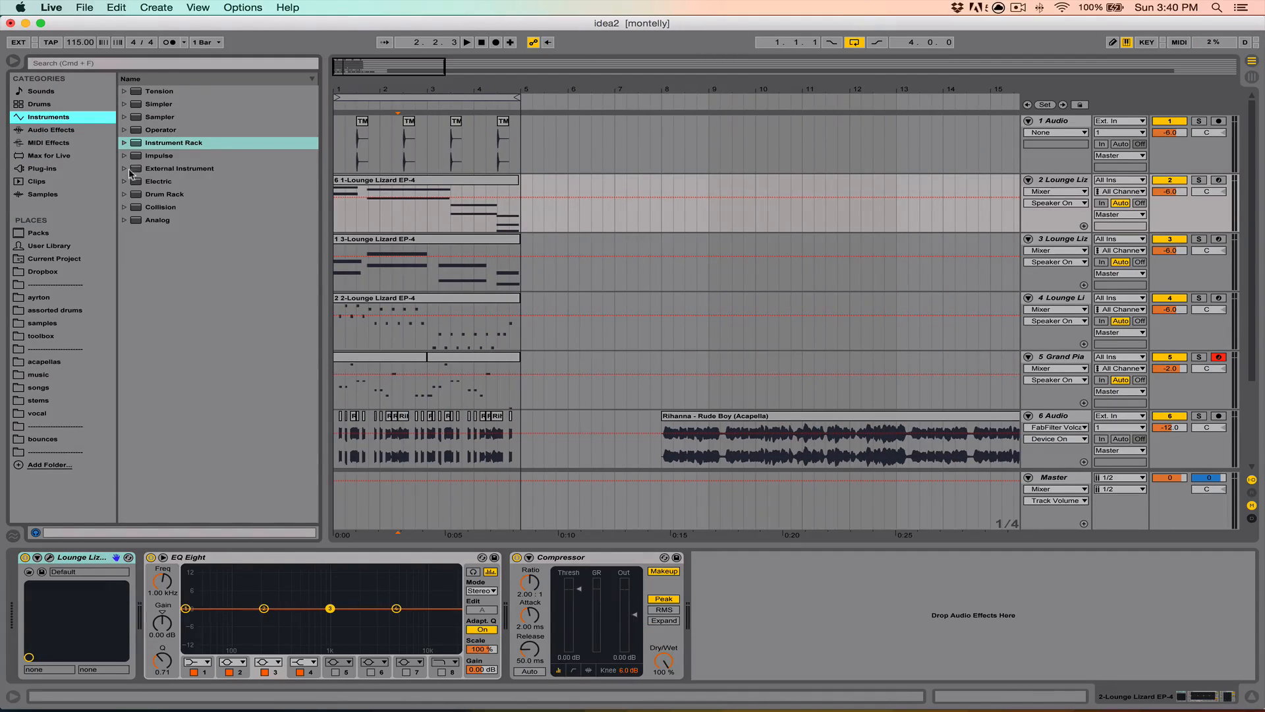
pyautogui.click(124, 144)
pyautogui.click(125, 143)
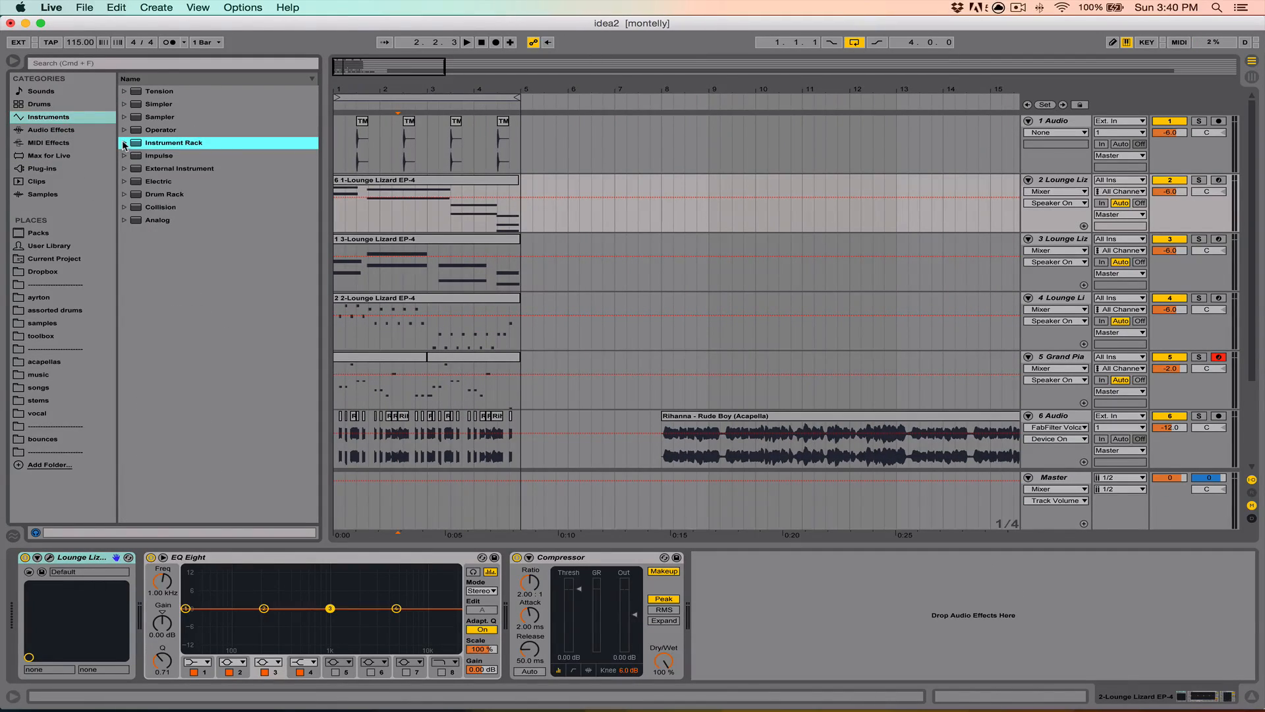
pyautogui.click(124, 144)
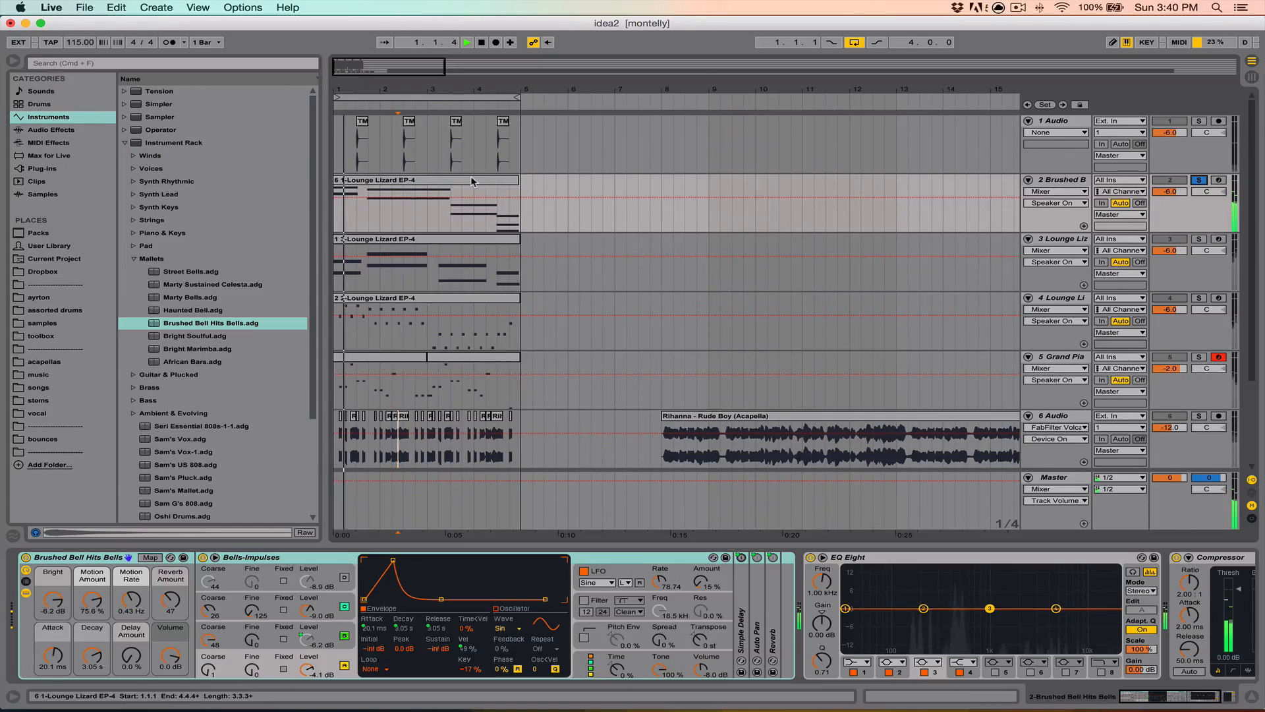
# Stop the playback, undo the instrument swap on the first Lounge Lizard track and clear its solo
pyautogui.press('space')
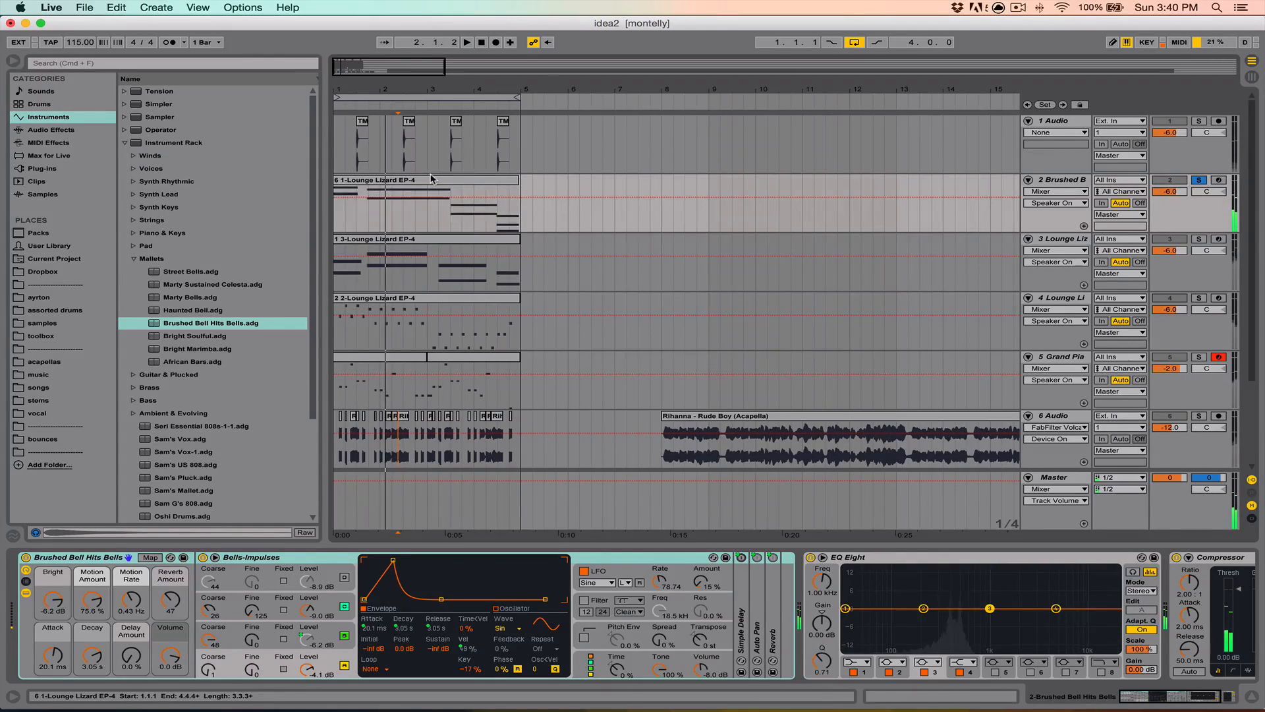
pyautogui.click(472, 180)
pyautogui.press('super+z')
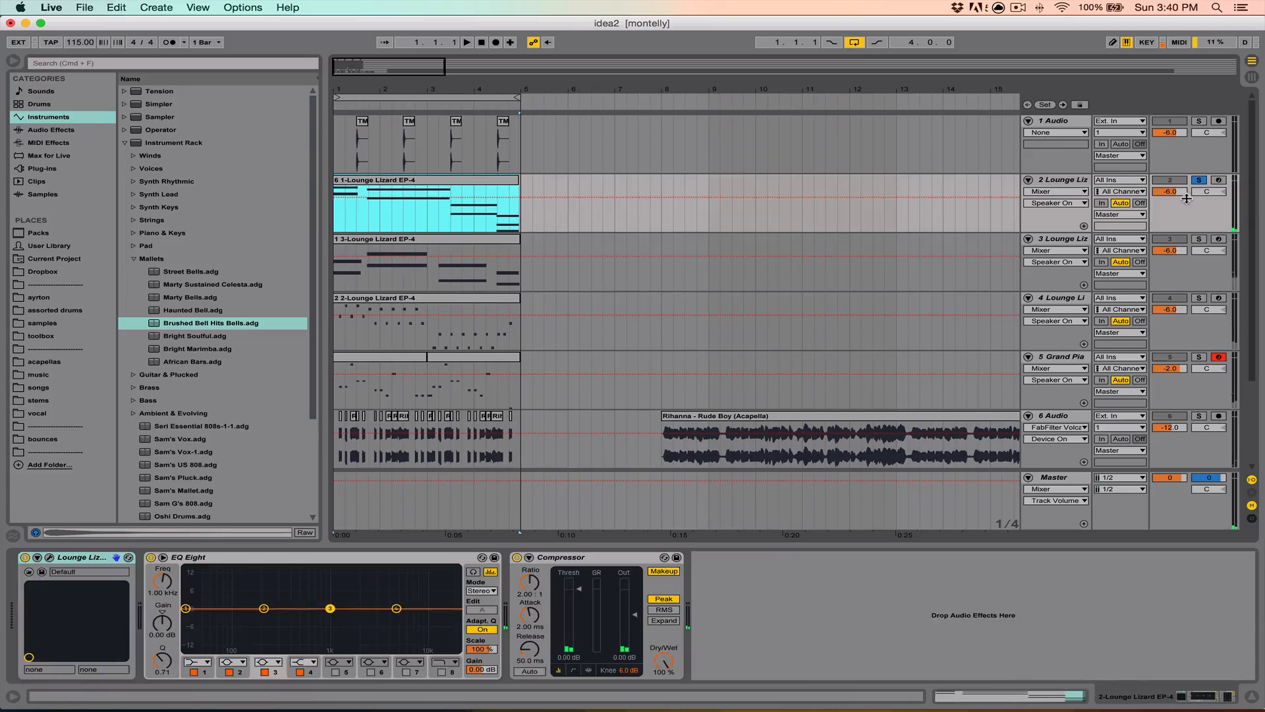
pyautogui.click(1198, 179)
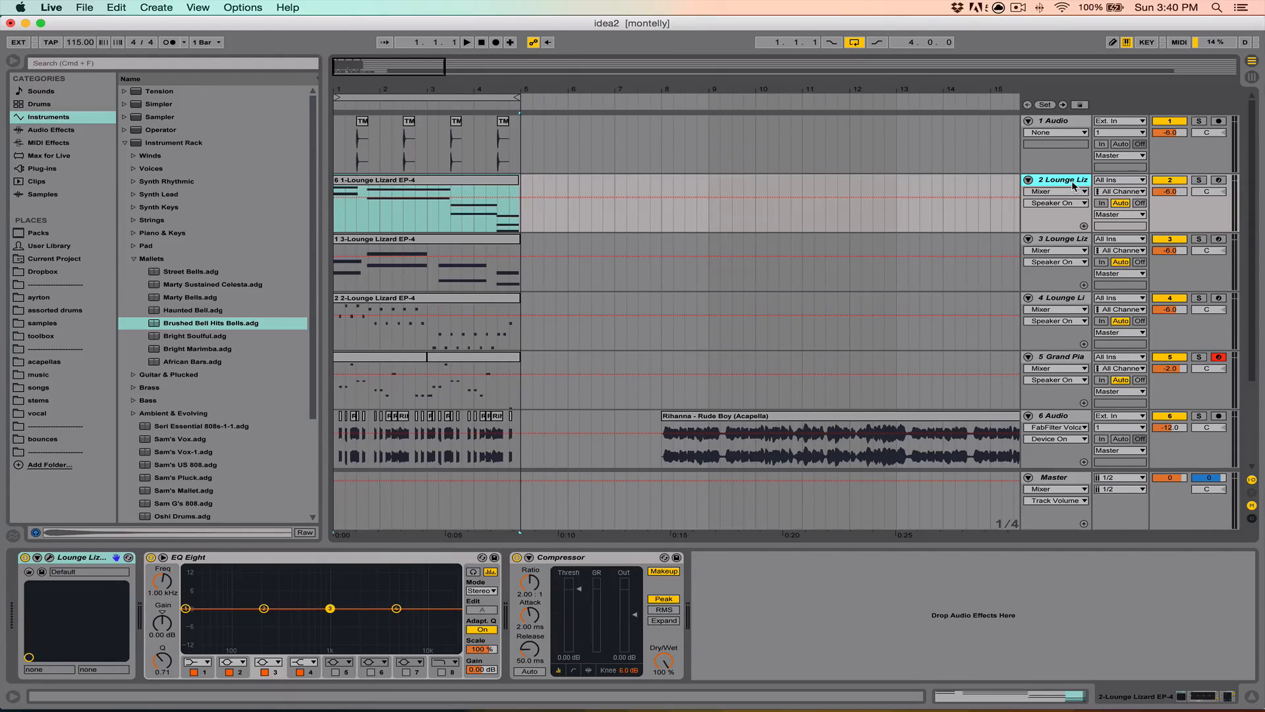
# Insert a MIDI track below the first Lounge Lizard track, load Brushed Bell Hits Bells on it and arm it for recording
pyautogui.press('super+shift+t')
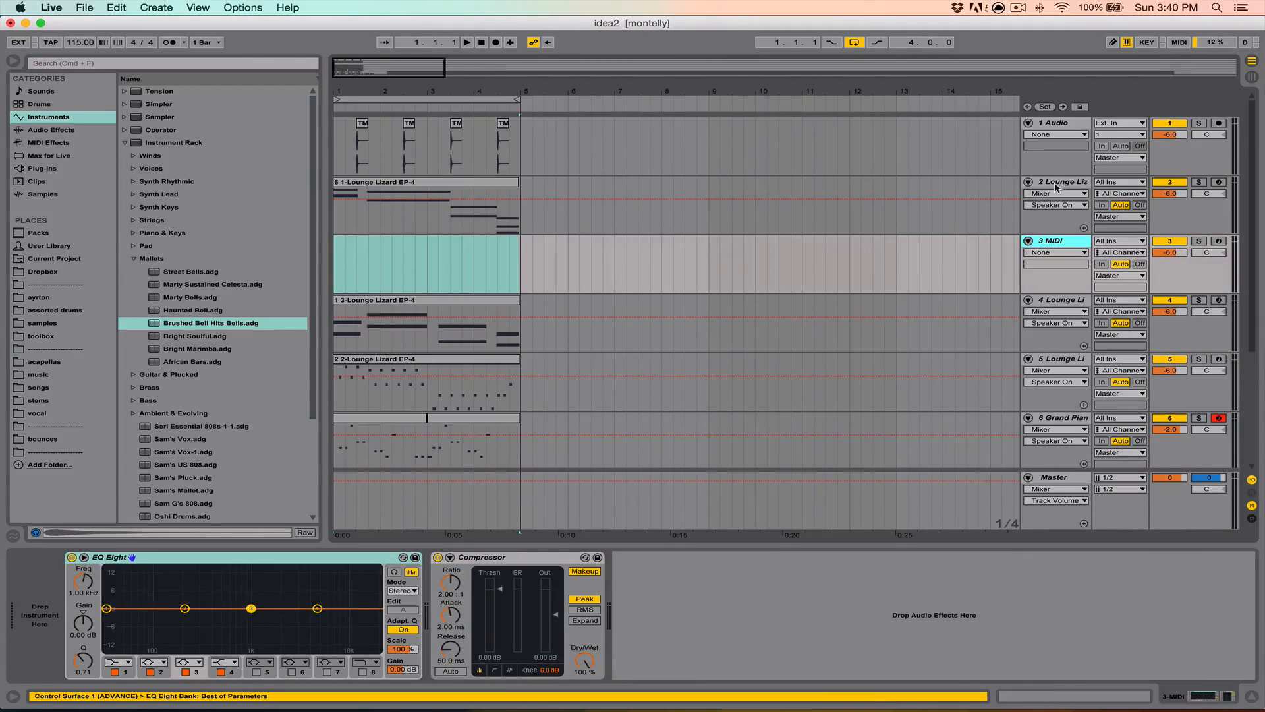
pyautogui.moveTo(162, 325)
pyautogui.mouseDown()
pyautogui.moveTo(400, 290)
pyautogui.moveTo(459, 261)
pyautogui.mouseUp()
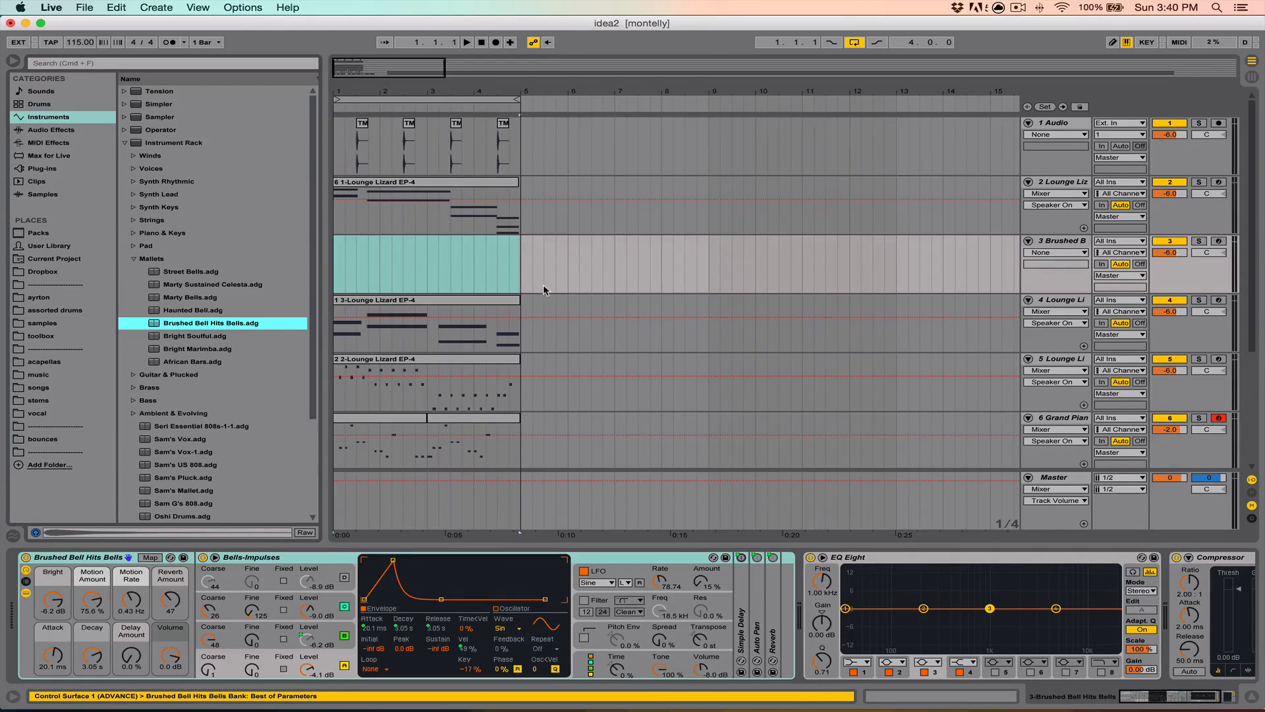
pyautogui.click(1198, 241)
pyautogui.click(1203, 242)
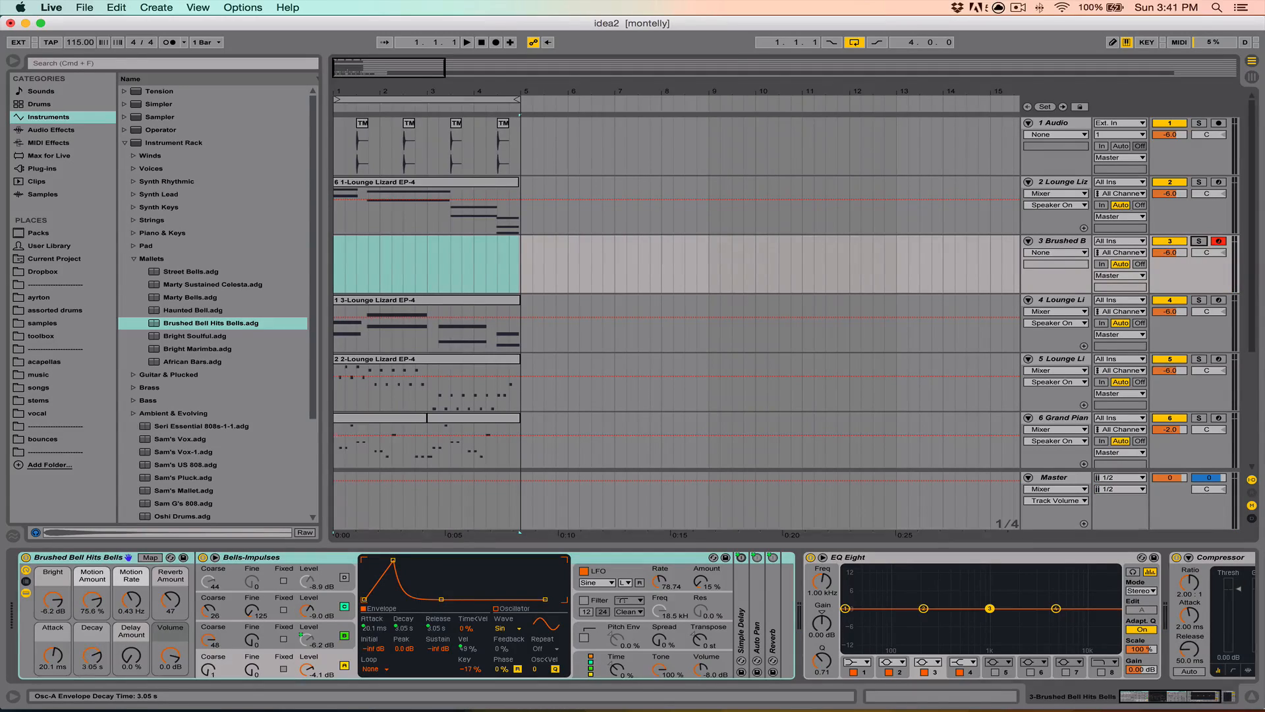
# Set the Brushed Bell rack's Decay to 489 ms, Volume to 6.0 dB, Motion Amount to 50.4 % and Attack to 0.00 ms
pyautogui.moveTo(92, 654); pyautogui.dragTo(92, 659)
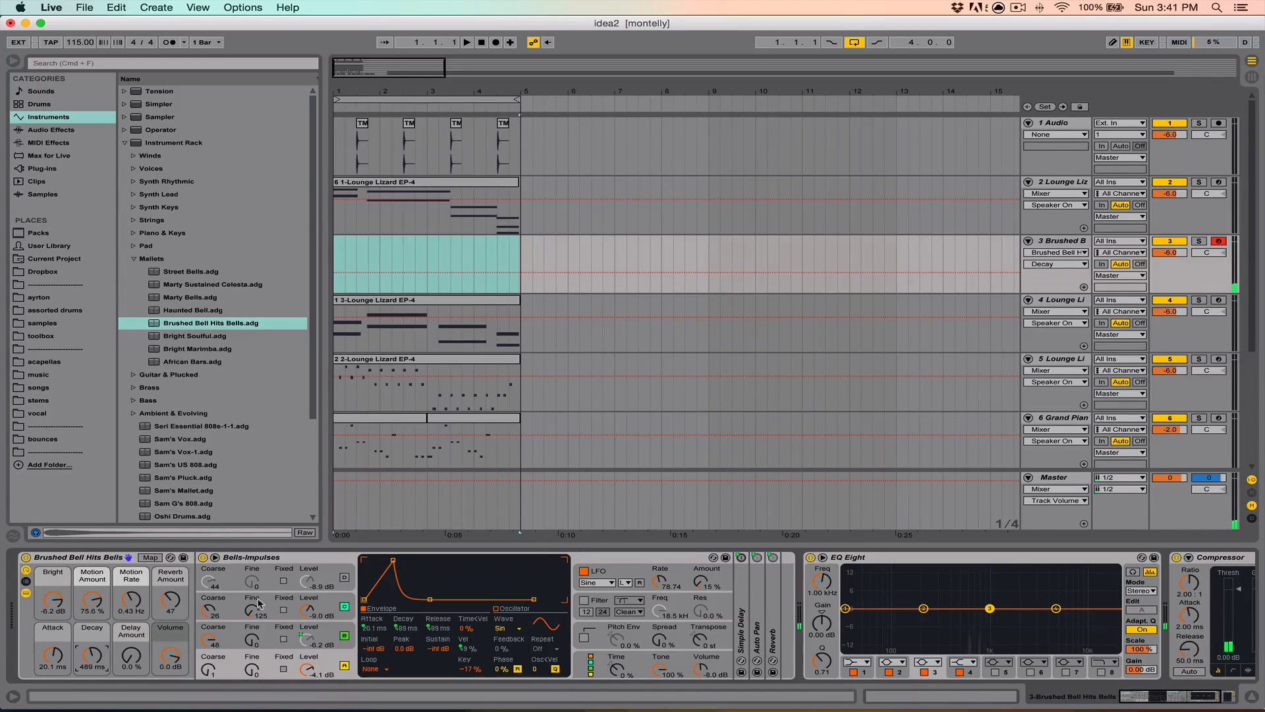
pyautogui.moveTo(175, 657); pyautogui.dragTo(175, 652)
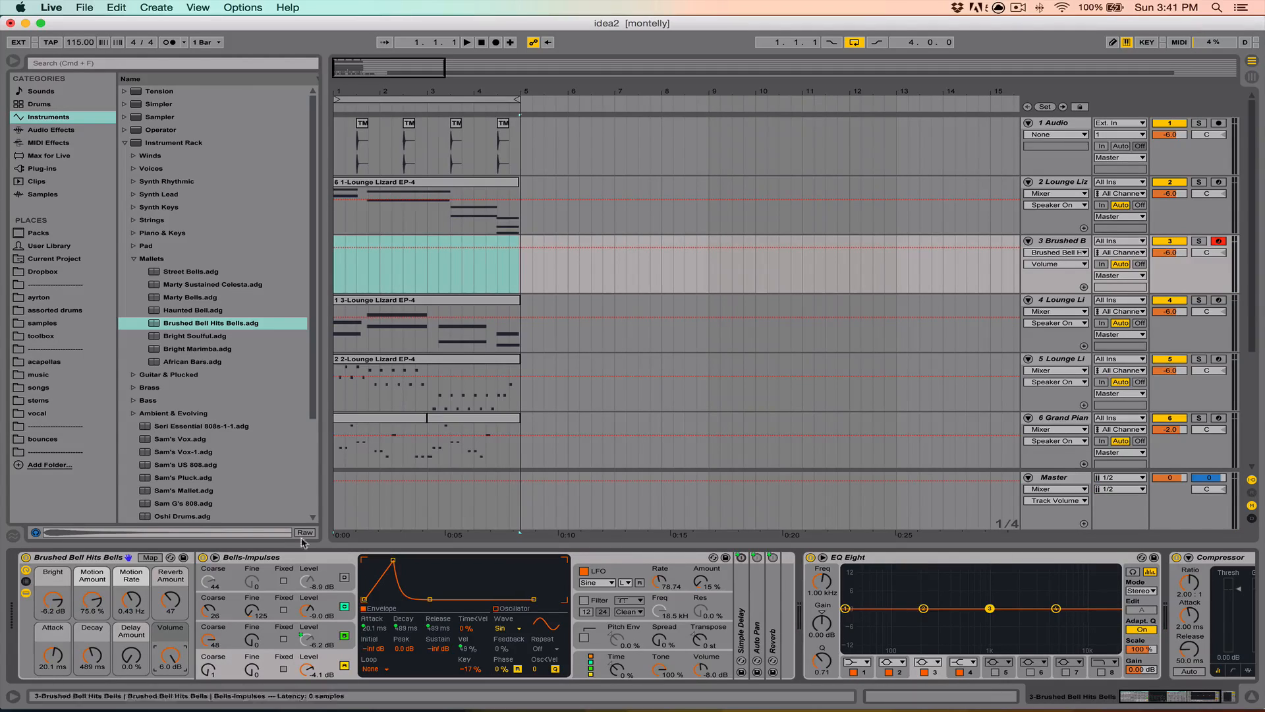
pyautogui.click(334, 267)
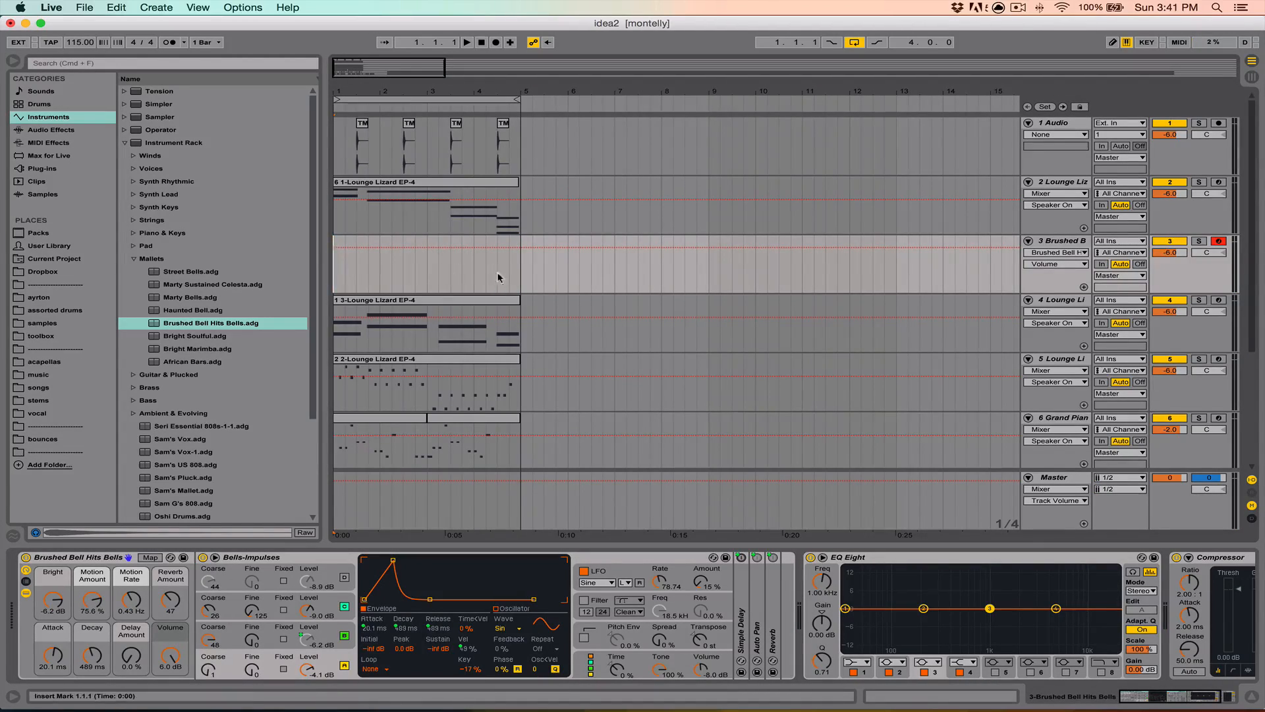
pyautogui.moveTo(519, 266); pyautogui.dragTo(254, 264)
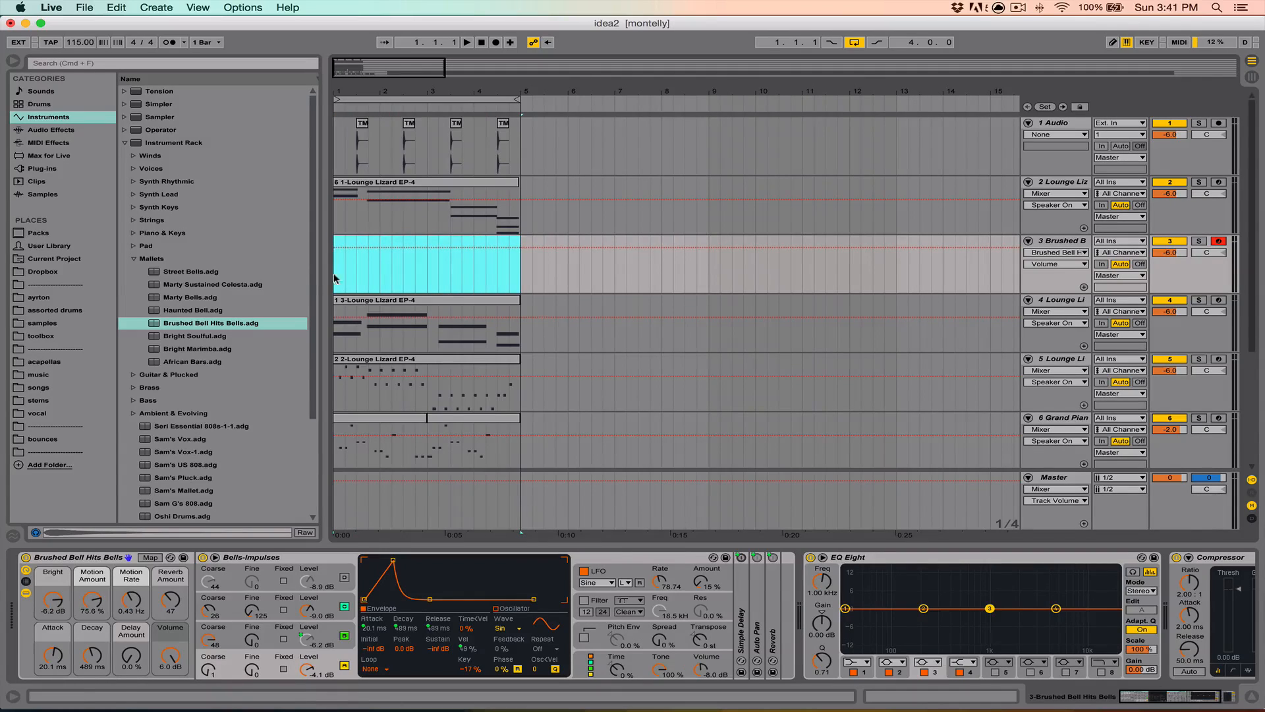
pyautogui.click(391, 277)
pyautogui.moveTo(519, 269); pyautogui.dragTo(313, 278)
pyautogui.moveTo(92, 598); pyautogui.dragTo(53, 685)
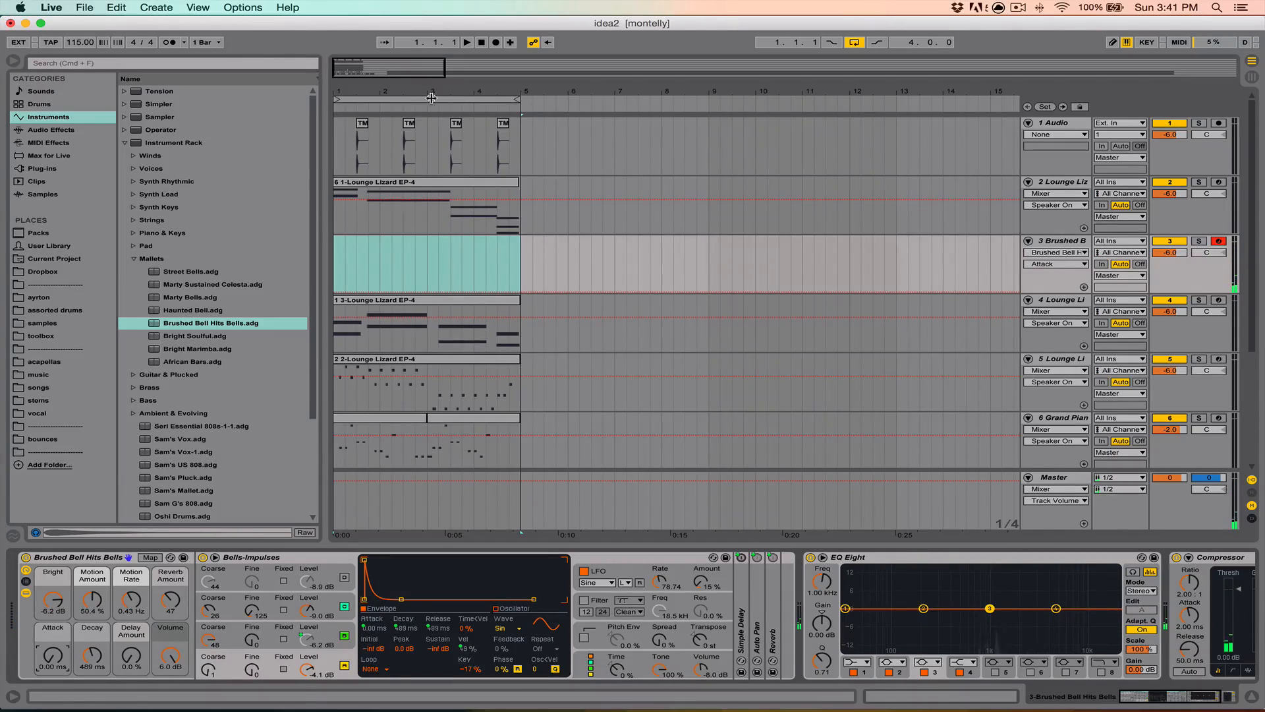
# Copy the first Lounge Lizard track's clip onto the Brushed Bell track and open its notes for editing
pyautogui.moveTo(361, 182); pyautogui.dragTo(361, 241)
pyautogui.doubleClick(361, 241)
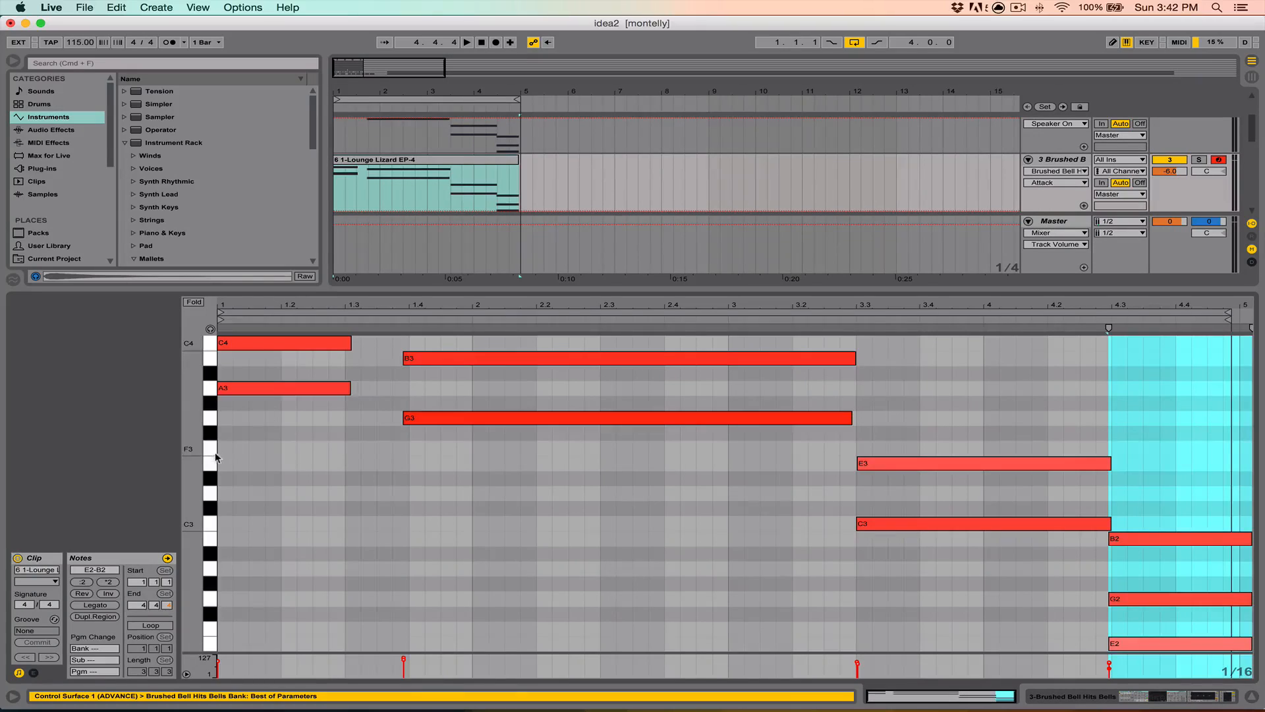
# Shorten the opening A3 and C4 notes of the Brushed Bell clip to one sixteenth and play them back
pyautogui.moveTo(216, 454); pyautogui.dragTo(305, 340)
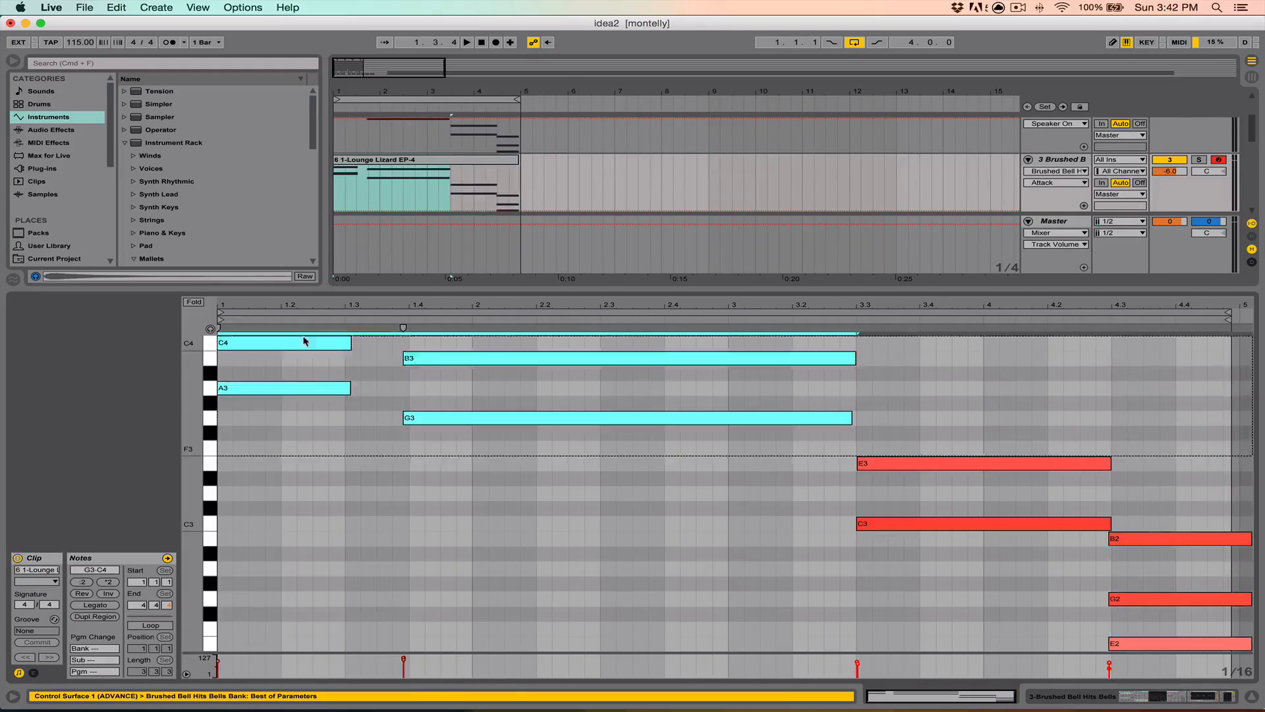
pyautogui.click(311, 431)
pyautogui.click(272, 388)
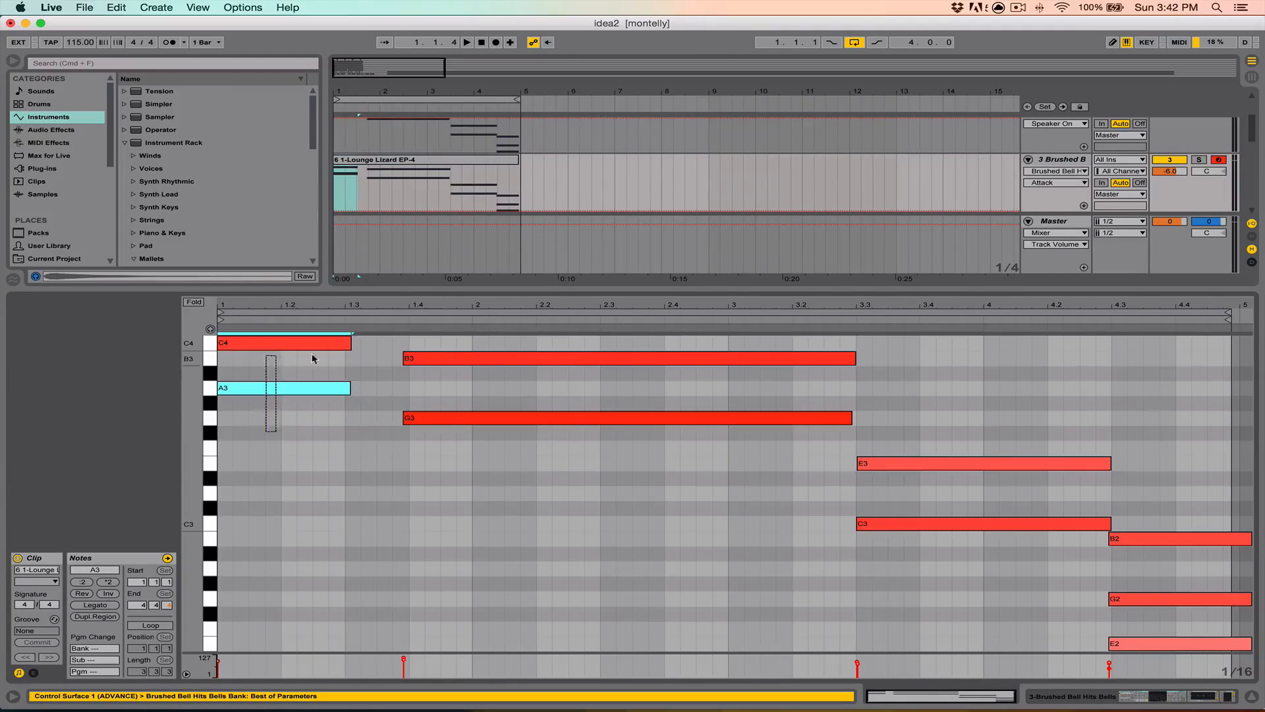
pyautogui.doubleClick(257, 432)
pyautogui.doubleClick(257, 431)
pyautogui.click(270, 388)
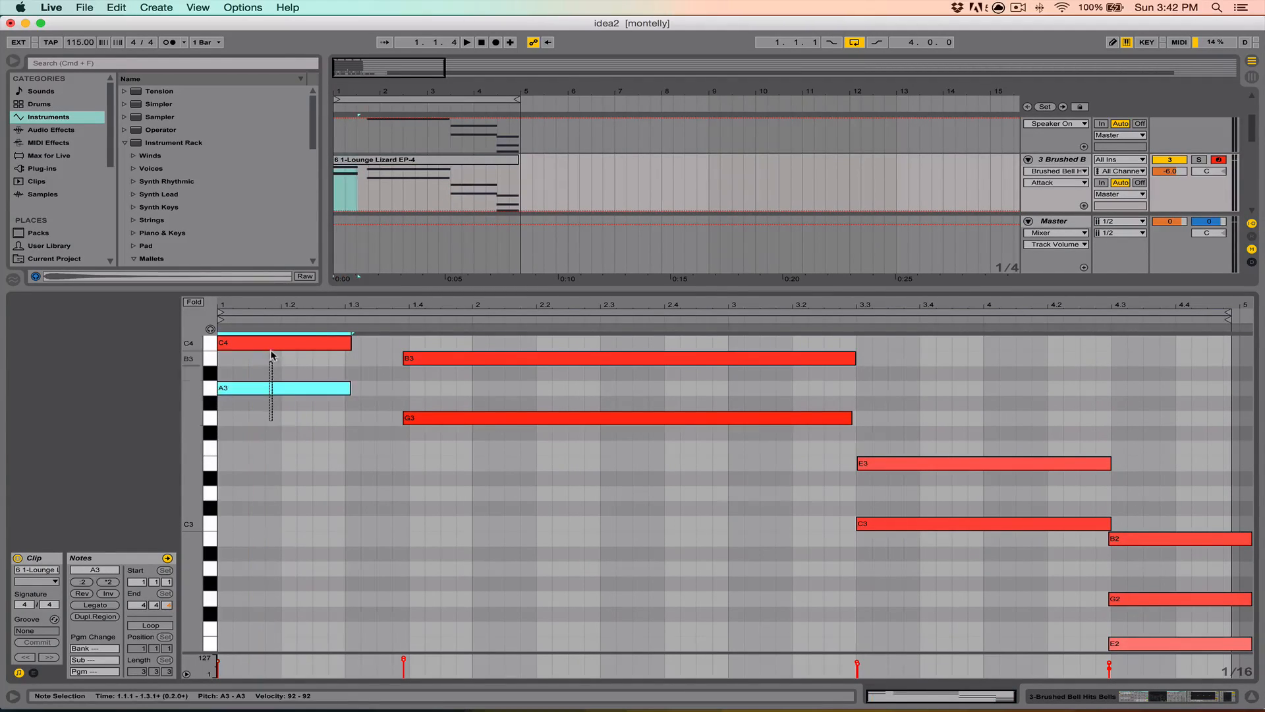
pyautogui.keyDown('shift'); pyautogui.click(275, 342); pyautogui.keyUp('shift')
pyautogui.moveTo(350, 342); pyautogui.dragTo(231, 343)
pyautogui.press('space')
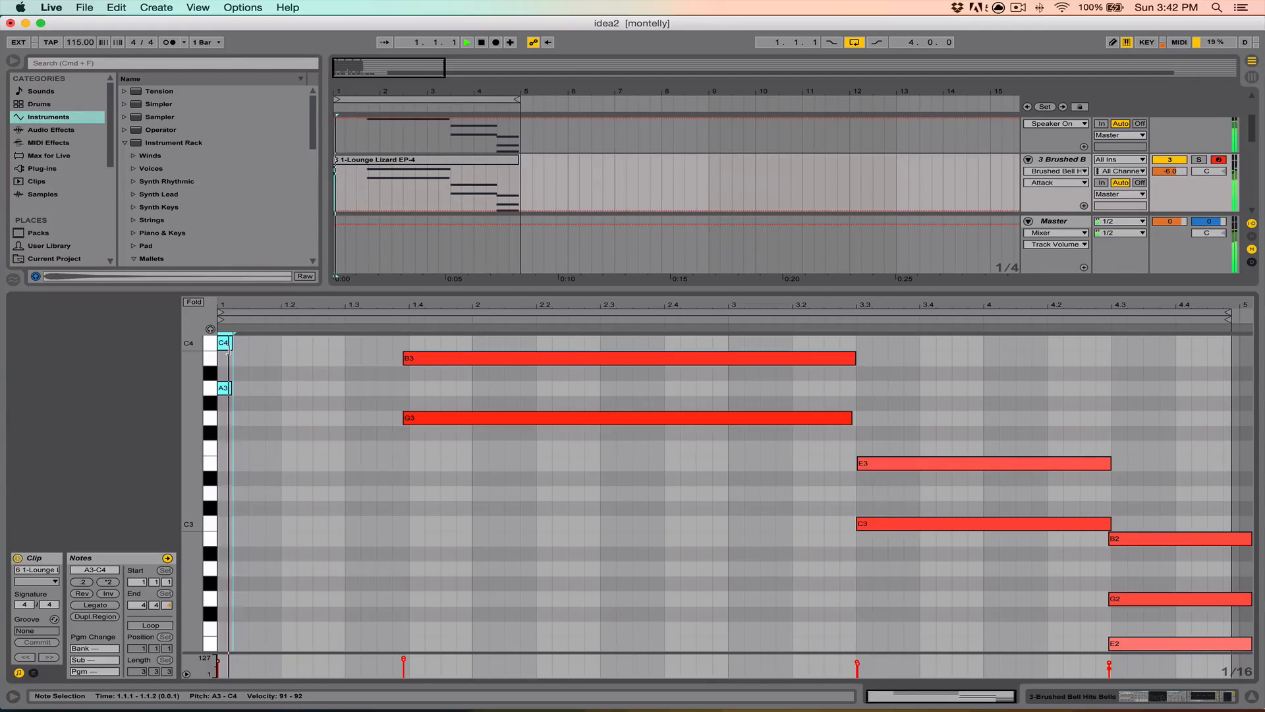
pyautogui.press('space')
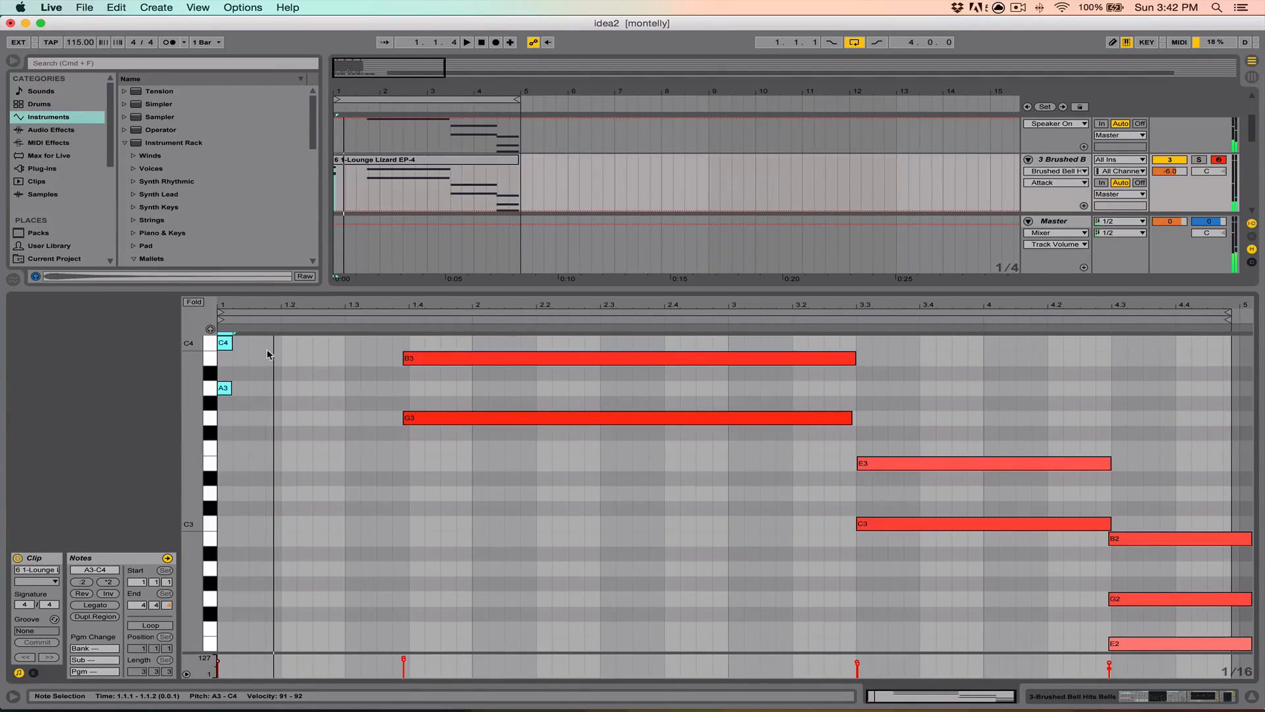
# Paste the short A3–C4 chord at 1.1.4, duplicate the pair of chords and start the duplicate at 1.3
pyautogui.press('super+v')
pyautogui.click(224, 342)
pyautogui.press('space')
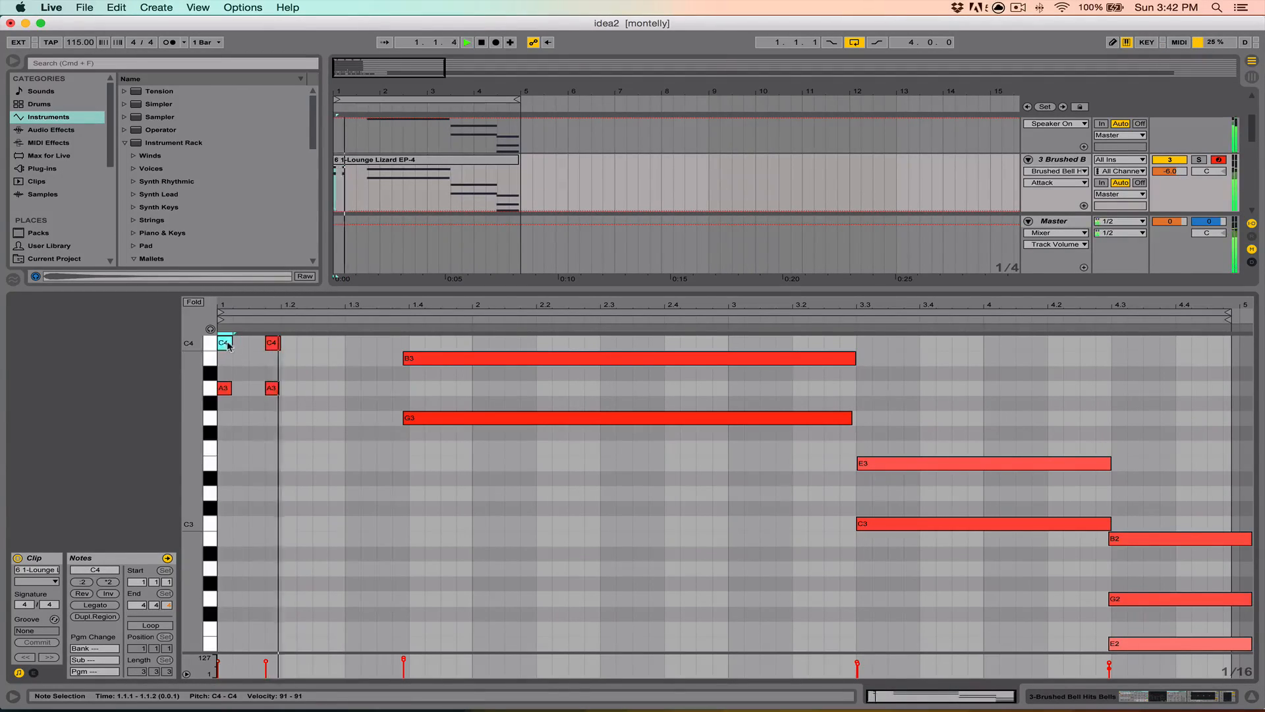
pyautogui.moveTo(286, 340); pyautogui.dragTo(214, 337)
pyautogui.press('super+d')
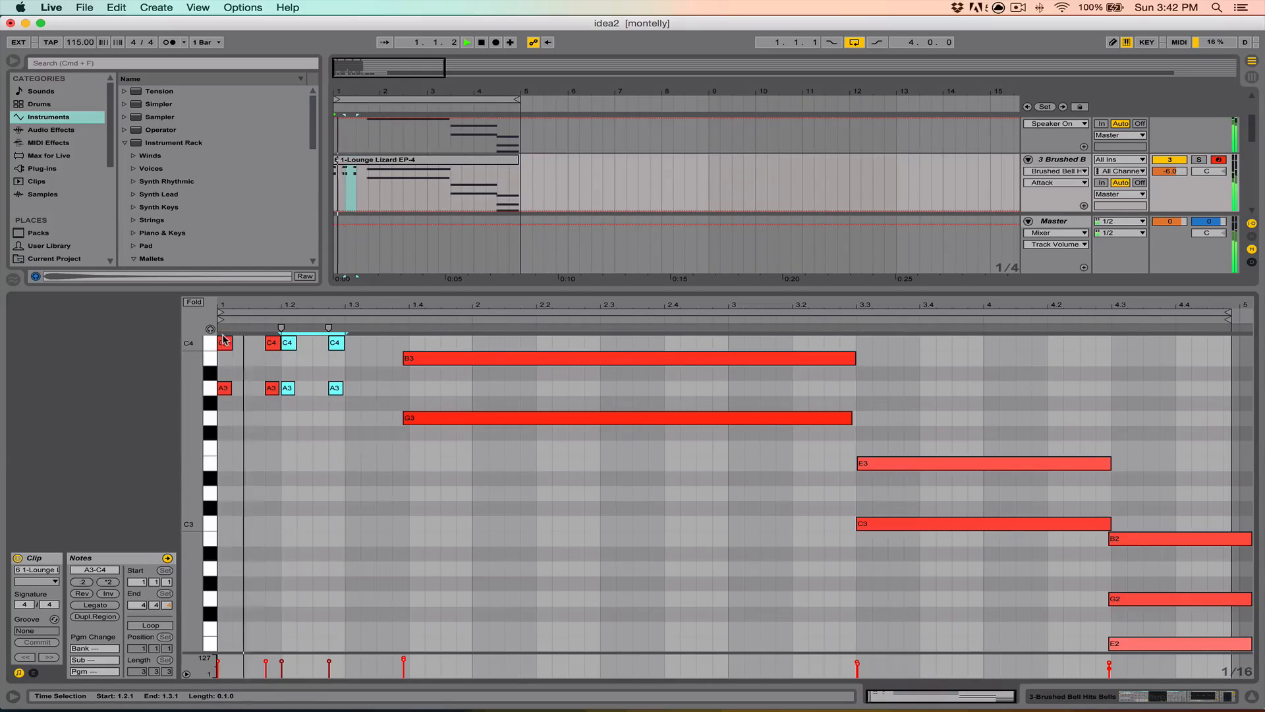
pyautogui.moveTo(286, 344); pyautogui.dragTo(349, 345)
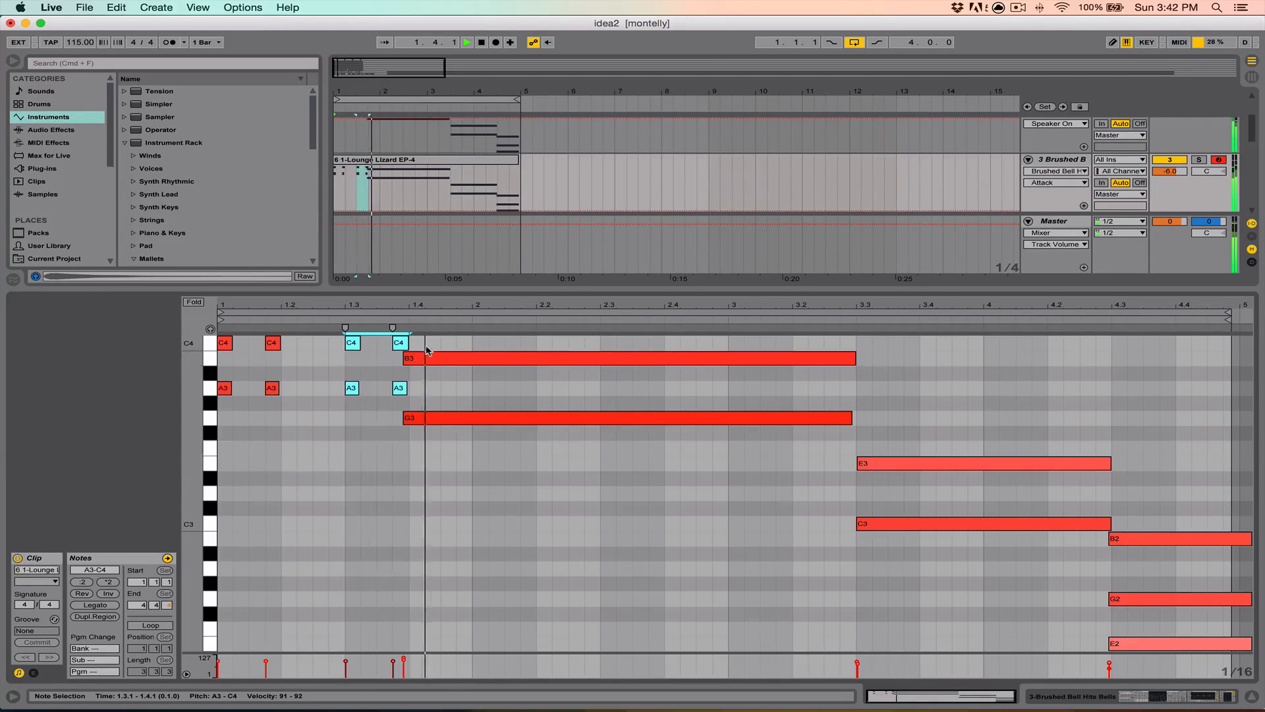
# Delete the A3–C4 chord at 1.3.4, then start the G3–B3 chord there and shorten it to one sixteenth
pyautogui.doubleClick(402, 344)
pyautogui.doubleClick(400, 388)
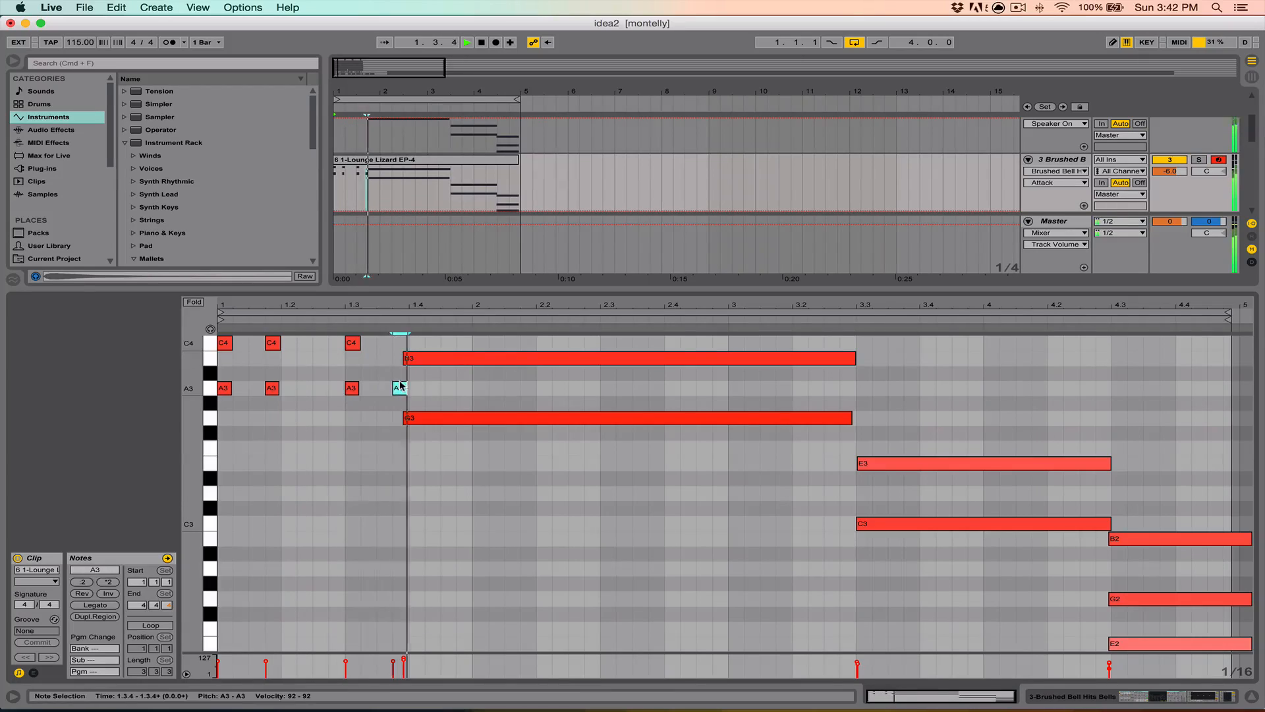
pyautogui.moveTo(400, 340); pyautogui.dragTo(407, 417)
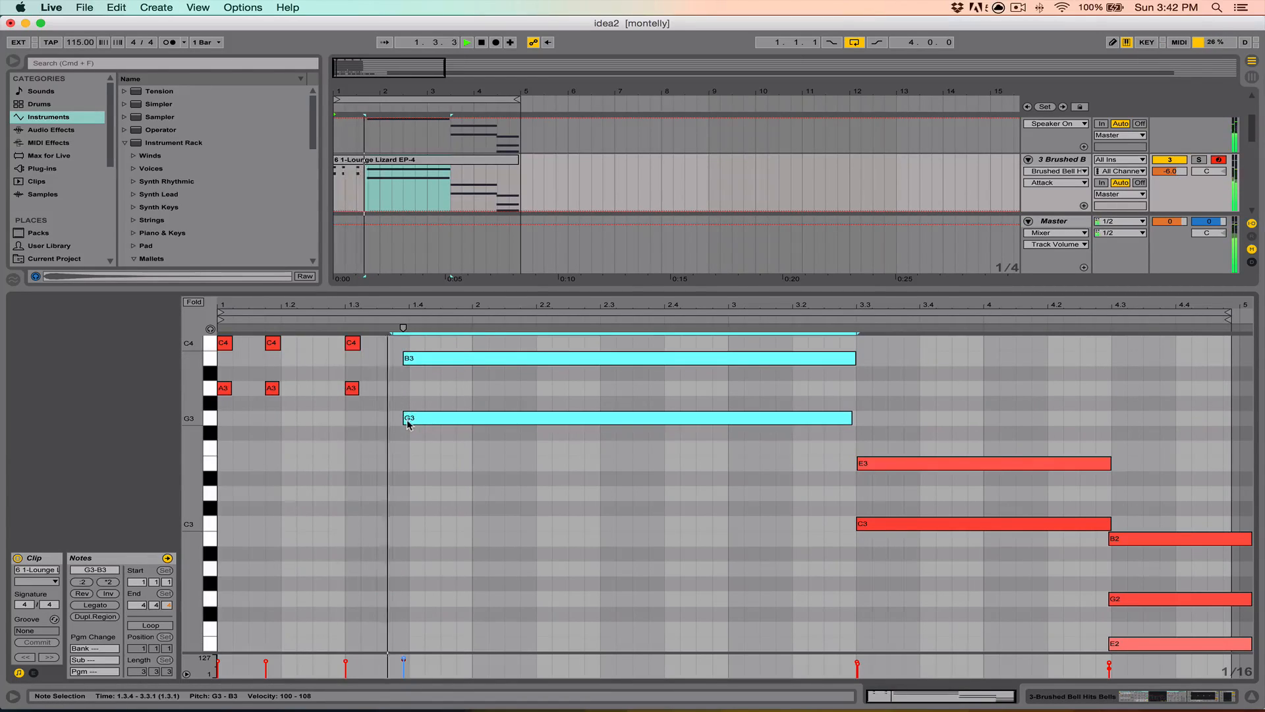
pyautogui.moveTo(405, 416); pyautogui.dragTo(393, 417)
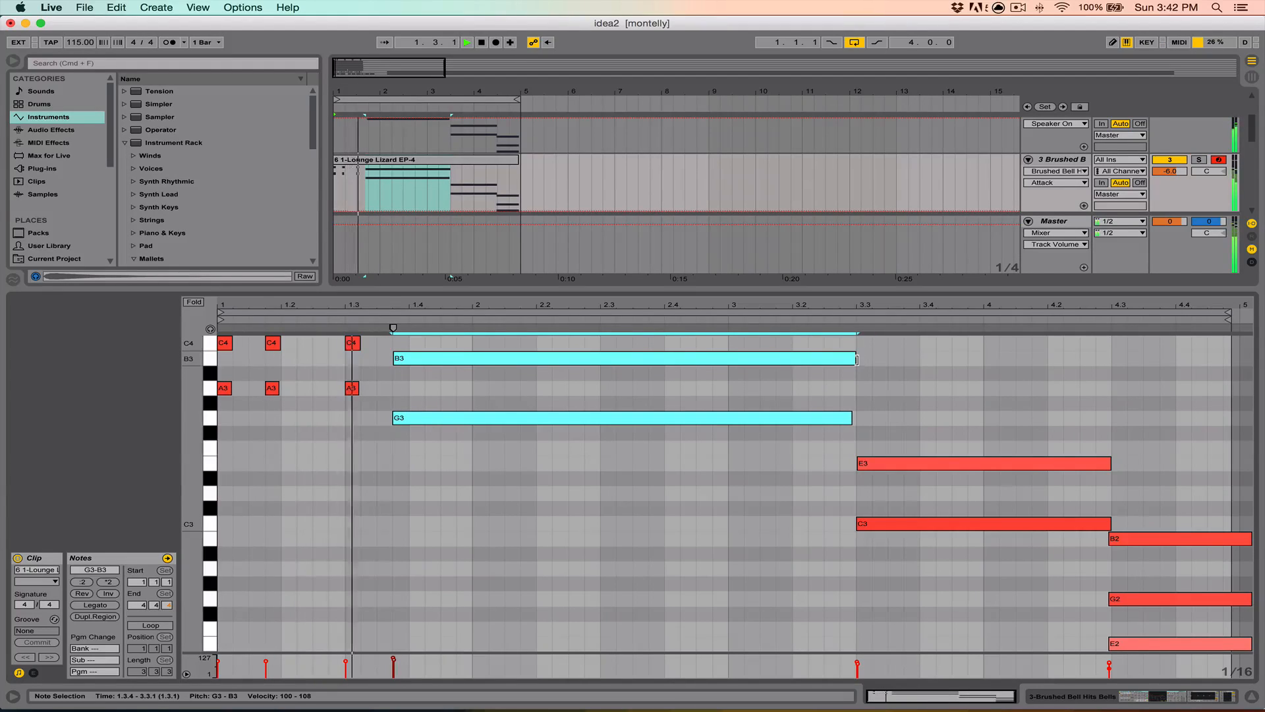
pyautogui.moveTo(854, 357); pyautogui.dragTo(413, 372)
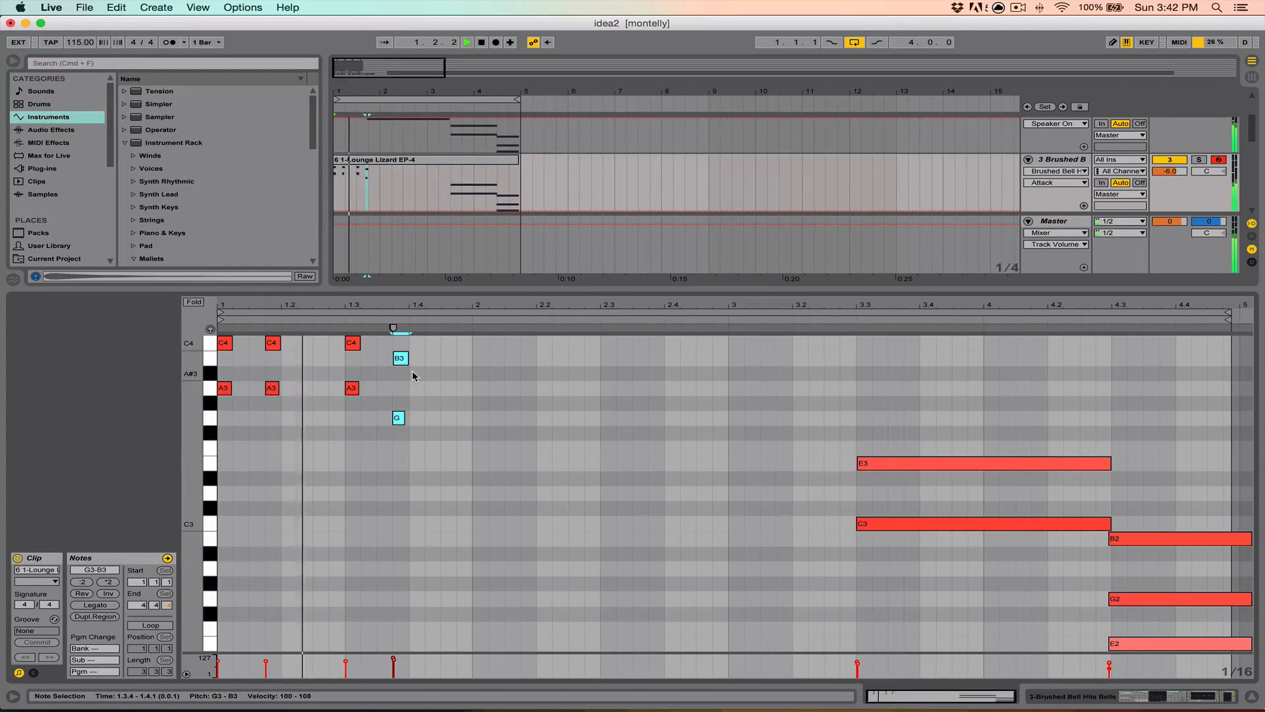
# Paste the shortened G3–B3 chord at the start of bar 2
pyautogui.click(473, 410)
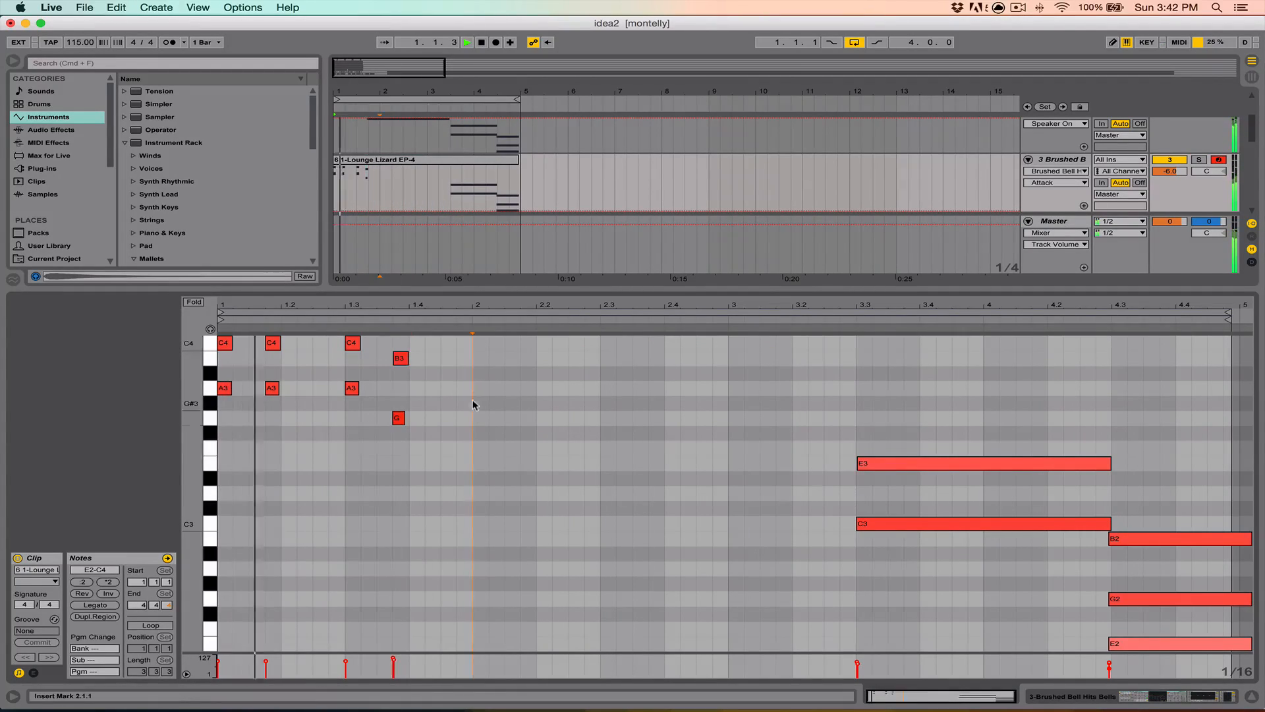
pyautogui.press('super+v')
pyautogui.scroll(2, 949, 138)
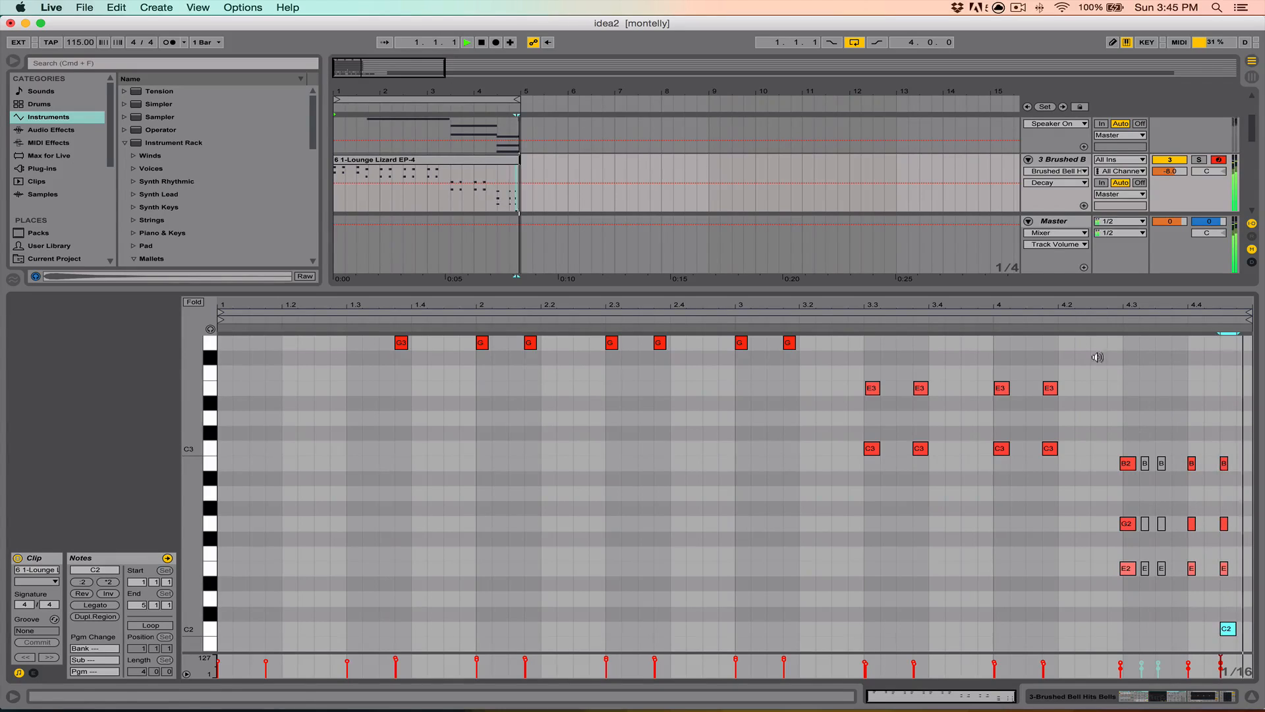
# Replace the C2 note at 4.4.3 with a D3 note, raise it to E3 and audition the ending
pyautogui.doubleClick(1226, 628)
pyautogui.doubleClick(1221, 418)
pyautogui.click(1094, 318)
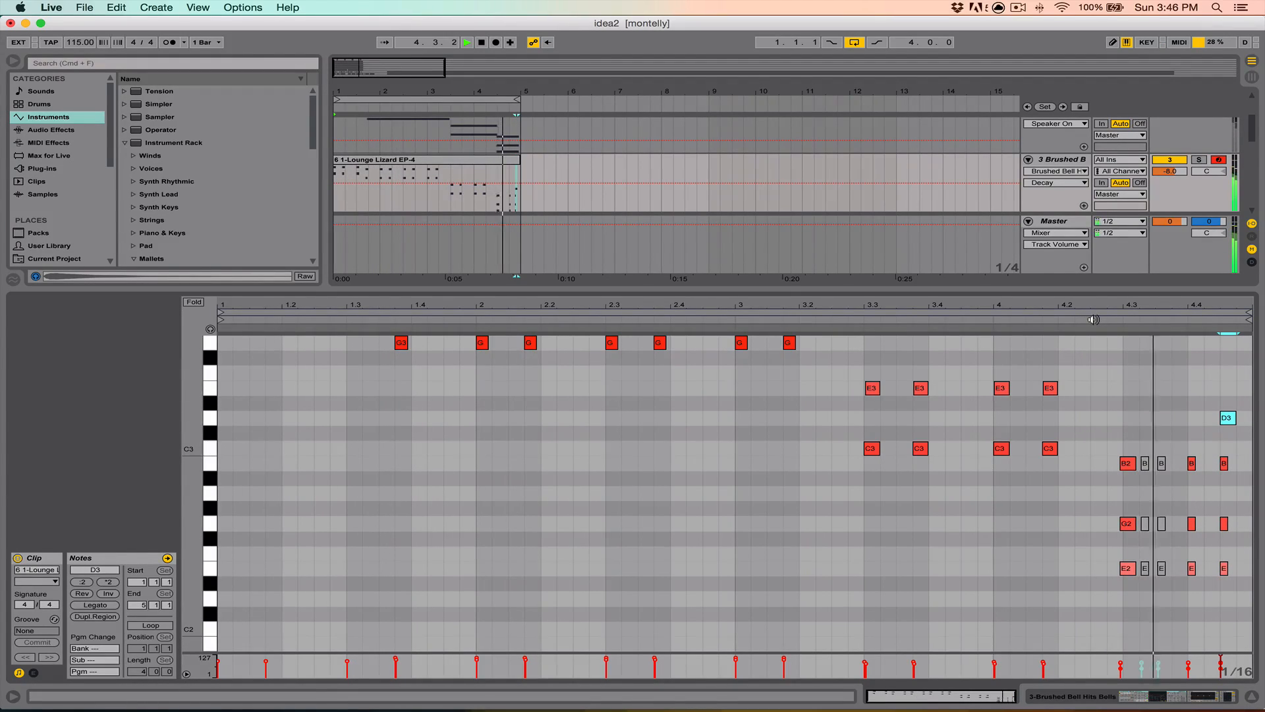
pyautogui.moveTo(1228, 419); pyautogui.dragTo(1227, 389)
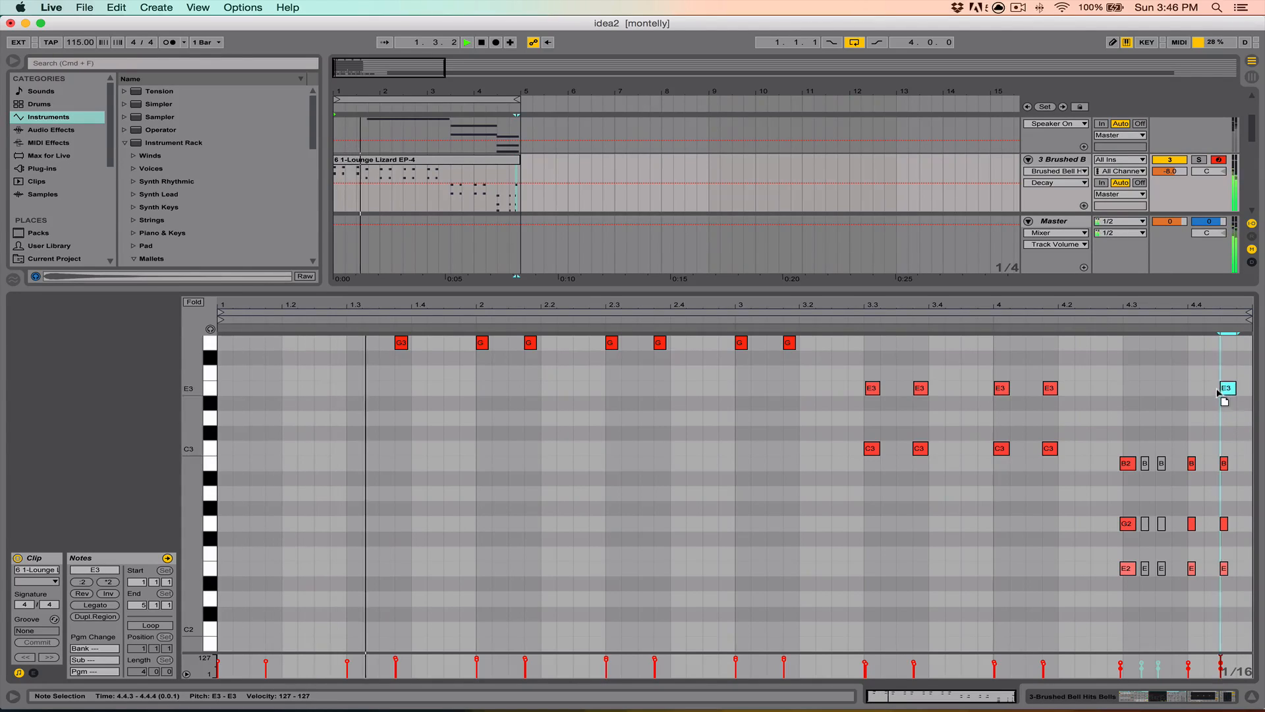
pyautogui.click(1105, 321)
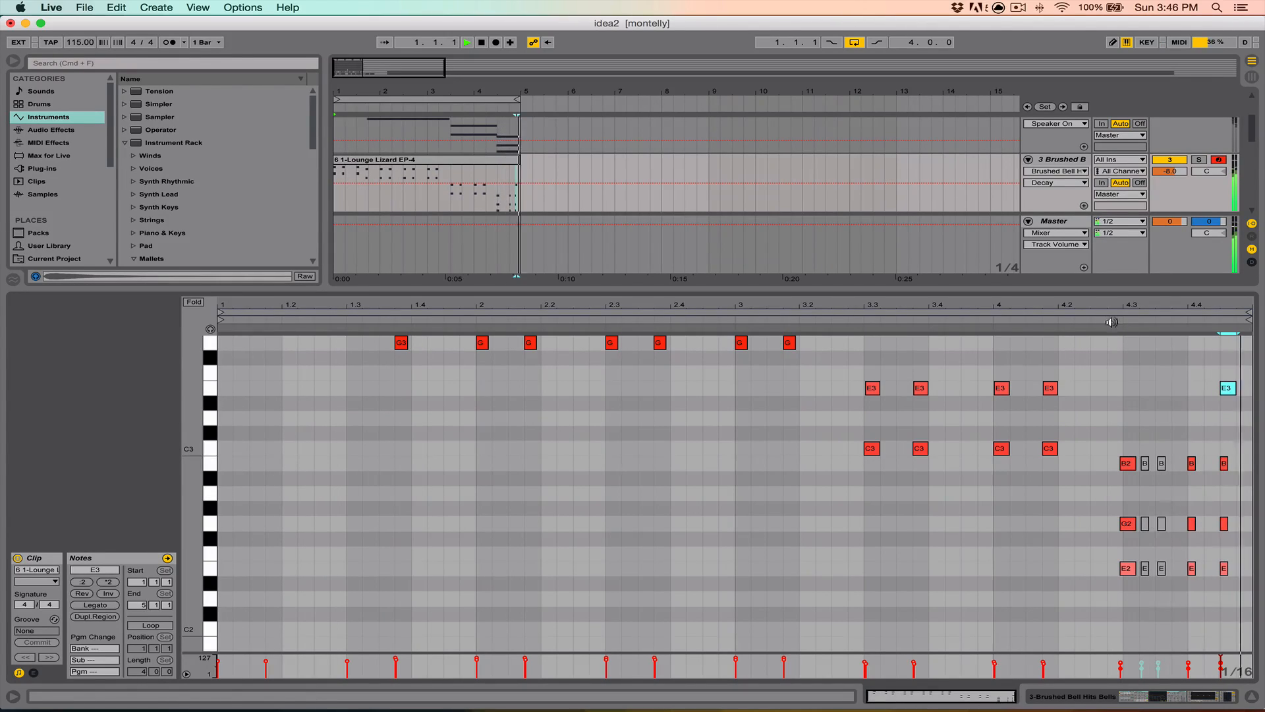
# Move the E3 note to 4.4.1, add a D3 note at 4.4.3 and audition the ending
pyautogui.moveTo(1228, 389); pyautogui.dragTo(1196, 390)
pyautogui.doubleClick(1228, 419)
pyautogui.click(1105, 322)
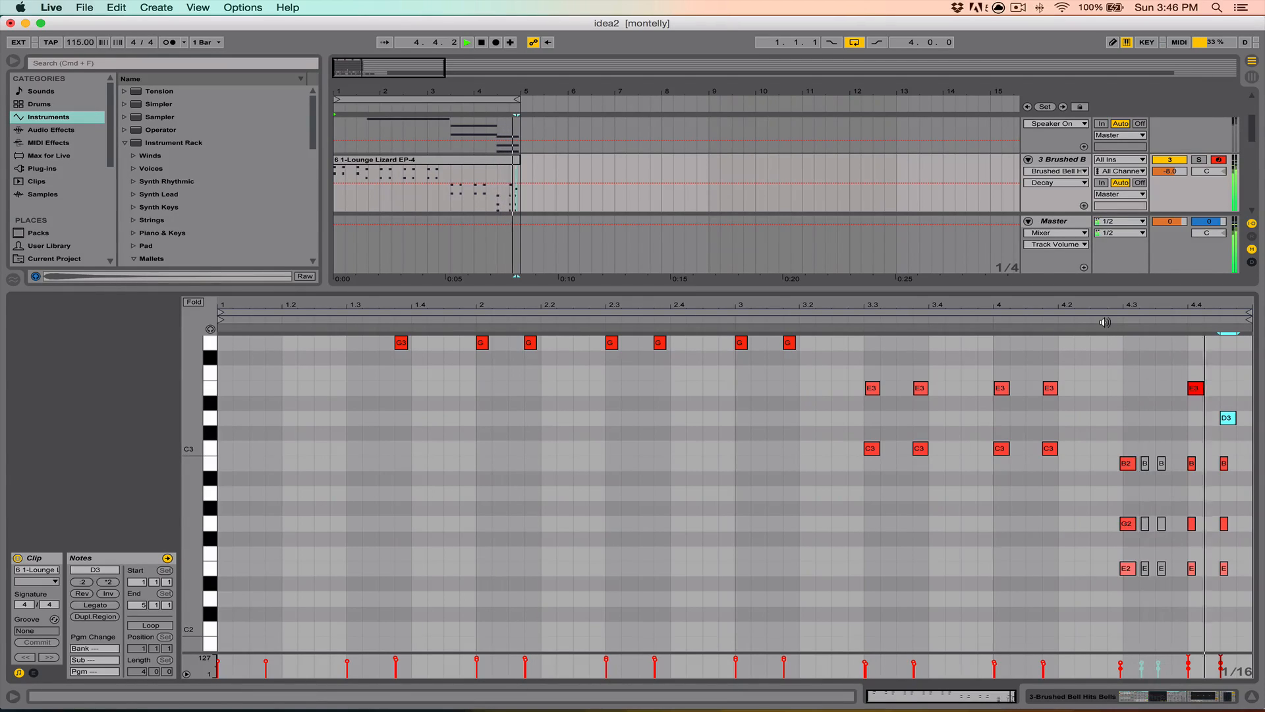
# Return to the full arrangement, activate the 7 Audio vocal track and set the Brushed Bell track's volume to -16.0 dB
pyautogui.click(1251, 696)
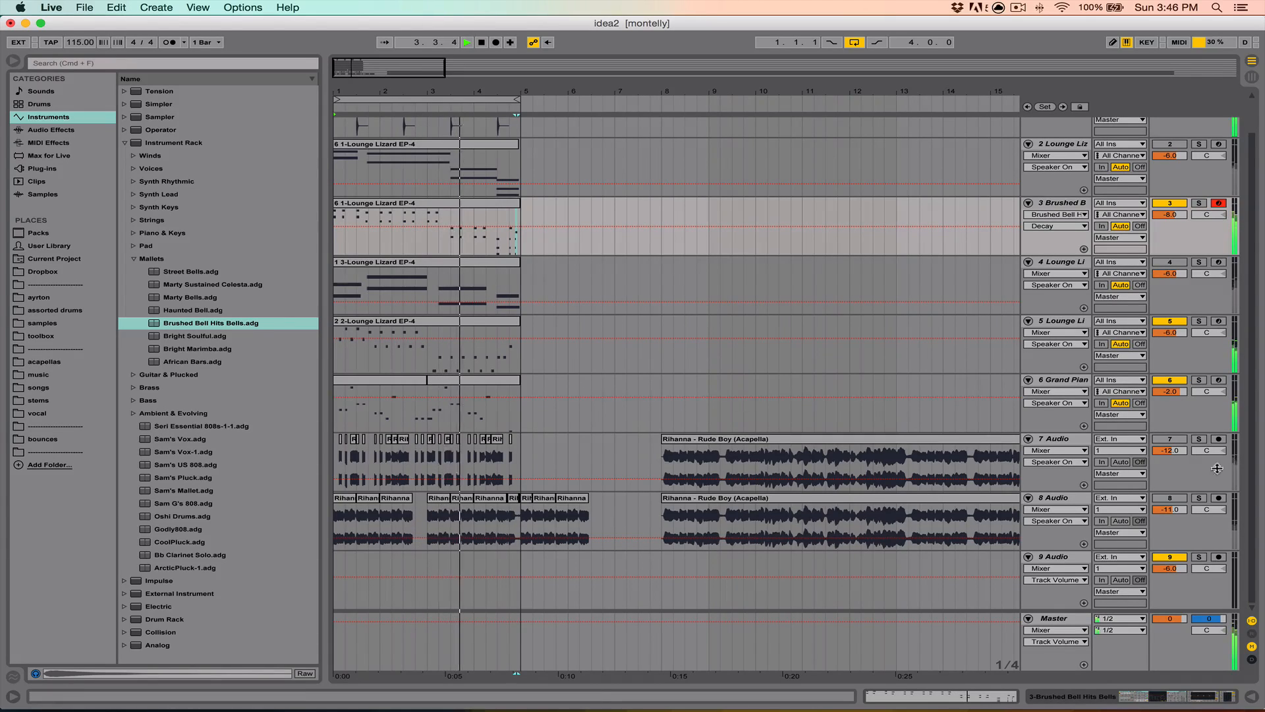
pyautogui.click(1170, 439)
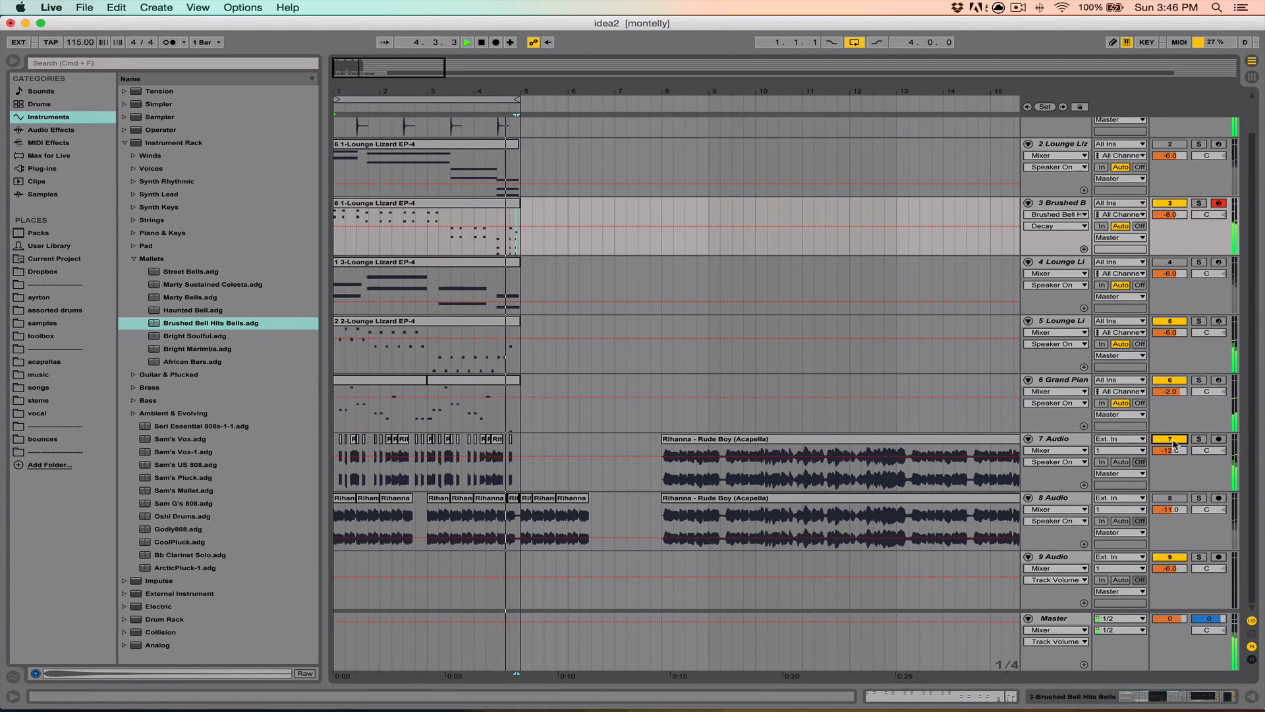
pyautogui.moveTo(1170, 214); pyautogui.dragTo(1175, 216)
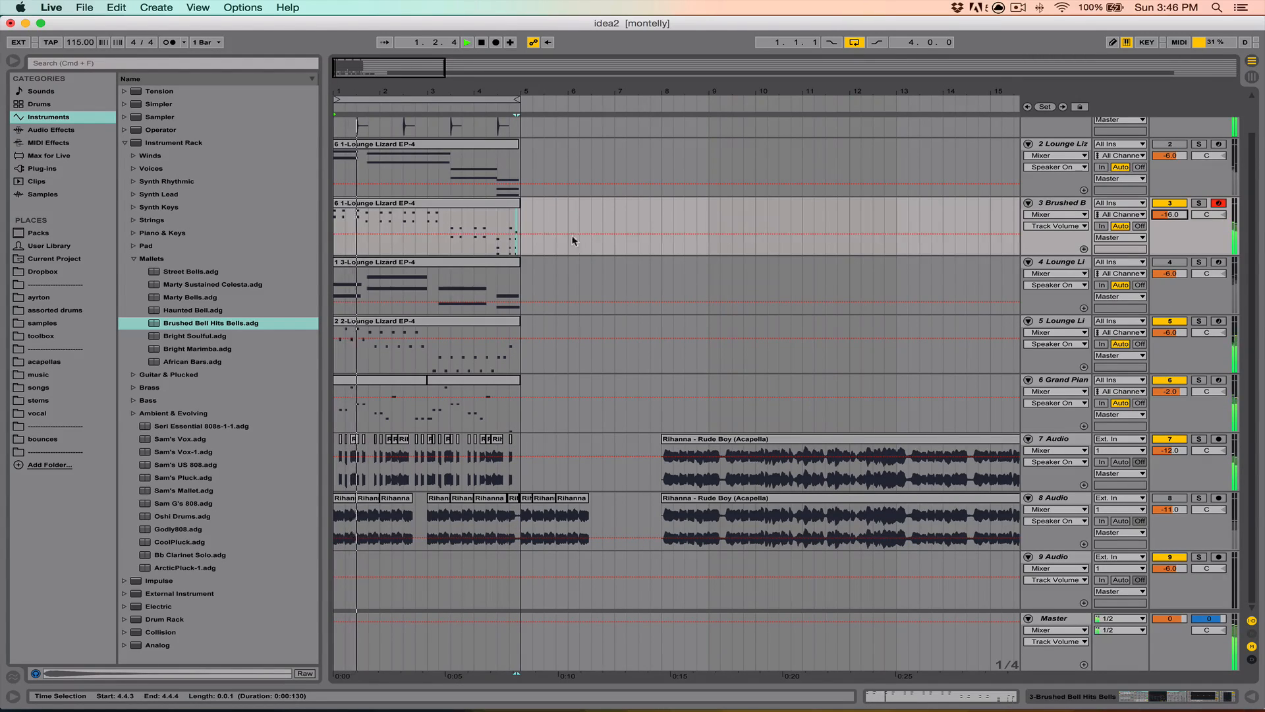
# Remove the E3 and D3 notes from the Brushed Bell clip's last beat and copy the E2–G2–B2 chord to 4.3.4
pyautogui.click(507, 204)
pyautogui.doubleClick(507, 204)
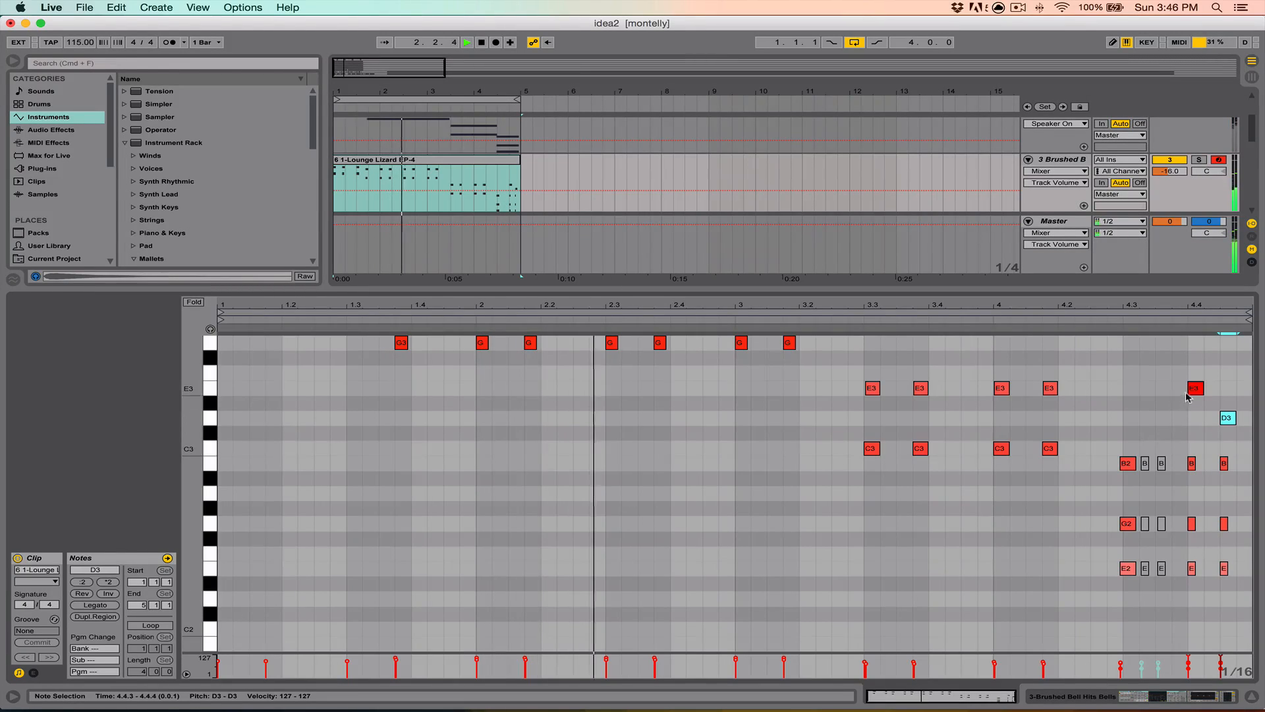
pyautogui.click(1231, 420)
pyautogui.press('Delete')
pyautogui.moveTo(1121, 446); pyautogui.dragTo(1173, 569)
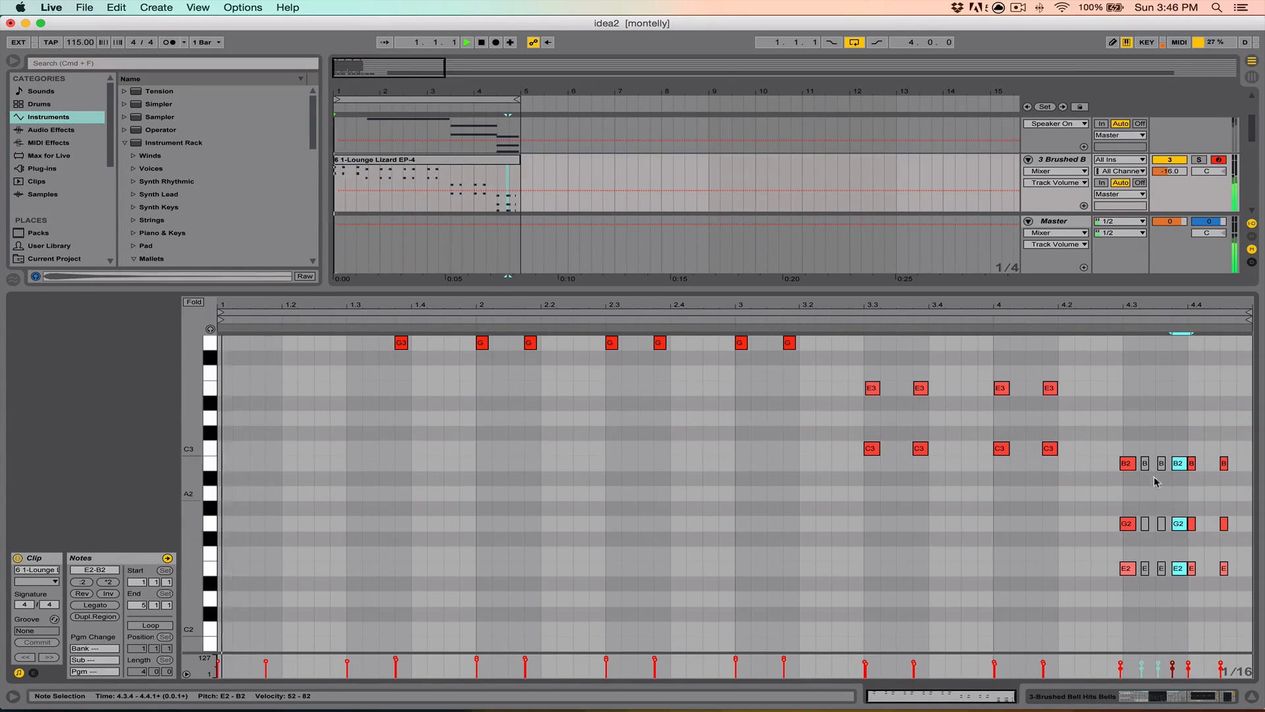
pyautogui.press('space')
pyautogui.click(1112, 314)
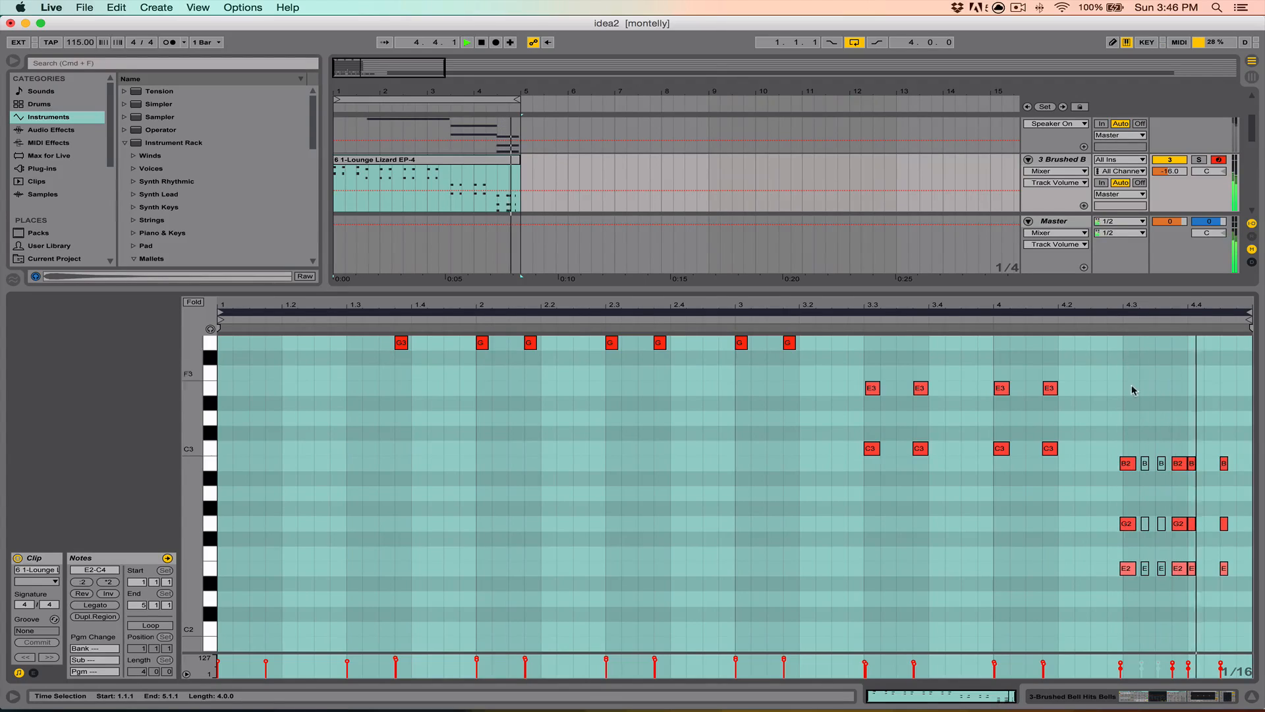
# Restore the E3 note at 4.4.1 and the D3 note at 4.4.3, select both and hide the note editor
pyautogui.press('alt+super+l')
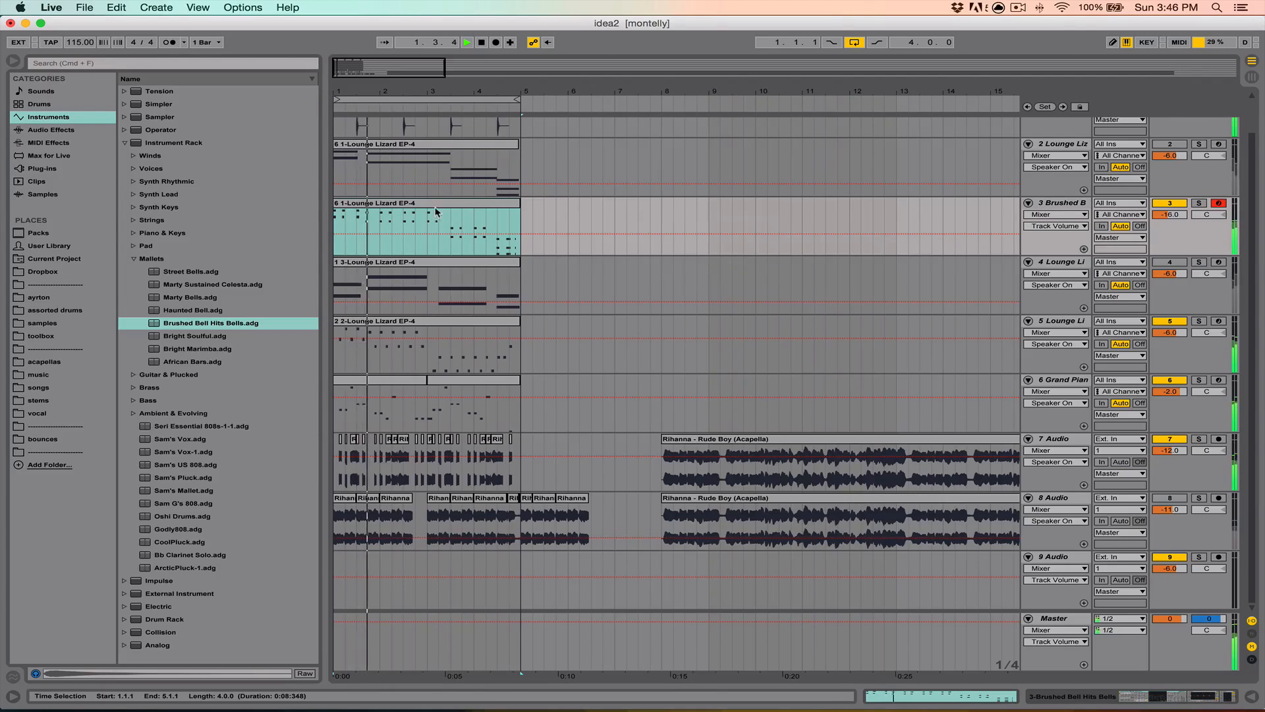
pyautogui.press('alt+super+l')
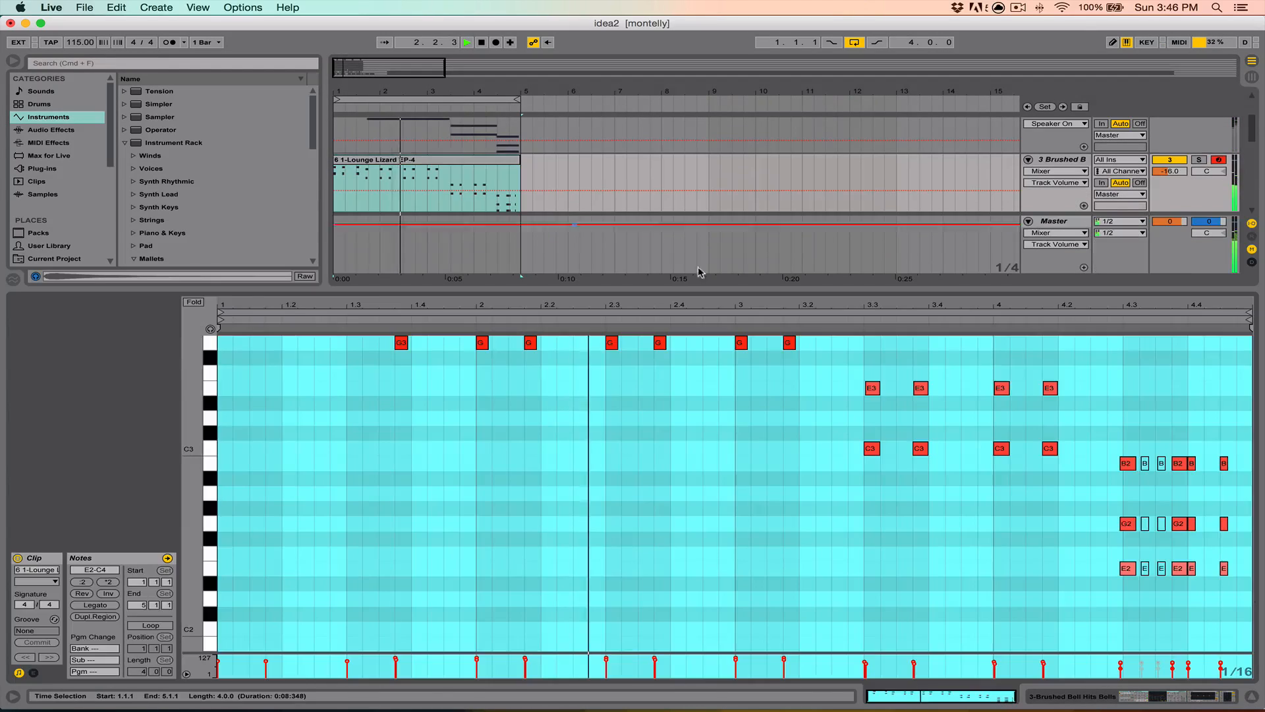
pyautogui.click(1154, 410)
pyautogui.click(1196, 388)
pyautogui.click(1227, 418)
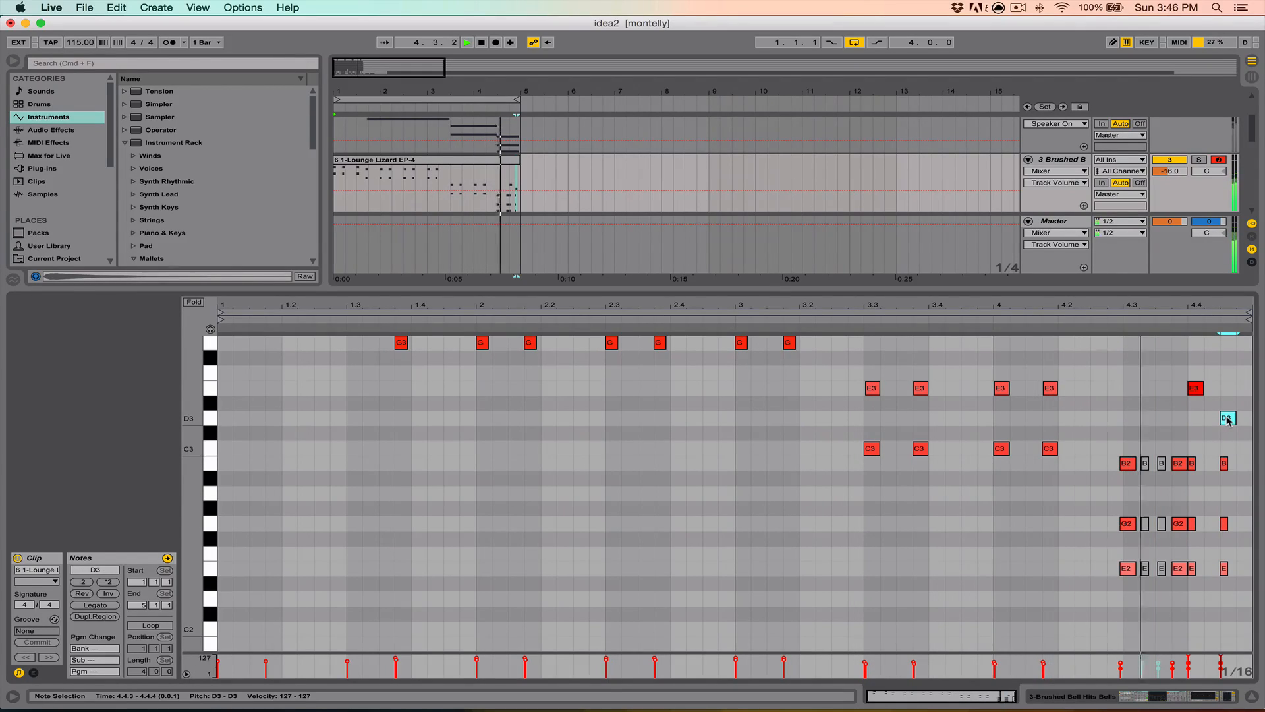
pyautogui.keyDown('shift'); pyautogui.click(1195, 389); pyautogui.keyUp('shift')
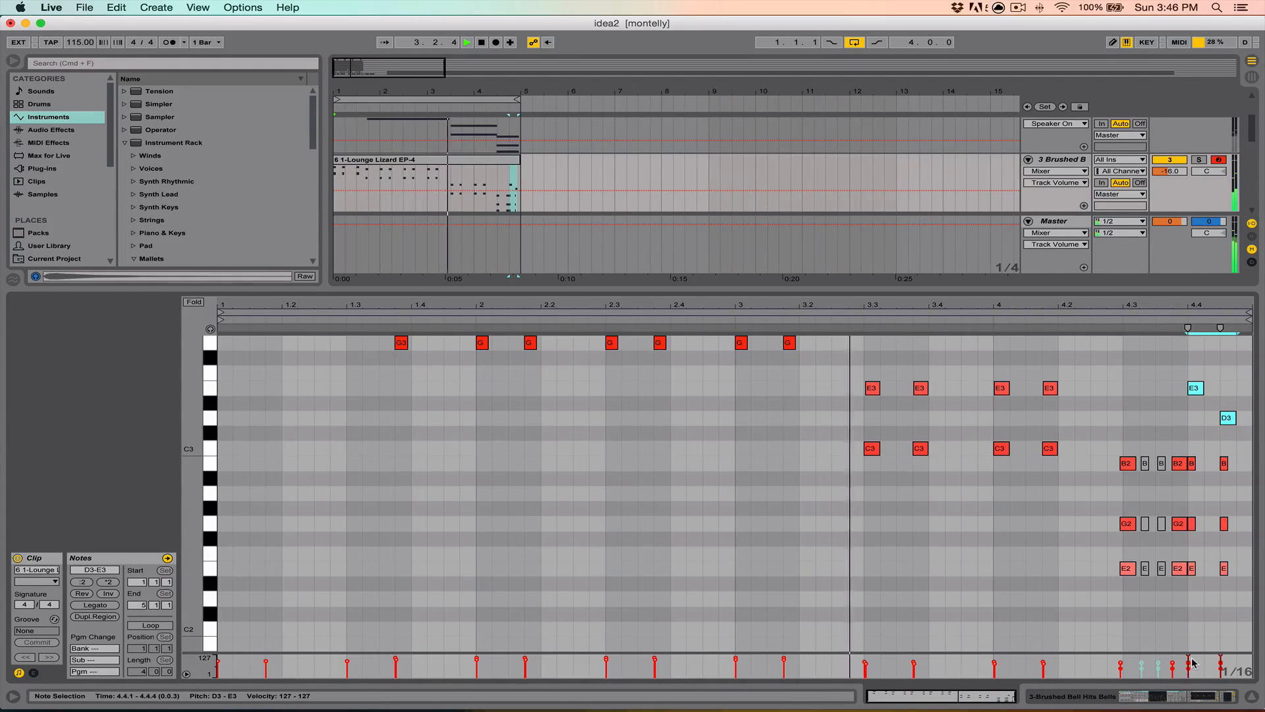
pyautogui.click(1251, 697)
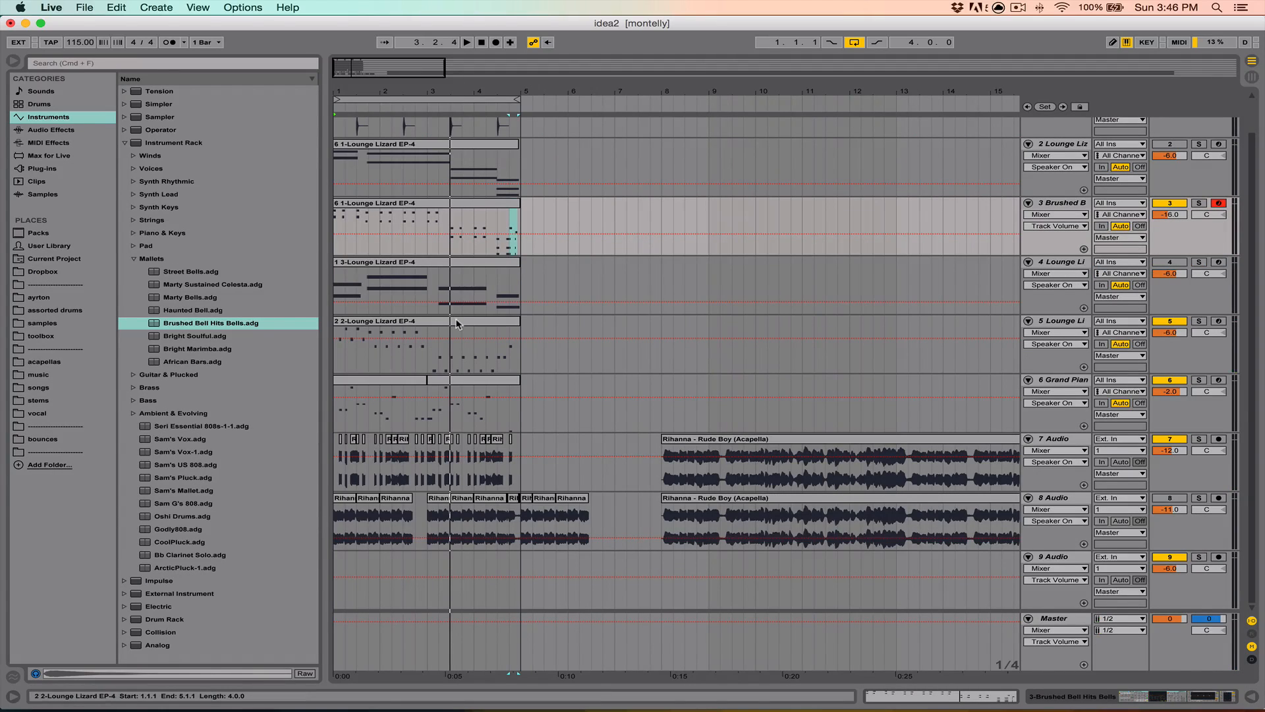
# Quantize all notes of the 3-Lounge Lizard EP-4 clip on track 4 and select the clip in the arrangement
pyautogui.doubleClick(416, 267)
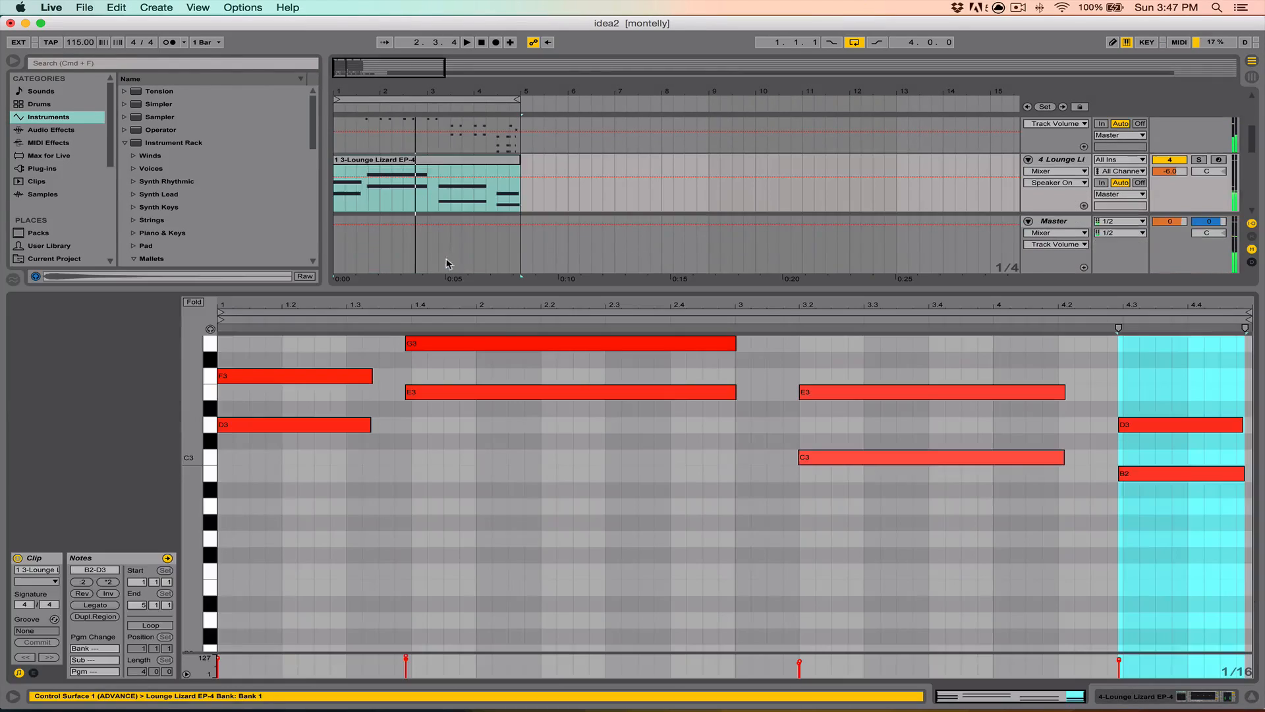
pyautogui.click(510, 453)
pyautogui.press('cmd+a')
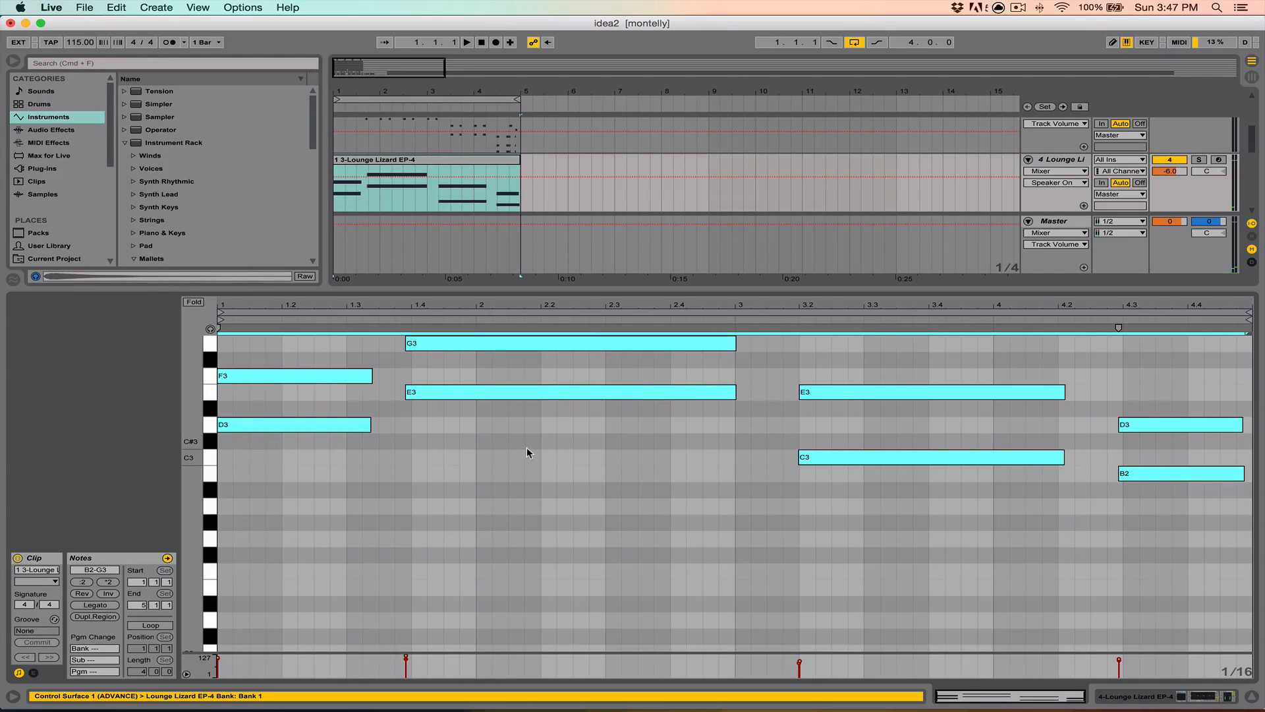
pyautogui.press('cmd+u')
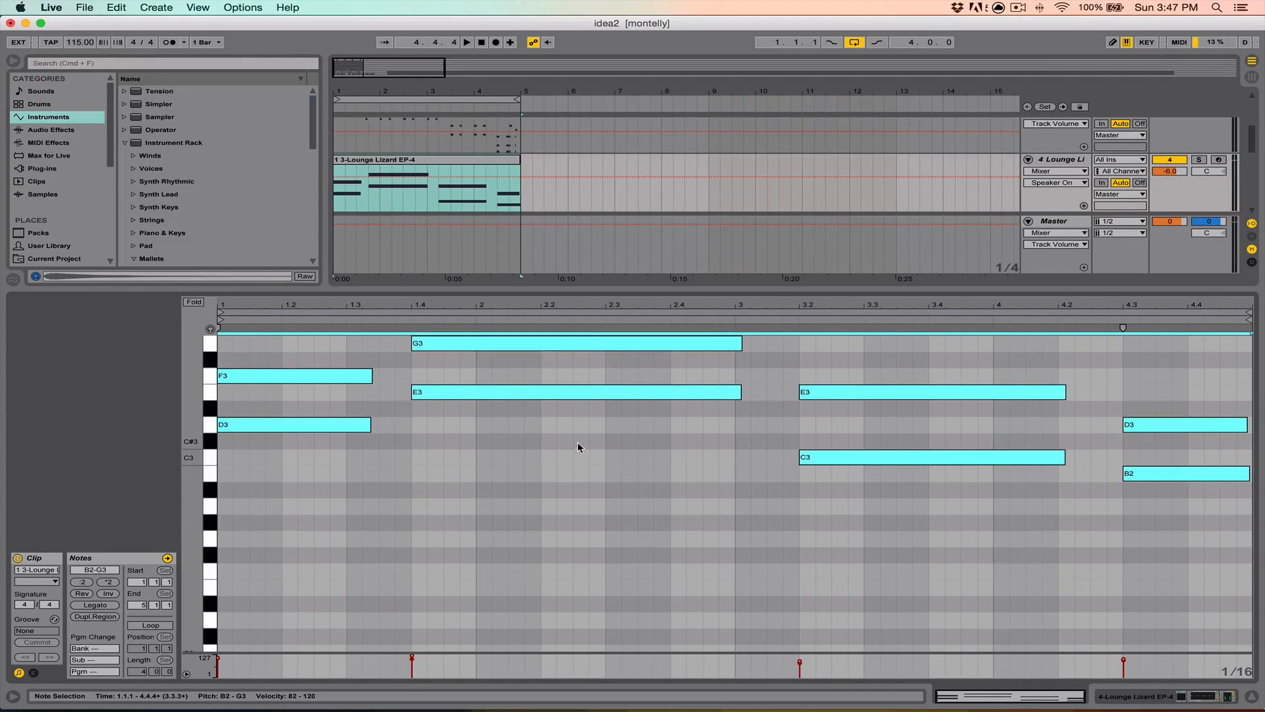
pyautogui.click(1252, 696)
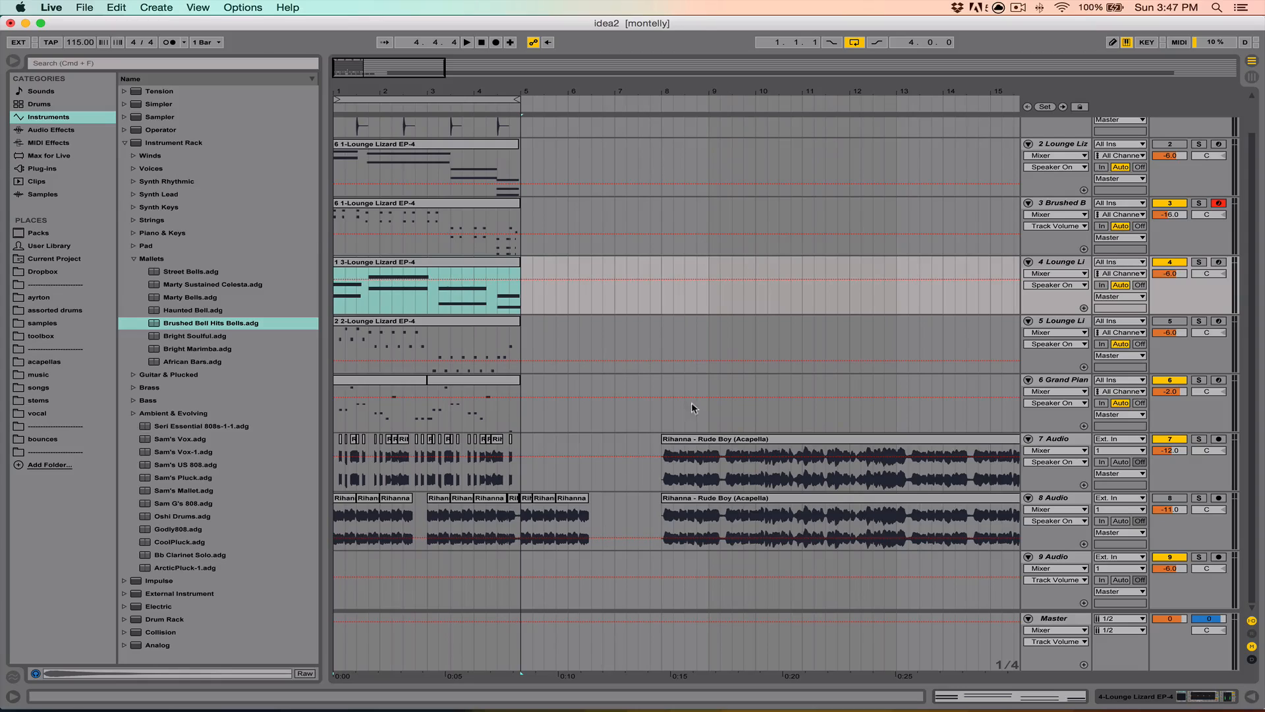
pyautogui.click(442, 268)
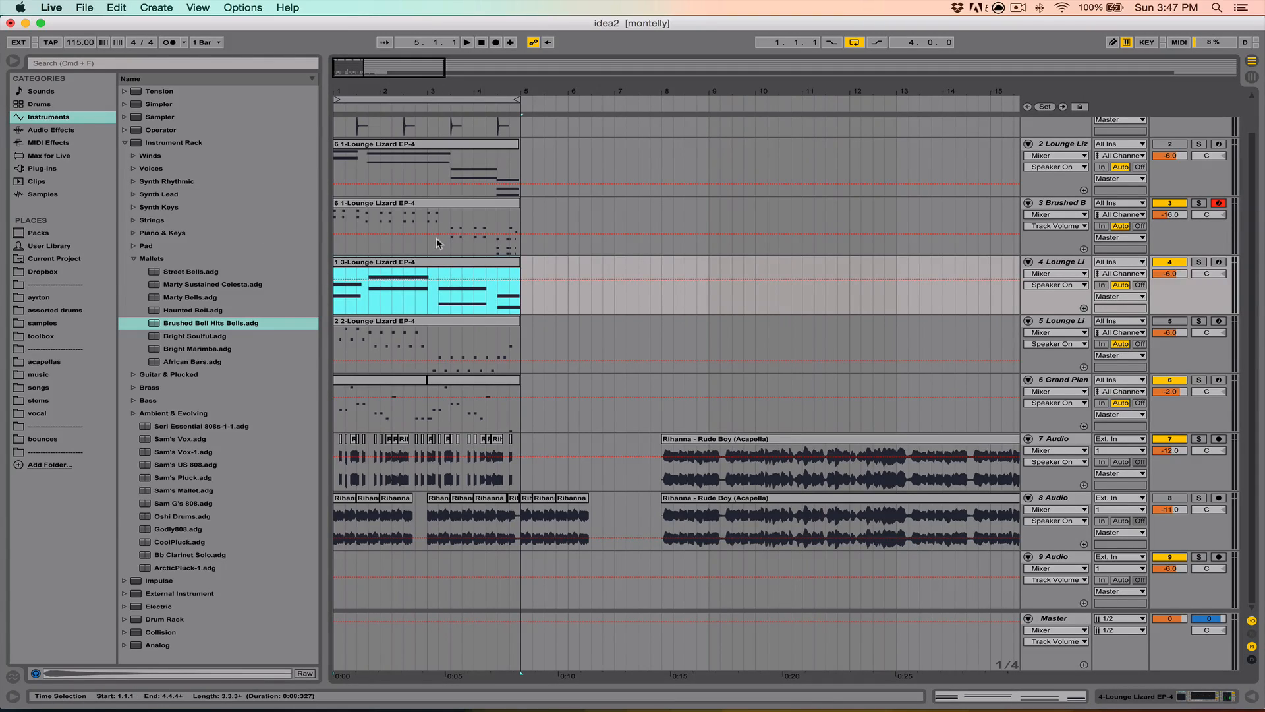
# Dismiss the calendar reminder and look over all tracks of the extended arrangement from bar 1 to bar 33
pyautogui.scroll(2, 436, 243)
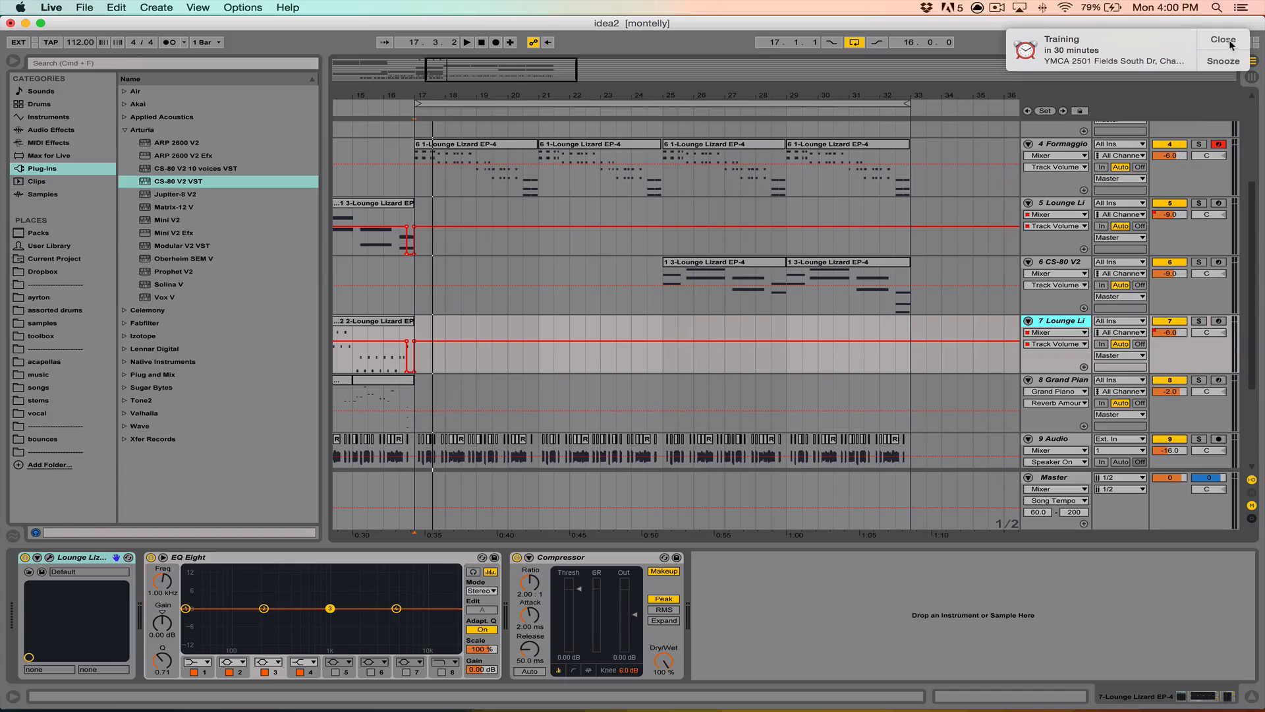
pyautogui.click(1230, 43)
pyautogui.moveTo(551, 97); pyautogui.dragTo(551, 77)
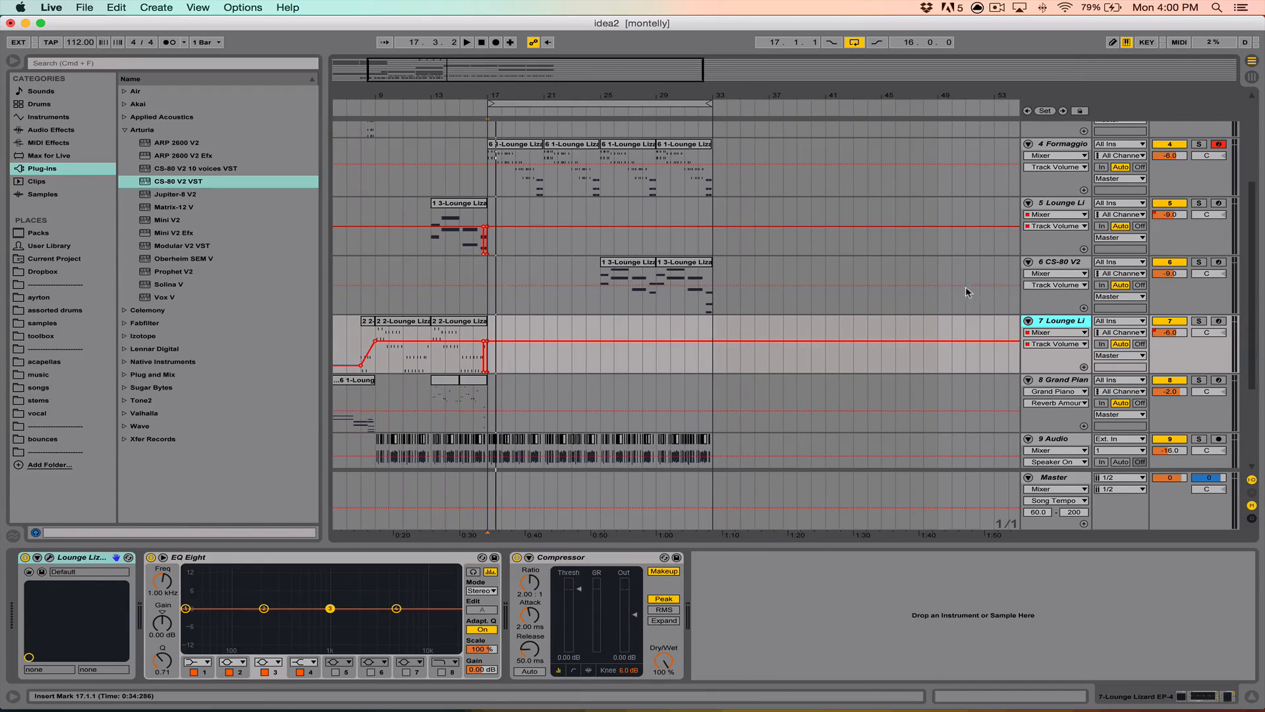
pyautogui.scroll(-5, 813, 316)
pyautogui.hscroll(-2, 501, 213)
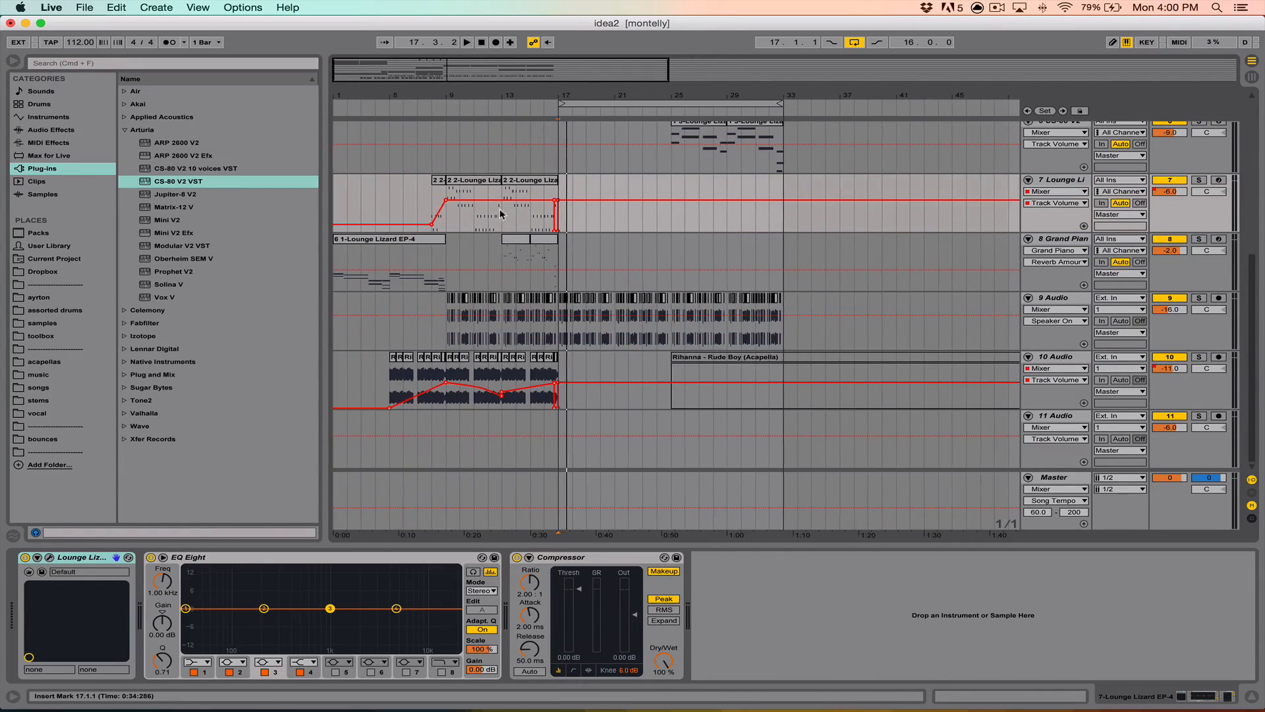
pyautogui.scroll(12, 427, 199)
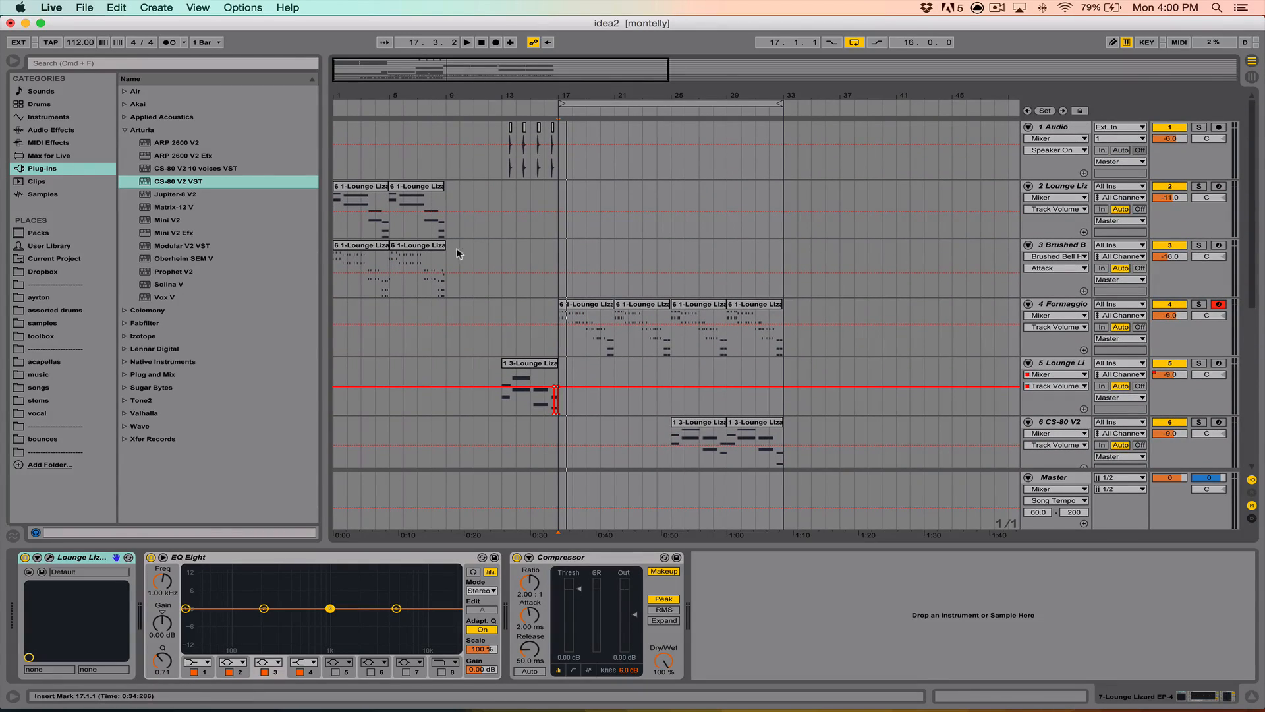
# Move the arrangement loop to 1.1.1 and shorten it to four bars
pyautogui.moveTo(578, 103); pyautogui.dragTo(353, 105)
pyautogui.moveTo(552, 103); pyautogui.dragTo(389, 104)
pyautogui.scroll(-2, 409, 153)
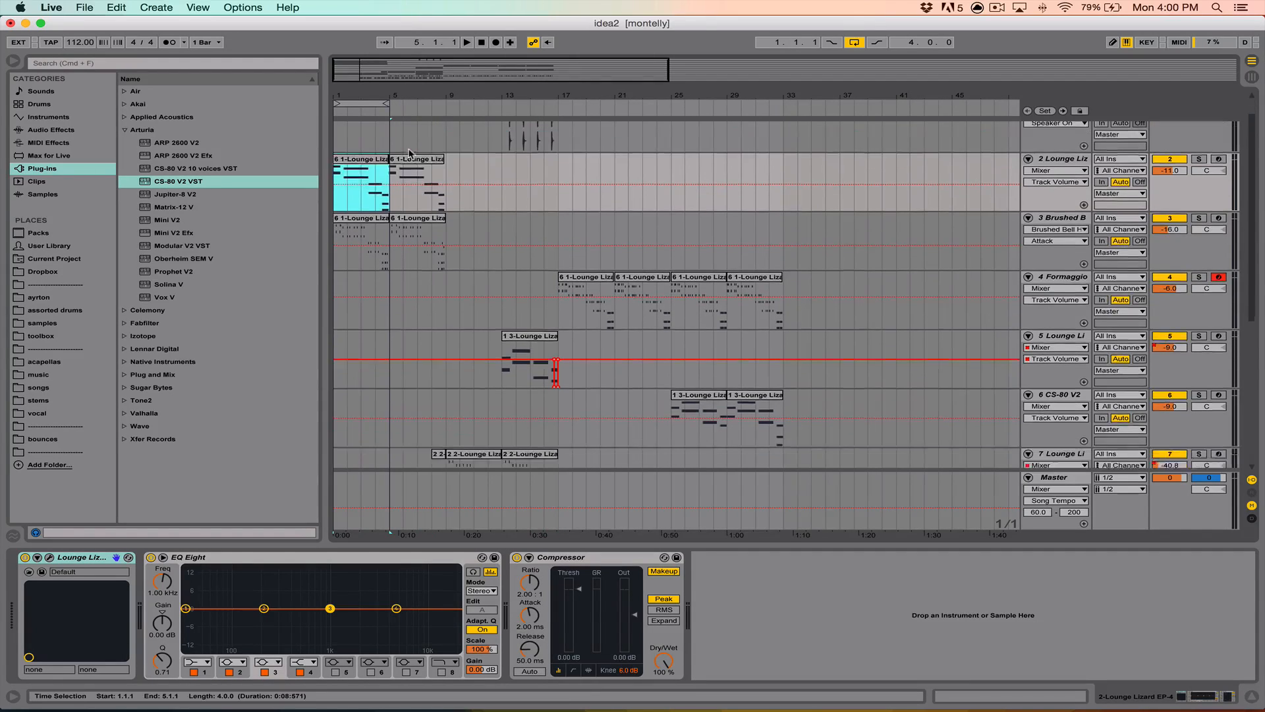
pyautogui.scroll(-3, 409, 153)
pyautogui.scroll(4, 409, 153)
# Move the four-bar loop to 17.1.1 and shift the Rihanna - Rude Boy (Acapella) clip on 10 Audio to start at 33.1.1
pyautogui.click(373, 104)
pyautogui.moveTo(372, 104); pyautogui.dragTo(613, 109)
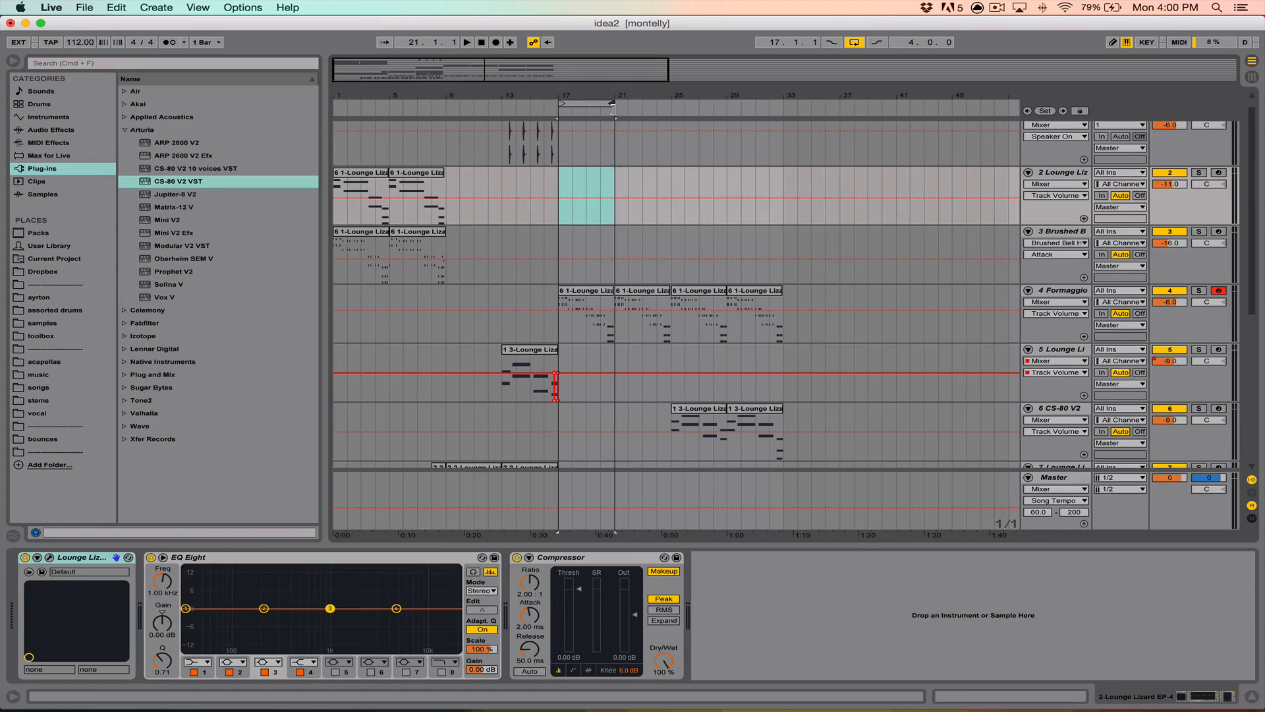
pyautogui.scroll(-8, 667, 203)
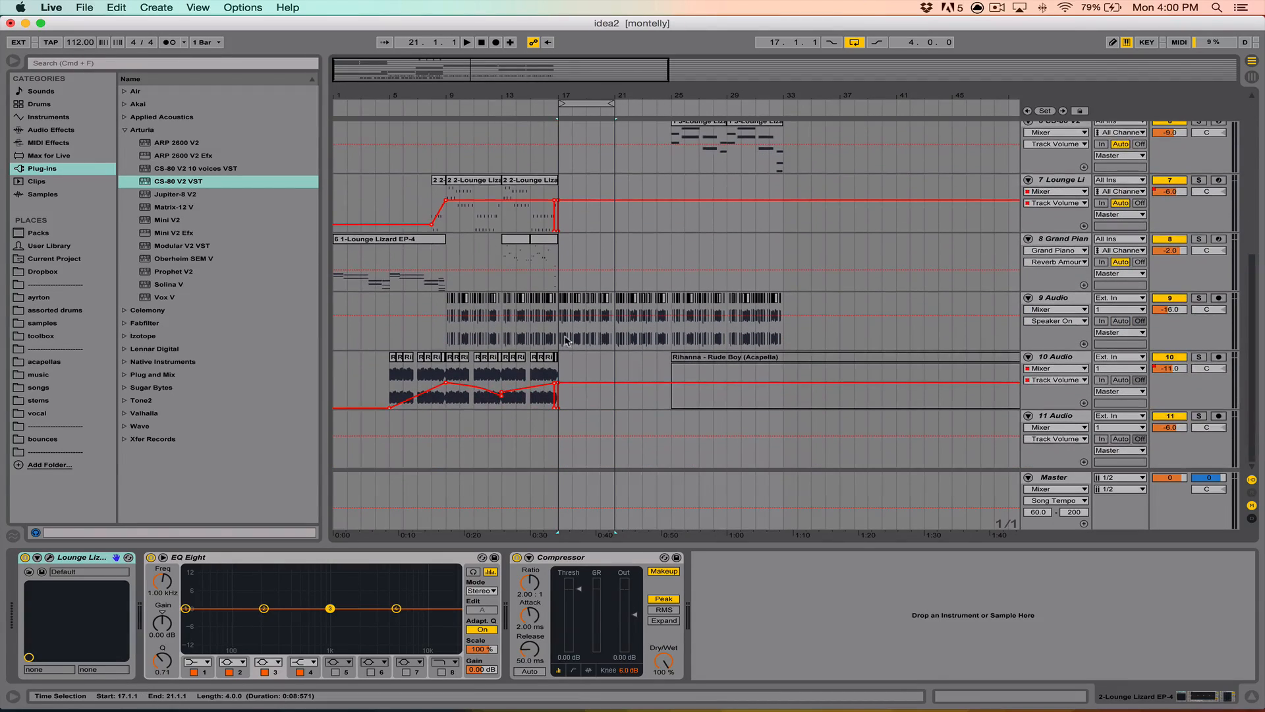
pyautogui.click(698, 357)
pyautogui.moveTo(704, 361); pyautogui.dragTo(816, 359)
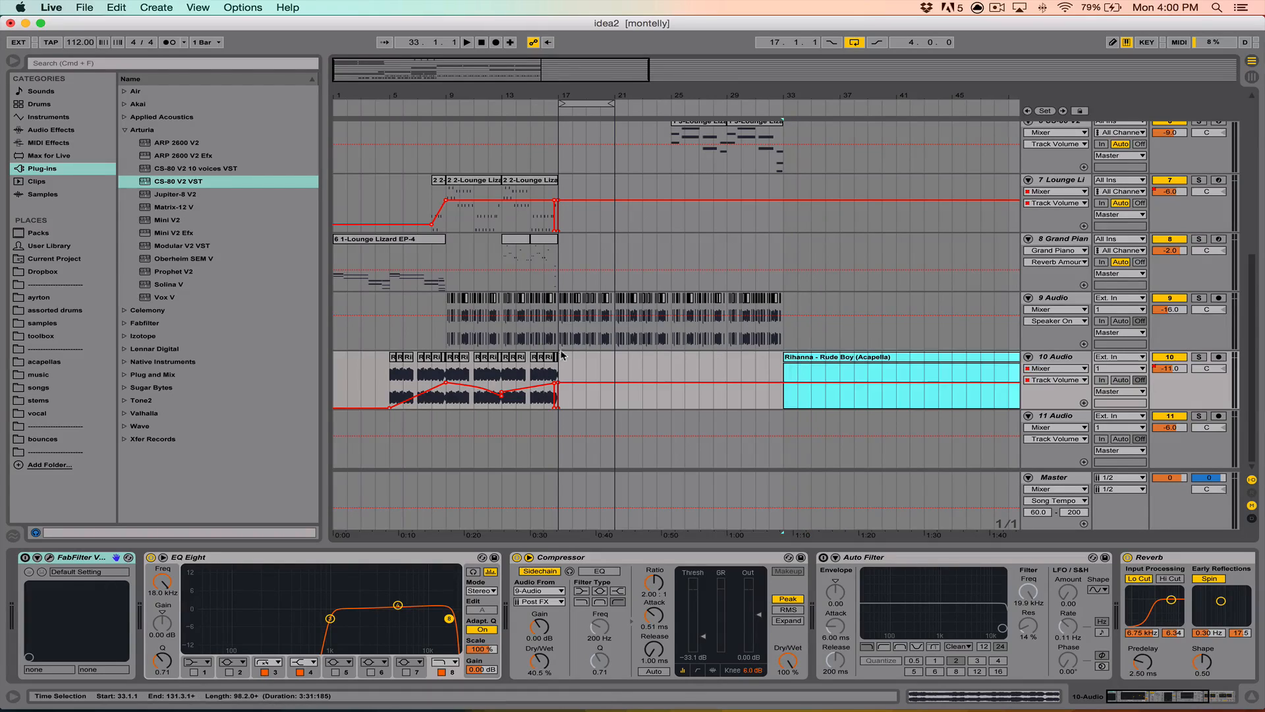
pyautogui.click(474, 368)
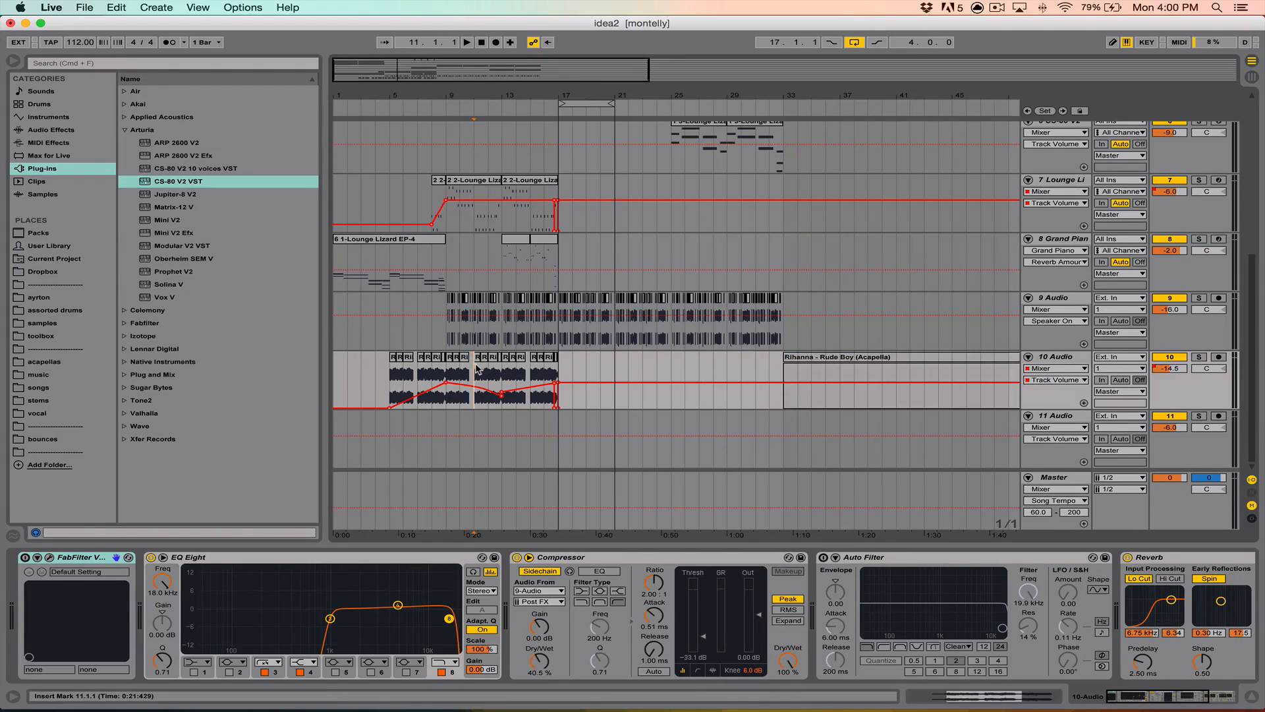
# Delete the short audio clips between bars 13 and 17 on 1 Audio and remove that emptied track
pyautogui.scroll(5, 568, 300)
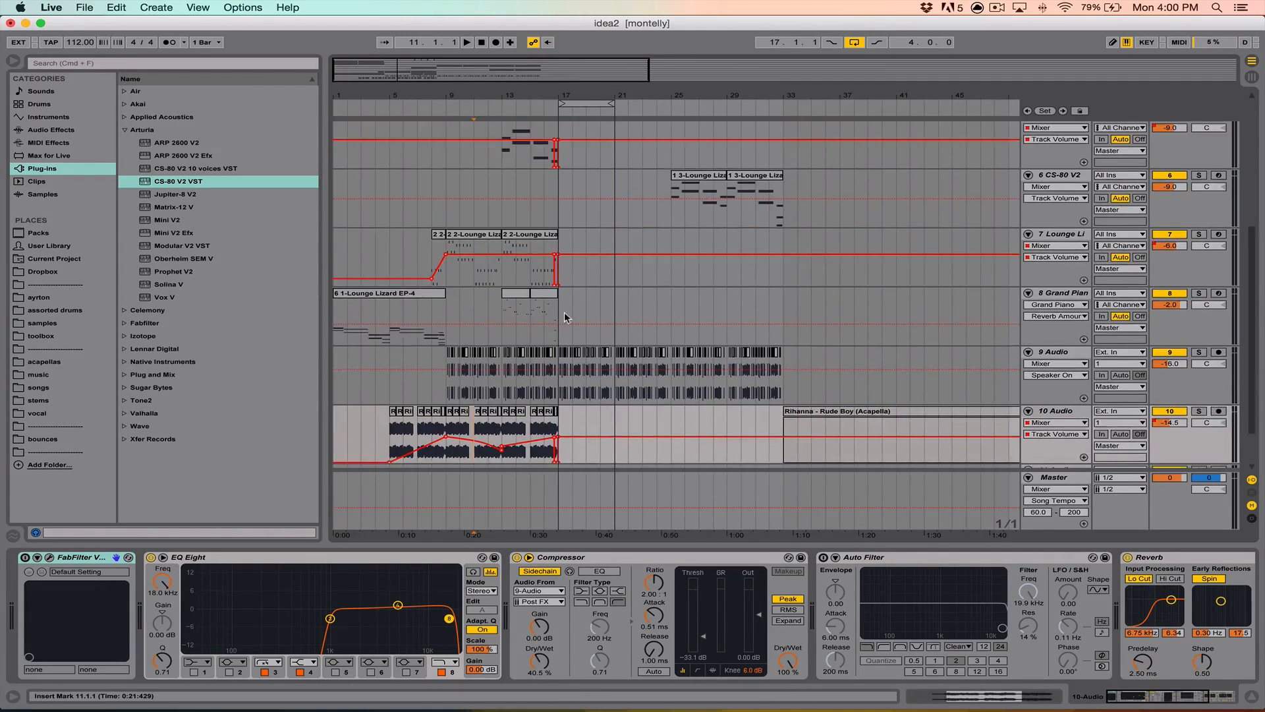
pyautogui.scroll(3, 568, 300)
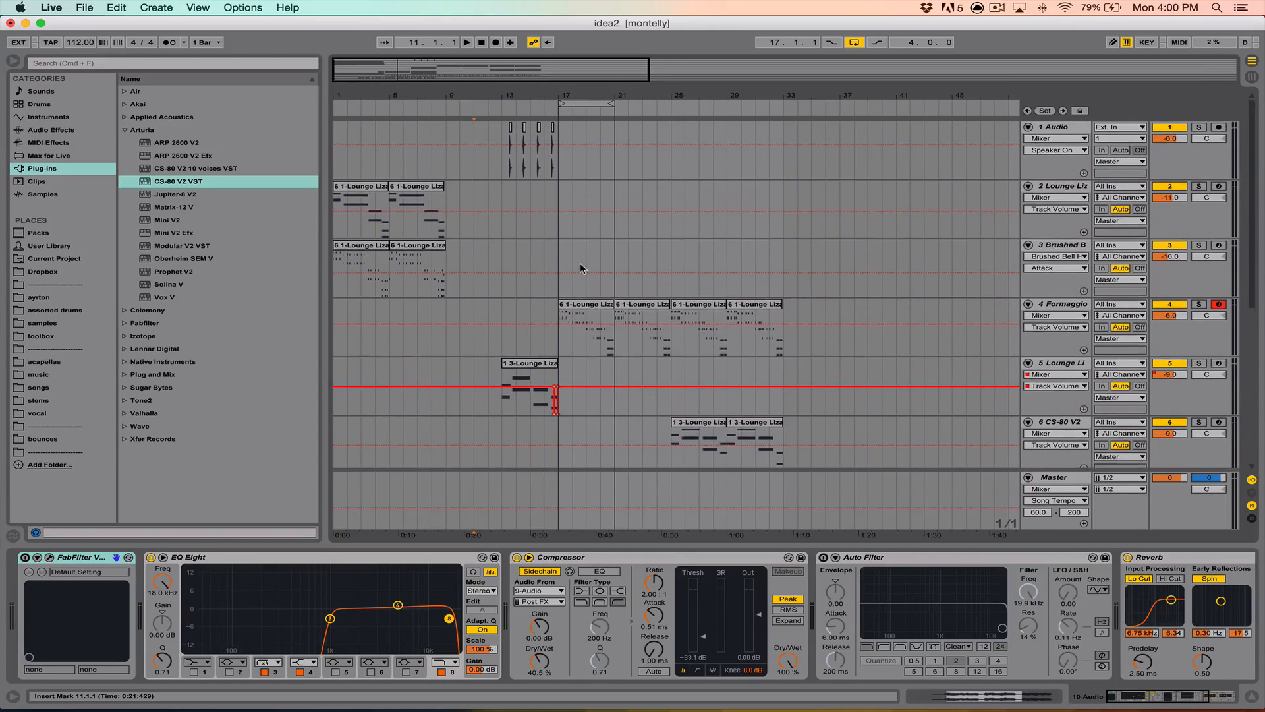
pyautogui.moveTo(552, 164); pyautogui.dragTo(507, 166)
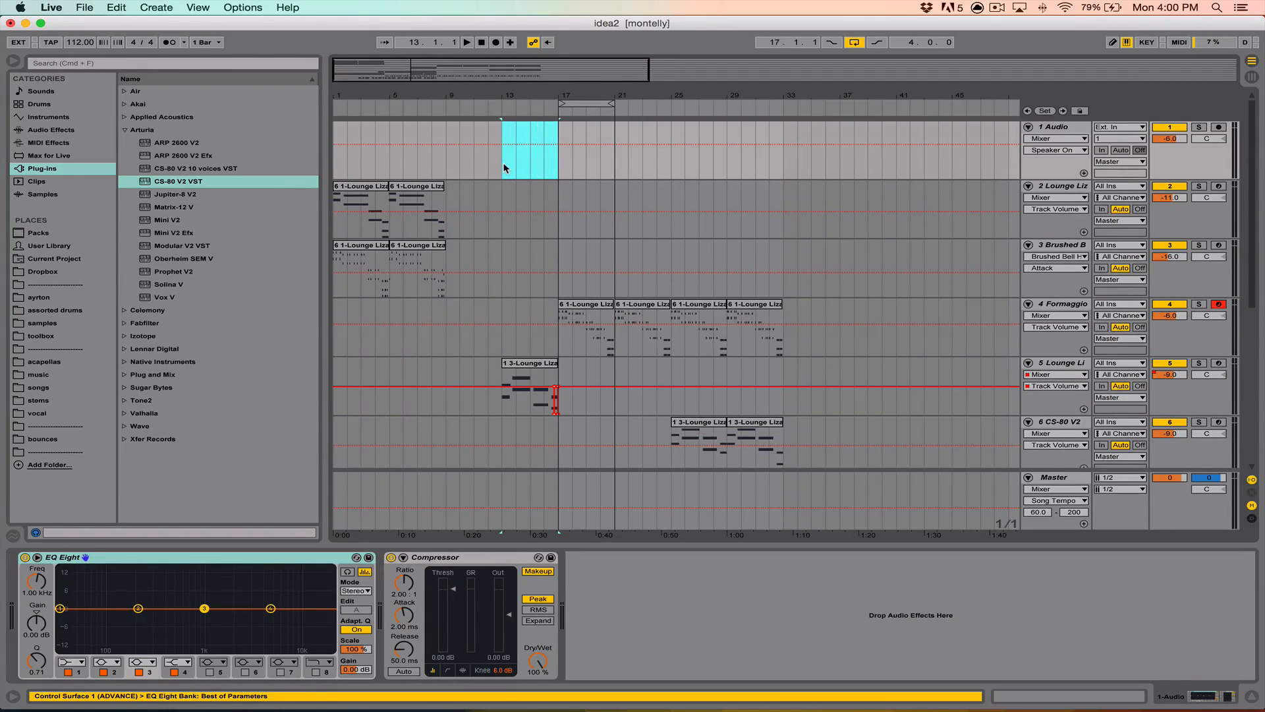
pyautogui.hscroll(15, 505, 163)
pyautogui.hscroll(-15, 379, 140)
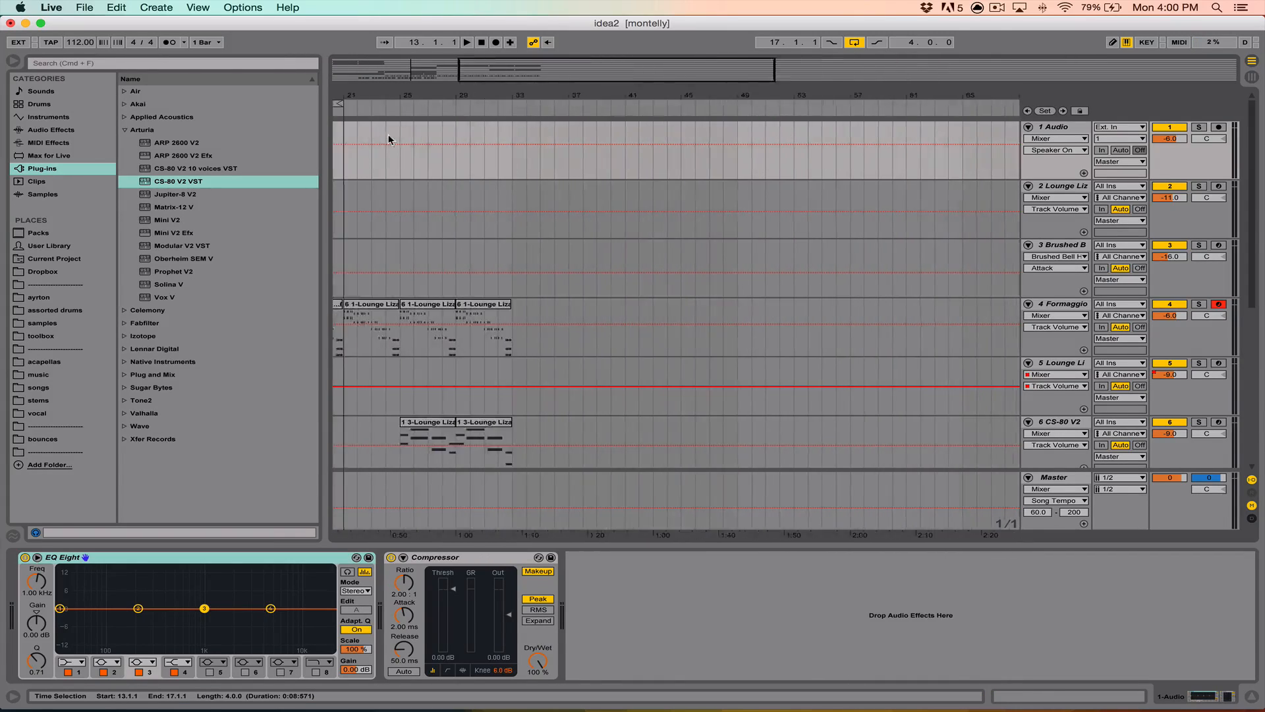
pyautogui.click(1037, 130)
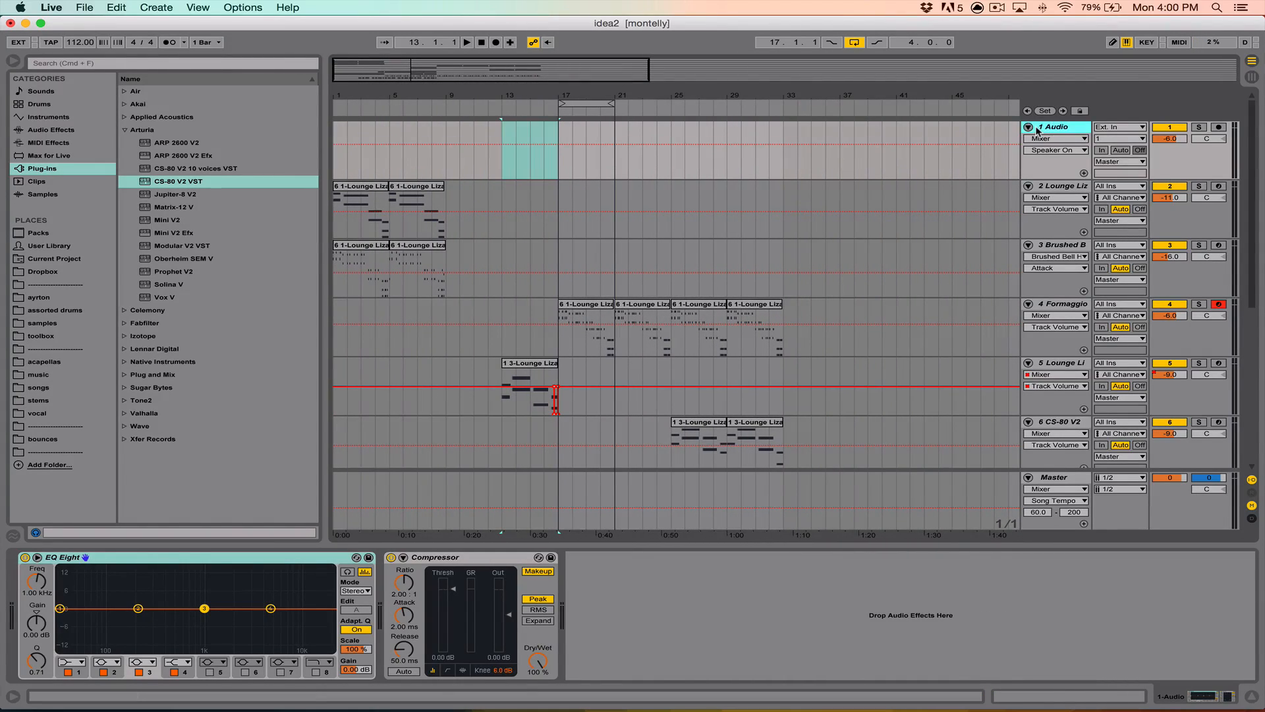
pyautogui.press('Delete')
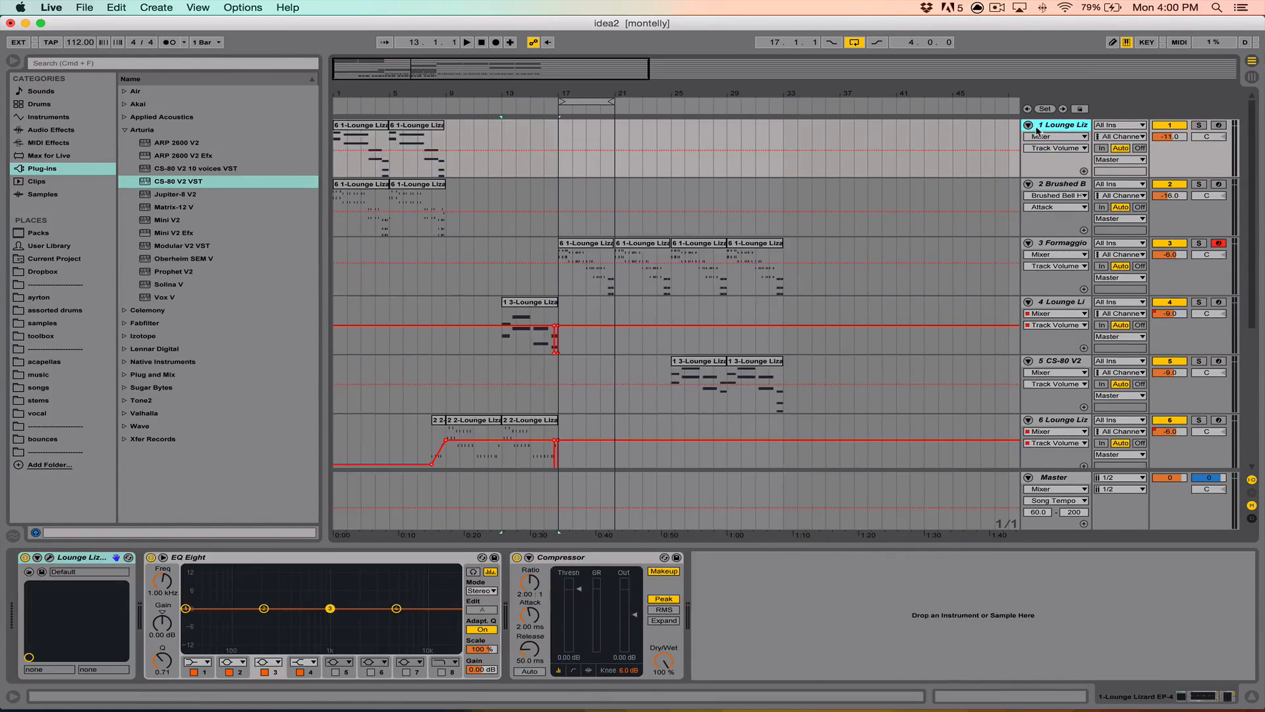
# Open the Formaggio track's clip at bar 17 in the note editor and audition the G3–B3 pair between 2.2 and 2.3
pyautogui.click(572, 169)
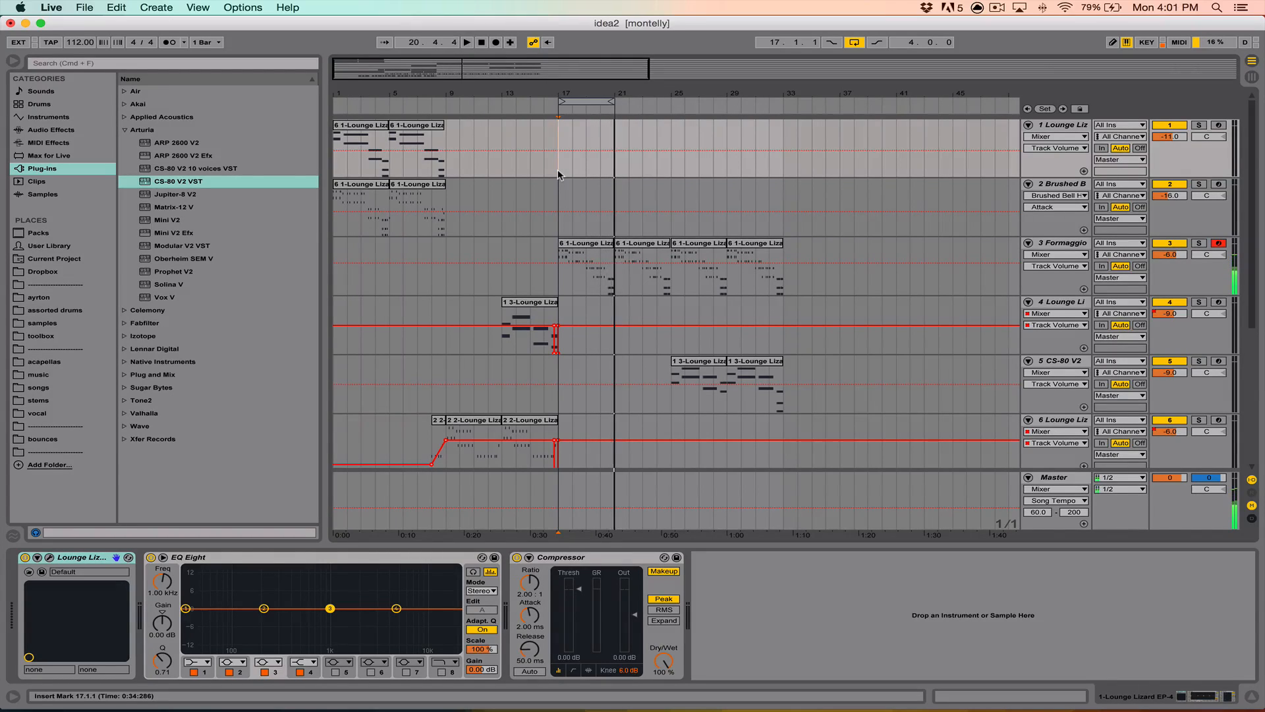
pyautogui.doubleClick(585, 244)
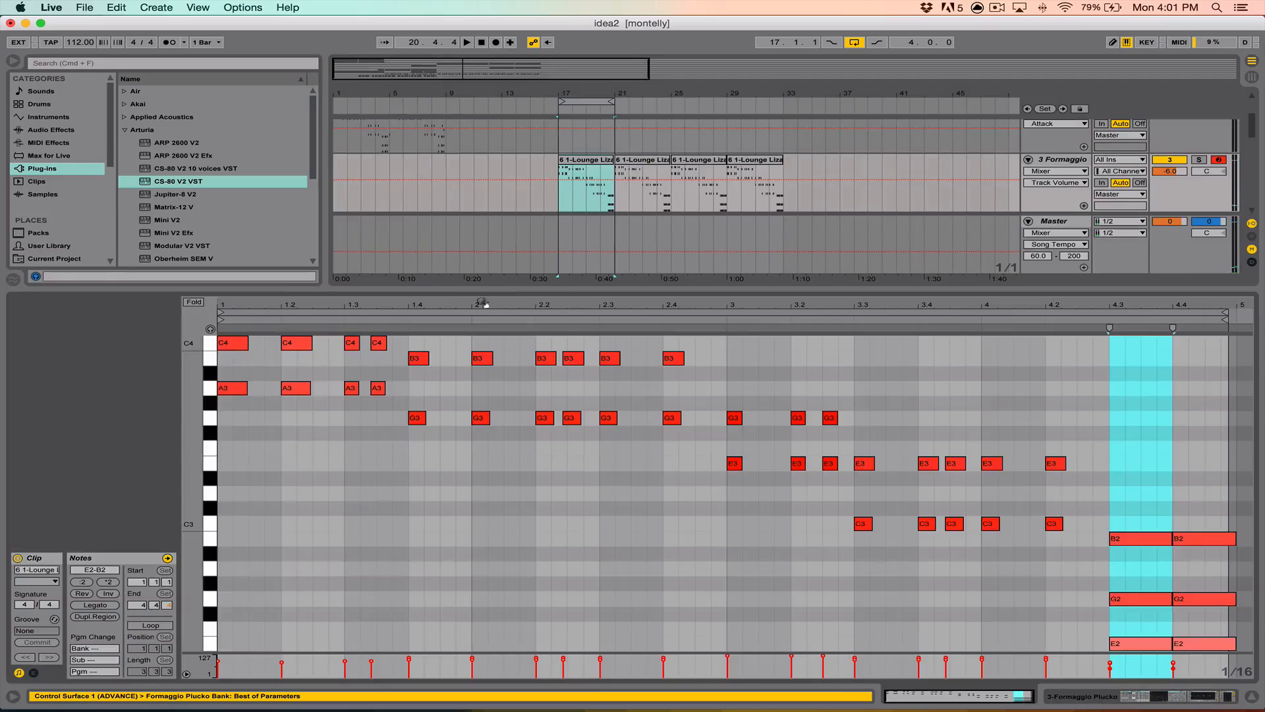
pyautogui.moveTo(582, 309); pyautogui.dragTo(565, 404)
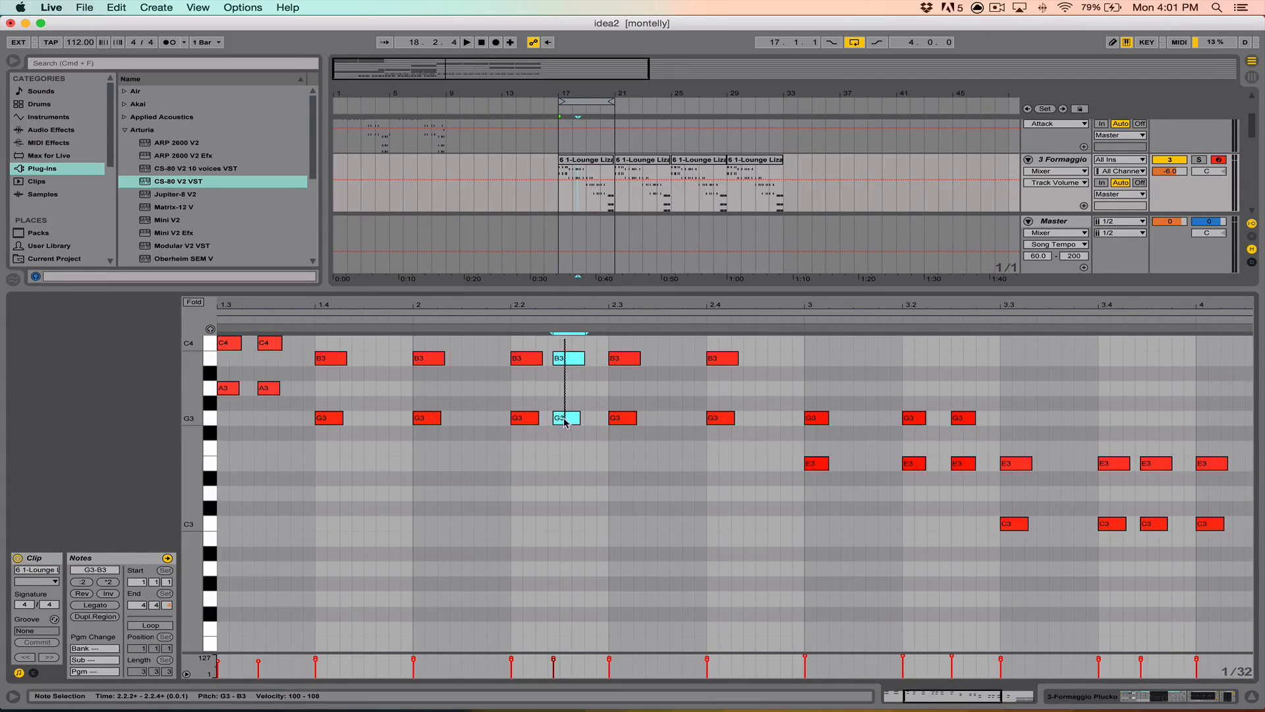
pyautogui.click(509, 328)
pyautogui.press('space')
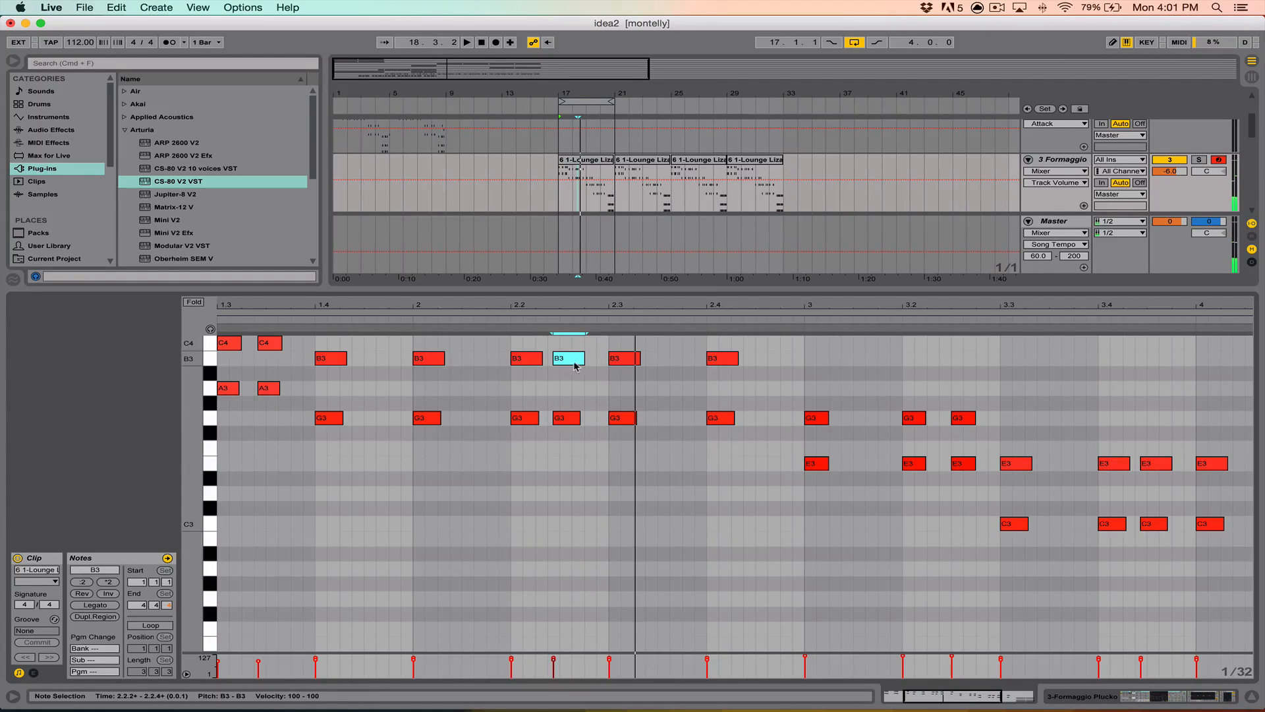
# Nudge the G3–B3 pair at 2.3 slightly earlier to 2.2.4+ and play back the passage
pyautogui.click(617, 356)
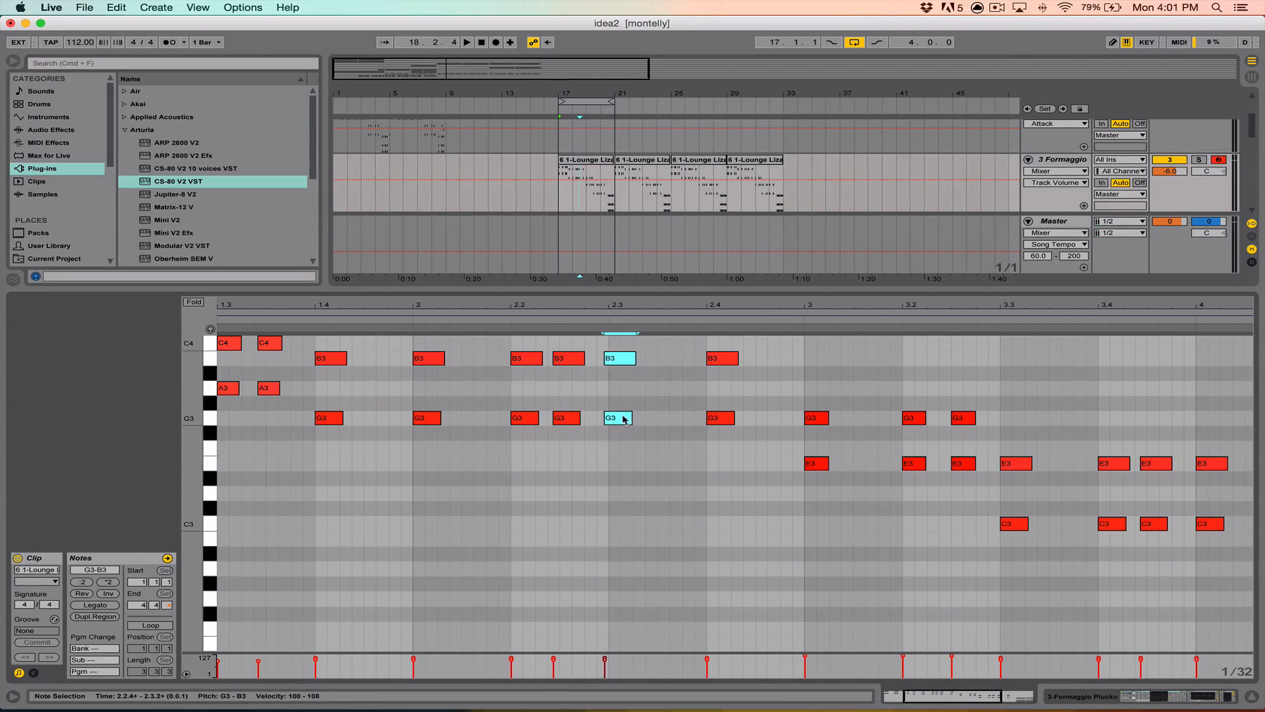
pyautogui.click(505, 321)
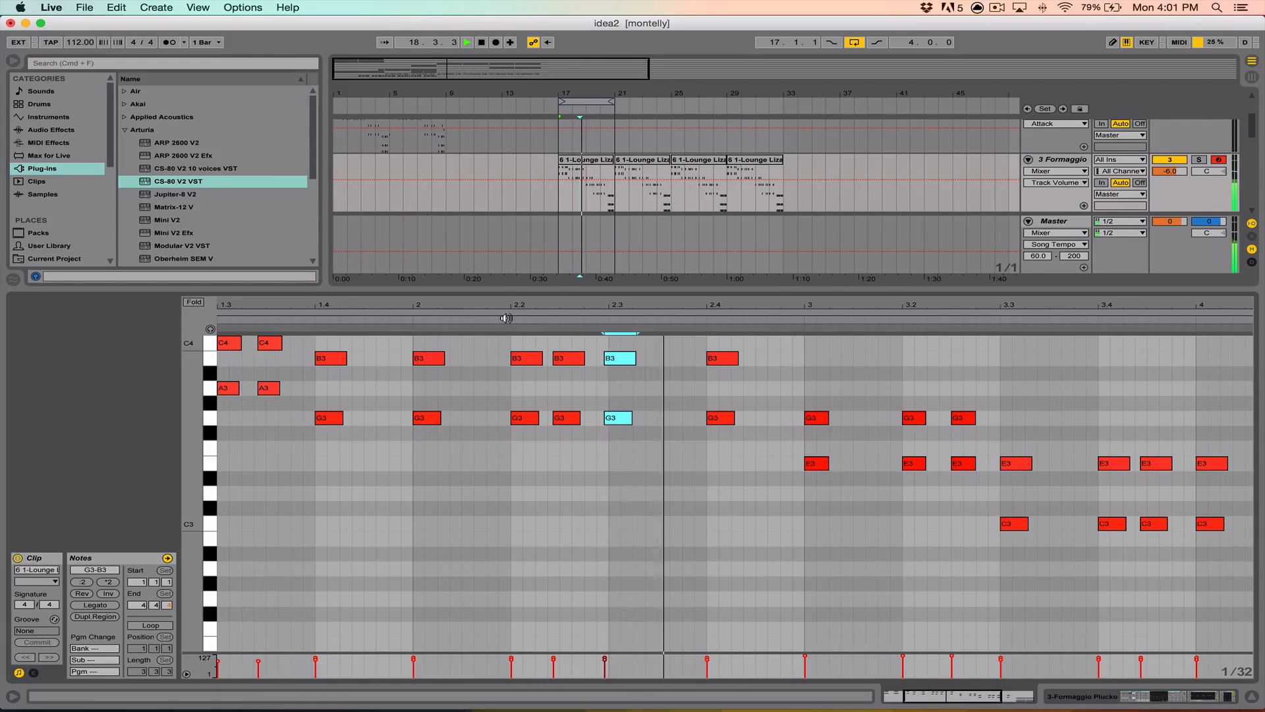
pyautogui.press('space')
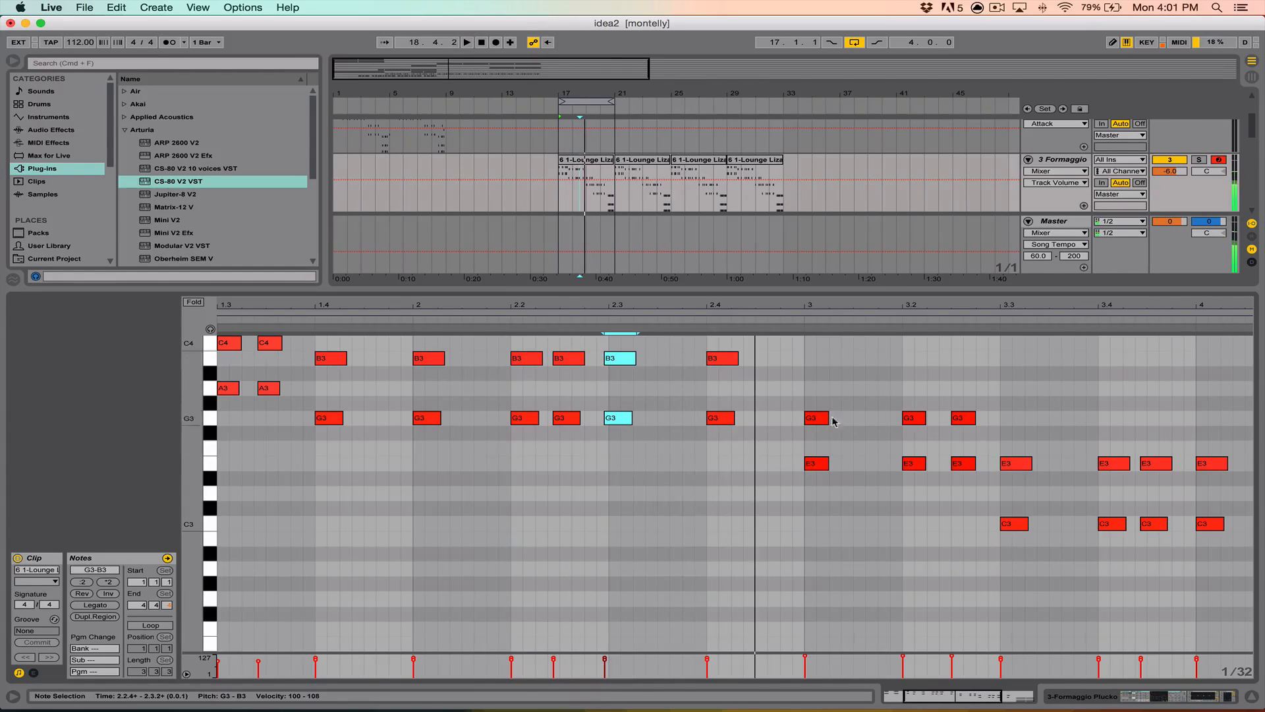
# Nudge the C3–E3 pair at the start of bar 4 slightly earlier to 3.4.4+ and play back the passage
pyautogui.hscroll(3, 1164, 454)
pyautogui.moveTo(1148, 455); pyautogui.dragTo(1155, 526)
pyautogui.moveTo(1151, 526); pyautogui.dragTo(1146, 525)
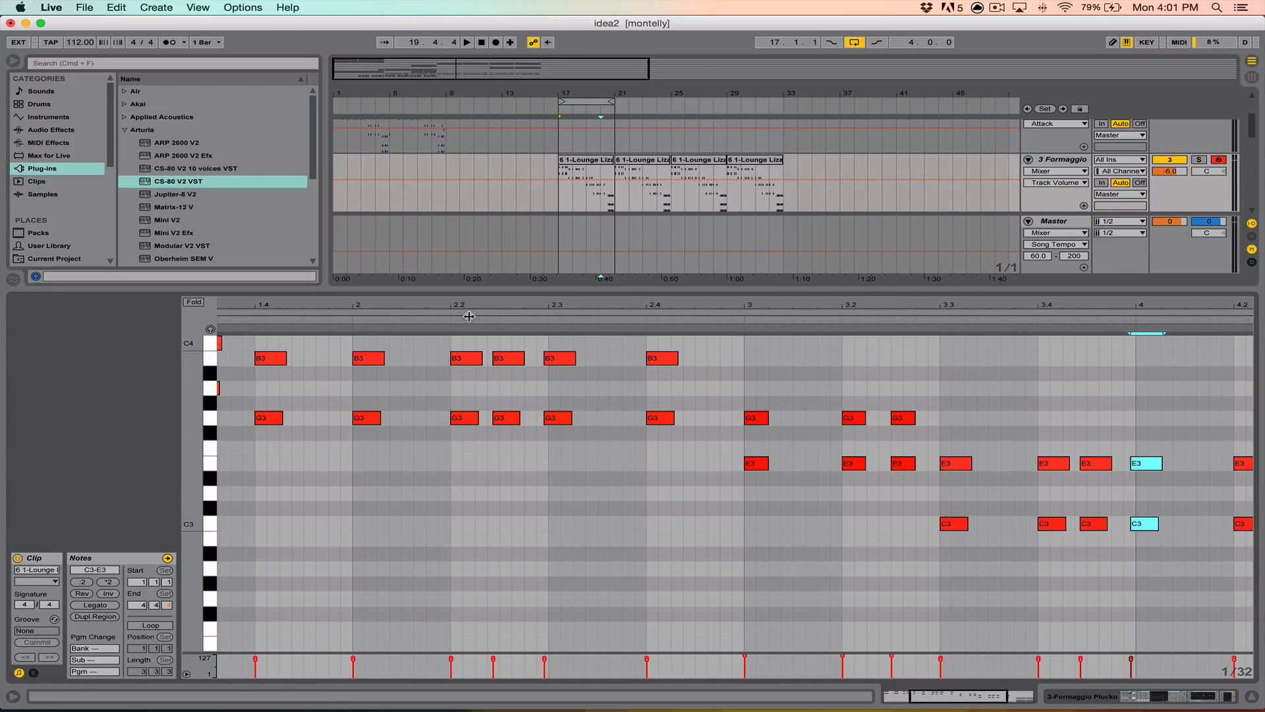
pyautogui.click(441, 320)
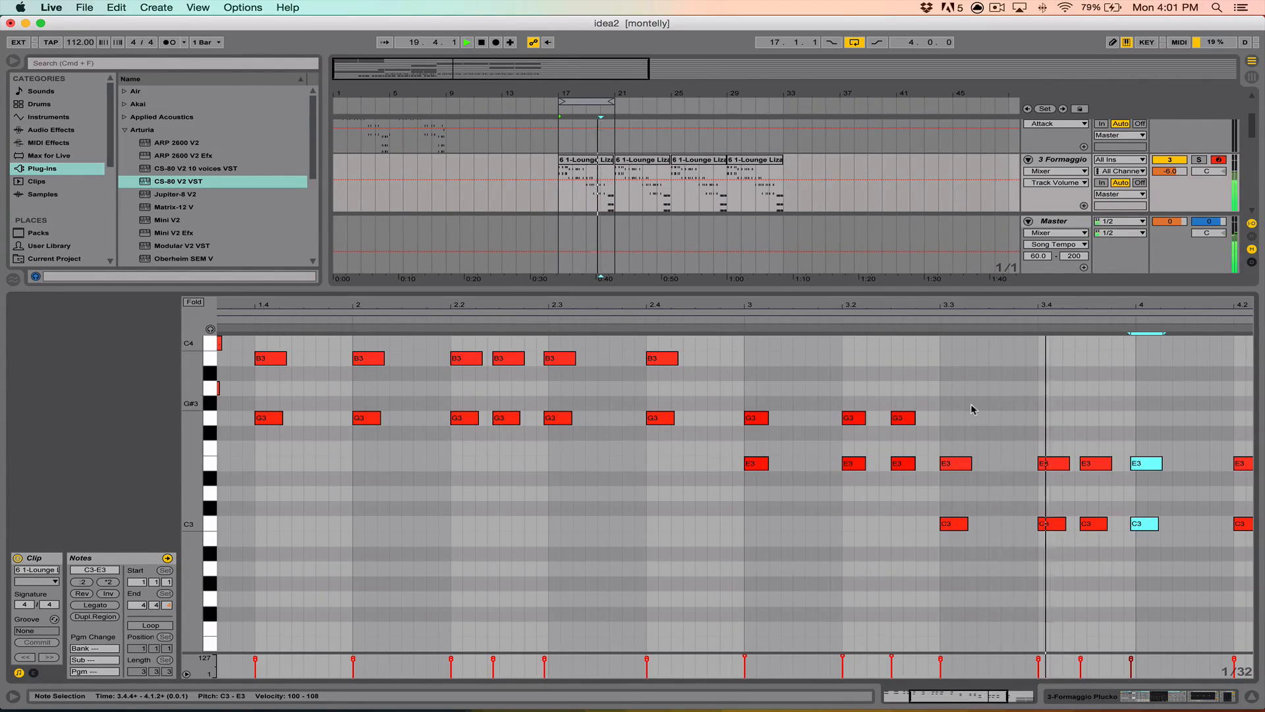
# Clear the stray F#3 note at 3.4.3, nudge the C3–E3 pair below it slightly later and play back the clip
pyautogui.moveTo(1092, 429); pyautogui.dragTo(1102, 501)
pyautogui.press('space')
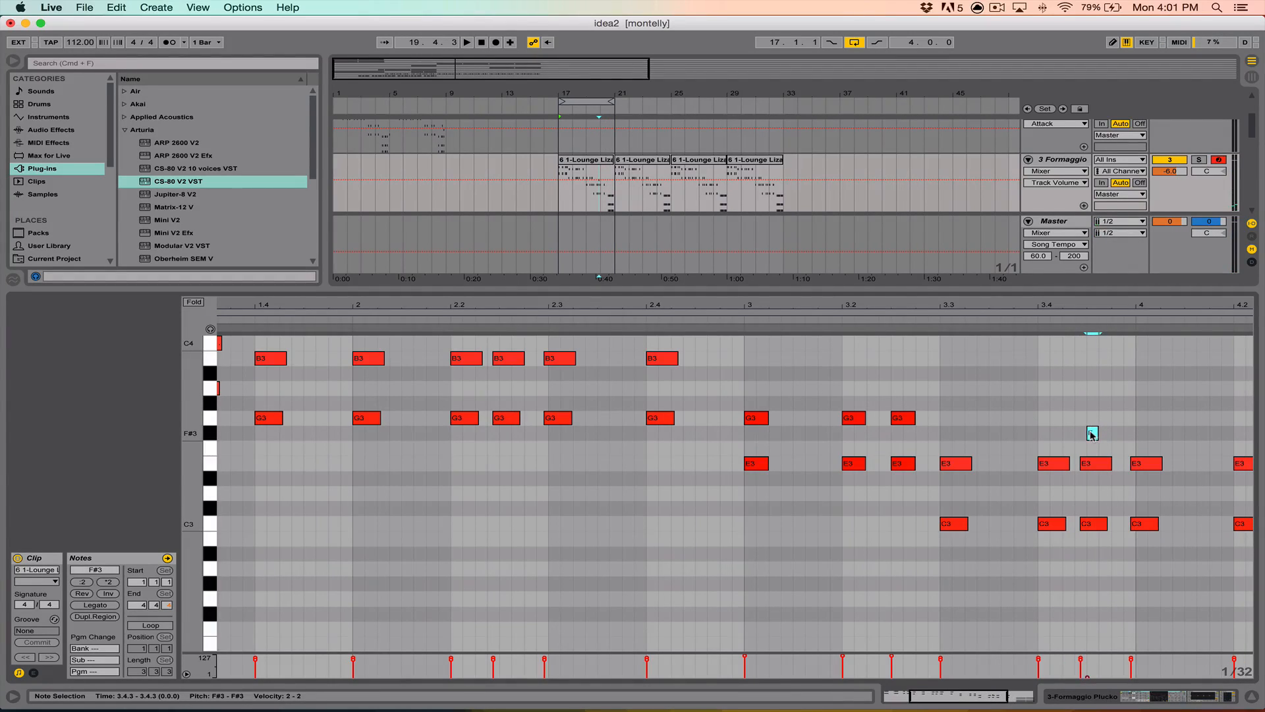
pyautogui.moveTo(1091, 433); pyautogui.dragTo(1099, 524)
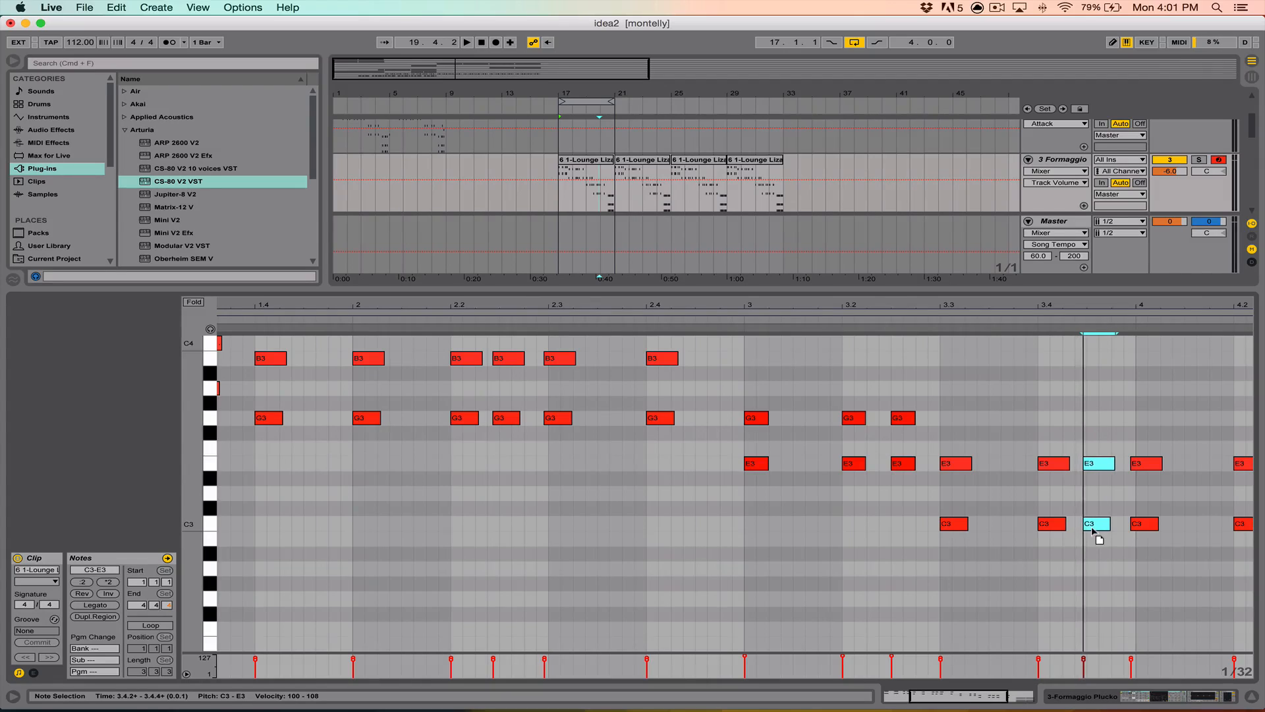
pyautogui.hscroll(1, 1100, 530)
pyautogui.click(1018, 318)
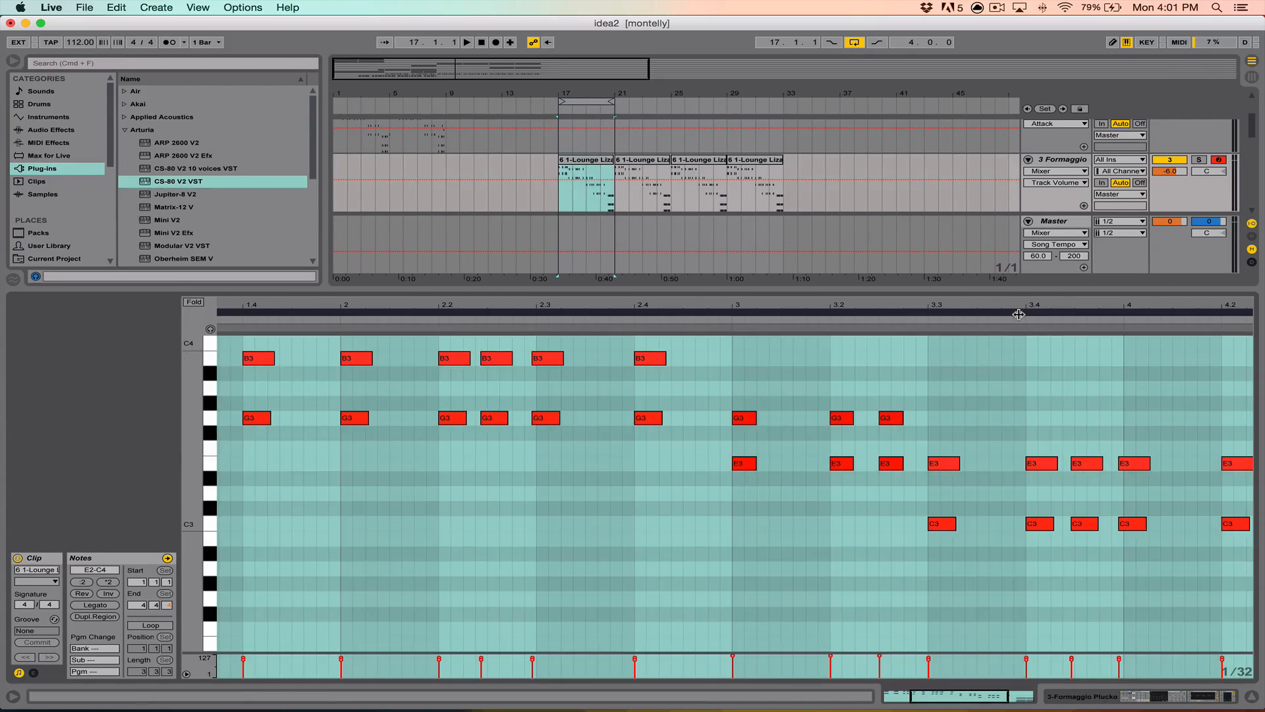
pyautogui.hscroll(10, 1012, 354)
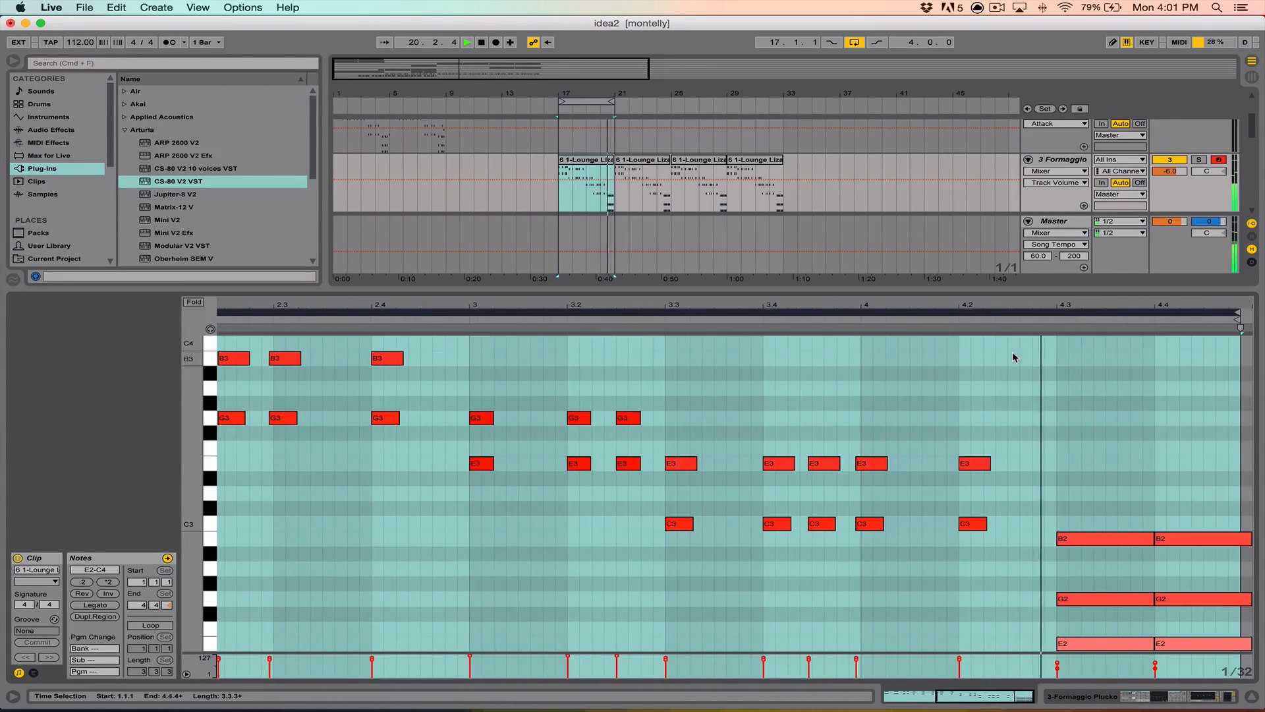
pyautogui.press('space')
# Nudge the C3–E3 pair at 4.2 slightly earlier to 4.1.4+ and play the clip through its final chords
pyautogui.moveTo(982, 418); pyautogui.dragTo(977, 530)
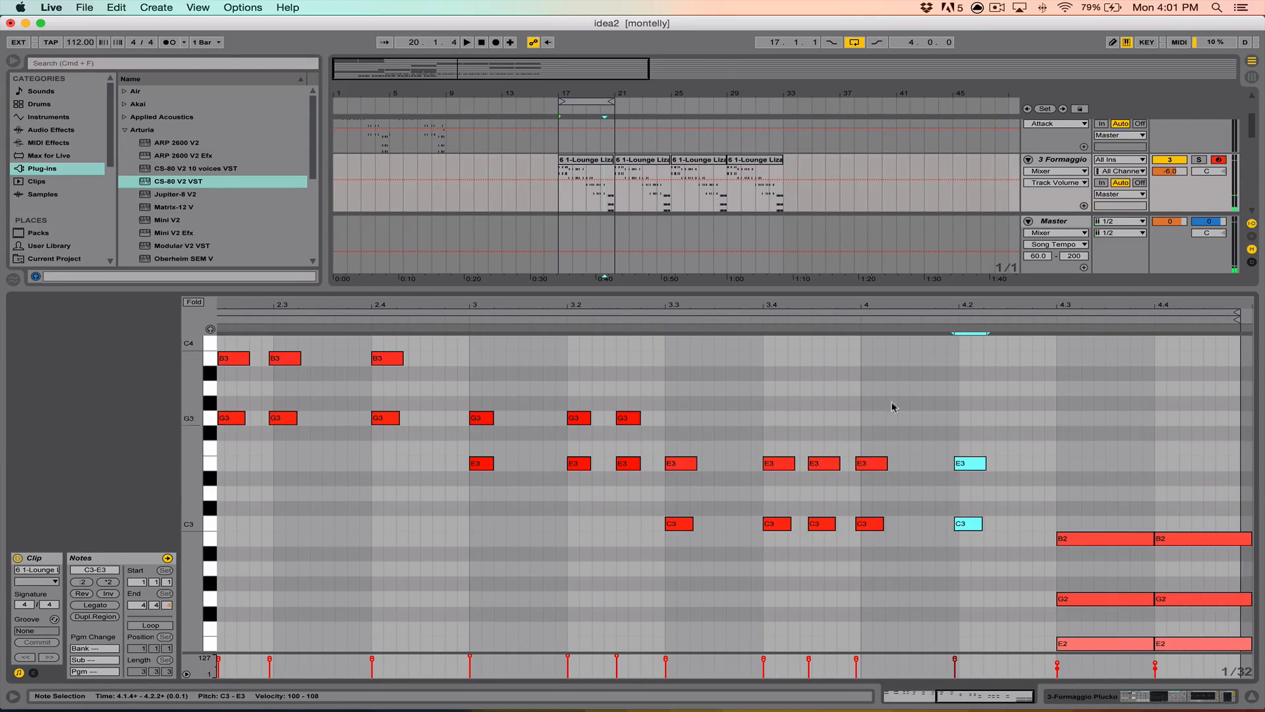
pyautogui.click(739, 322)
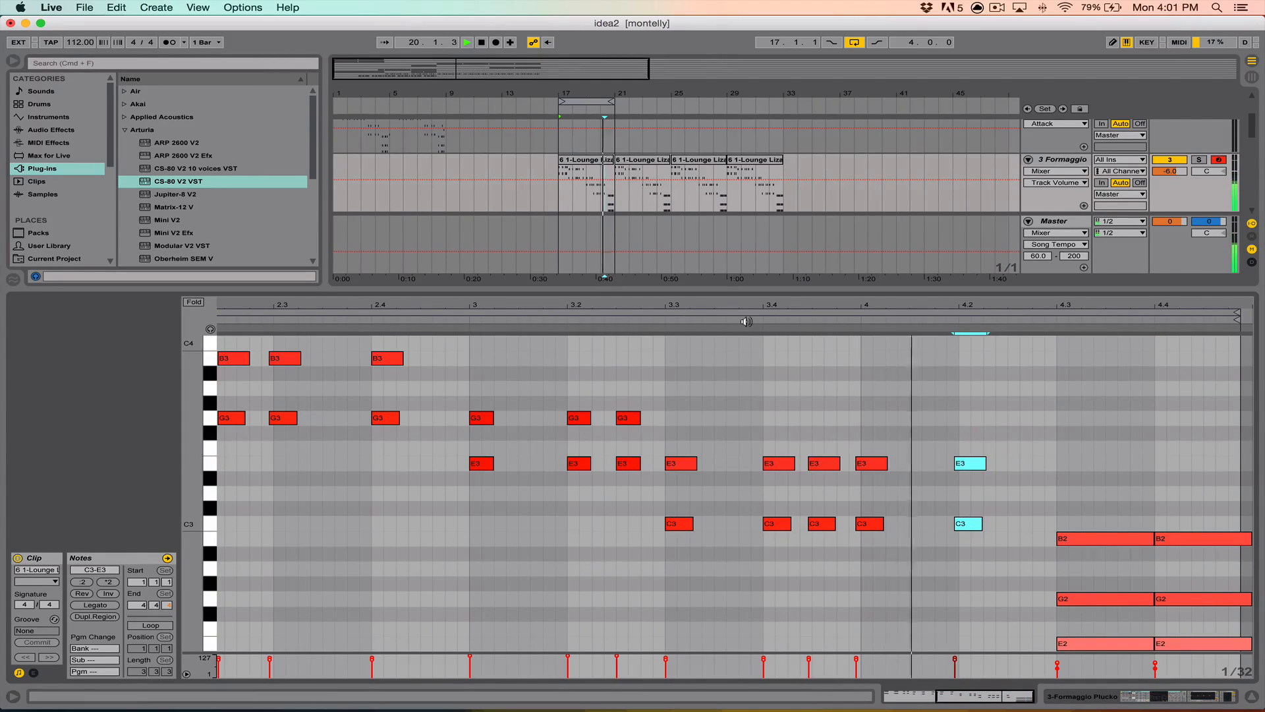
pyautogui.press('space')
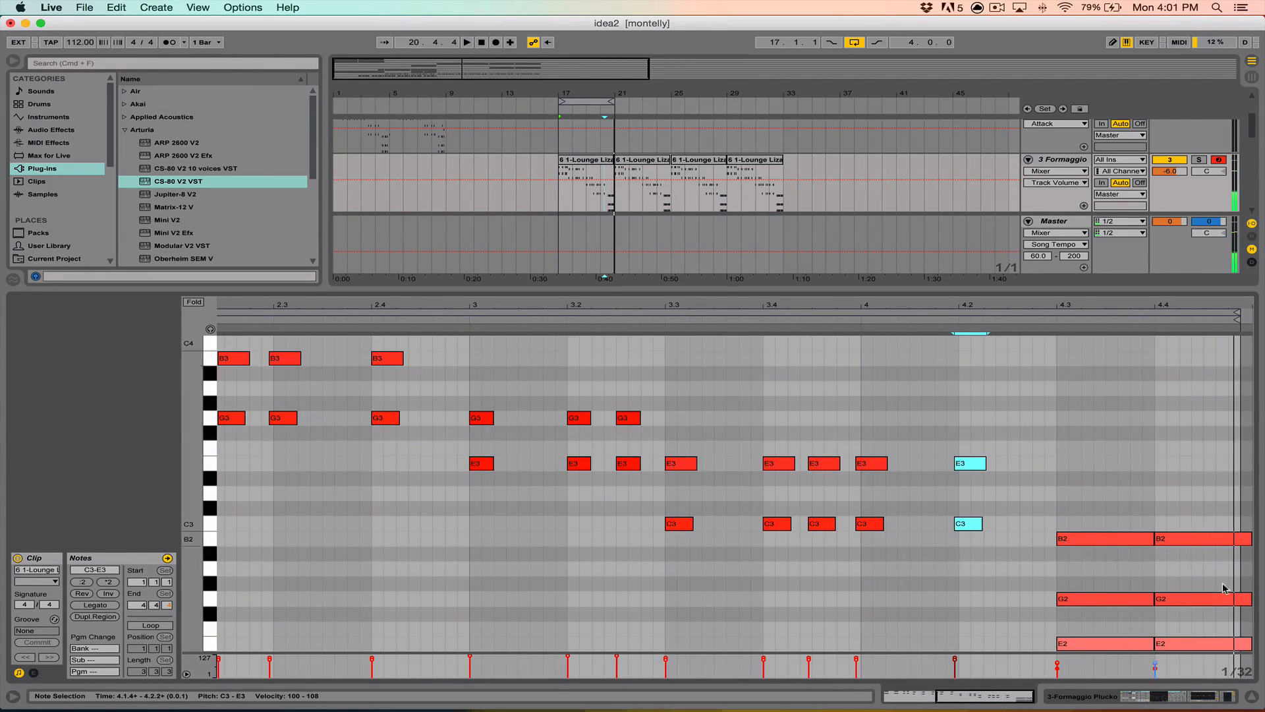
# Hide the note editor, place the insert marker at 17.1.1 and select the Formaggio track in the arrangement
pyautogui.click(1251, 695)
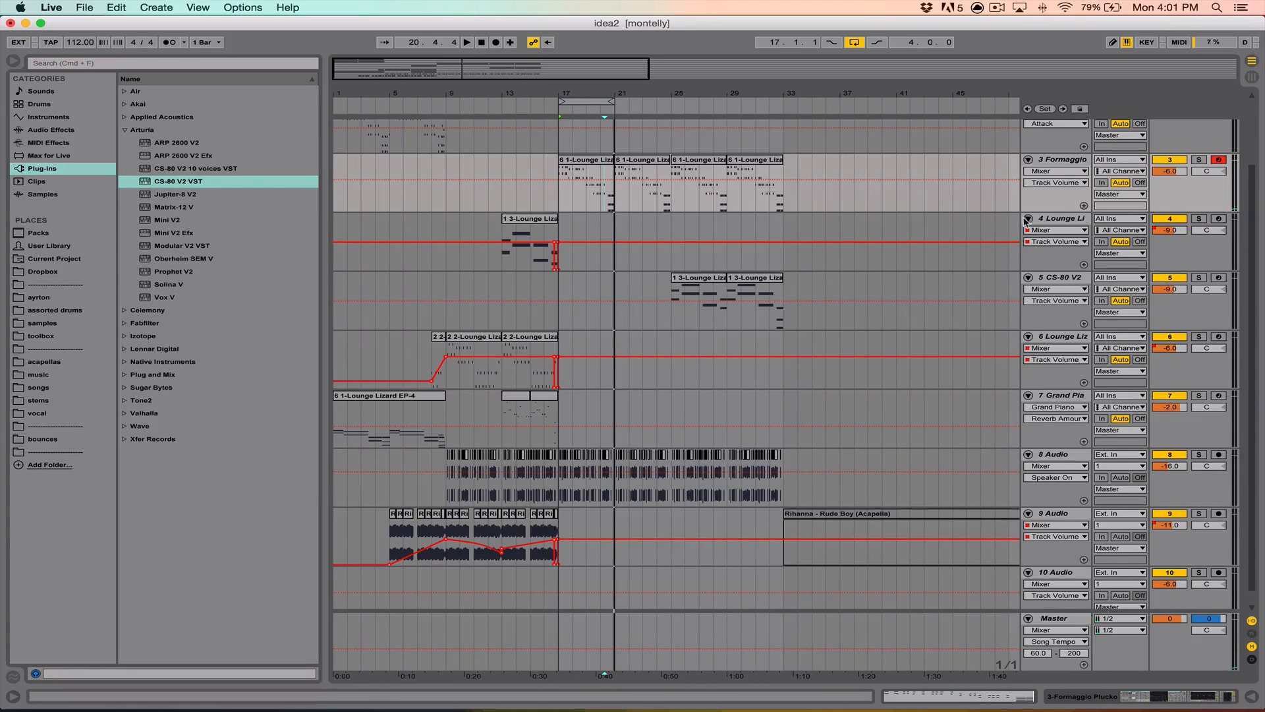
pyautogui.click(561, 202)
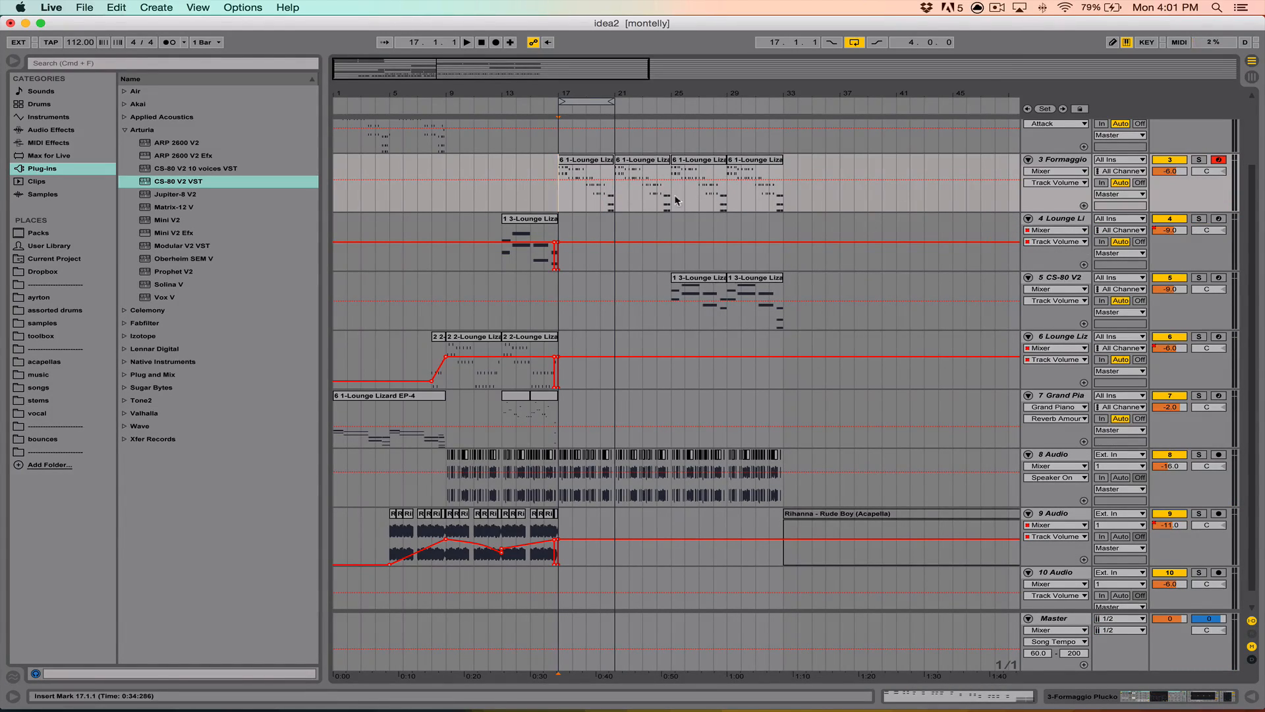
pyautogui.moveTo(573, 94); pyautogui.dragTo(573, 136)
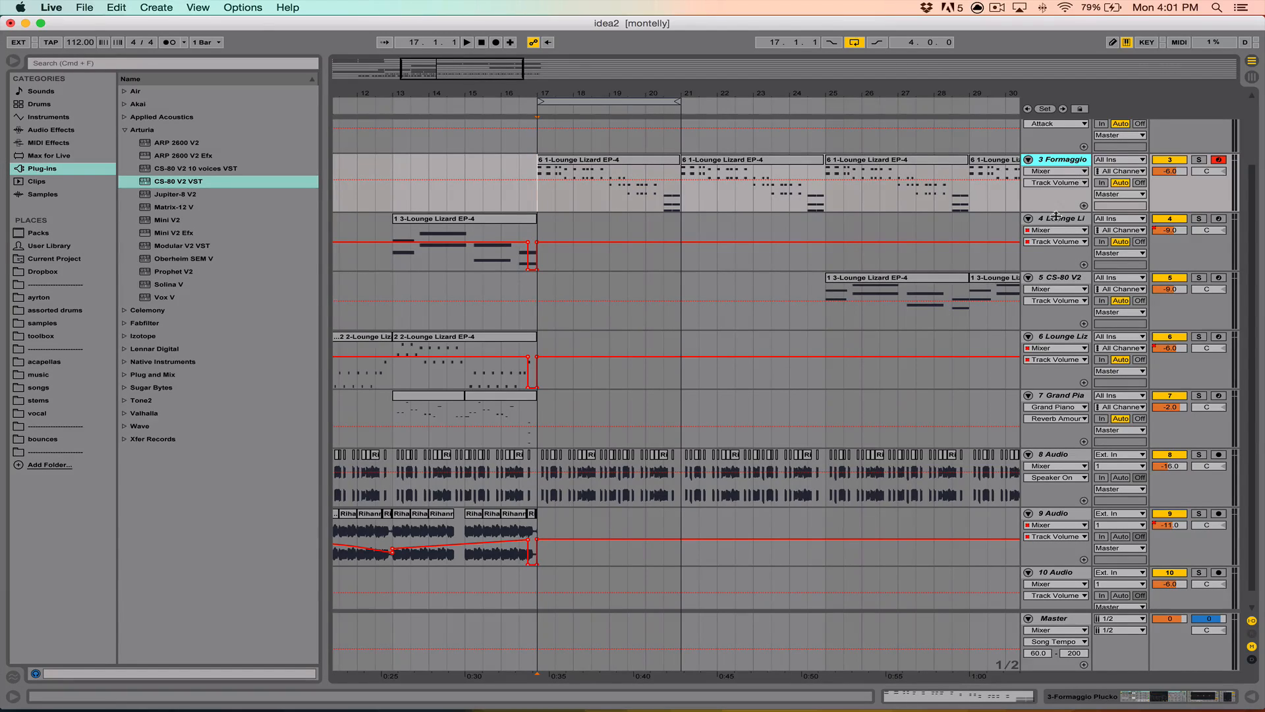
pyautogui.scroll(-1, 1049, 227)
pyautogui.scroll(3, 1049, 226)
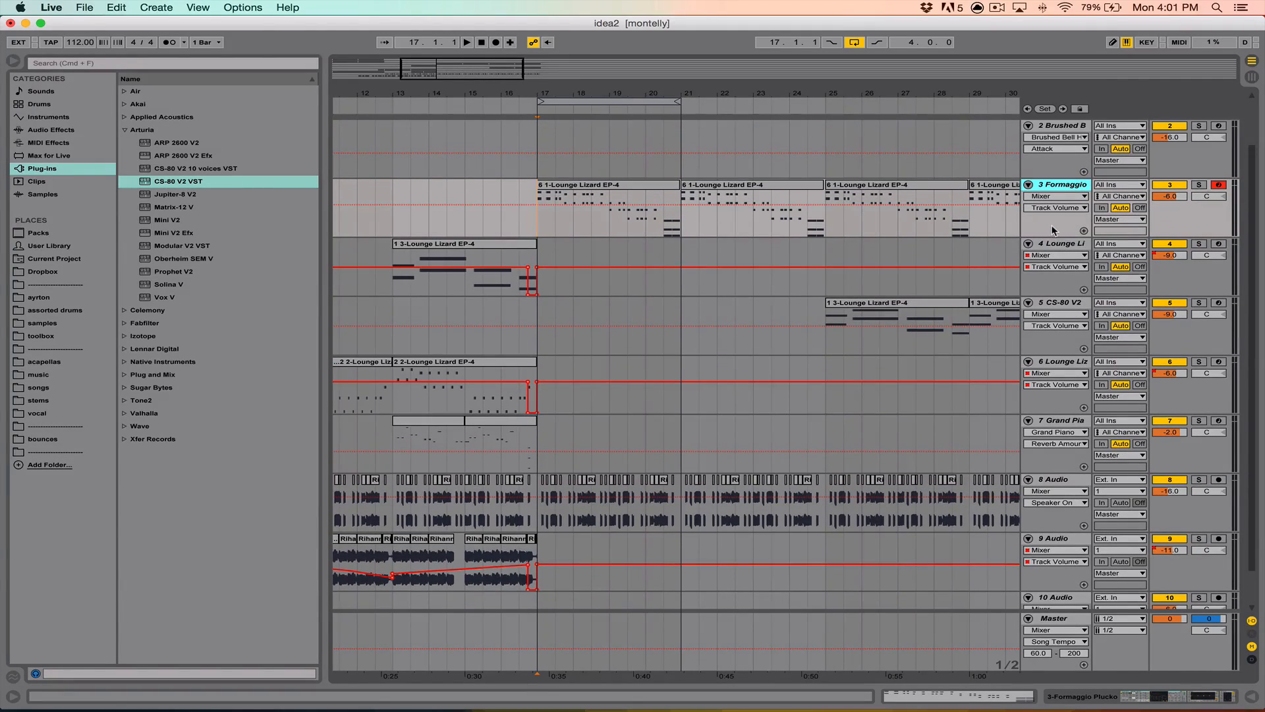
# Add a MIDI track below the Formaggio track and load the Native Instruments Massive synth on it
pyautogui.press('super+shift+t')
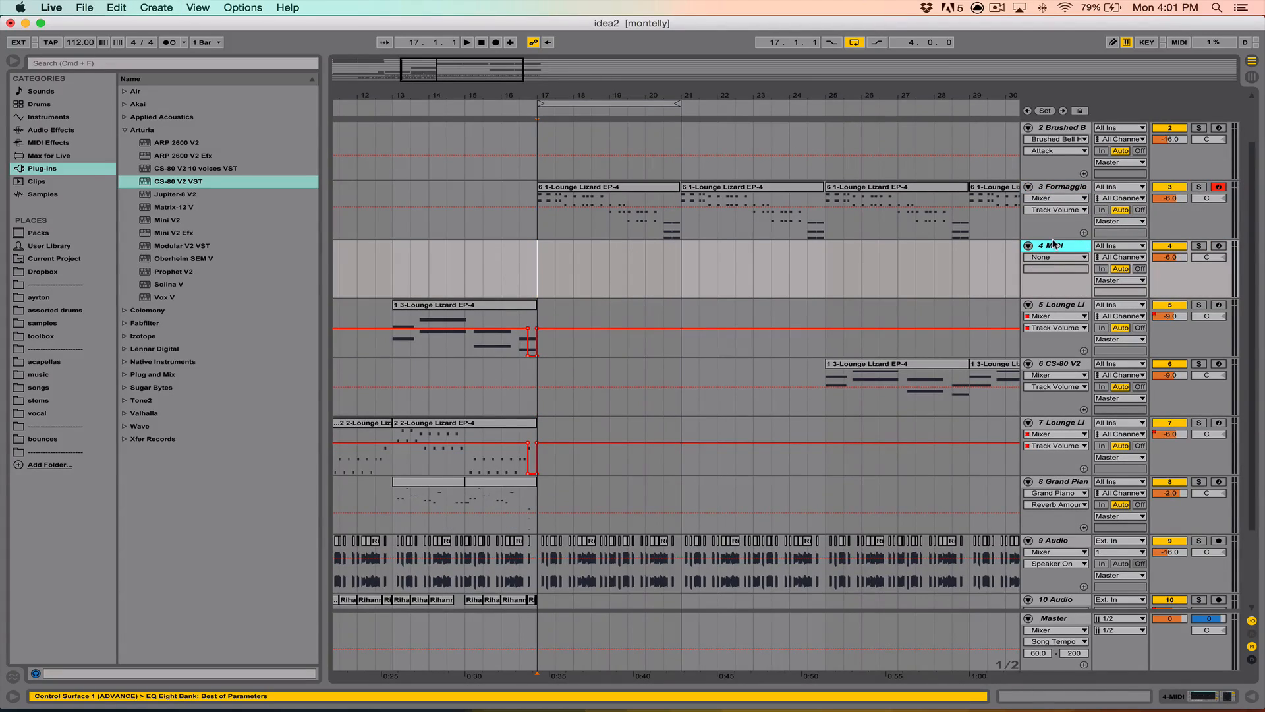
pyautogui.click(123, 131)
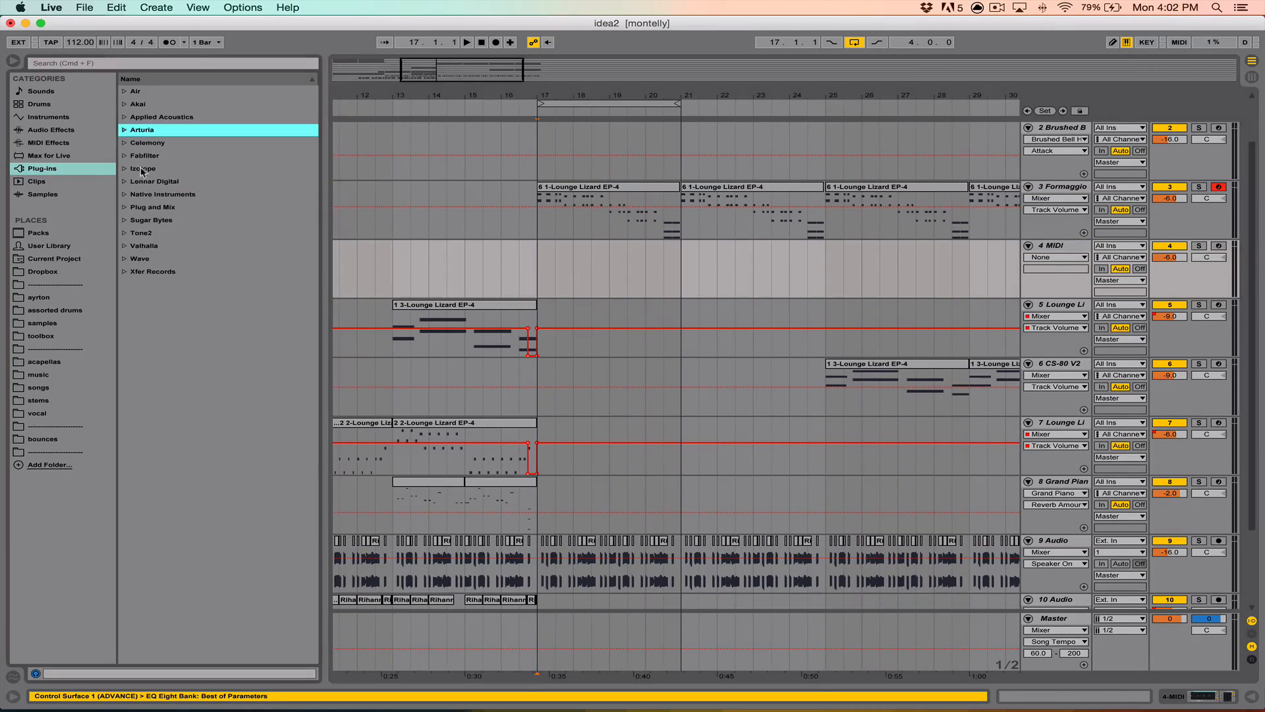
pyautogui.click(125, 195)
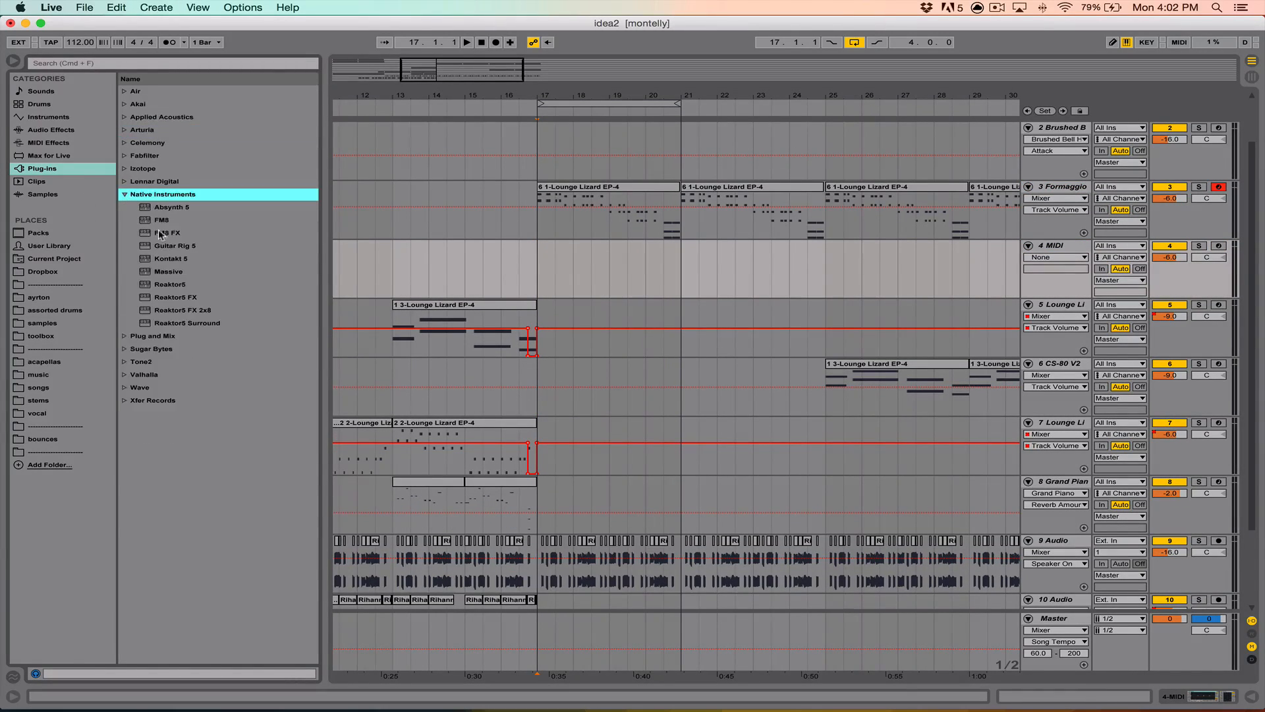
pyautogui.click(171, 272)
pyautogui.moveTo(643, 272); pyautogui.dragTo(656, 270)
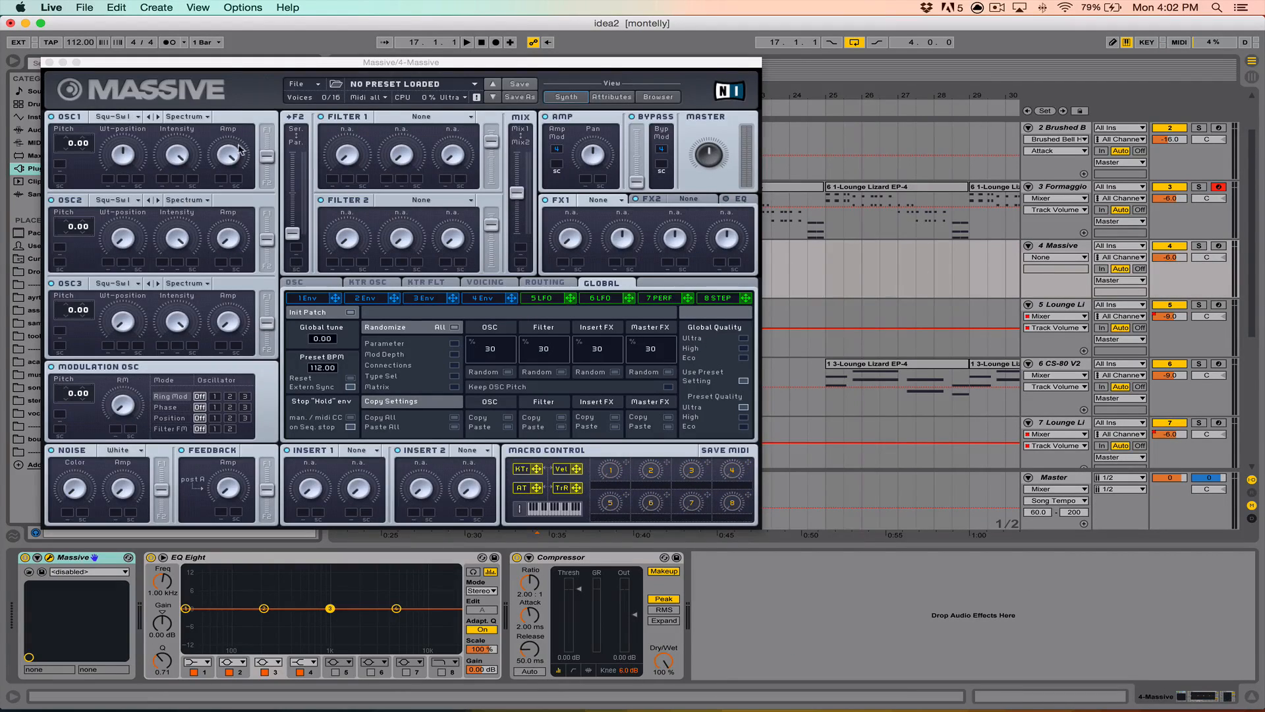
# Arm the Massive track for recording and turn down the synth's master volume slightly
pyautogui.click(118, 117)
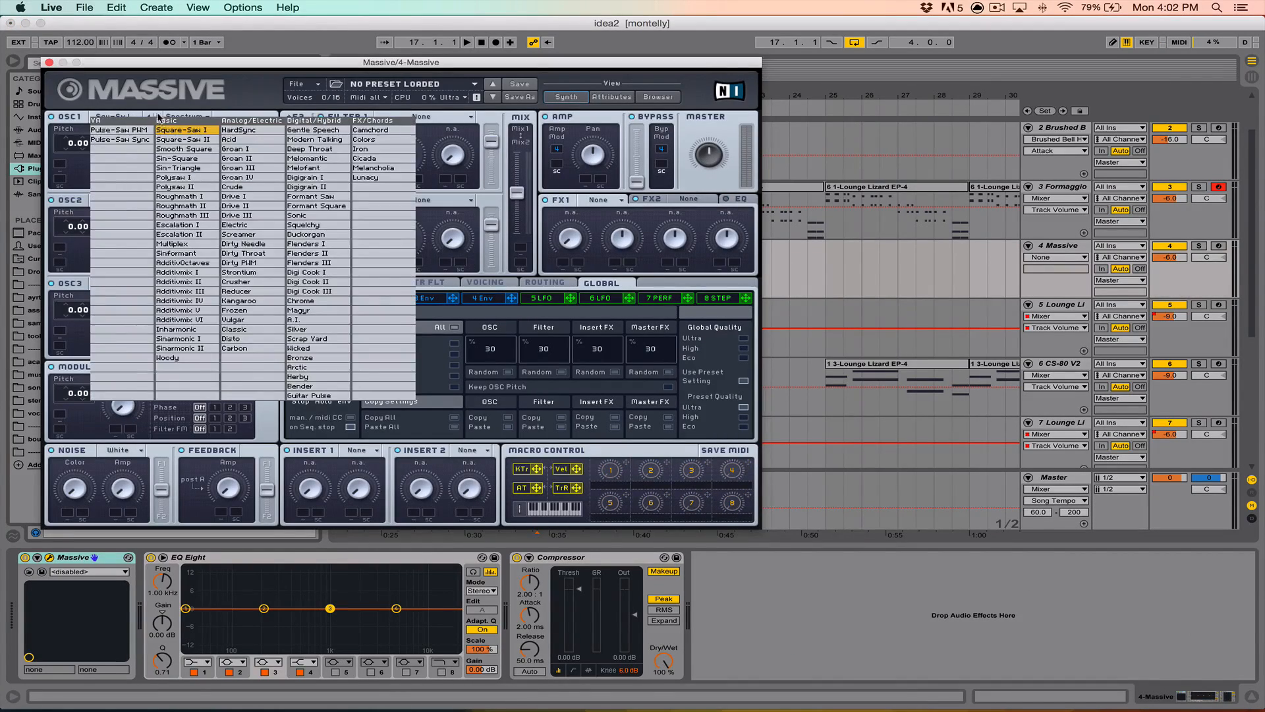
pyautogui.click(148, 116)
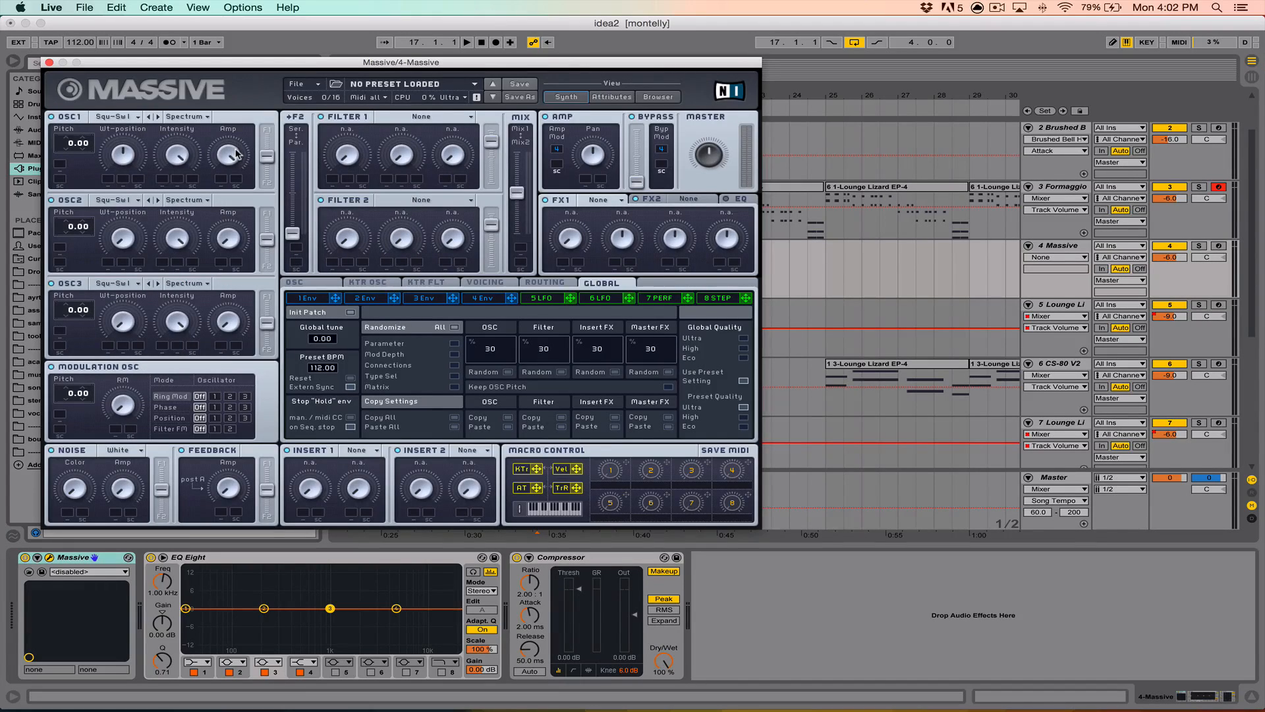
pyautogui.click(1218, 246)
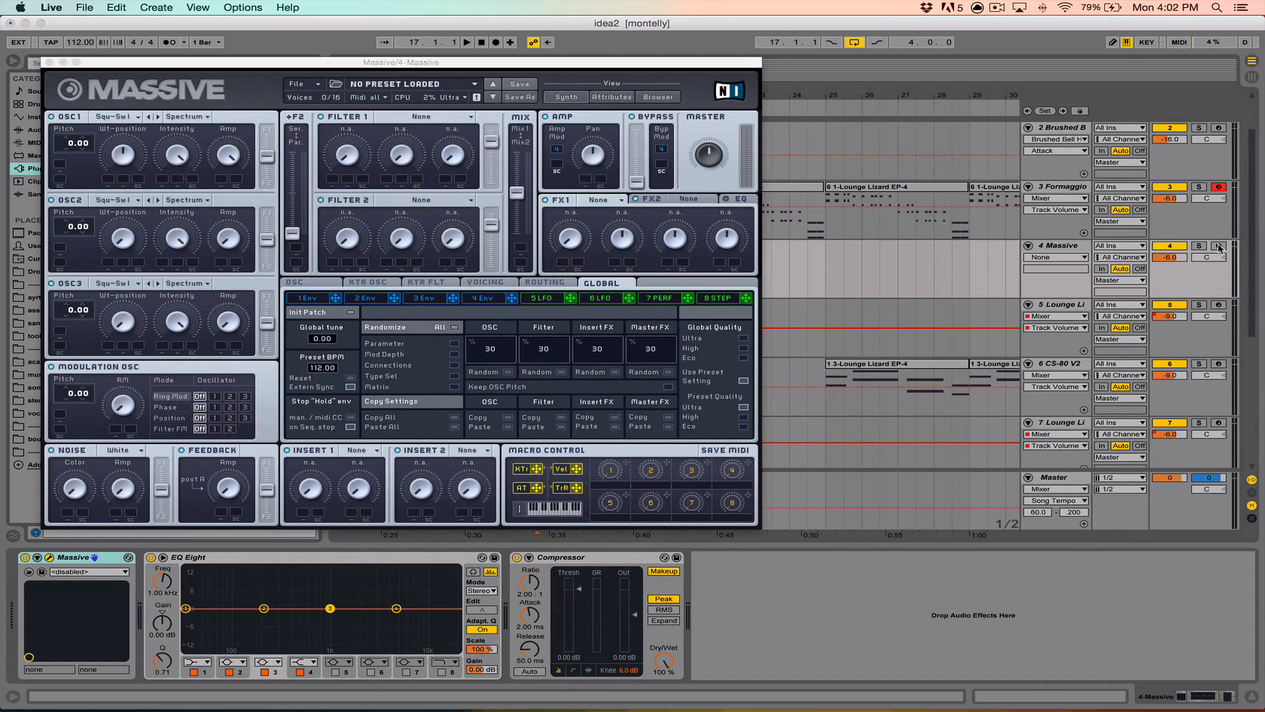
pyautogui.click(711, 164)
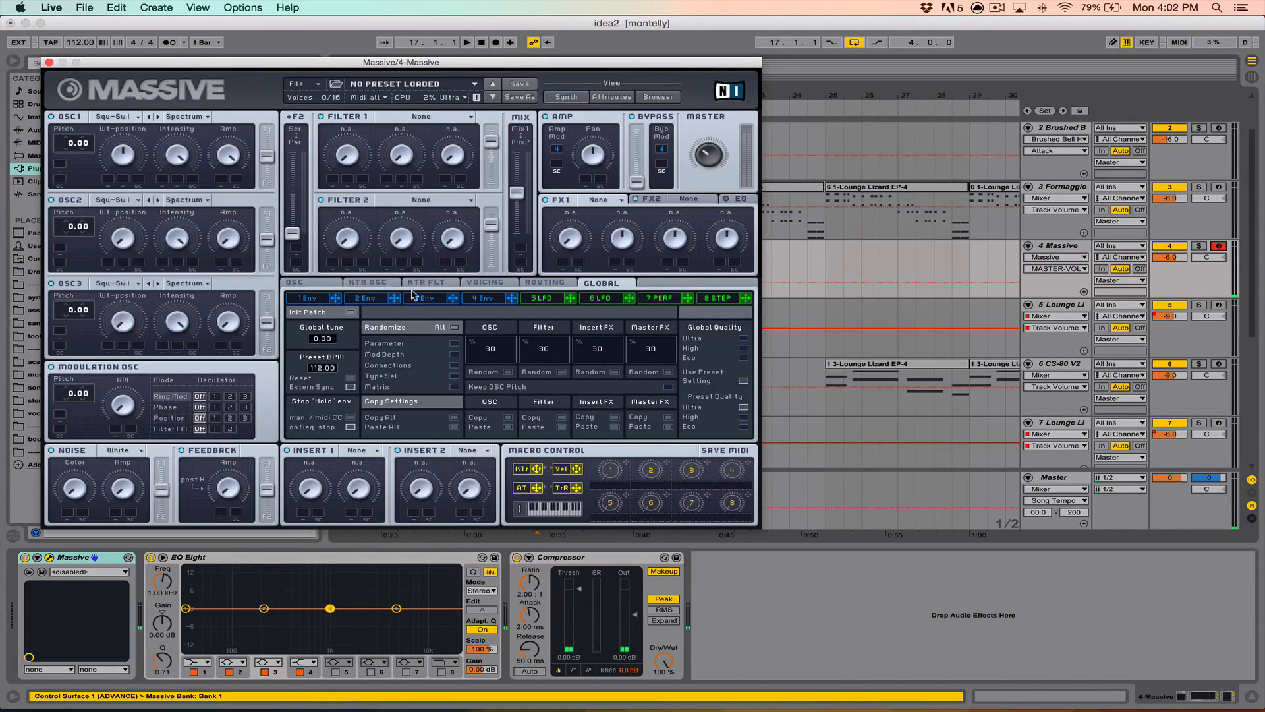
# Set Massive's unison to 7 voices and enable its pitch cutoff spread, with a 0.20 upper limit and the amount raised to about 40%
pyautogui.click(490, 283)
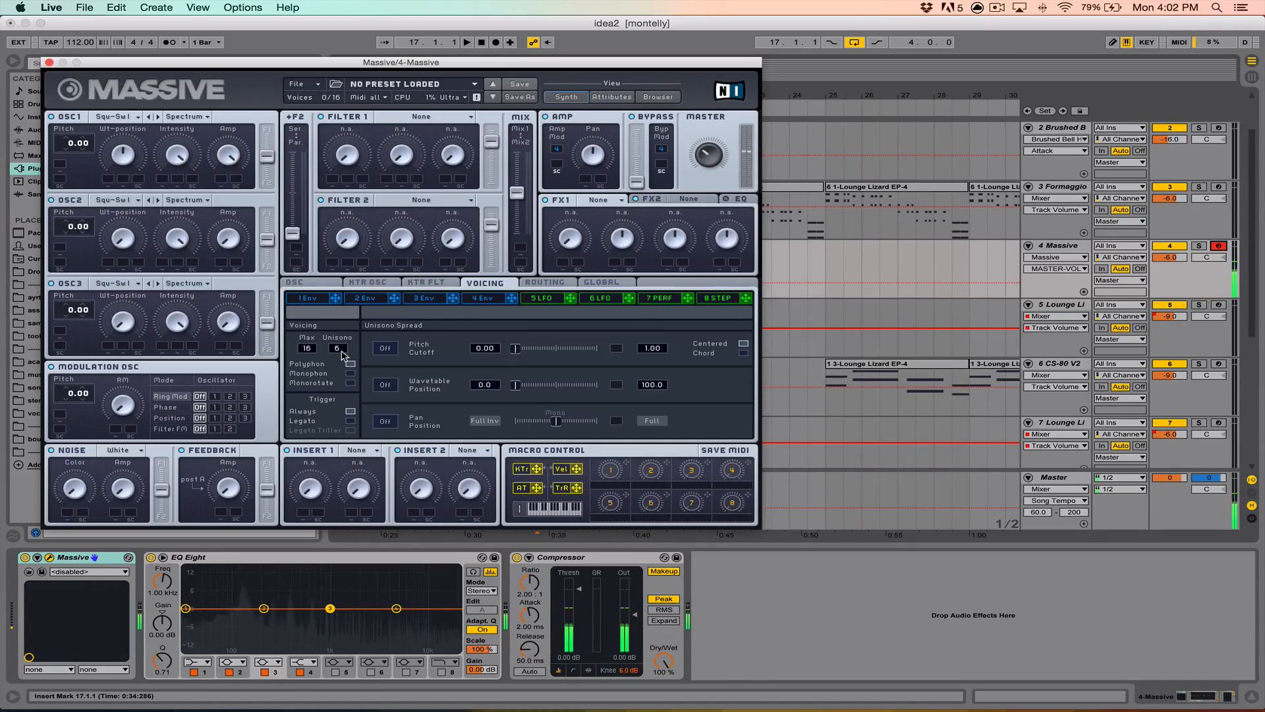
pyautogui.moveTo(343, 352); pyautogui.dragTo(344, 349)
pyautogui.moveTo(513, 349)
pyautogui.mouseDown()
pyautogui.moveTo(532, 349)
pyautogui.moveTo(511, 350)
pyautogui.mouseUp()
pyautogui.click(387, 349)
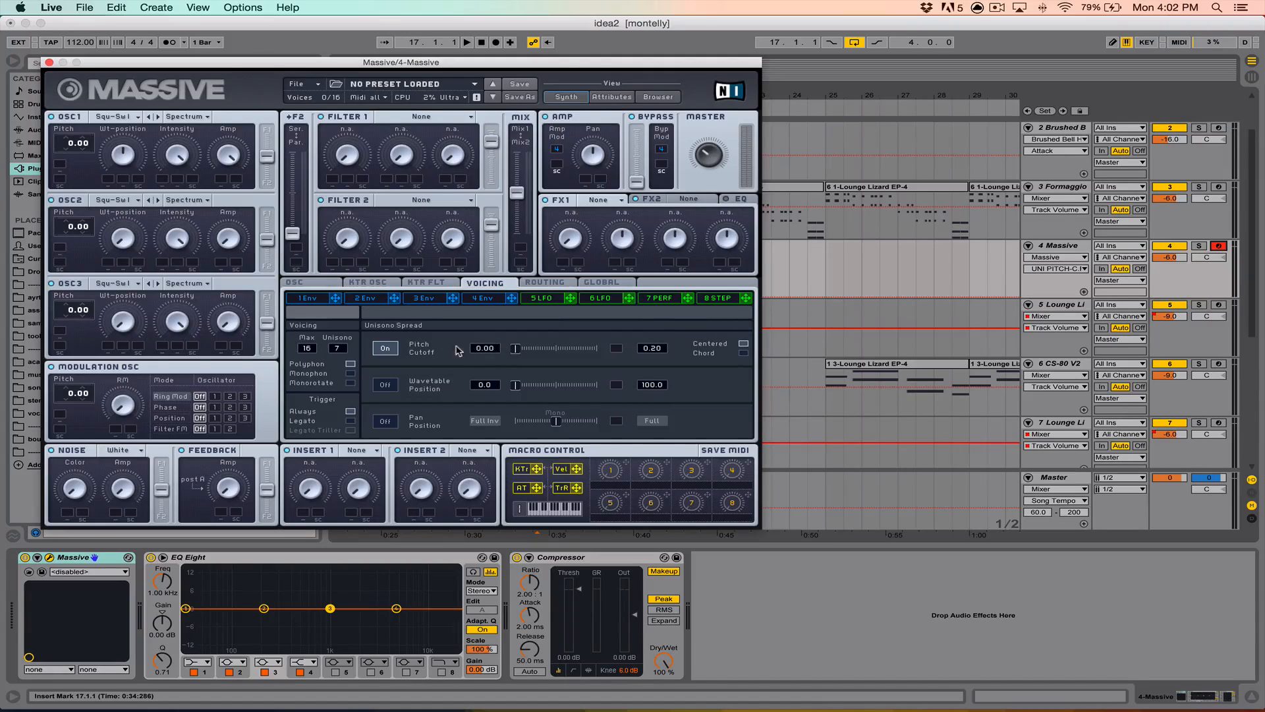
pyautogui.moveTo(512, 349); pyautogui.dragTo(547, 359)
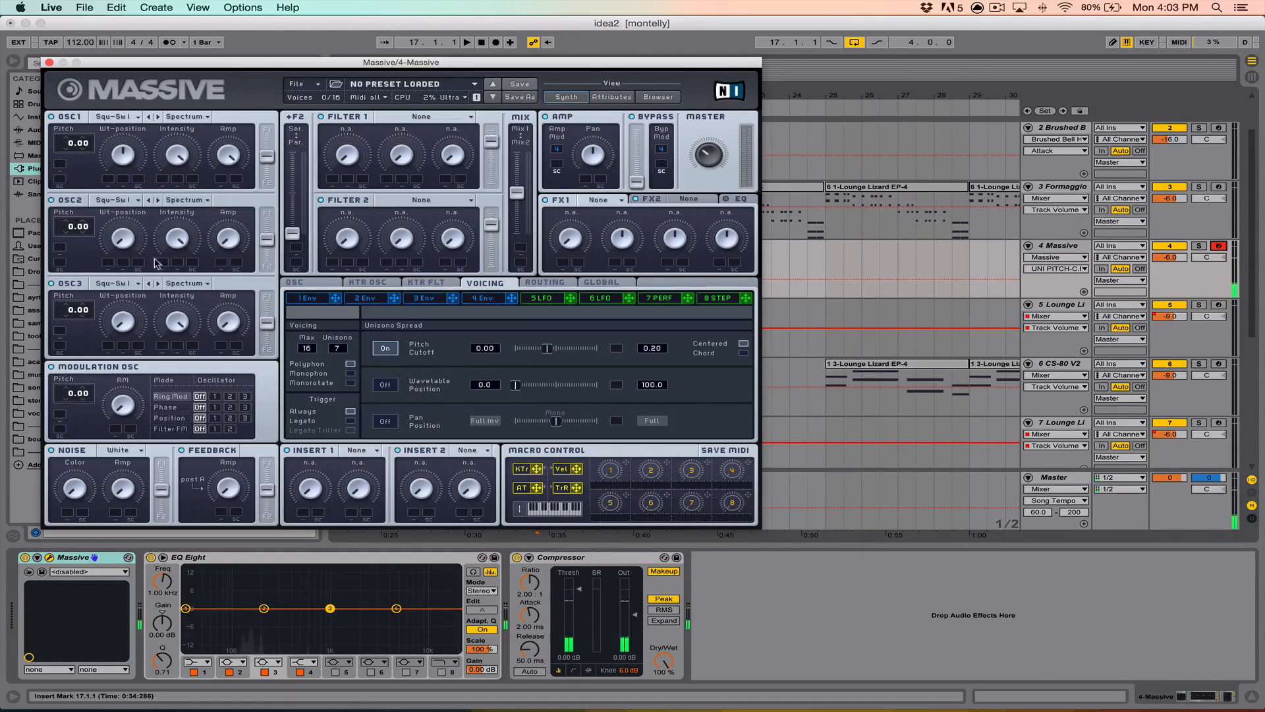
# Lengthen the attack of Massive's envelope 4
pyautogui.click(499, 300)
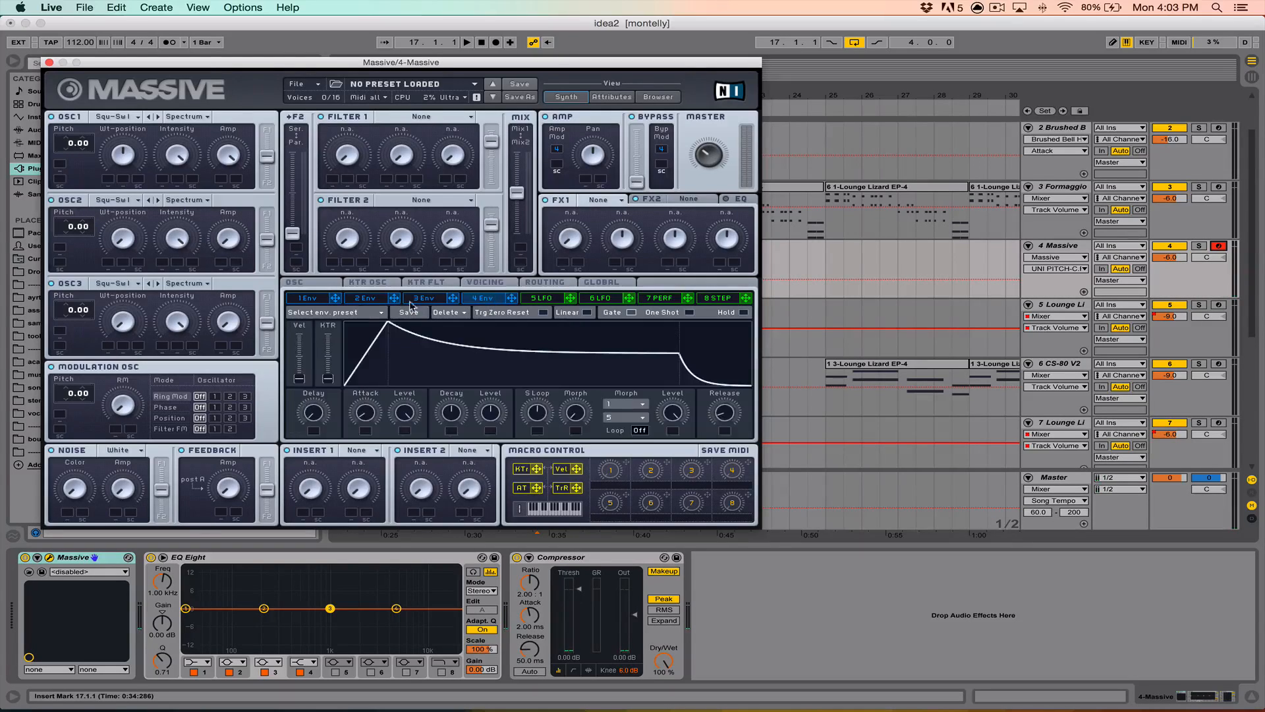
pyautogui.moveTo(361, 411)
pyautogui.mouseDown()
pyautogui.moveTo(364, 389)
pyautogui.moveTo(370, 414)
pyautogui.mouseUp()
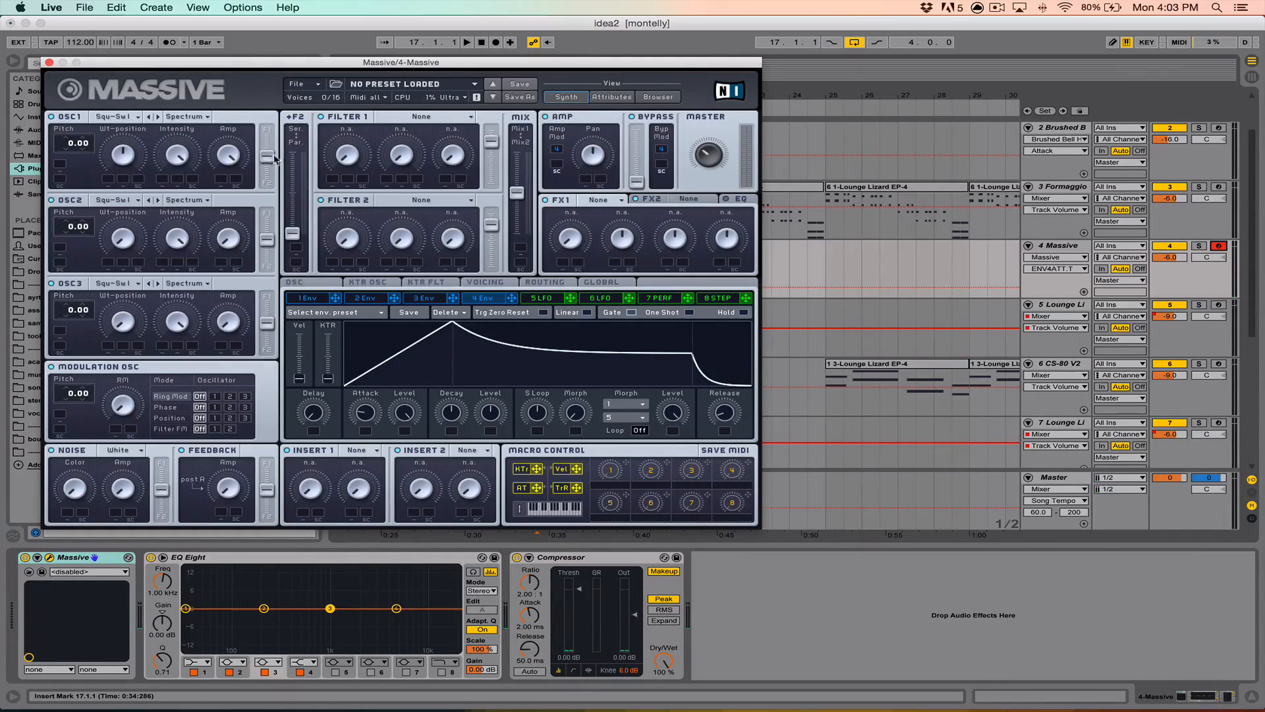
# Turn OSC1's wavetable position fully up and bring in OSC2 with its amp slightly below maximum
pyautogui.click(177, 155)
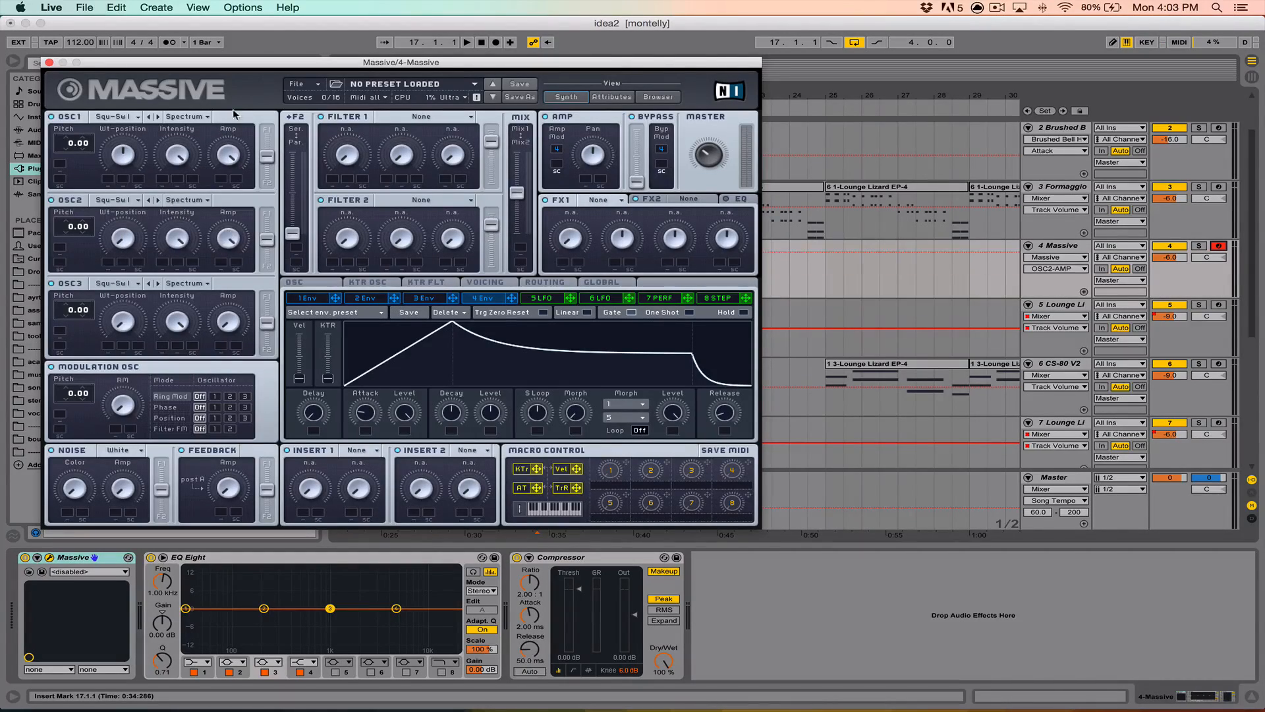
pyautogui.moveTo(120, 162); pyautogui.dragTo(150, 48)
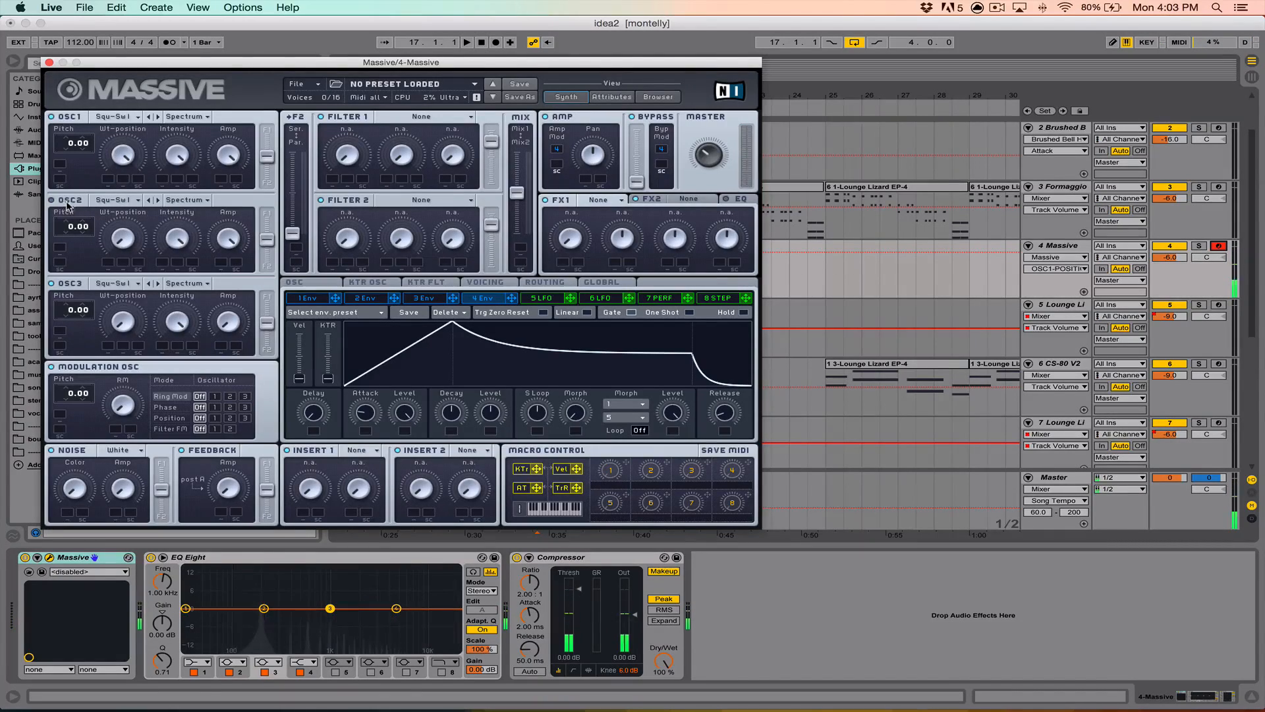
pyautogui.click(124, 119)
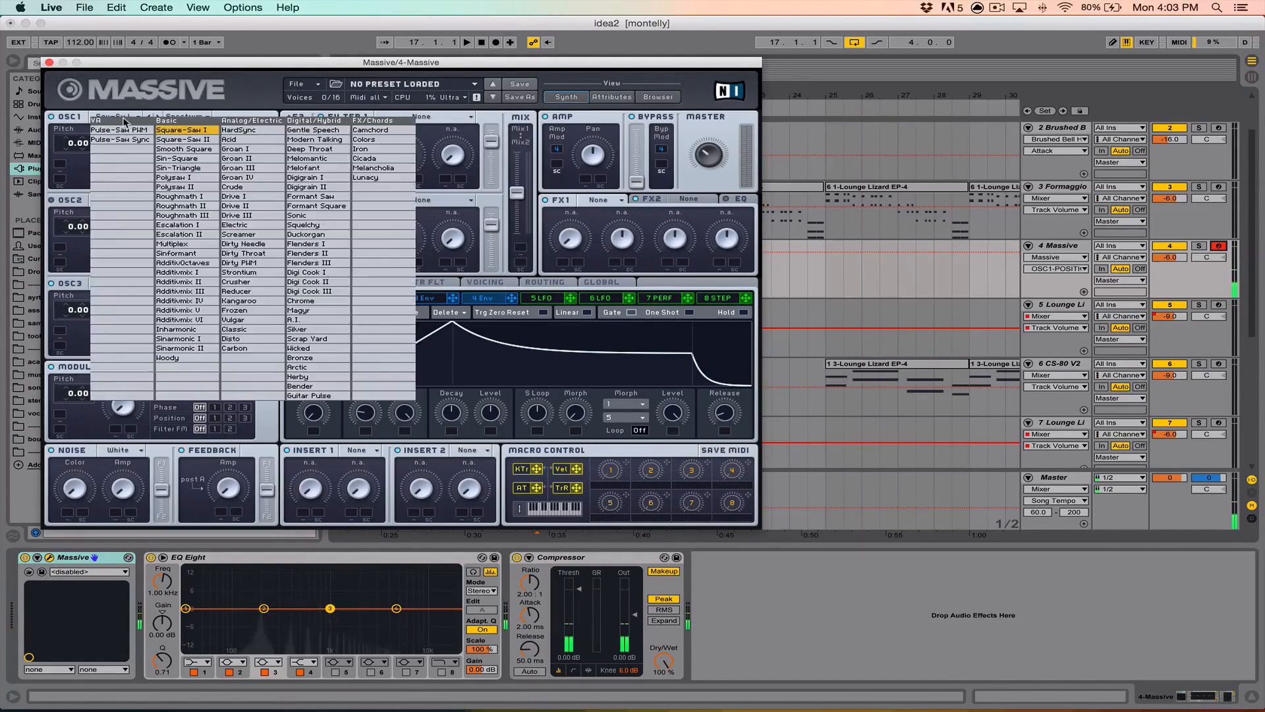
pyautogui.click(74, 190)
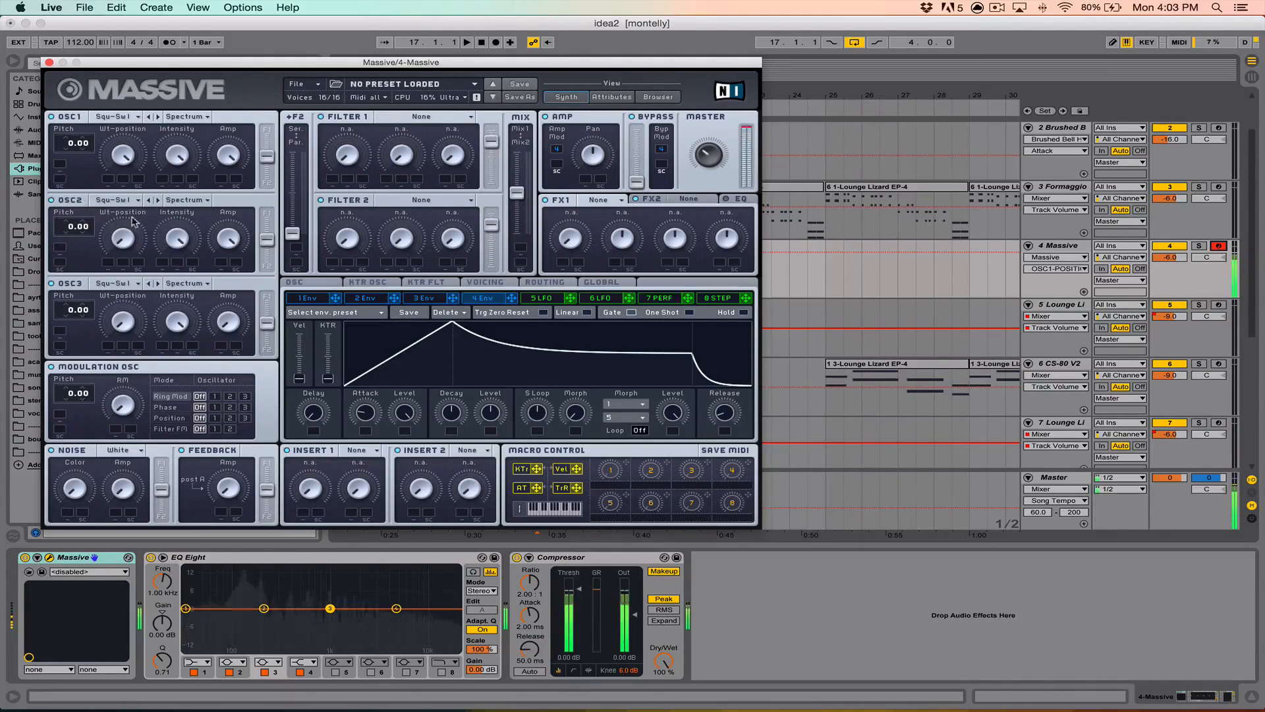
pyautogui.moveTo(228, 238); pyautogui.dragTo(228, 263)
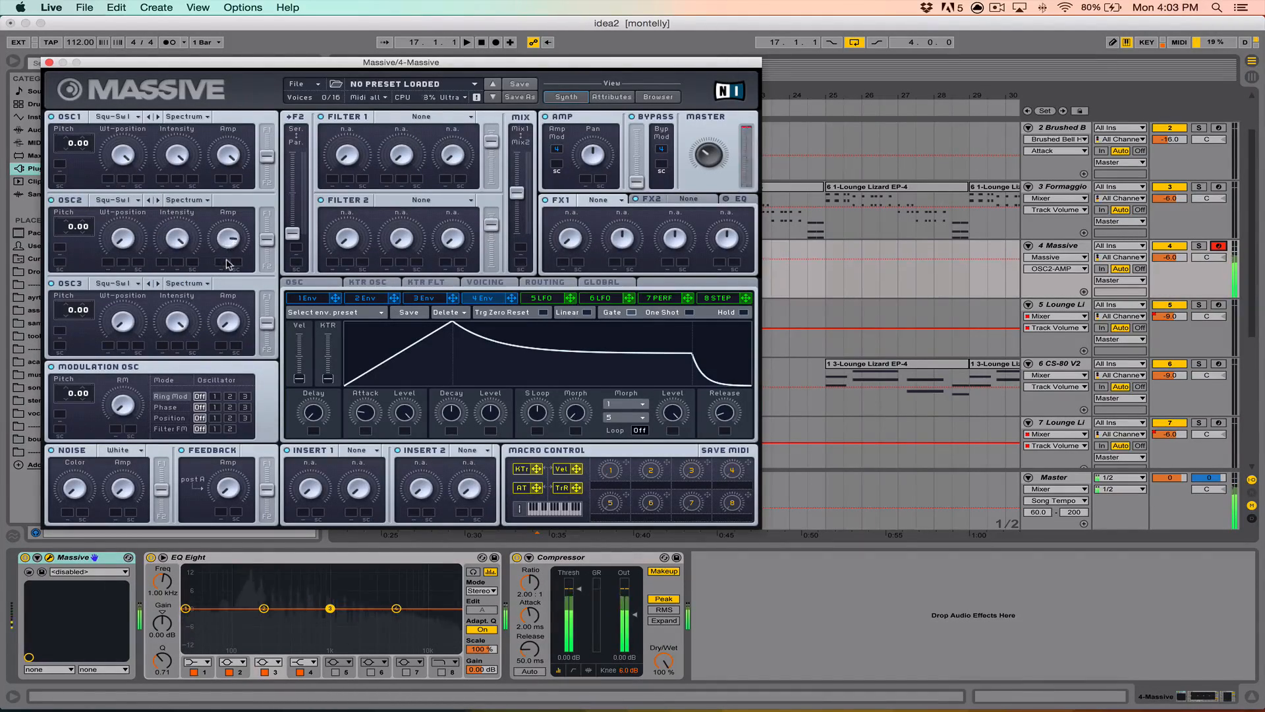
# Give OSC3 the Sin-Triangle wavetable, raise its amp level and set its pitch to 12.00
pyautogui.click(113, 284)
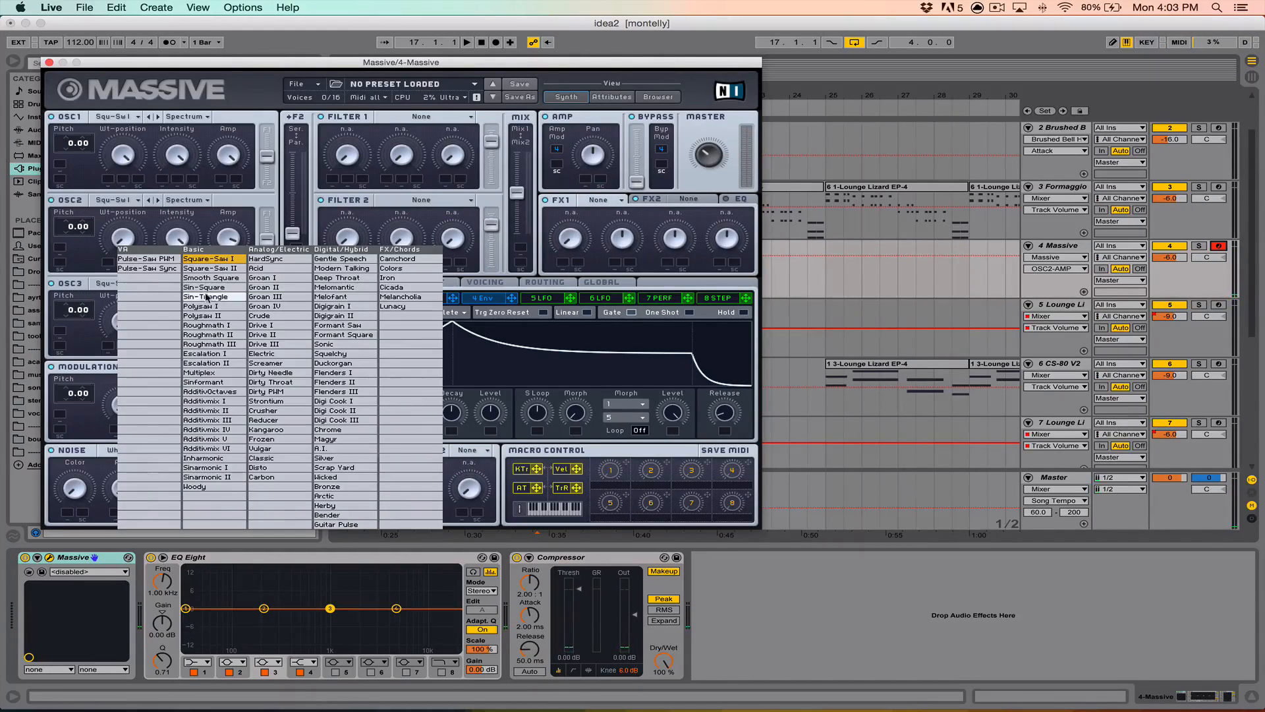
pyautogui.click(235, 297)
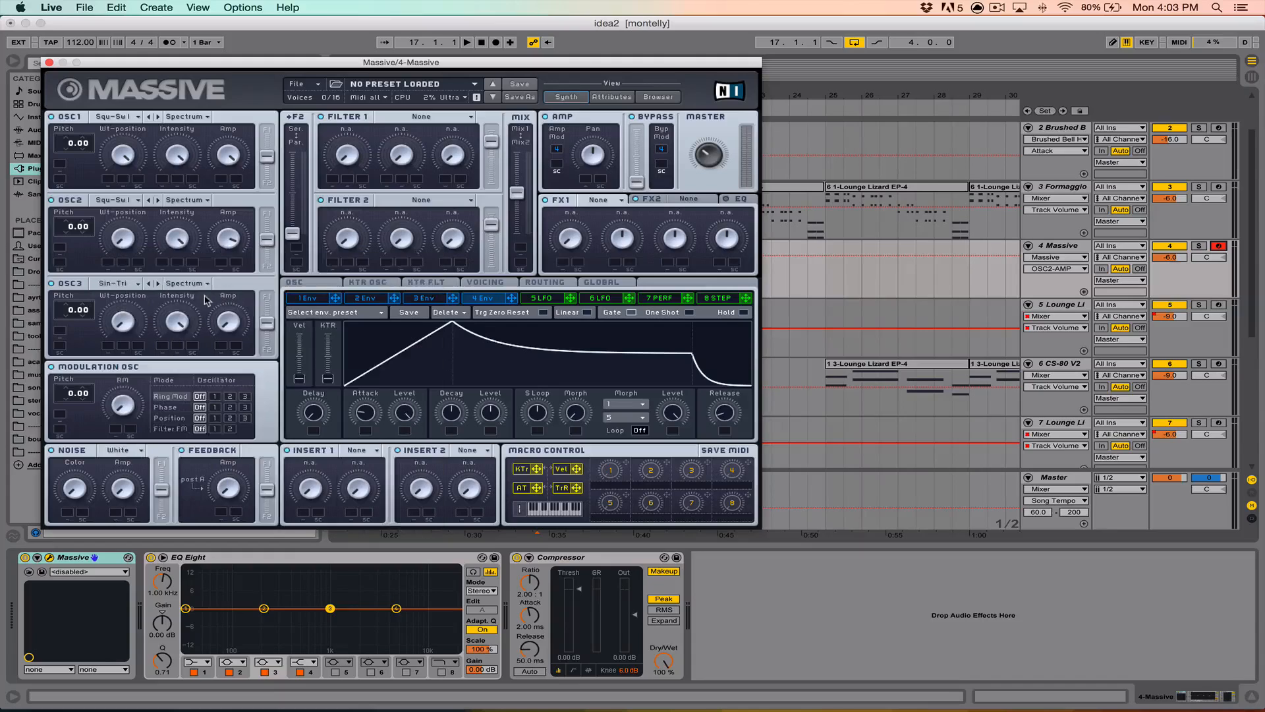
pyautogui.moveTo(224, 325); pyautogui.dragTo(212, 239)
pyautogui.moveTo(66, 311)
pyautogui.mouseDown()
pyautogui.moveTo(73, 286)
pyautogui.moveTo(63, 310)
pyautogui.moveTo(76, 299)
pyautogui.mouseUp()
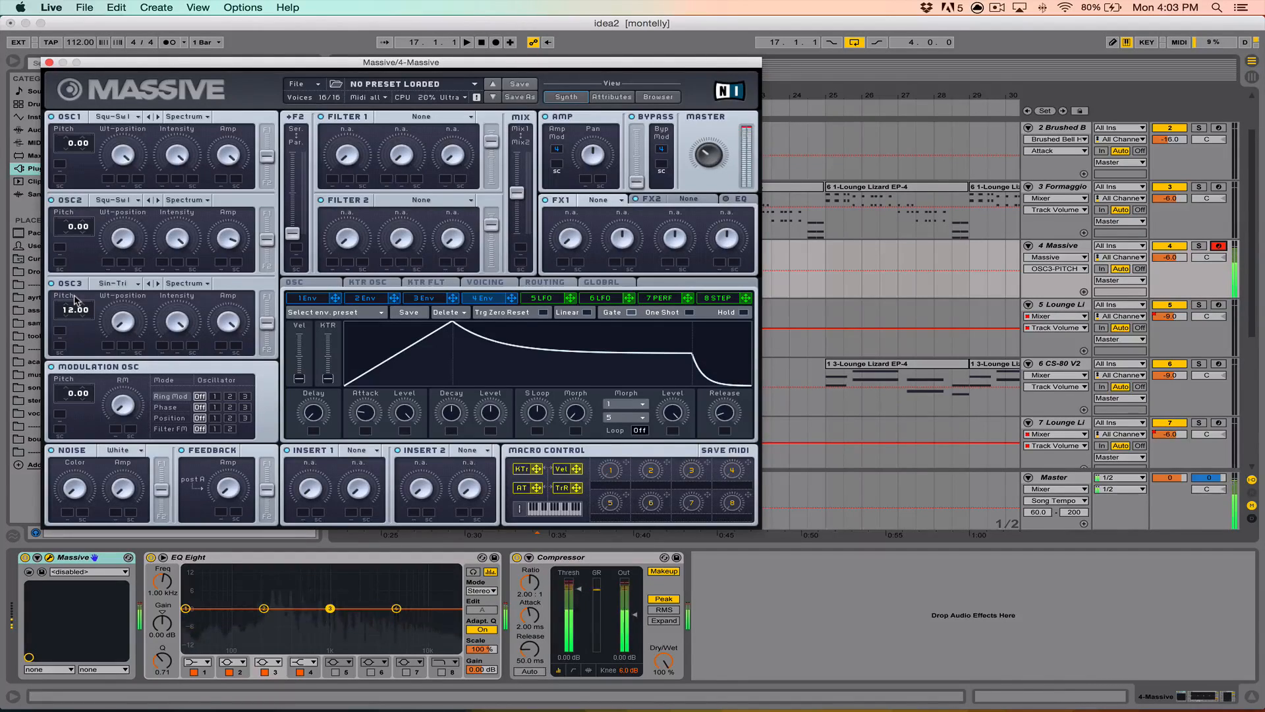
# Lower Massive's master volume further and enable the unison pan position spread at about two-thirds toward Full
pyautogui.click(708, 160)
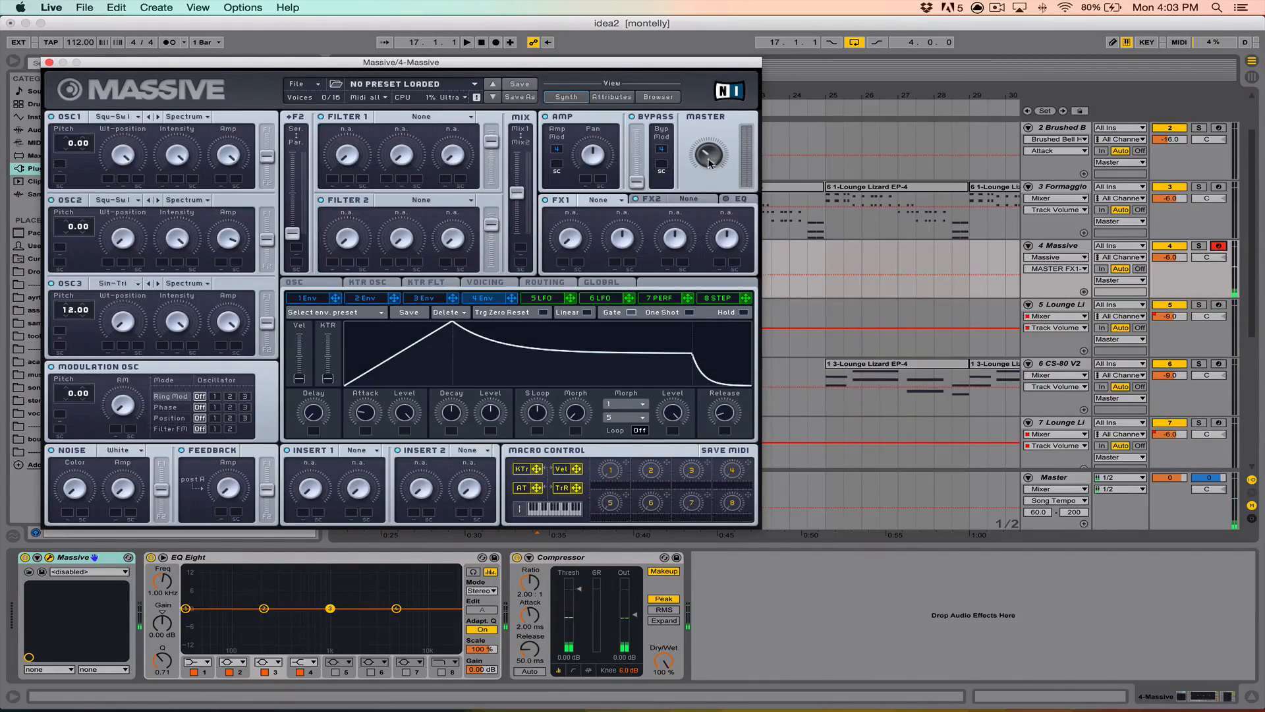
pyautogui.moveTo(708, 161); pyautogui.dragTo(705, 153)
pyautogui.click(494, 283)
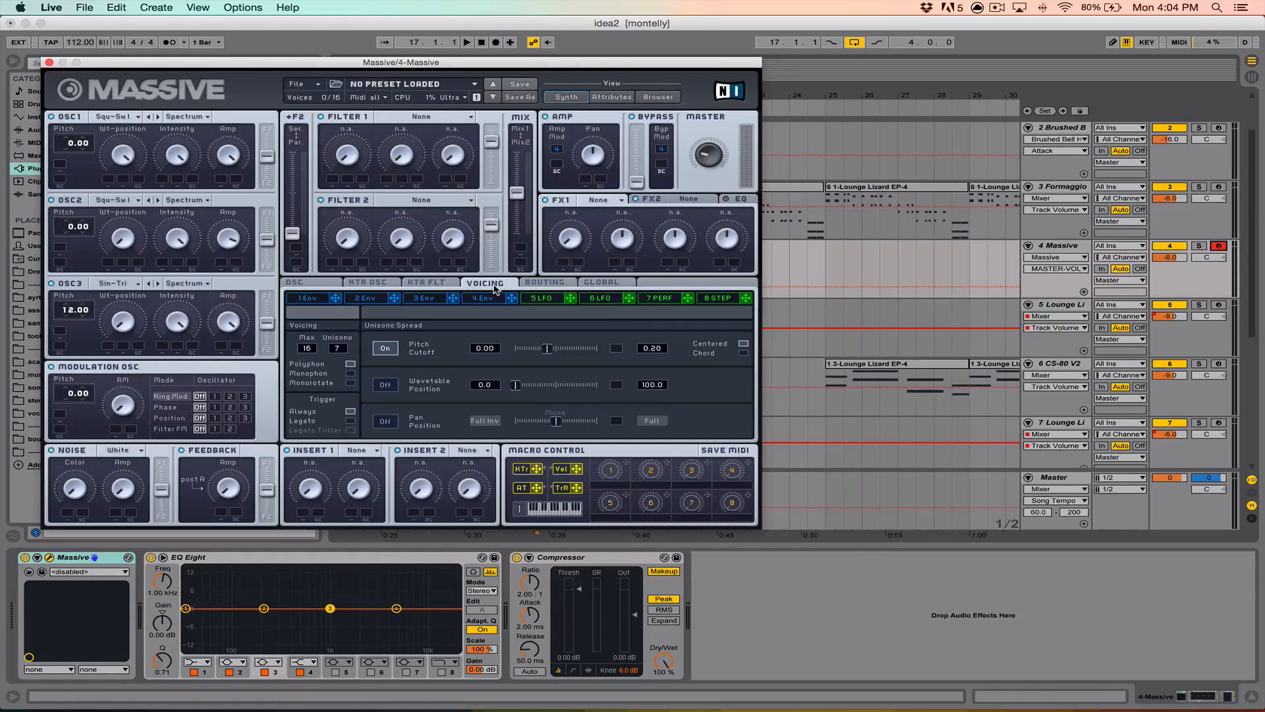
pyautogui.moveTo(553, 424); pyautogui.dragTo(583, 424)
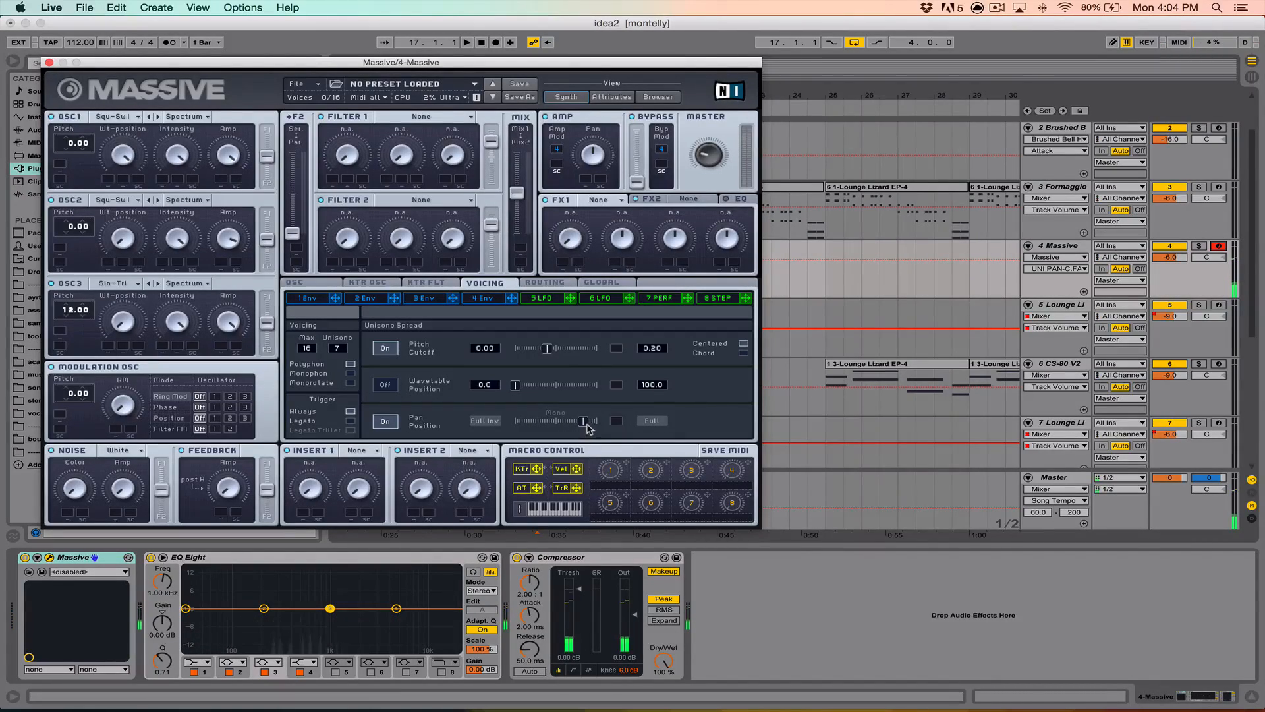
# Try Flanger Negative in the FX1 slot, settle on Reverb there and adjust its dry/wet mix and size
pyautogui.click(607, 200)
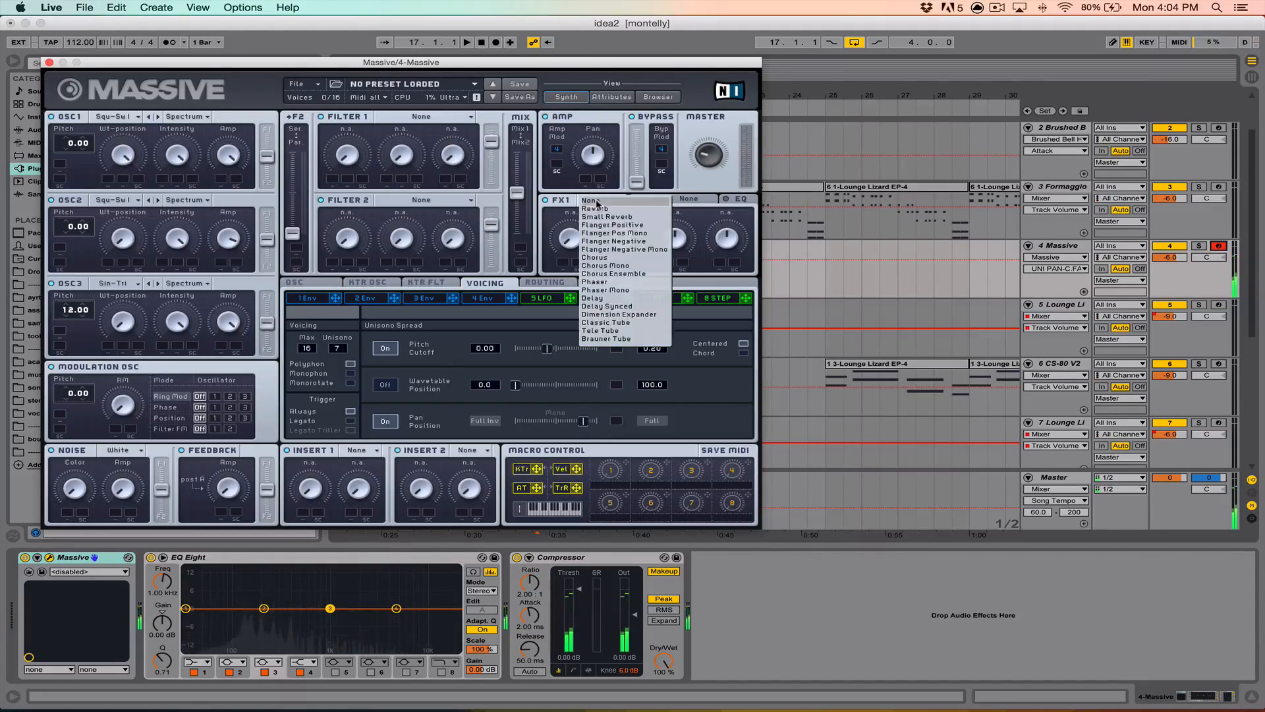
pyautogui.click(634, 241)
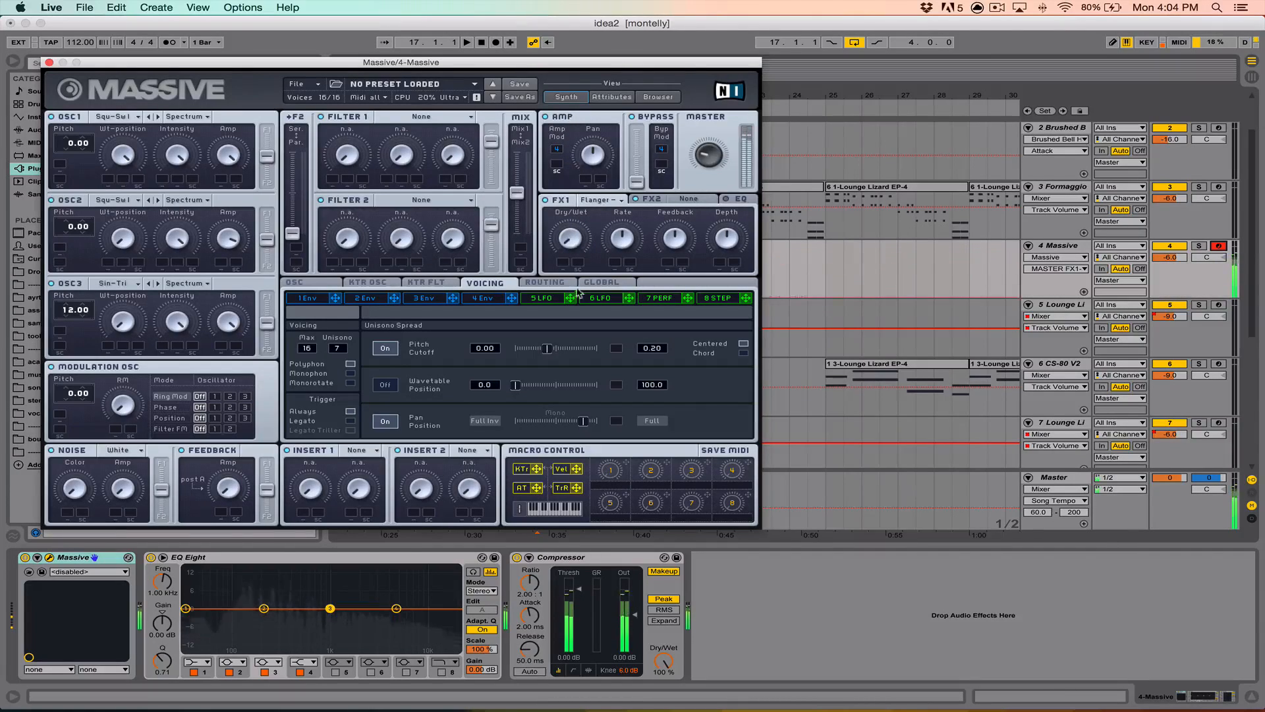
pyautogui.click(600, 200)
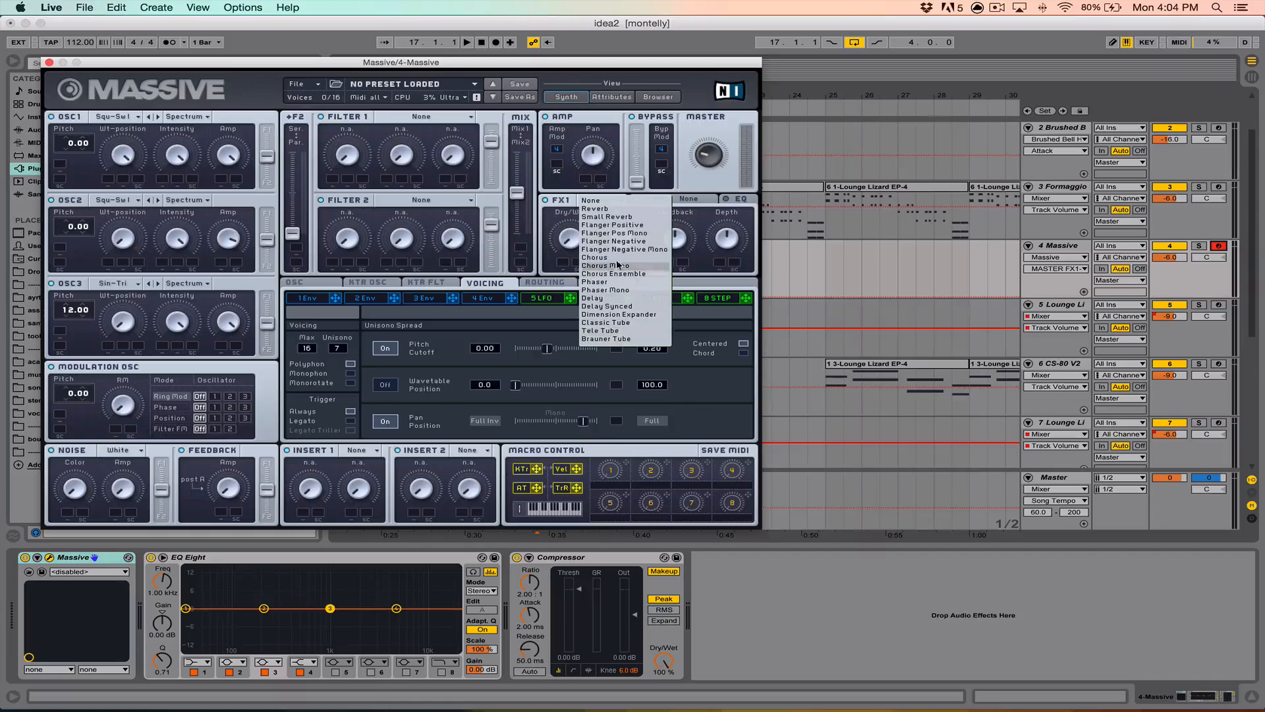
pyautogui.click(614, 208)
pyautogui.moveTo(570, 239); pyautogui.dragTo(560, 184)
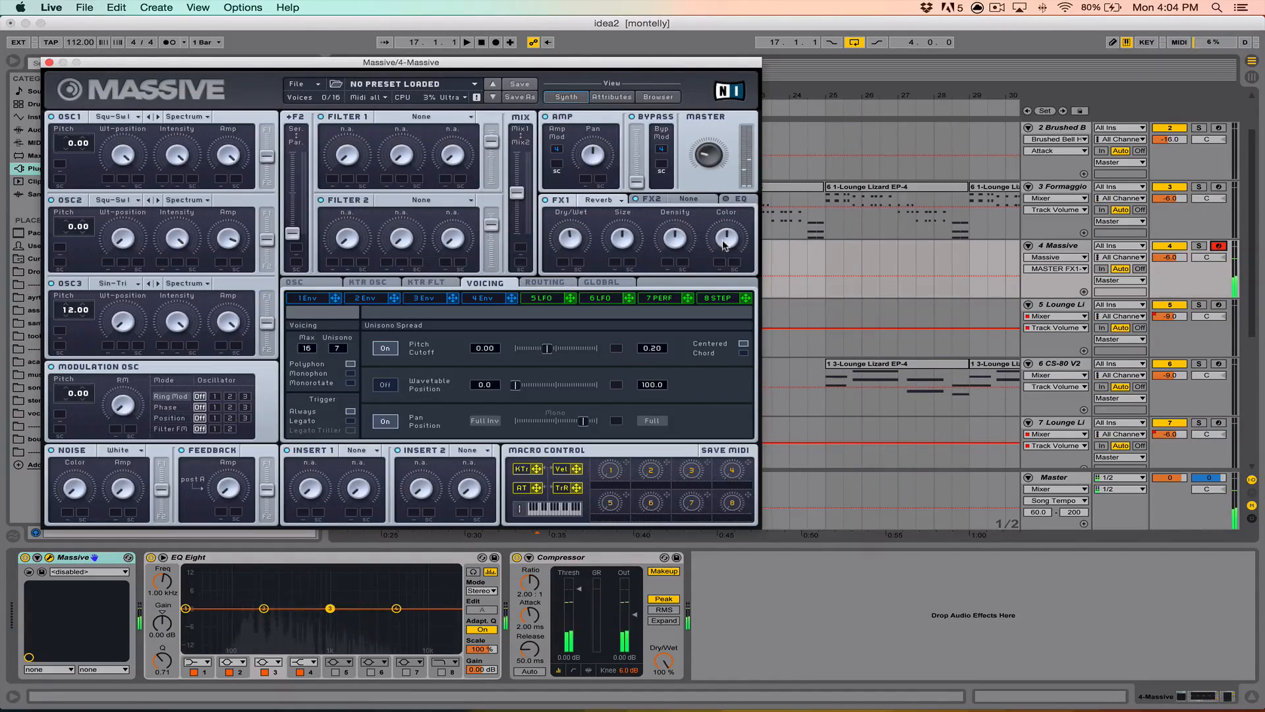
pyautogui.moveTo(627, 241); pyautogui.dragTo(591, 169)
pyautogui.moveTo(575, 243)
pyautogui.mouseDown()
pyautogui.moveTo(579, 278)
pyautogui.moveTo(573, 253)
pyautogui.mouseUp()
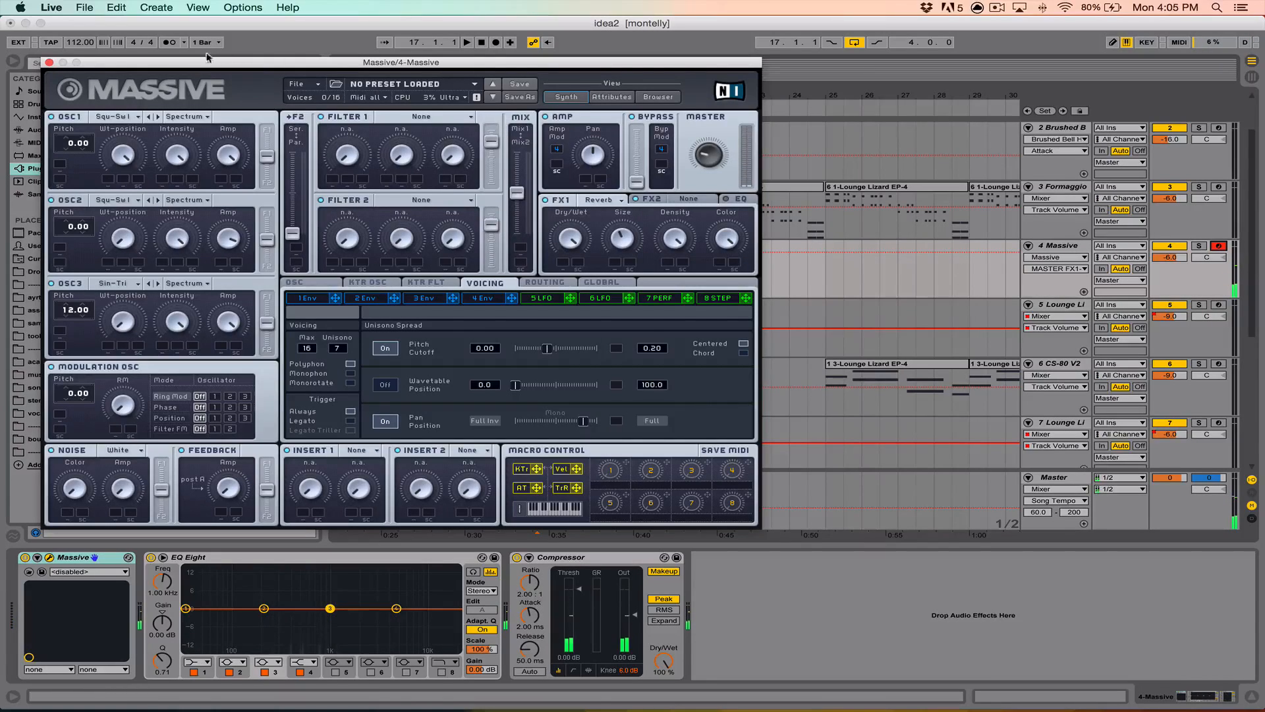
# Move the Massive window out of the way and close it to uncover the arrangement
pyautogui.moveTo(113, 62); pyautogui.dragTo(218, 125)
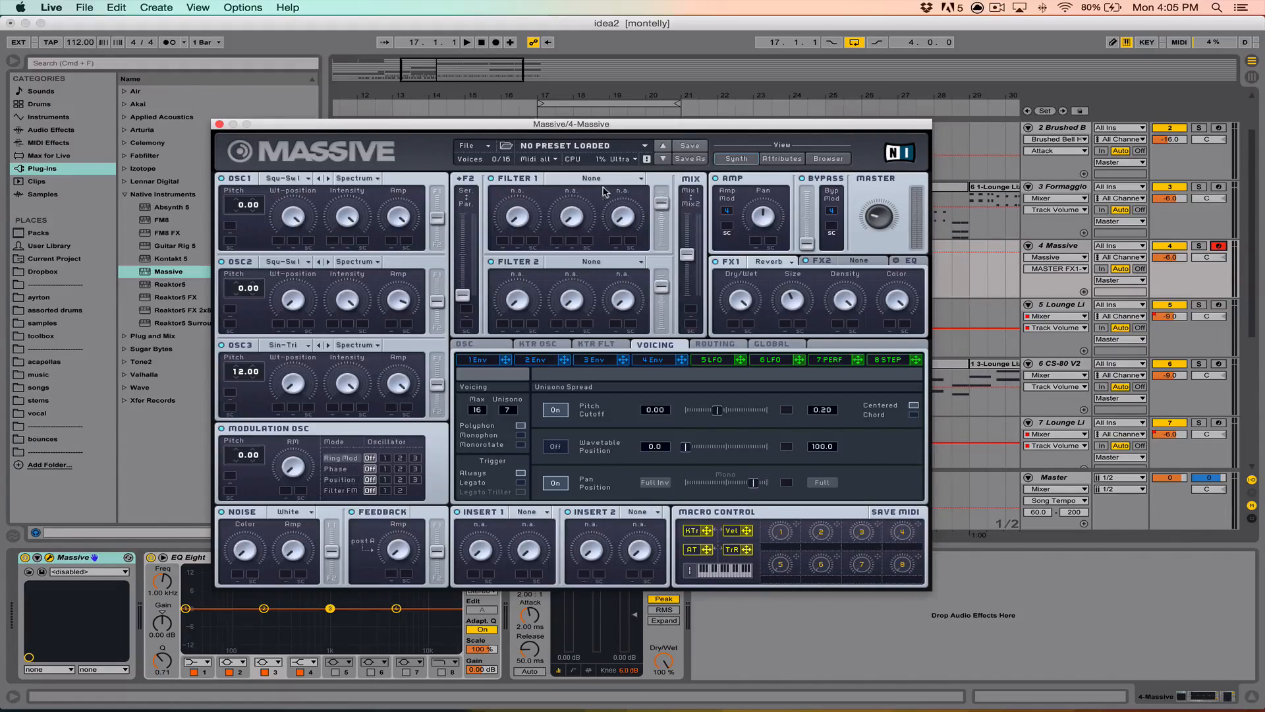
pyautogui.moveTo(372, 127); pyautogui.dragTo(424, 72)
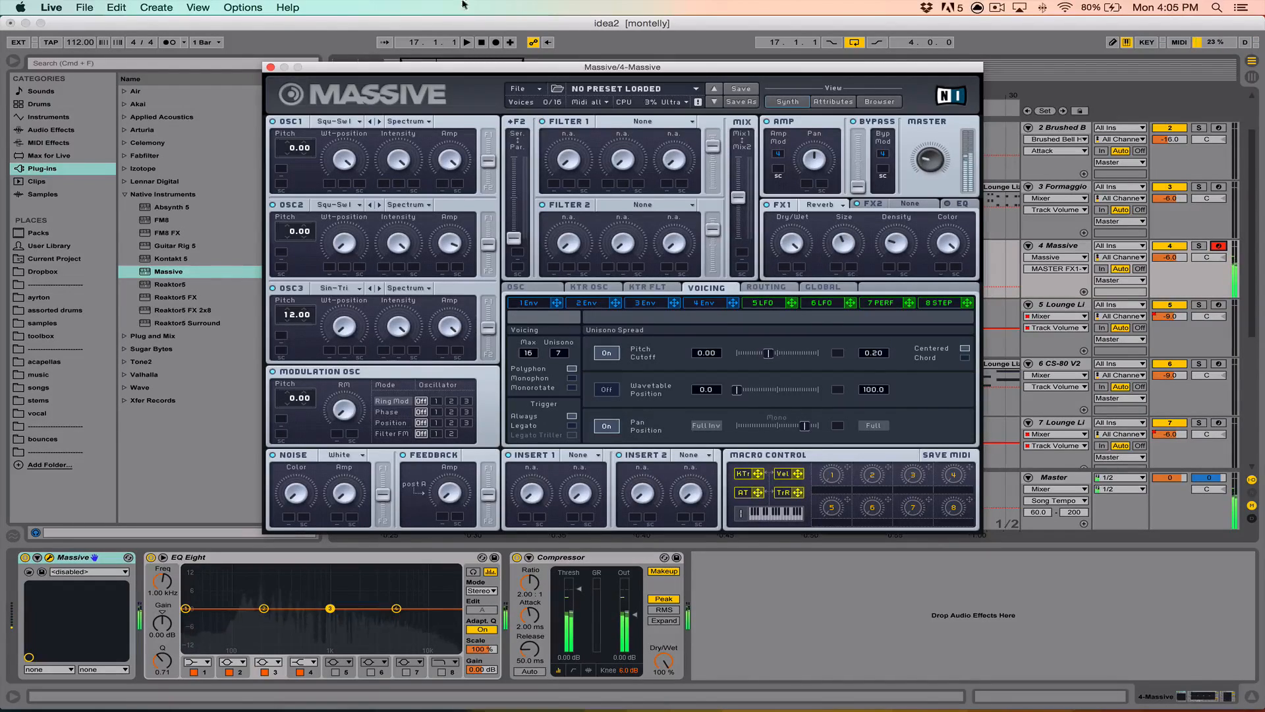
pyautogui.click(270, 67)
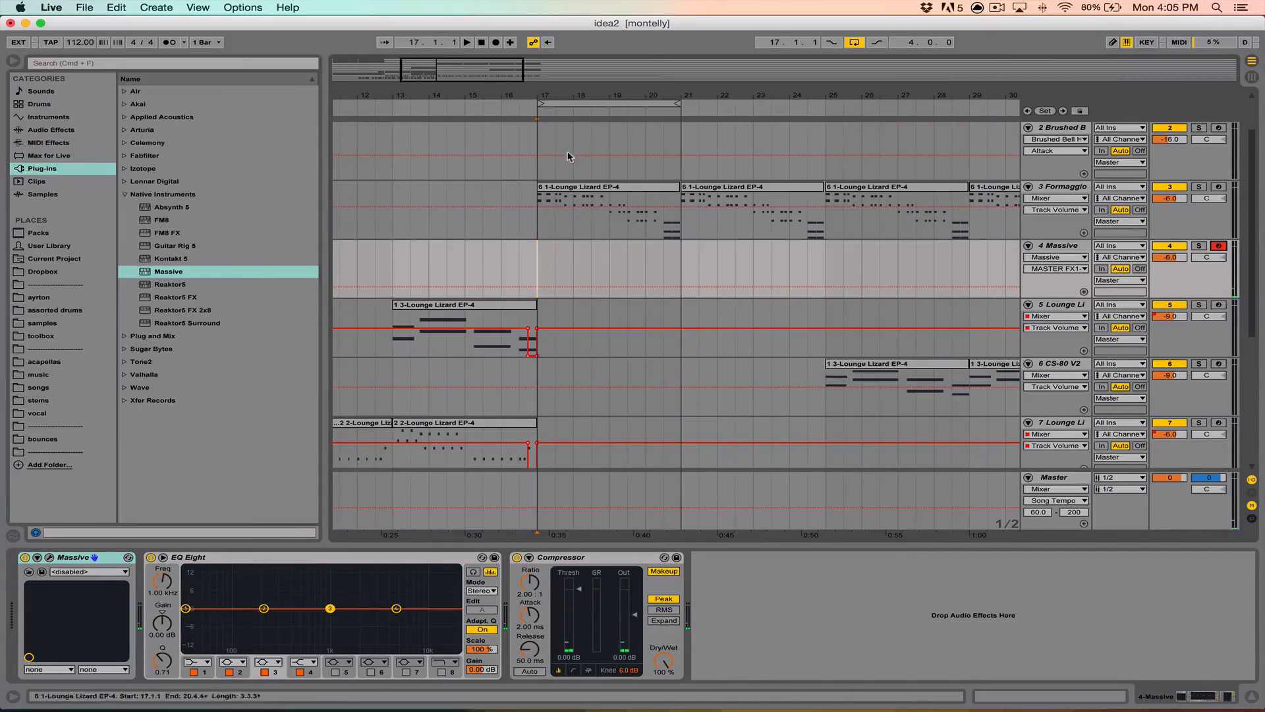
# Copy the Formaggio chord clip from bar 17 onto the Massive track at 17.1.1 and play the layered section
pyautogui.moveTo(583, 98); pyautogui.dragTo(603, 190)
pyautogui.click(603, 189)
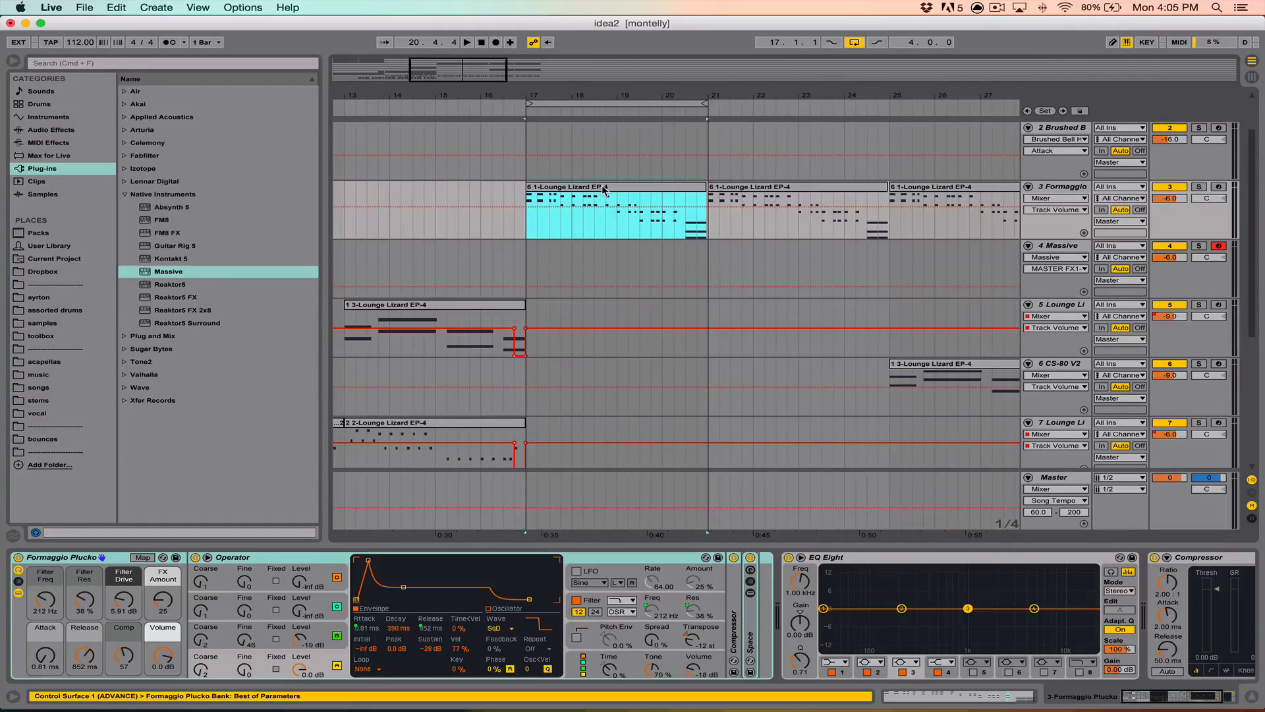
pyautogui.click(535, 257)
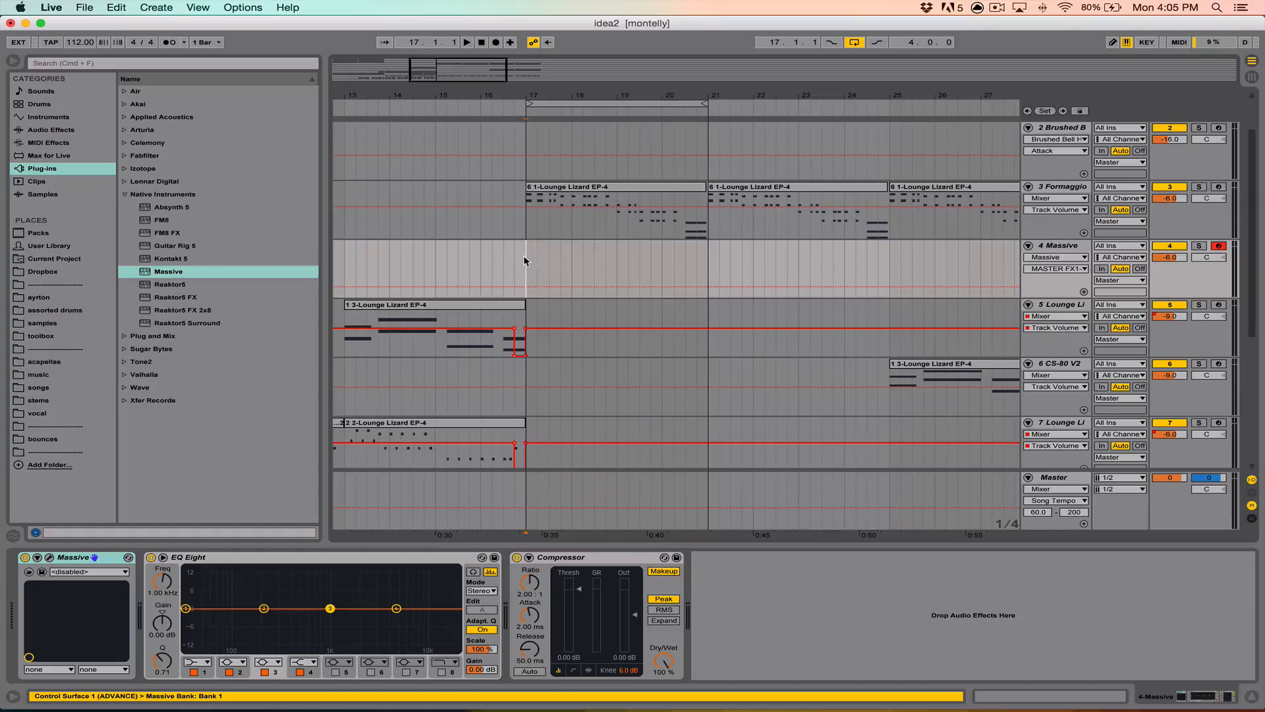
pyautogui.press('super+v')
pyautogui.press('space')
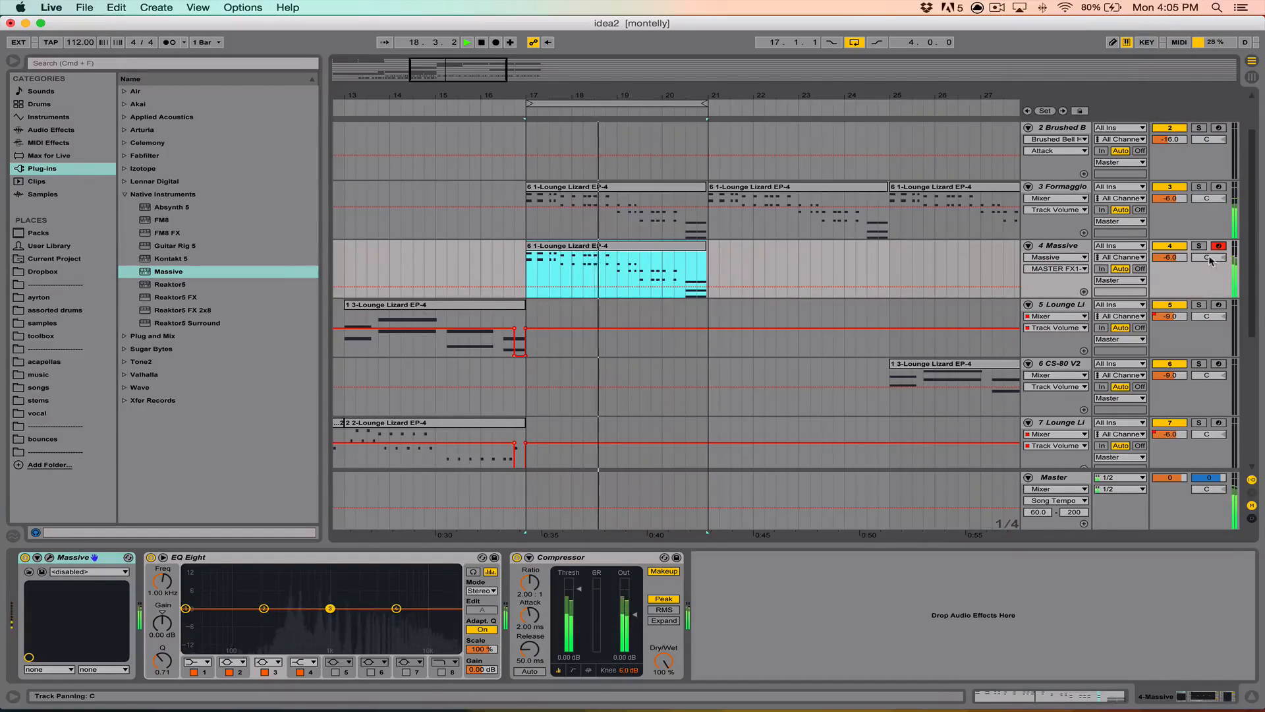
# Show the track delay settings, set the Massive track's delay to -40 ms and play the layered section
pyautogui.moveTo(1219, 258); pyautogui.dragTo(1219, 260)
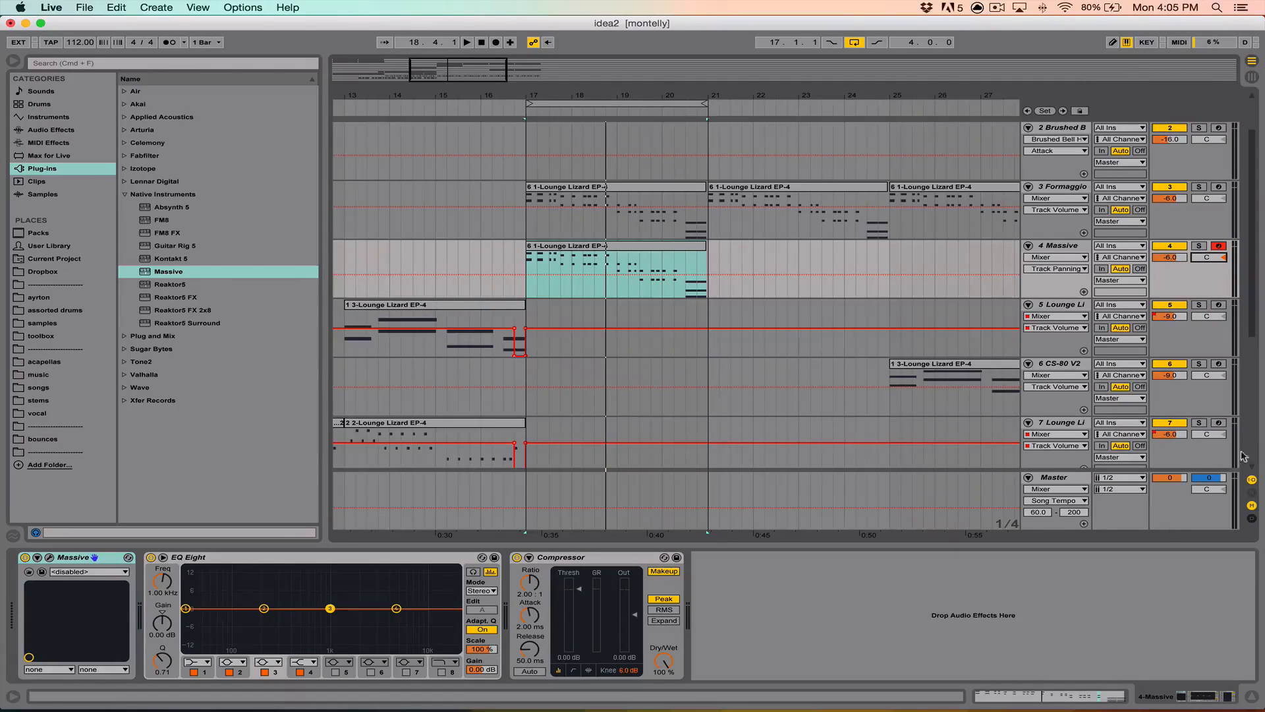
pyautogui.click(1251, 518)
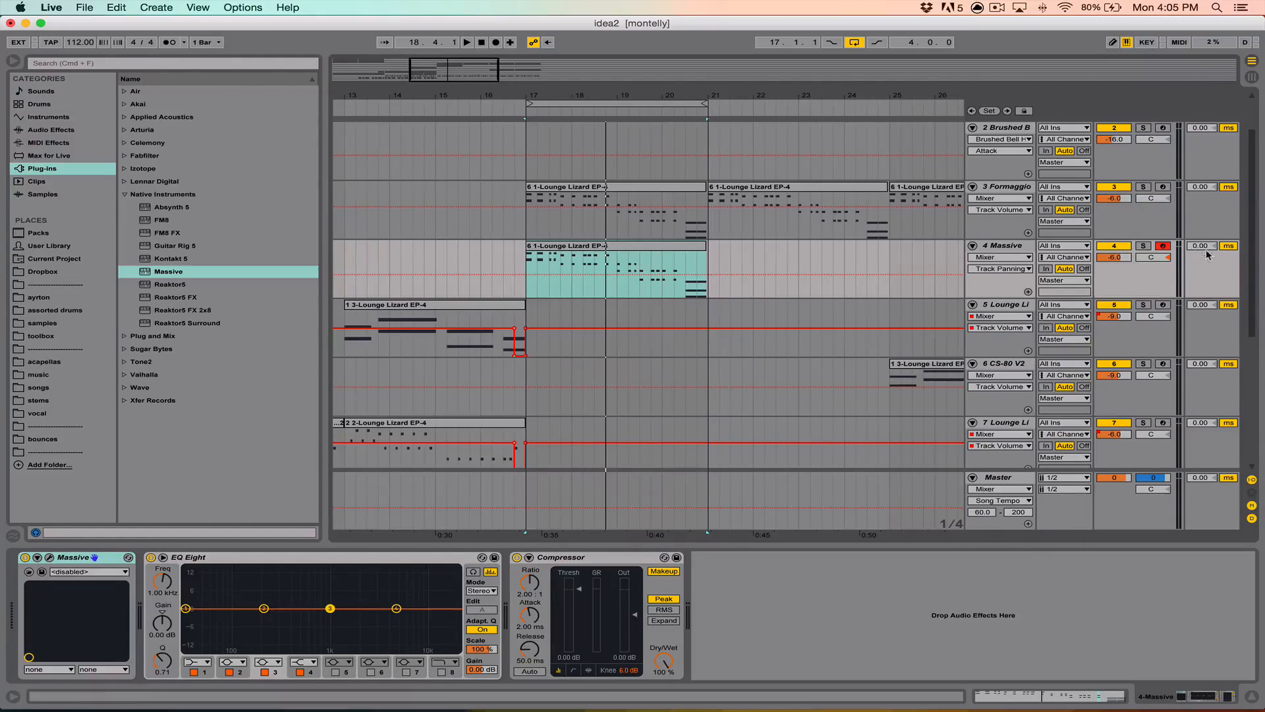
pyautogui.press('space')
pyautogui.moveTo(1197, 248); pyautogui.dragTo(1197, 258)
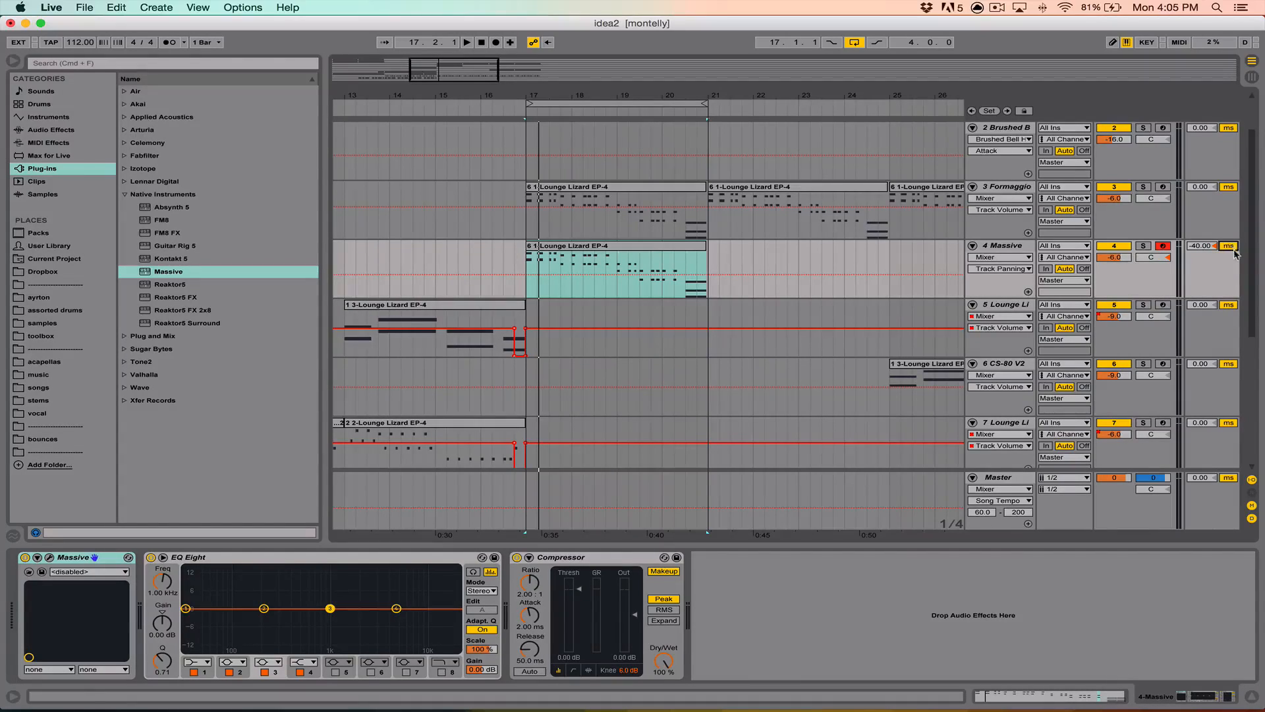
pyautogui.press('space')
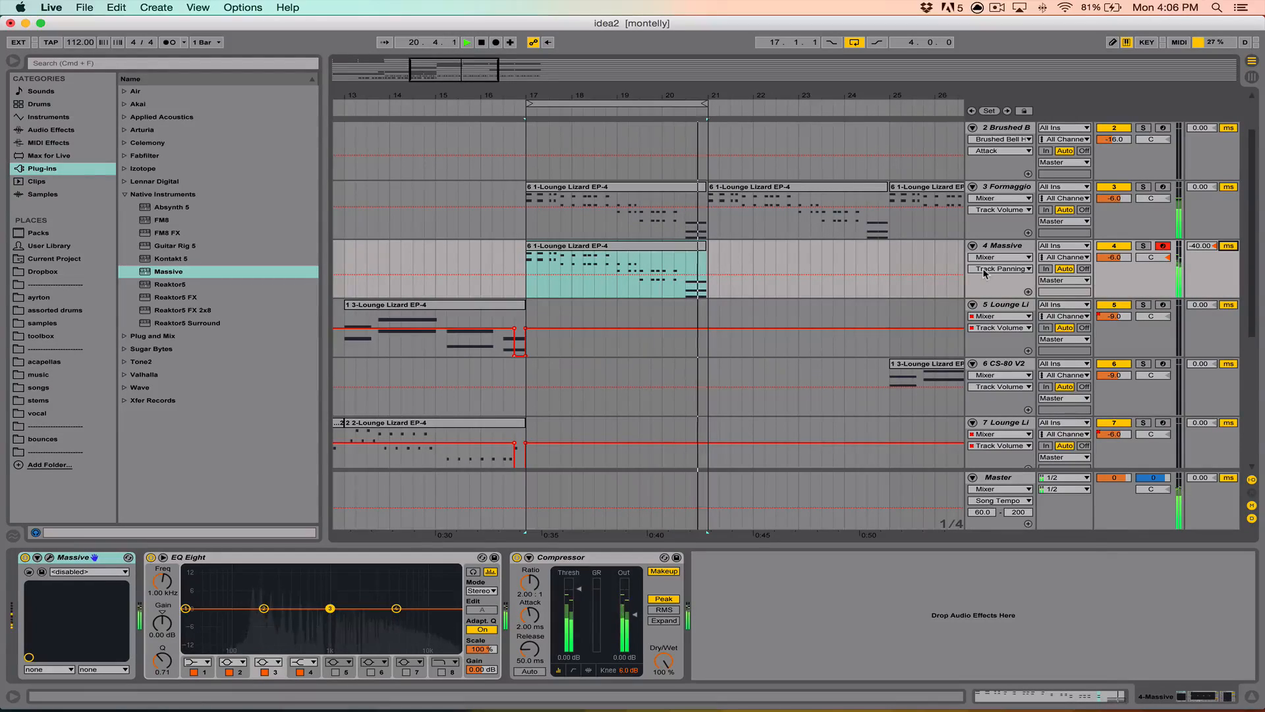
pyautogui.press('space')
# Lengthen all notes in the Massive clip together, then trim them back to slightly longer than the originals while the loop plays
pyautogui.doubleClick(619, 246)
pyautogui.press('super+a')
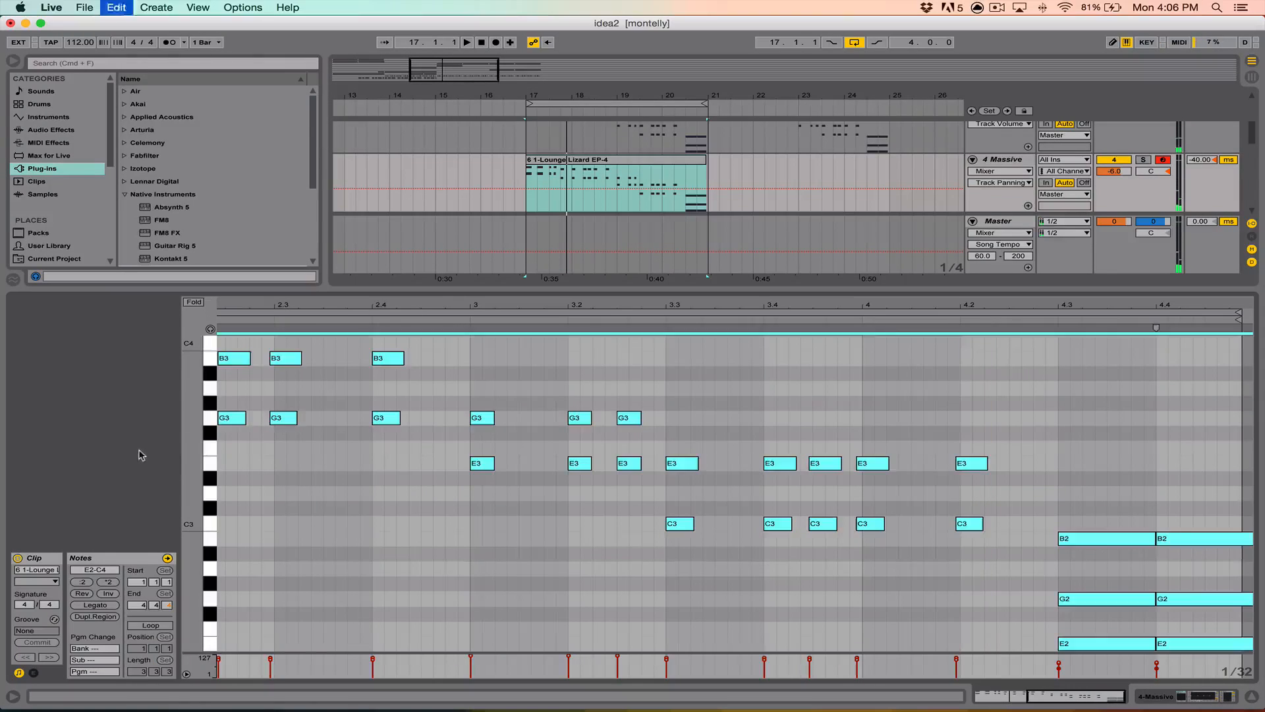
pyautogui.moveTo(247, 361); pyautogui.dragTo(263, 360)
pyautogui.press('space')
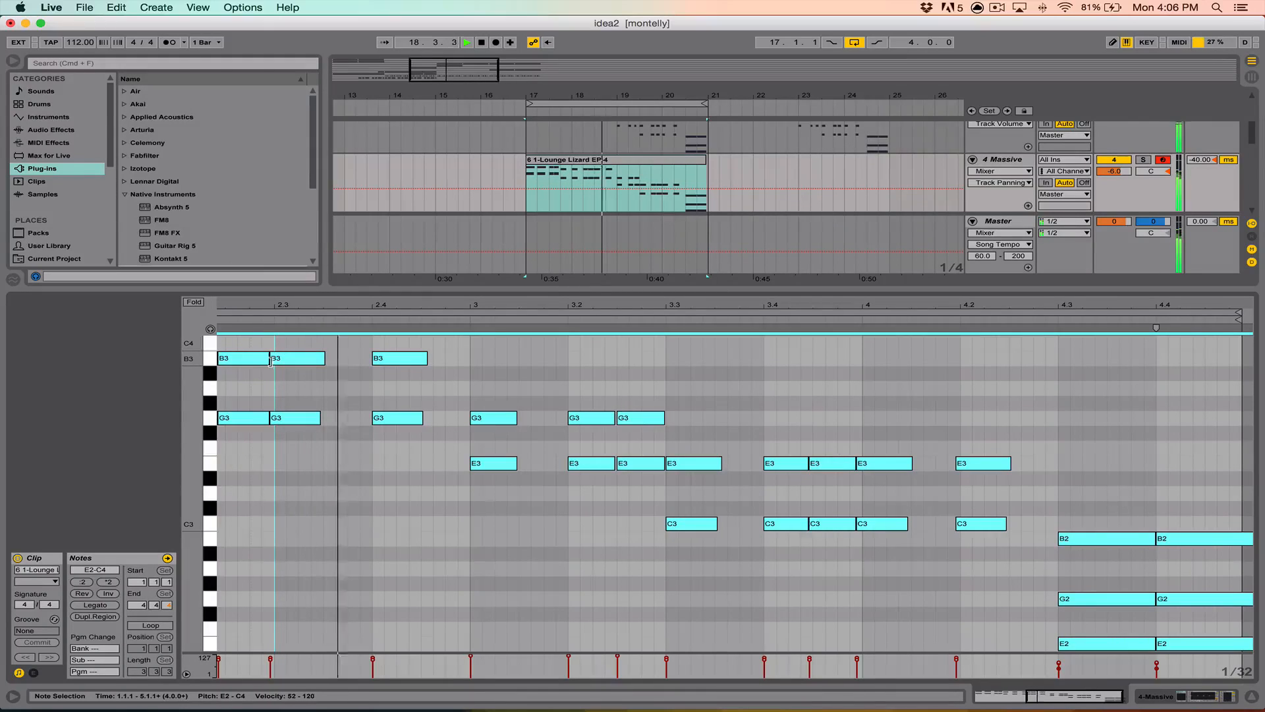
pyautogui.hscroll(1, 386, 382)
pyautogui.hscroll(-5, 389, 382)
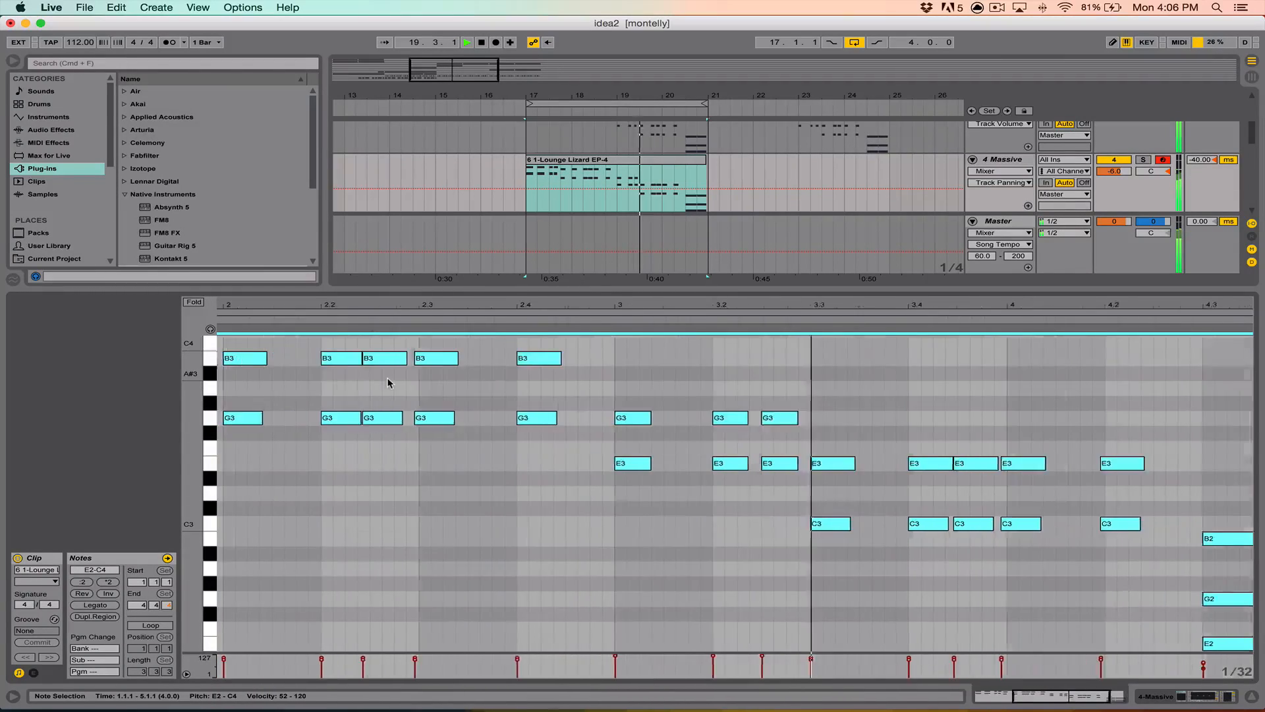
pyautogui.moveTo(705, 358)
pyautogui.mouseDown()
pyautogui.moveTo(724, 358)
pyautogui.moveTo(698, 358)
pyautogui.mouseUp()
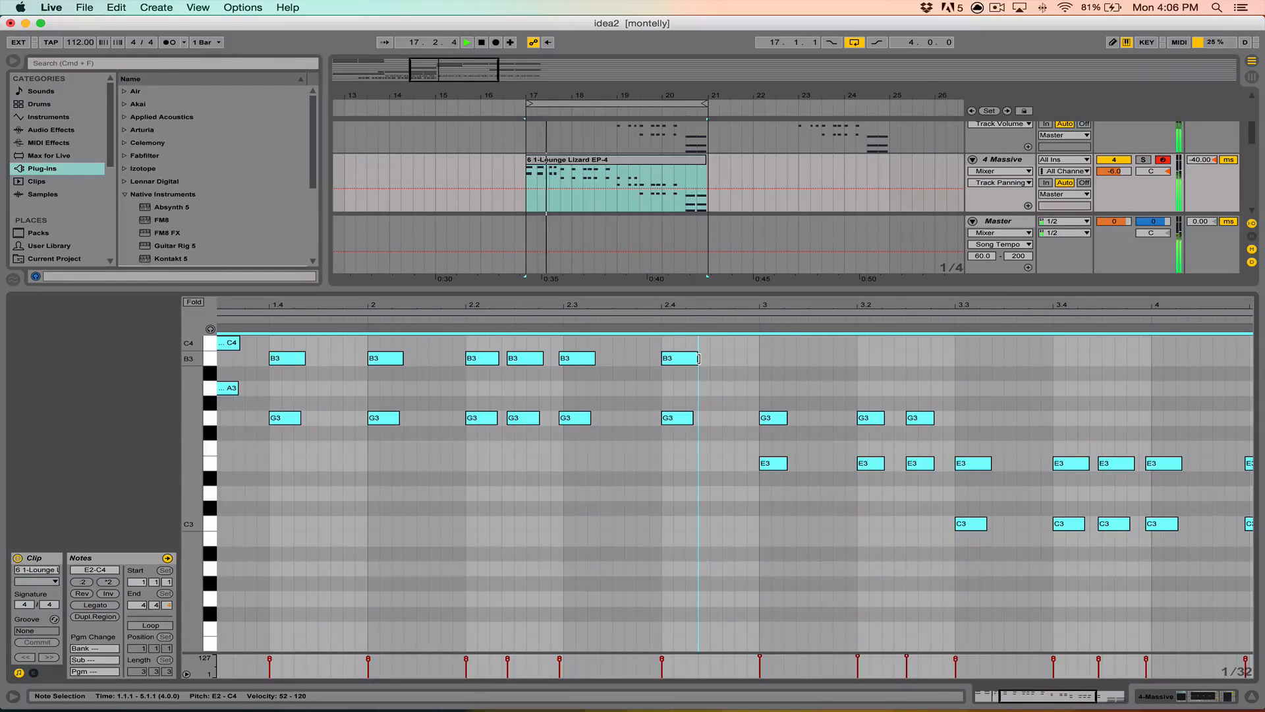
pyautogui.click(618, 353)
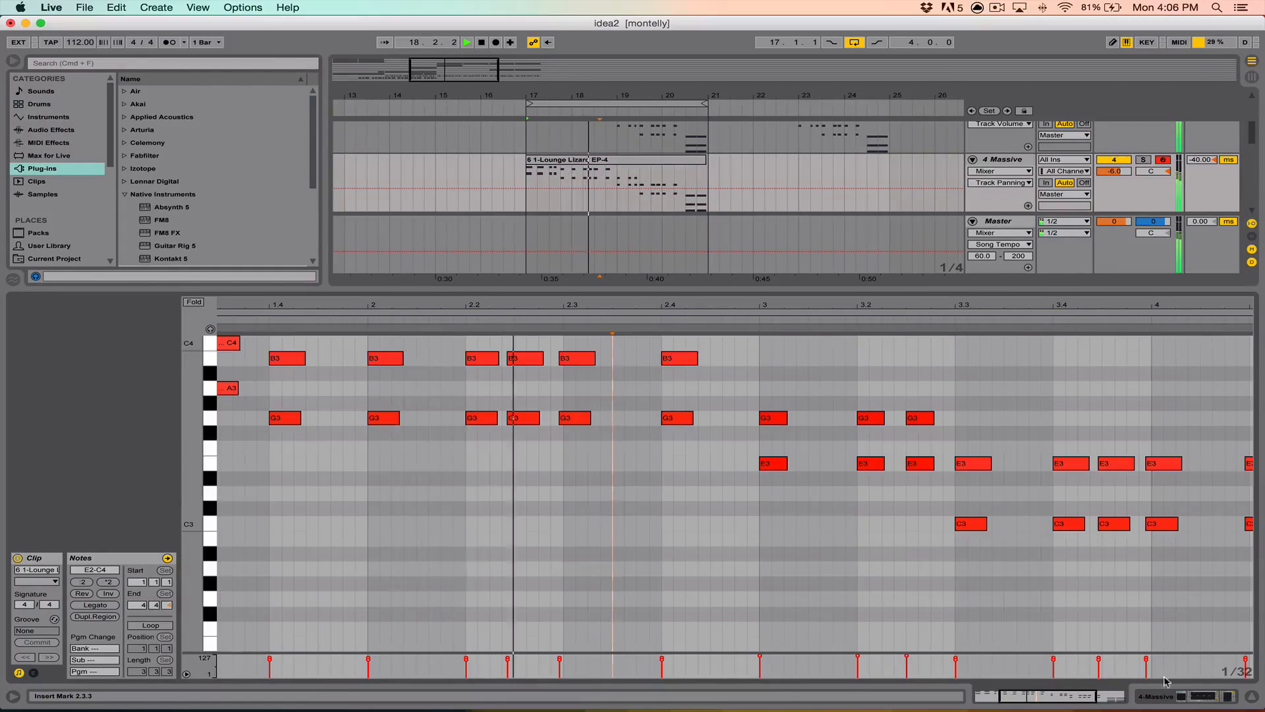
# Hide the clip's note editor, stop playback and select the Massive track in the arrangement
pyautogui.press('super+alt+l')
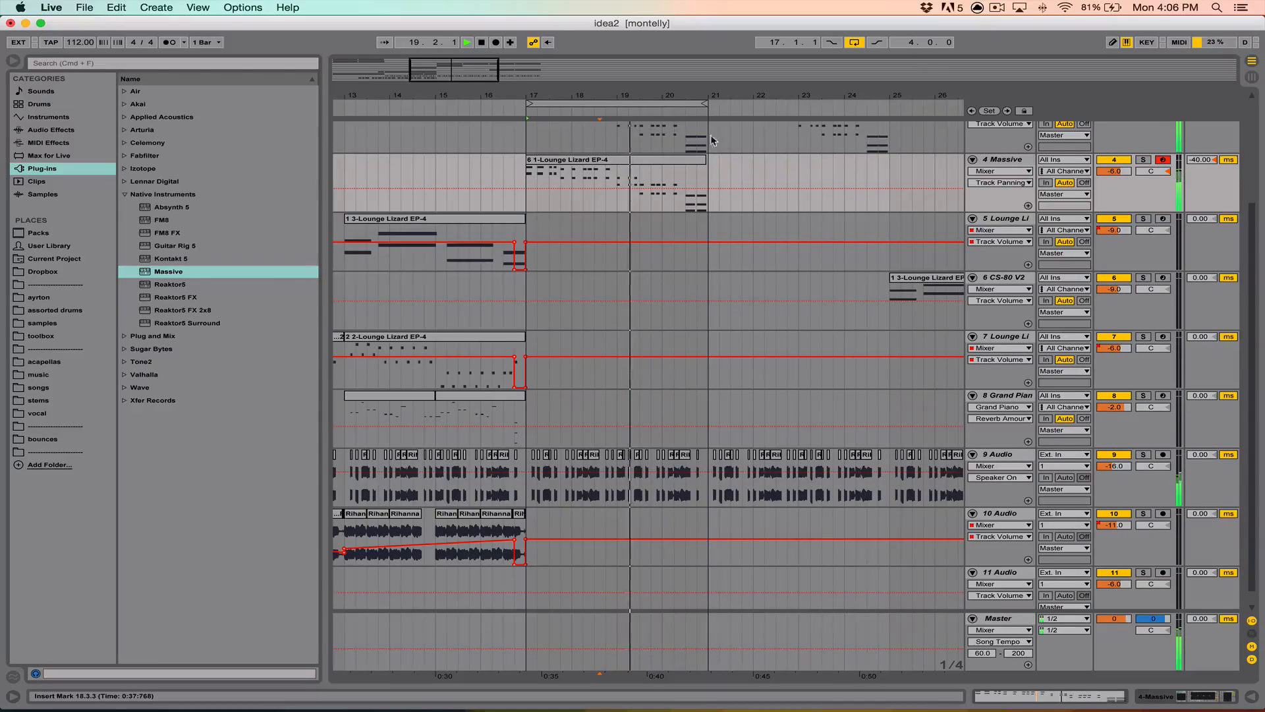
pyautogui.moveTo(663, 96); pyautogui.dragTo(664, 65)
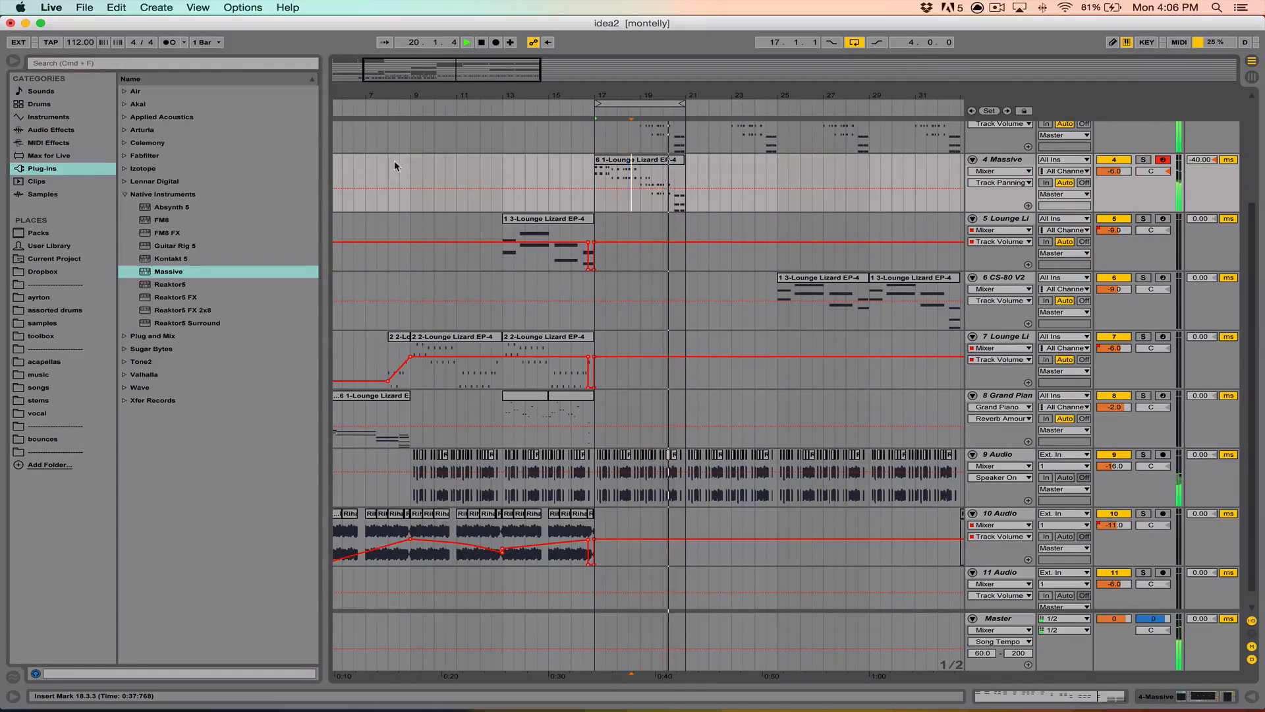
pyautogui.press('space')
pyautogui.click(1006, 159)
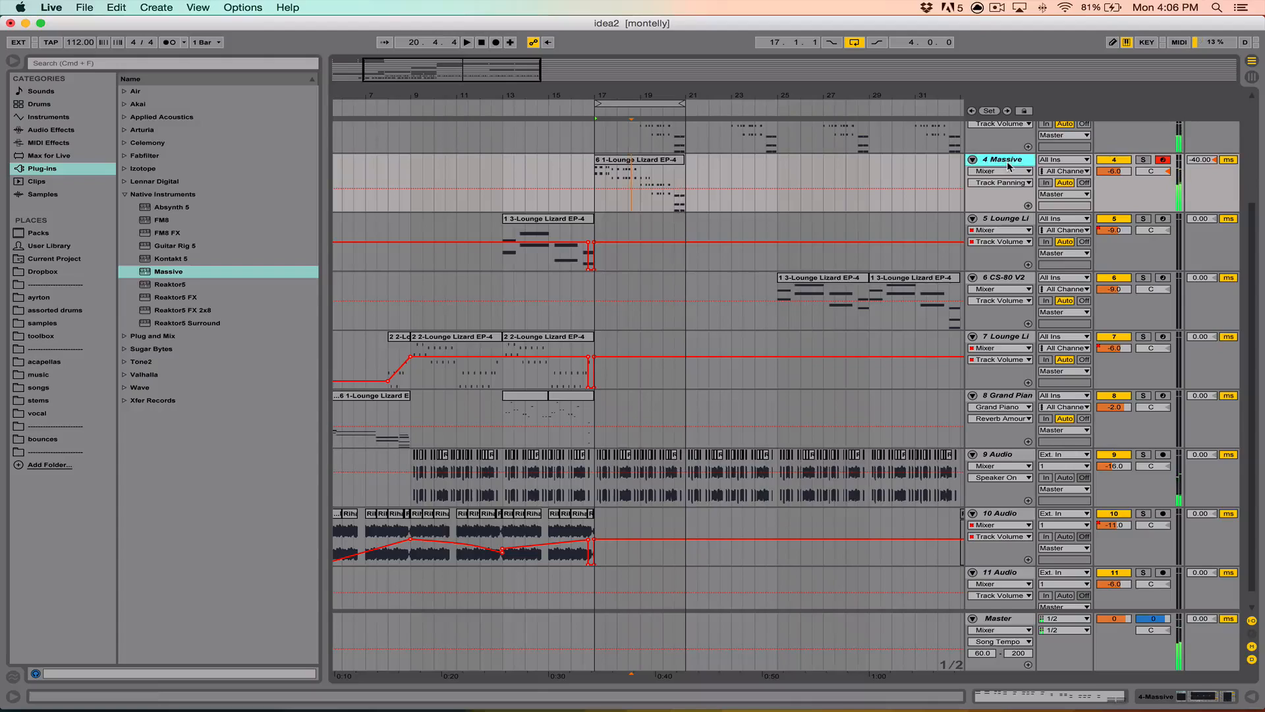
# Insert a MIDI track below the 4 Massive track and show its device chain alongside the list of built-in instruments
pyautogui.press('super+shift+t')
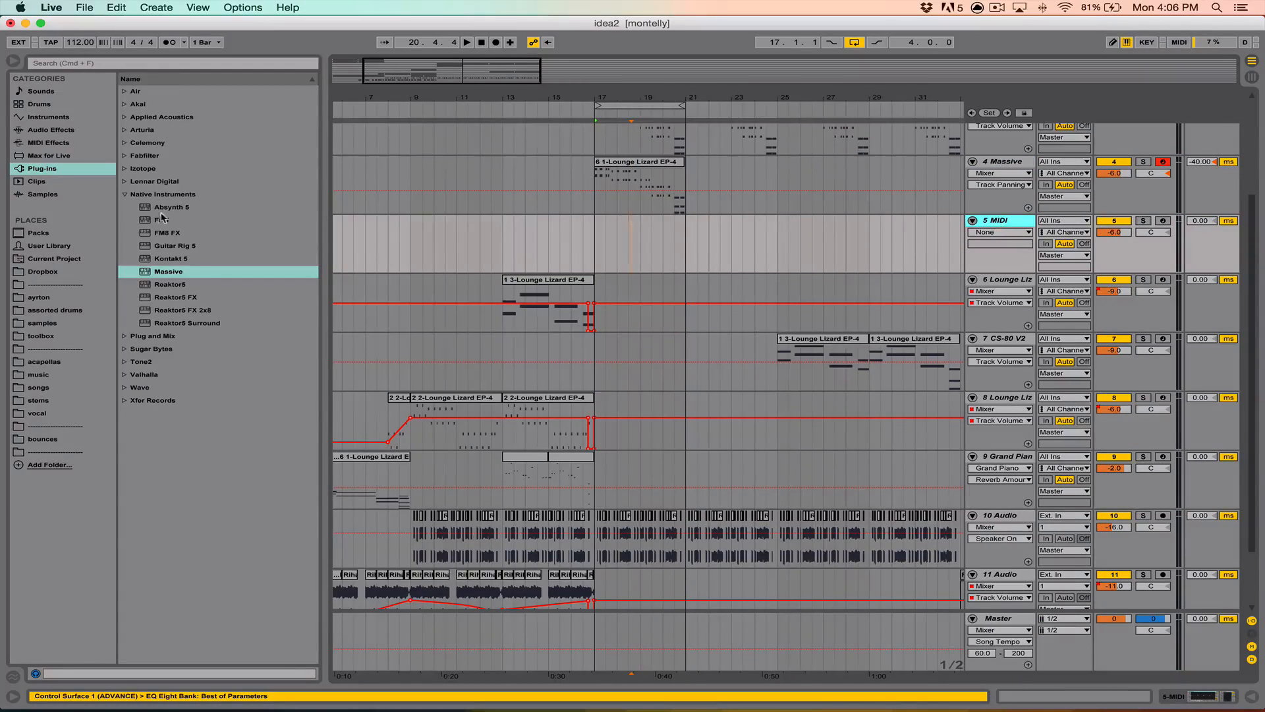
pyautogui.click(126, 194)
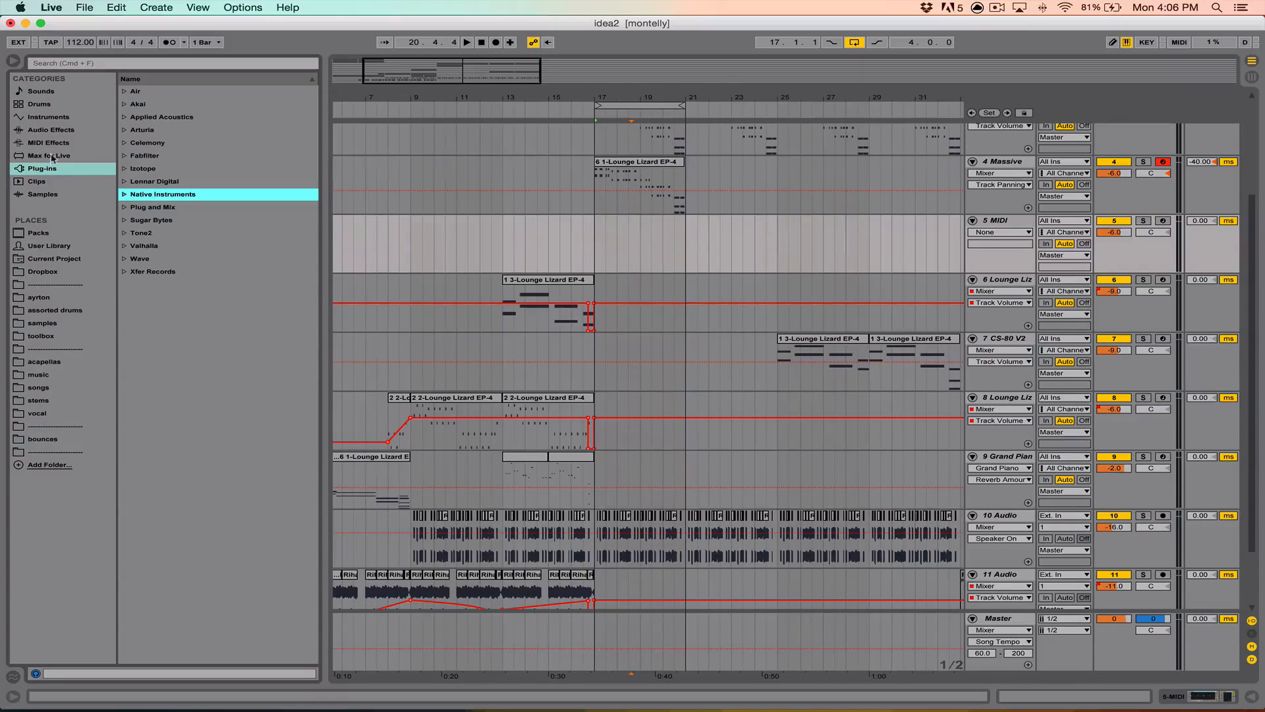
pyautogui.click(65, 119)
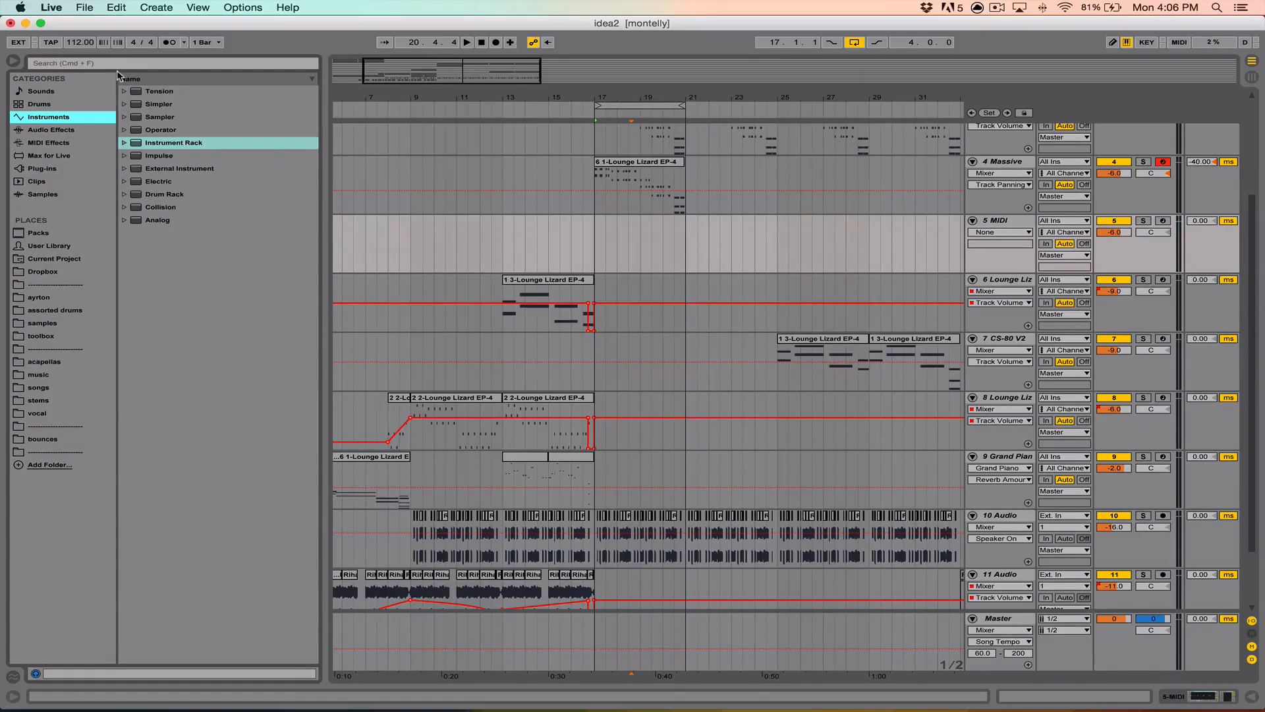
pyautogui.doubleClick(1006, 221)
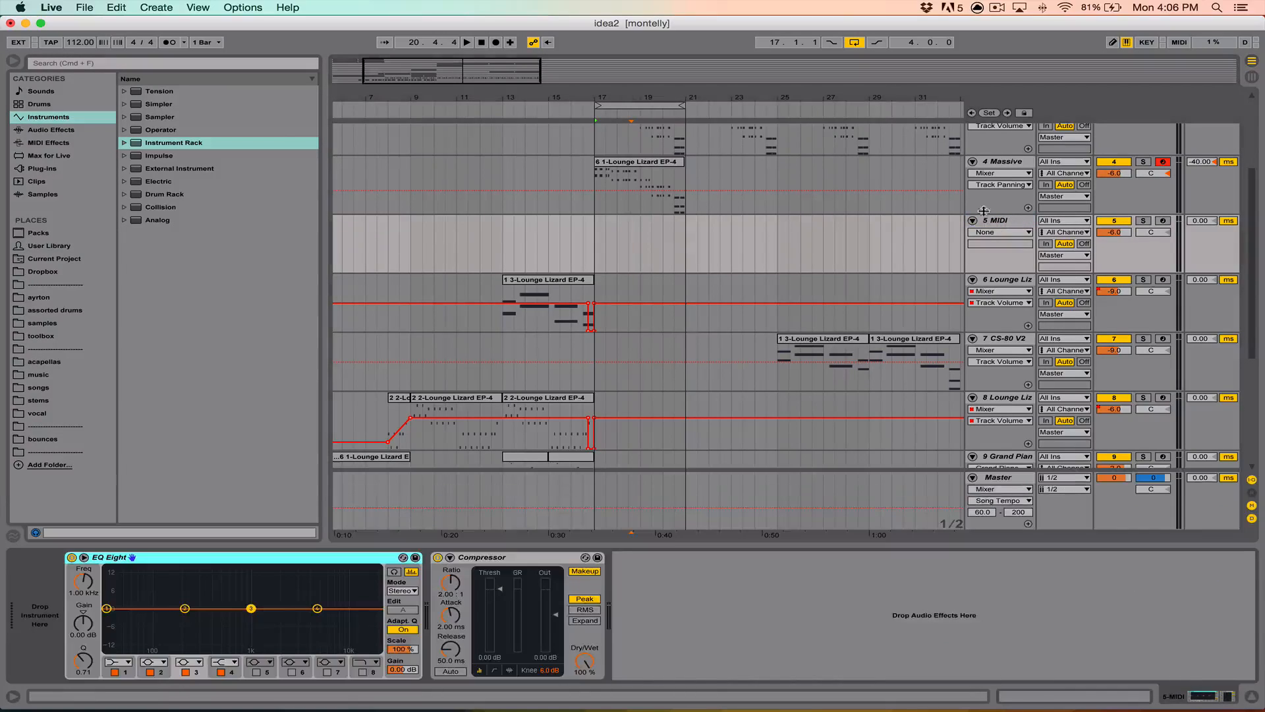
# Load the Hip-Hop Sub Bass preset from the Instrument Rack's Bass folder onto the empty MIDI track 5
pyautogui.click(202, 157)
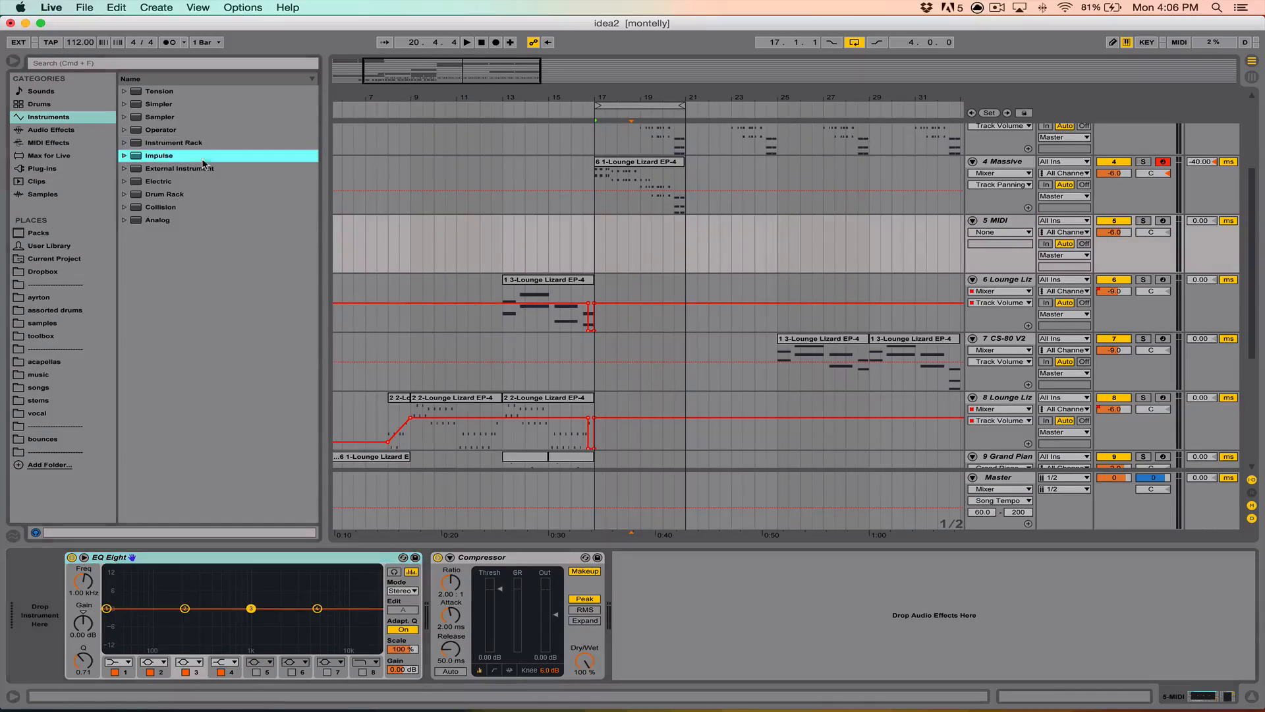
pyautogui.click(124, 169)
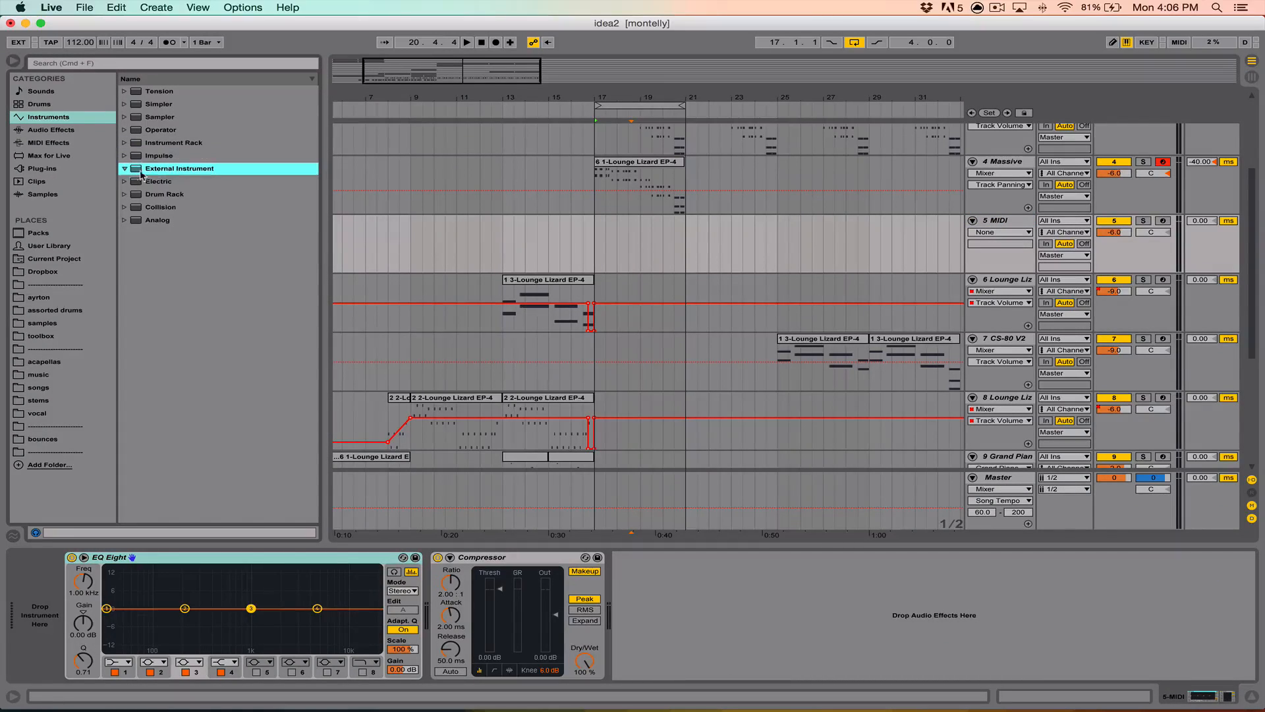
pyautogui.click(125, 142)
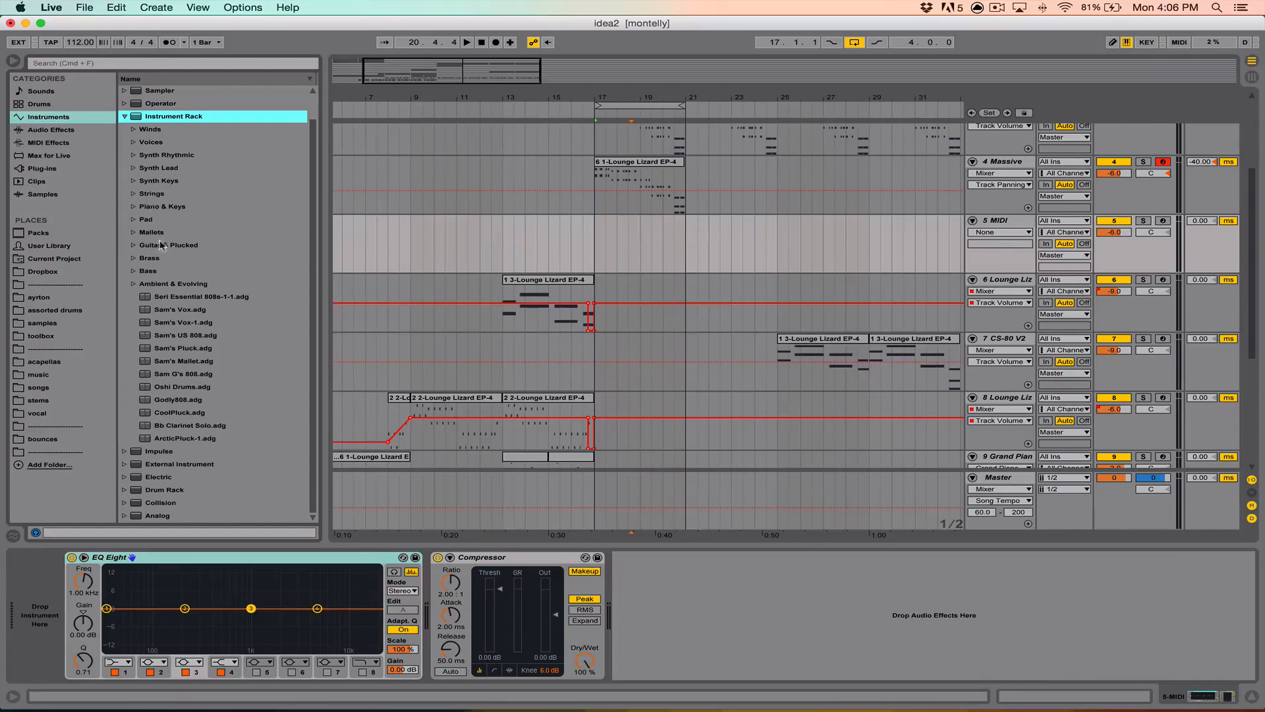
pyautogui.click(130, 272)
pyautogui.scroll(-10, 194, 267)
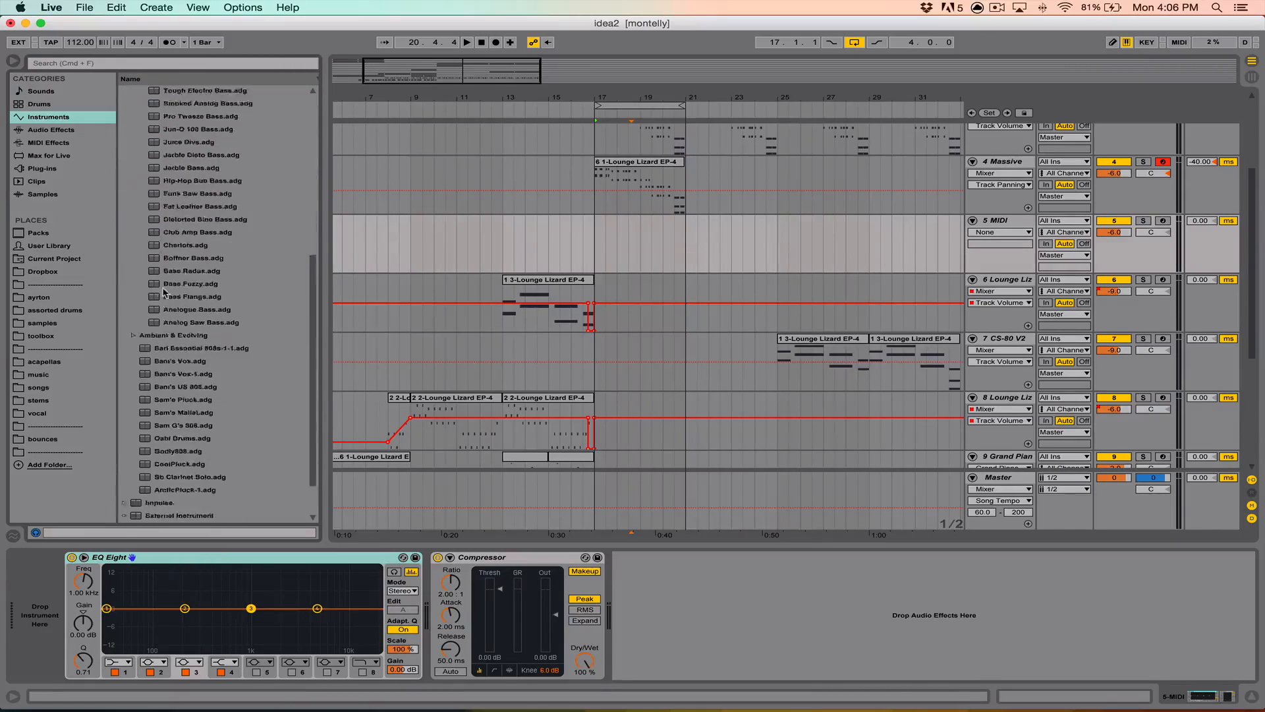
pyautogui.scroll(2, 194, 267)
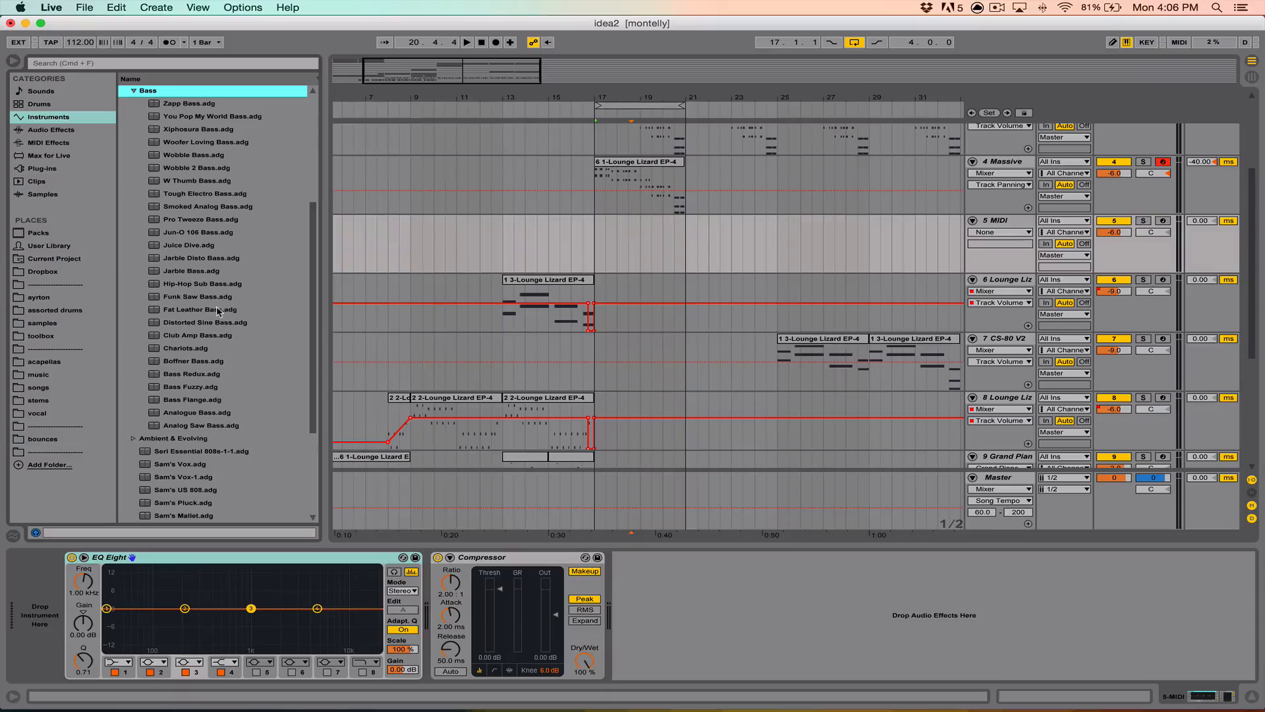
pyautogui.moveTo(204, 283); pyautogui.dragTo(56, 557)
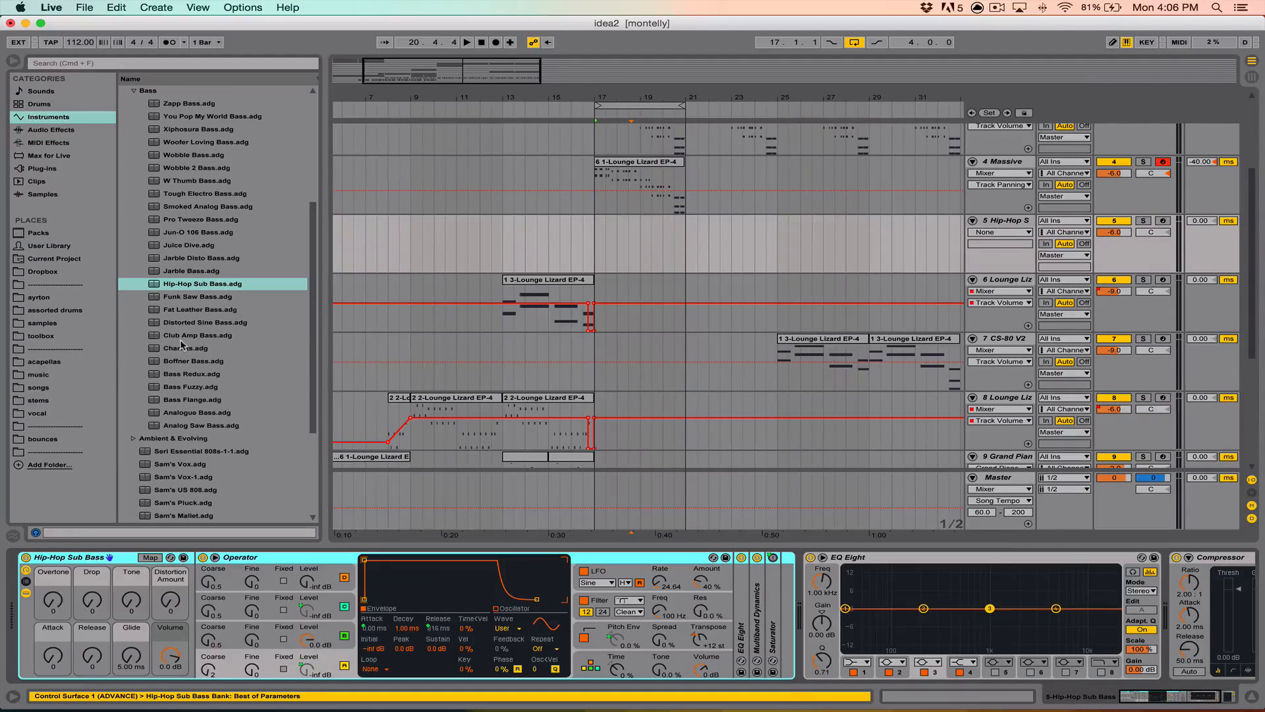
# Collapse the Bass and Instrument Rack folders and arm the Hip-Hop Sub Bass track for recording
pyautogui.scroll(4, 154, 136)
pyautogui.click(133, 141)
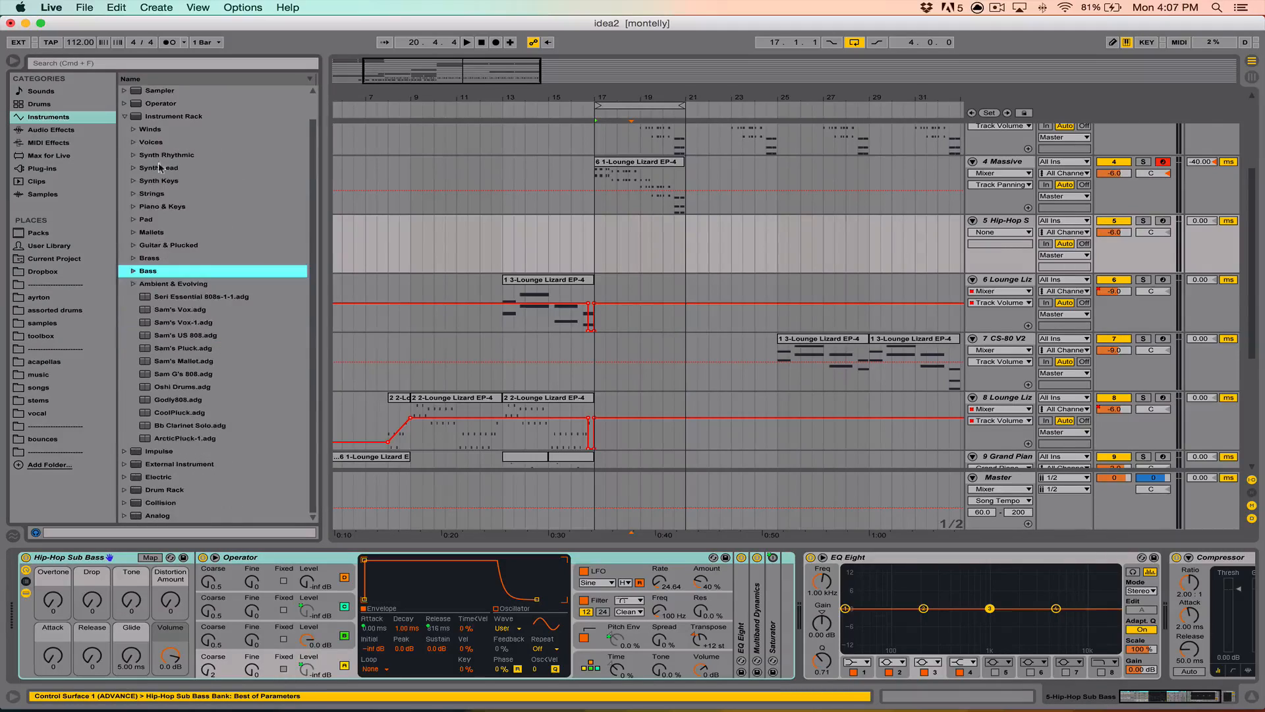
pyautogui.click(124, 117)
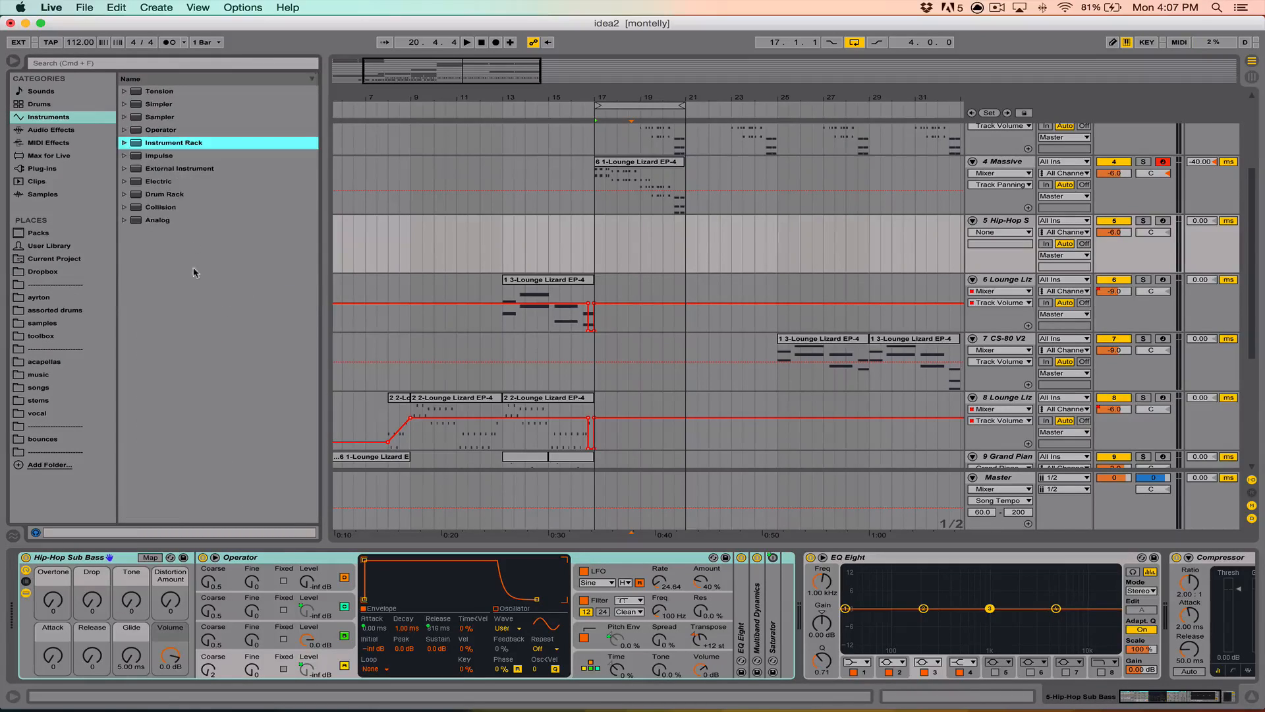
pyautogui.click(1164, 222)
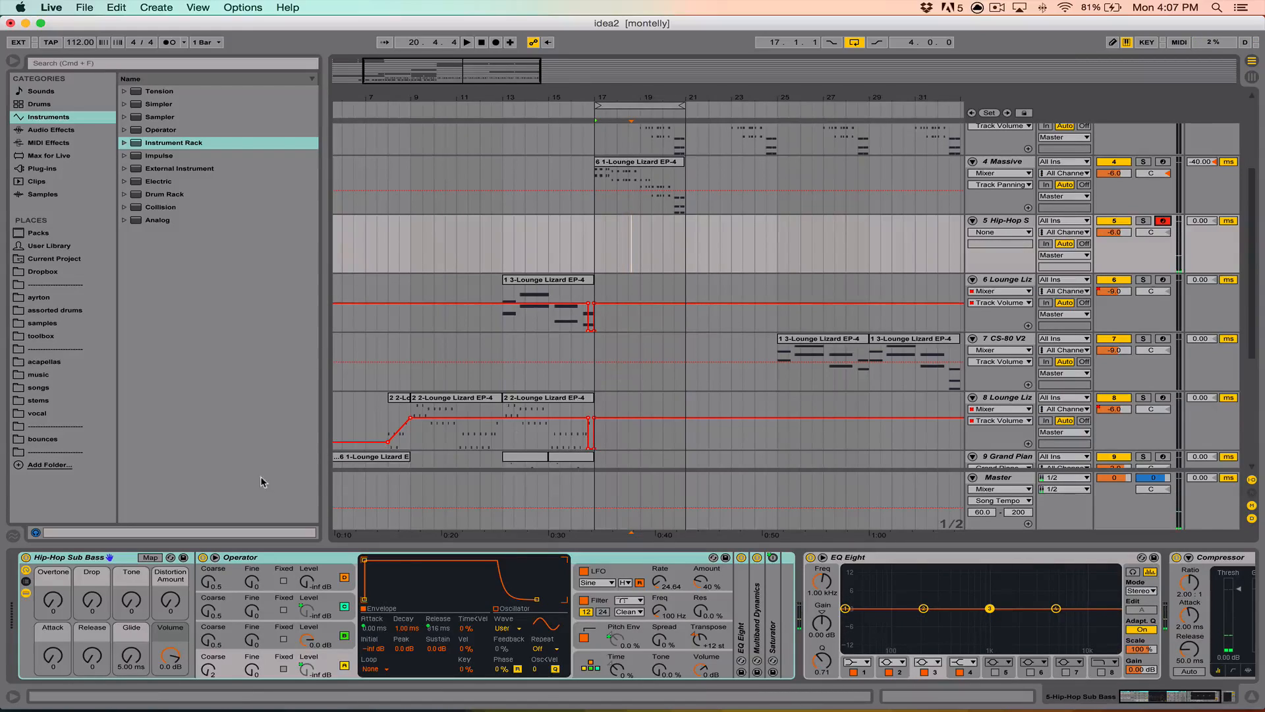
# Delete the Saturator inside the Hip-Hop Sub Bass rack and select the rack's Distortion Amount macro
pyautogui.click(771, 612)
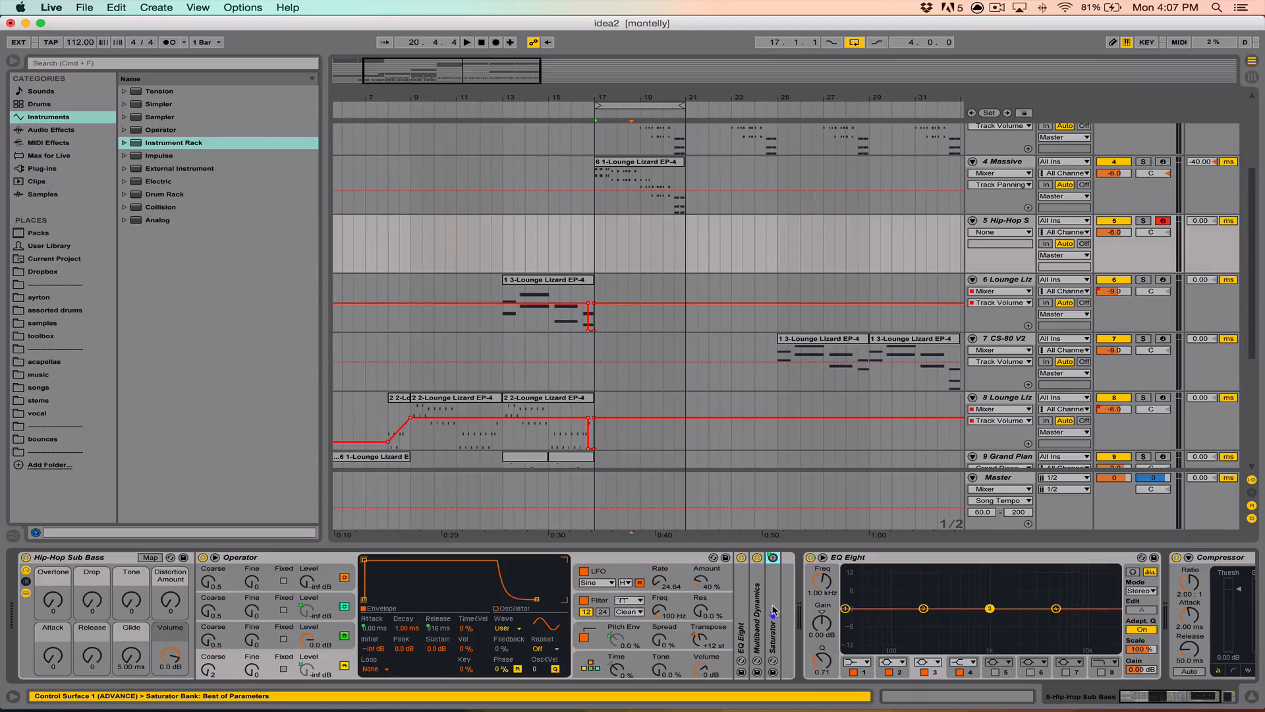
pyautogui.press('Delete')
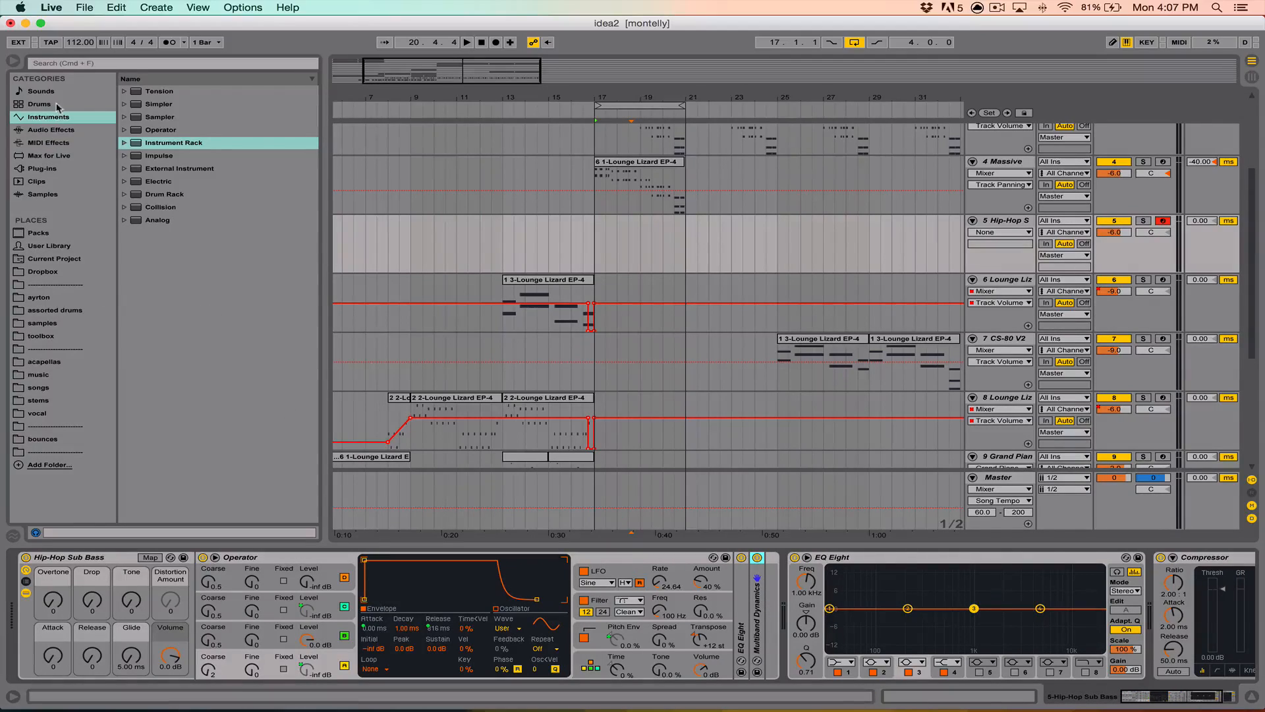
pyautogui.click(169, 600)
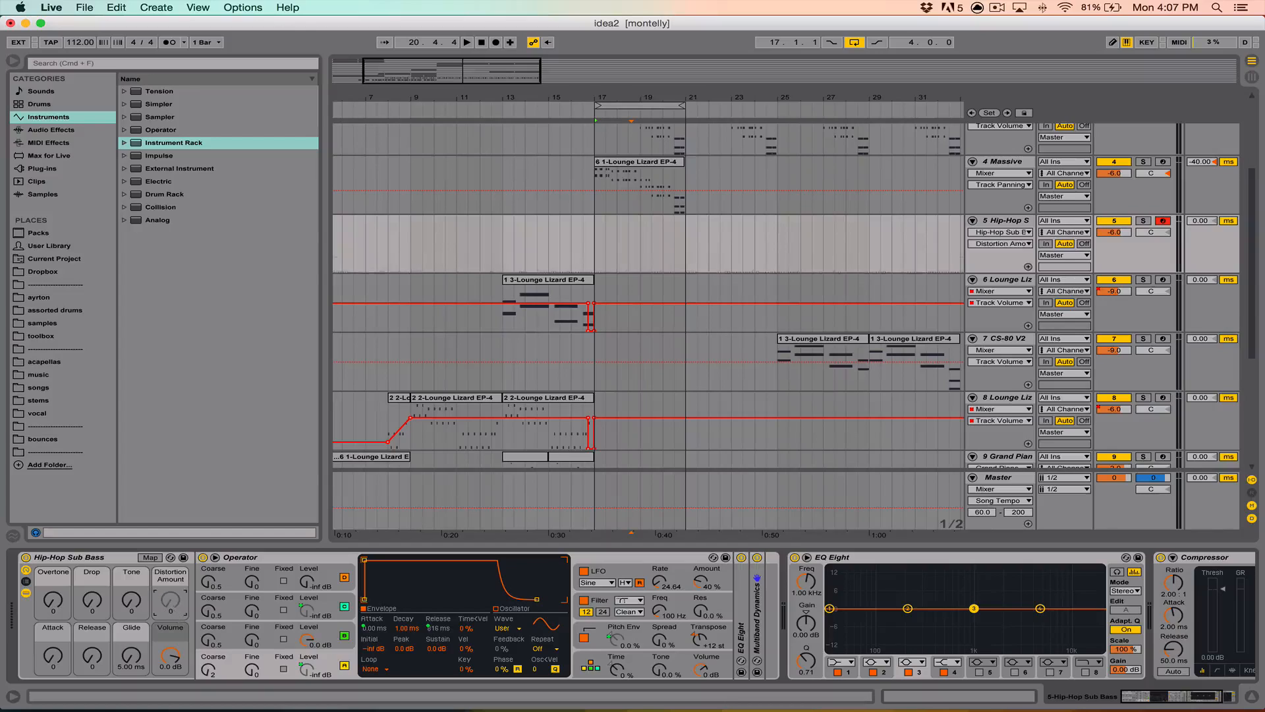
# Add a Saturator audio effect between the Hip-Hop Sub Bass rack and EQ Eight
pyautogui.click(23, 117)
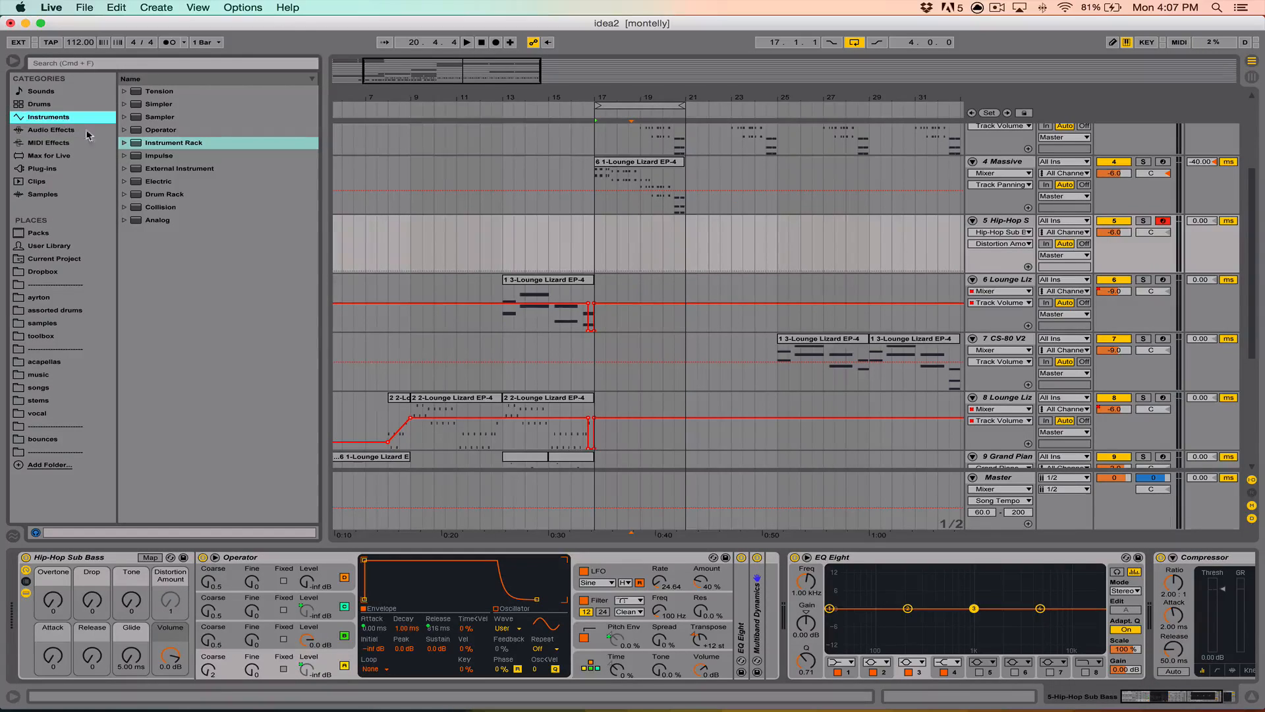
pyautogui.click(125, 143)
pyautogui.scroll(-1, 162, 224)
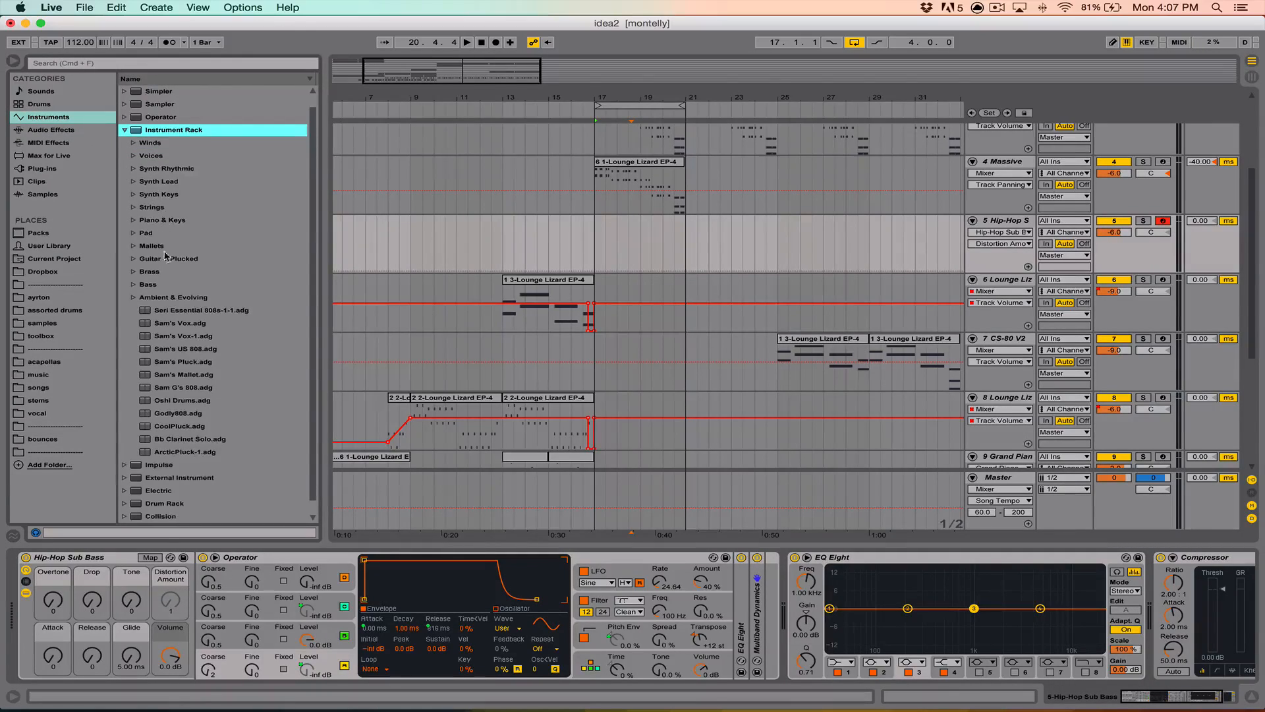
pyautogui.click(124, 132)
pyautogui.click(59, 131)
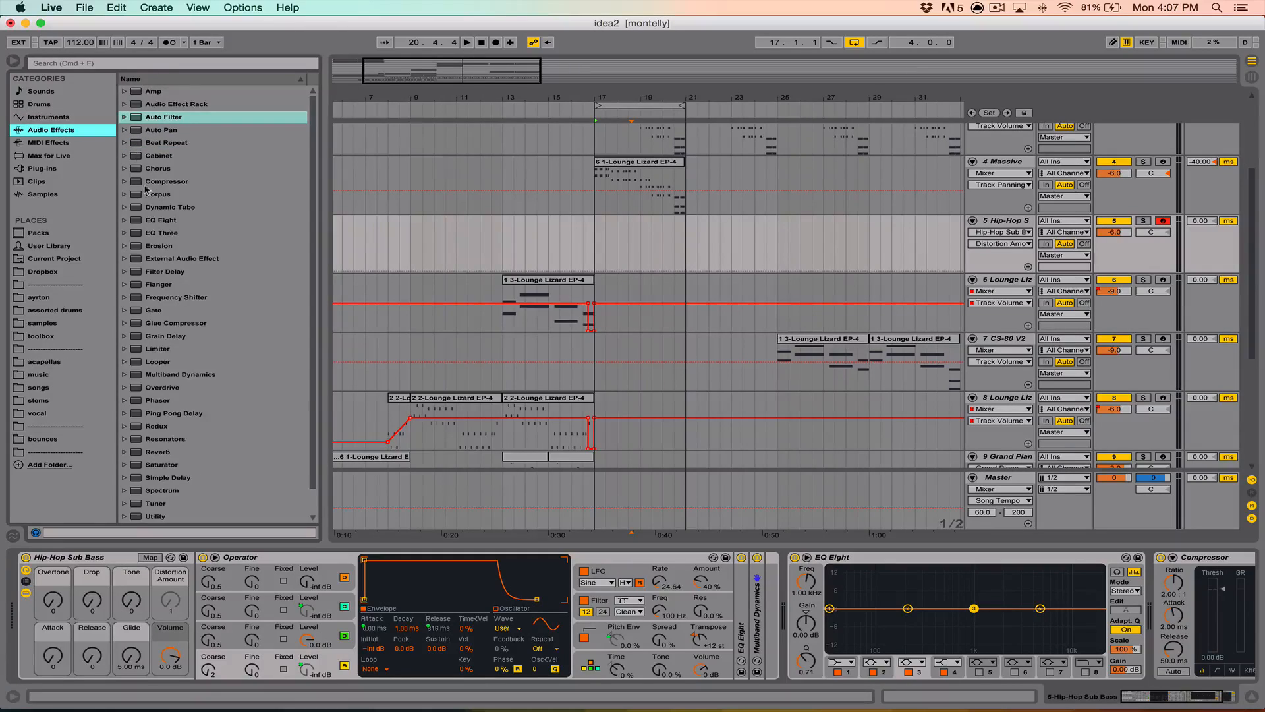
pyautogui.scroll(-2, 148, 191)
pyautogui.moveTo(186, 437); pyautogui.dragTo(763, 572)
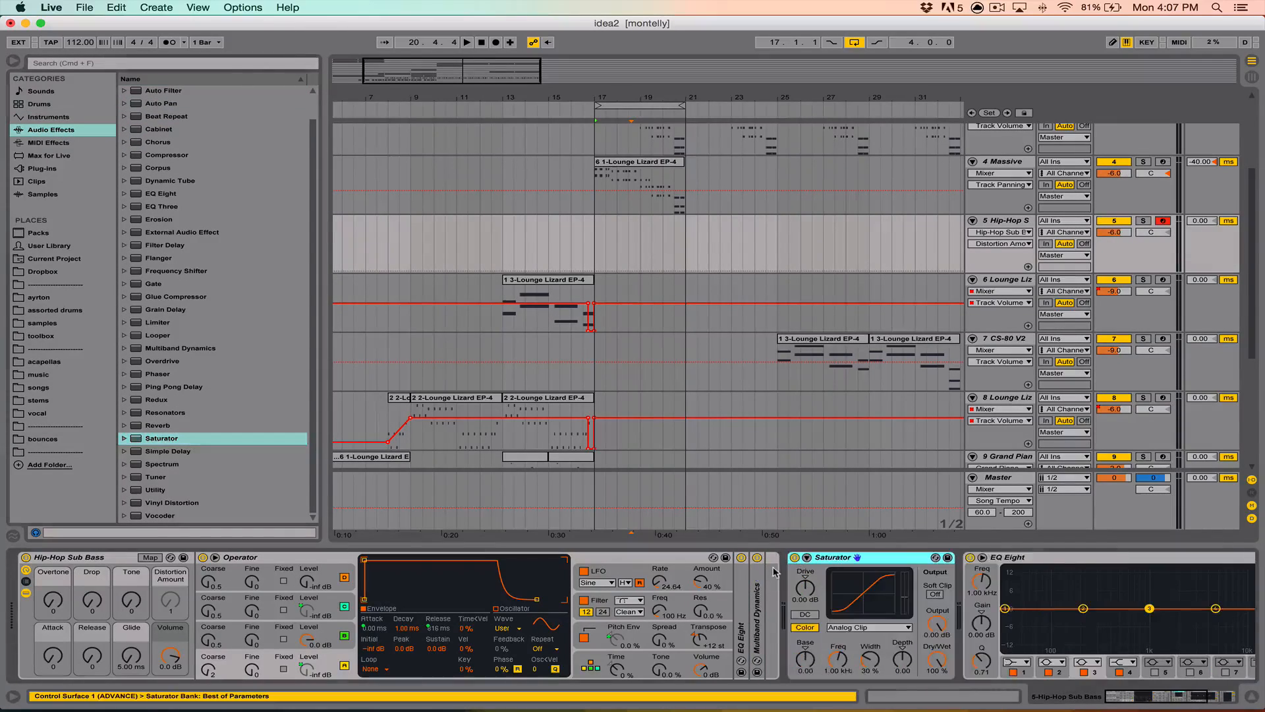
# Set the Saturator to Drive 1.14 dB, Base 5.14 and the Soft Sine curve, with DC enabled
pyautogui.moveTo(805, 587)
pyautogui.mouseDown()
pyautogui.moveTo(805, 567)
pyautogui.moveTo(805, 585)
pyautogui.mouseUp()
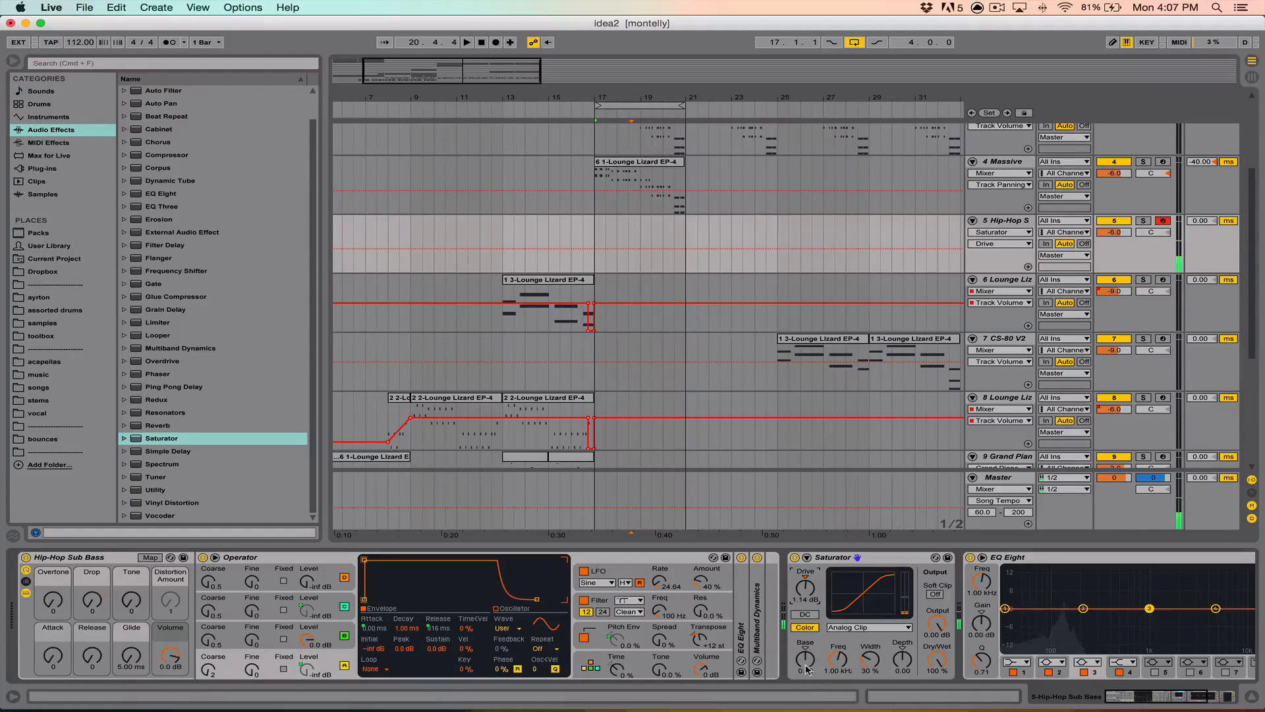
pyautogui.moveTo(805, 661); pyautogui.dragTo(805, 656)
pyautogui.click(856, 627)
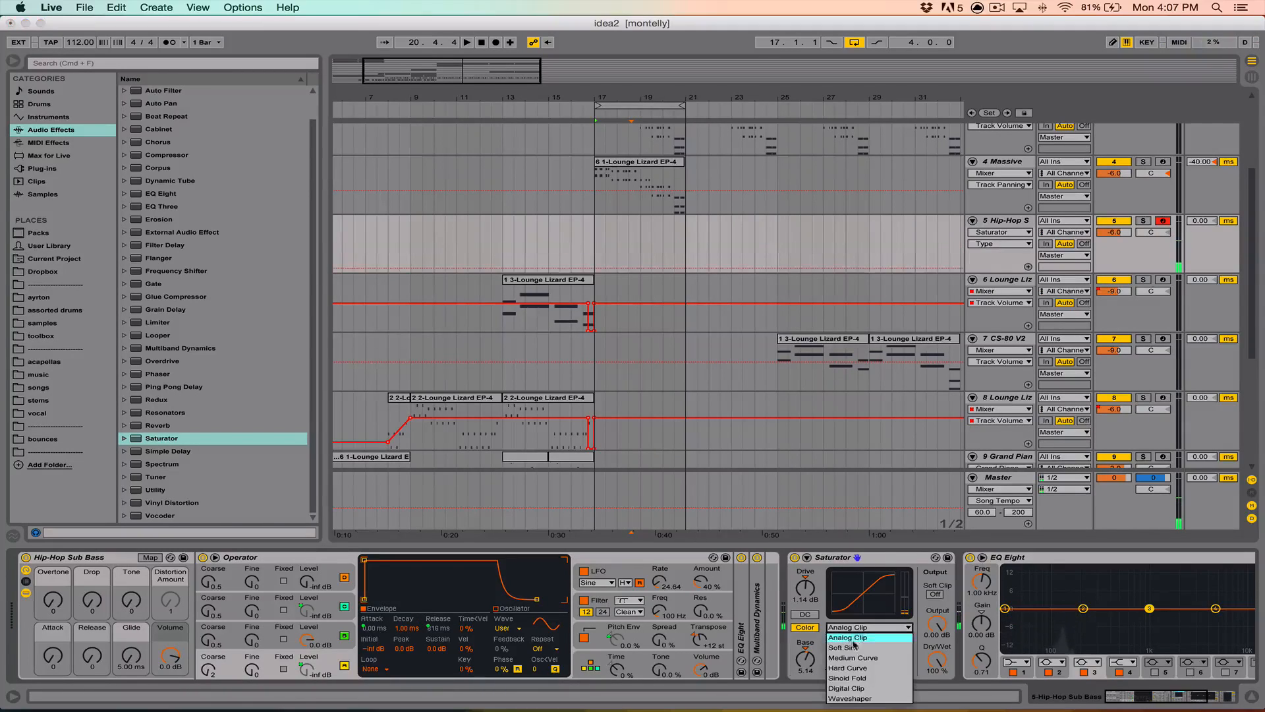
pyautogui.click(857, 648)
pyautogui.click(805, 614)
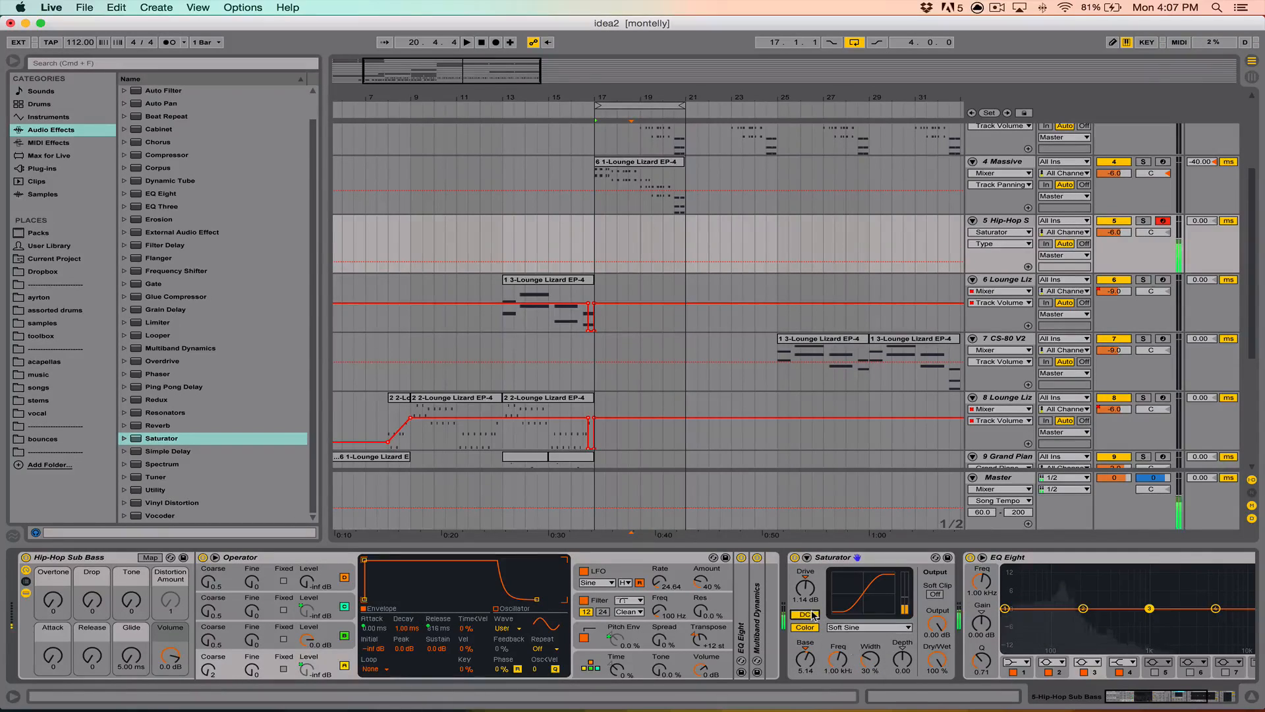
# Set the Saturator's Drive to 2.29 dB and Base to -3.43, and adjust its Depth
pyautogui.moveTo(805, 587); pyautogui.dragTo(805, 580)
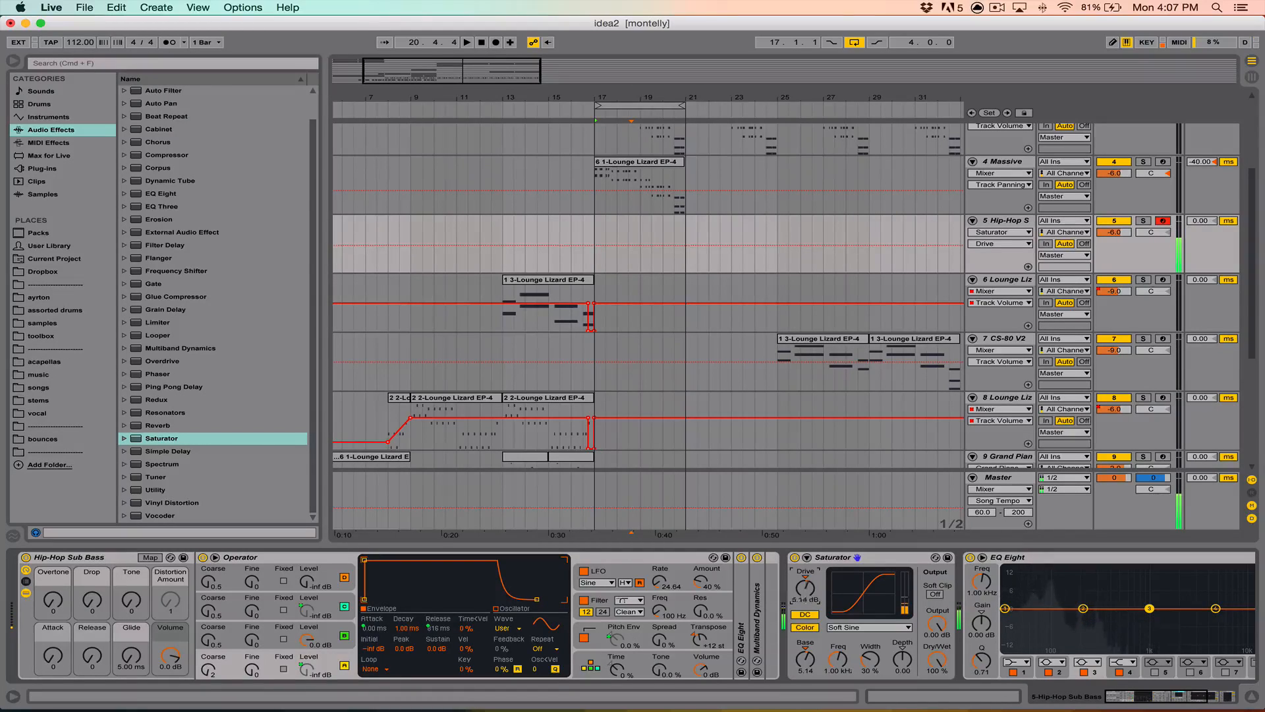
pyautogui.moveTo(810, 596); pyautogui.dragTo(810, 616)
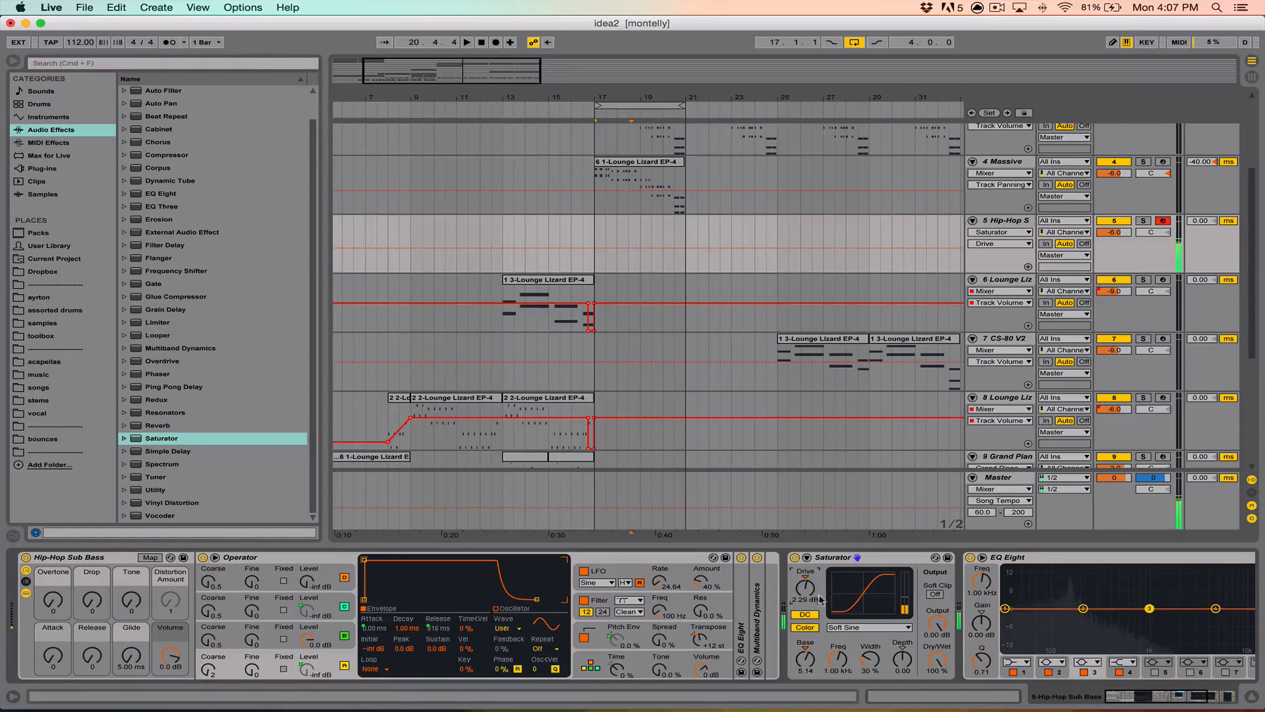
pyautogui.moveTo(805, 657); pyautogui.dragTo(805, 682)
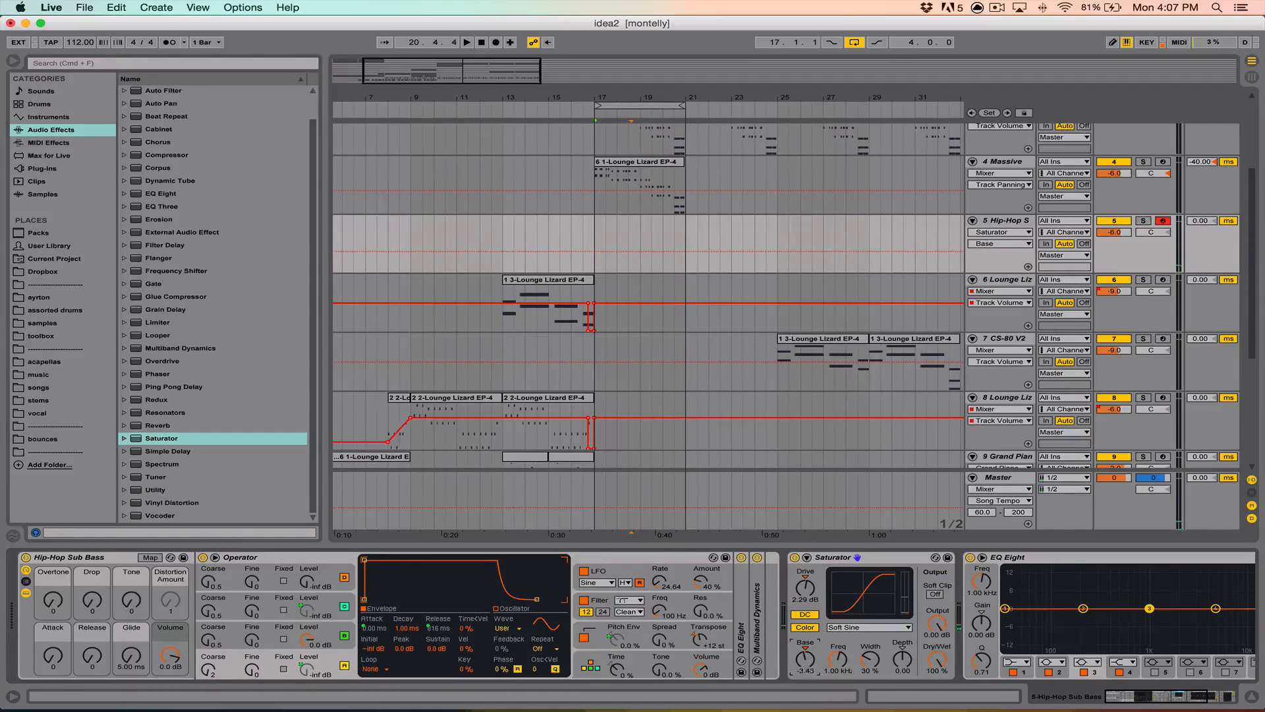
pyautogui.click(871, 659)
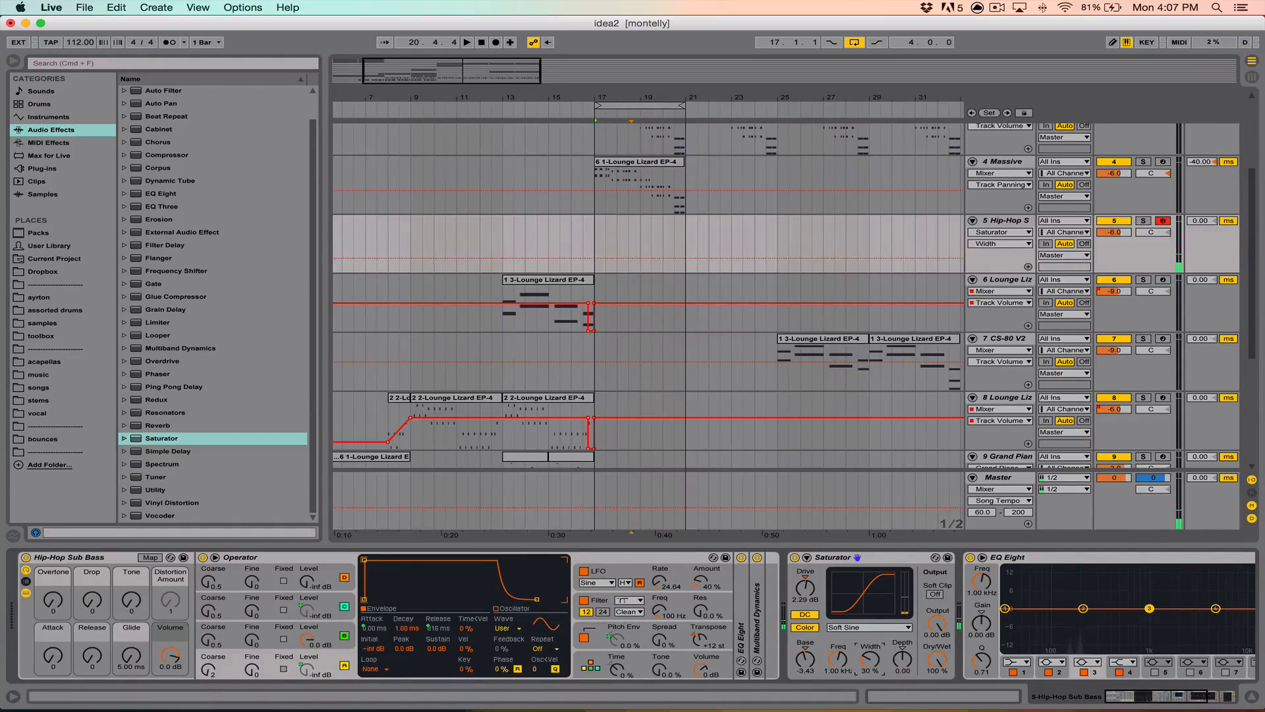
pyautogui.moveTo(909, 662)
pyautogui.mouseDown()
pyautogui.moveTo(909, 643)
pyautogui.moveTo(910, 679)
pyautogui.moveTo(910, 621)
pyautogui.moveTo(899, 662)
pyautogui.mouseUp()
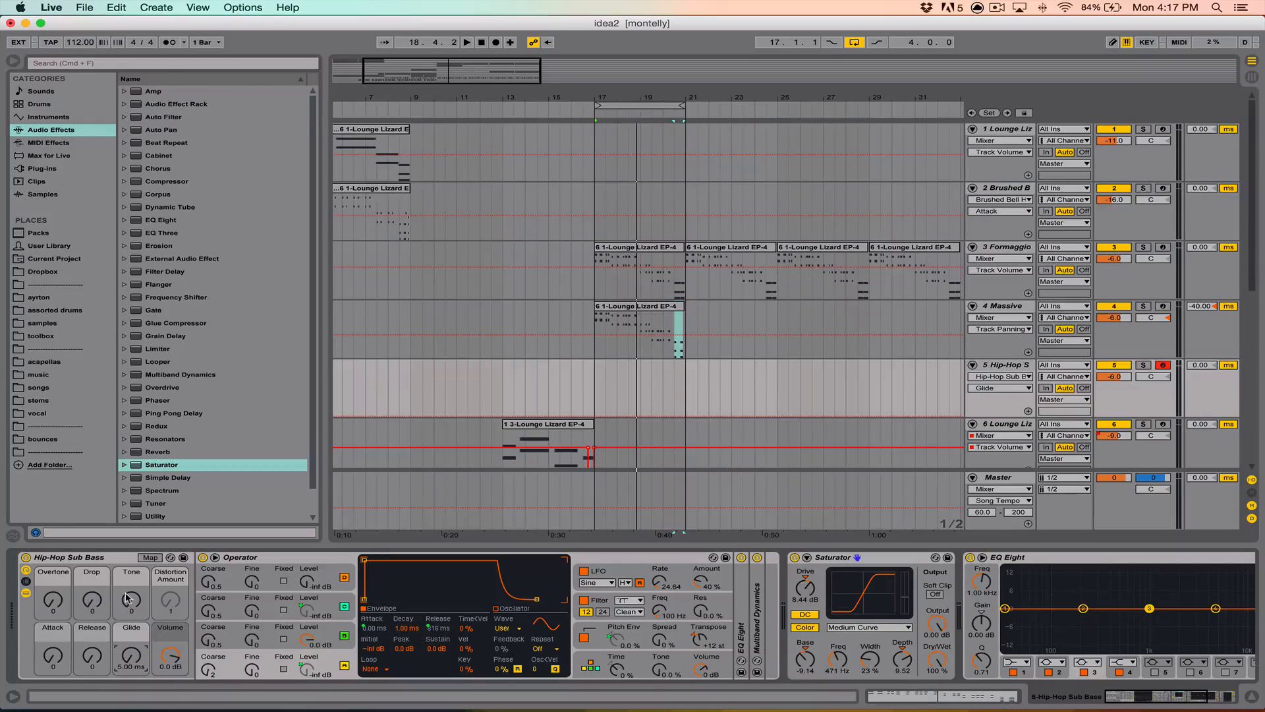
# Set the Hip-Hop Sub Bass rack's Release macro to 101 and its Glide to 105 ms
pyautogui.press('XF86AudioLowerVolume')
pyautogui.moveTo(94, 660); pyautogui.dragTo(110, 613)
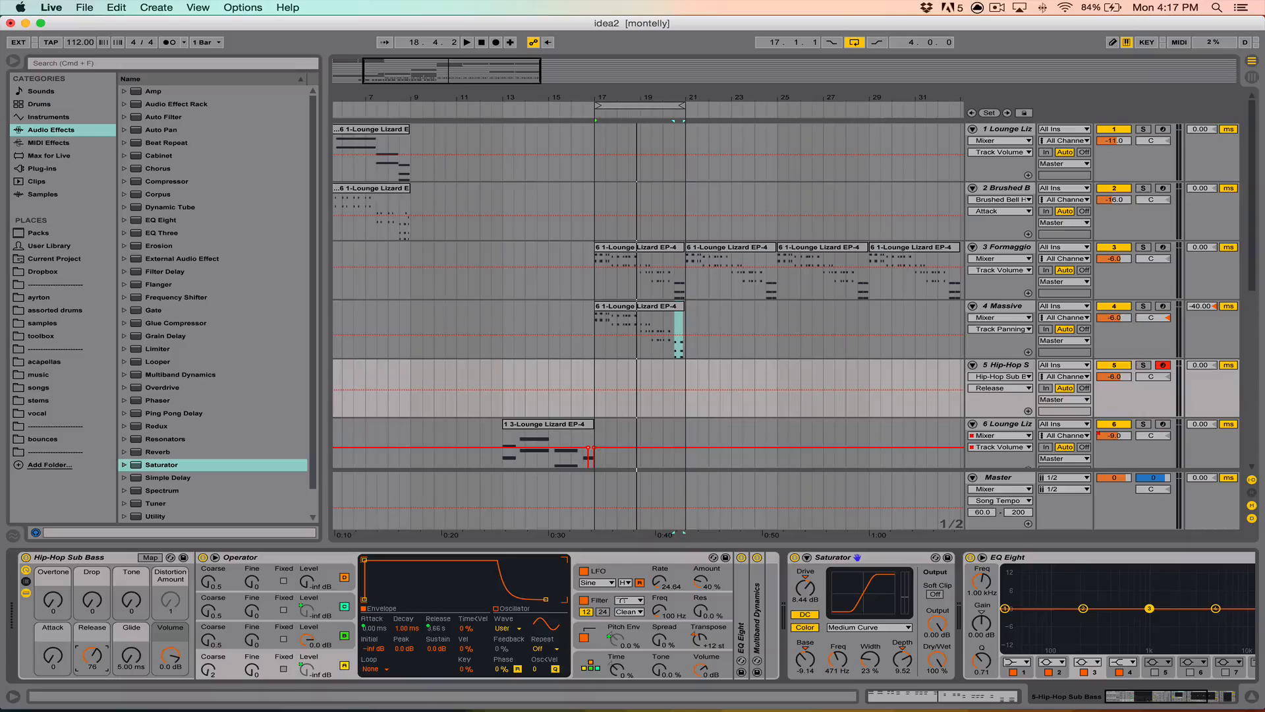
pyautogui.moveTo(92, 664); pyautogui.dragTo(92, 648)
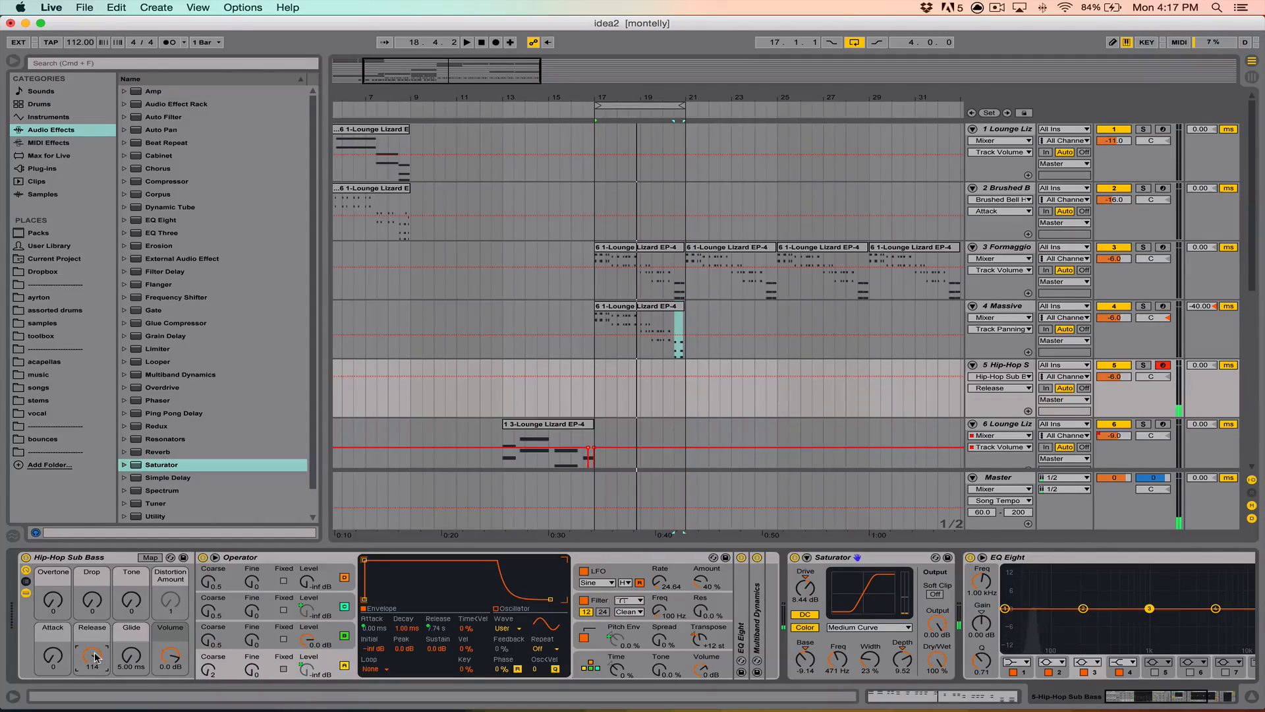
pyautogui.moveTo(97, 657); pyautogui.dragTo(101, 659)
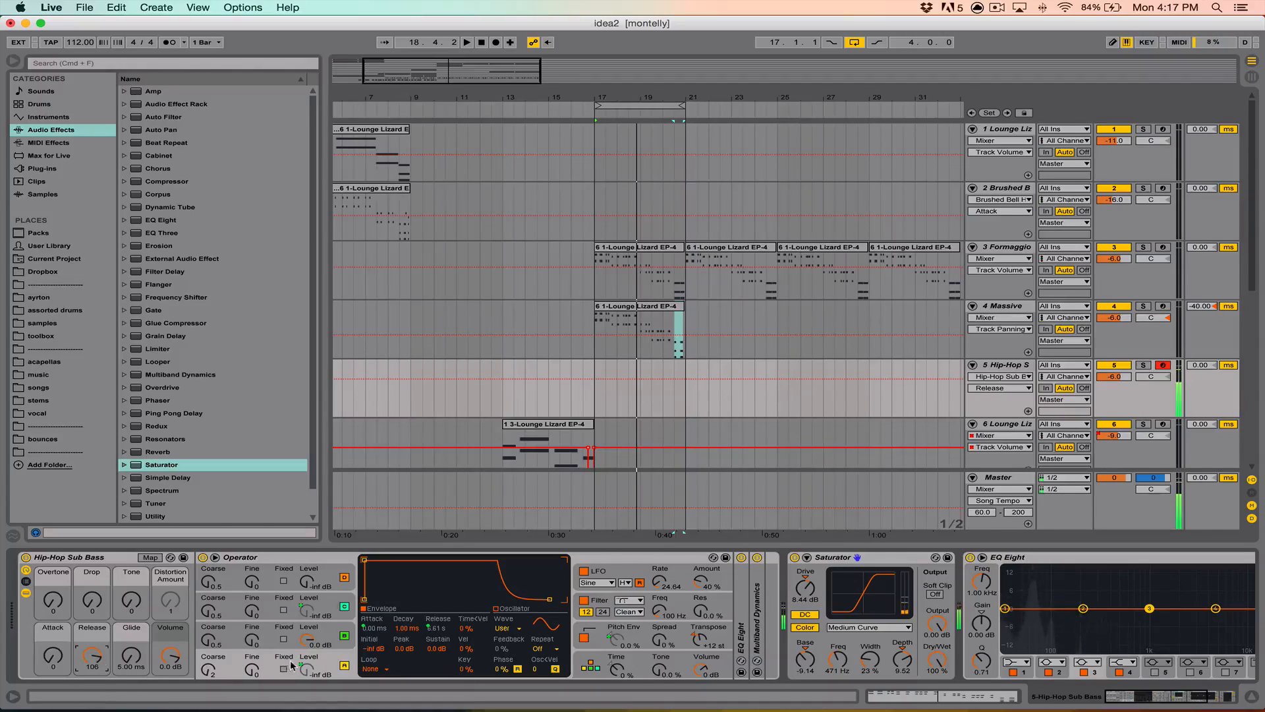
pyautogui.moveTo(109, 655)
pyautogui.mouseDown()
pyautogui.moveTo(132, 632)
pyautogui.moveTo(131, 664)
pyautogui.mouseUp()
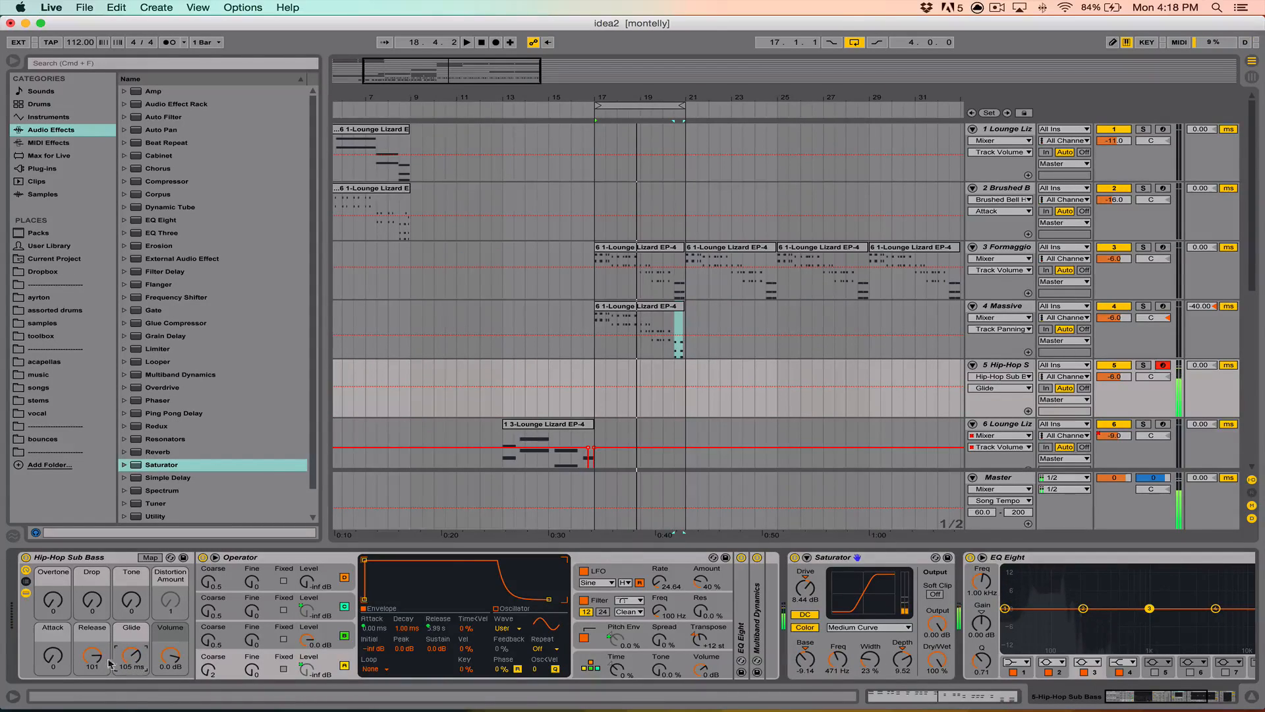
# Try the rack's Tone macro, set Overtone to 71, and hide the device chain
pyautogui.click(53, 661)
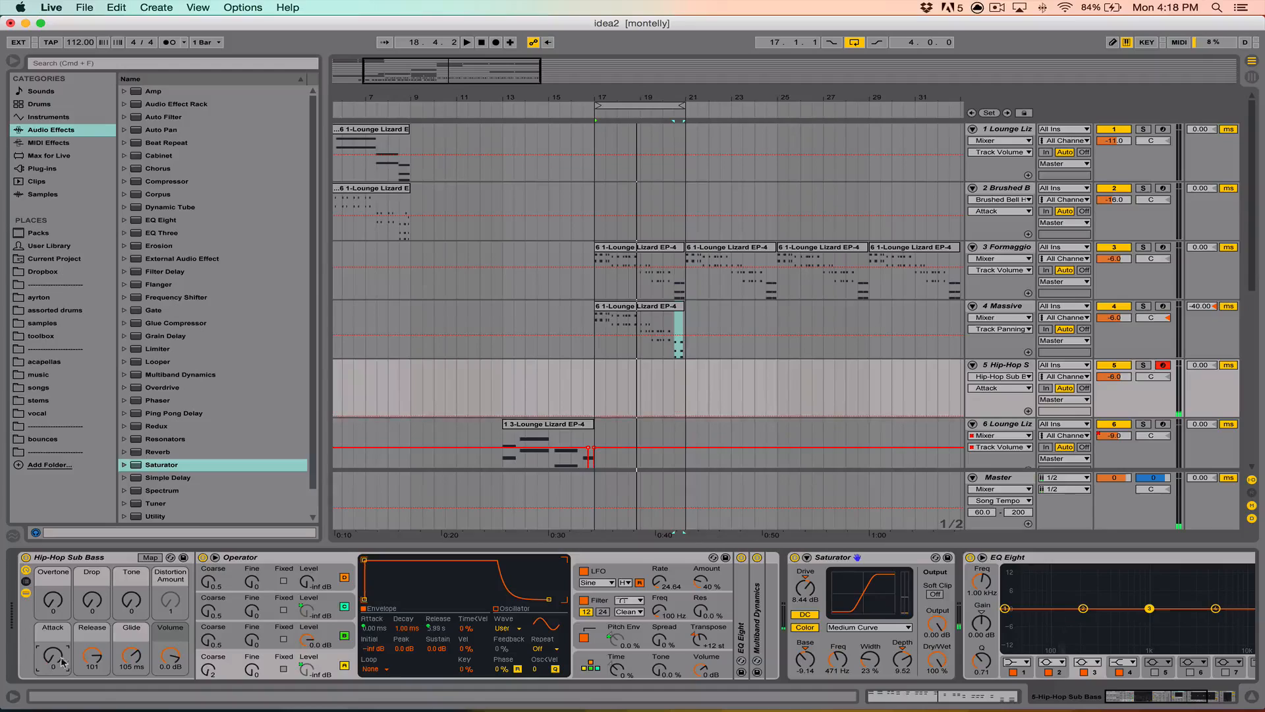
pyautogui.moveTo(123, 603); pyautogui.dragTo(123, 632)
pyautogui.moveTo(56, 600)
pyautogui.mouseDown()
pyautogui.moveTo(56, 567)
pyautogui.moveTo(56, 599)
pyautogui.mouseUp()
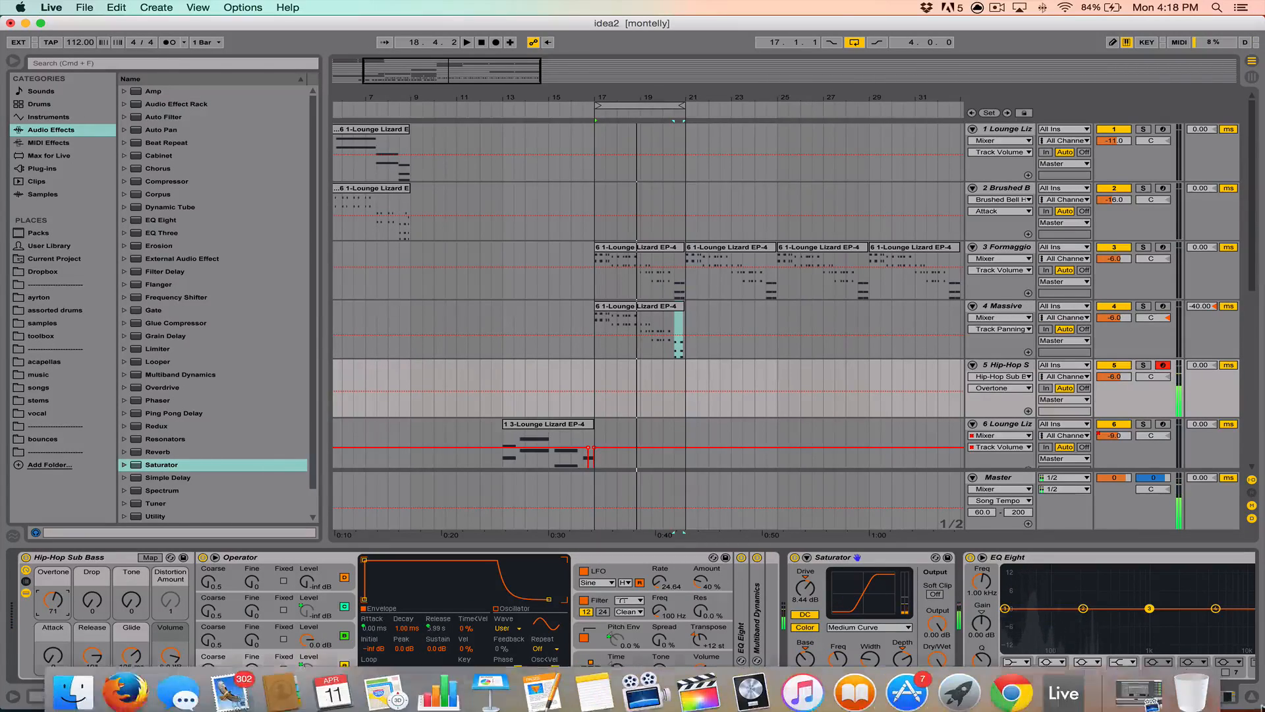
pyautogui.click(1251, 696)
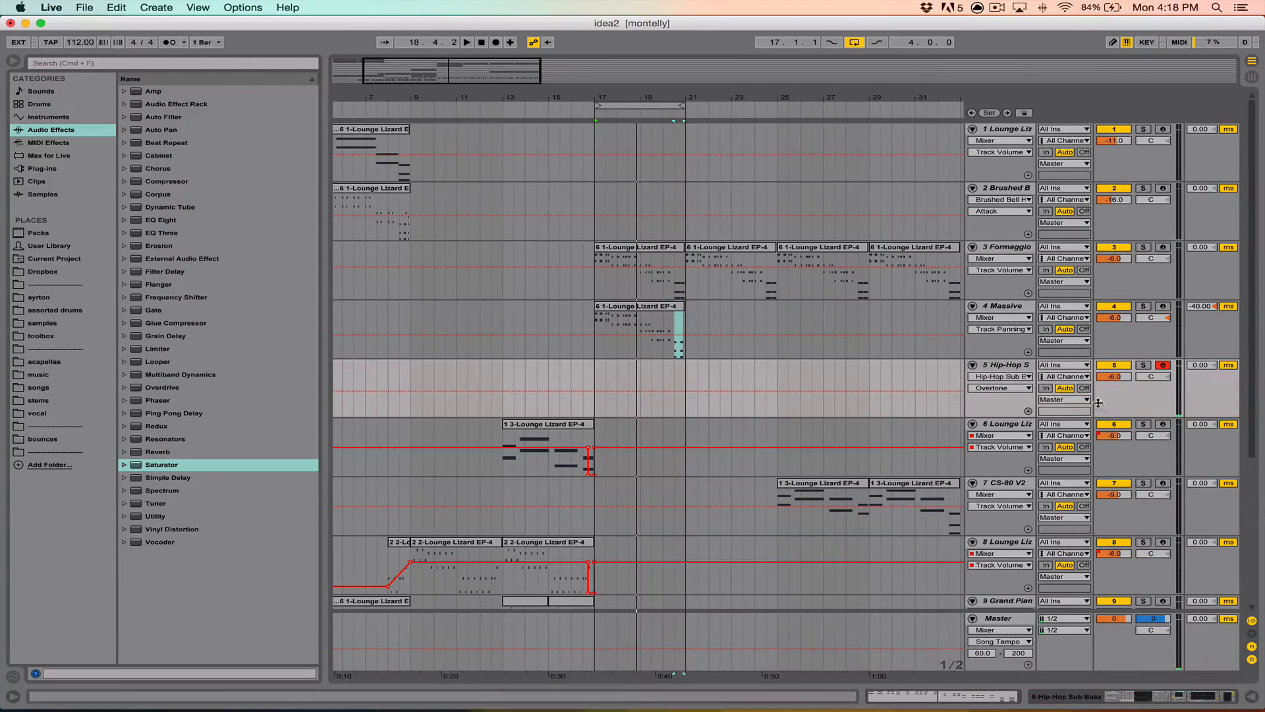
# Select bars 17 to 21 on the Hip-Hop Sub Bass track in the arrangement
pyautogui.click(1006, 369)
pyautogui.moveTo(602, 380); pyautogui.dragTo(682, 383)
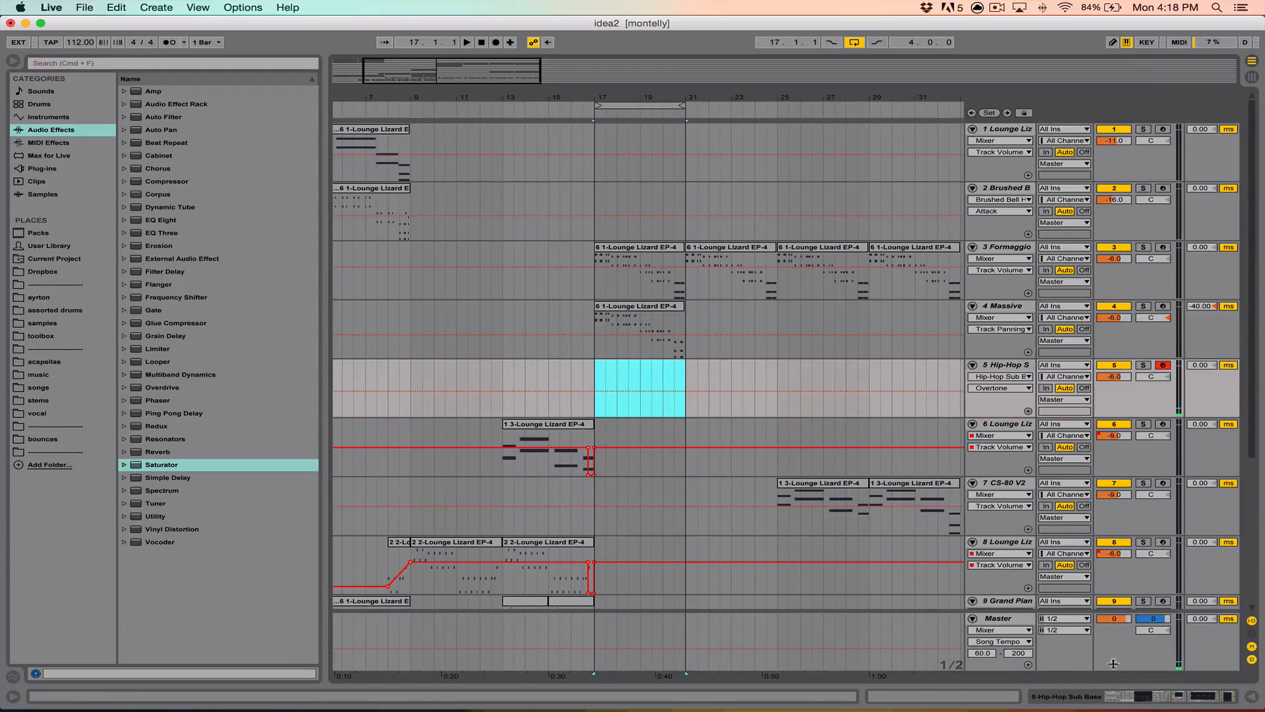
pyautogui.click(1150, 702)
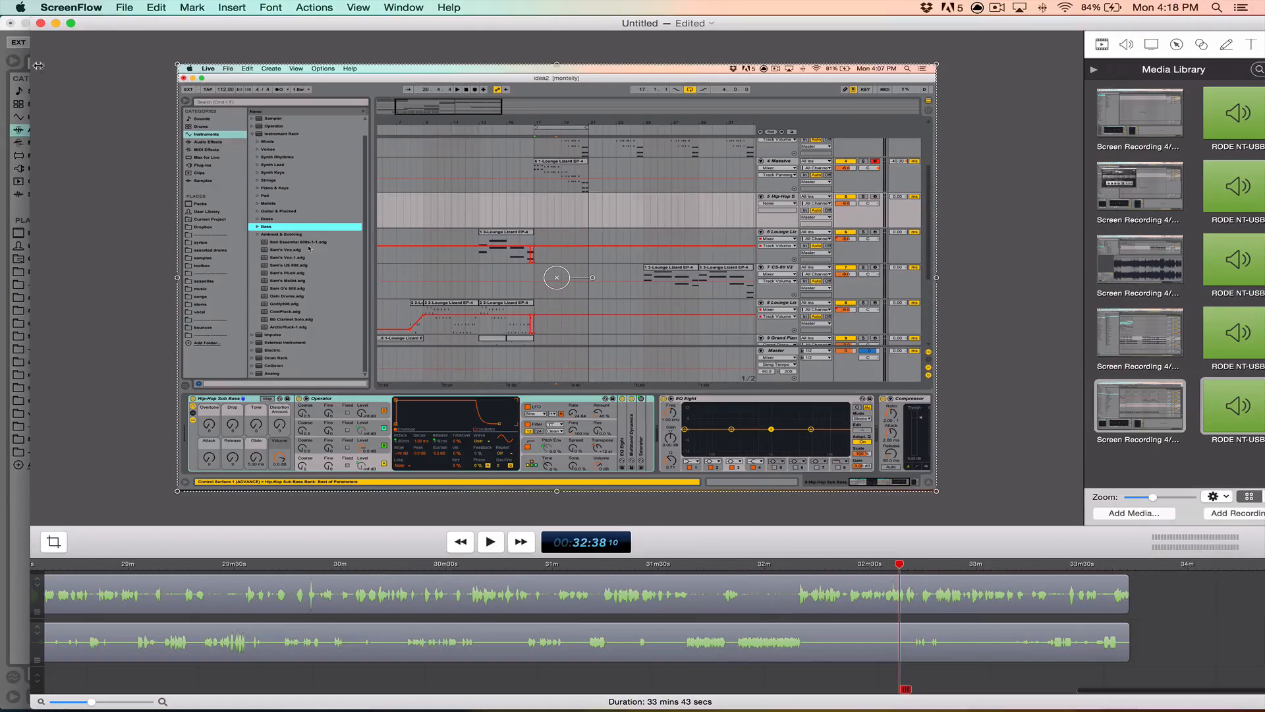
pyautogui.click(56, 23)
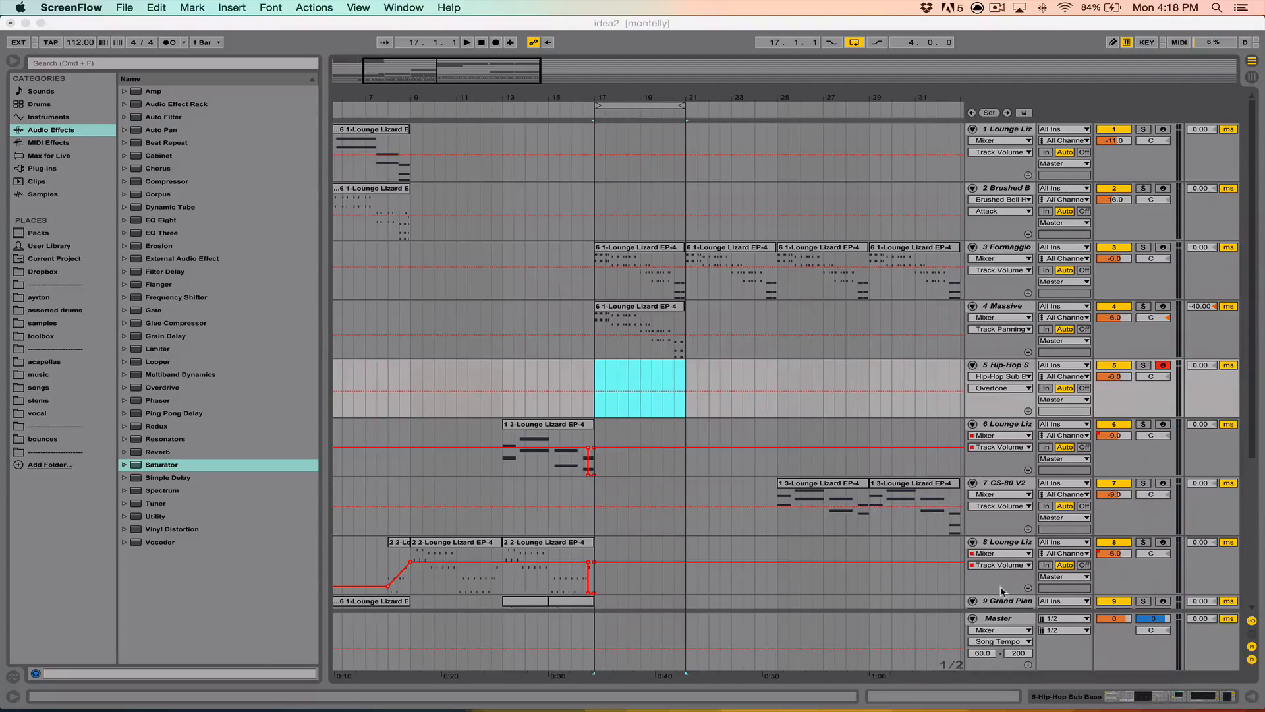
pyautogui.click(1111, 702)
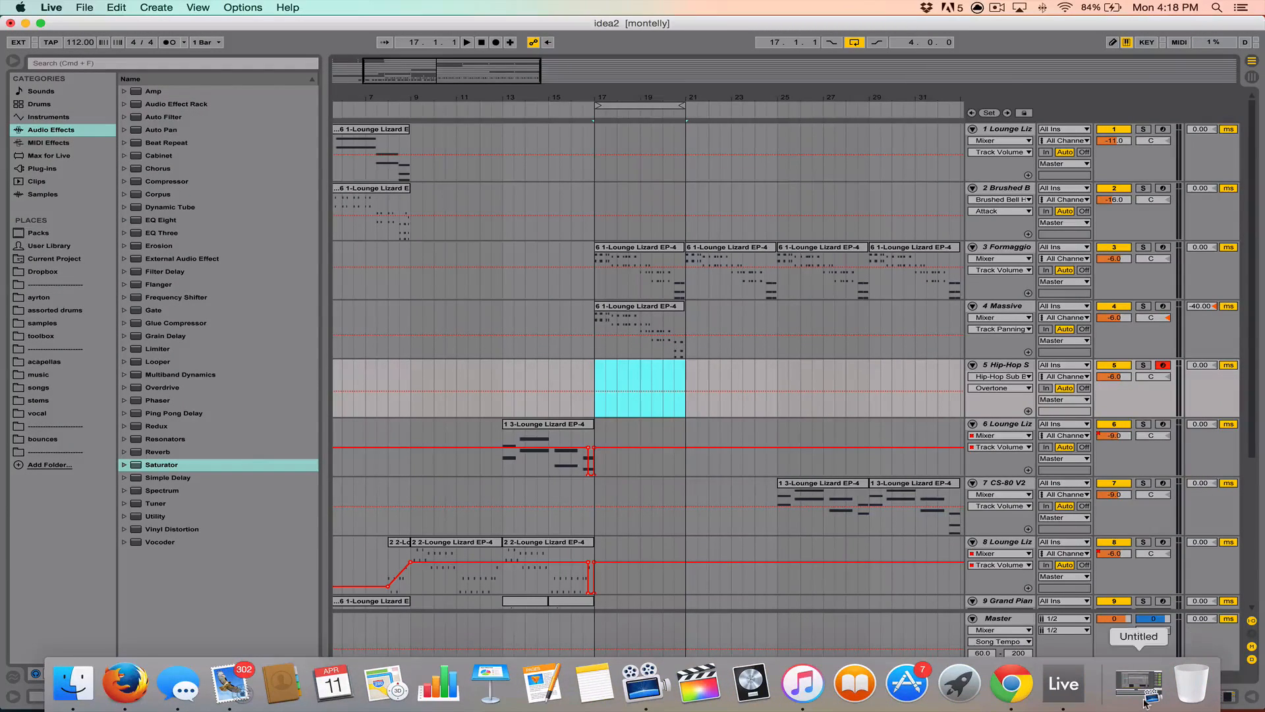
# Show the Hip-Hop Sub Bass device chain, unfold the rack's inner EQ Eight to check its filter curve, and hide the chain
pyautogui.click(1077, 697)
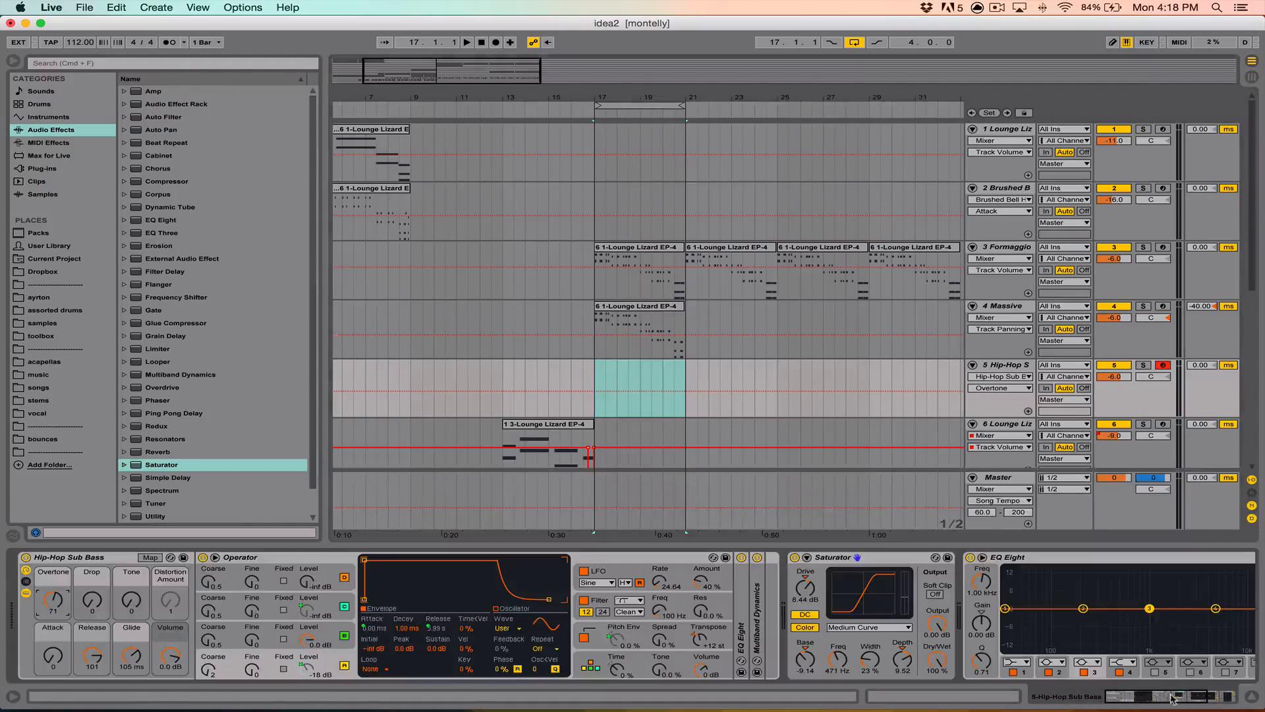
pyautogui.hscroll(5, 797, 580)
pyautogui.hscroll(-5, 800, 580)
pyautogui.hscroll(5, 816, 579)
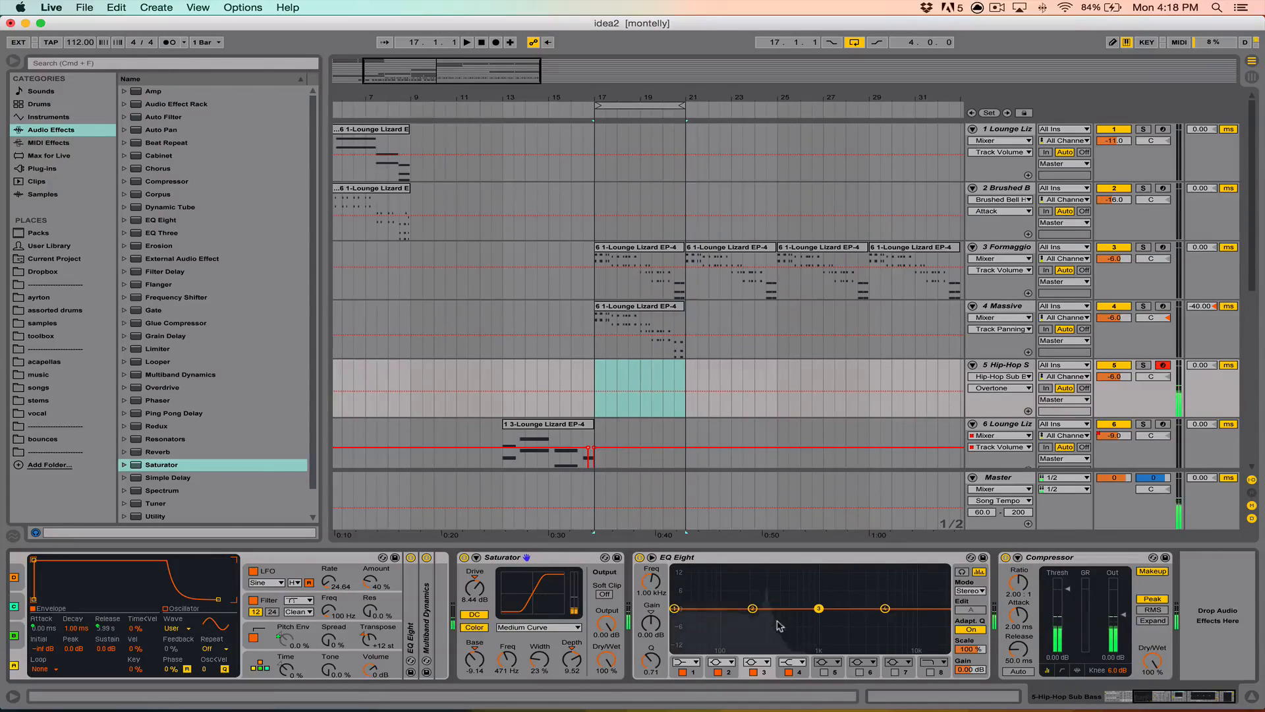
pyautogui.doubleClick(412, 608)
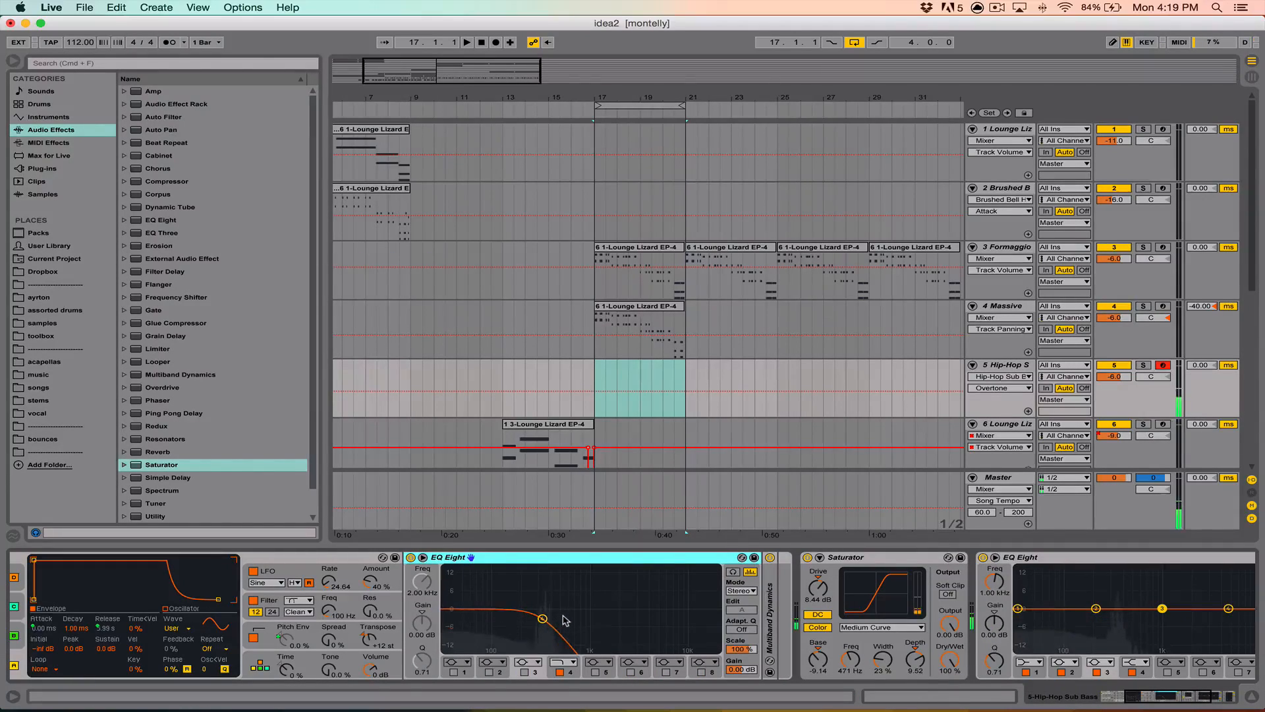
pyautogui.hscroll(-3, 541, 621)
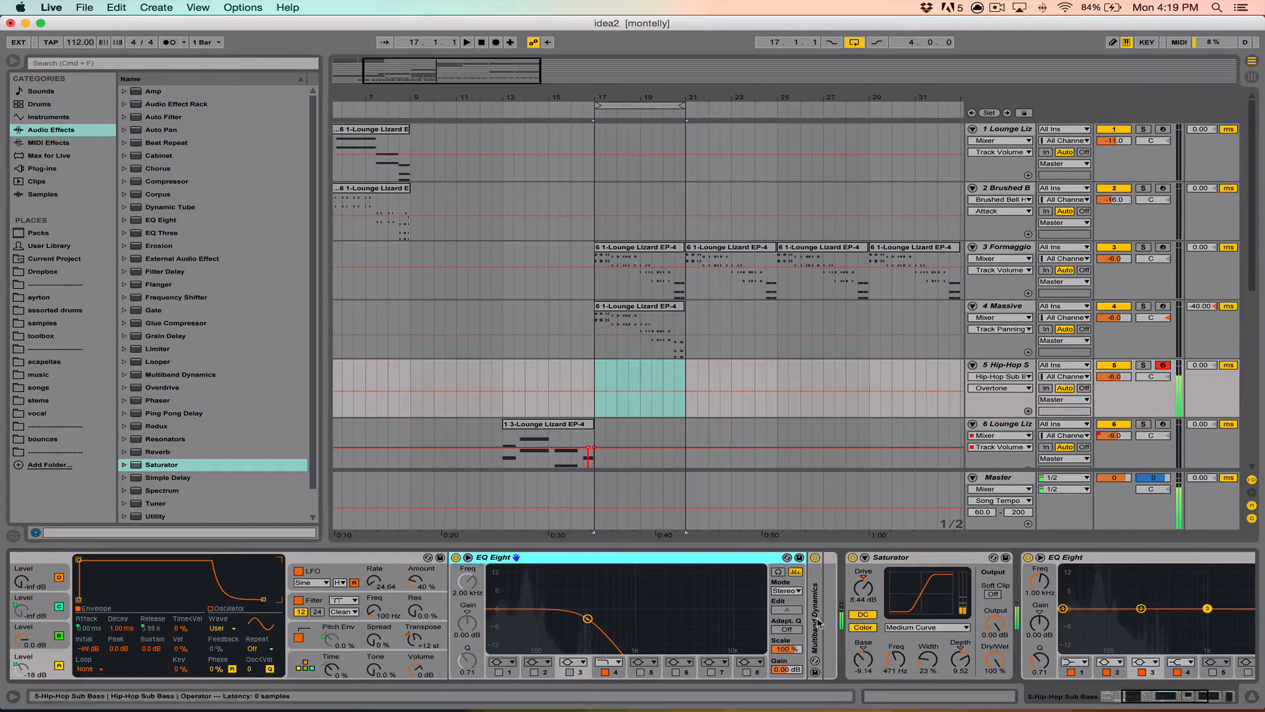
pyautogui.click(1250, 697)
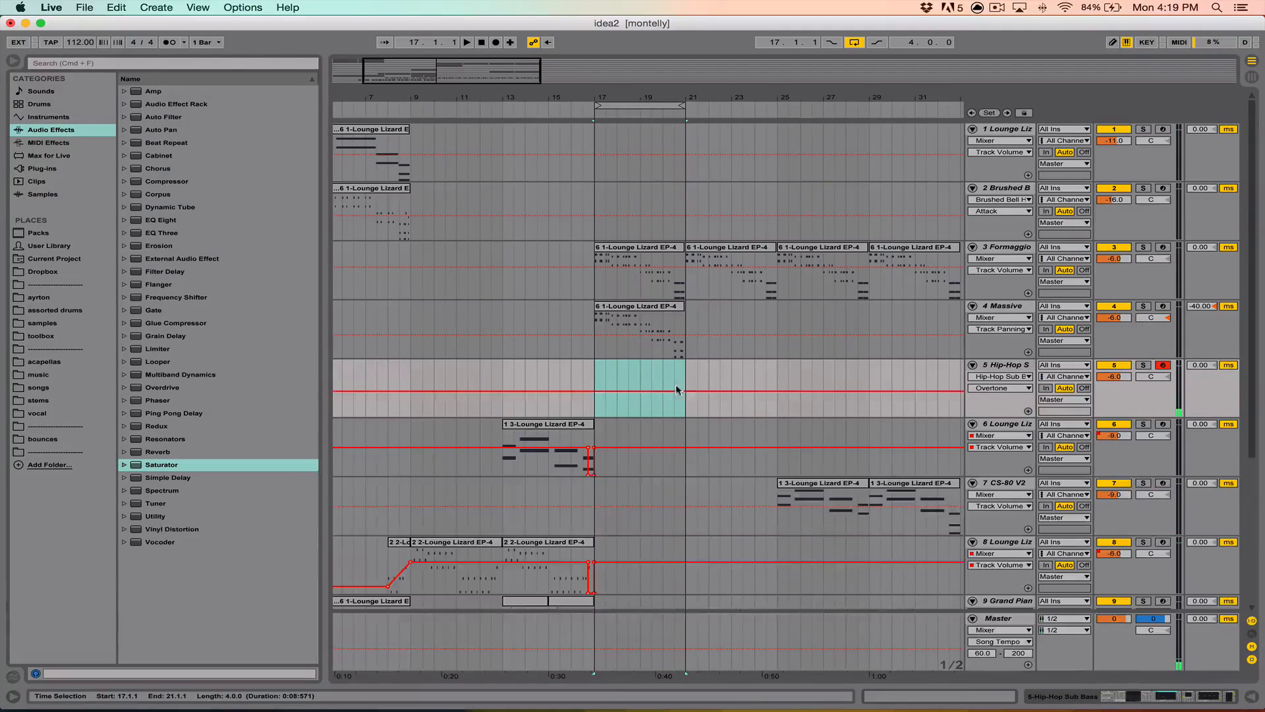
# Create an empty four-bar MIDI clip across bars 17 to 21 on the Hip-Hop Sub Bass track and open it for note editing
pyautogui.moveTo(606, 384); pyautogui.dragTo(688, 377)
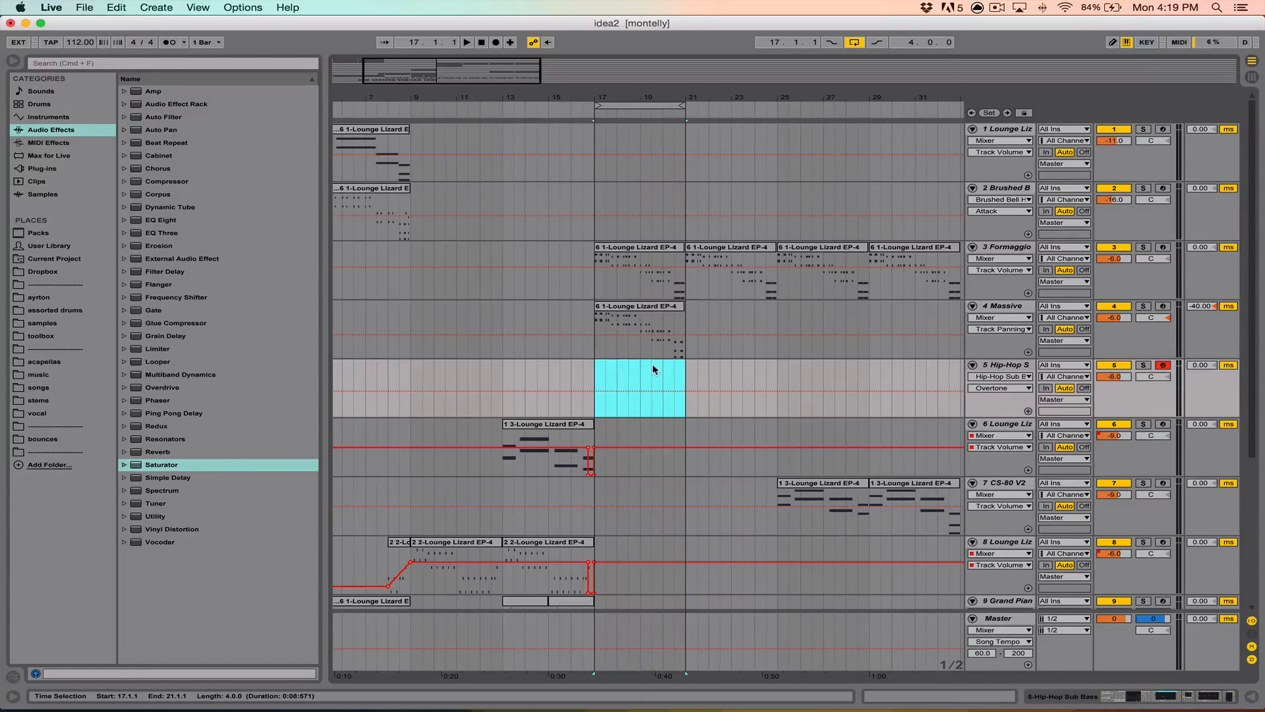
pyautogui.scroll(-2, 947, 359)
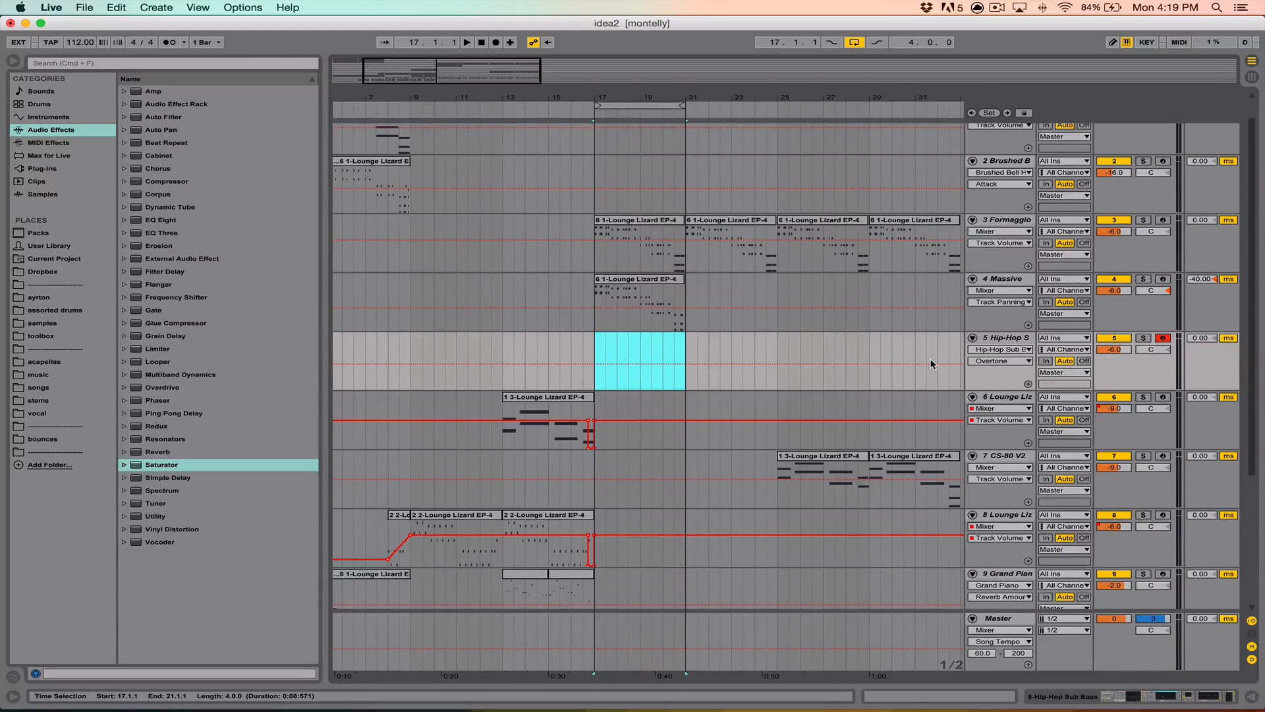
pyautogui.scroll(-2, 930, 358)
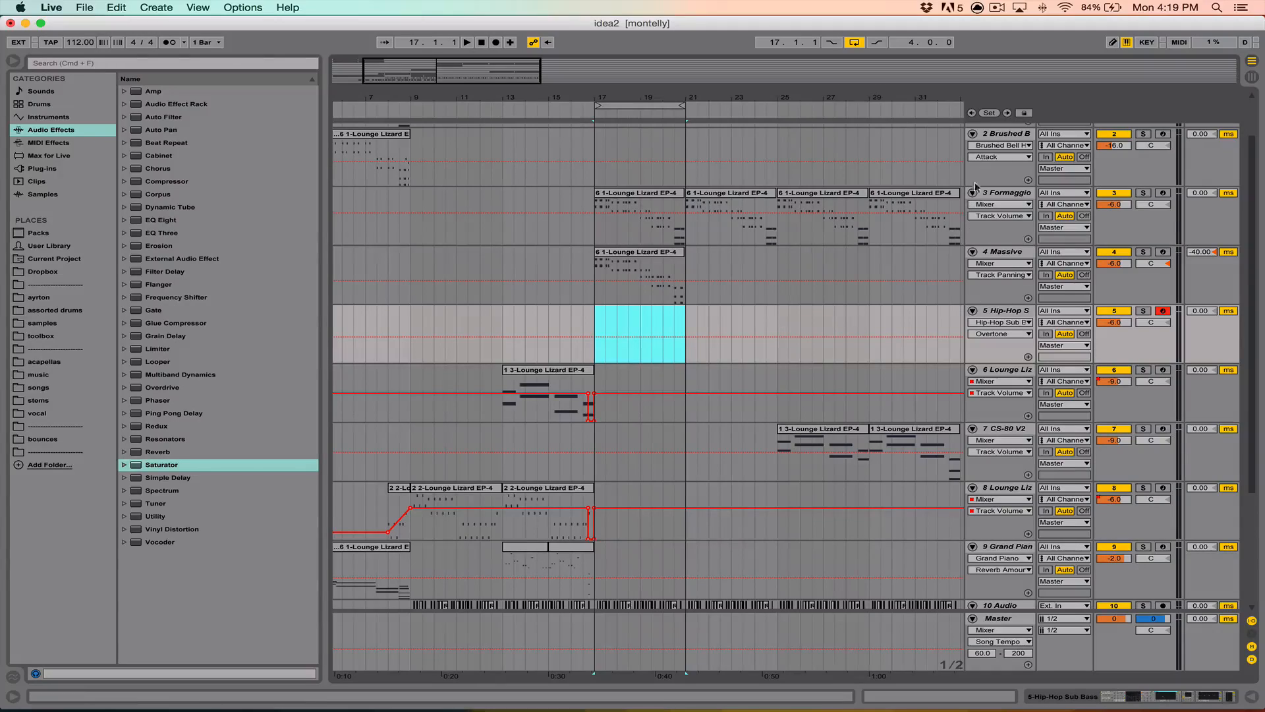
pyautogui.click(614, 336)
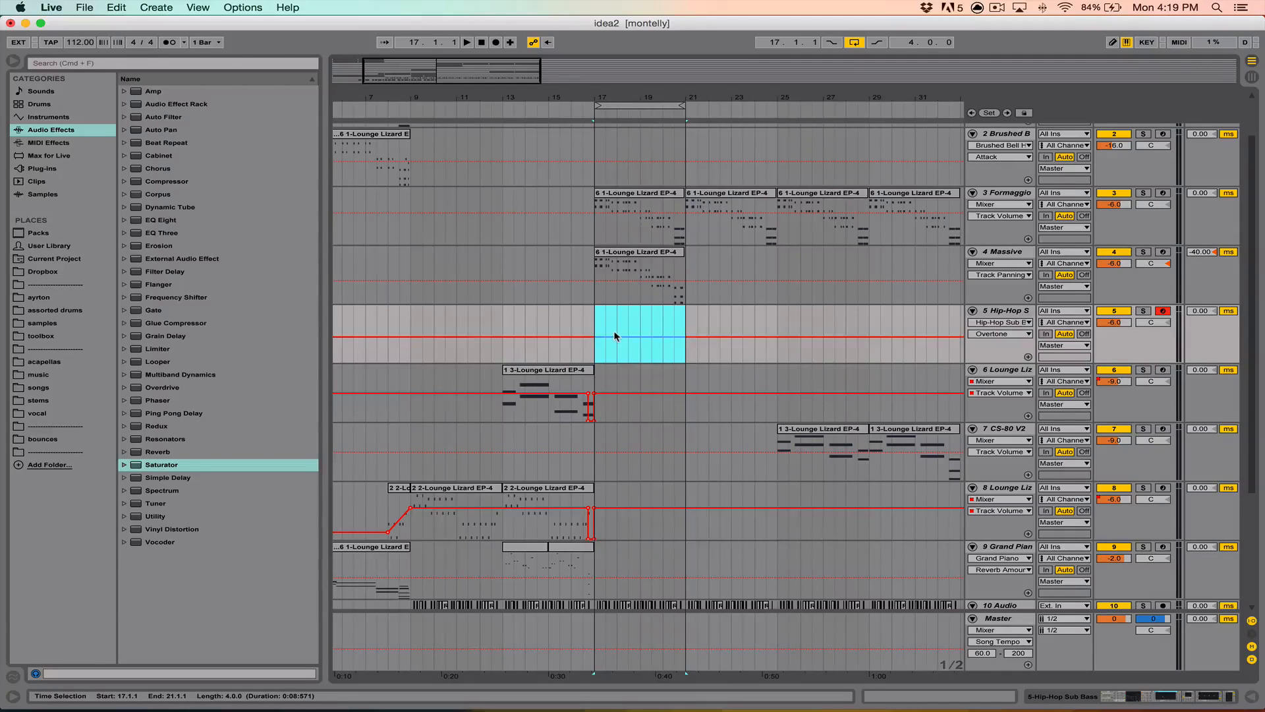
pyautogui.hscroll(5, 614, 333)
pyautogui.scroll(-2, 614, 333)
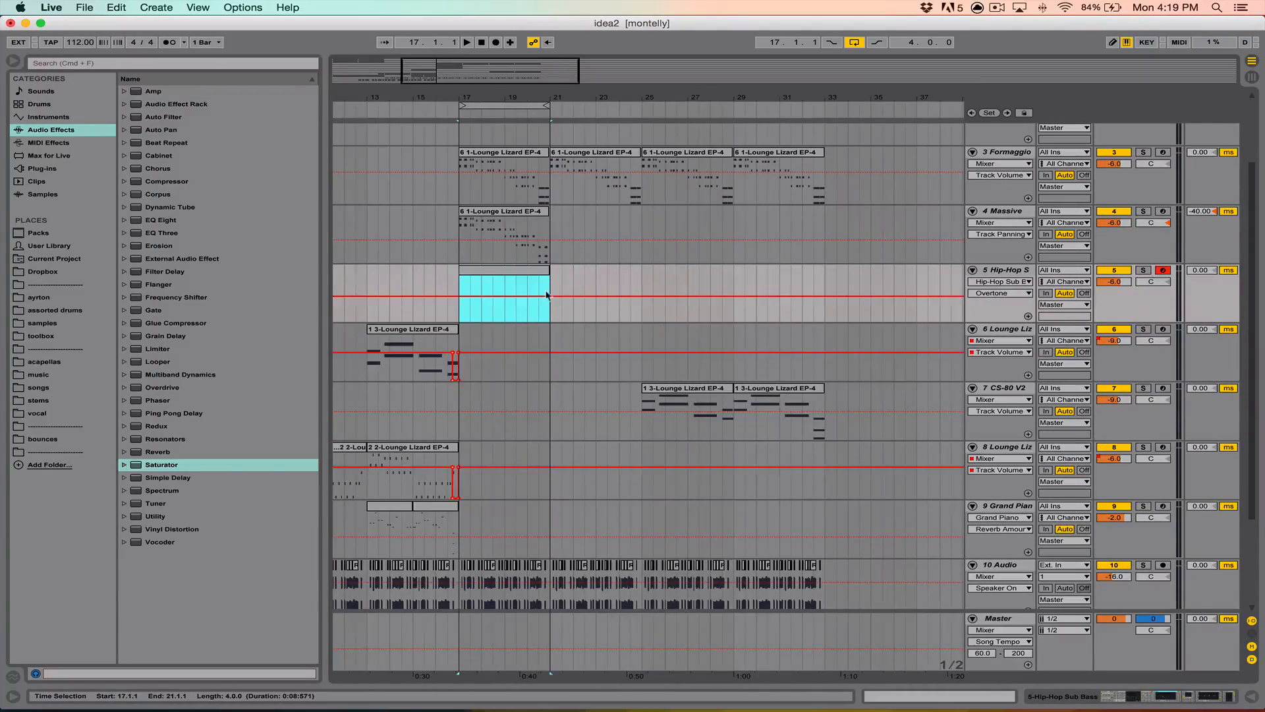
pyautogui.doubleClick(530, 278)
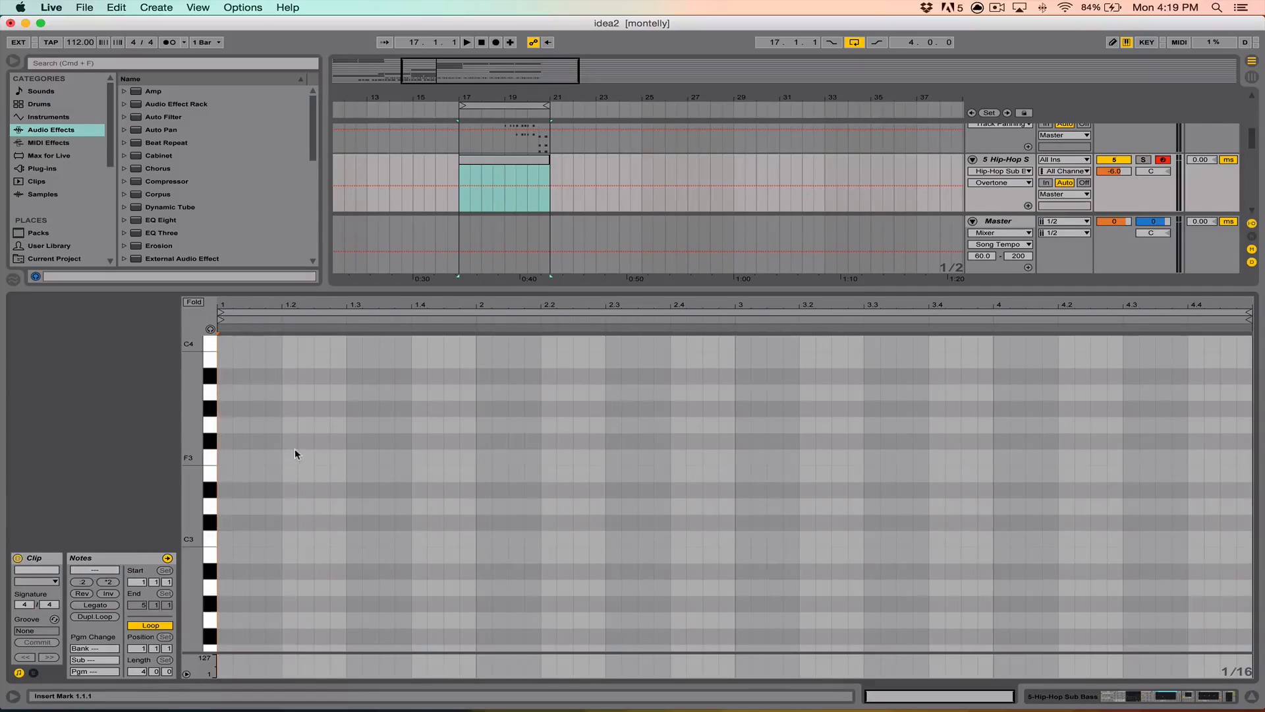
# Try an A2 note at the start of the clip, replace it with a sixteenth-note A0, and start playback
pyautogui.scroll(-1, 240, 544)
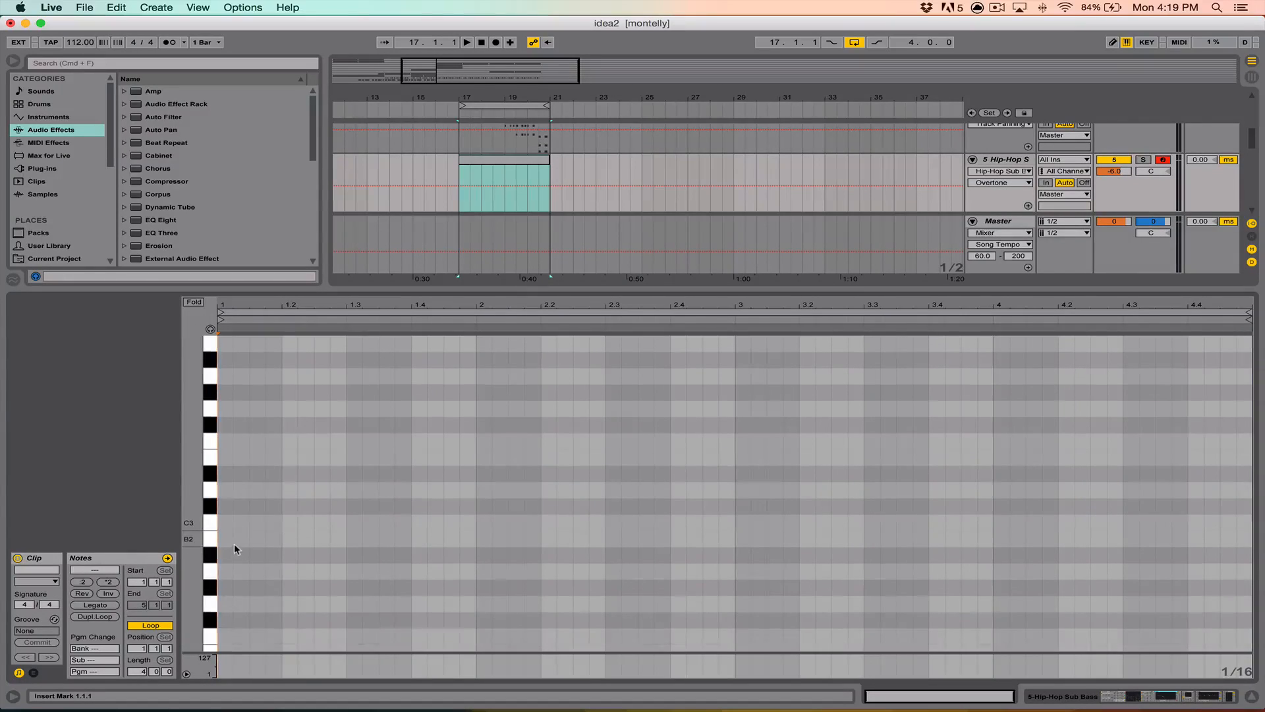
pyautogui.scroll(1, 227, 568)
pyautogui.click(227, 586)
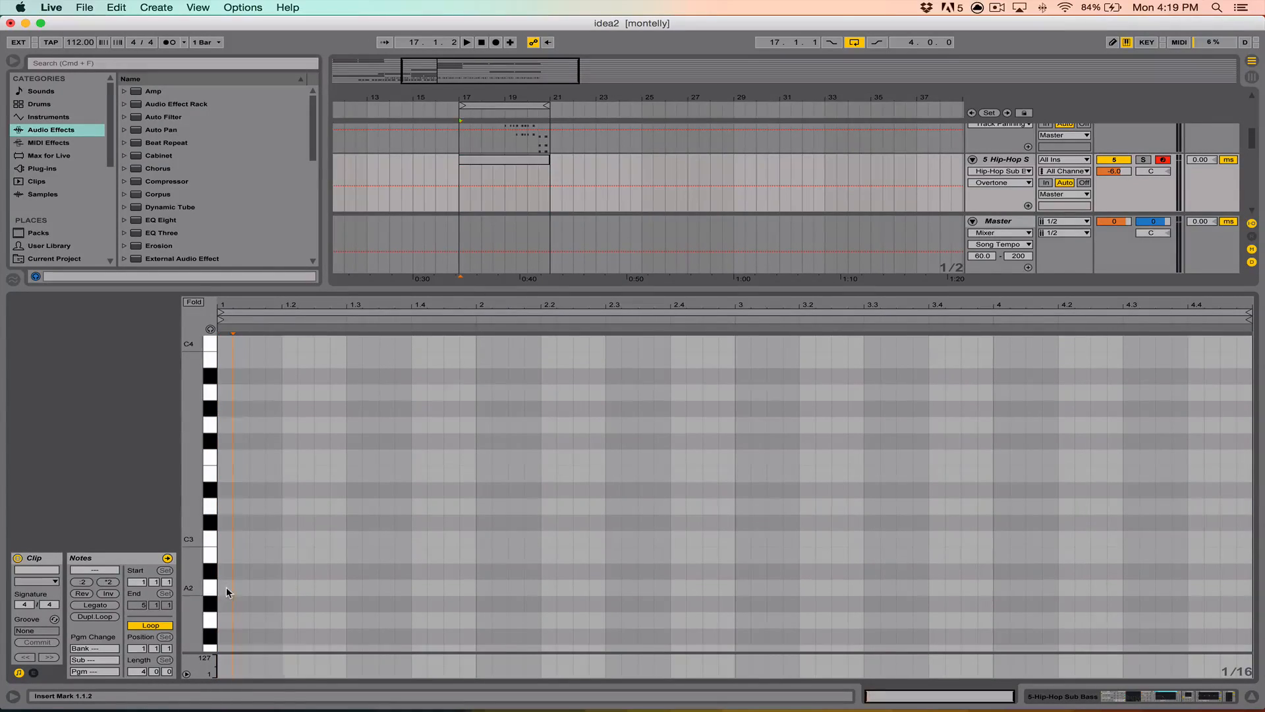
pyautogui.scroll(-5, 410, 521)
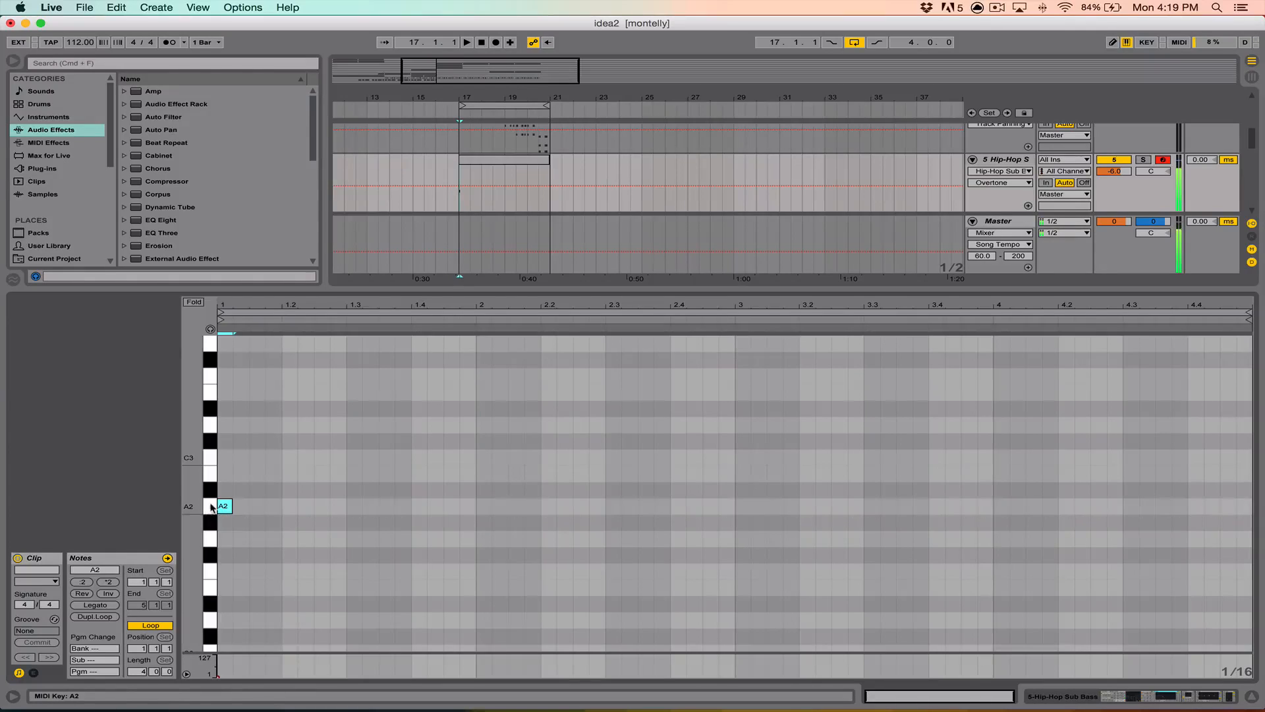
pyautogui.scroll(-8, 226, 508)
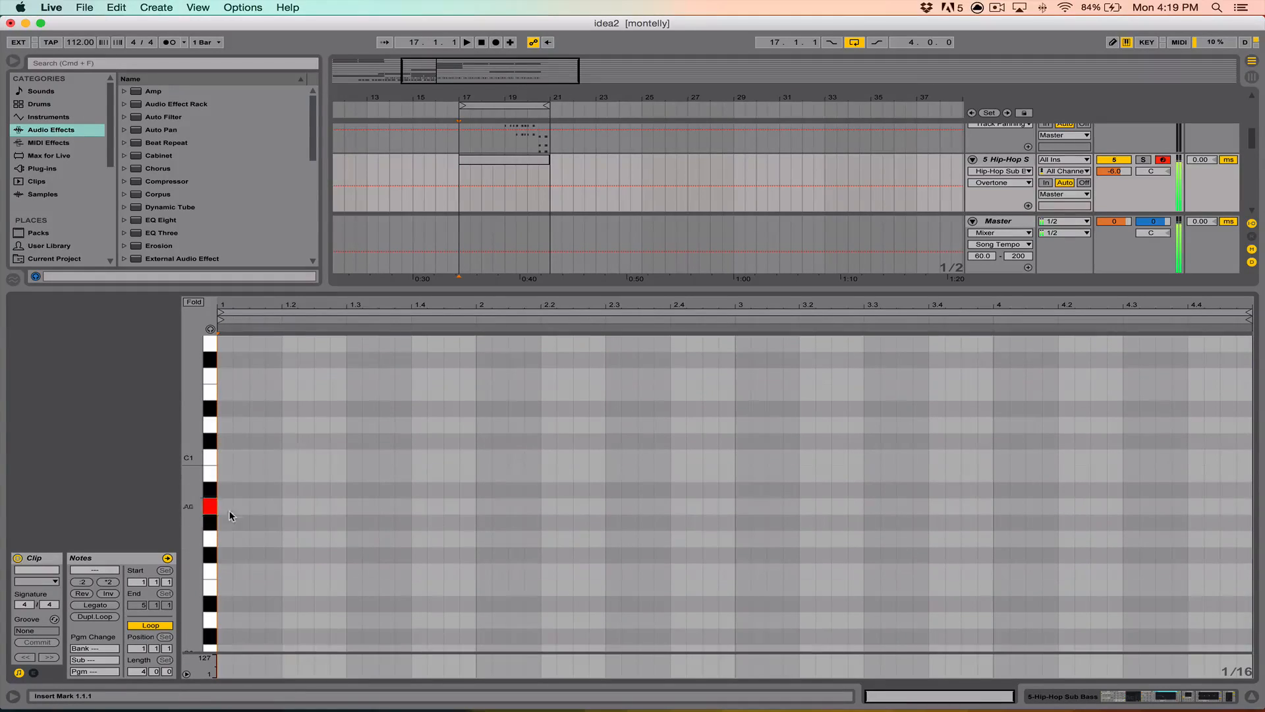
pyautogui.doubleClick(227, 507)
pyautogui.press('space')
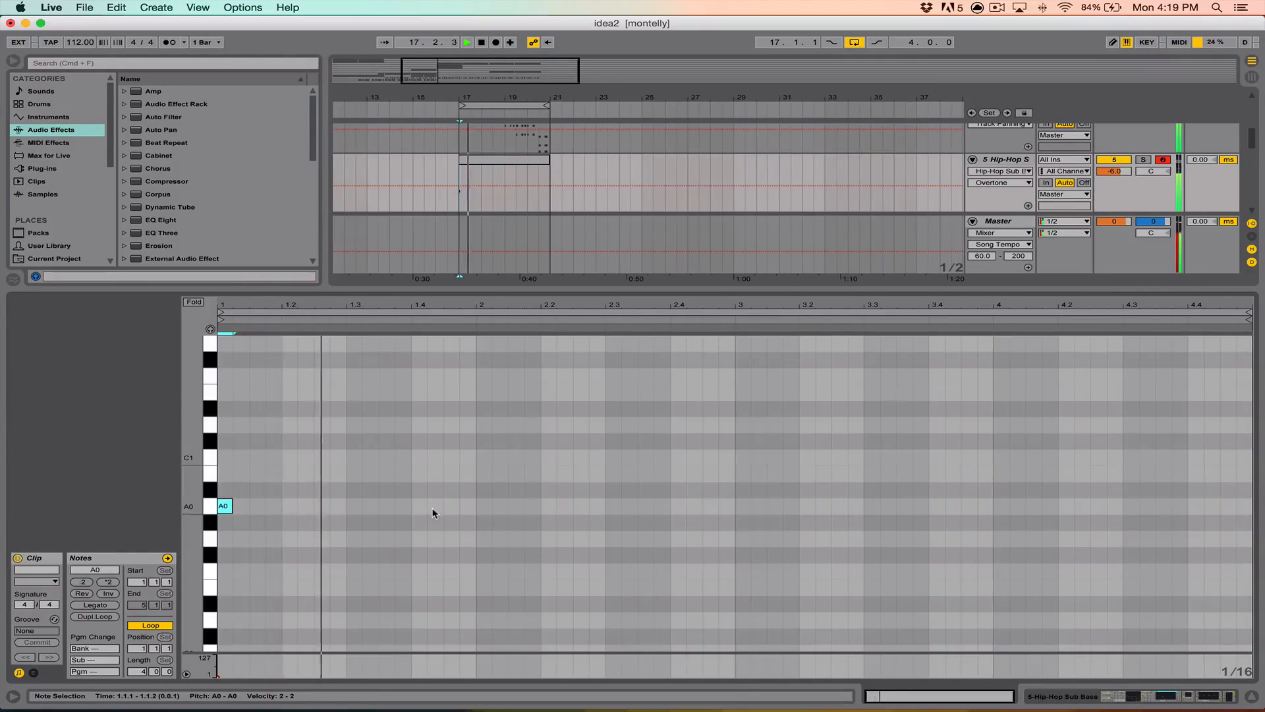
# Add a sixteenth-note A0 at 1.2.3 and audition it with the first bass note
pyautogui.doubleClick(321, 506)
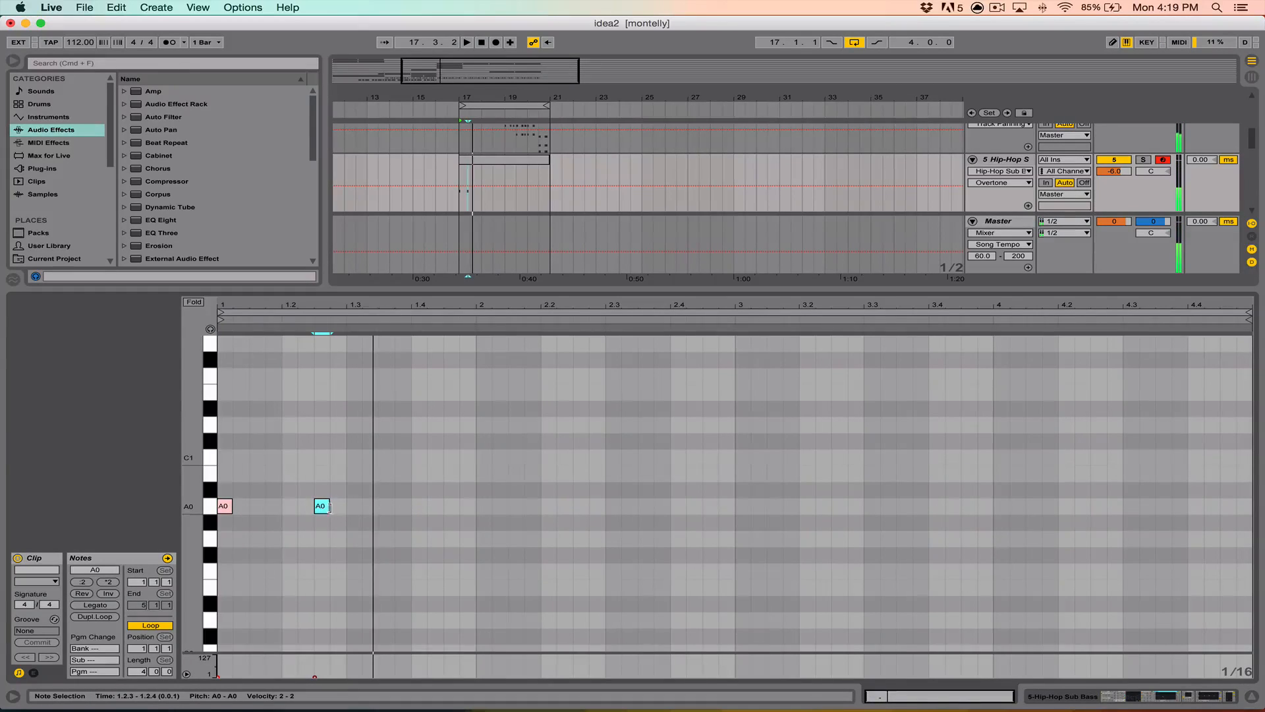
pyautogui.doubleClick(319, 507)
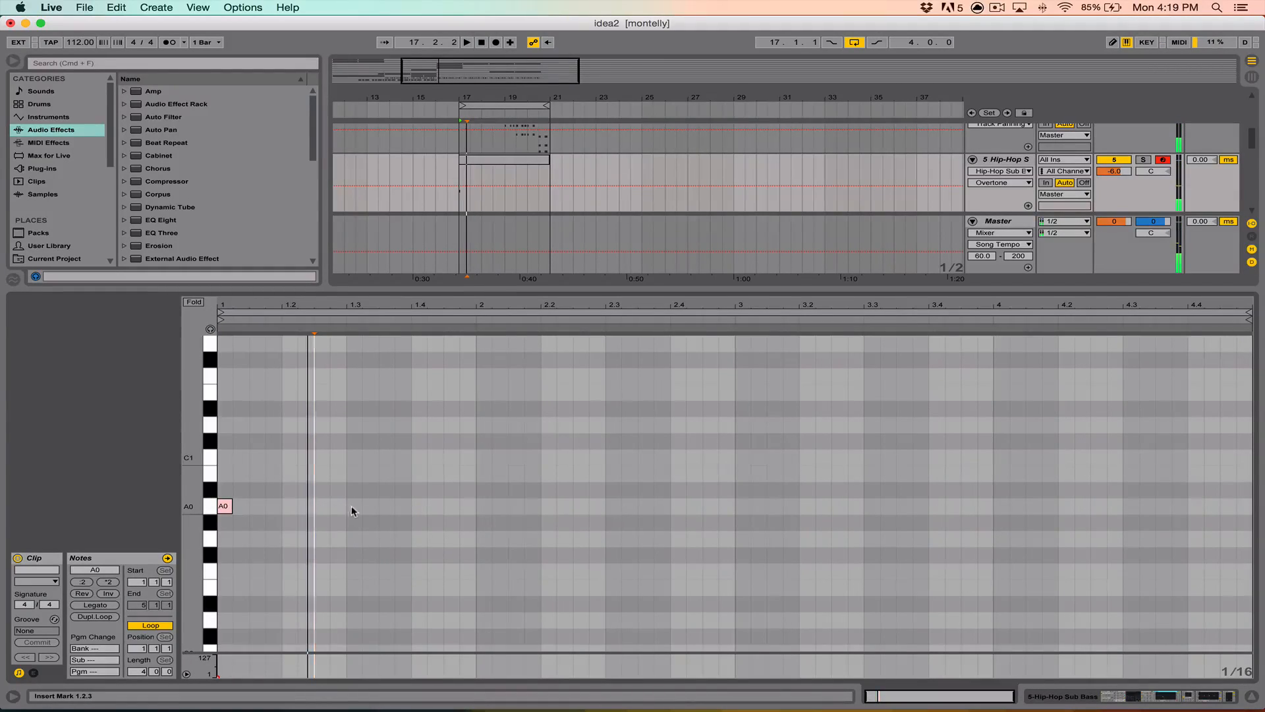
pyautogui.doubleClick(321, 506)
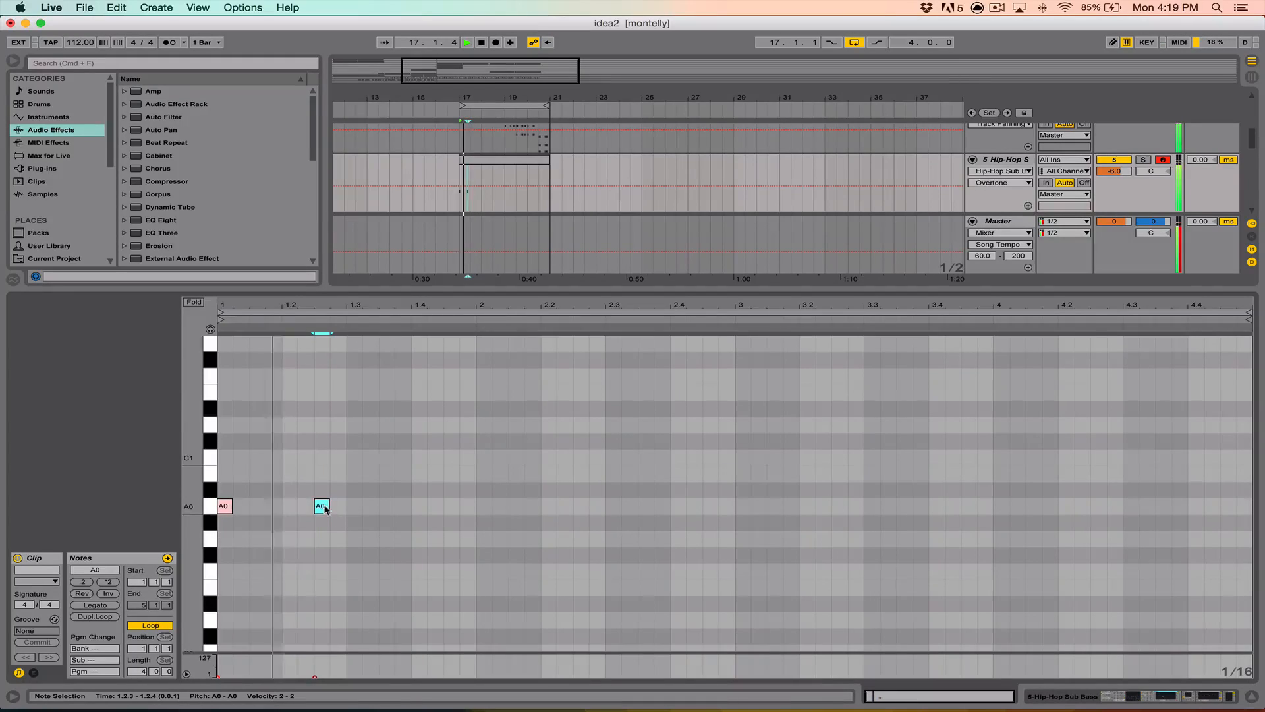
pyautogui.press('space')
pyautogui.press('space')
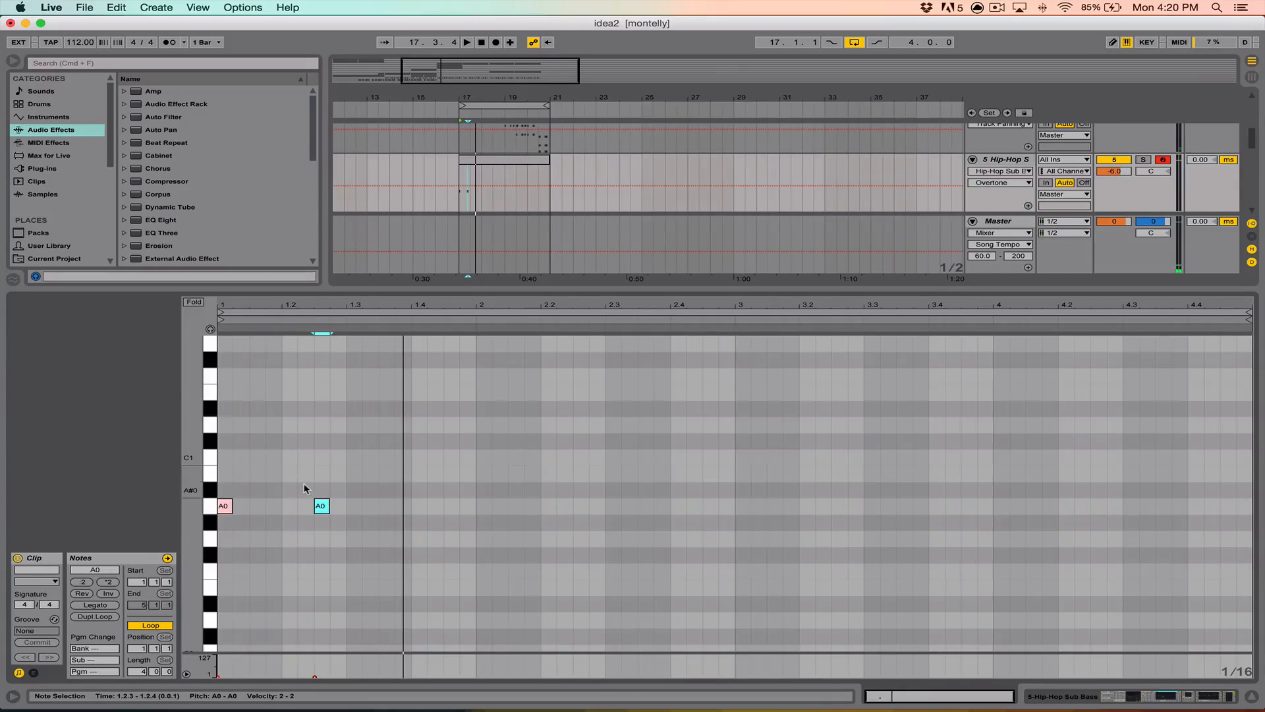
pyautogui.press('space')
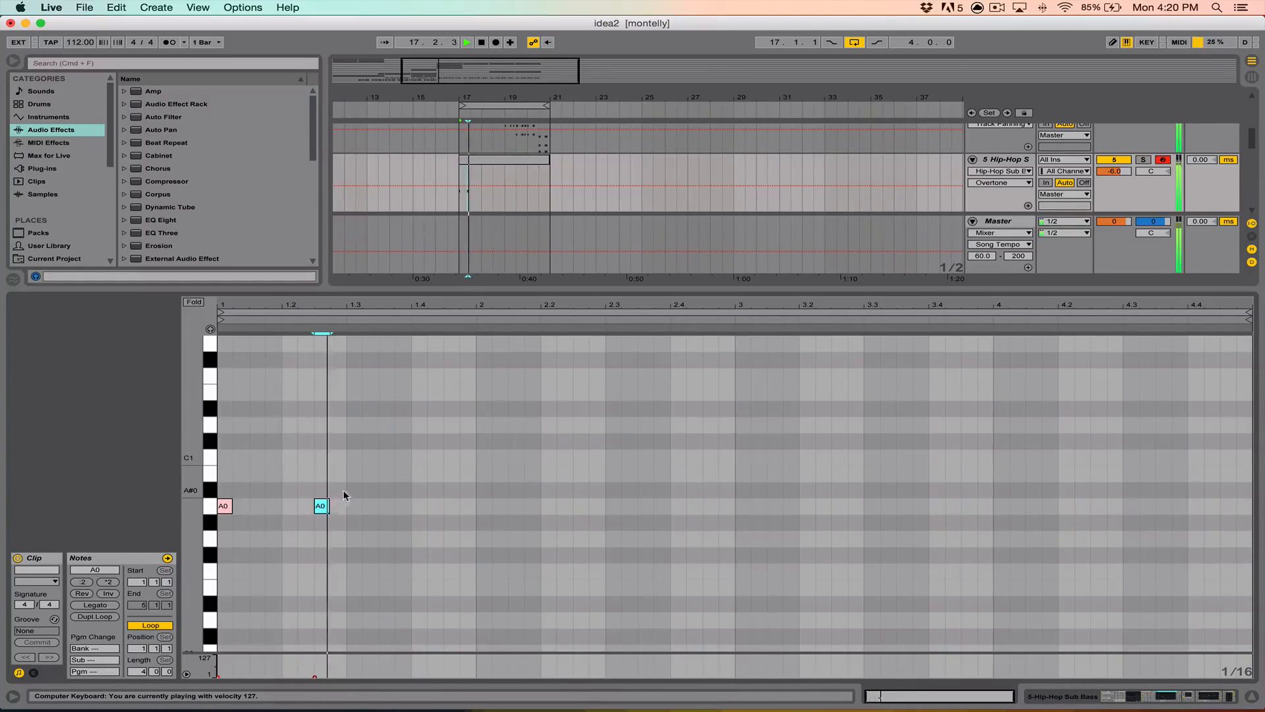
# Redraw the opening A0 note so both bass notes have velocity 127, and play the clip back
pyautogui.press('space')
pyautogui.click(223, 506)
pyautogui.doubleClick(222, 503)
pyautogui.doubleClick(221, 503)
pyautogui.press('space')
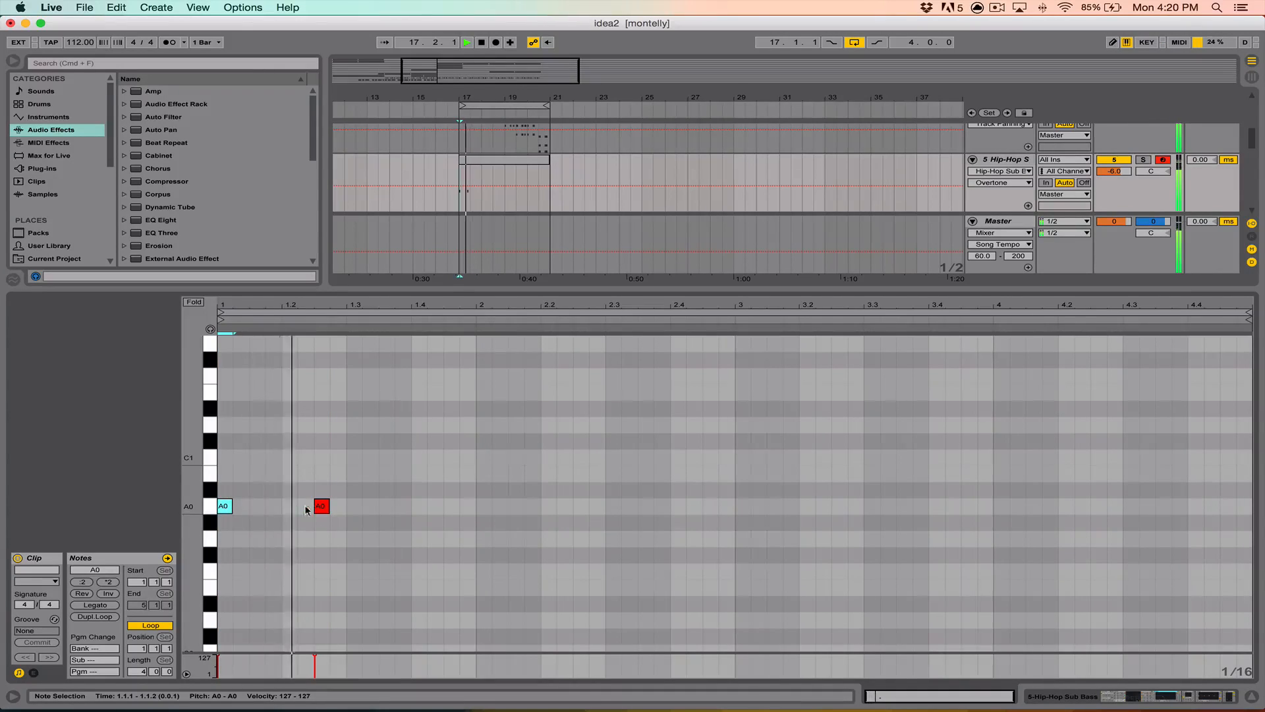
pyautogui.press('space')
pyautogui.press('space')
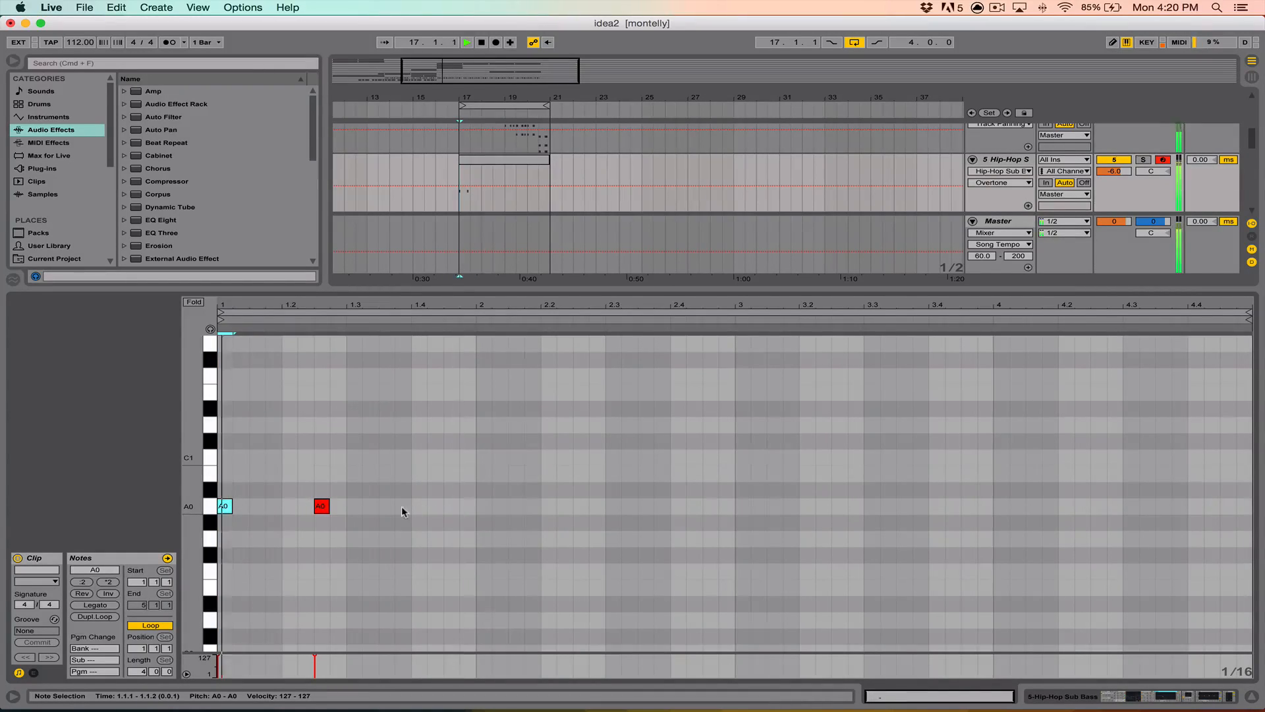
# Add two more sixteenth-note A0 notes at 1.4.1 and 1.4.3
pyautogui.doubleClick(394, 512)
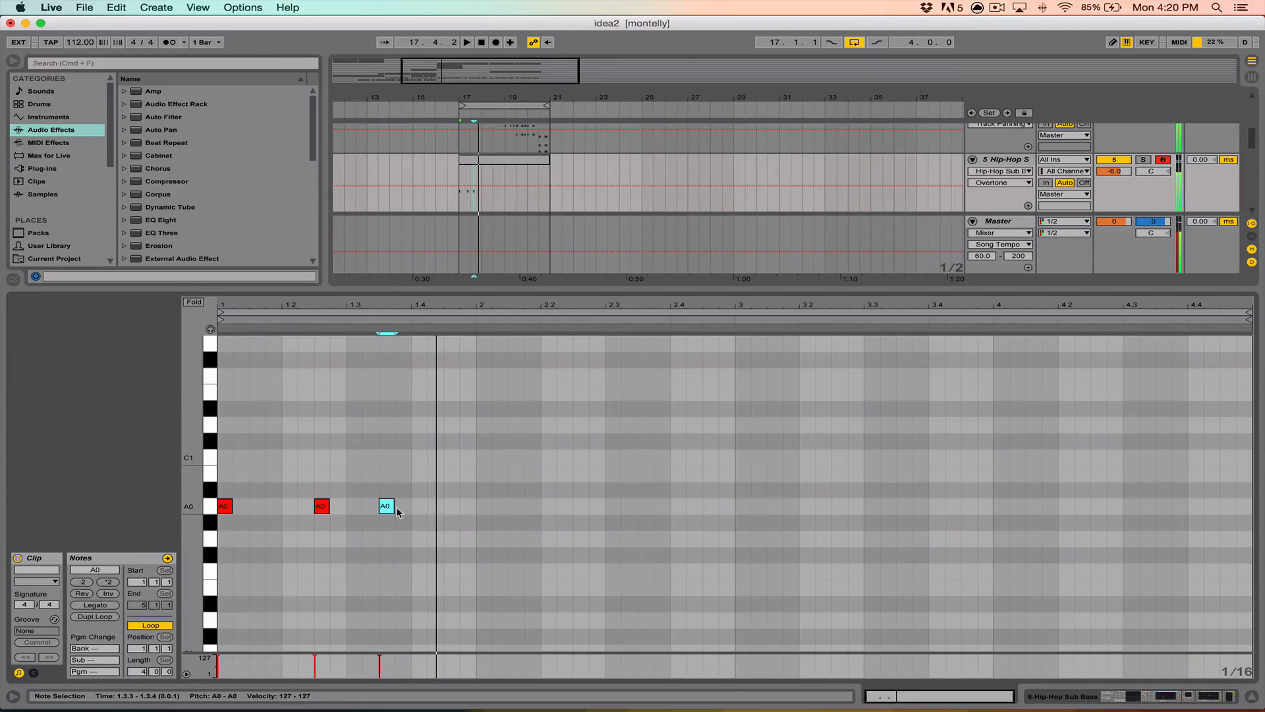
pyautogui.moveTo(389, 510); pyautogui.dragTo(419, 512)
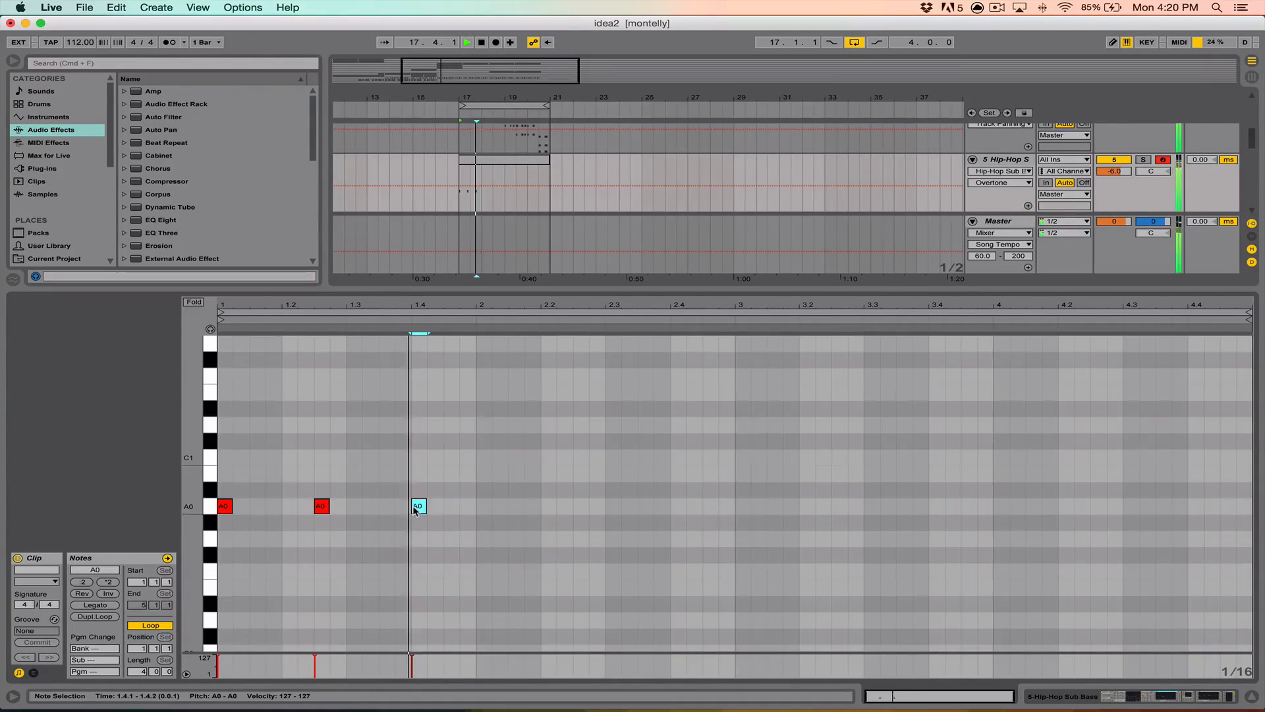
pyautogui.click(458, 507)
pyautogui.doubleClick(453, 507)
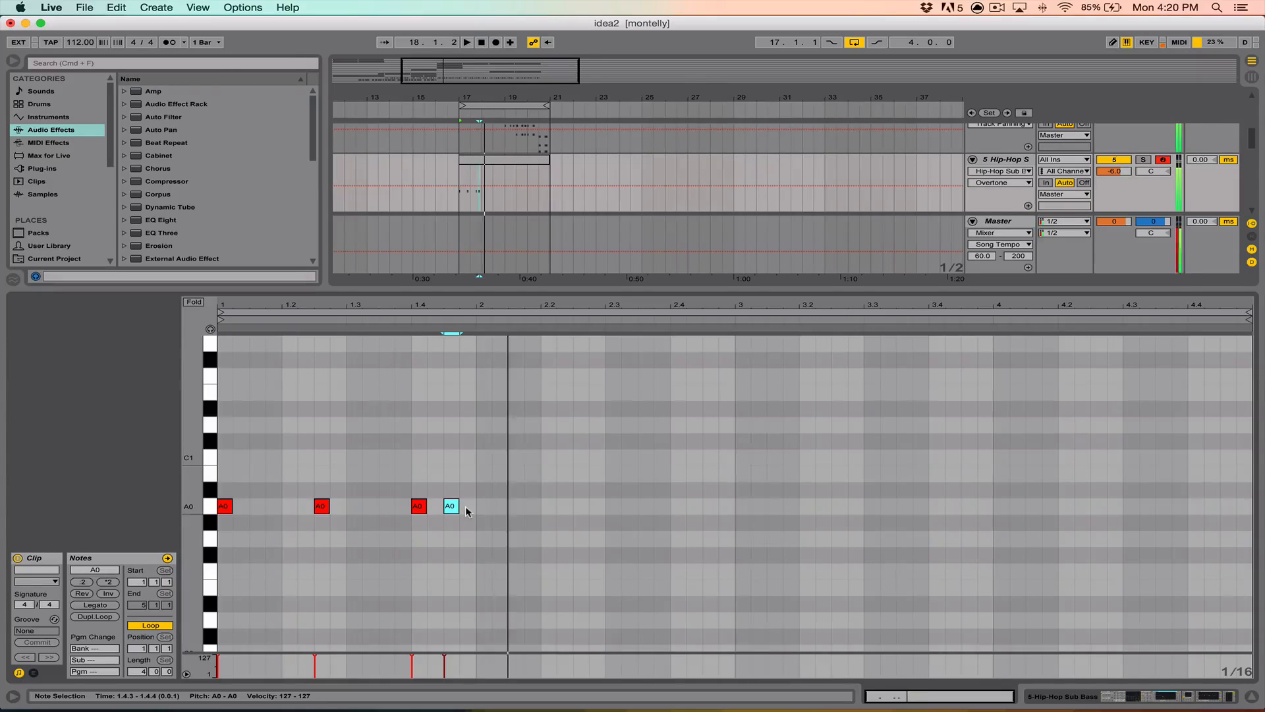
# Fill the second bar of the bass pattern with sixteenth-note A0 notes at 2.2.1, 2.3.3 and 2.4.3
pyautogui.doubleClick(517, 507)
pyautogui.moveTo(522, 509); pyautogui.dragTo(539, 510)
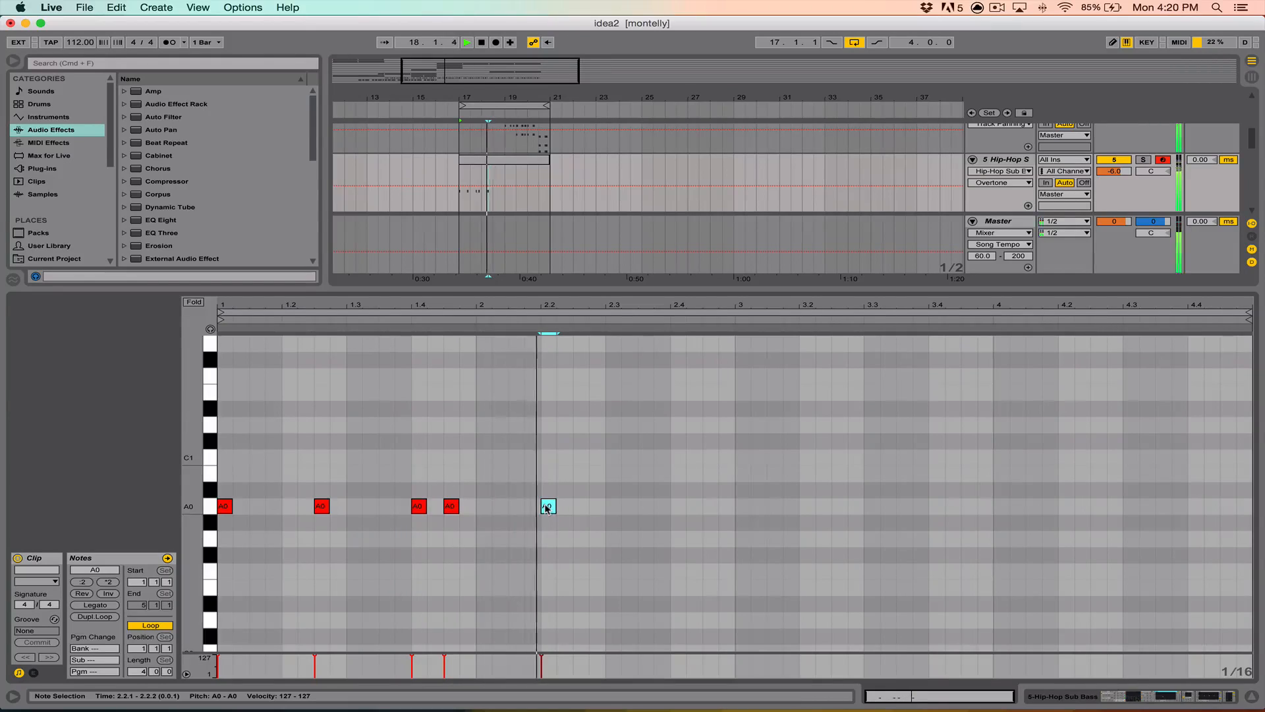
pyautogui.doubleClick(649, 506)
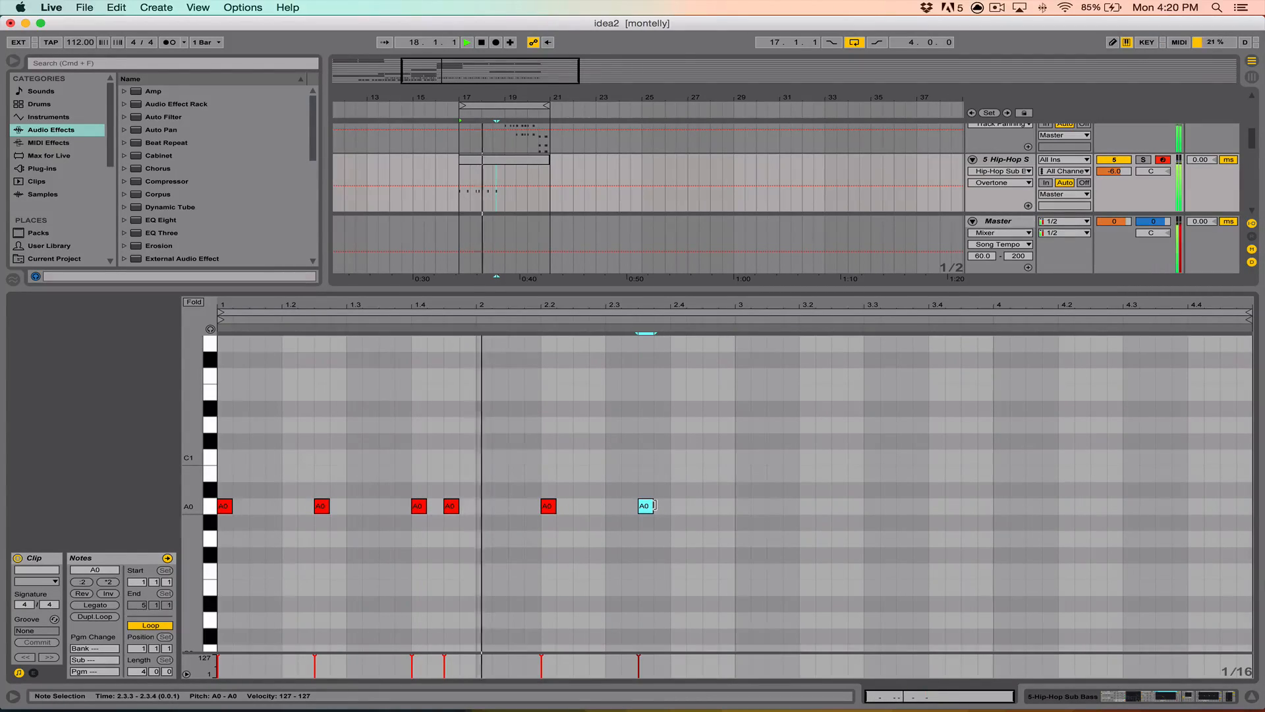
pyautogui.doubleClick(711, 507)
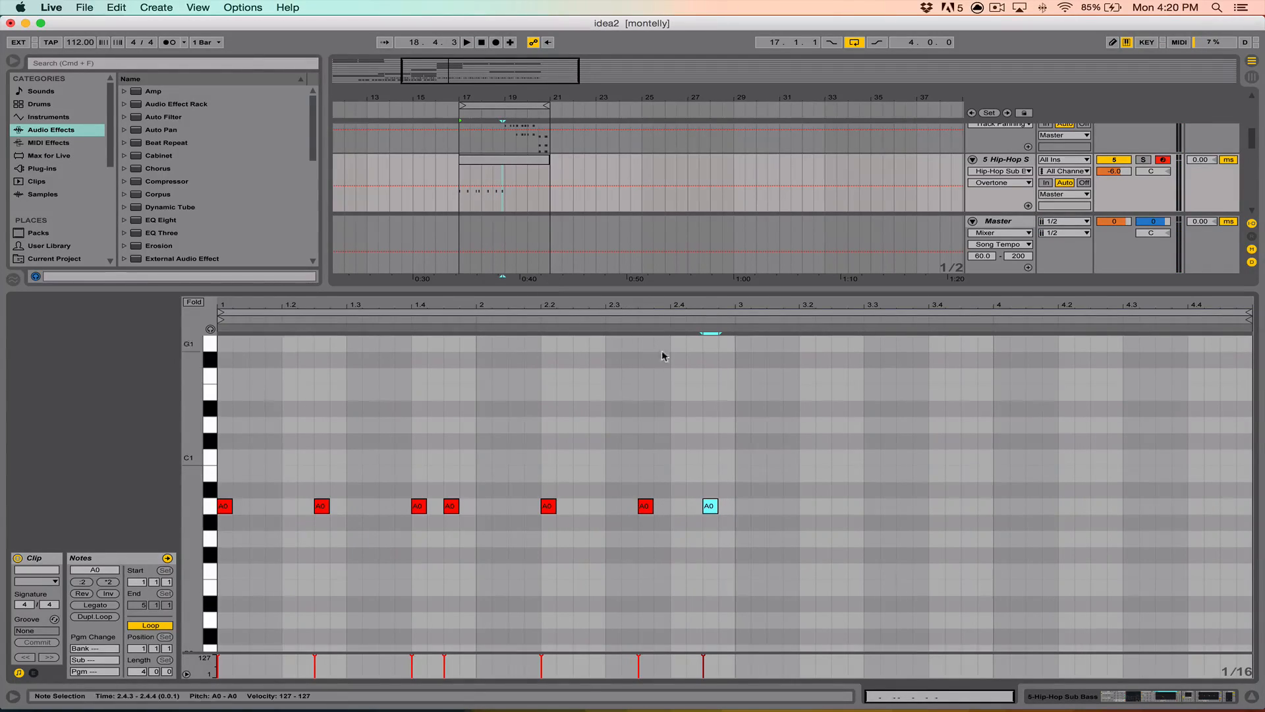
# Trim the bass clip to two bars, from bar 17 to 19, and duplicate it up to bar 25
pyautogui.moveTo(551, 166); pyautogui.dragTo(507, 166)
pyautogui.press('super+d')
pyautogui.click(492, 160)
pyautogui.press('space')
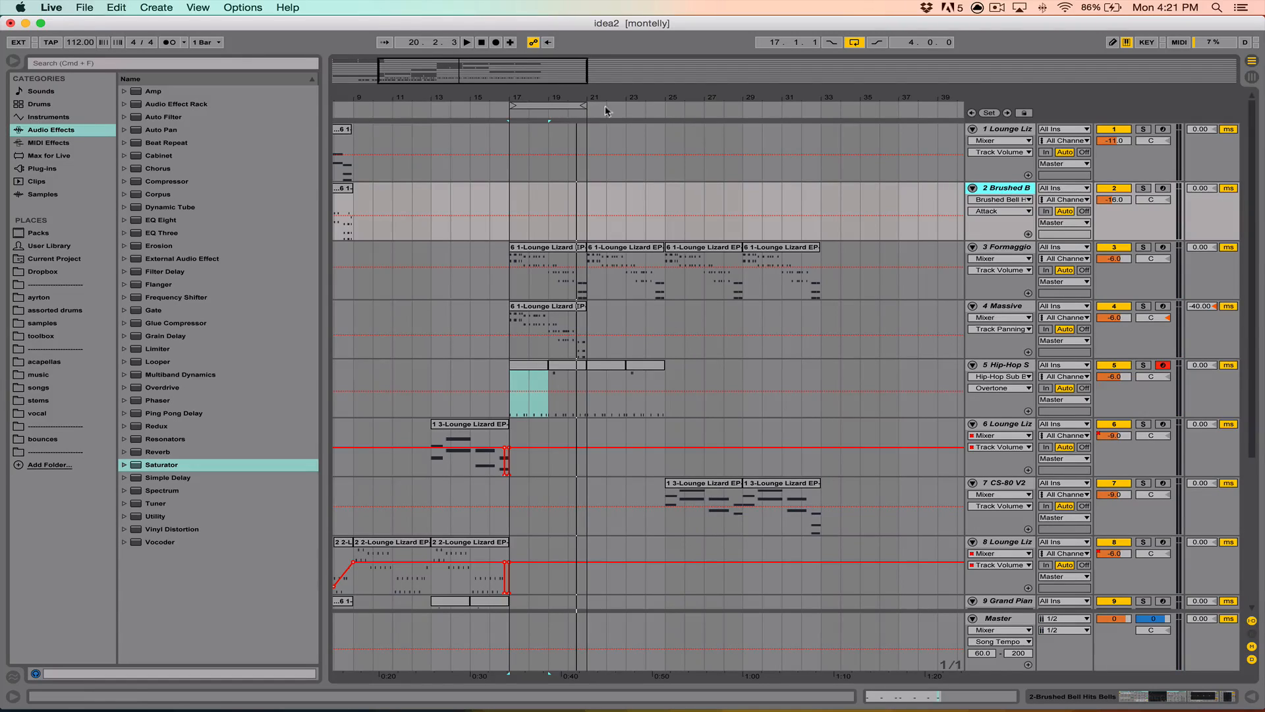
# Insert a new MIDI track above all the others and load an empty Drum Rack on it
pyautogui.press('super+shift+t')
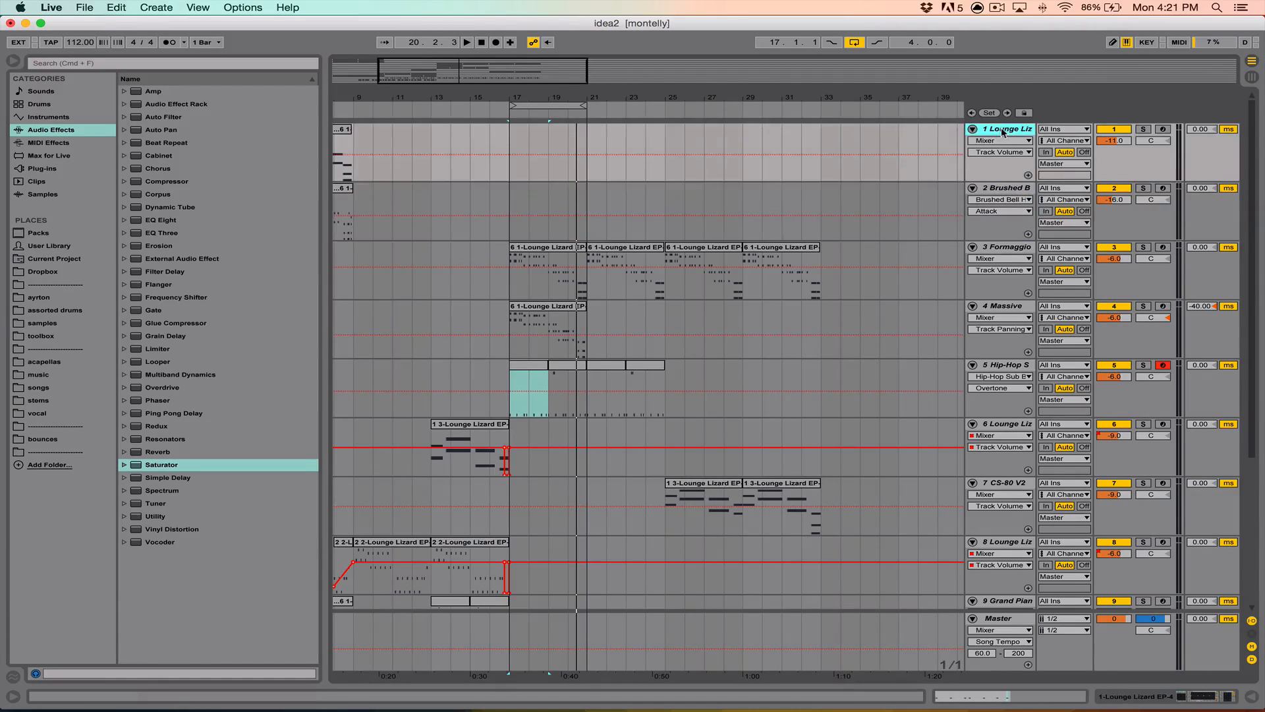
pyautogui.moveTo(999, 174); pyautogui.dragTo(1000, 137)
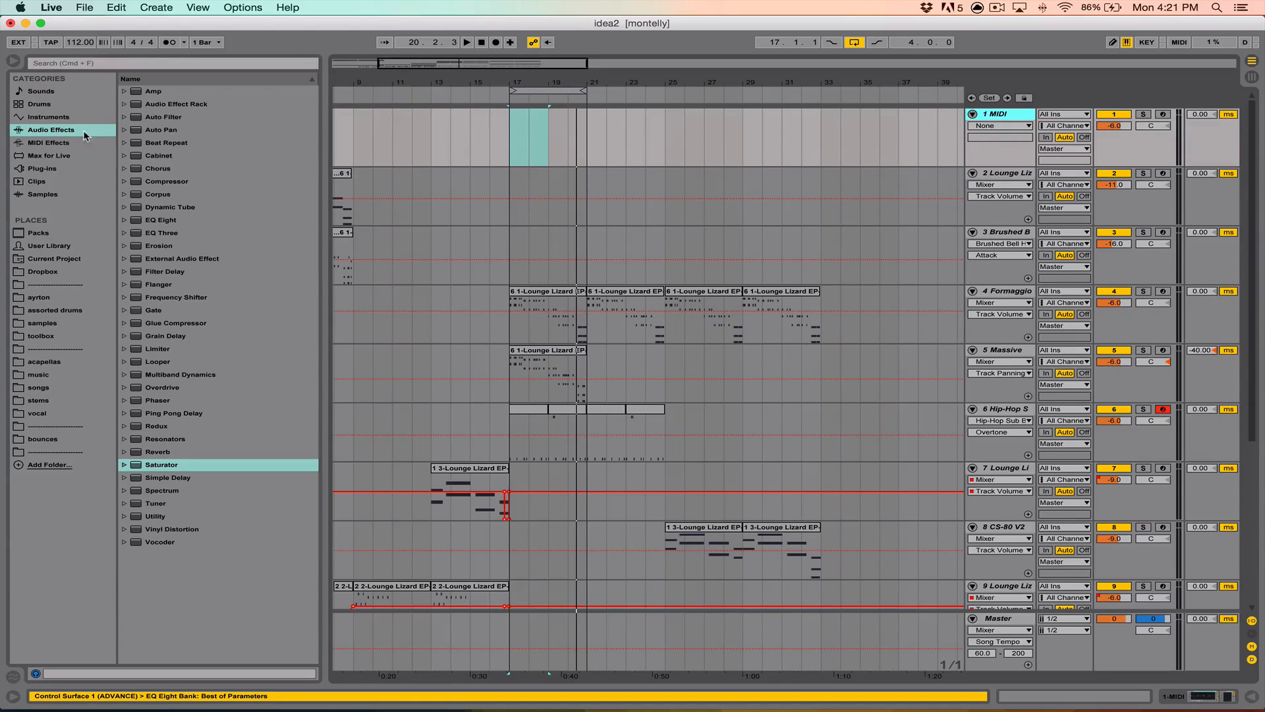
pyautogui.click(39, 104)
pyautogui.moveTo(139, 105); pyautogui.dragTo(531, 118)
pyautogui.click(990, 113)
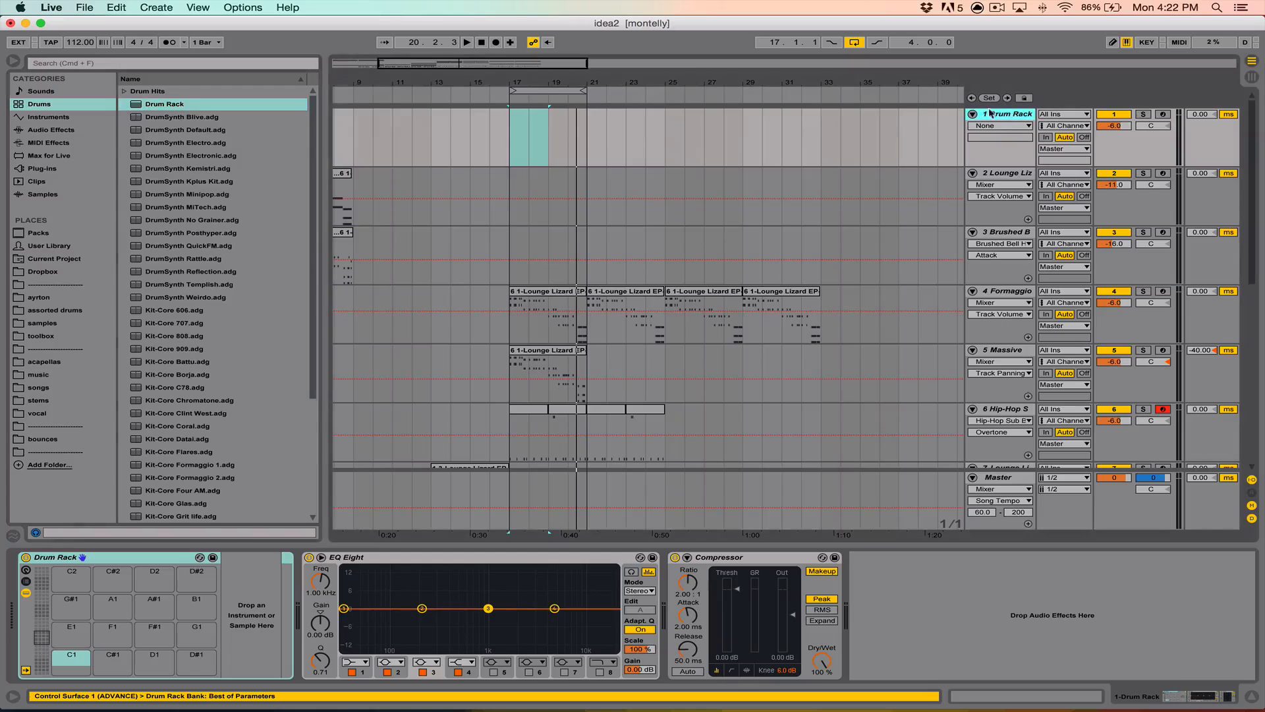
# Open the kicks folder inside #trap in the samples place of the browser
pyautogui.click(52, 310)
pyautogui.click(62, 324)
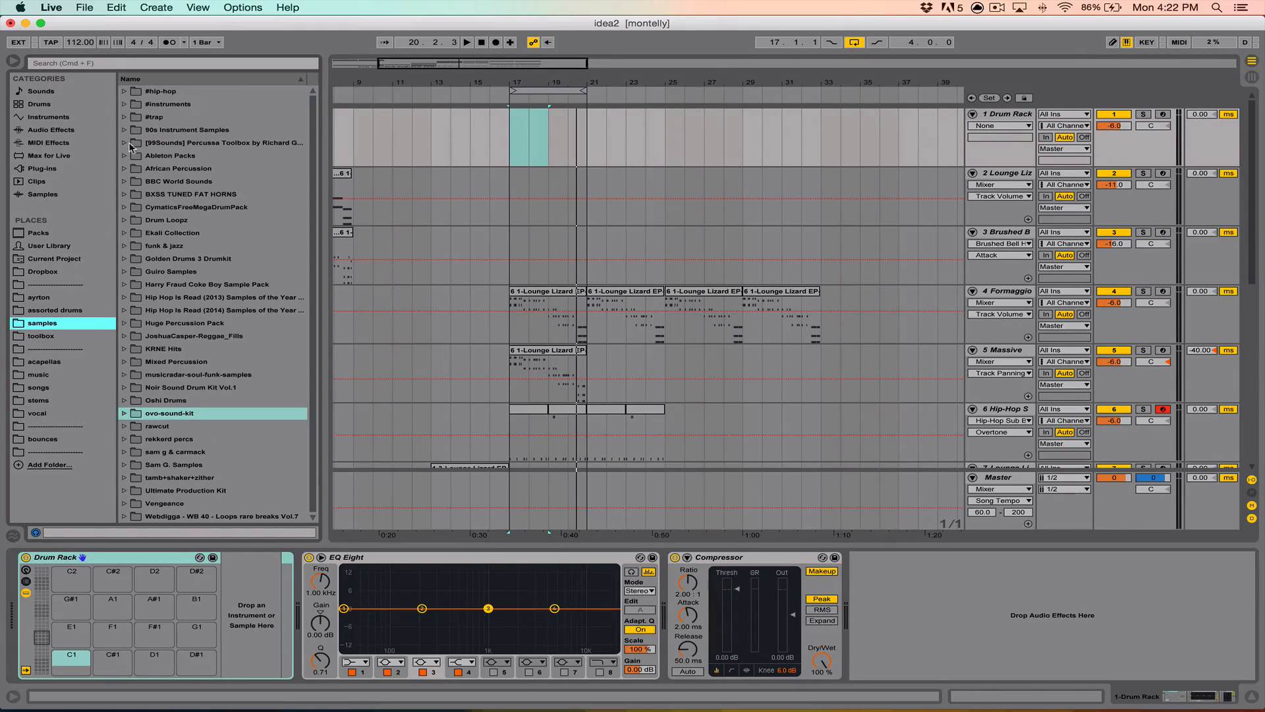
pyautogui.click(126, 118)
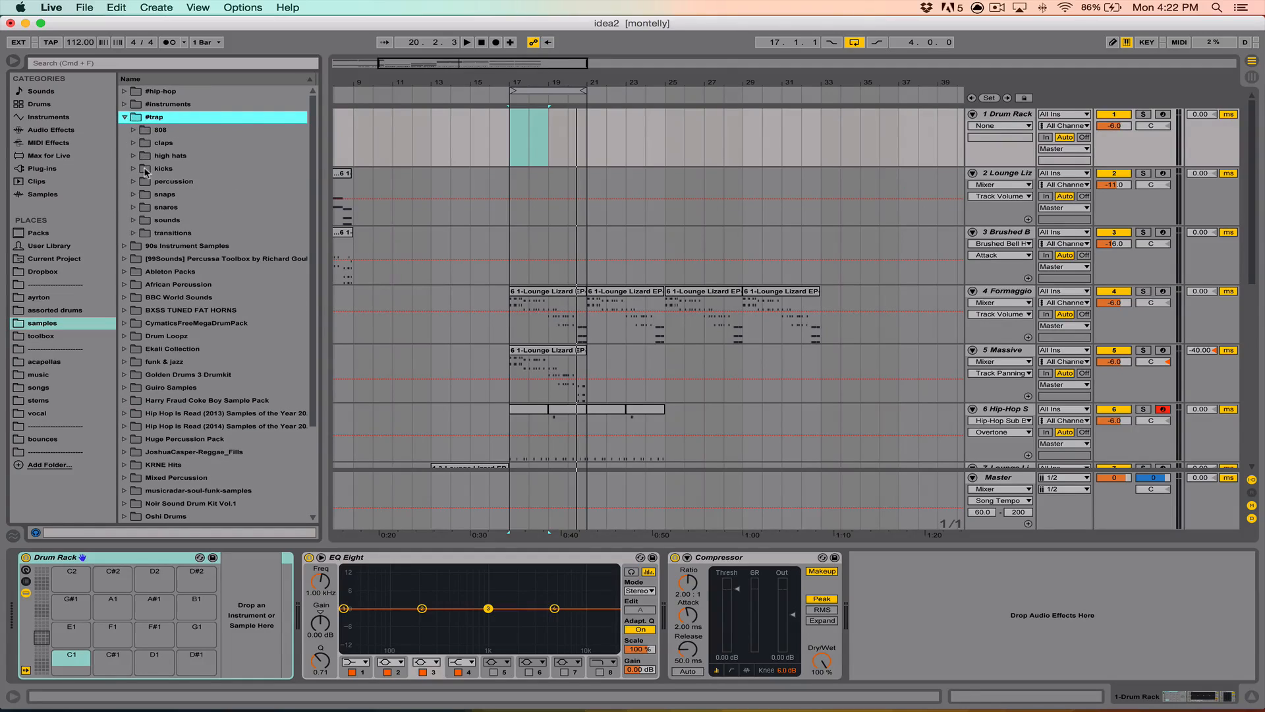
pyautogui.click(134, 169)
# Audition the kick samples from City_Kick01.wav onward, comparing the candidates around Kick 002 and Kick 003v
pyautogui.click(182, 184)
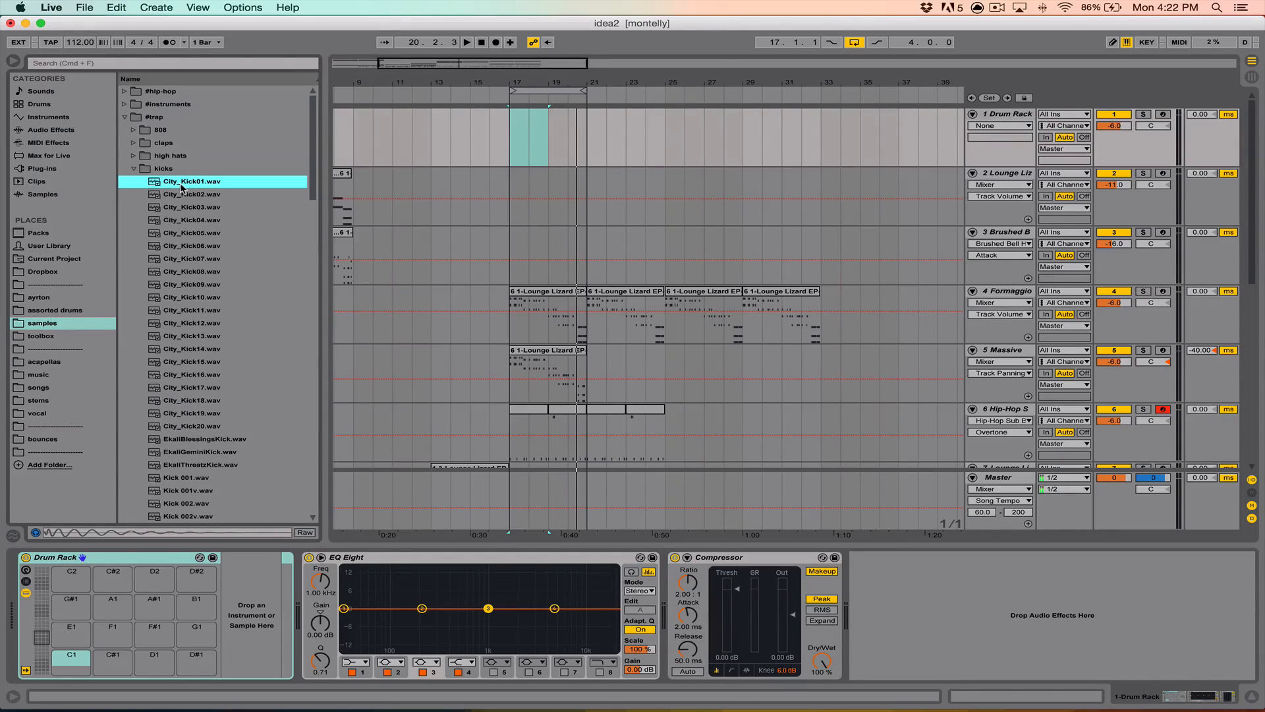
pyautogui.press('Down')
pyautogui.press('Down')
pyautogui.press('Down')
pyautogui.press('Down')
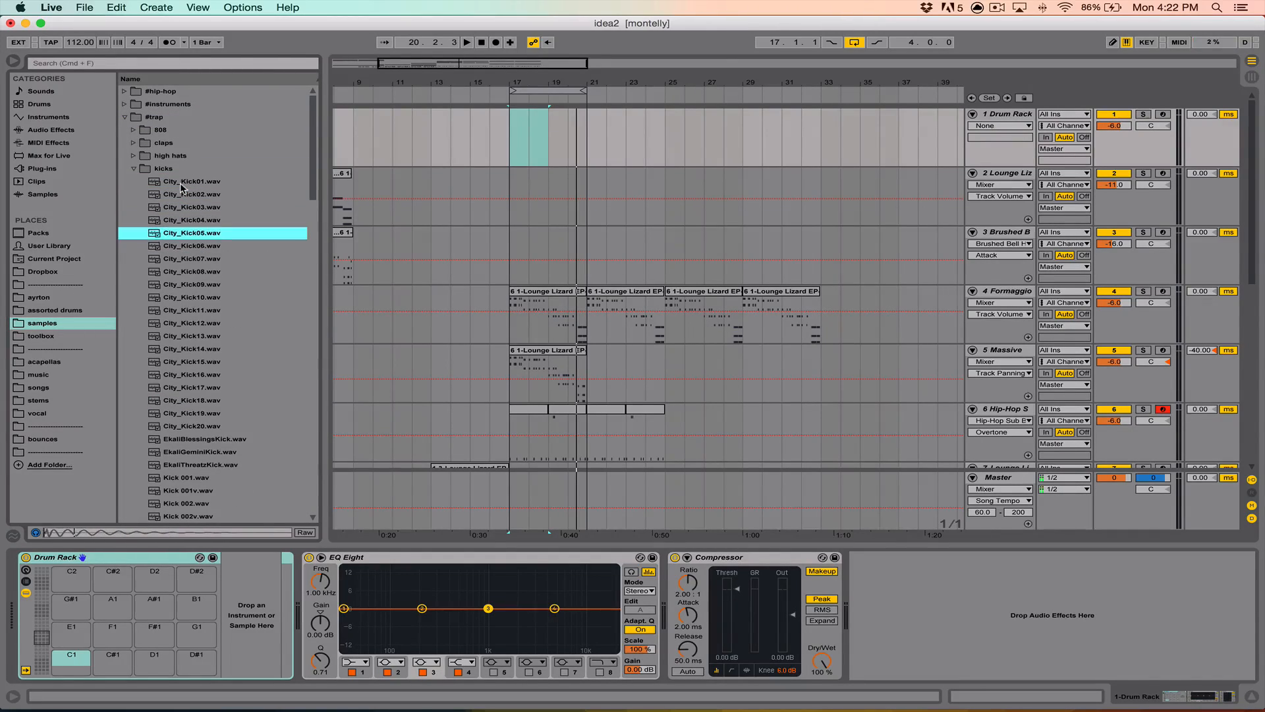
pyautogui.press('Down')
pyautogui.press('Down')
pyautogui.press('Down')
pyautogui.press('Down')
pyautogui.press('Down')
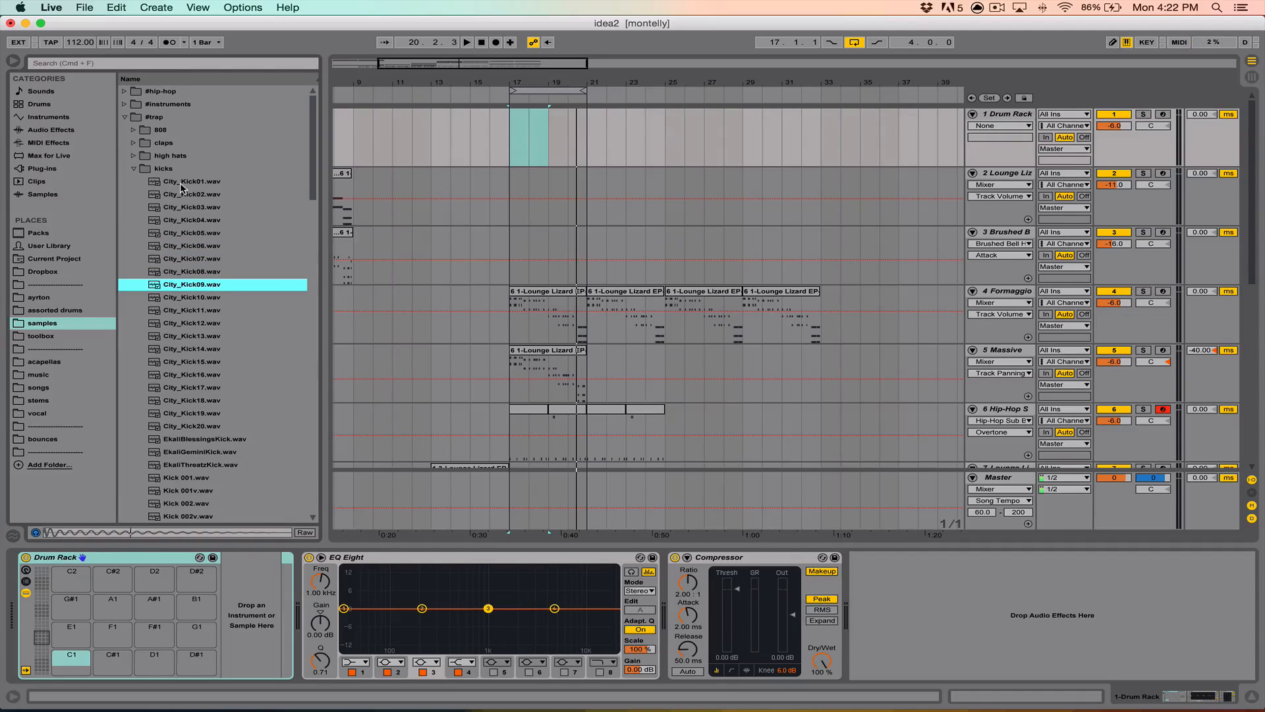
pyautogui.press('Down')
pyautogui.press('Down')
pyautogui.press('Down')
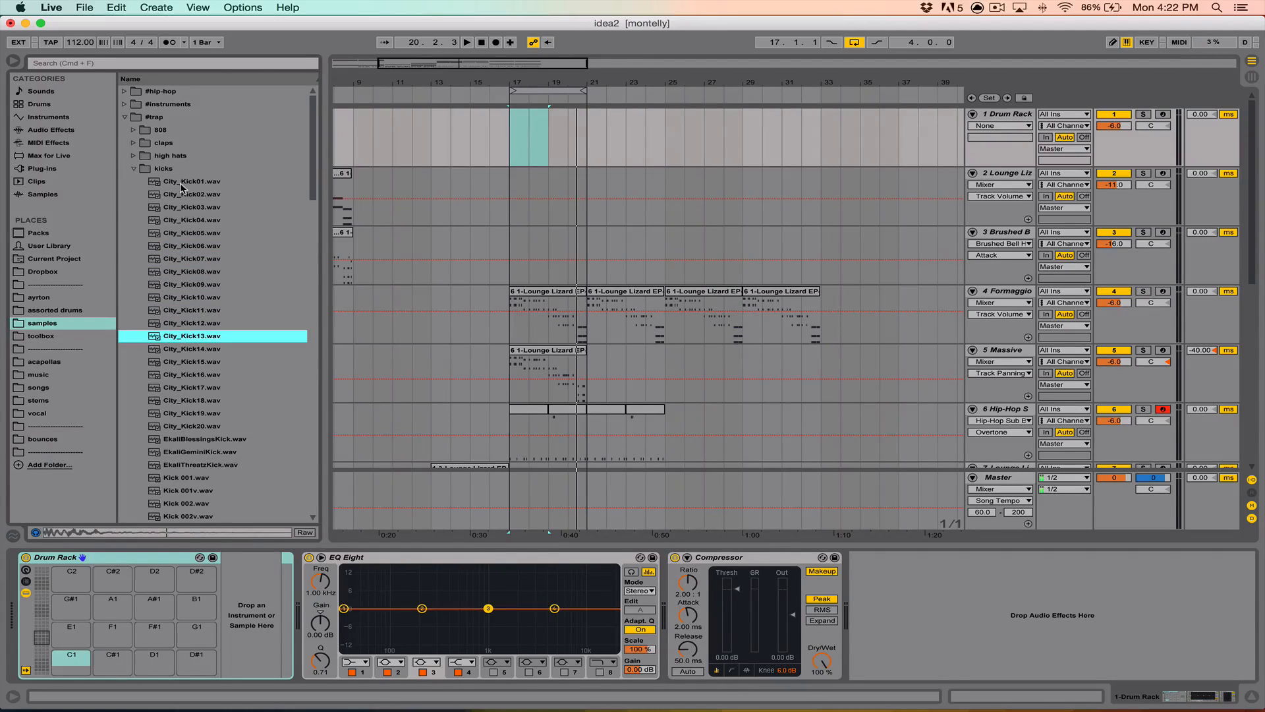
pyautogui.press('Down')
pyautogui.press('Down')
pyautogui.press('Down')
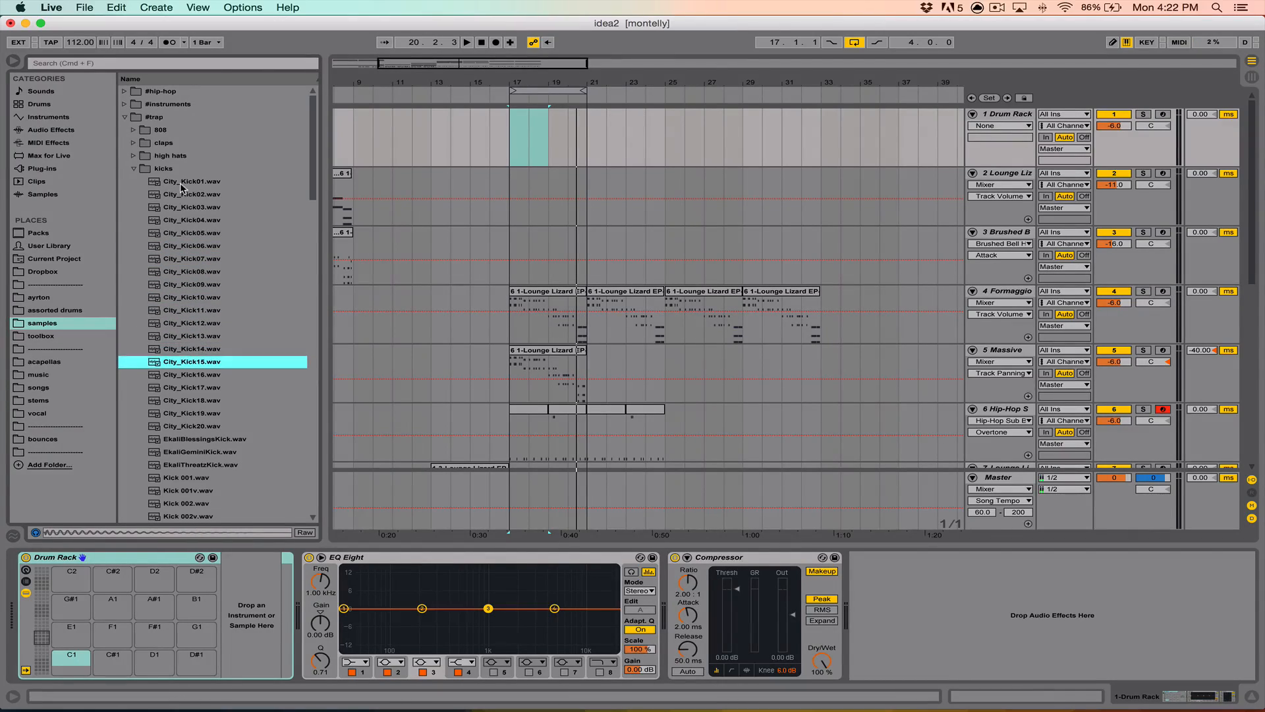
pyautogui.press('Down')
pyautogui.press('Down')
pyautogui.press('Down')
pyautogui.press('Down')
pyautogui.press('Down')
pyautogui.press('Down')
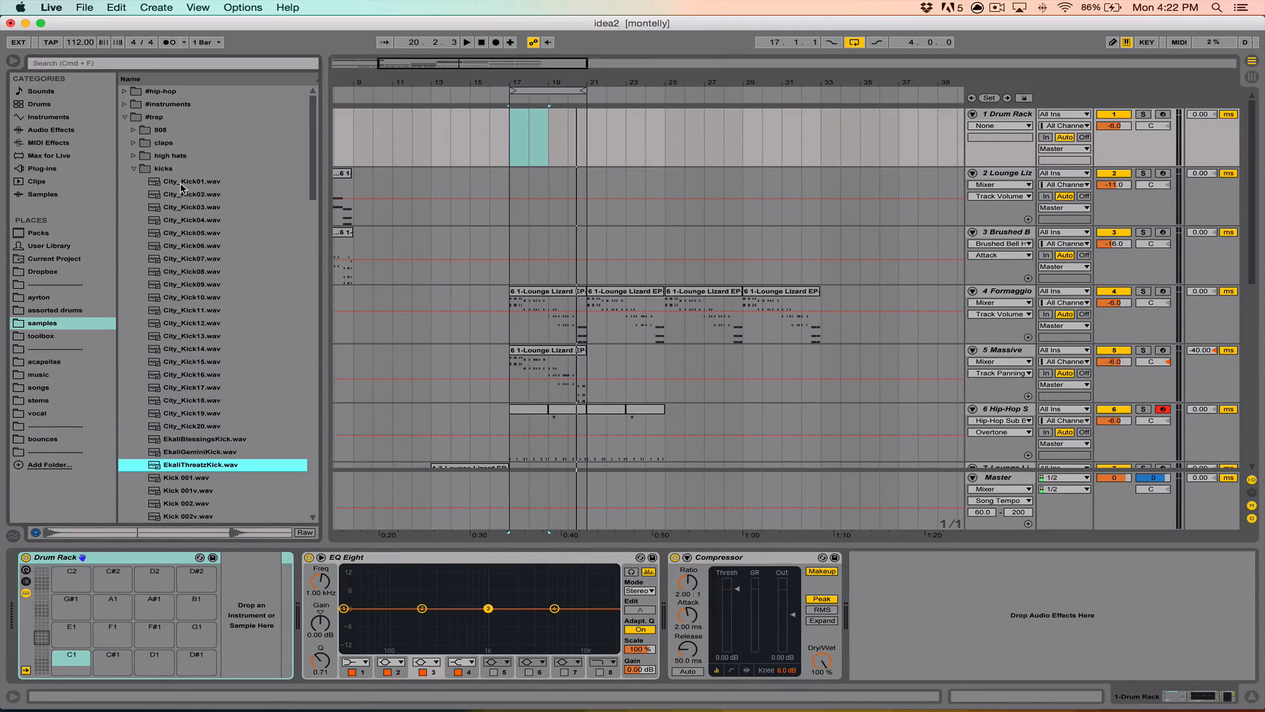
pyautogui.press('Down')
pyautogui.press('Down')
pyautogui.press('Down')
pyautogui.press('Down')
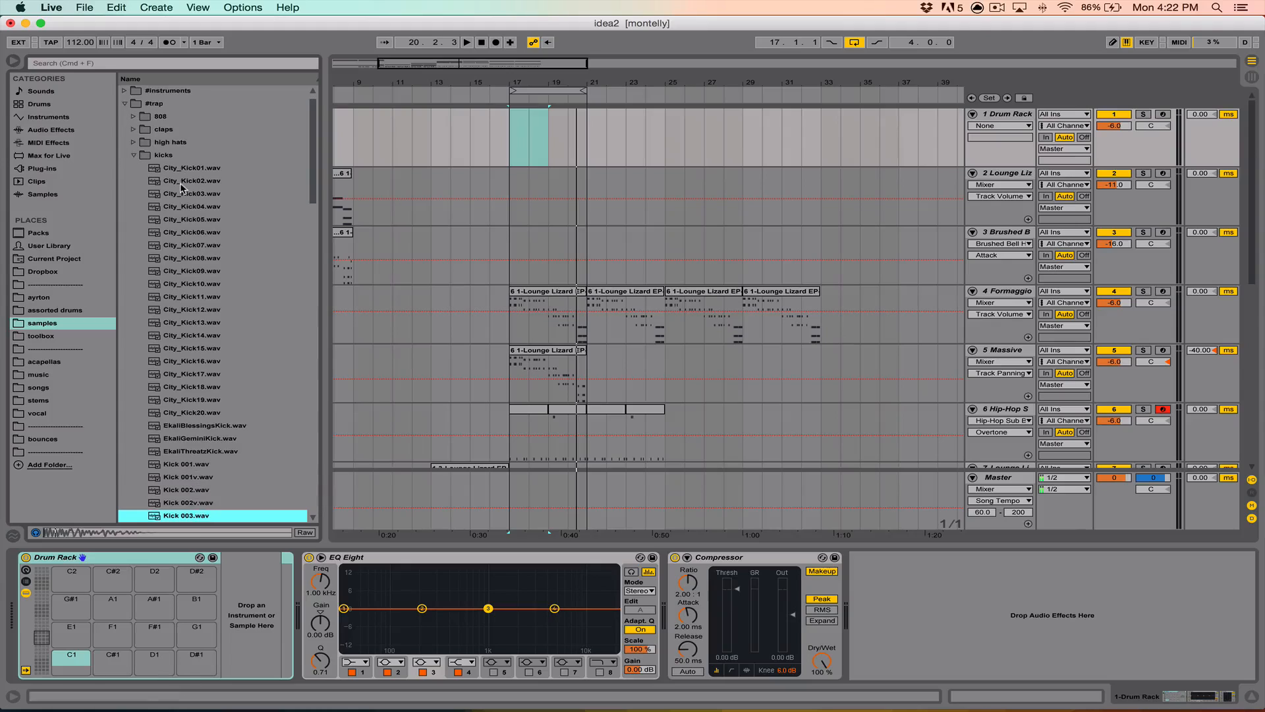
pyautogui.press('Up')
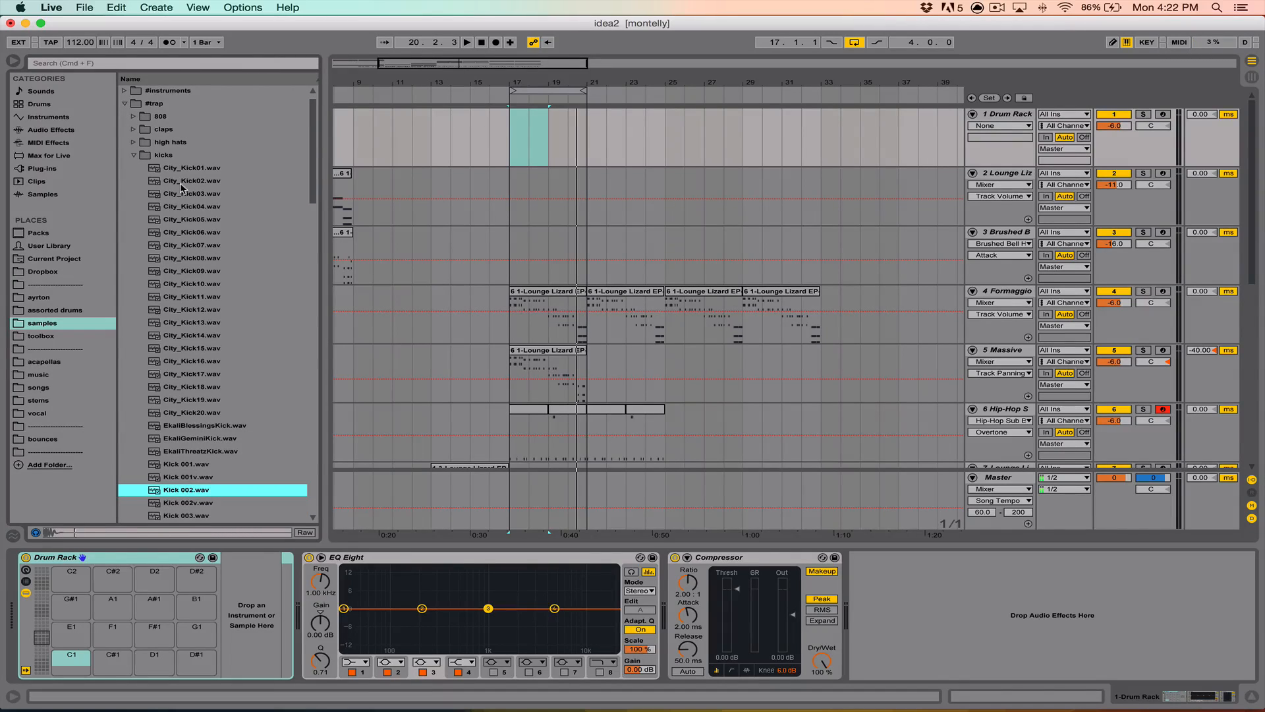
pyautogui.press('Up')
pyautogui.press('Down')
pyautogui.press('Down')
pyautogui.press('Down')
pyautogui.press('Down')
pyautogui.press('Up')
pyautogui.press('Up')
pyautogui.press('Up')
pyautogui.press('Up')
pyautogui.press('Up')
pyautogui.press('Down')
pyautogui.press('Down')
pyautogui.press('Down')
pyautogui.press('Down')
pyautogui.press('Down')
pyautogui.press('Down')
pyautogui.press('Up')
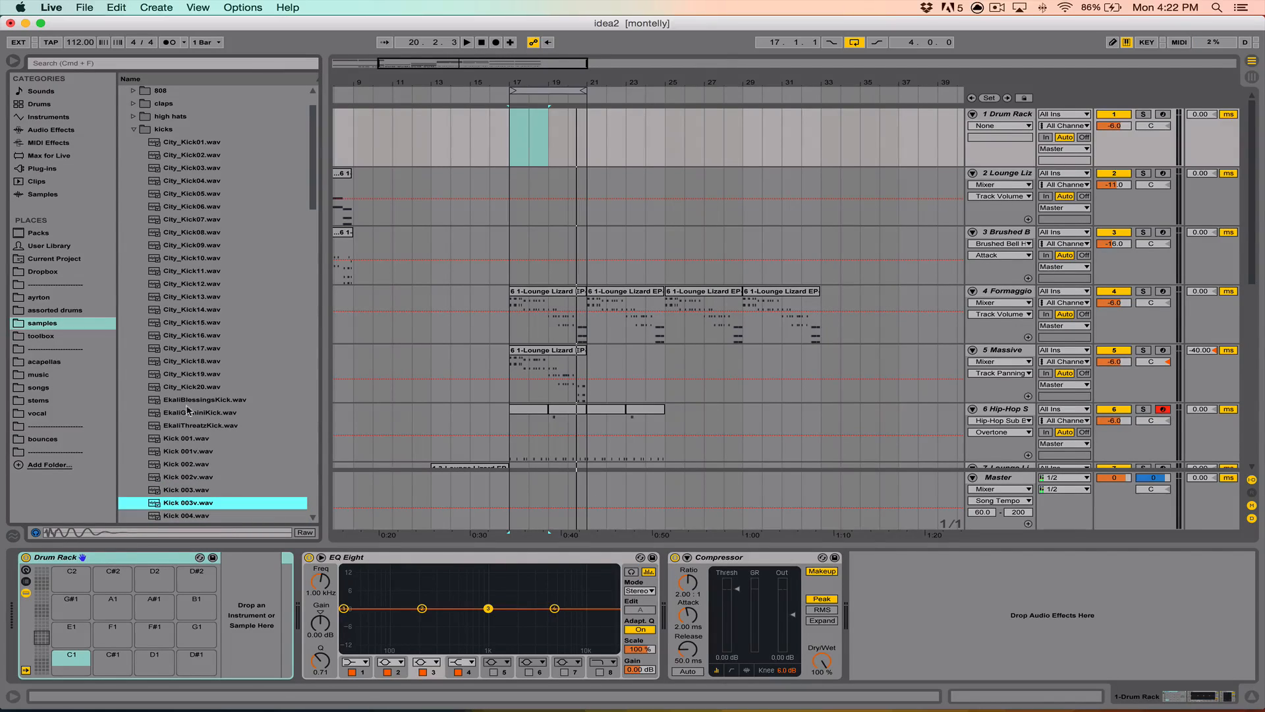
# Load Kick 003v.wav onto the Drum Rack's C1 pad, set its sample volume to -5.62 dB and audition it
pyautogui.scroll(-2, 198, 494)
pyautogui.moveTo(184, 481); pyautogui.dragTo(73, 672)
pyautogui.click(72, 670)
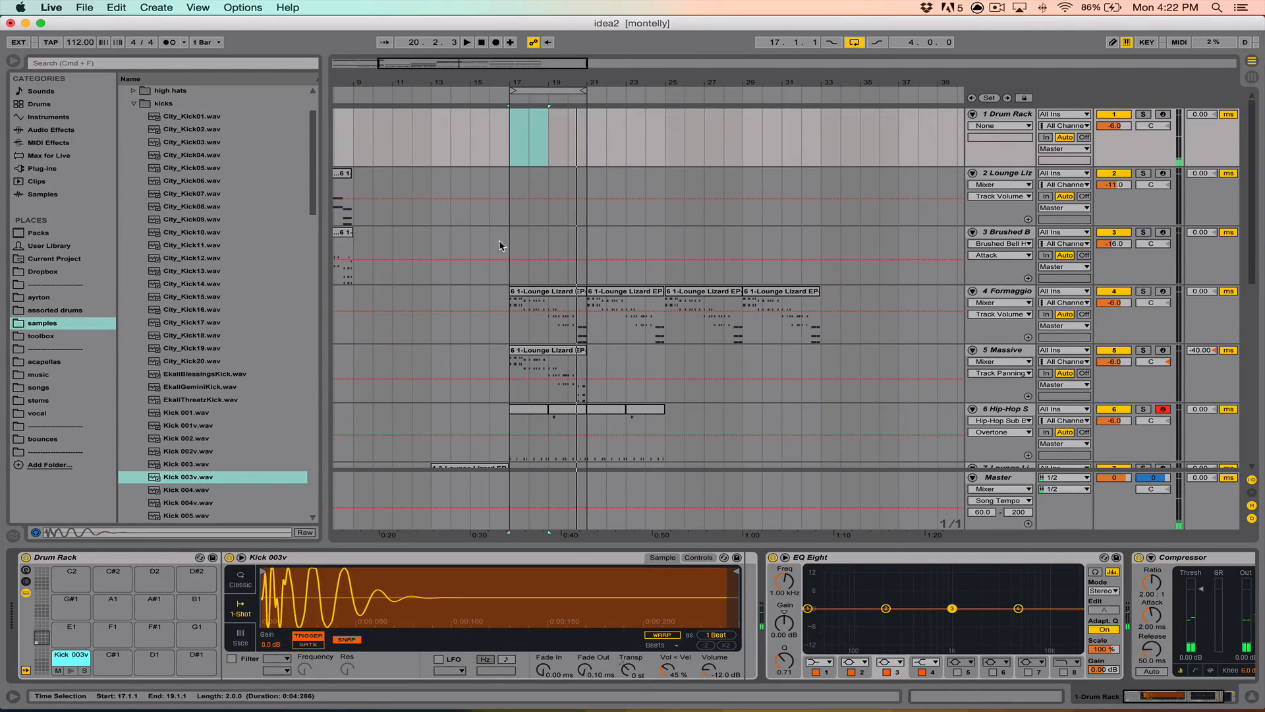
pyautogui.moveTo(712, 673); pyautogui.dragTo(712, 692)
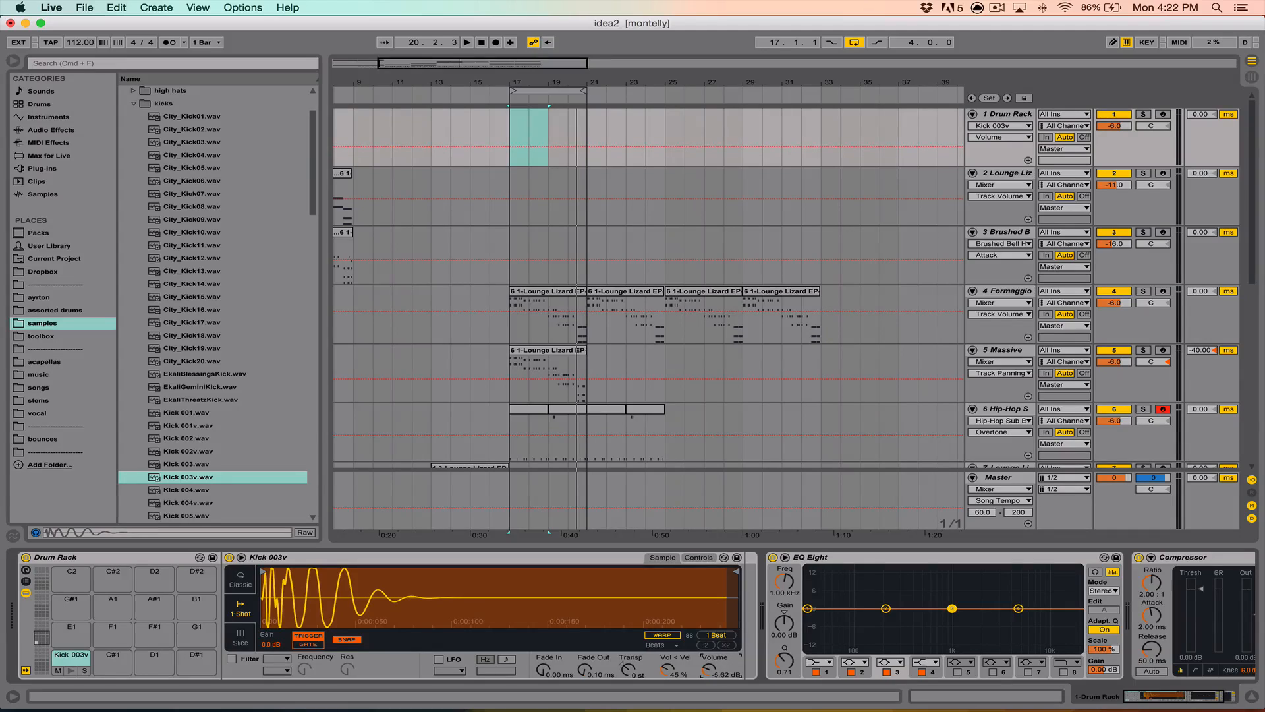
pyautogui.click(66, 669)
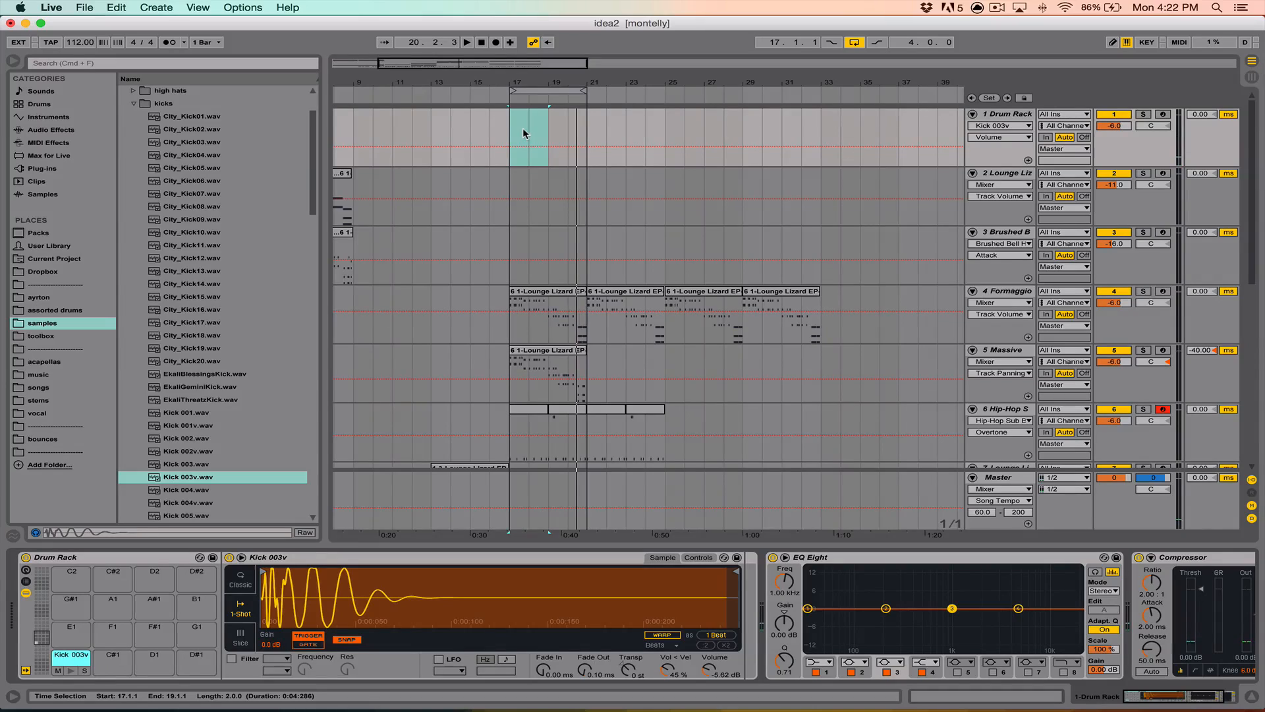
# Insert an empty four-bar MIDI clip on the Drum Rack track from bar 17 to 21
pyautogui.hscroll(-1, 524, 132)
pyautogui.moveTo(516, 130); pyautogui.dragTo(568, 128)
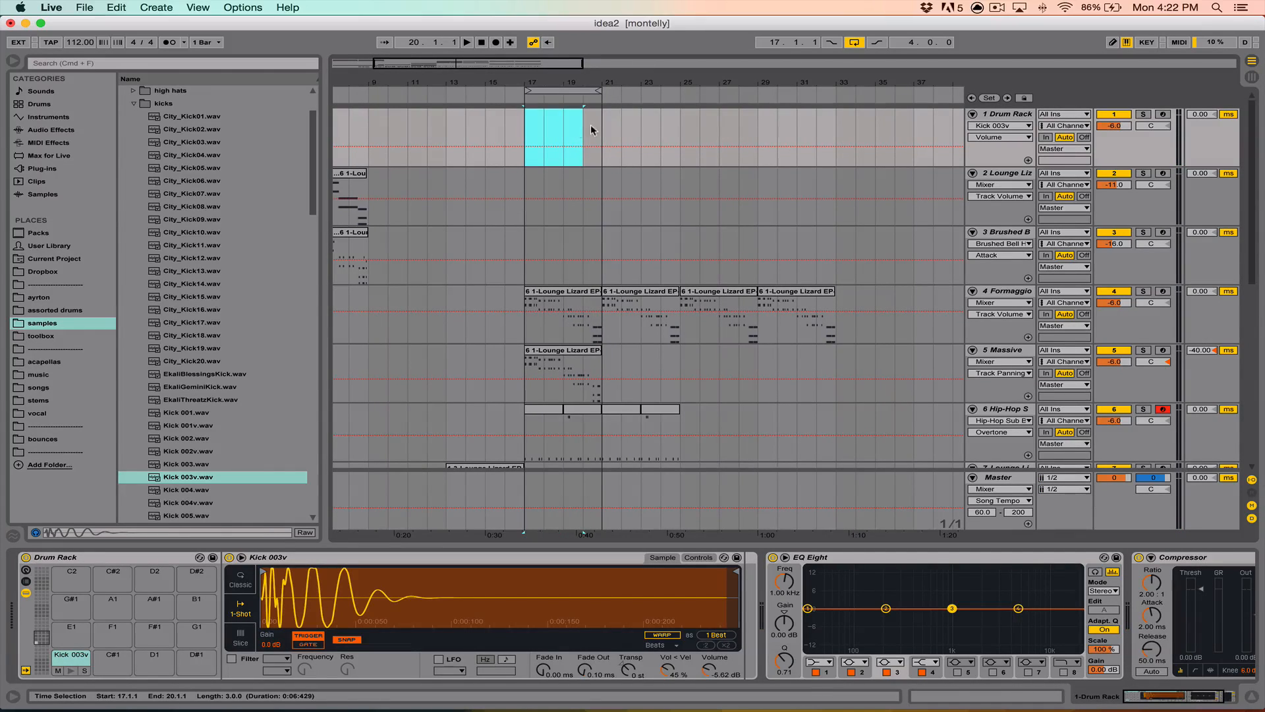
pyautogui.press('super+shift+m')
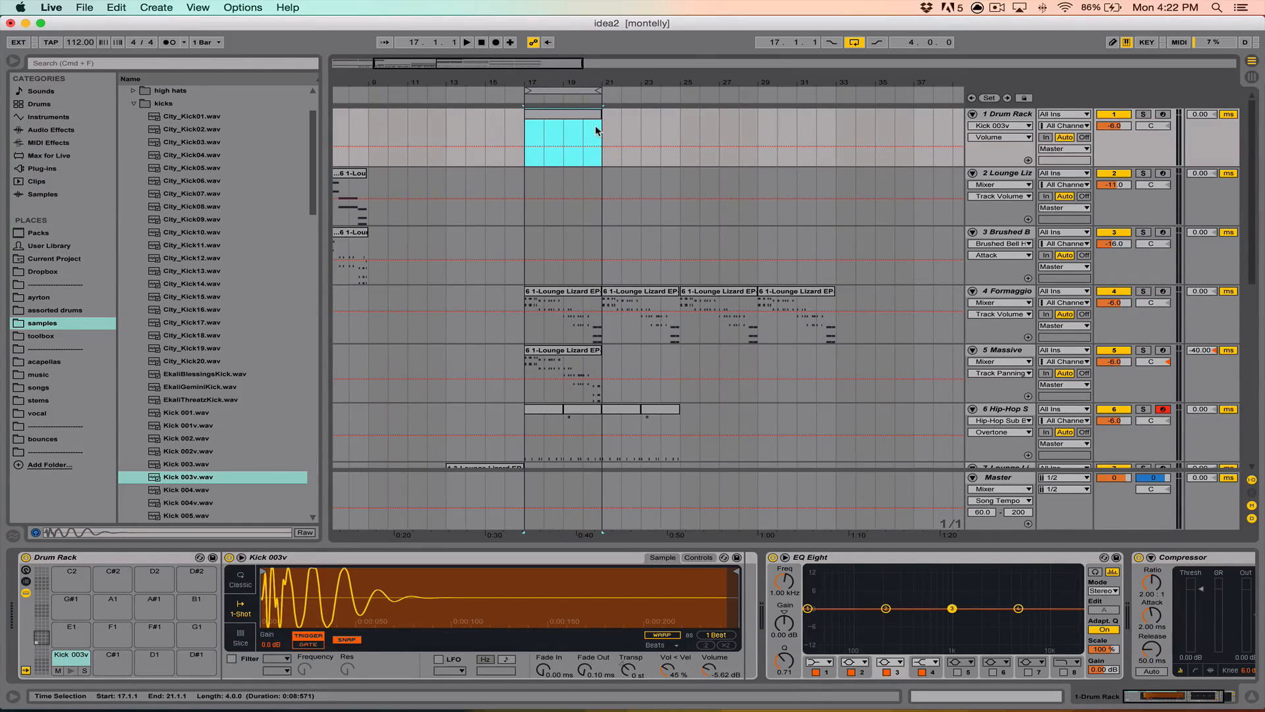
# Add sixteenth-note Kick 003v hits at 1.1.1 and 1.2.3 of the drum clip and play it back at a lower system volume
pyautogui.doubleClick(558, 117)
pyautogui.doubleClick(241, 344)
pyautogui.press('space')
pyautogui.doubleClick(336, 343)
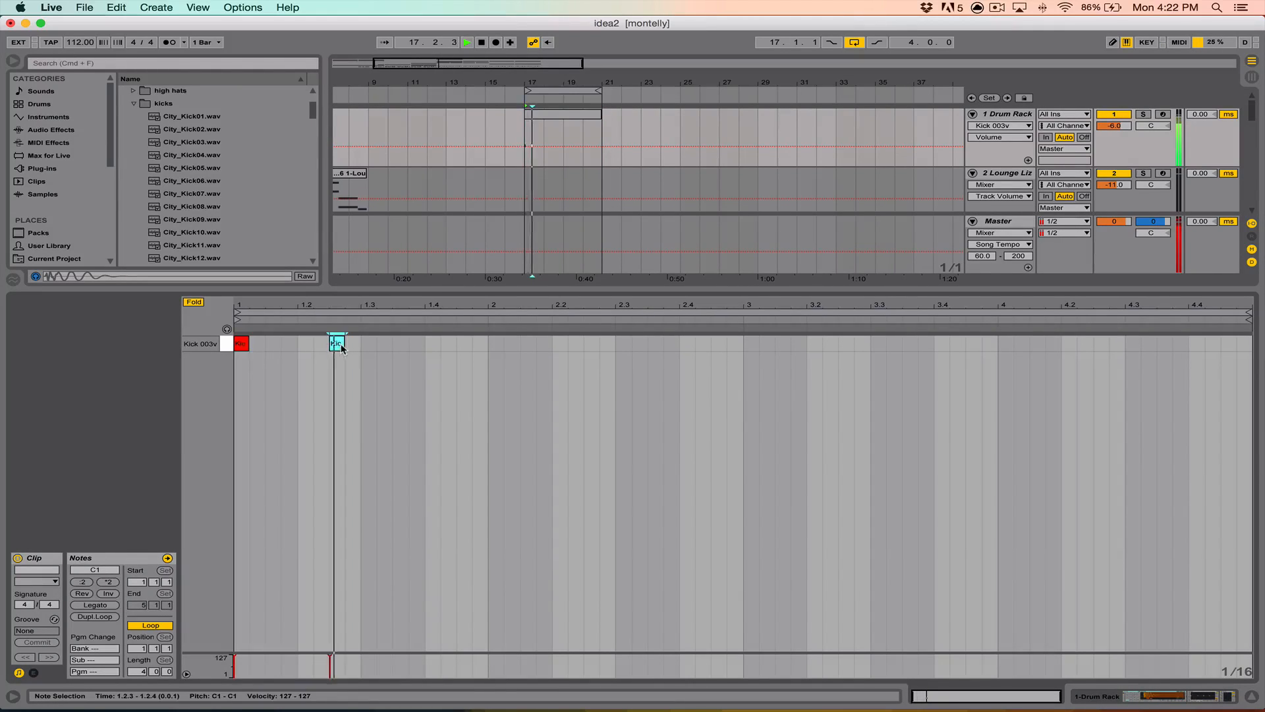
pyautogui.press('space')
pyautogui.press('space')
pyautogui.press('space')
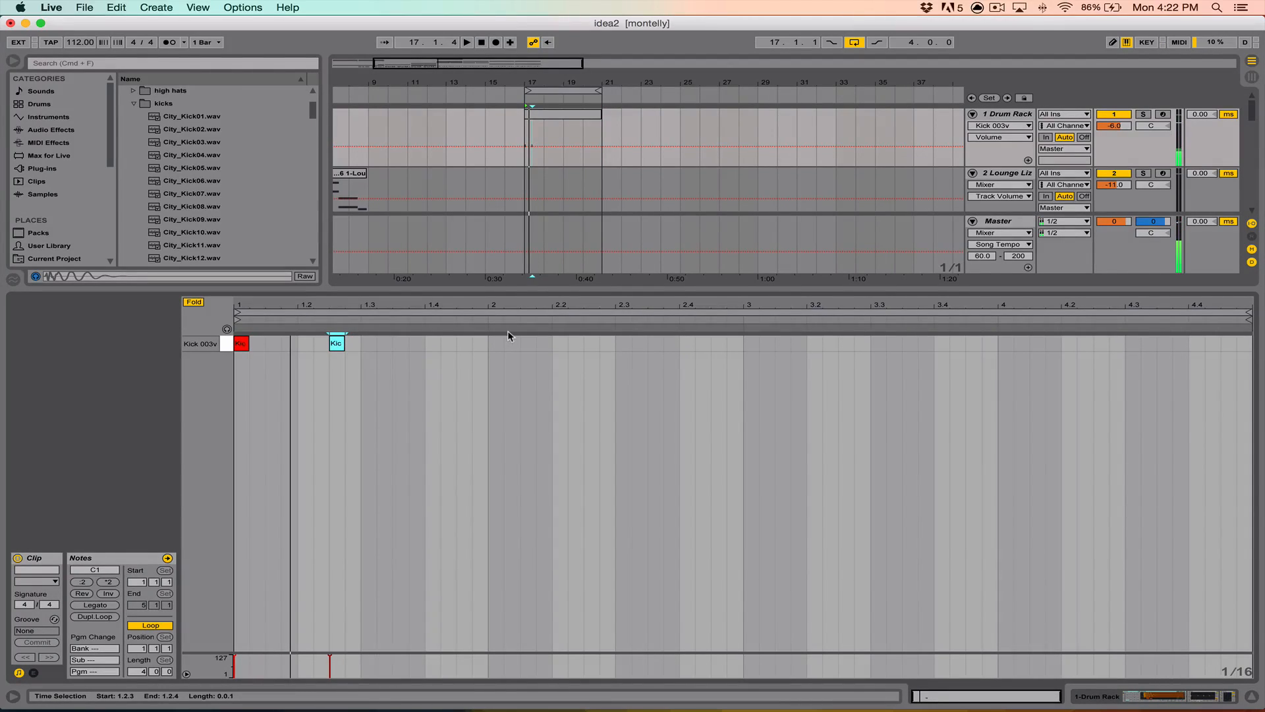
pyautogui.press('XF86AudioLowerVolume')
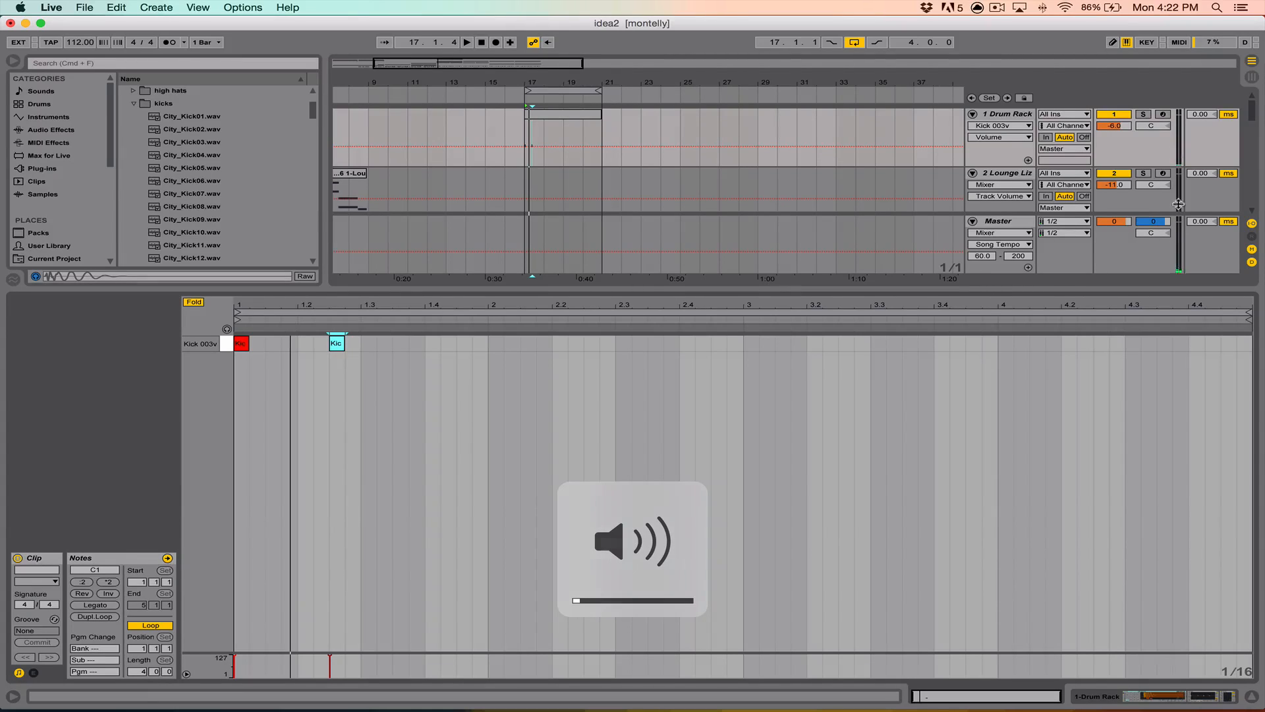
pyautogui.press('space')
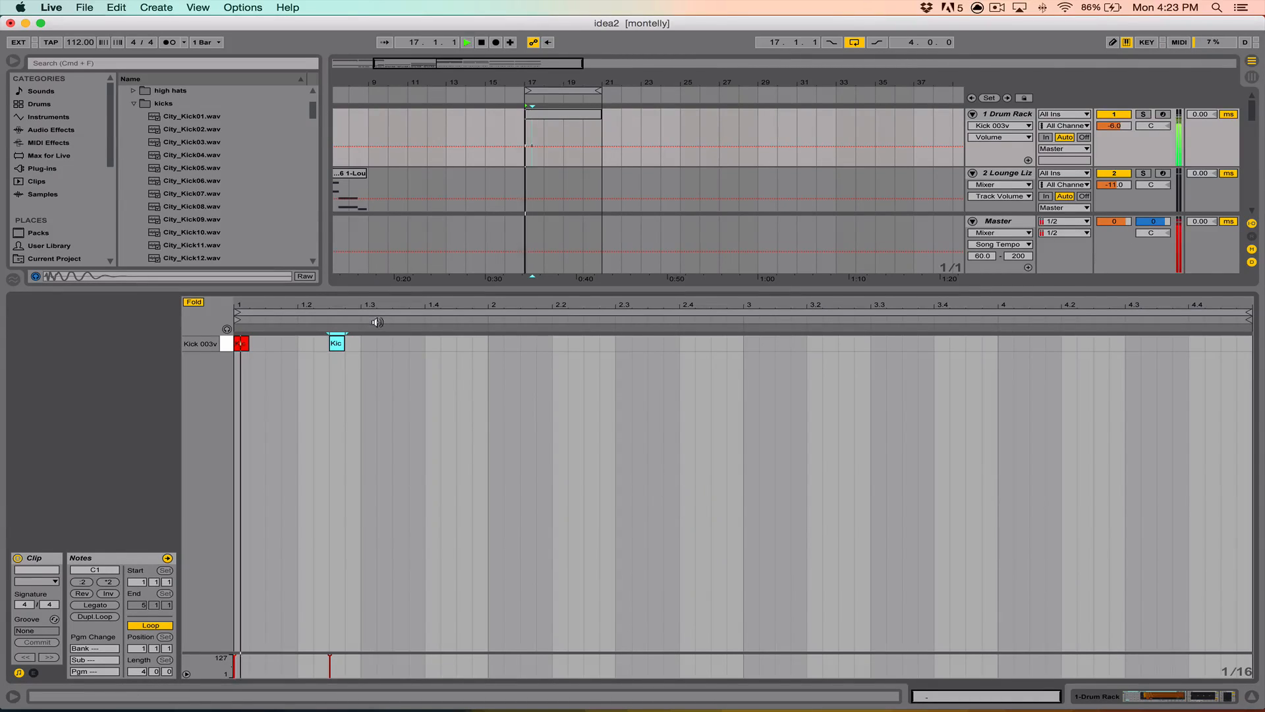
# Add sixteenth-note kick hits at 1.4.1 and 1.4.3 while the drum clip plays
pyautogui.doubleClick(433, 344)
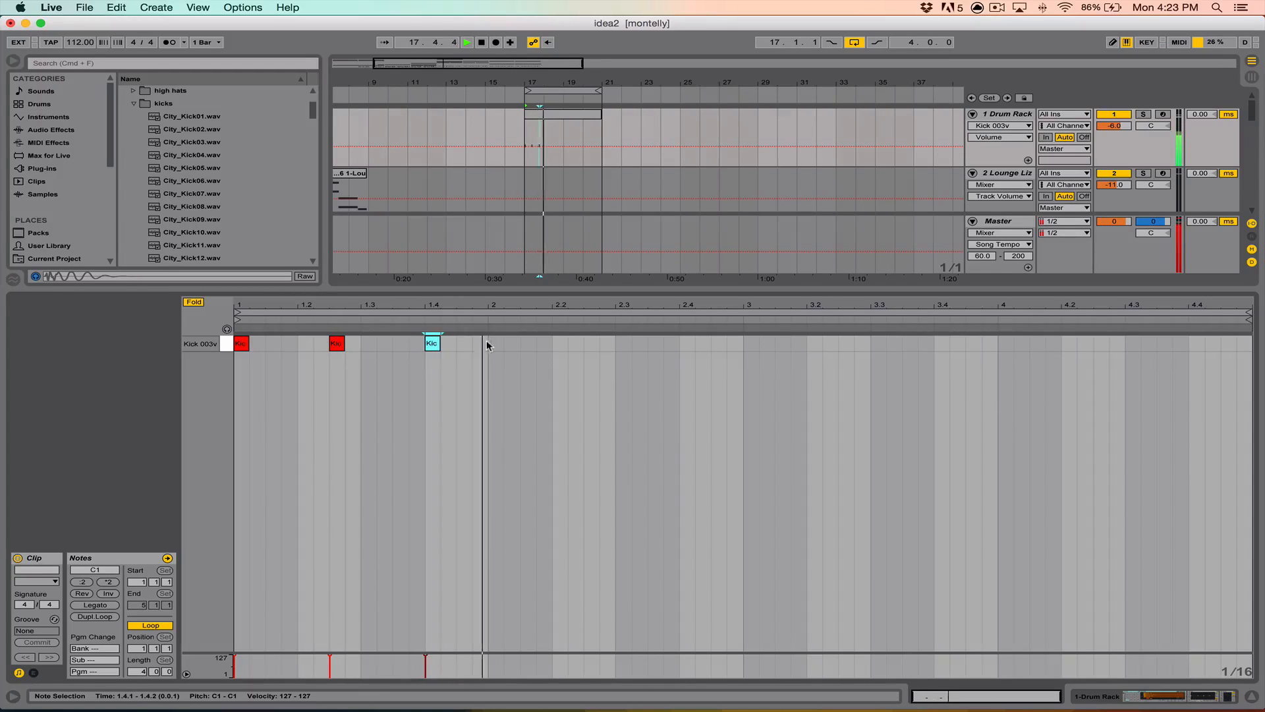
pyautogui.doubleClick(464, 343)
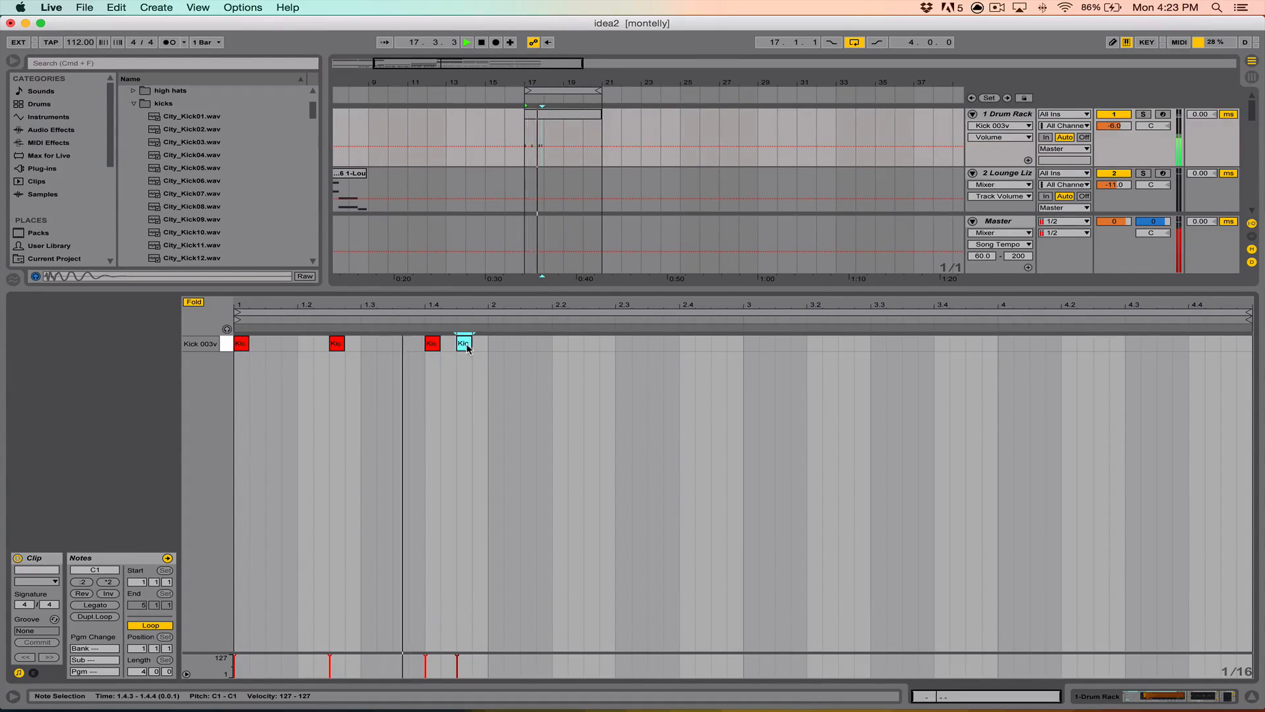
pyautogui.click(432, 343)
pyautogui.doubleClick(435, 343)
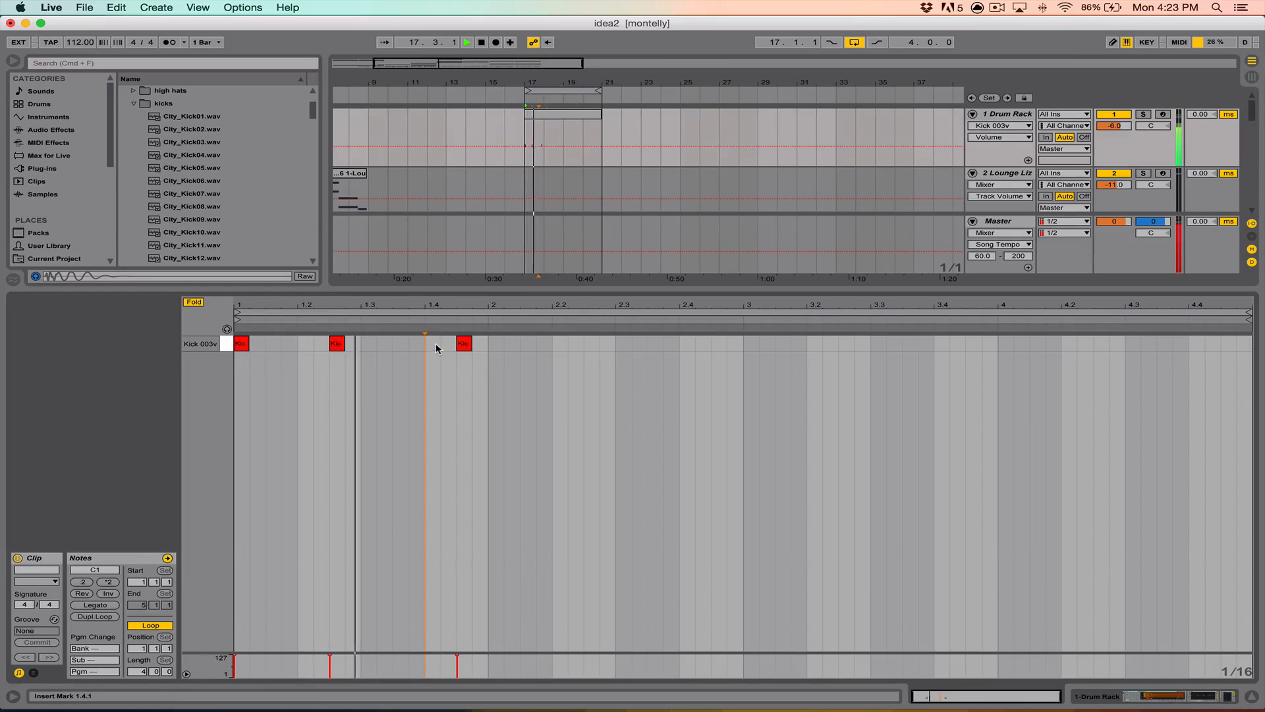
pyautogui.click(437, 348)
pyautogui.doubleClick(433, 346)
# Raise the bass note at 1.4.3 of the first Hip-Hop Sub Bass clip by an octave to A1
pyautogui.click(542, 186)
pyautogui.scroll(-8, 539, 164)
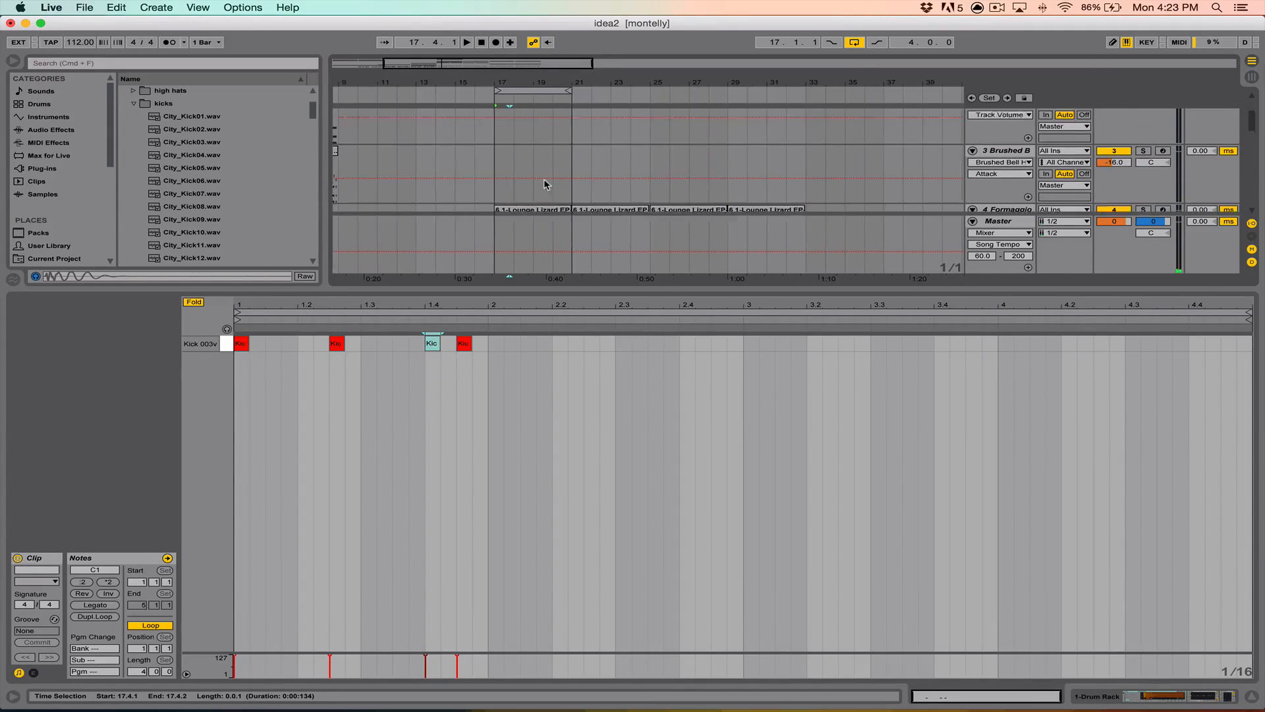
pyautogui.scroll(-2, 539, 159)
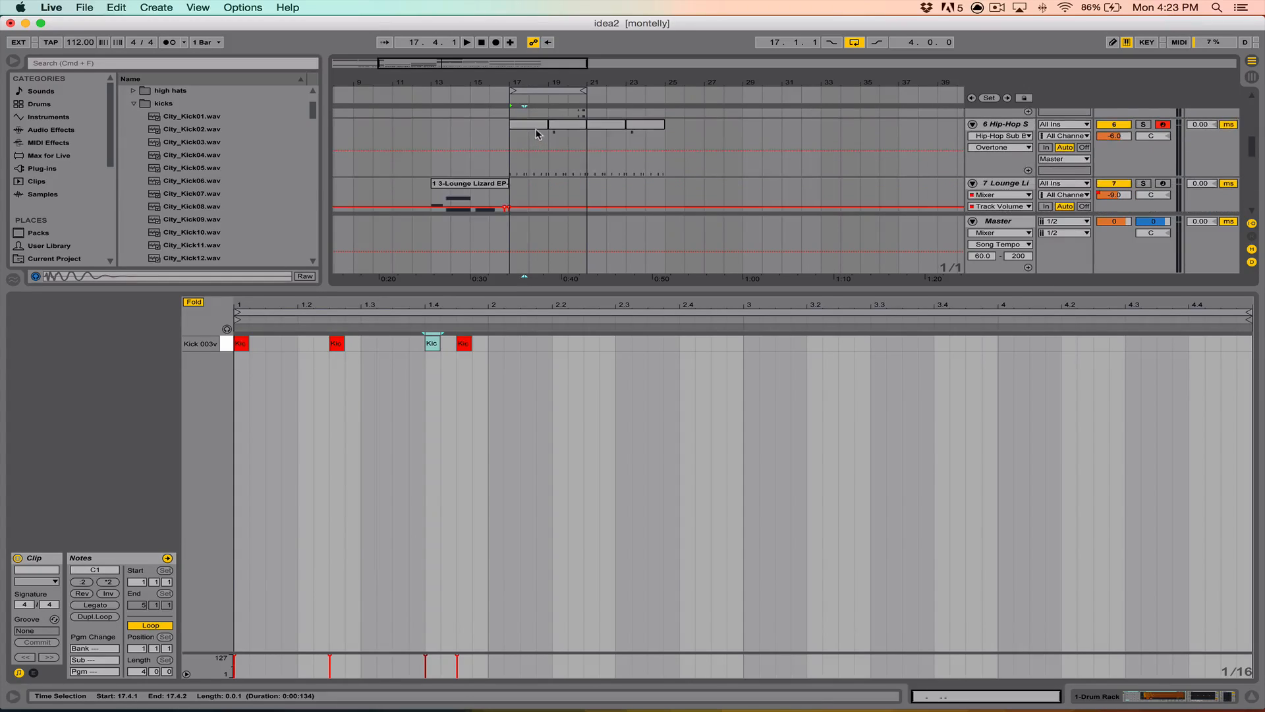
pyautogui.click(537, 134)
pyautogui.scroll(-2, 672, 551)
pyautogui.press('space')
pyautogui.press('space')
pyautogui.click(413, 526)
pyautogui.click(449, 554)
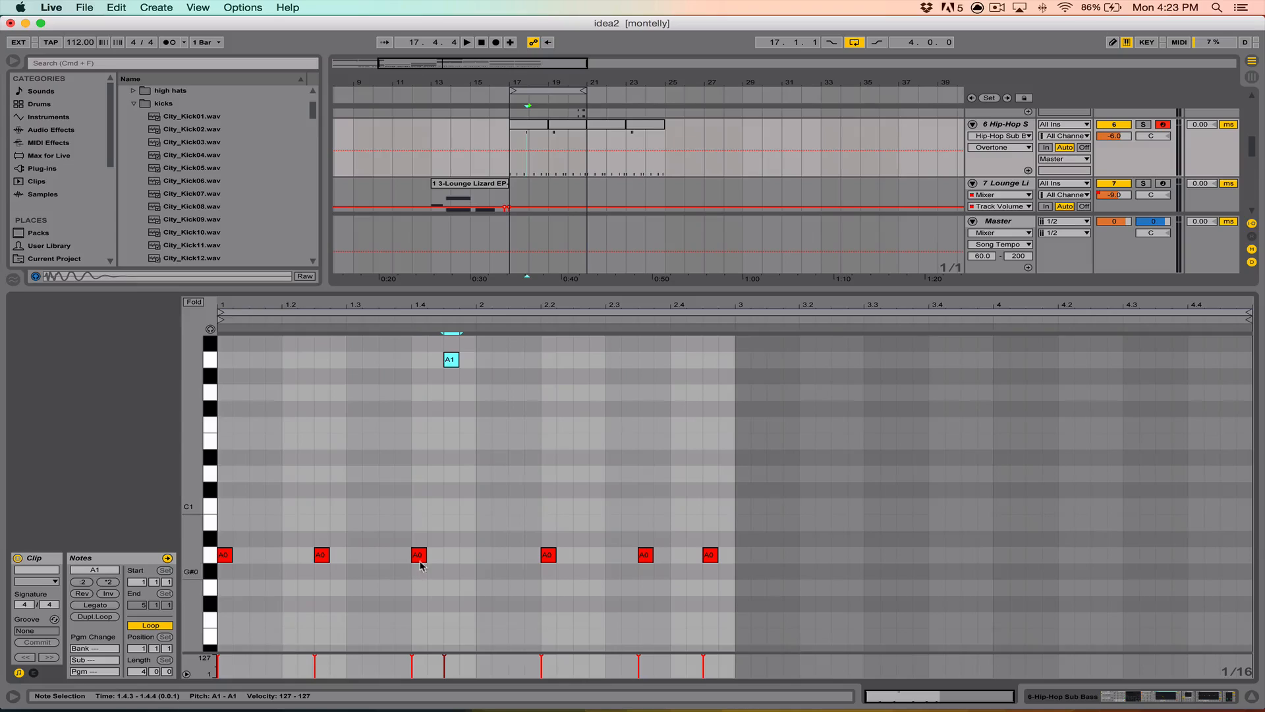
# Play back the edited first Hip-Hop Sub Bass clip from bar 17
pyautogui.click(401, 317)
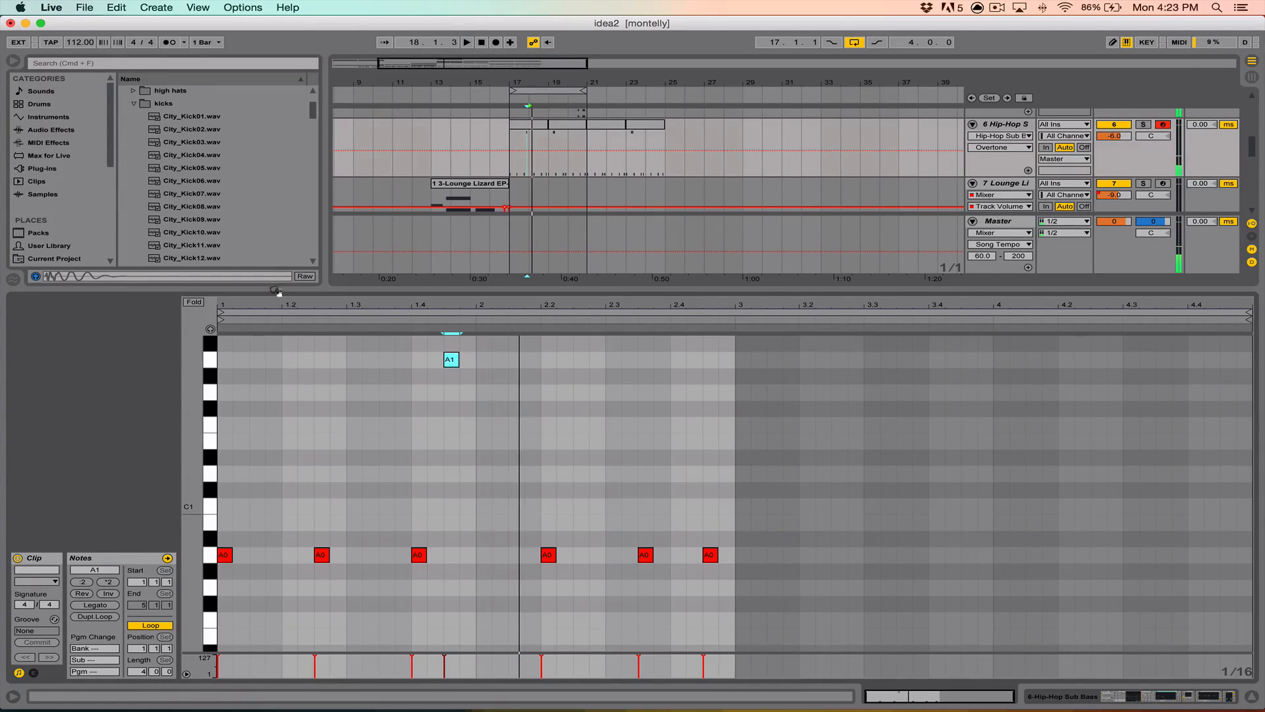
pyautogui.press('space')
pyautogui.click(524, 131)
pyautogui.press('space')
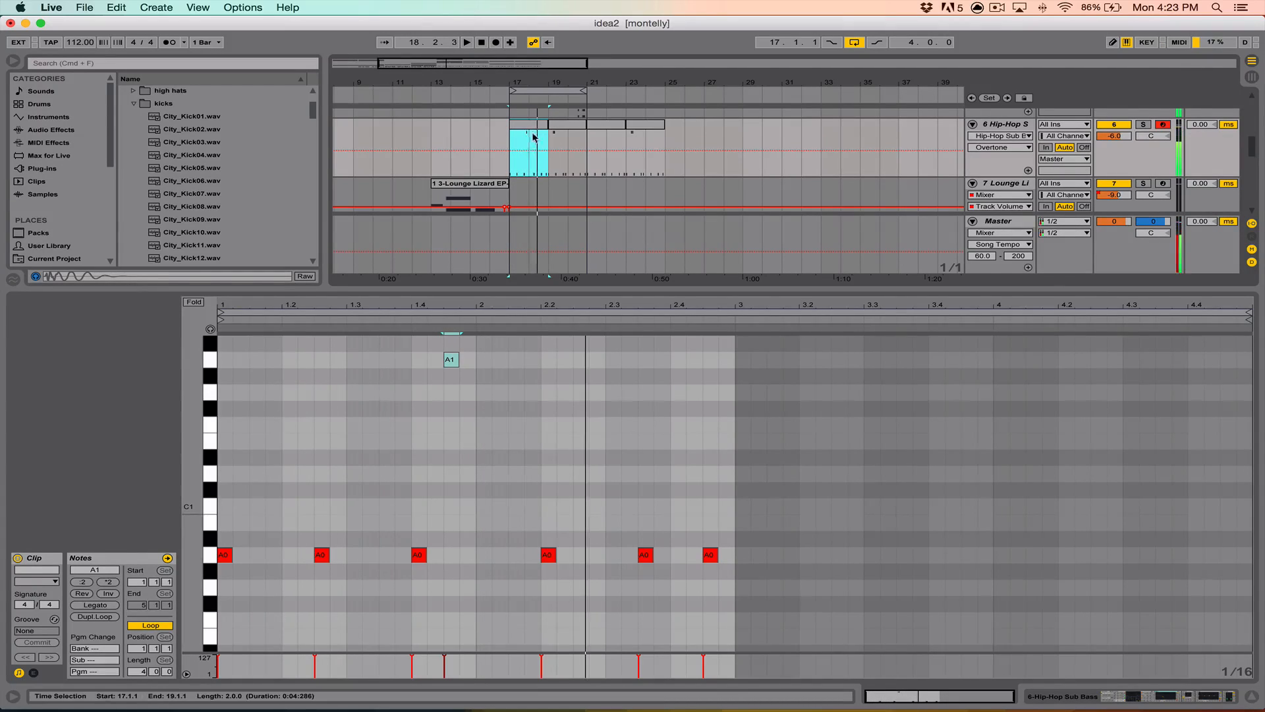
# Return to the Drum Rack clip and add a sixteenth-note kick hit at 2.2.1 during playback
pyautogui.scroll(10, 534, 137)
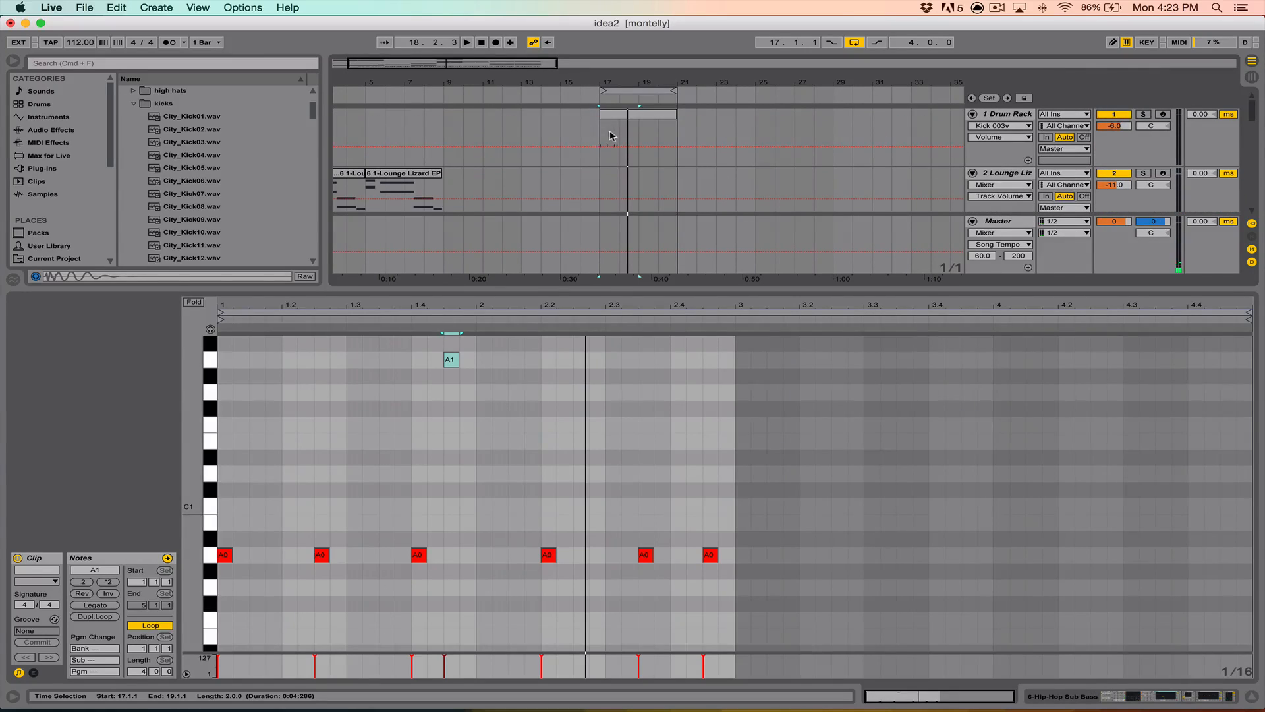
pyautogui.click(620, 122)
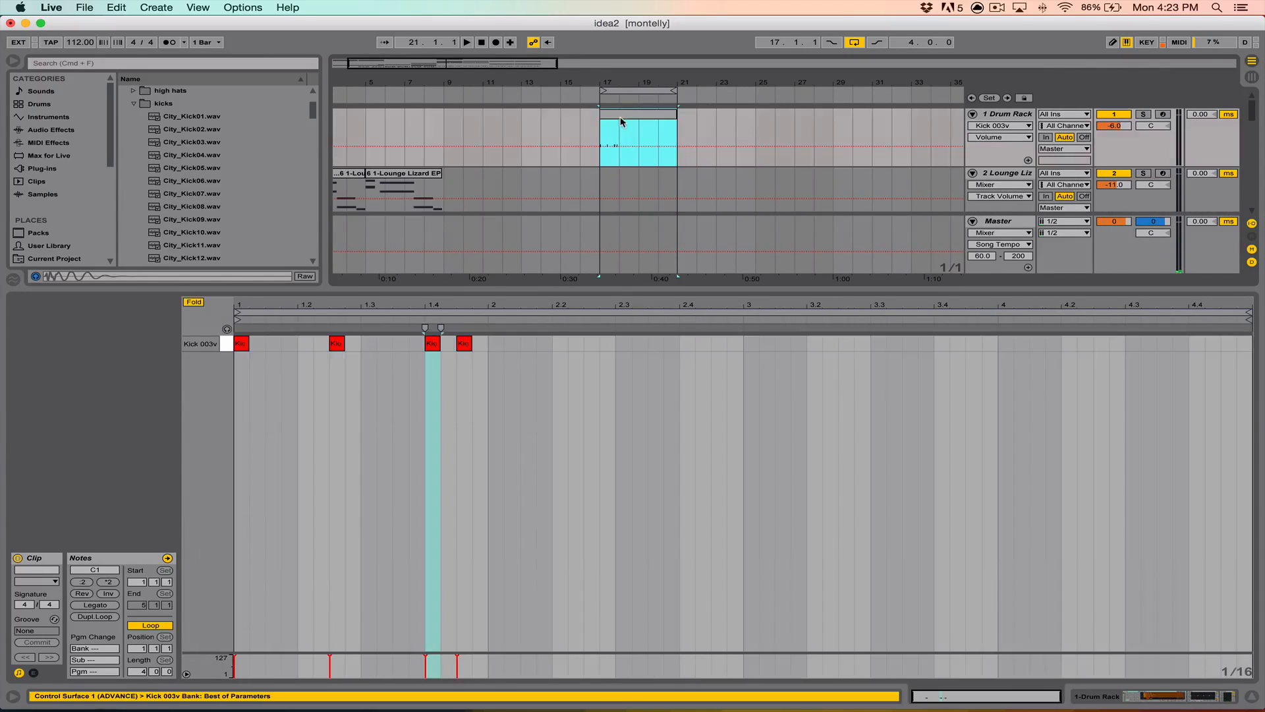
pyautogui.click(498, 344)
pyautogui.press('space')
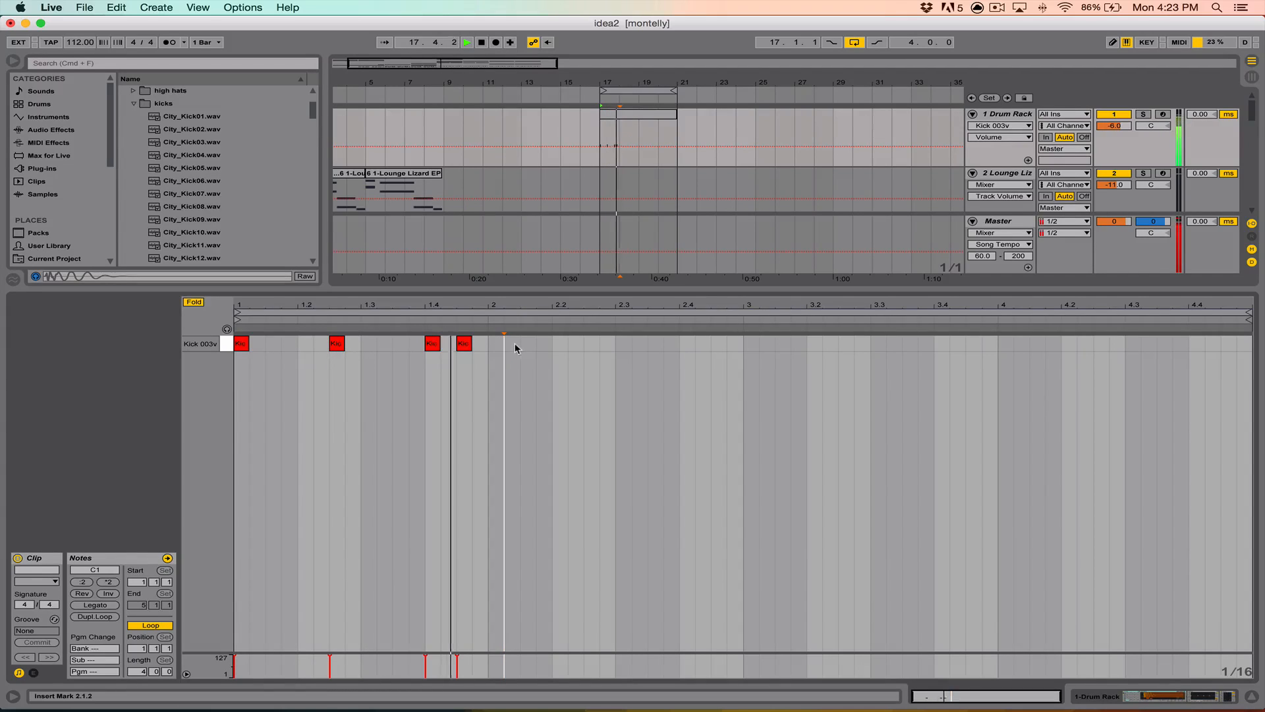
pyautogui.doubleClick(560, 343)
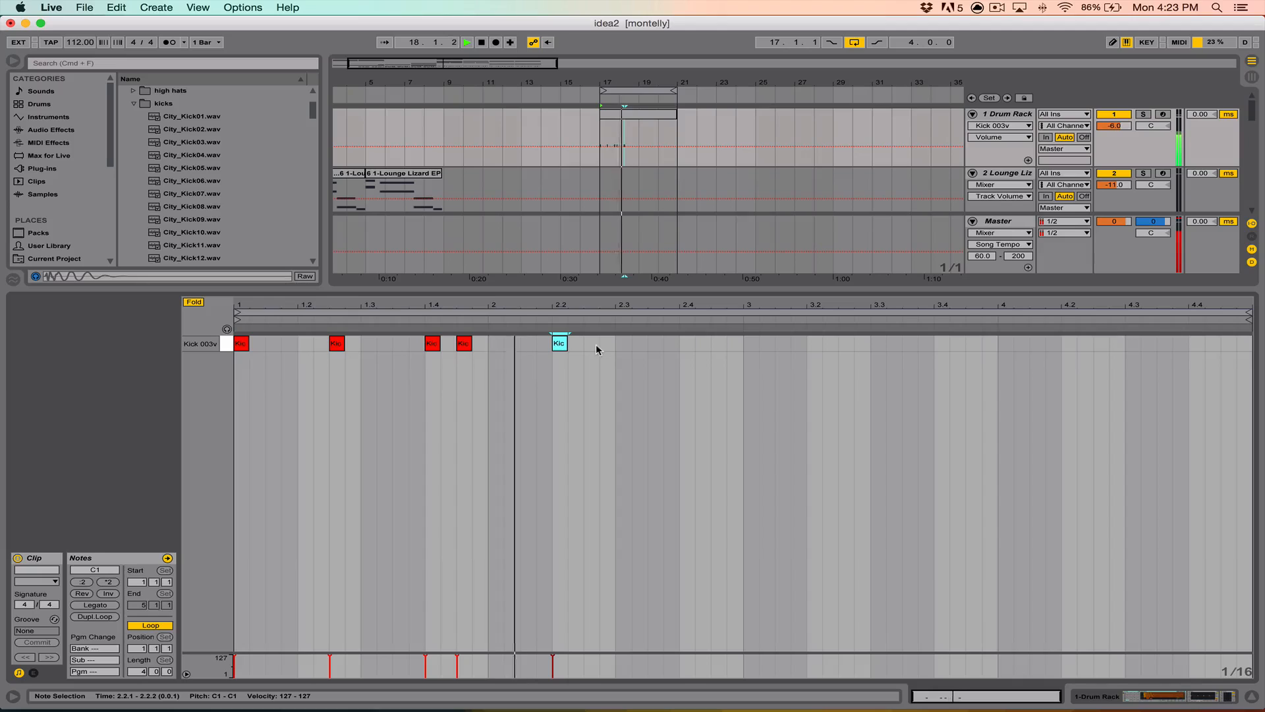
# Add sixteenth-note kick hits at 2.3.3, 3.1.1 and 3.2.3 in the Drum Rack clip during playback
pyautogui.doubleClick(655, 344)
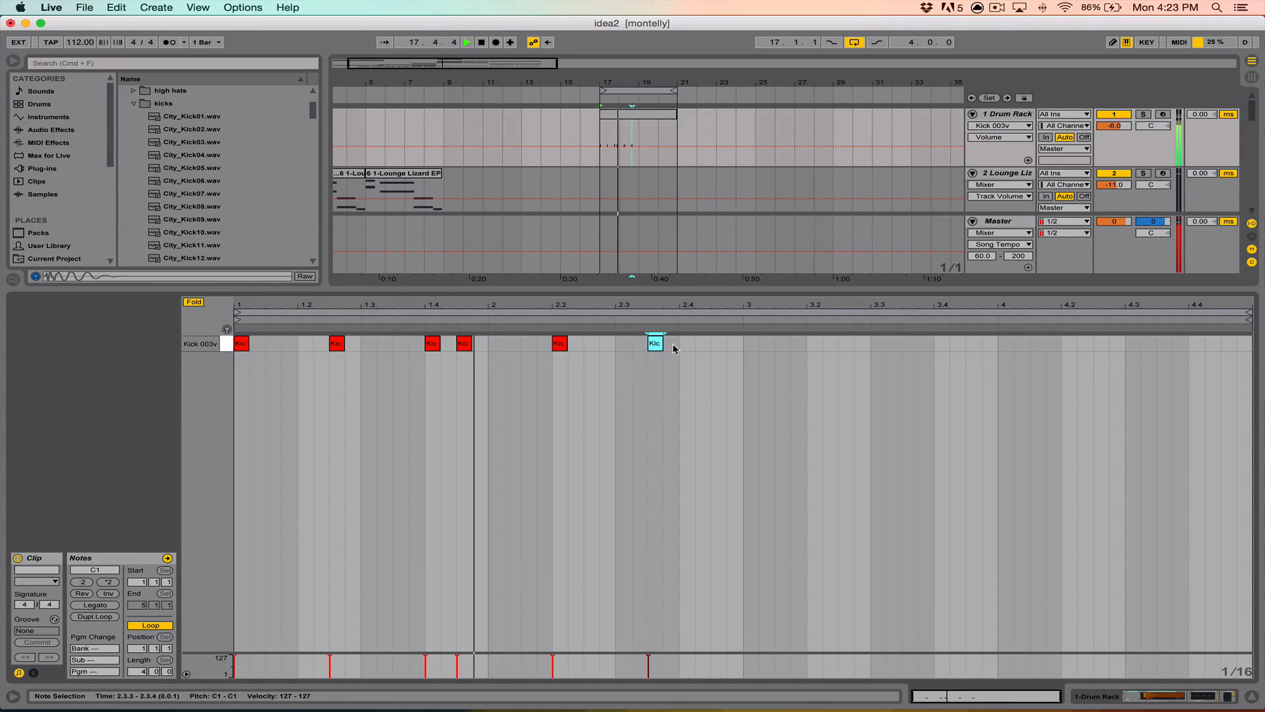
pyautogui.doubleClick(745, 345)
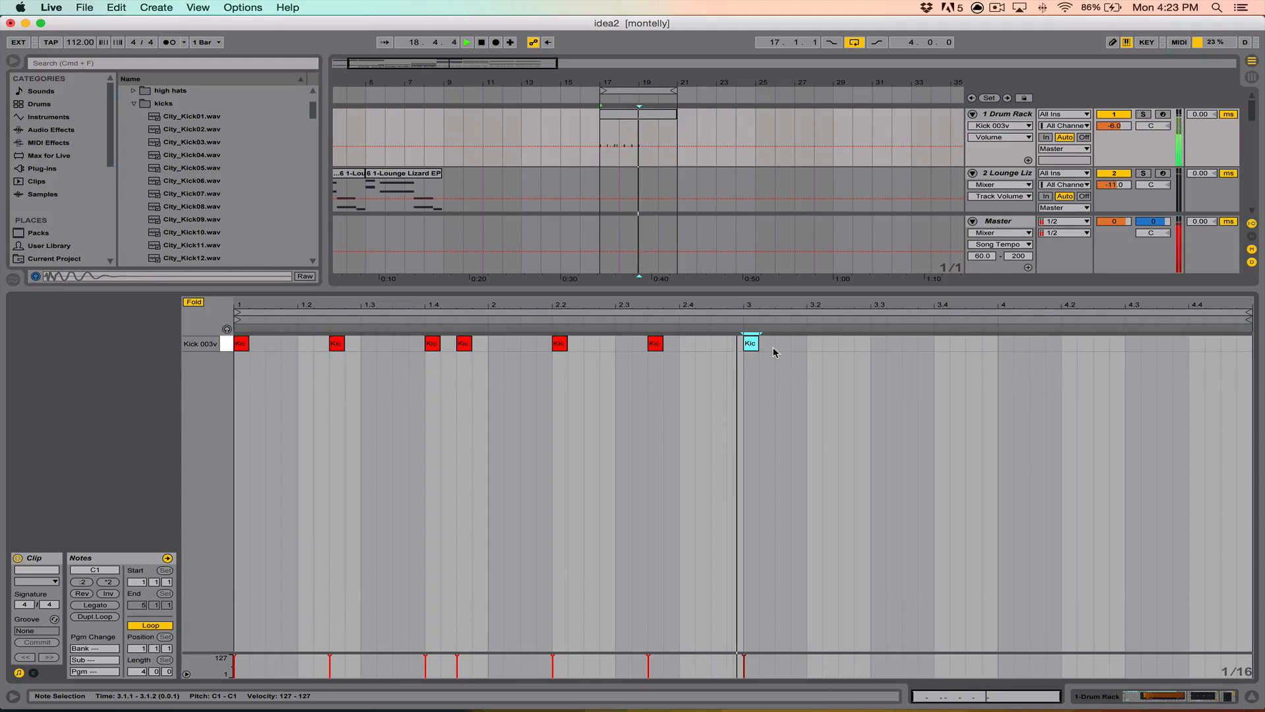
pyautogui.click(854, 351)
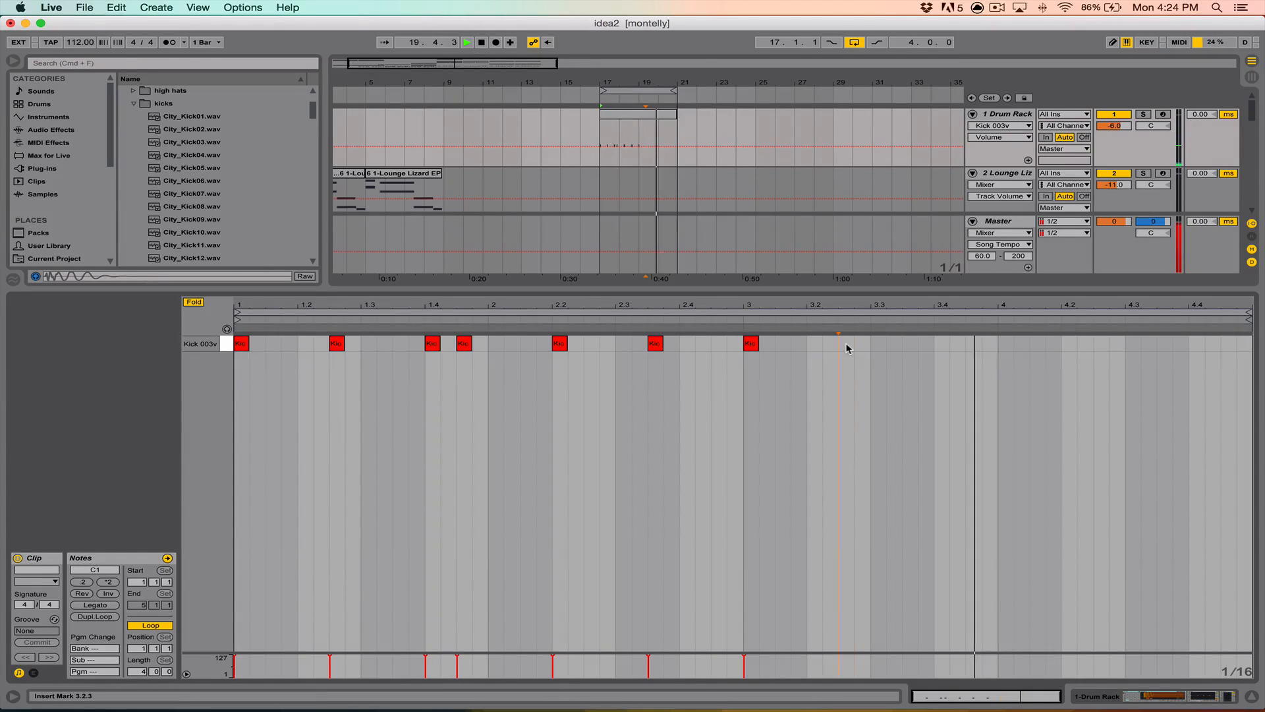
pyautogui.click(845, 343)
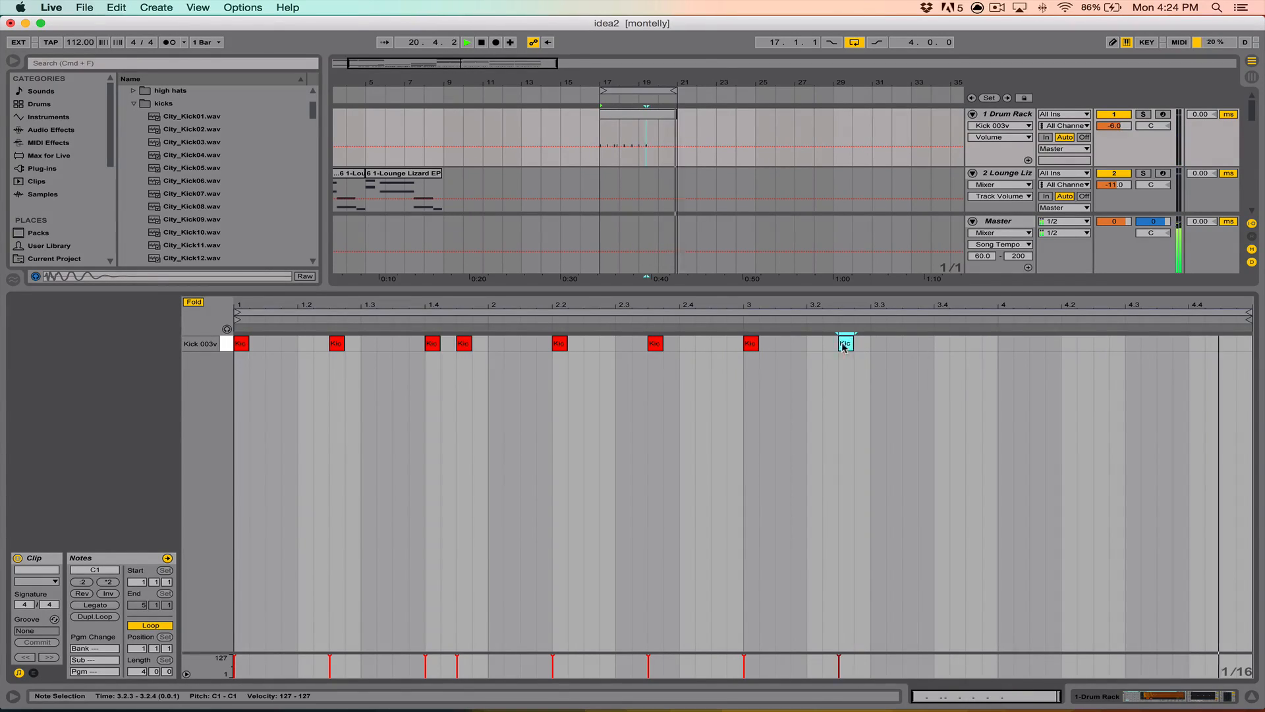
# Duplicate the first two bars of kick hits into bars 3 and 4, and add a sixteenth-note hit at 4.4.3
pyautogui.moveTo(740, 347); pyautogui.dragTo(238, 339)
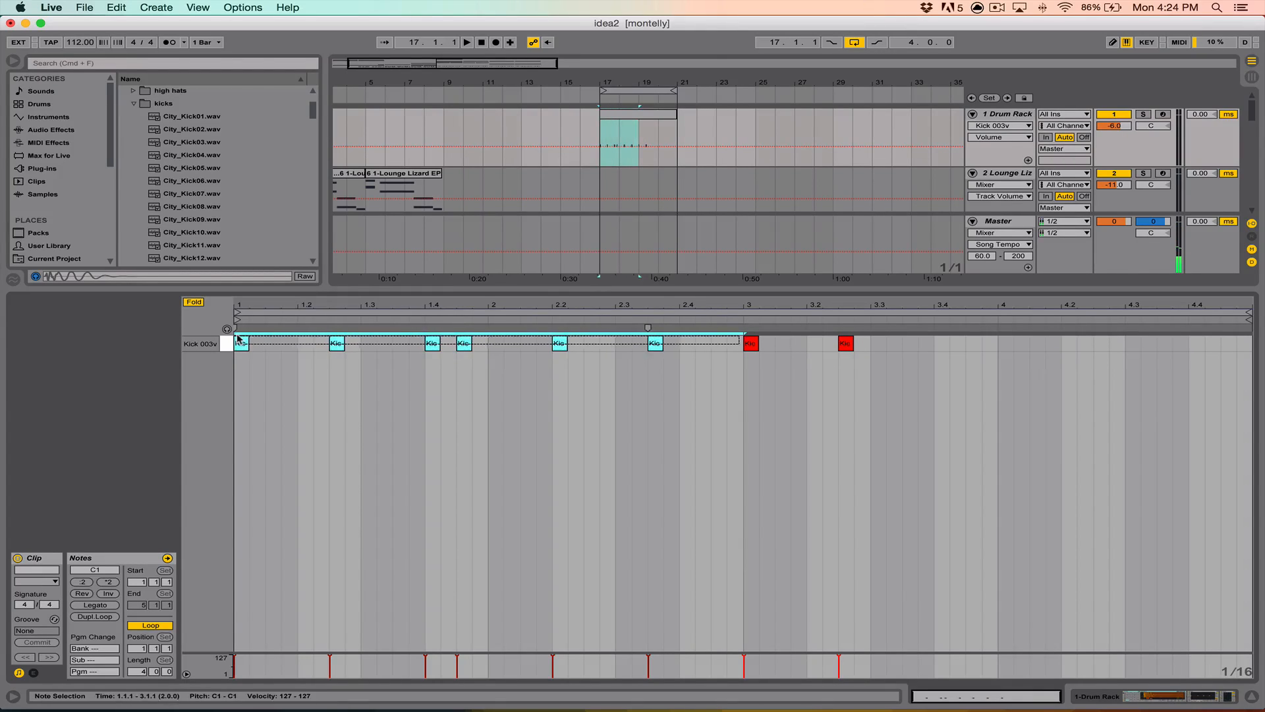
pyautogui.press('super+d')
pyautogui.press('space')
pyautogui.doubleClick(1232, 343)
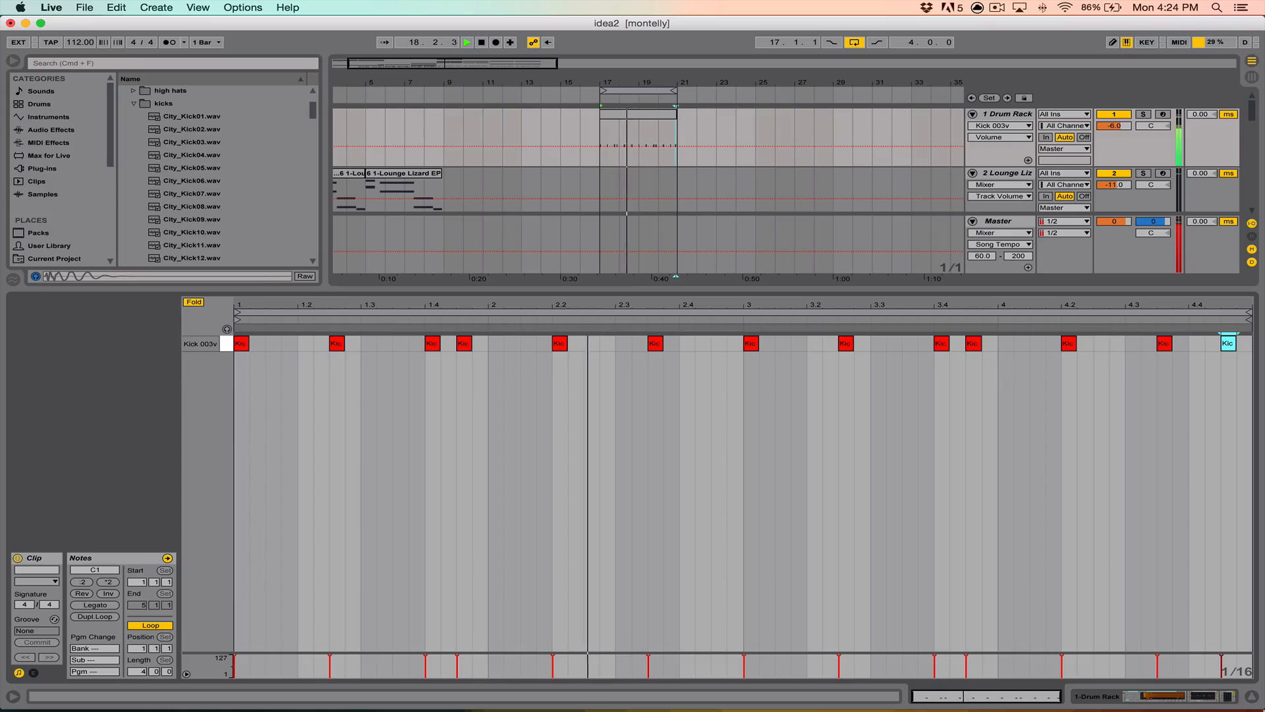
# Hide the drum clip's note editor and place the insert marker at 17.1.1 on the Drum Rack track with playback stopped
pyautogui.click(1251, 697)
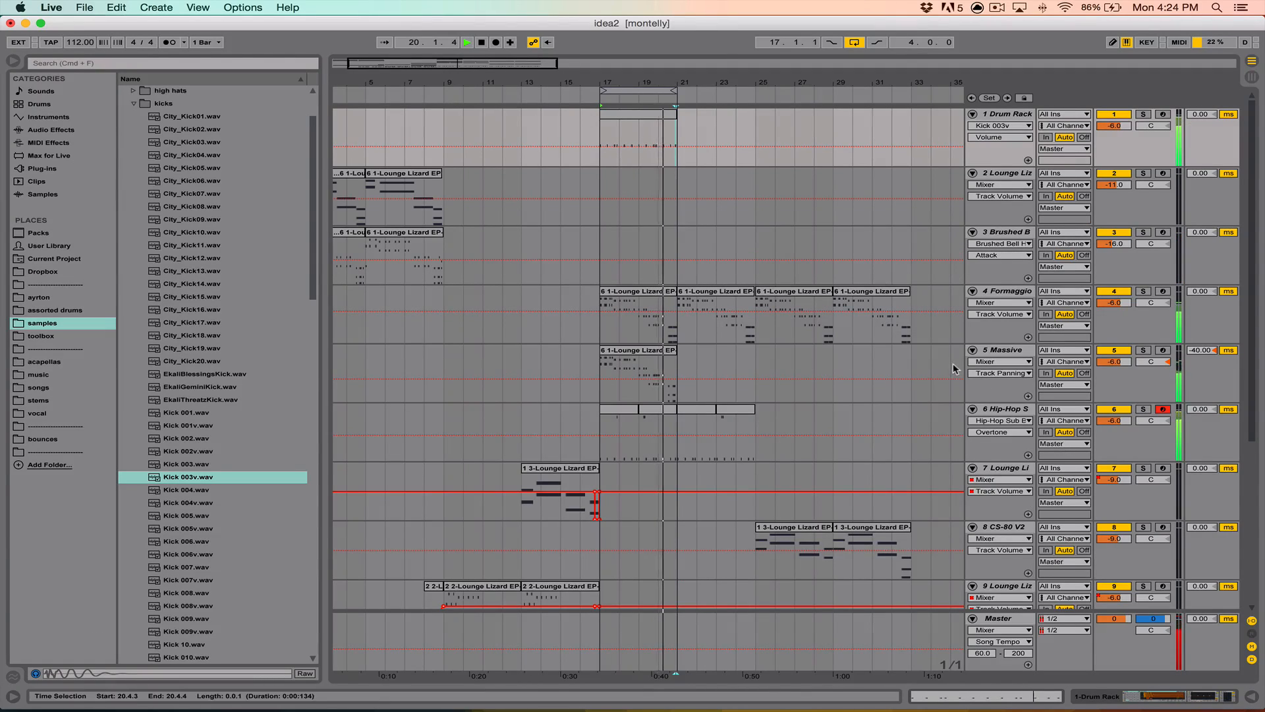
pyautogui.click(859, 315)
pyautogui.press('space')
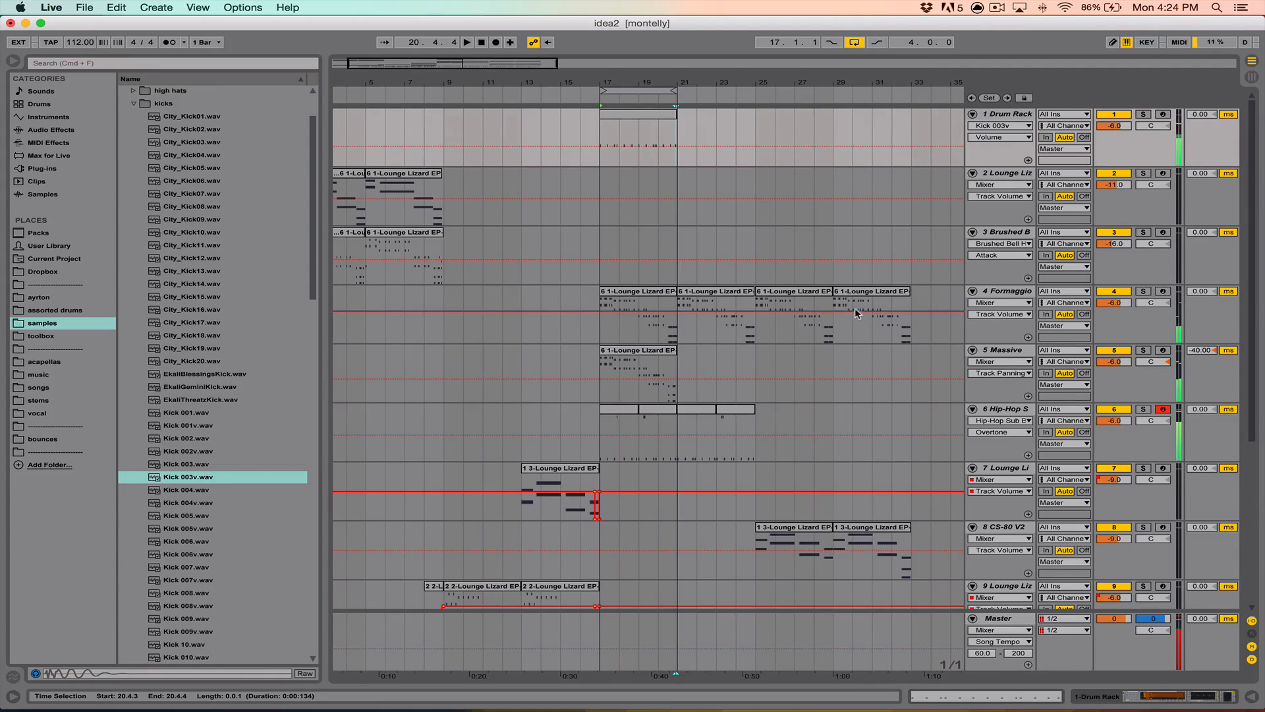
pyautogui.scroll(-5, 684, 271)
pyautogui.scroll(5, 686, 271)
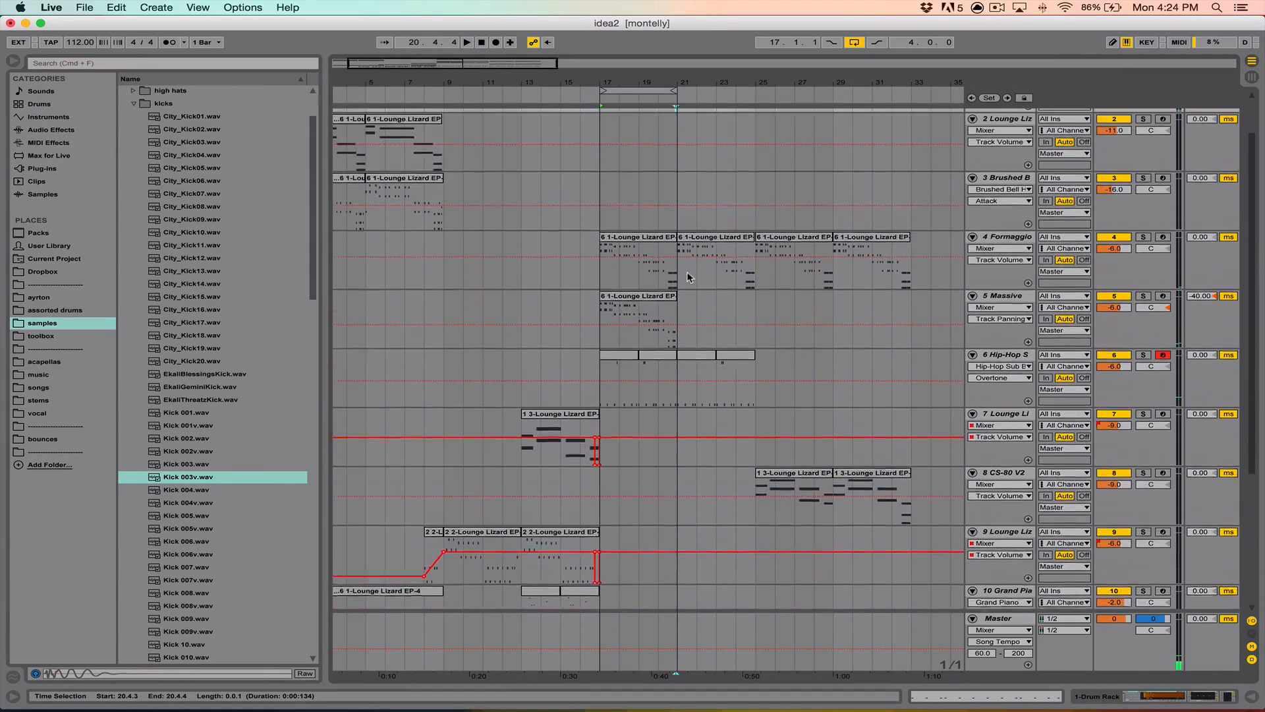
pyautogui.click(599, 159)
pyautogui.scroll(-2, 626, 188)
pyautogui.scroll(2, 725, 185)
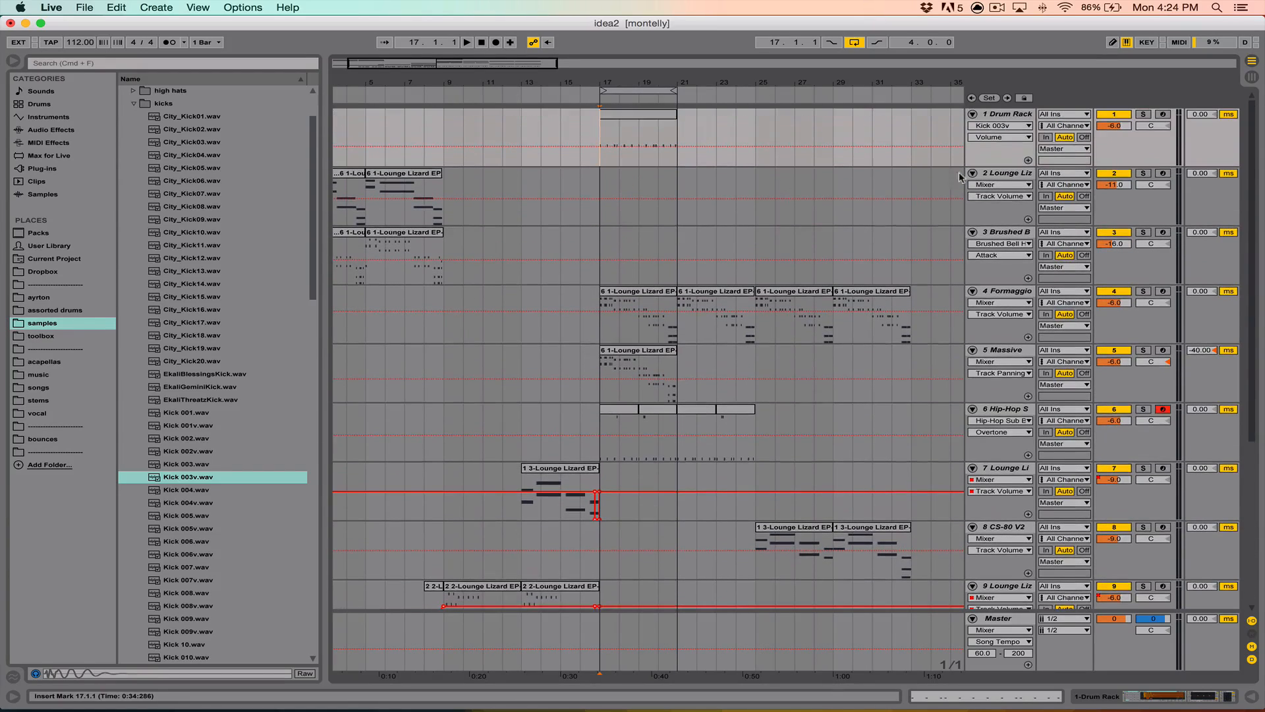
# Insert an empty MIDI track directly below the Hip-Hop Sub Bass track
pyautogui.scroll(-2, 812, 326)
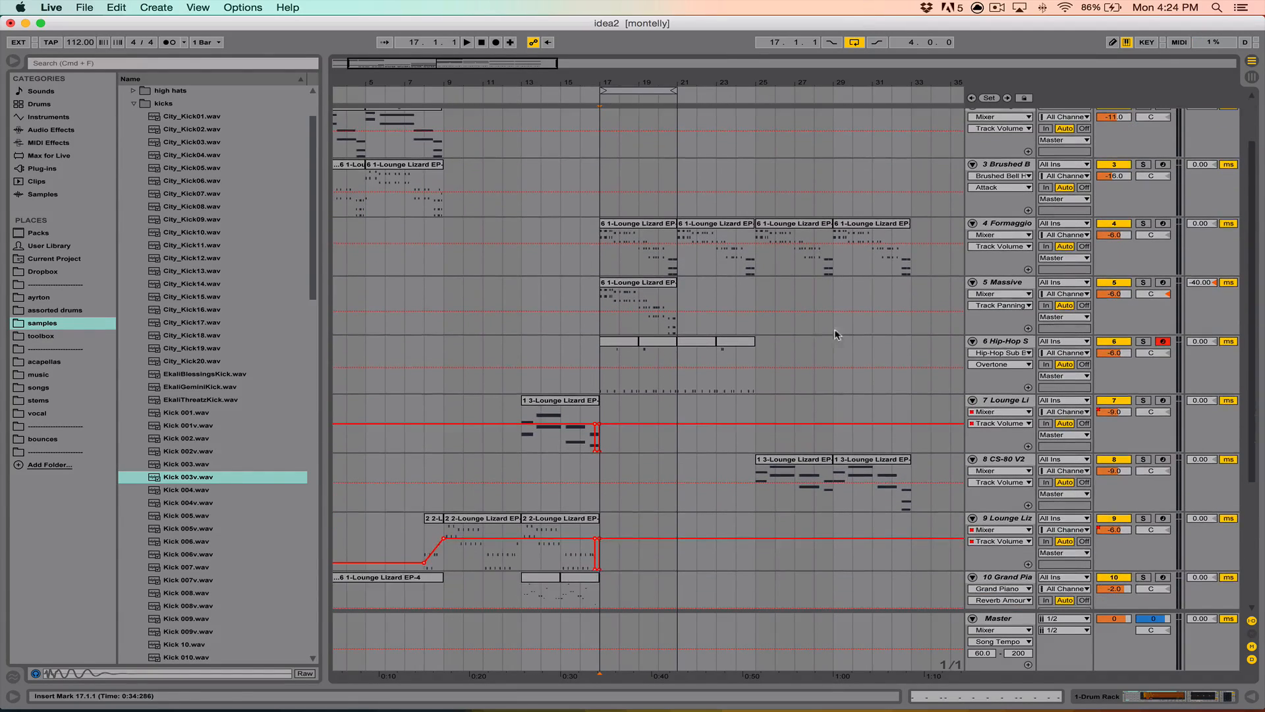
pyautogui.click(996, 347)
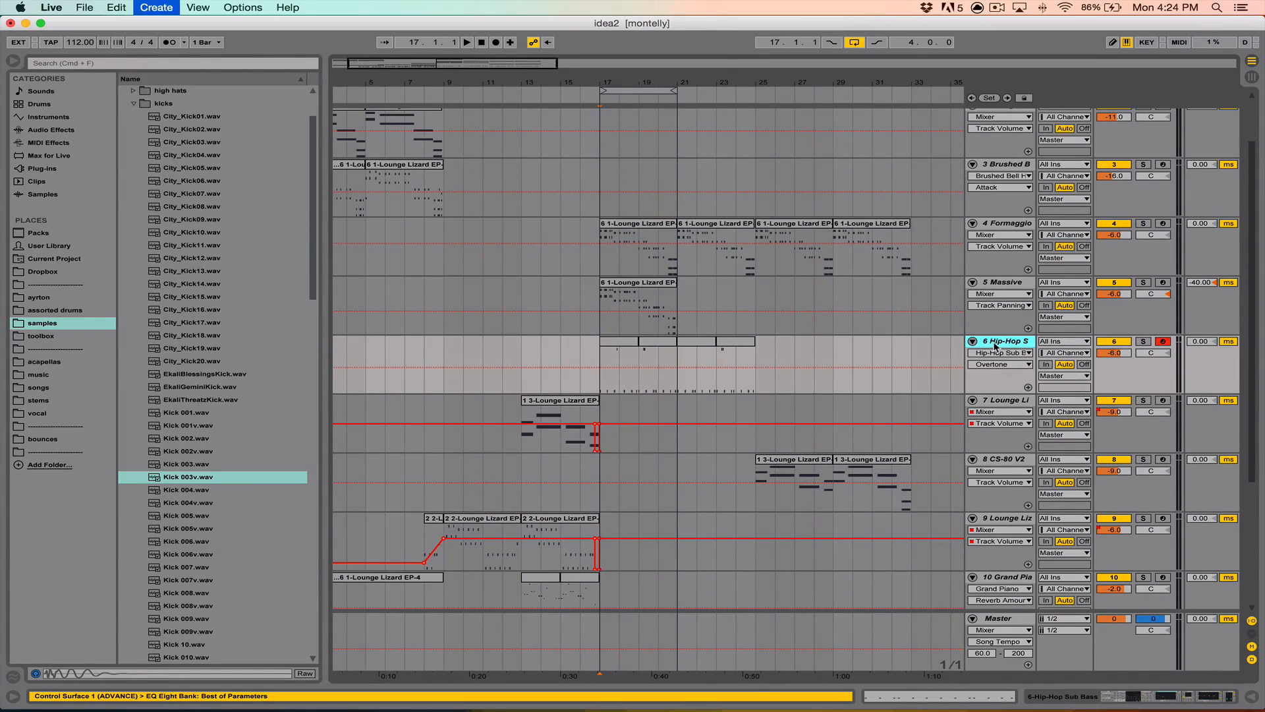
pyautogui.press('super+shift+t')
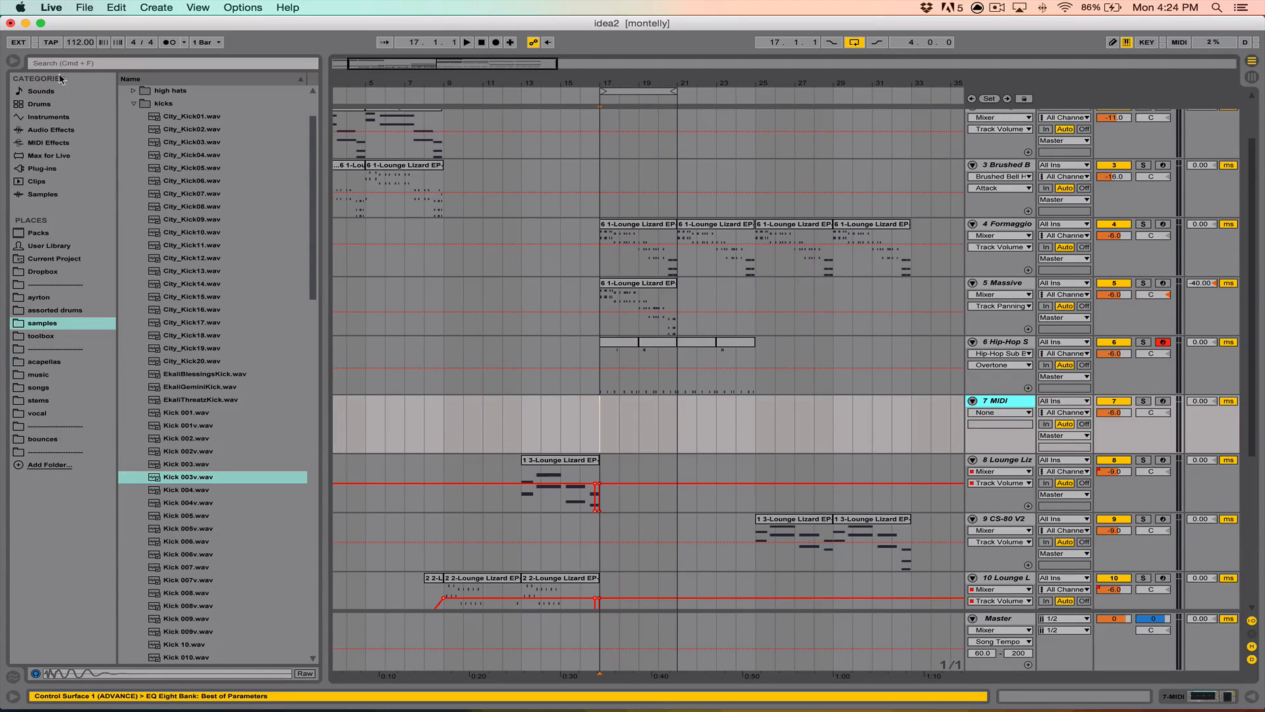
pyautogui.click(82, 7)
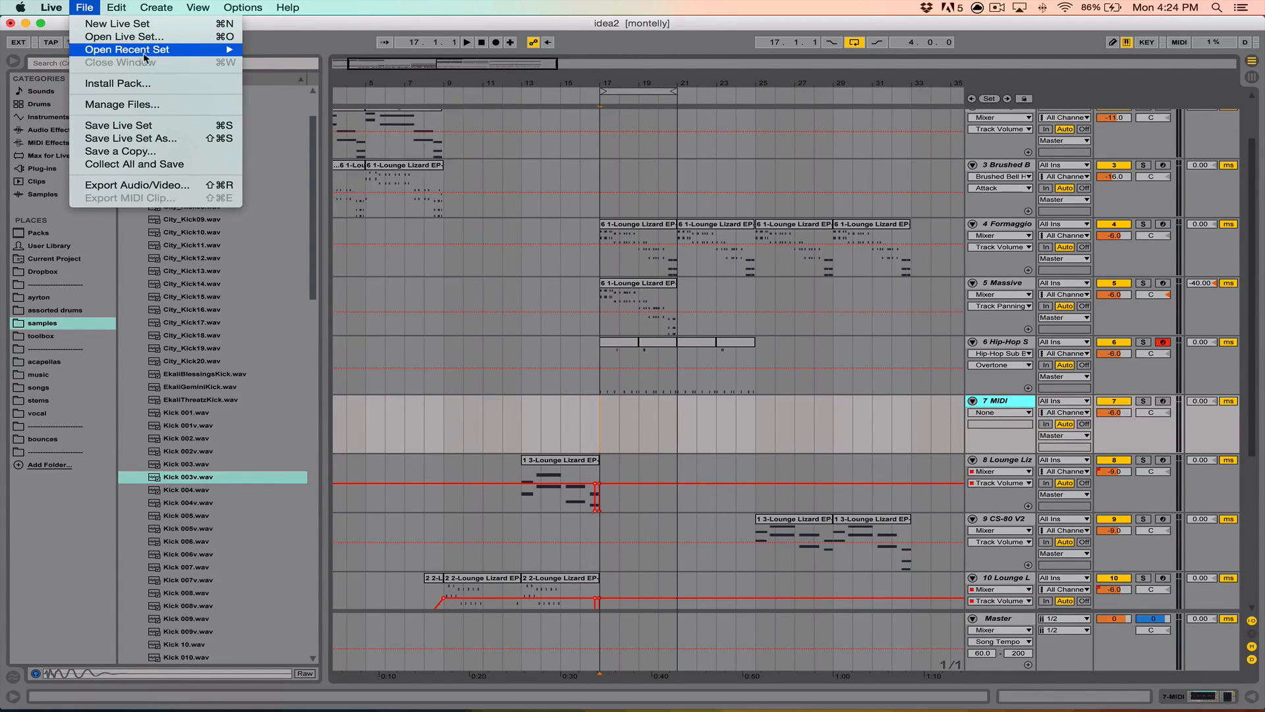
pyautogui.moveTo(189, 51)
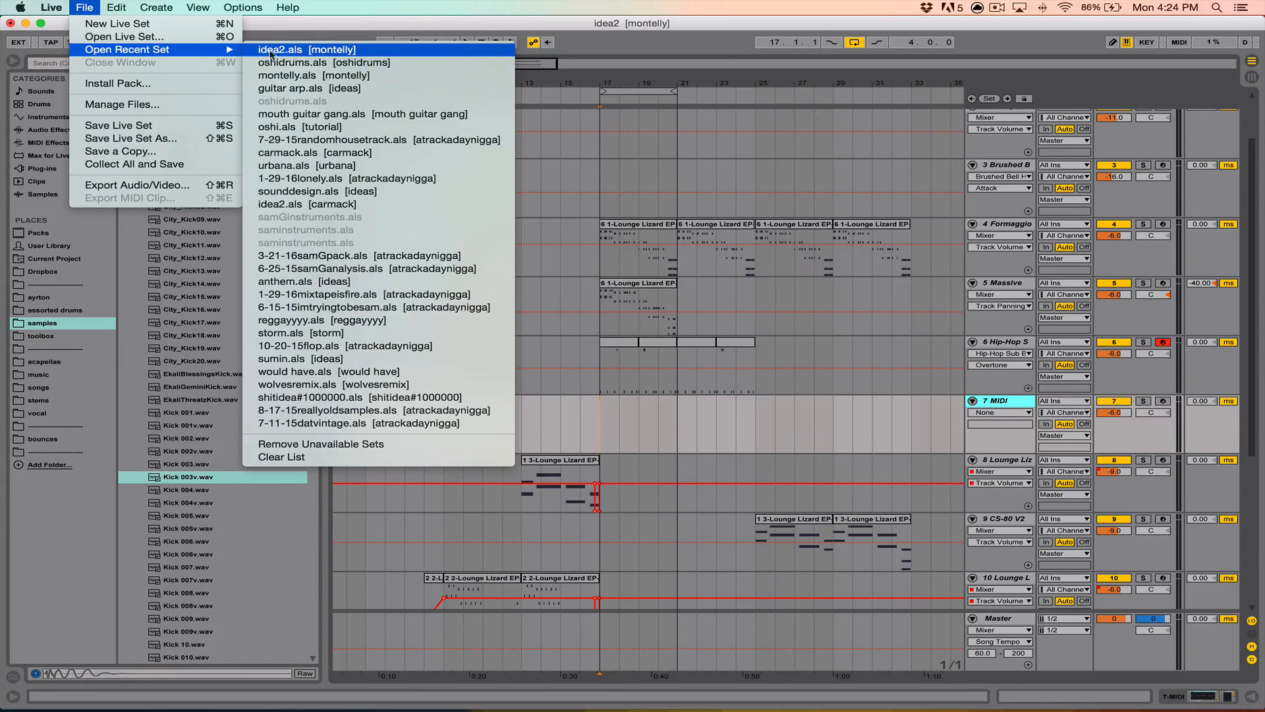
pyautogui.click(596, 301)
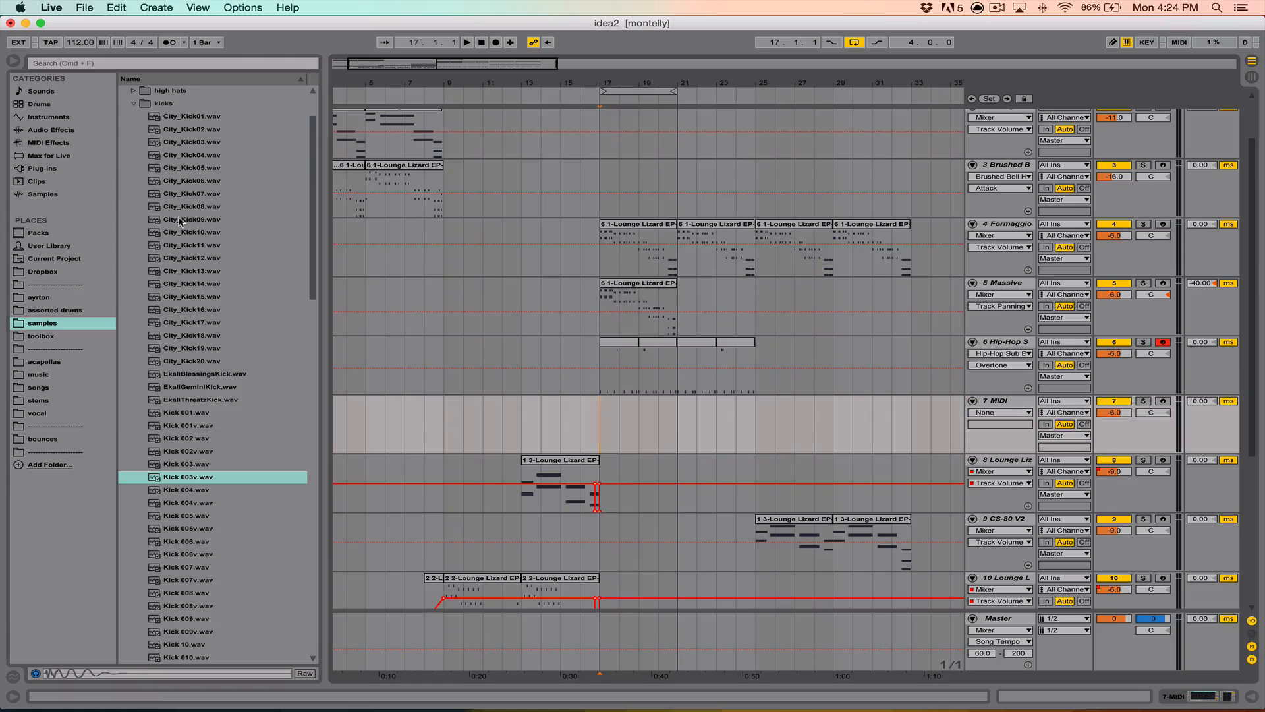
# Collapse the kicks sample folder and look through the subfolders of #instruments
pyautogui.click(139, 116)
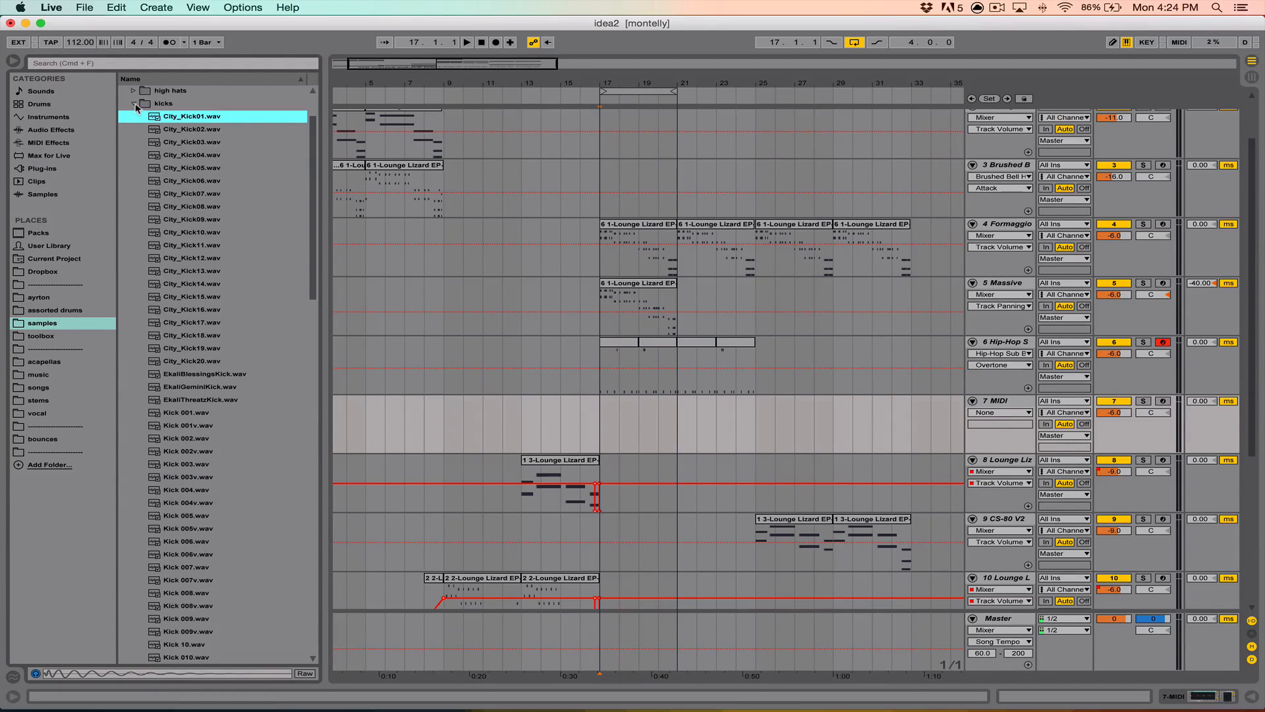
pyautogui.click(135, 105)
pyautogui.click(127, 117)
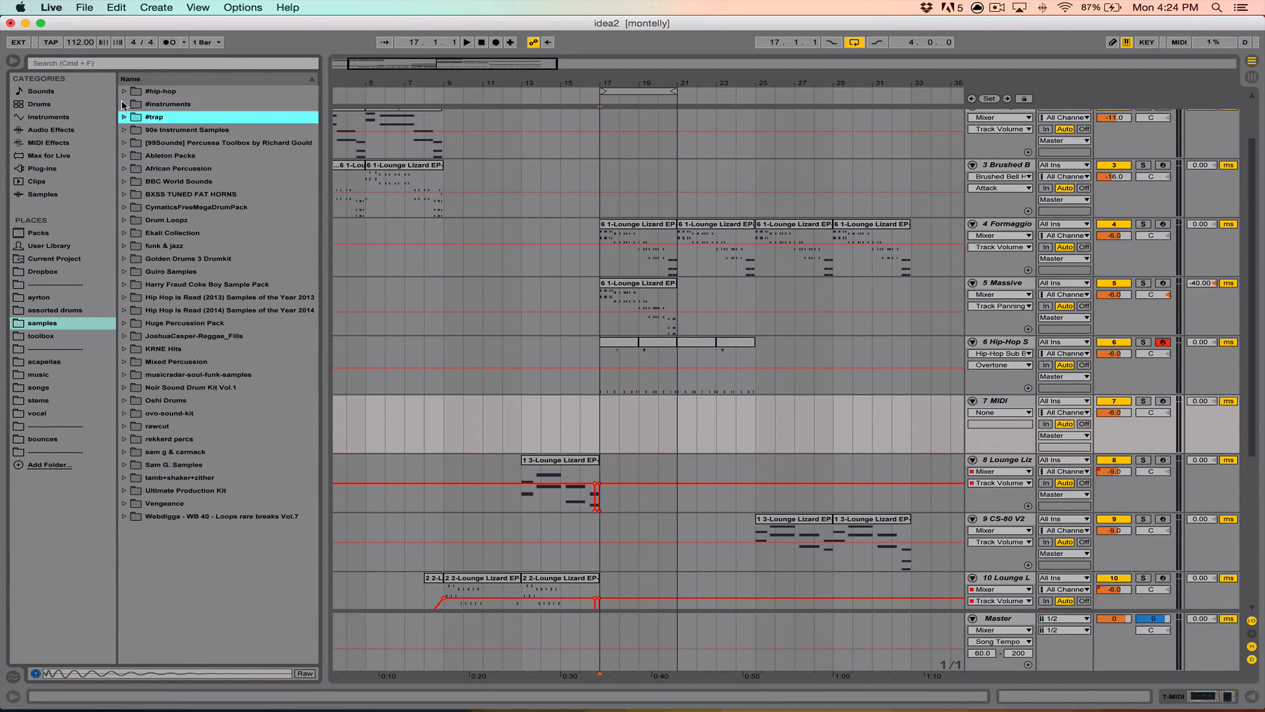
pyautogui.click(125, 105)
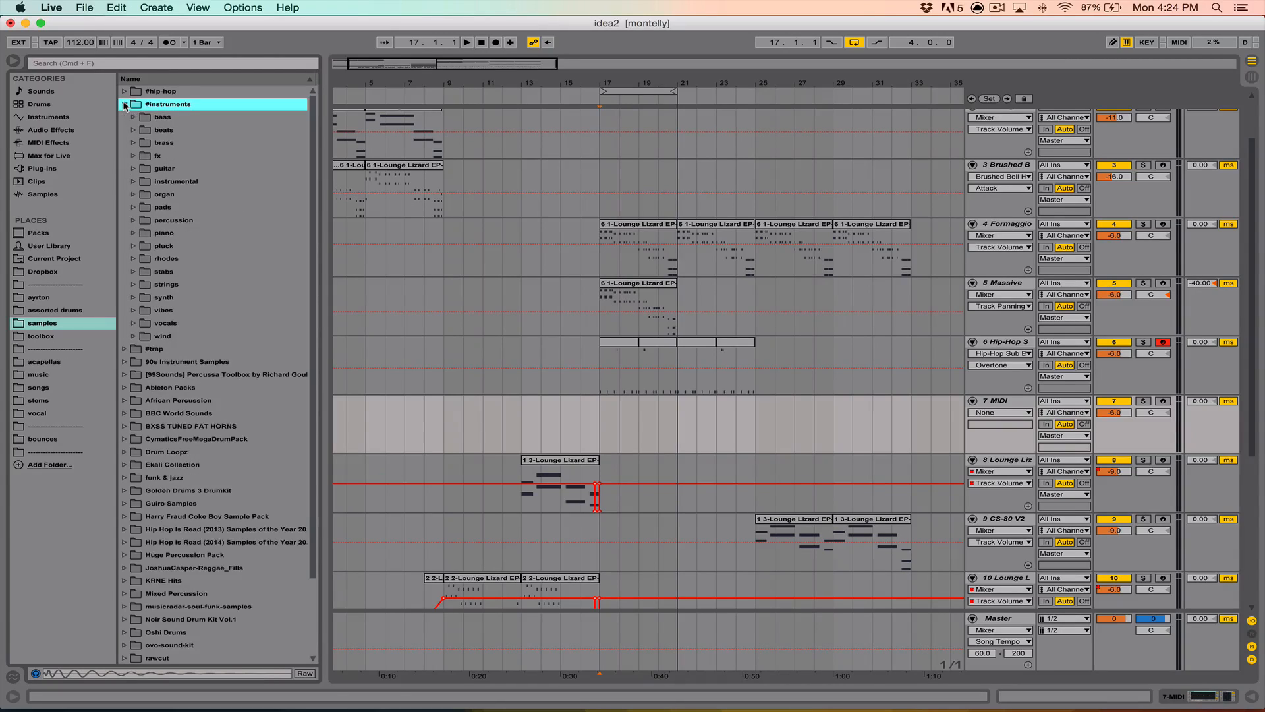
pyautogui.click(124, 104)
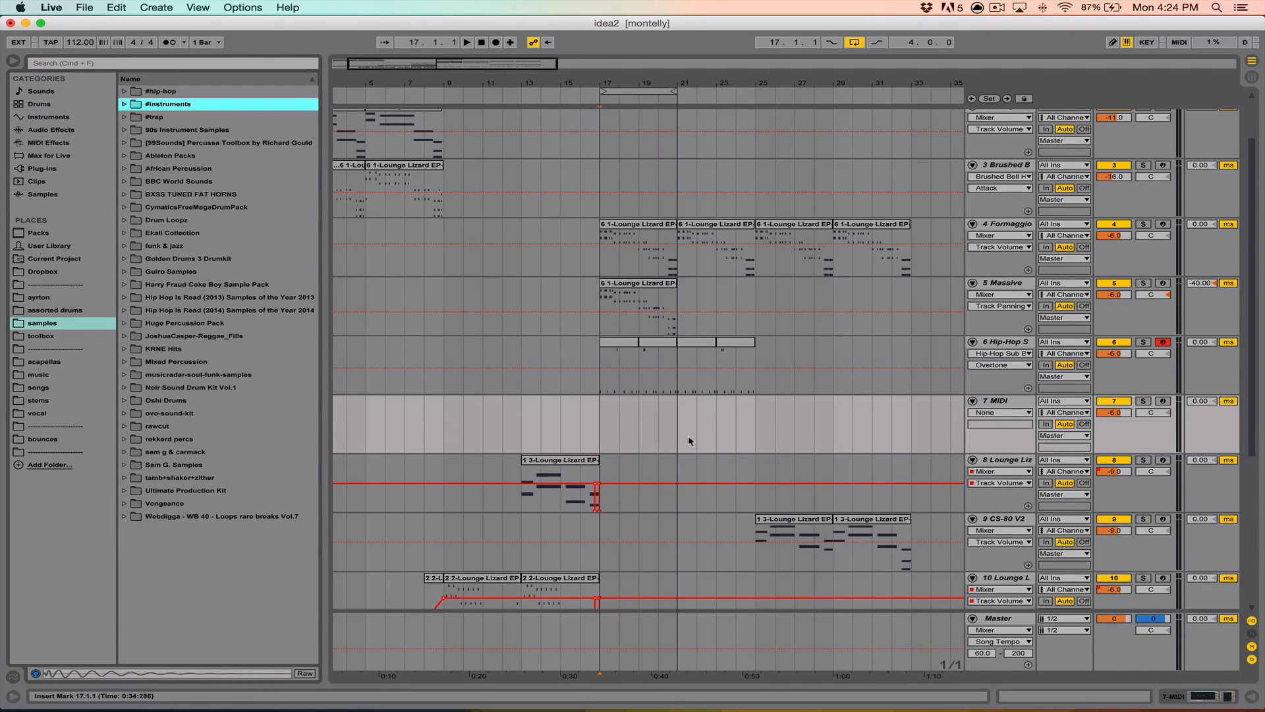
pyautogui.scroll(-4, 664, 419)
pyautogui.scroll(3, 659, 417)
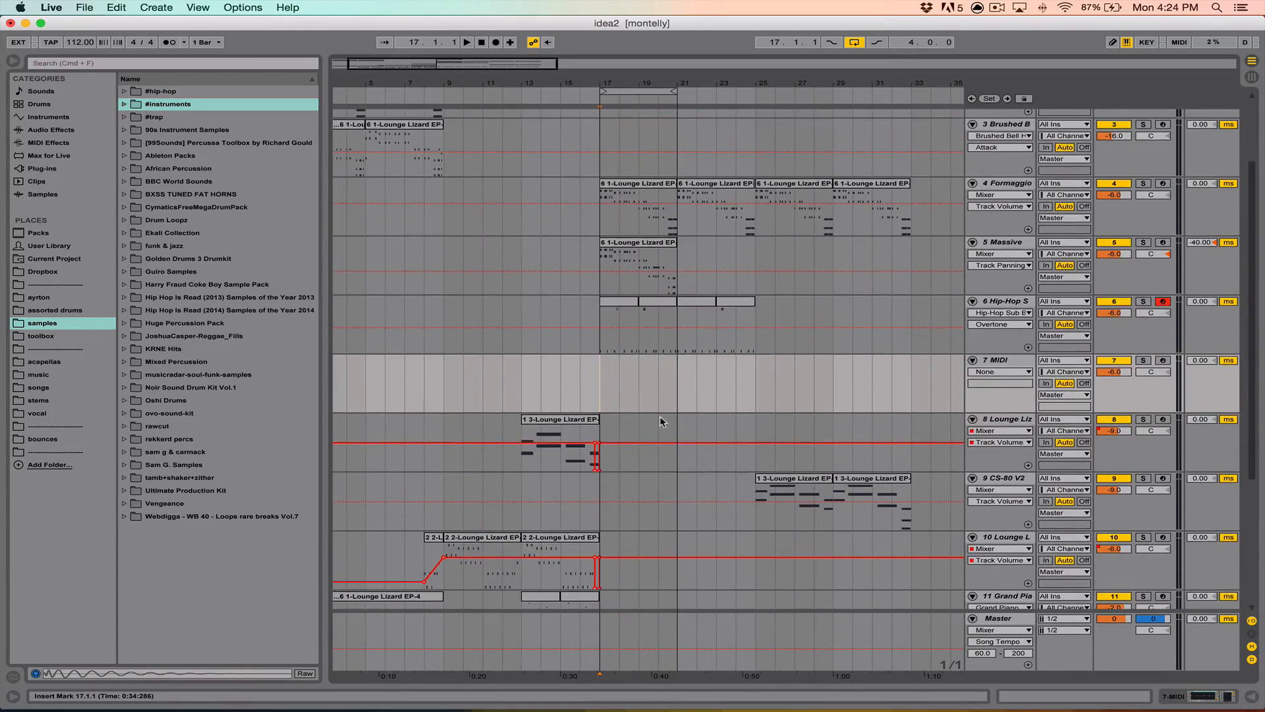
pyautogui.click(1004, 363)
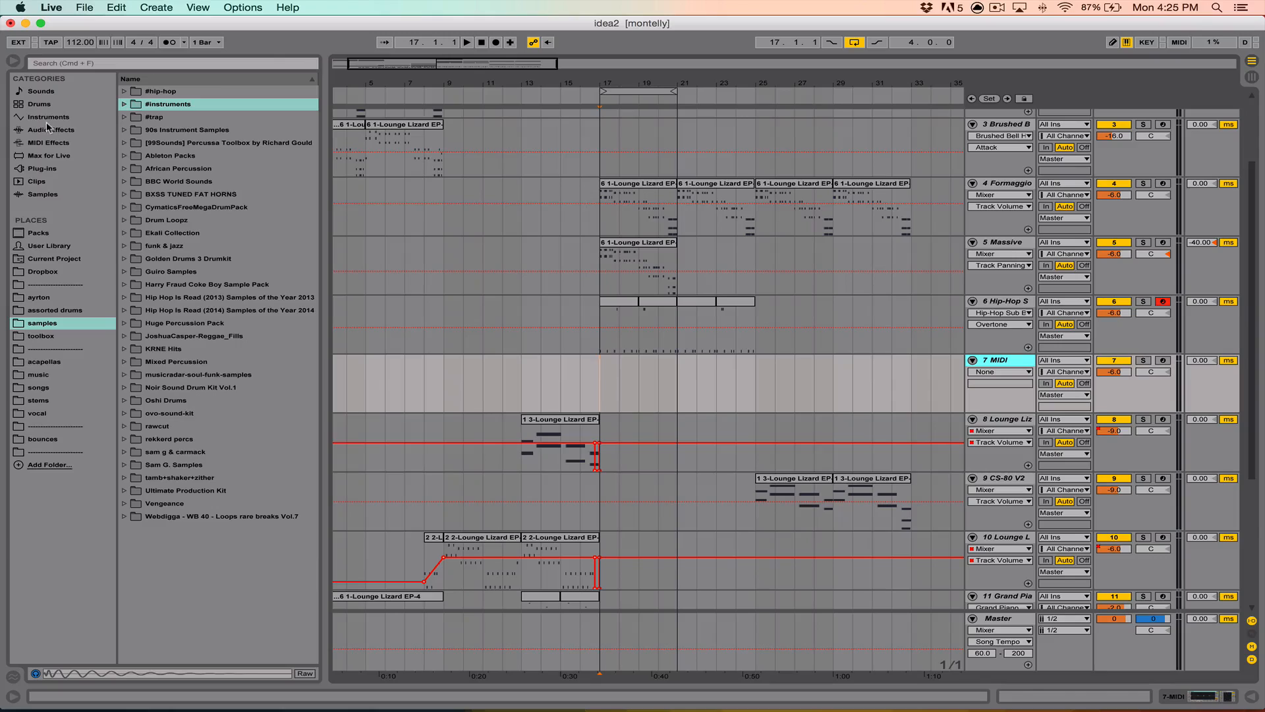
pyautogui.click(597, 376)
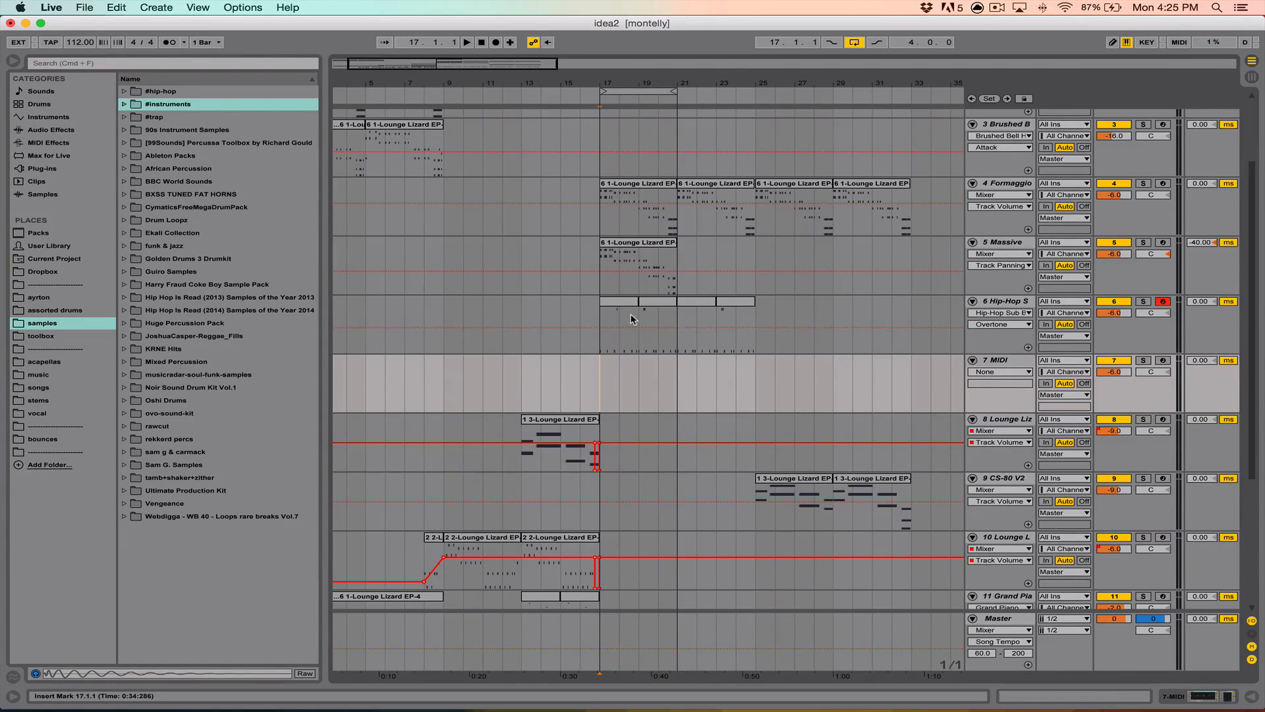
pyautogui.click(995, 361)
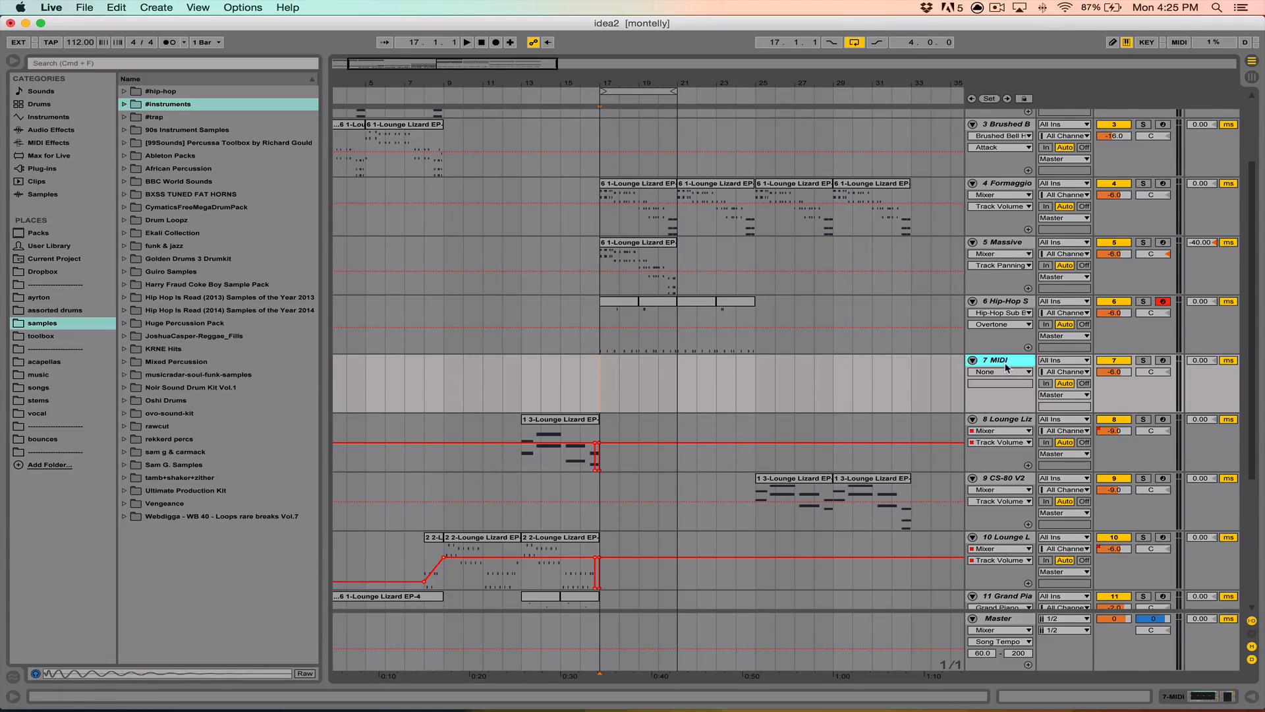
pyautogui.scroll(1, 766, 341)
pyautogui.scroll(6, 766, 339)
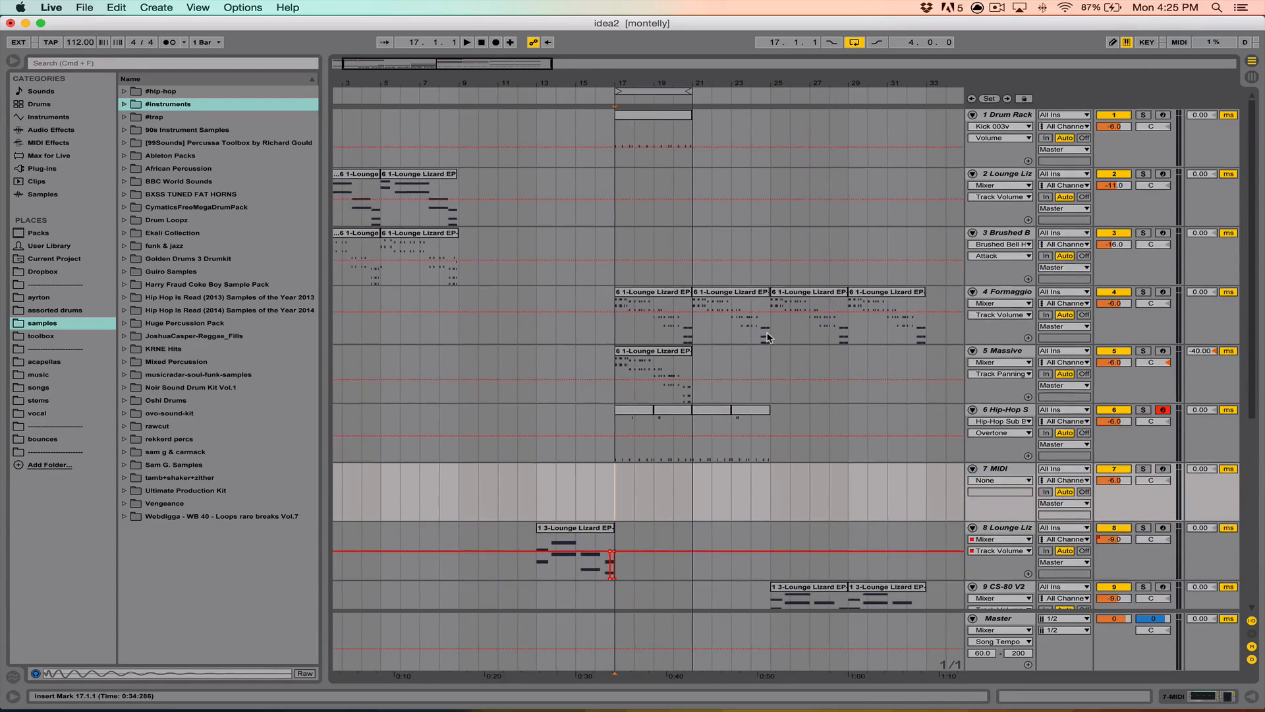
pyautogui.hscroll(-1, 767, 339)
pyautogui.hscroll(2, 768, 338)
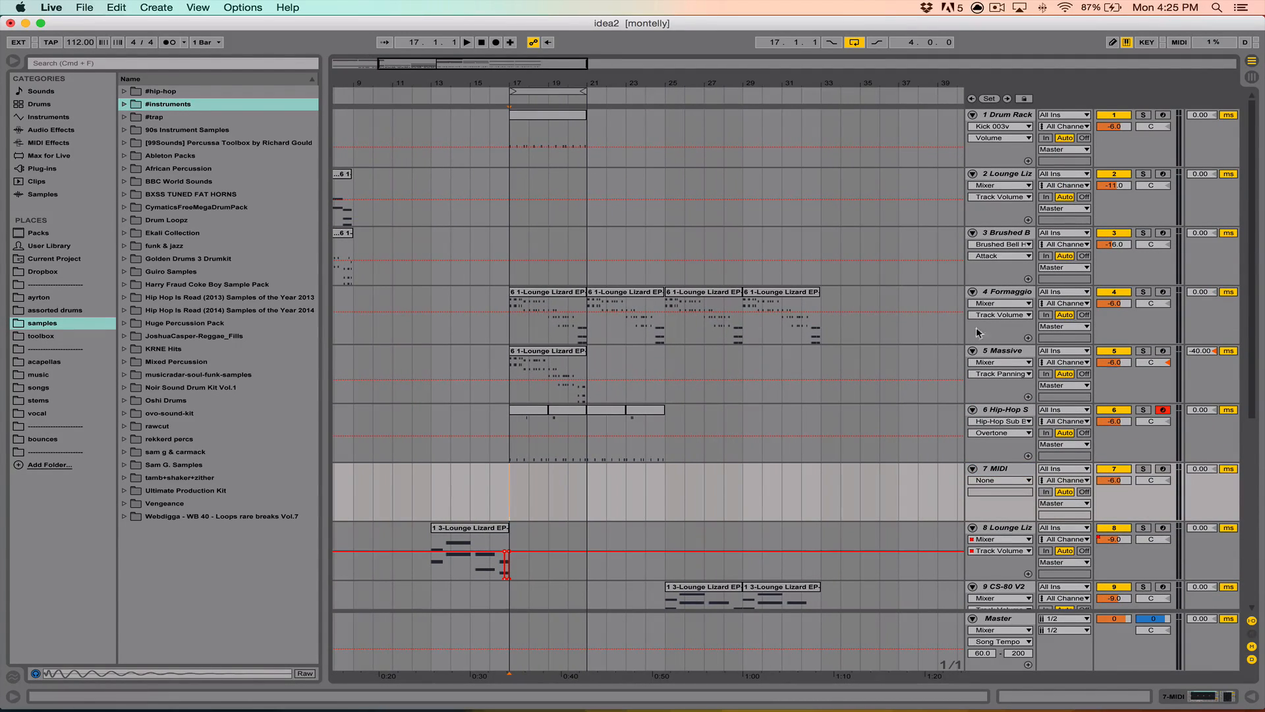
# Solo the Formaggio Plucko track and audition it from bar 17
pyautogui.click(996, 294)
pyautogui.scroll(-20, 769, 350)
pyautogui.hscroll(1, 769, 350)
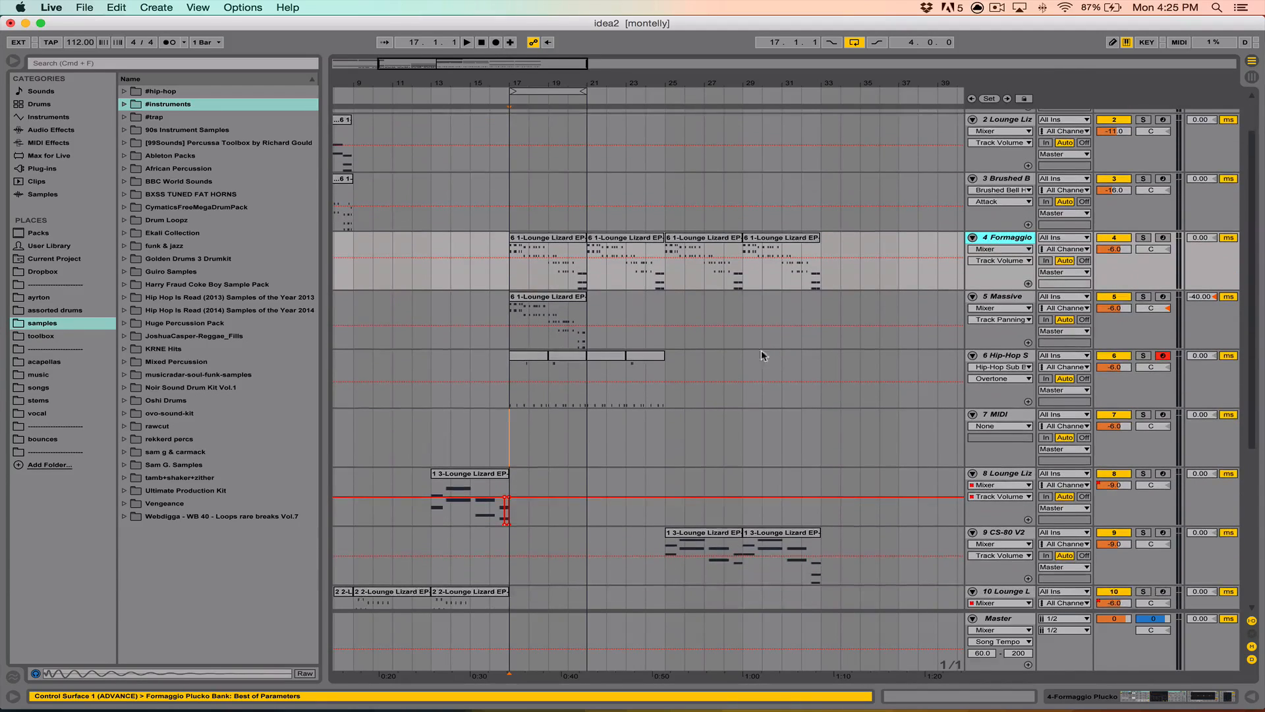
pyautogui.scroll(10, 637, 331)
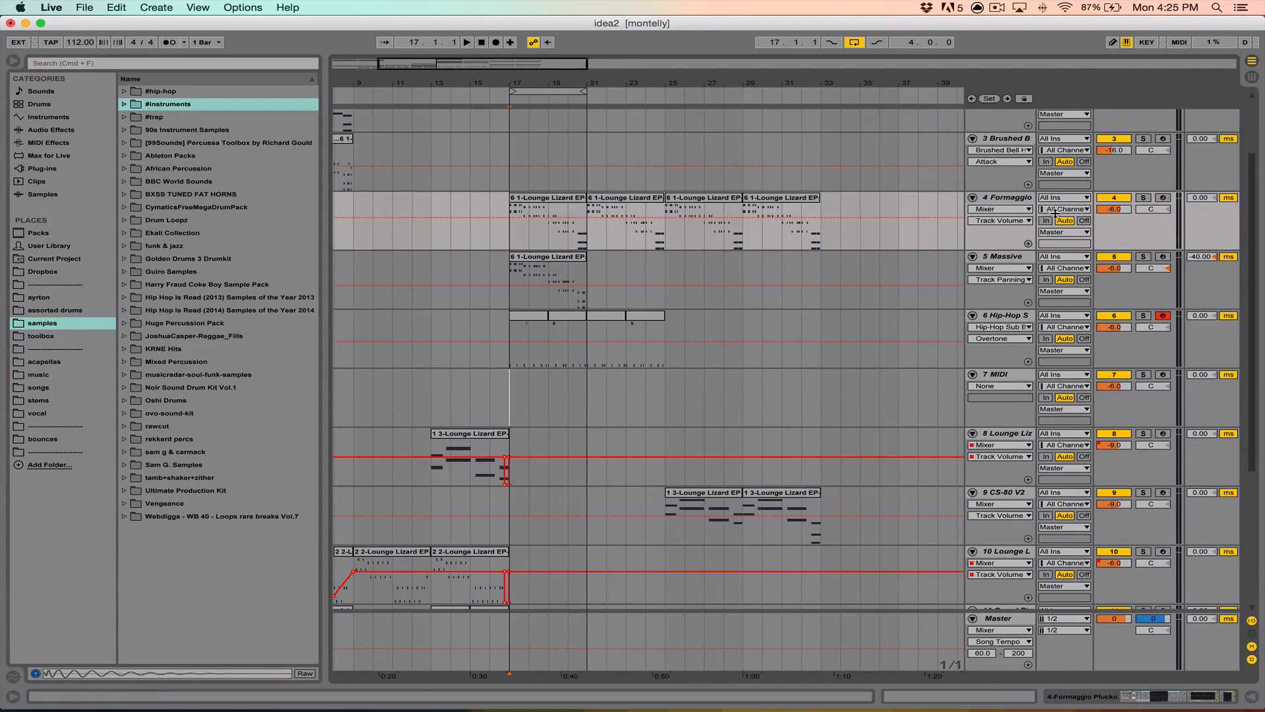
pyautogui.click(1143, 198)
pyautogui.press('space')
pyautogui.press('space')
# Show the Massive track's devices, solo only that track and audition it from bar 17
pyautogui.doubleClick(1004, 257)
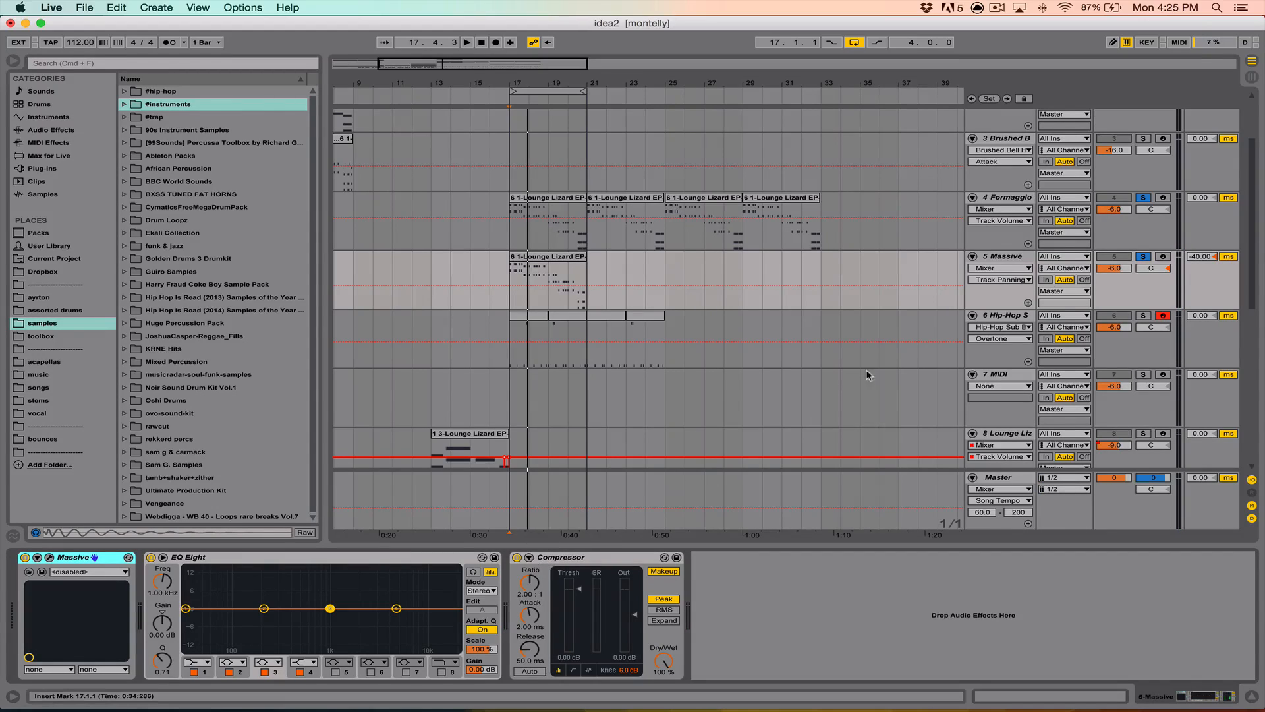
pyautogui.click(1142, 257)
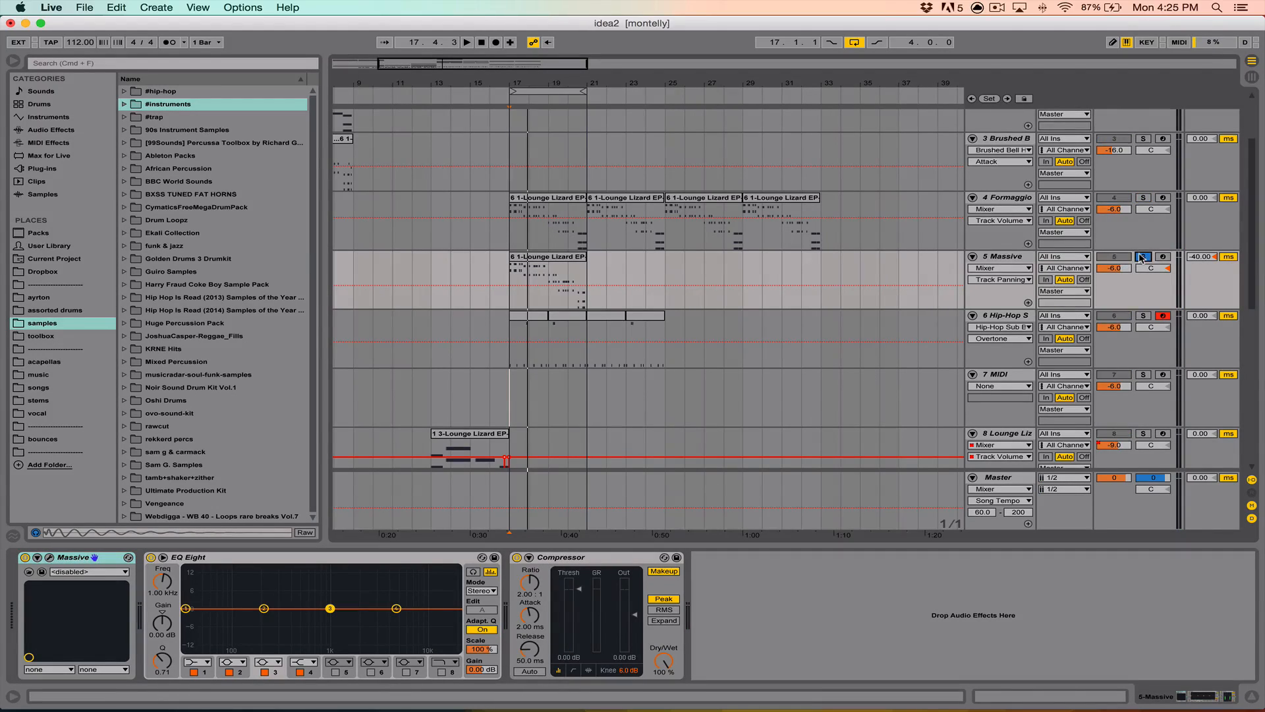
pyautogui.press('space')
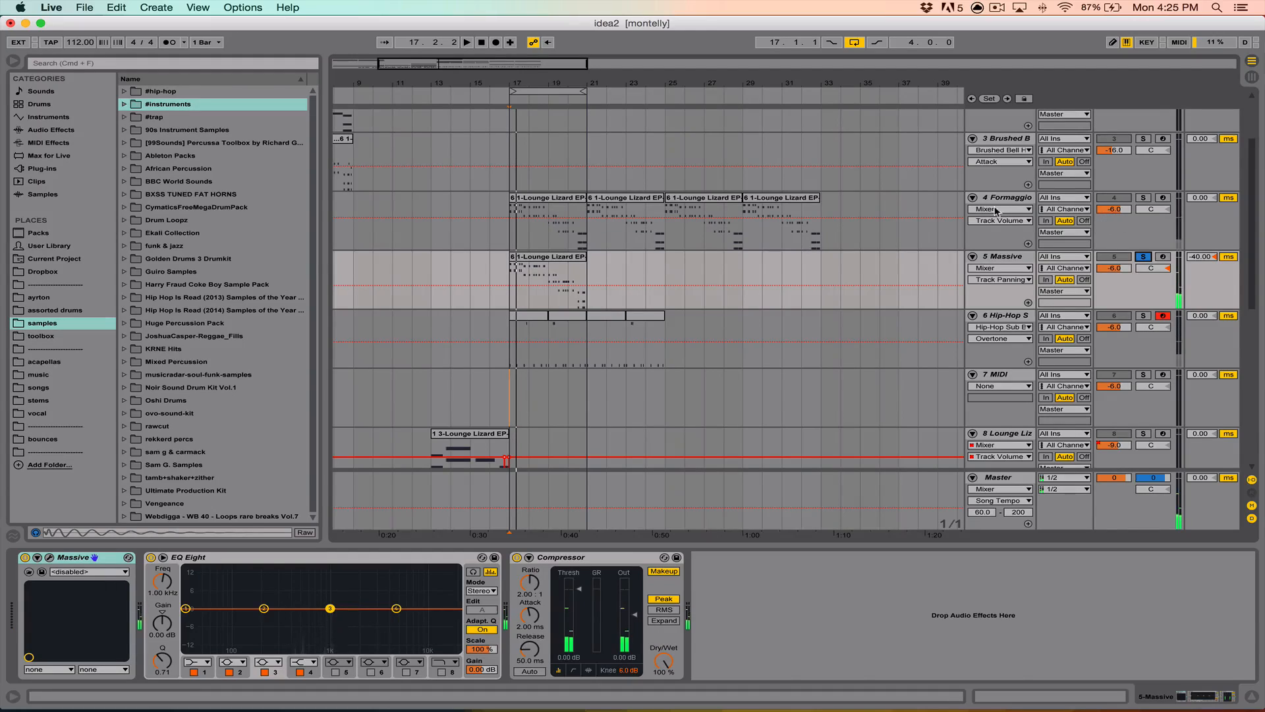
pyautogui.click(1003, 199)
pyautogui.click(1025, 261)
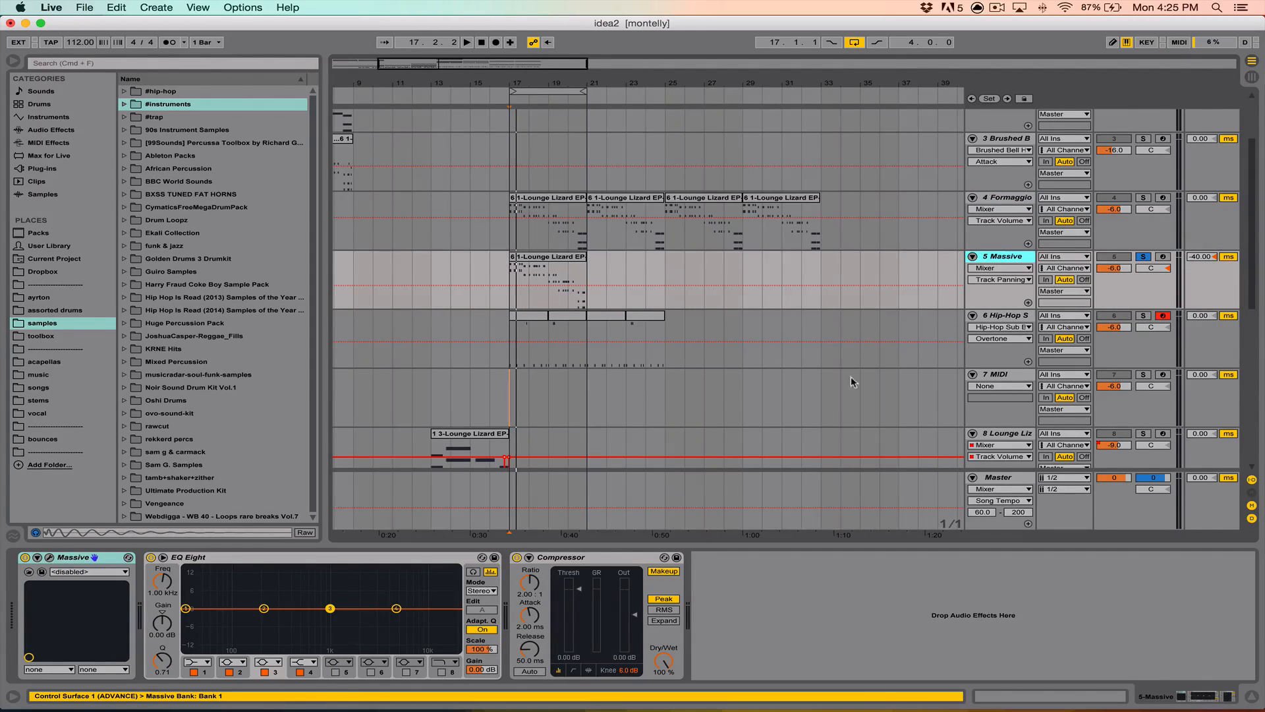
# Enable sidechaining on the Massive track's Compressor and set its audio source to 4-Formaggio Plucko
pyautogui.click(529, 557)
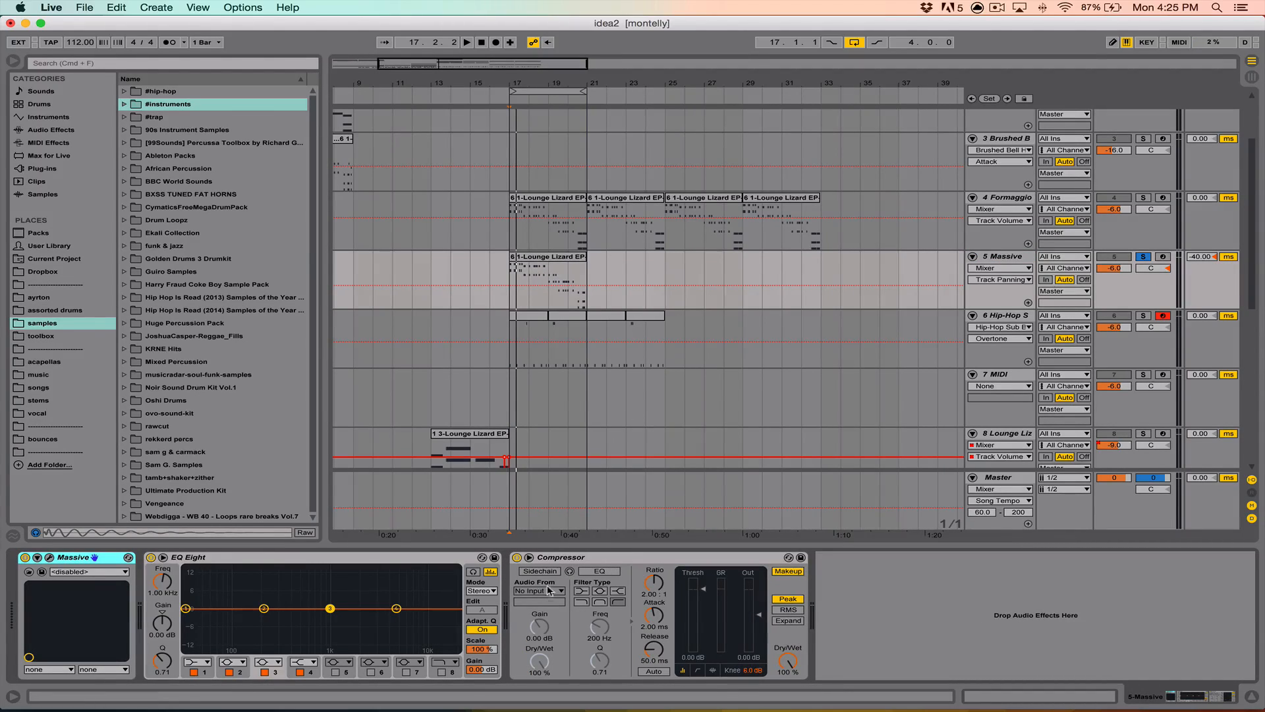
pyautogui.click(540, 571)
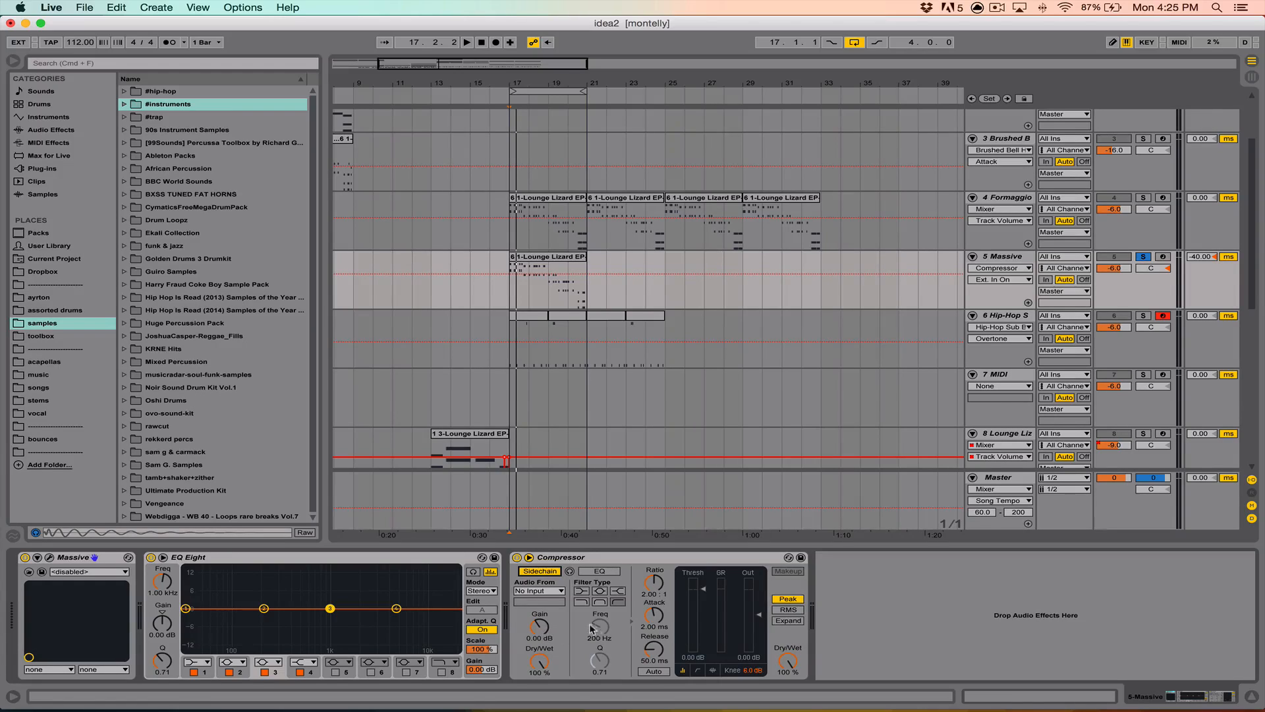
pyautogui.click(547, 590)
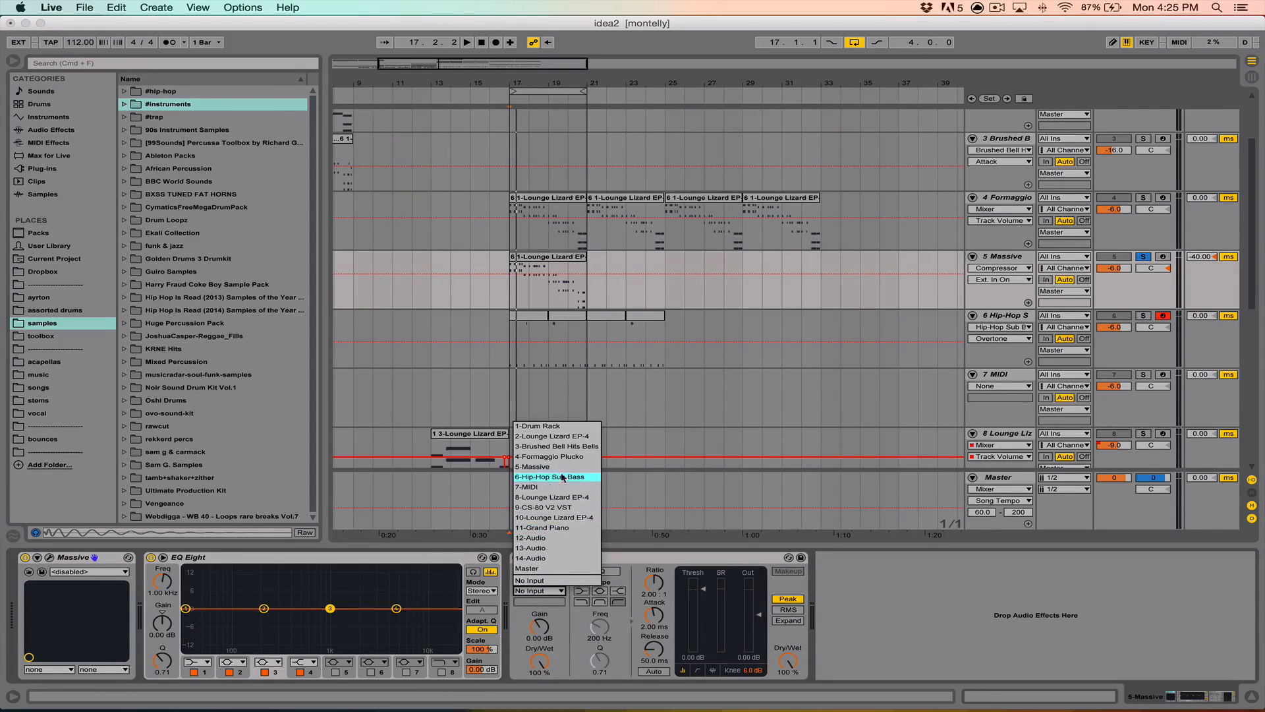
pyautogui.click(583, 457)
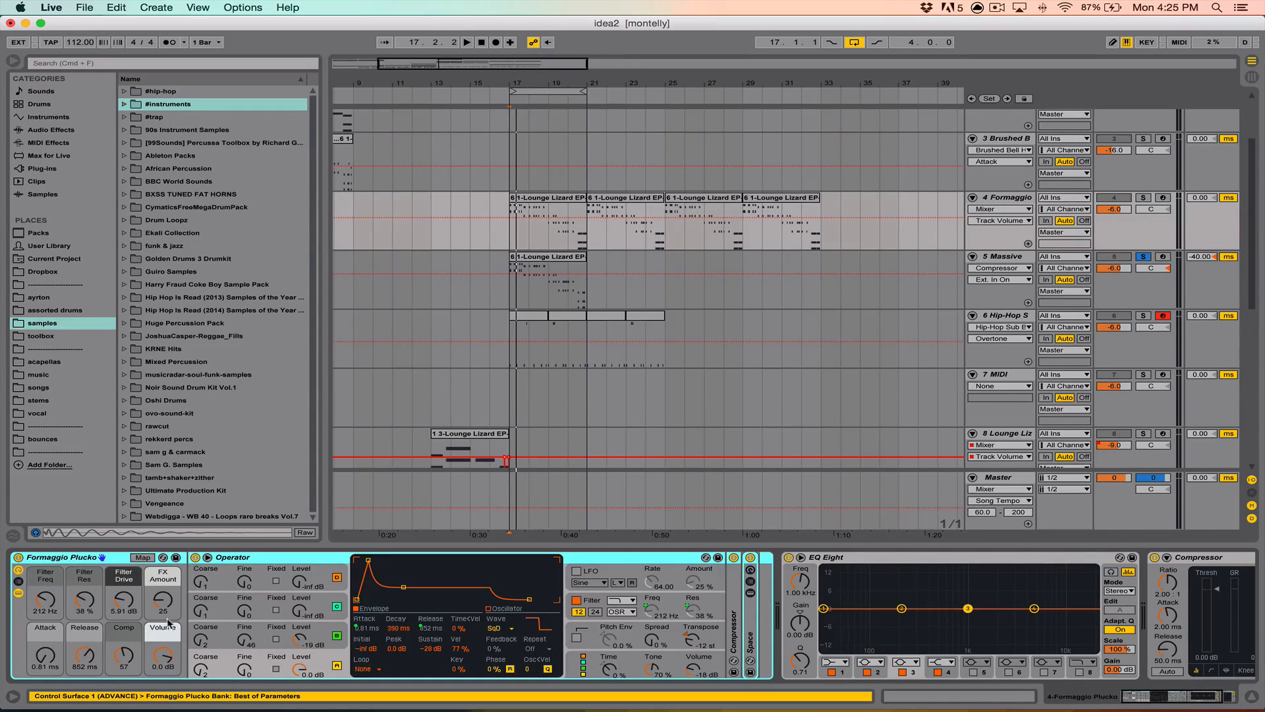
# Check the Formaggio Plucko device chain, then solo that track alongside Massive and audition both
pyautogui.click(1162, 197)
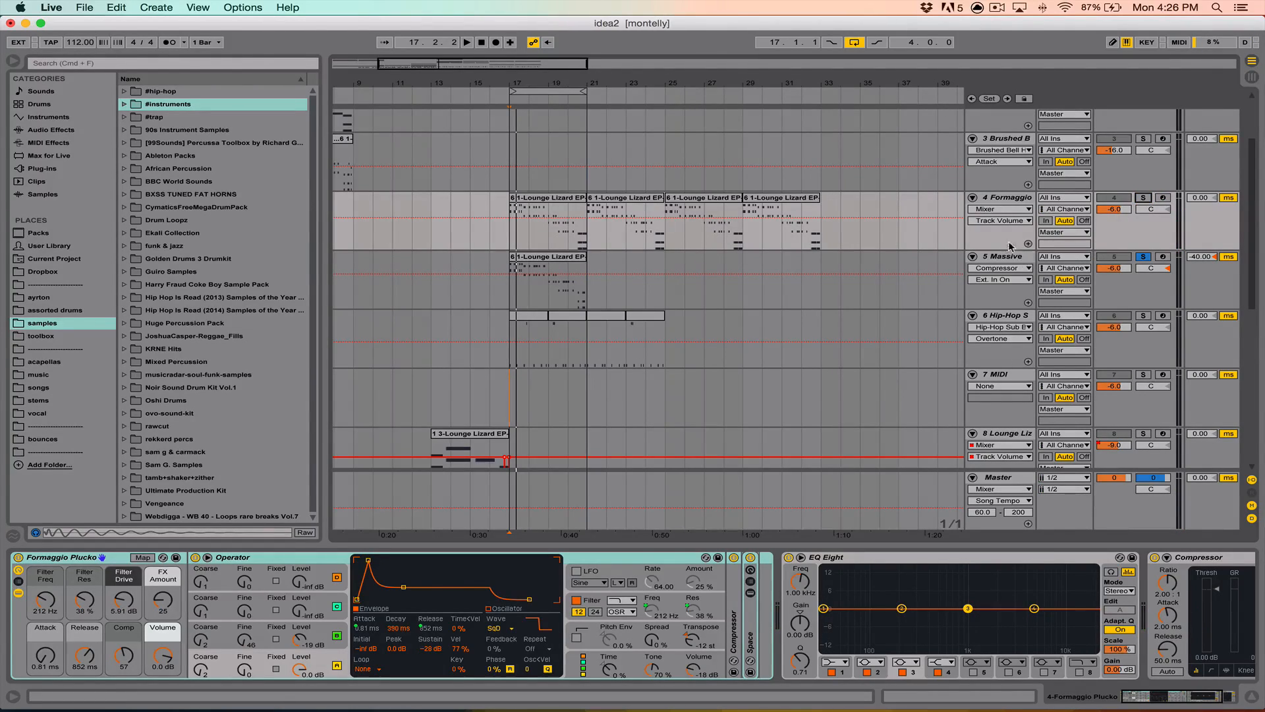
pyautogui.hscroll(4, 967, 556)
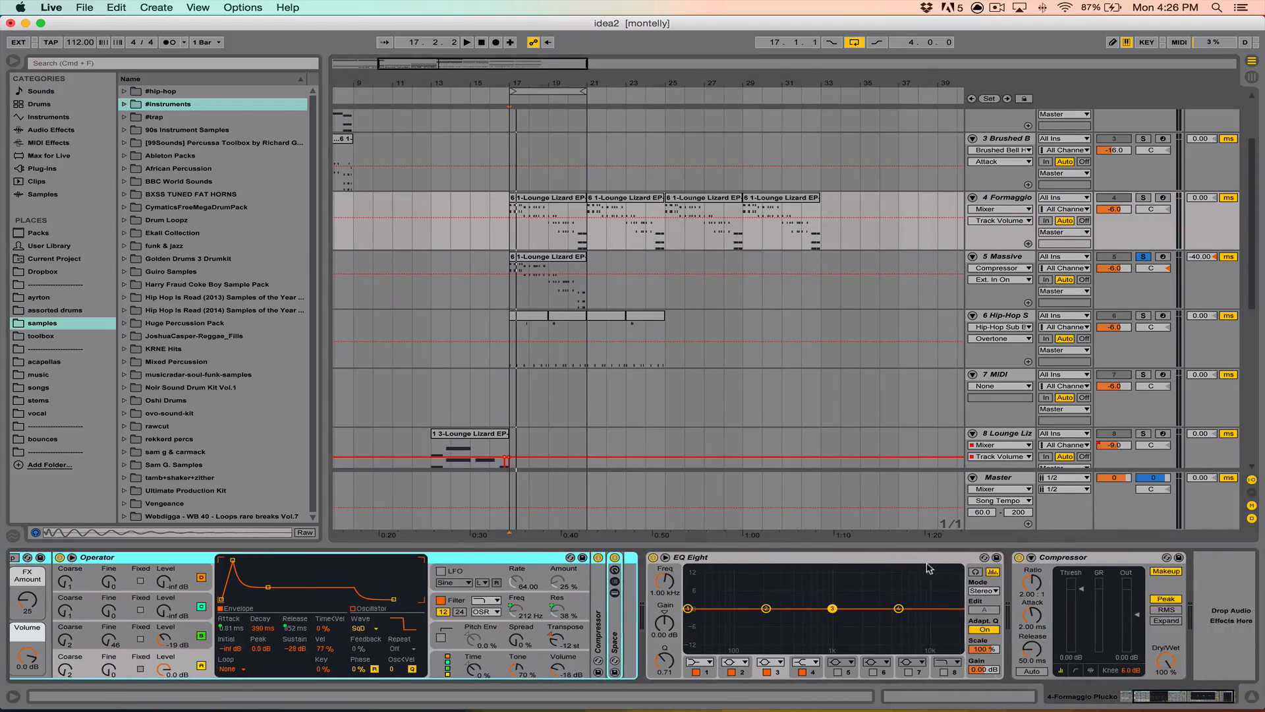
pyautogui.click(1008, 260)
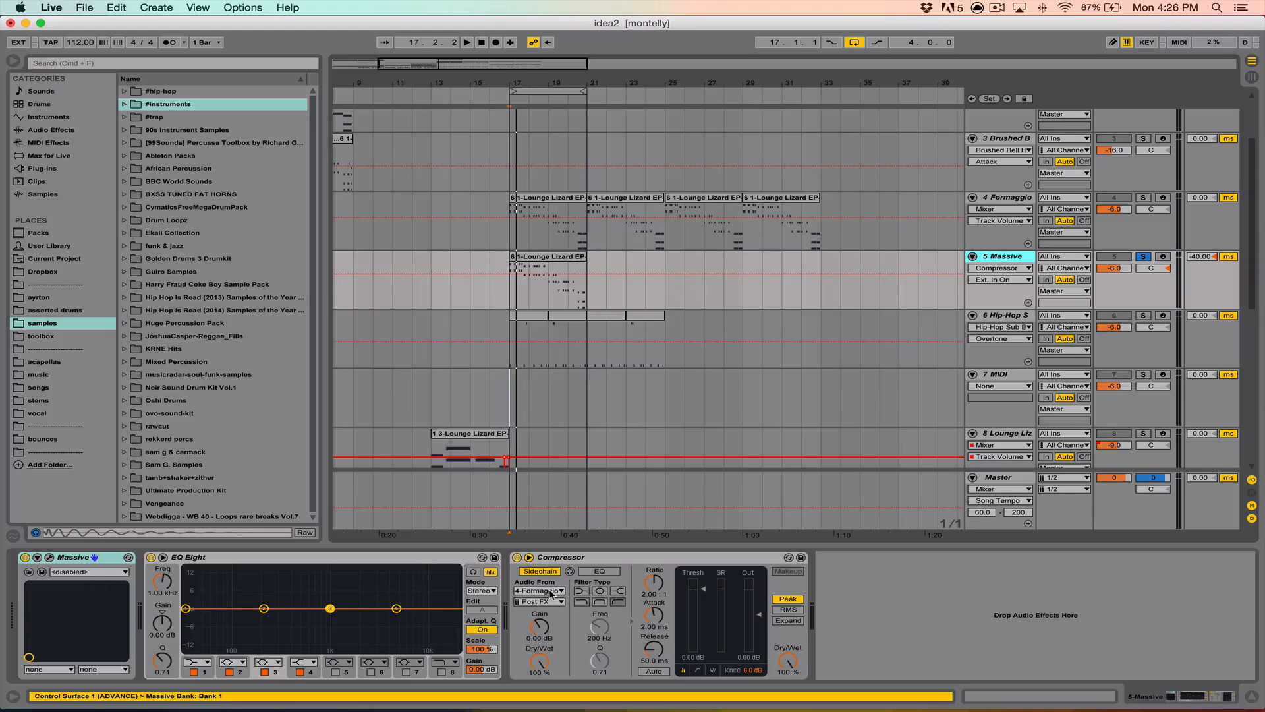
pyautogui.press('space')
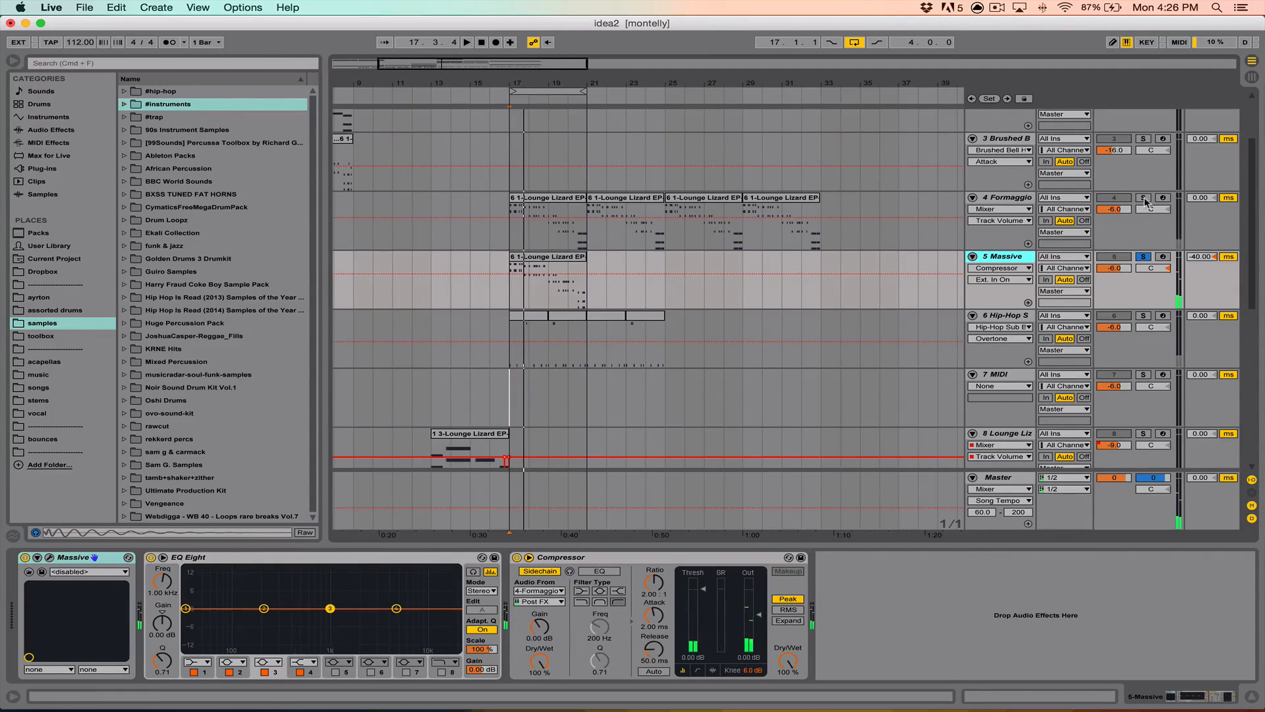
pyautogui.click(1143, 198)
pyautogui.press('space')
pyautogui.press('space')
# Lower the Massive Compressor's threshold to -inf dB and shorten its release to 8.81 ms while auditioning from bar 17
pyautogui.moveTo(703, 590); pyautogui.dragTo(703, 651)
pyautogui.click(503, 272)
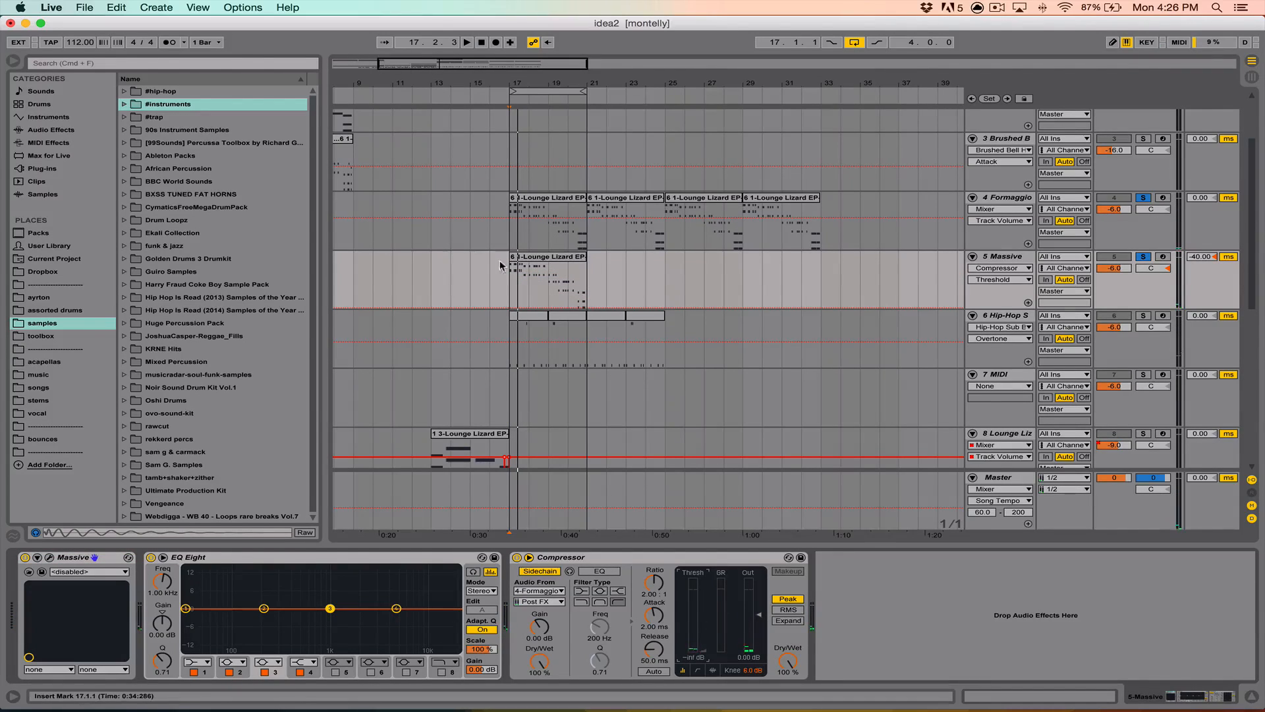
pyautogui.click(500, 241)
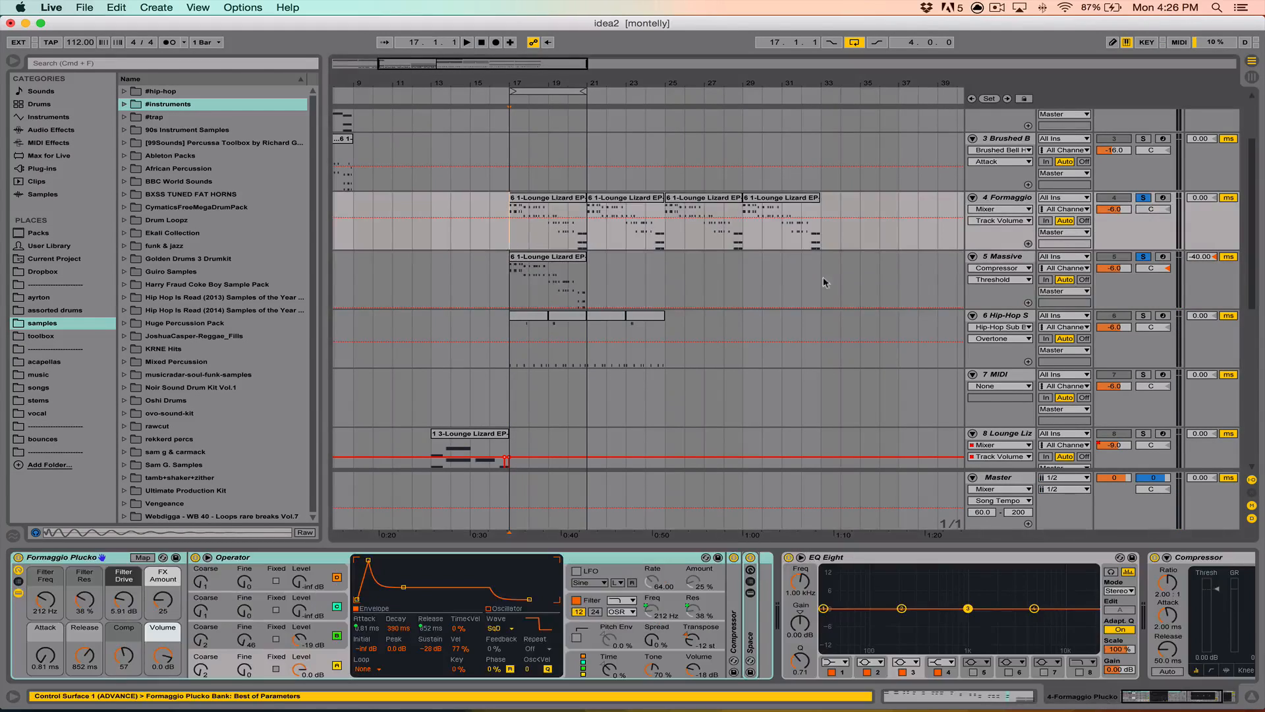
pyautogui.click(1016, 256)
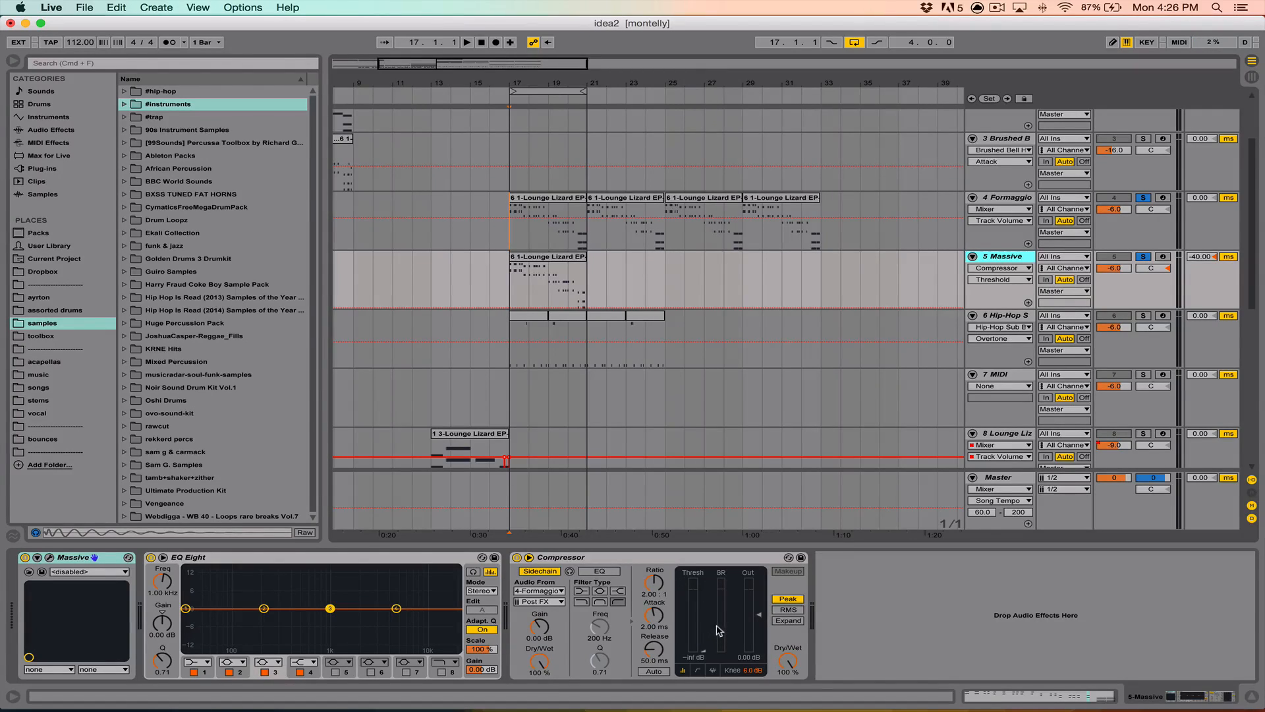
pyautogui.press('space')
pyautogui.press('space')
pyautogui.moveTo(656, 646); pyautogui.dragTo(657, 665)
pyautogui.press('space')
# Shorten the Formaggio Plucko rack's Release to 71.9 ms and set its Volume to 1.591 dB while auditioning
pyautogui.click(1020, 211)
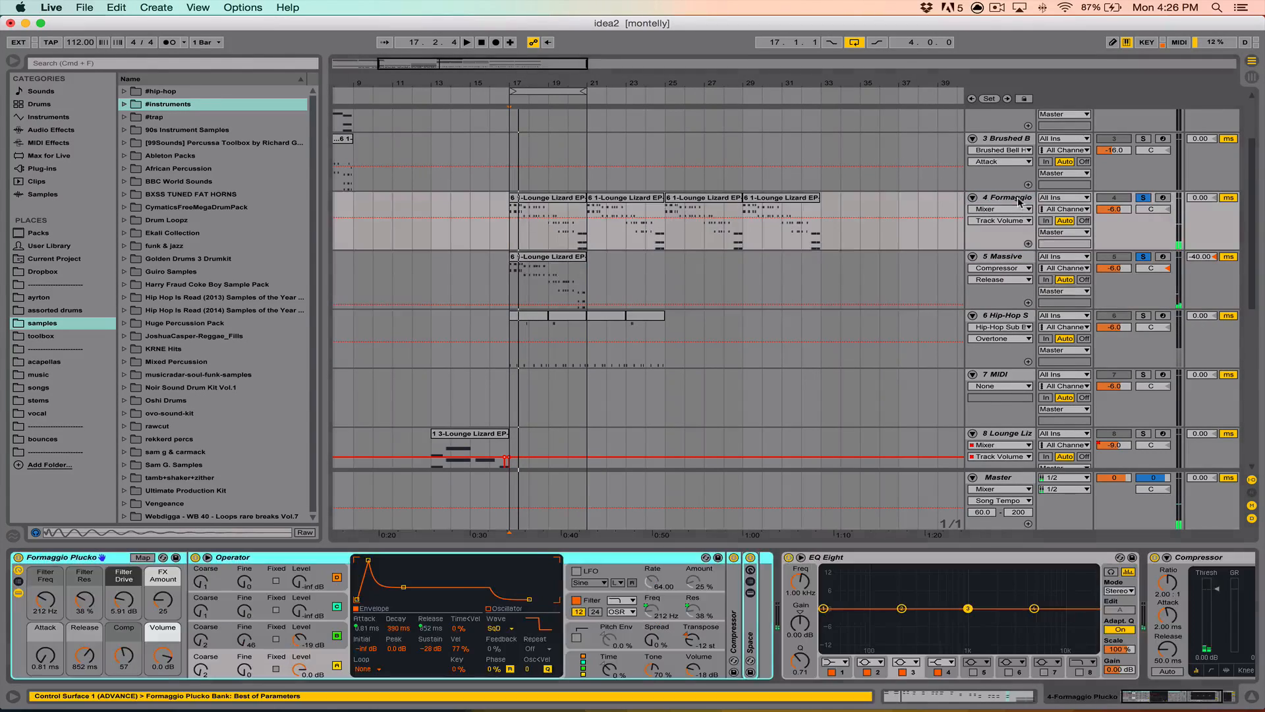
pyautogui.press('space')
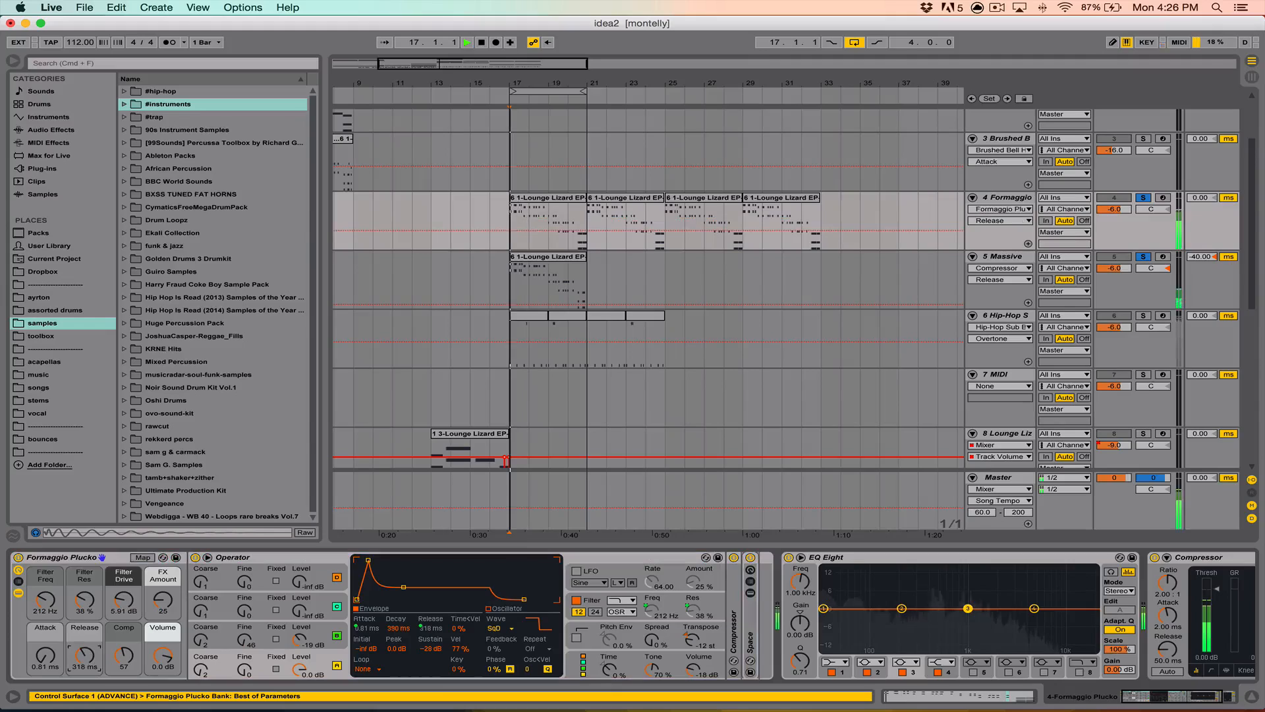
pyautogui.moveTo(93, 661); pyautogui.dragTo(92, 686)
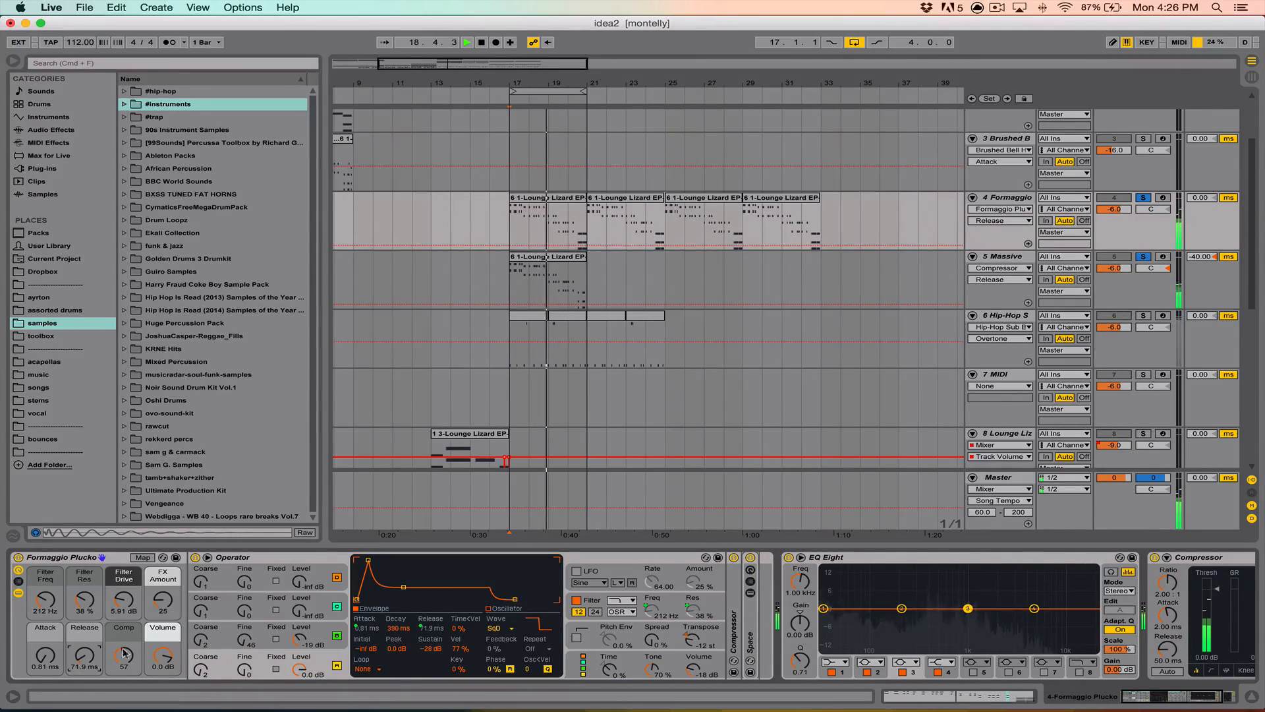
pyautogui.press('space')
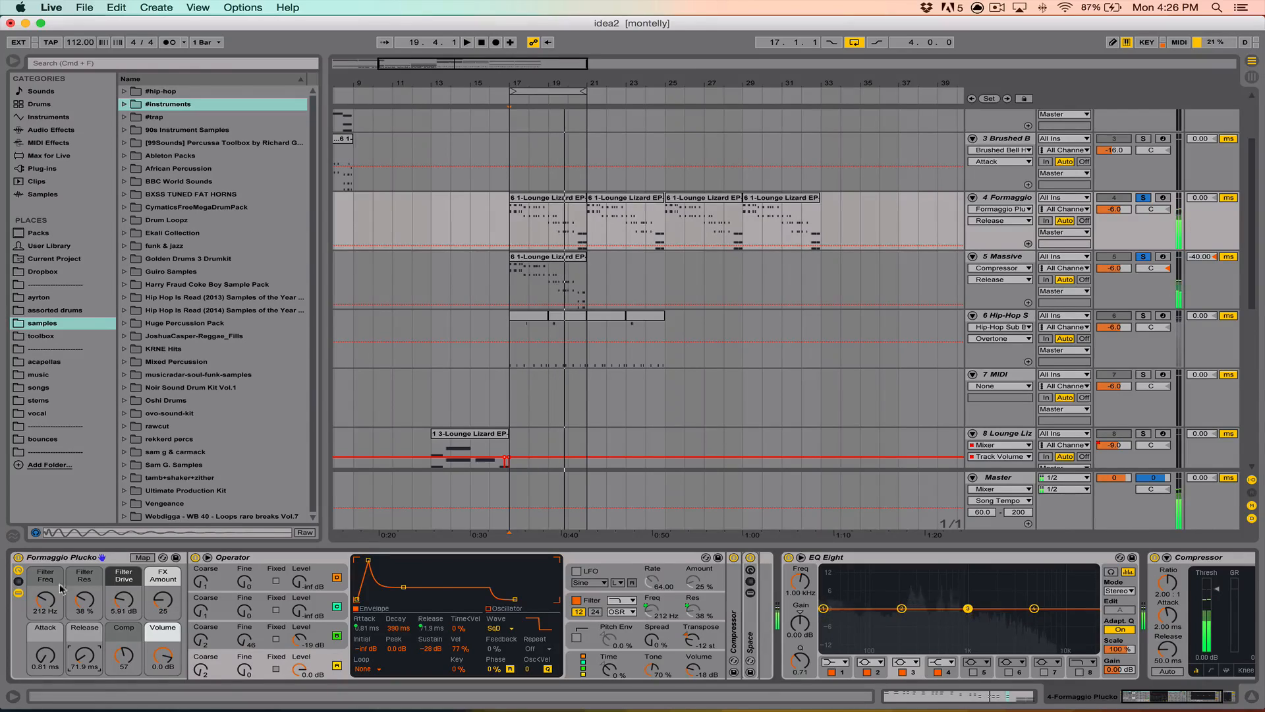
pyautogui.moveTo(170, 665); pyautogui.dragTo(193, 657)
pyautogui.press('space')
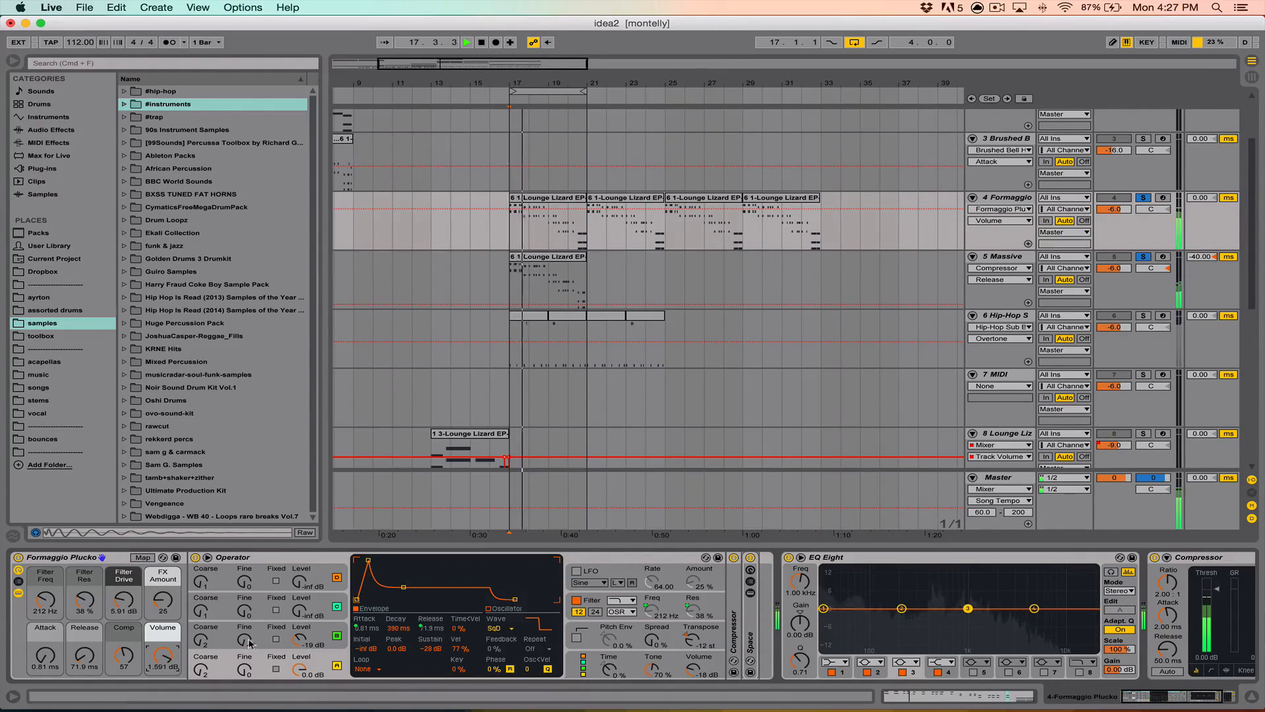
pyautogui.press('space')
# Set the Massive Compressor's attack to 0.07 ms and its threshold to -29.0 dB while auditioning the ducking
pyautogui.click(983, 268)
pyautogui.click(994, 257)
pyautogui.press('space')
pyautogui.moveTo(653, 615); pyautogui.dragTo(703, 647)
pyautogui.press('space')
pyautogui.press('space')
pyautogui.press('space')
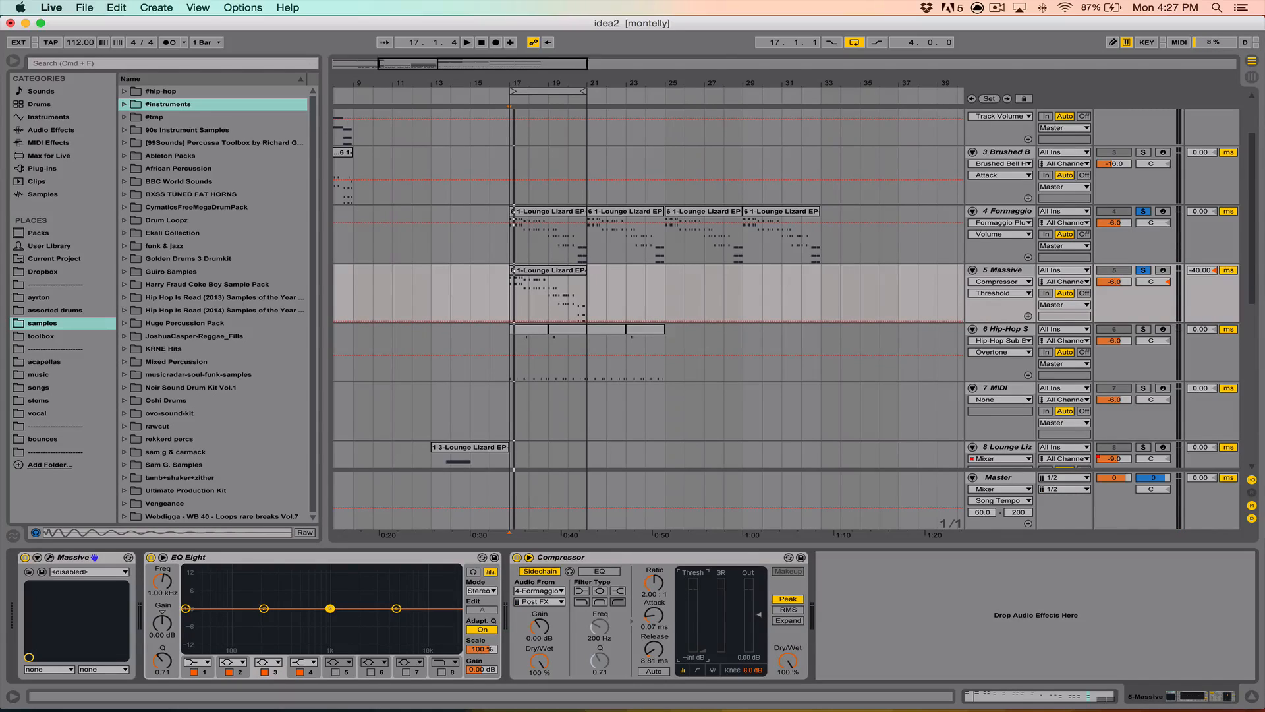
pyautogui.moveTo(703, 650); pyautogui.dragTo(703, 632)
pyautogui.press('space')
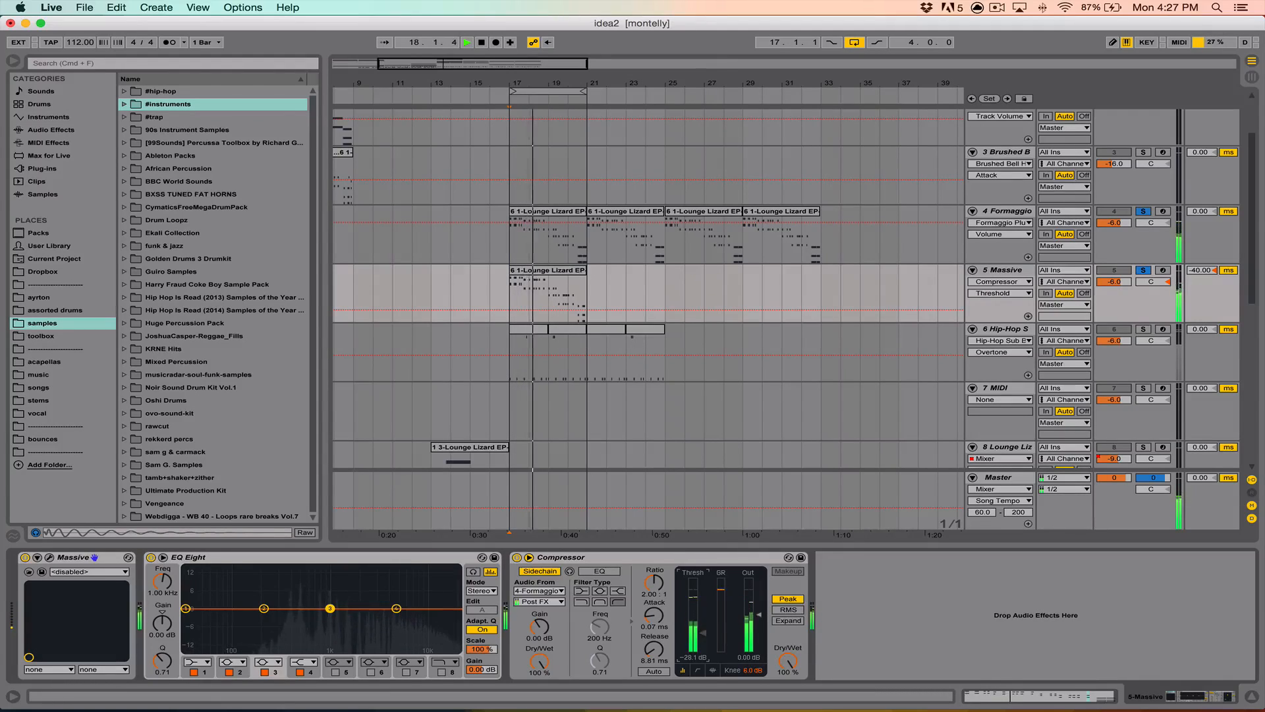
pyautogui.moveTo(704, 634); pyautogui.dragTo(703, 636)
pyautogui.press('space')
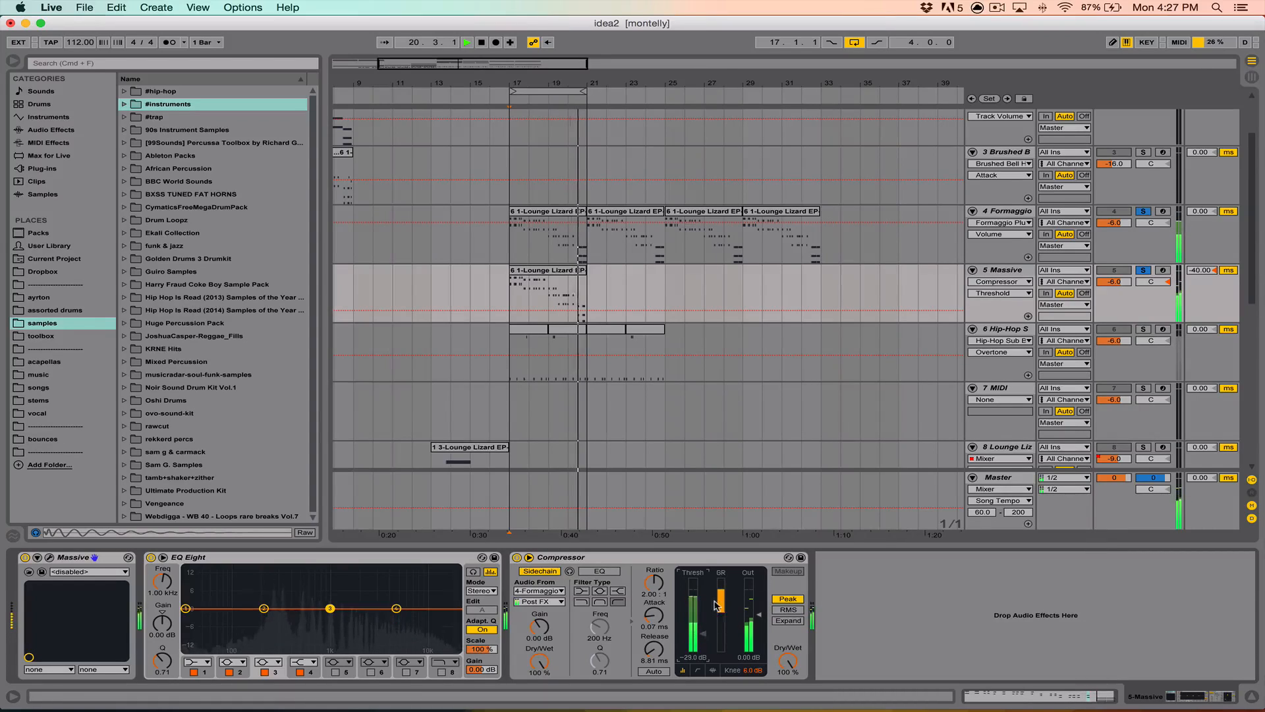
# Lengthen the Massive Compressor's attack to 0.35 ms and audition the result
pyautogui.press('space')
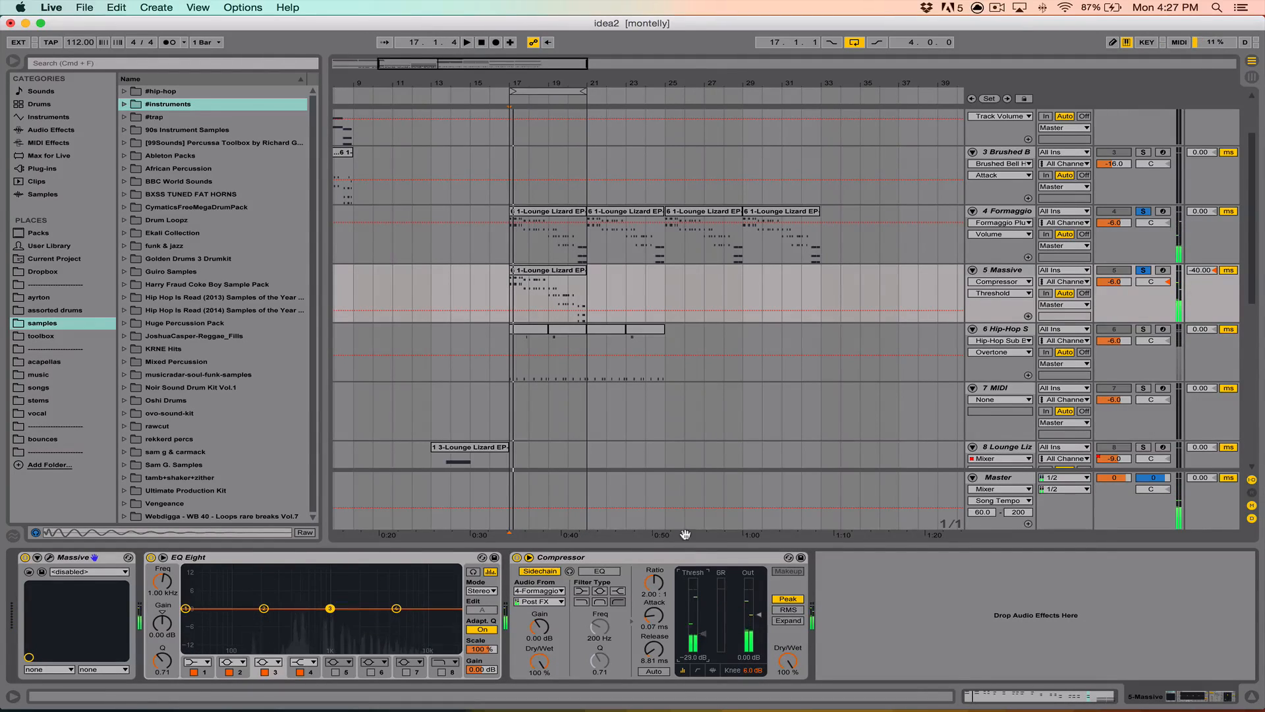
pyautogui.moveTo(659, 621); pyautogui.dragTo(659, 616)
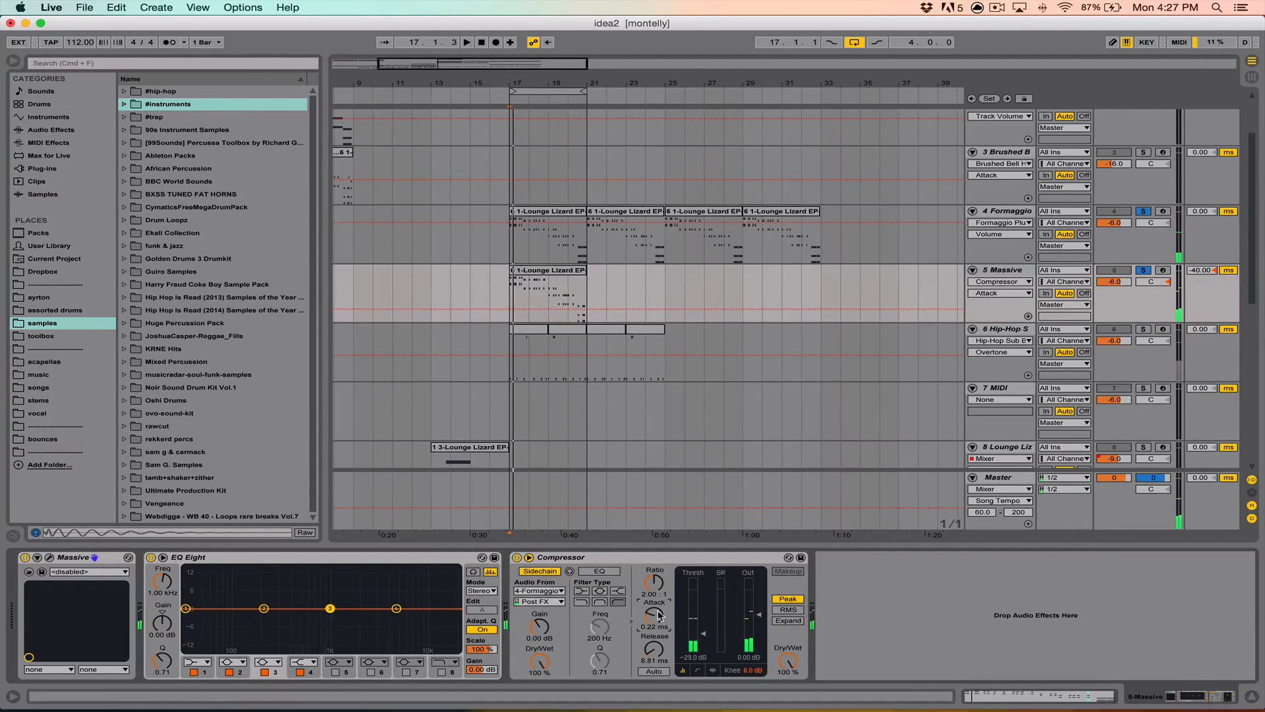
pyautogui.press('space')
pyautogui.moveTo(658, 616); pyautogui.dragTo(657, 614)
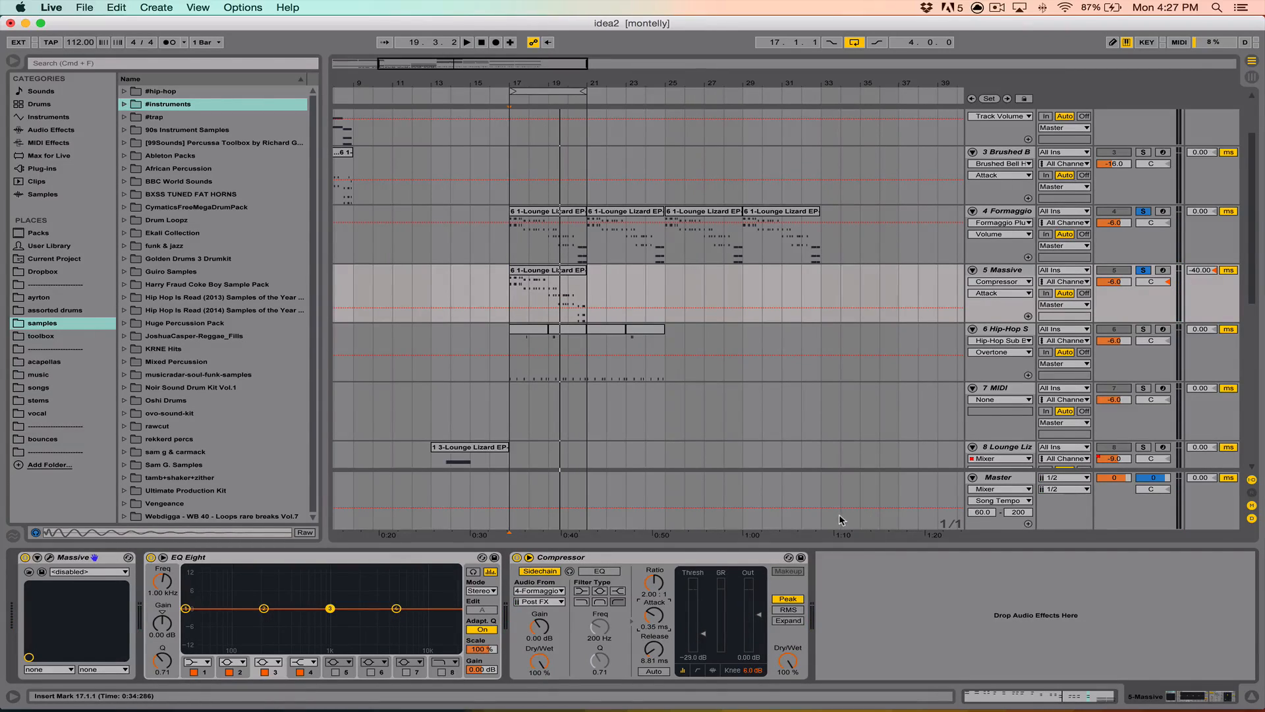
# Copy Massive's sidechained Compressor to the end of the Hip-Hop Sub Bass device chain, replacing the default Compressor there
pyautogui.click(1250, 696)
pyautogui.doubleClick(1008, 270)
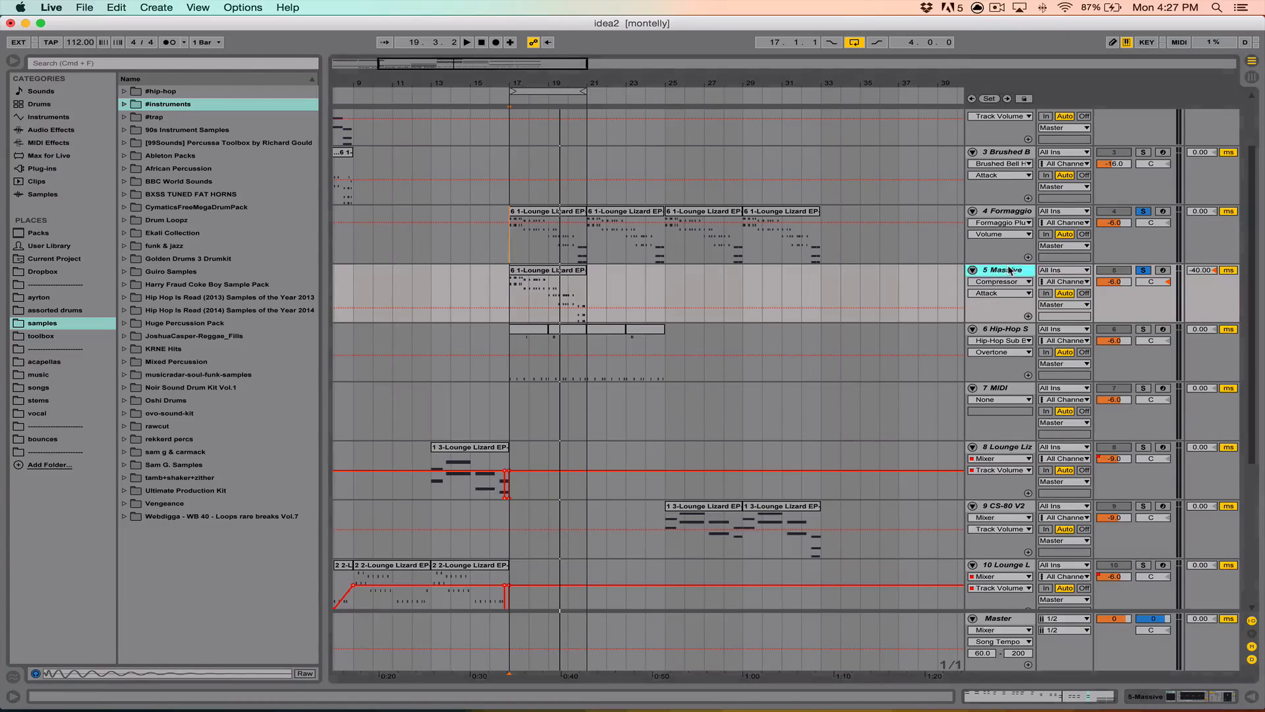
pyautogui.click(648, 557)
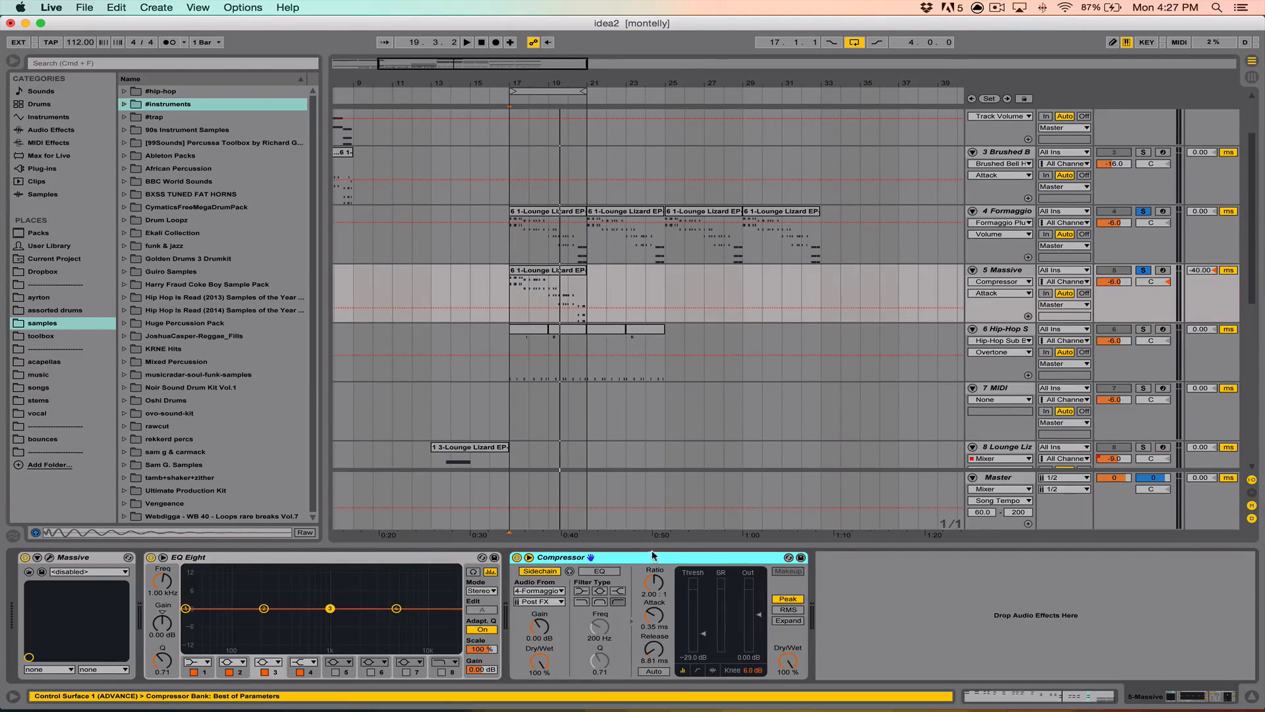
pyautogui.click(1250, 697)
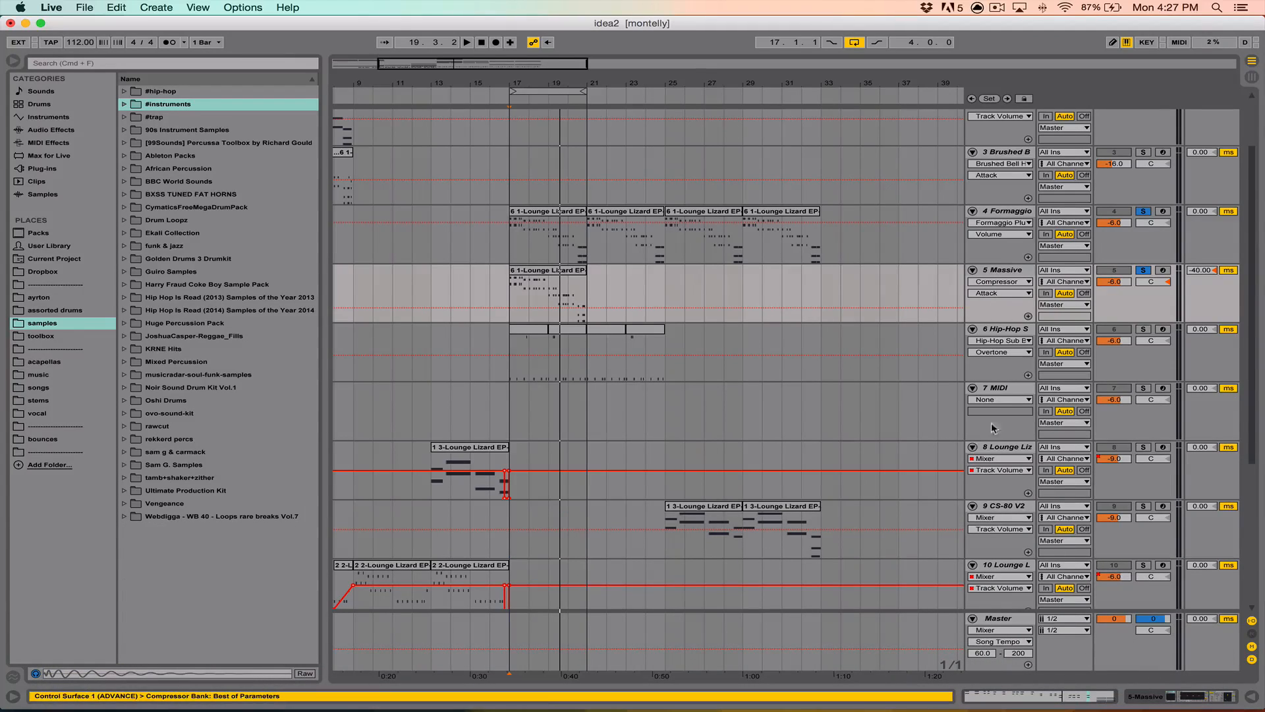
pyautogui.doubleClick(998, 328)
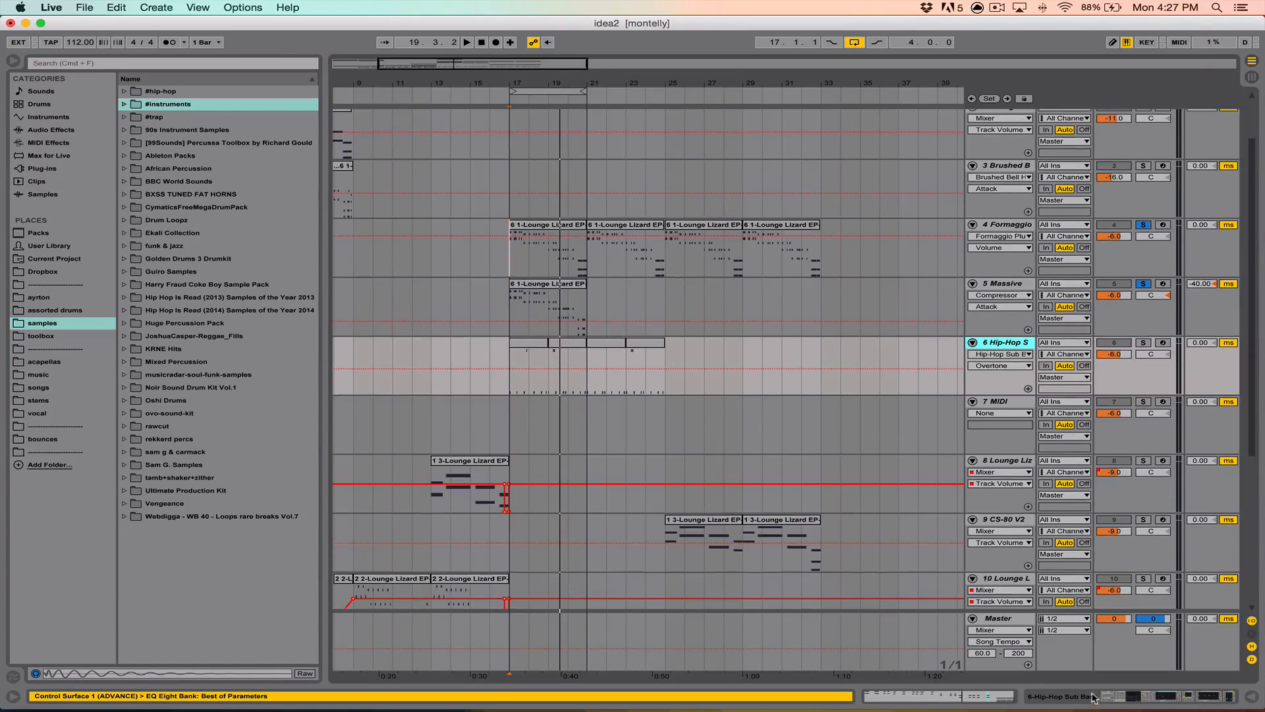
pyautogui.hscroll(5, 892, 612)
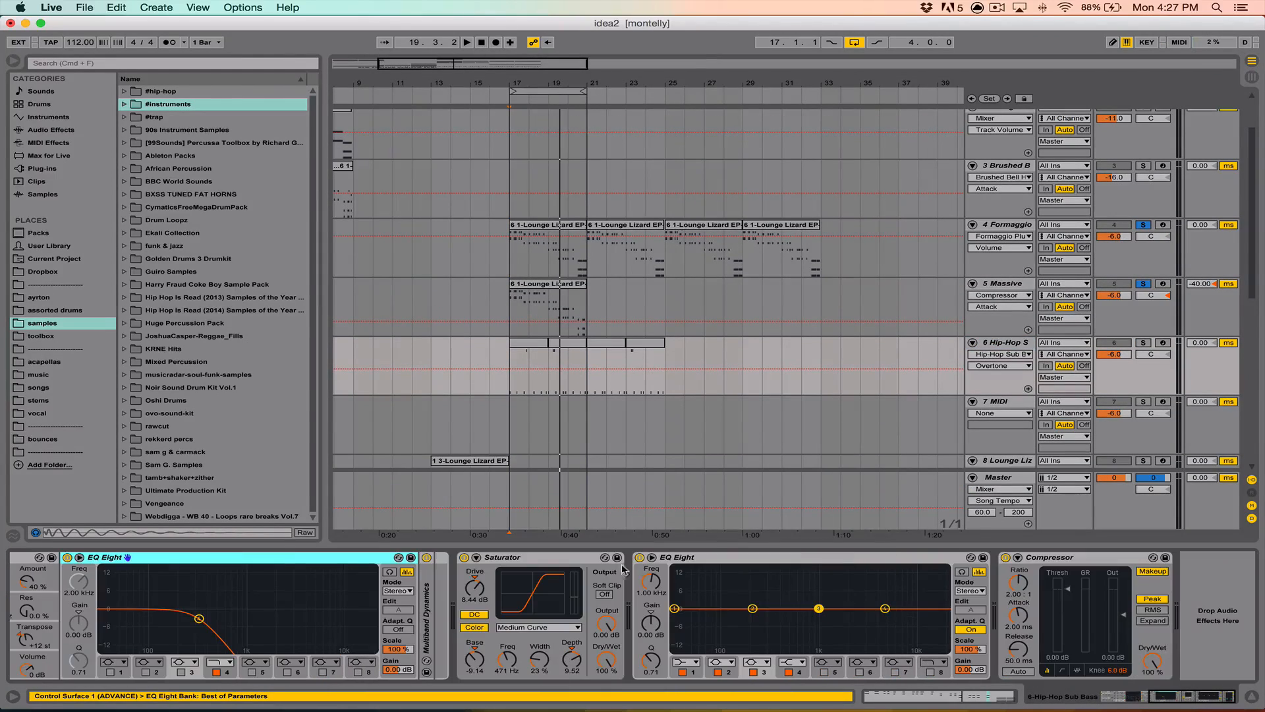
pyautogui.click(1140, 579)
pyautogui.press('super+v')
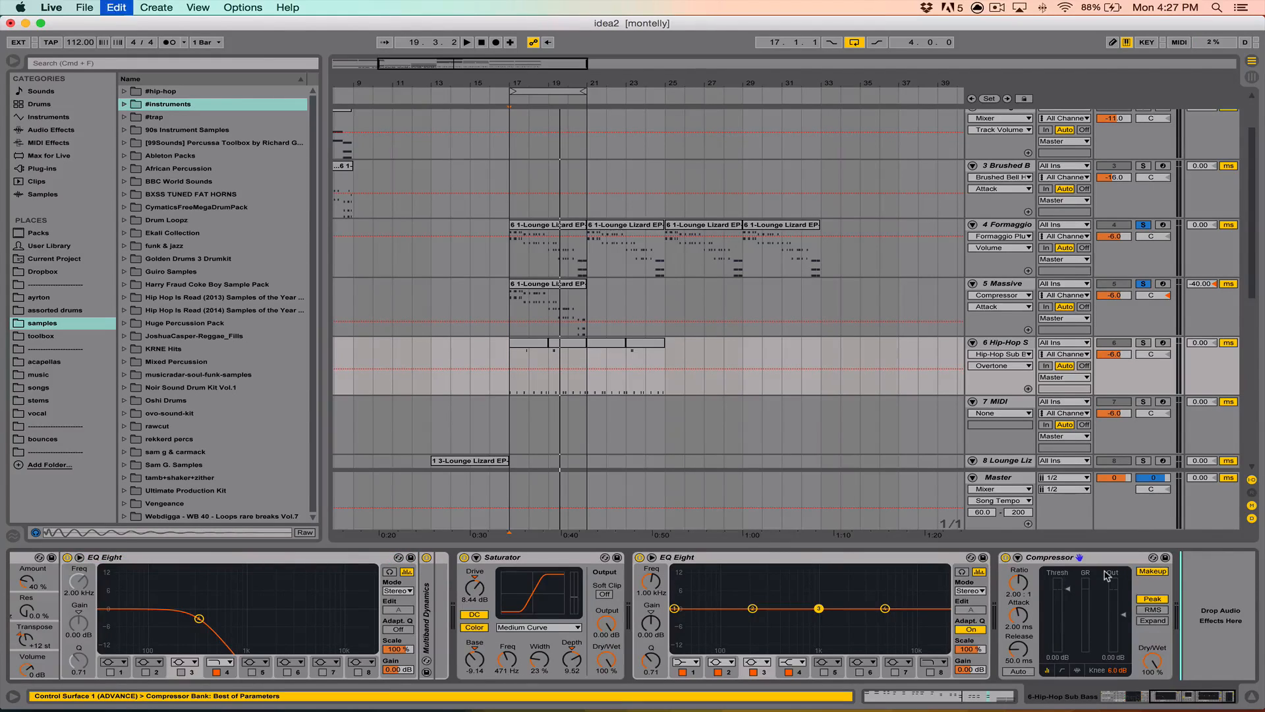
pyautogui.click(885, 559)
pyautogui.press('Delete')
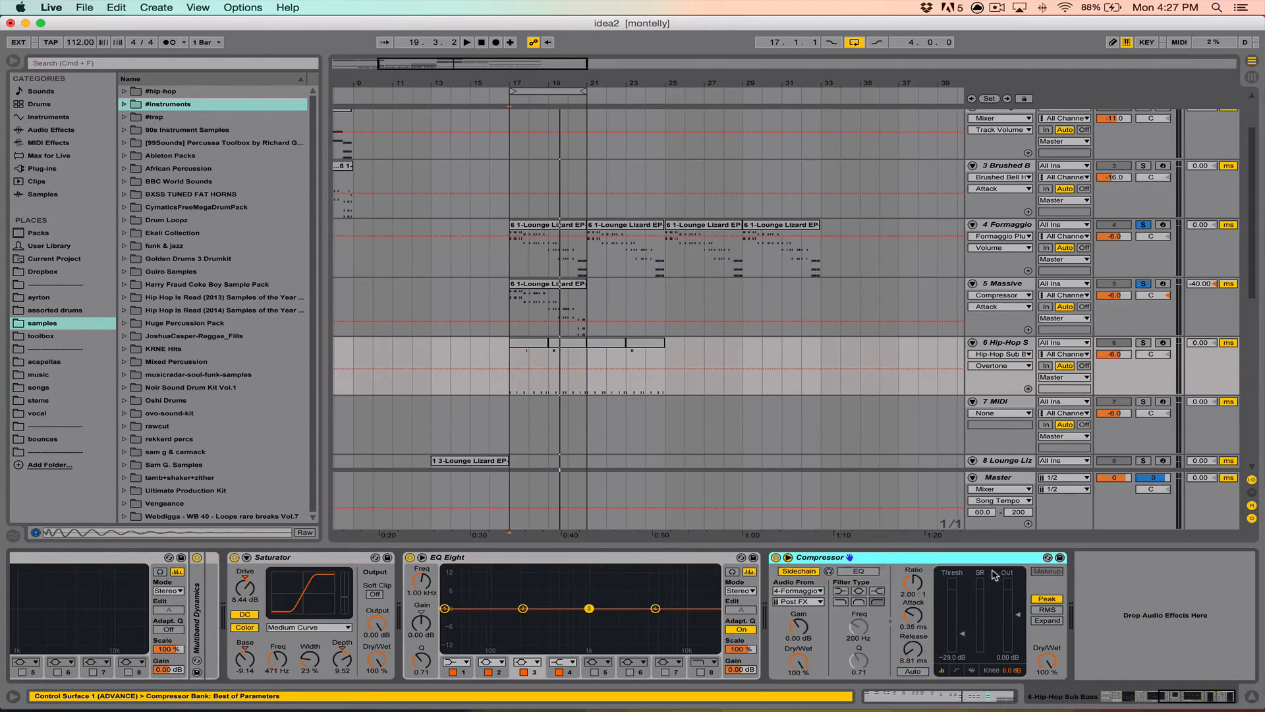
# Set the sub bass Compressor's sidechain source to 1-Drum Rack, tapped from Kick 003v Pre FX
pyautogui.click(800, 590)
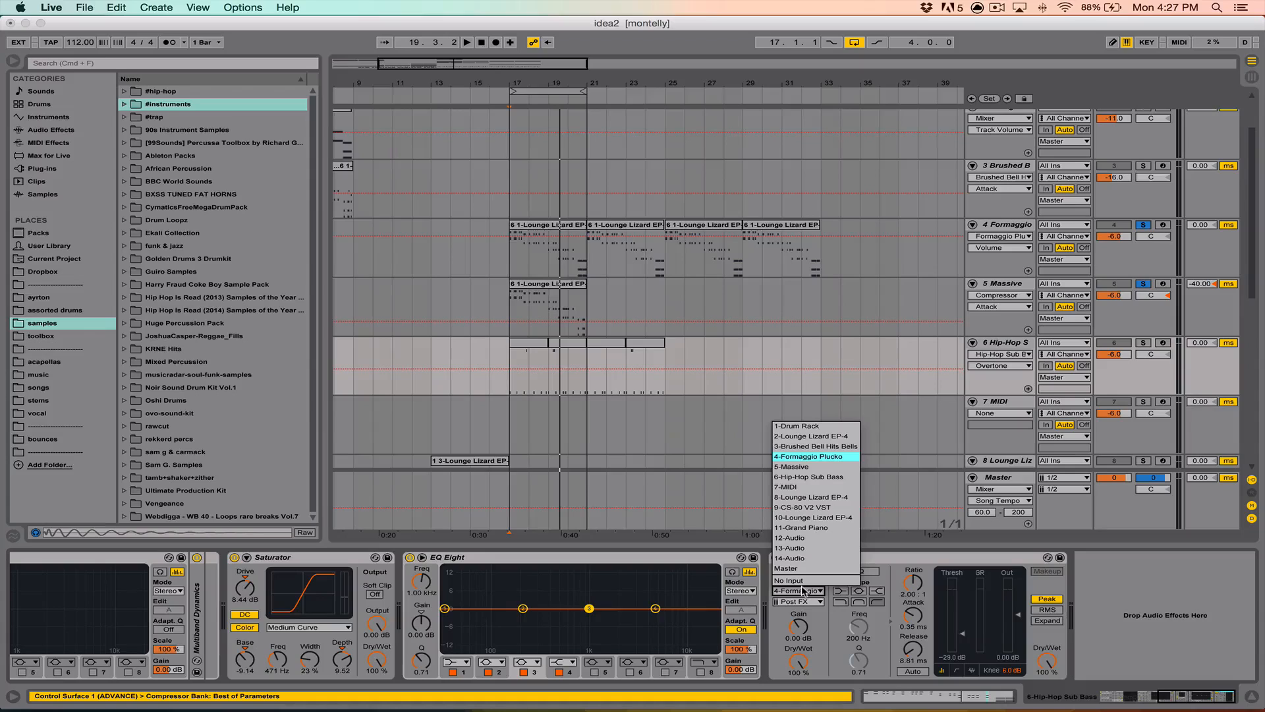
pyautogui.click(840, 427)
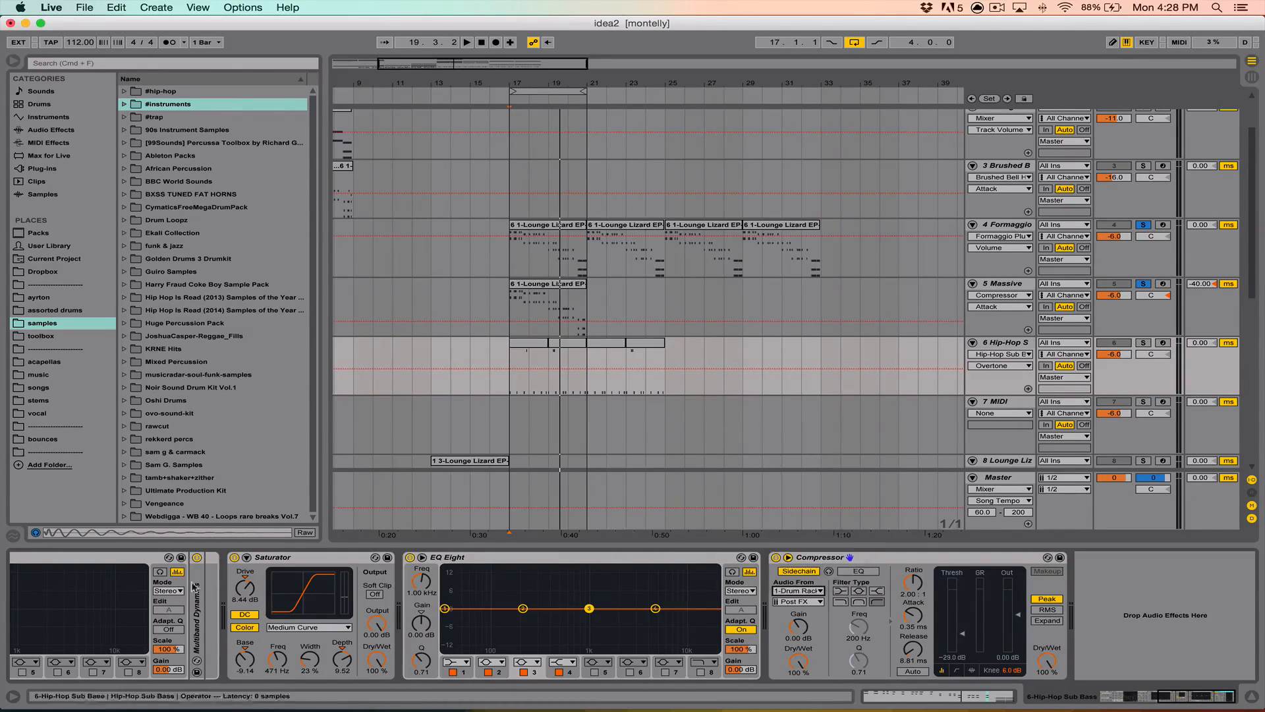
pyautogui.click(820, 601)
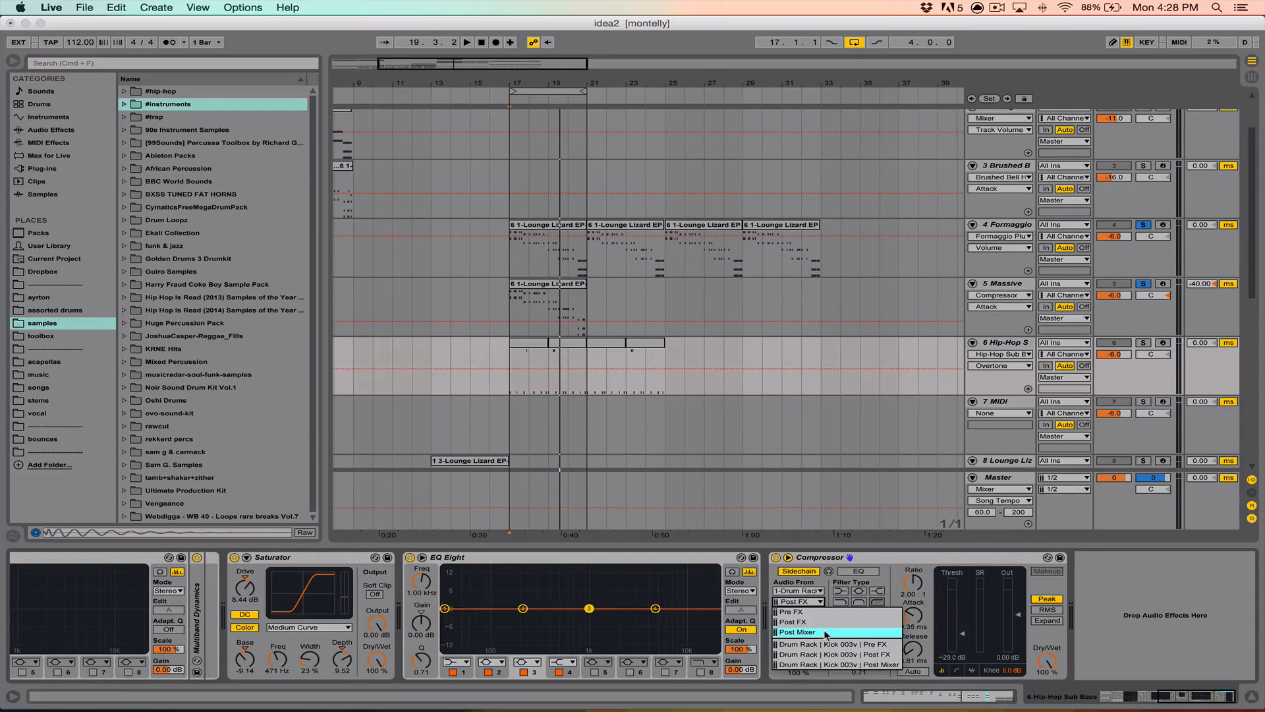
pyautogui.click(872, 646)
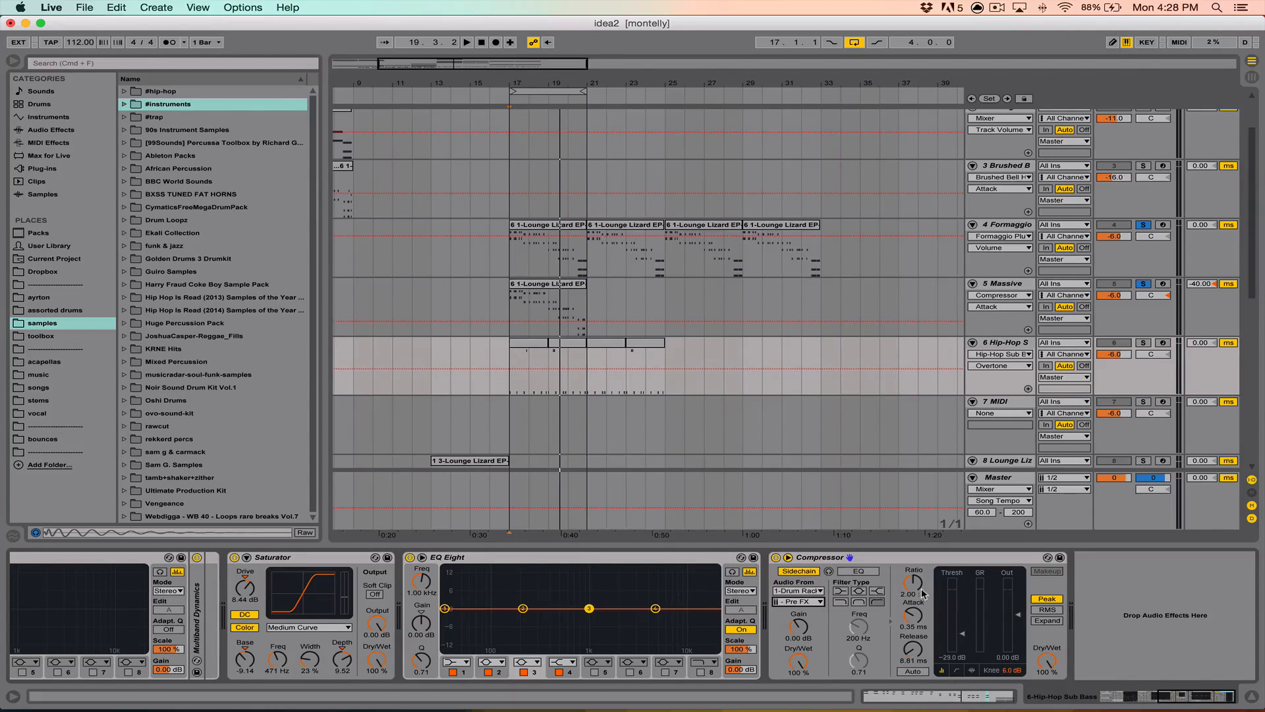
# Audition the Hip-Hop Sub Bass soloed, clear all track solos, and play the full mix from bar 17
pyautogui.press('space')
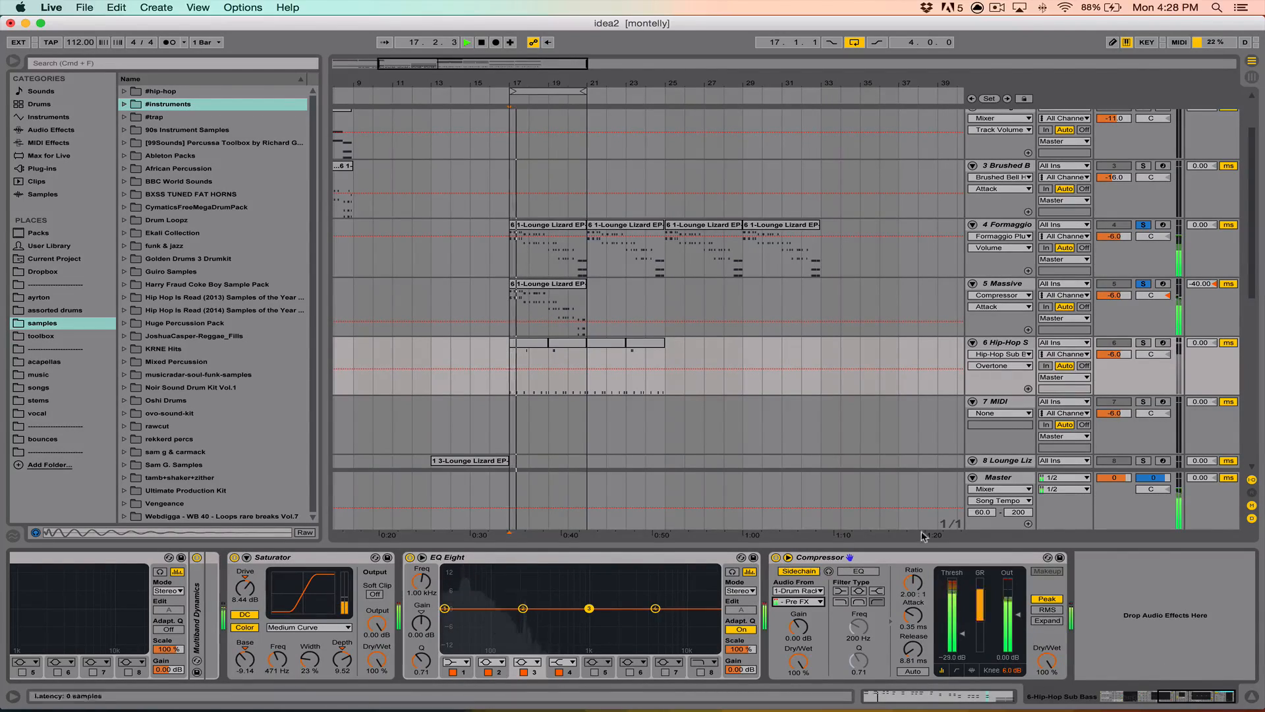
pyautogui.click(1142, 342)
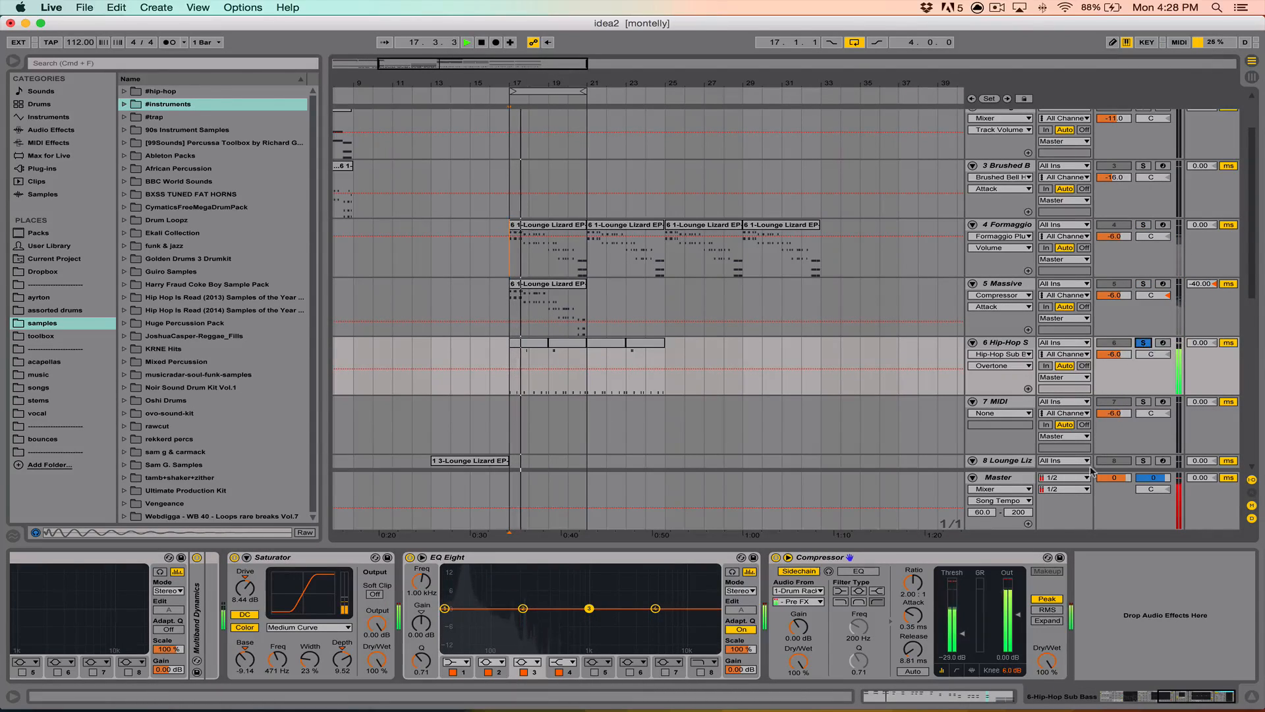
pyautogui.click(1143, 343)
pyautogui.press('space')
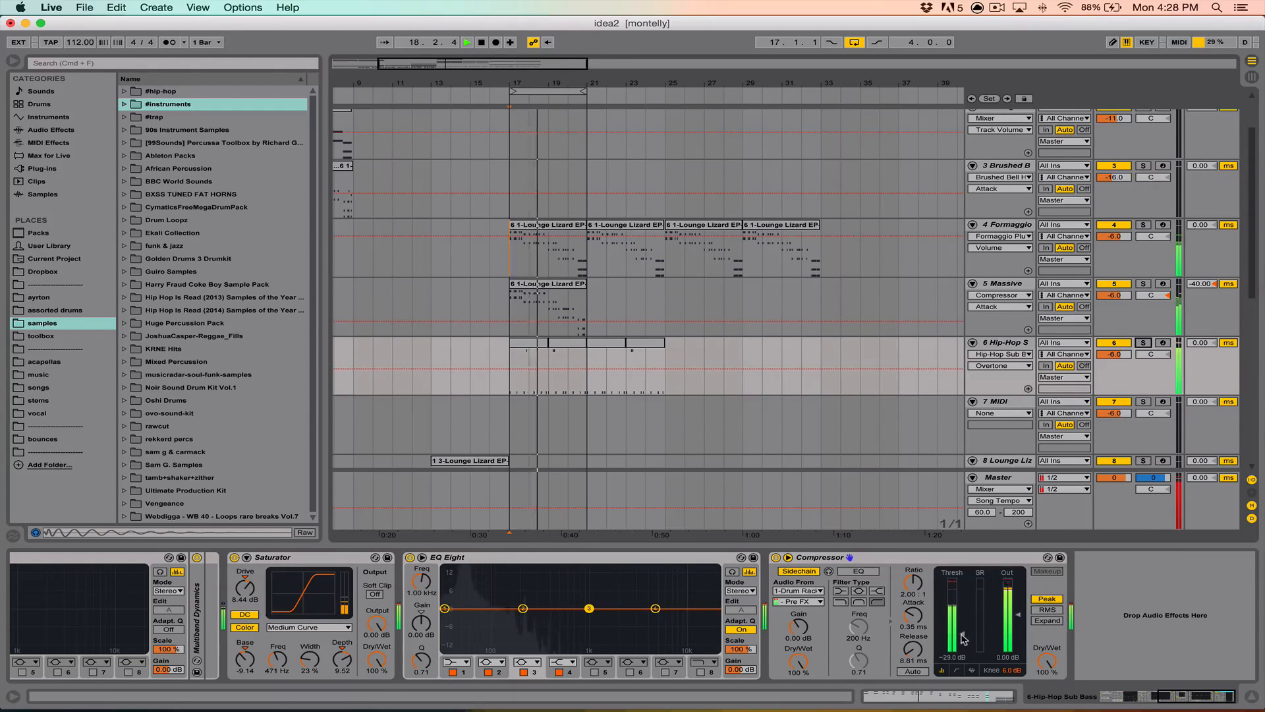
pyautogui.press('space')
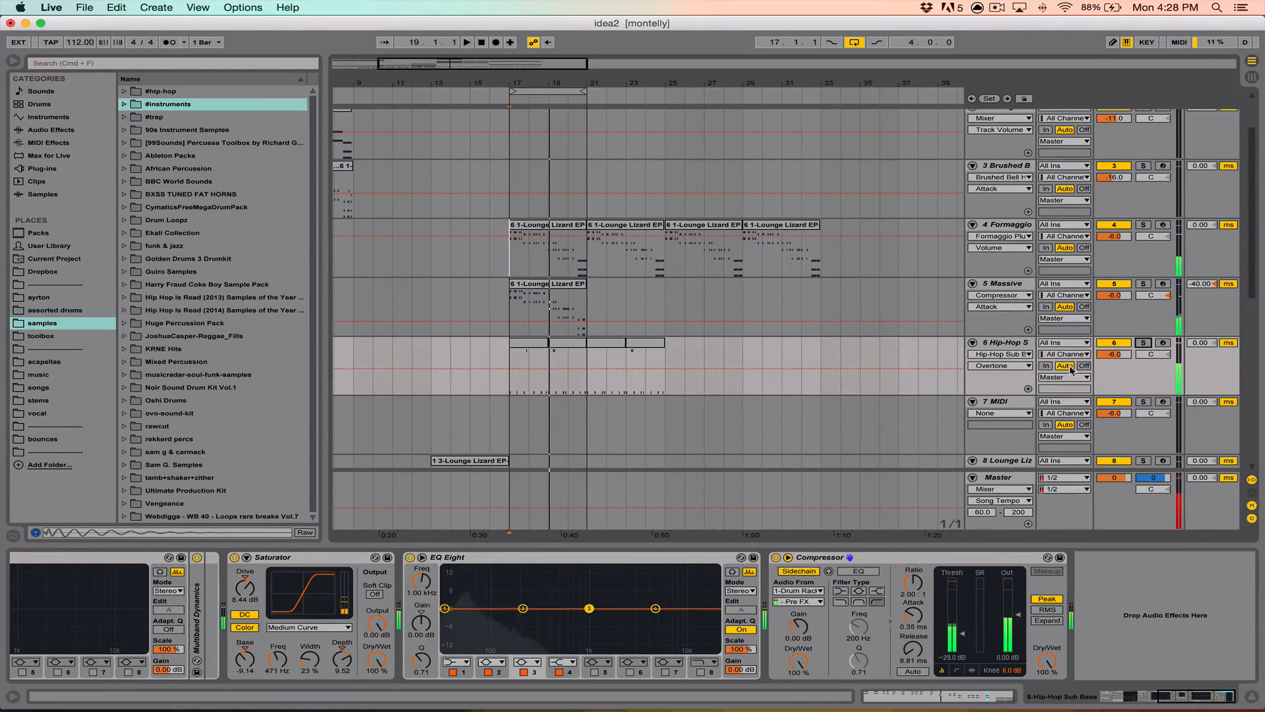
# Lower the Hip-Hop Sub Bass track volume to -7.4 dB and audition the mix from bar 17
pyautogui.moveTo(1114, 357); pyautogui.dragTo(1114, 362)
pyautogui.press('space')
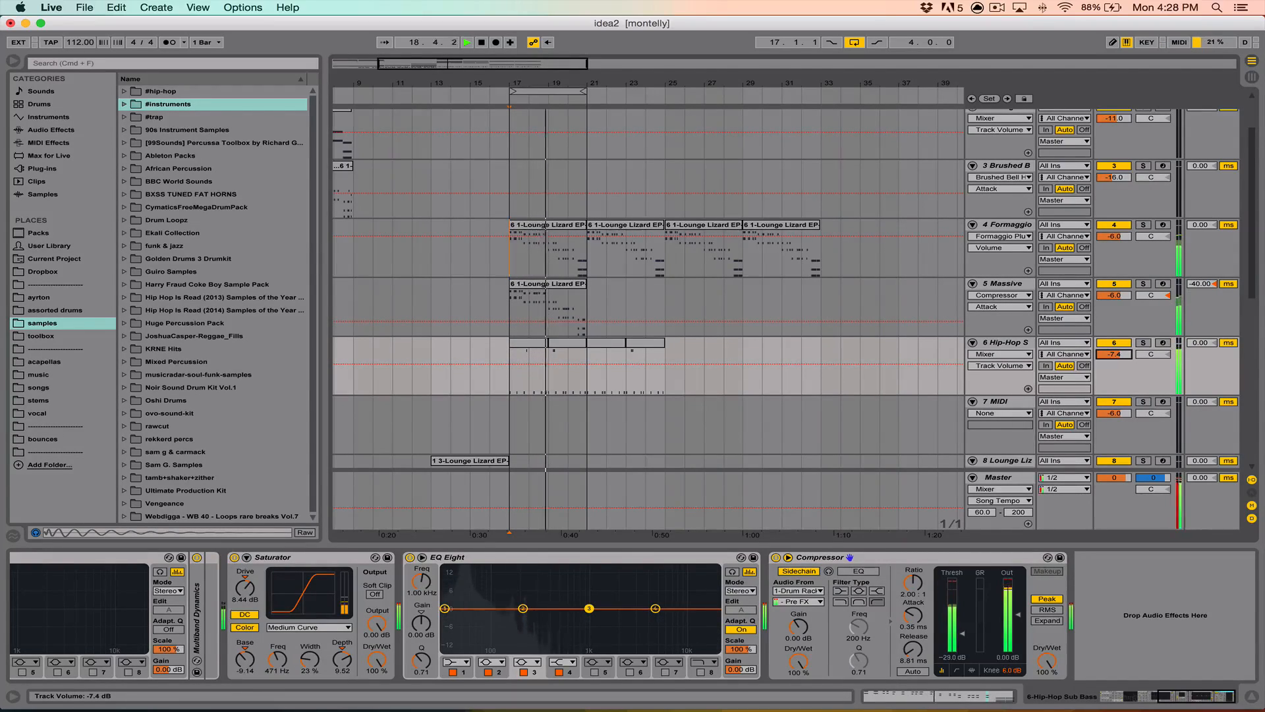
pyautogui.press('space')
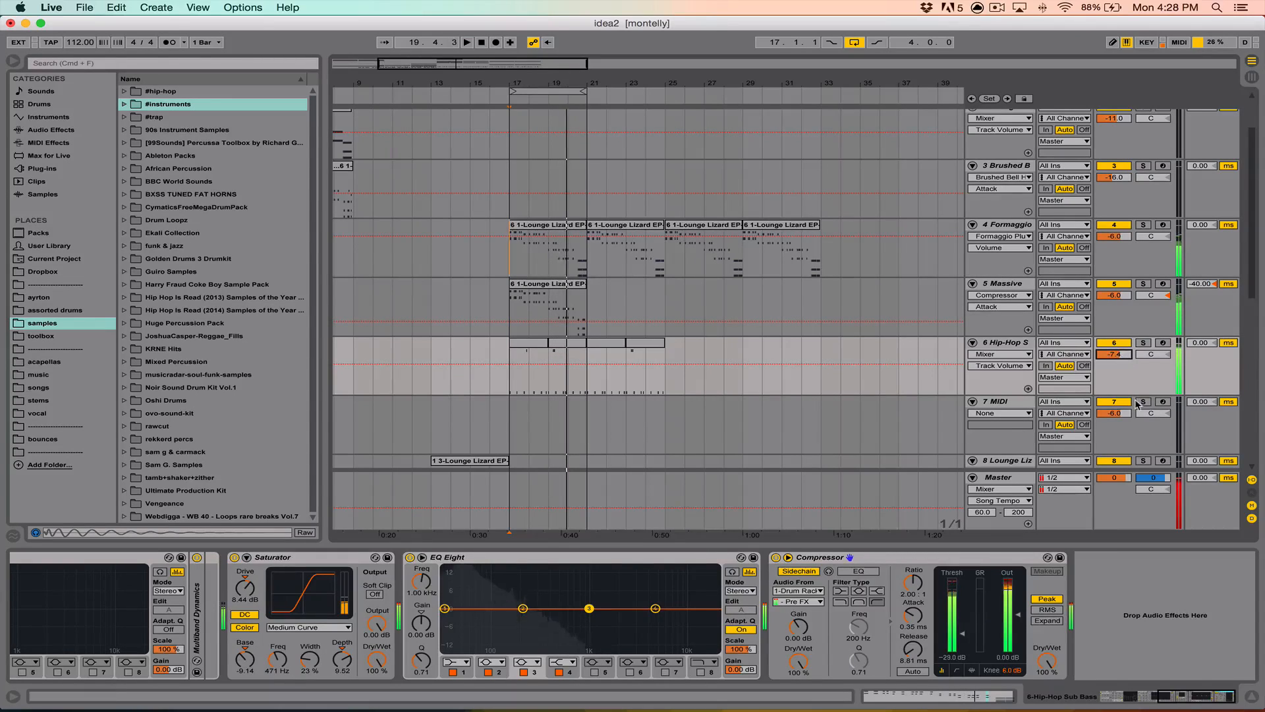
# Delete the empty MIDI track below the sub bass and select the Hip-Hop Sub Bass clips from bar 17 to 21
pyautogui.click(1251, 699)
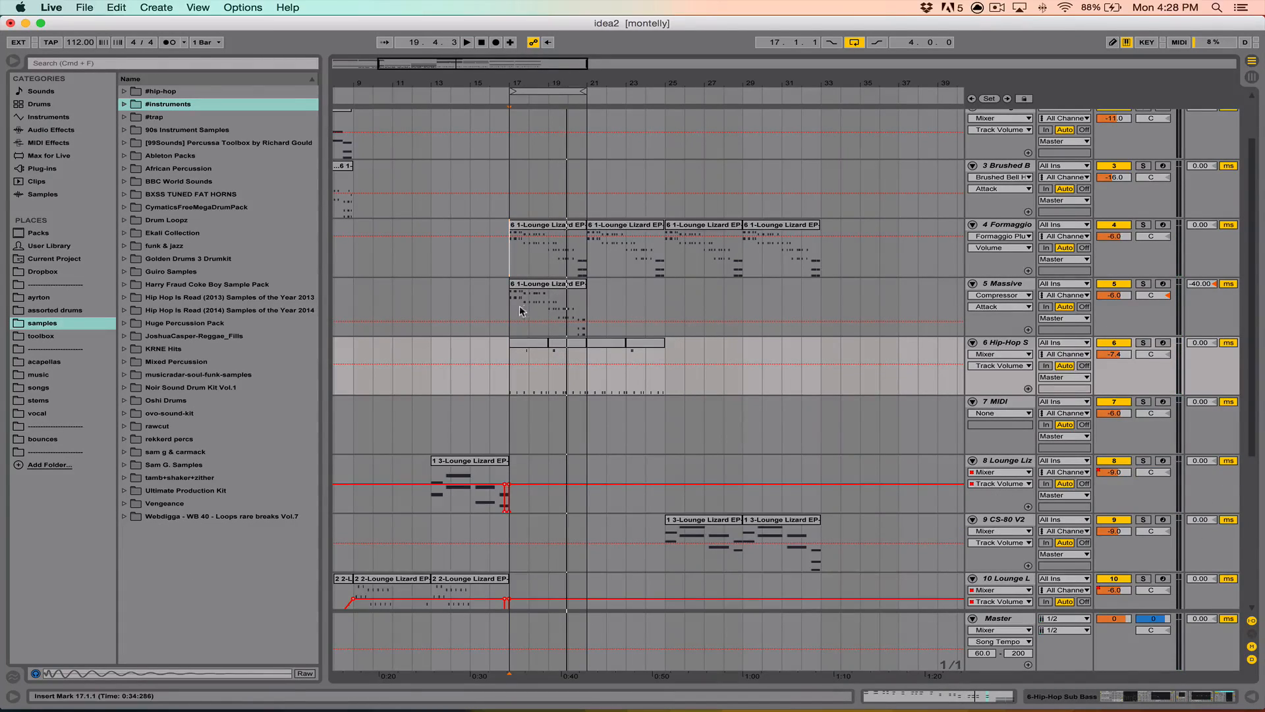
pyautogui.scroll(-2, 505, 306)
pyautogui.moveTo(513, 286); pyautogui.dragTo(587, 282)
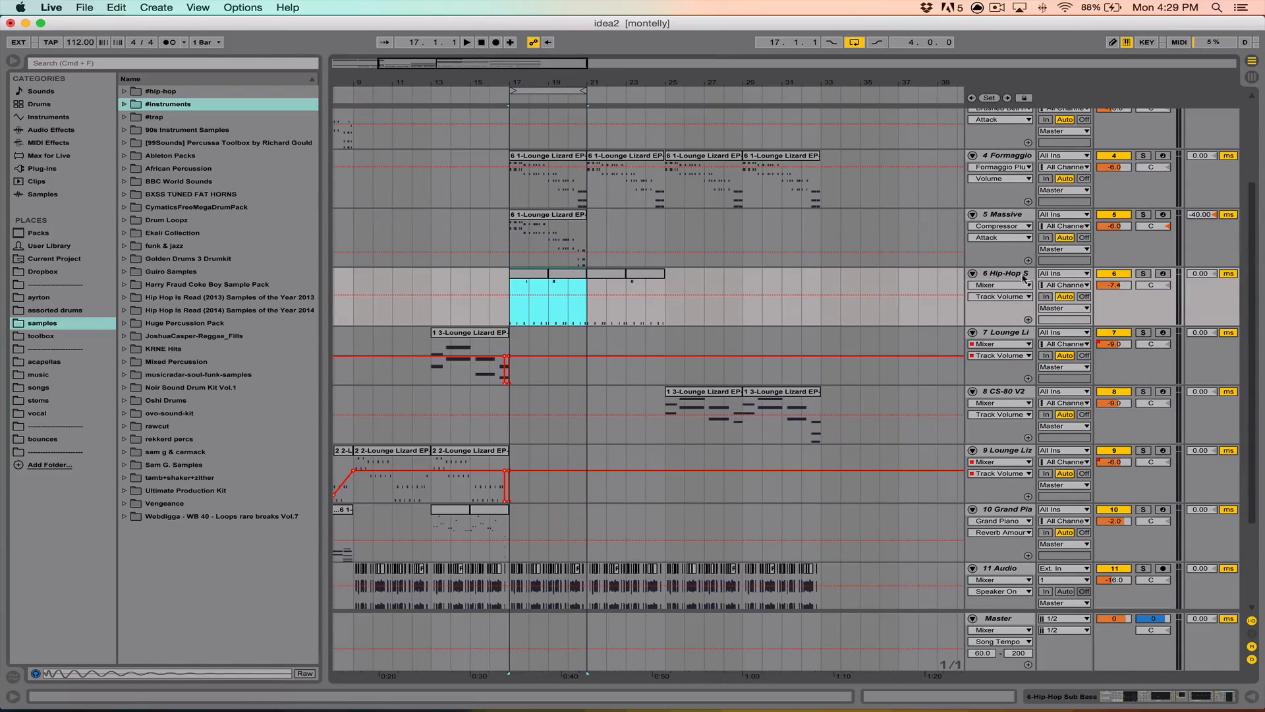
# Hide the device chain and select the Hip-Hop Sub Bass track among the arrangement's tracks
pyautogui.click(1250, 700)
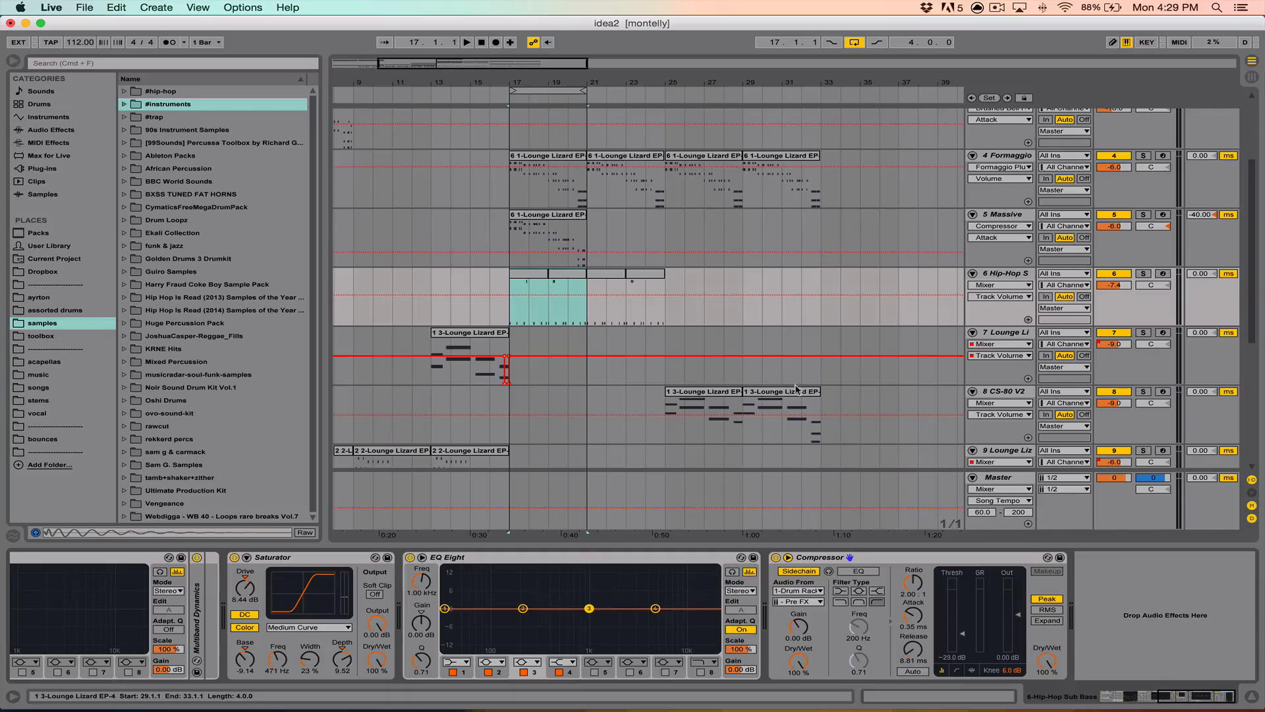
pyautogui.click(1255, 698)
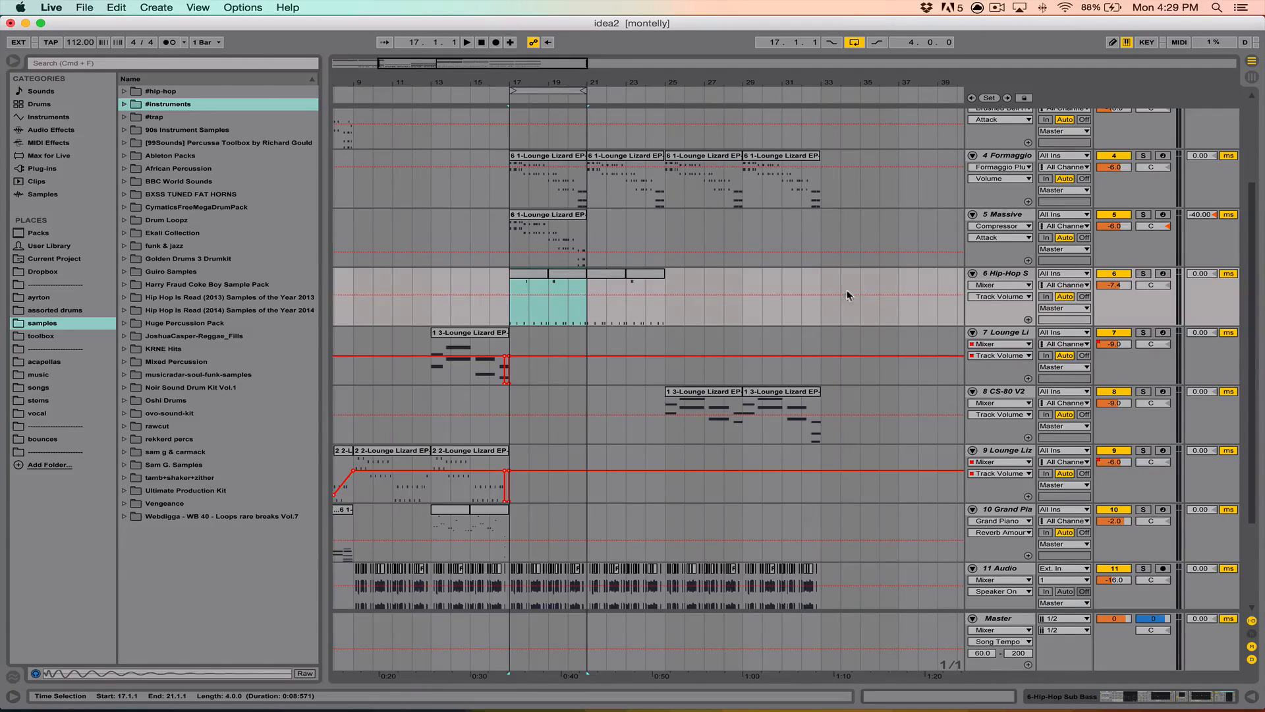
pyautogui.click(1007, 276)
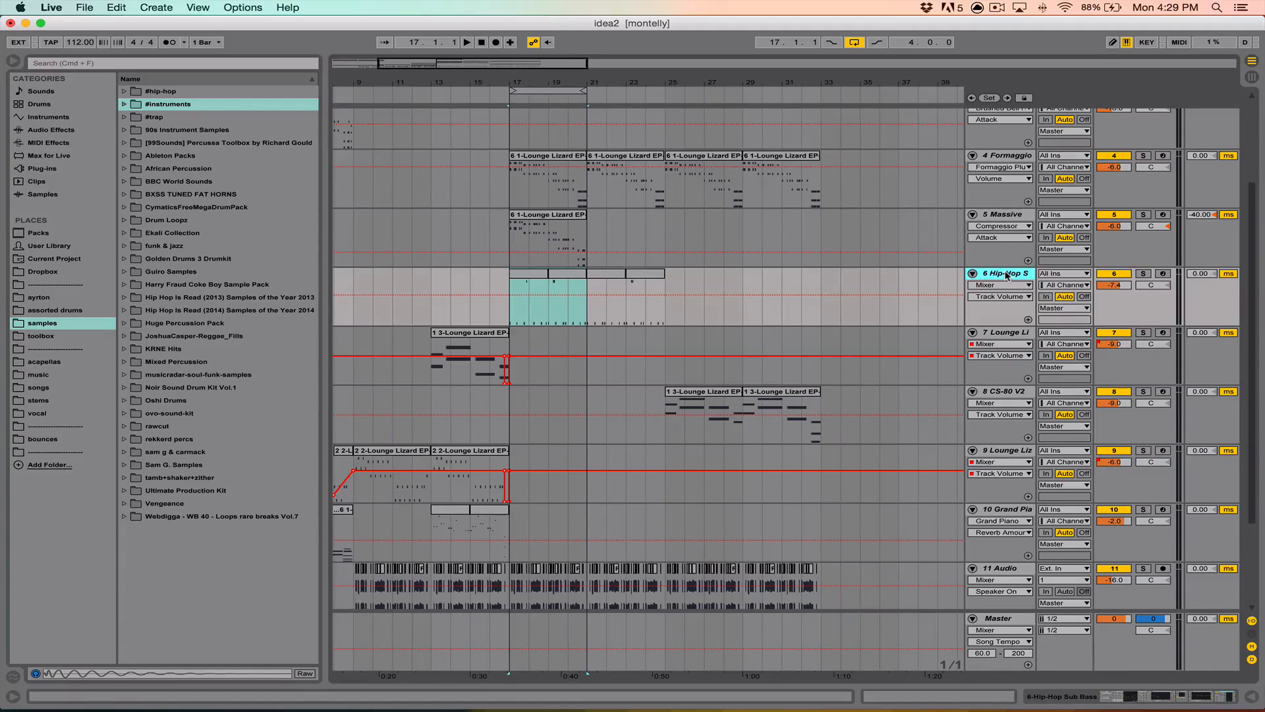
pyautogui.scroll(3, 873, 279)
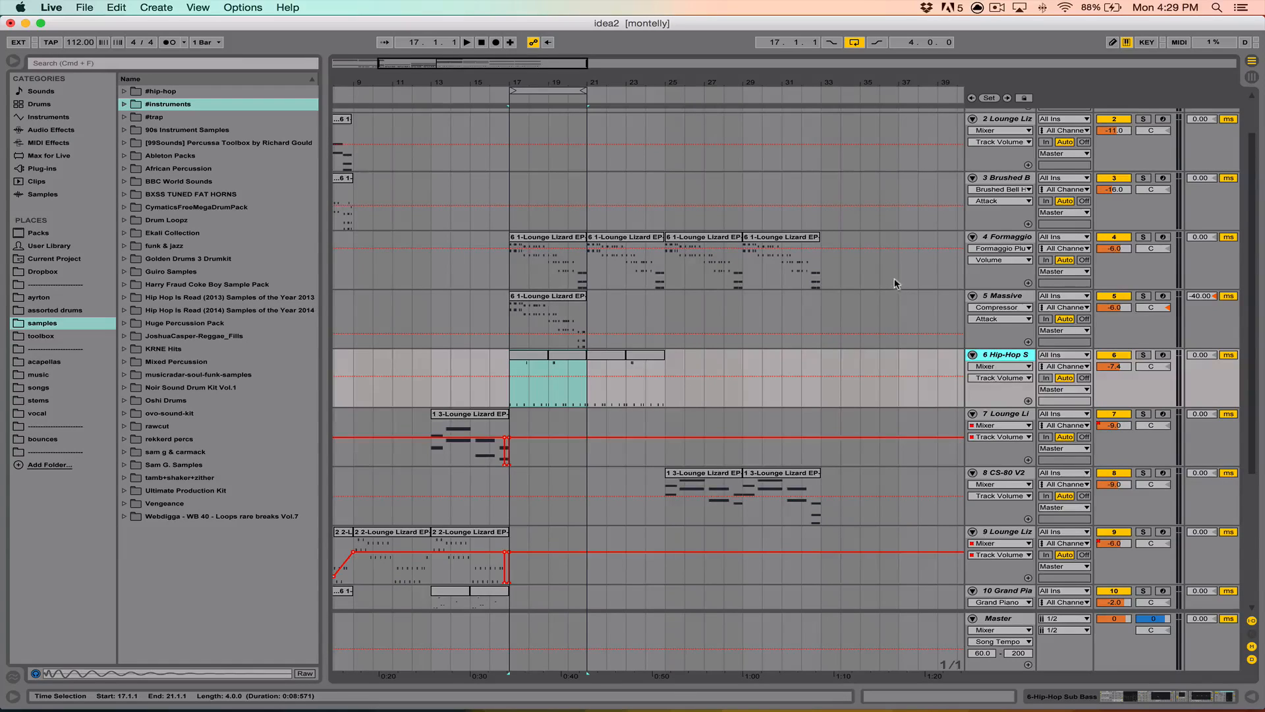
pyautogui.scroll(2, 692, 282)
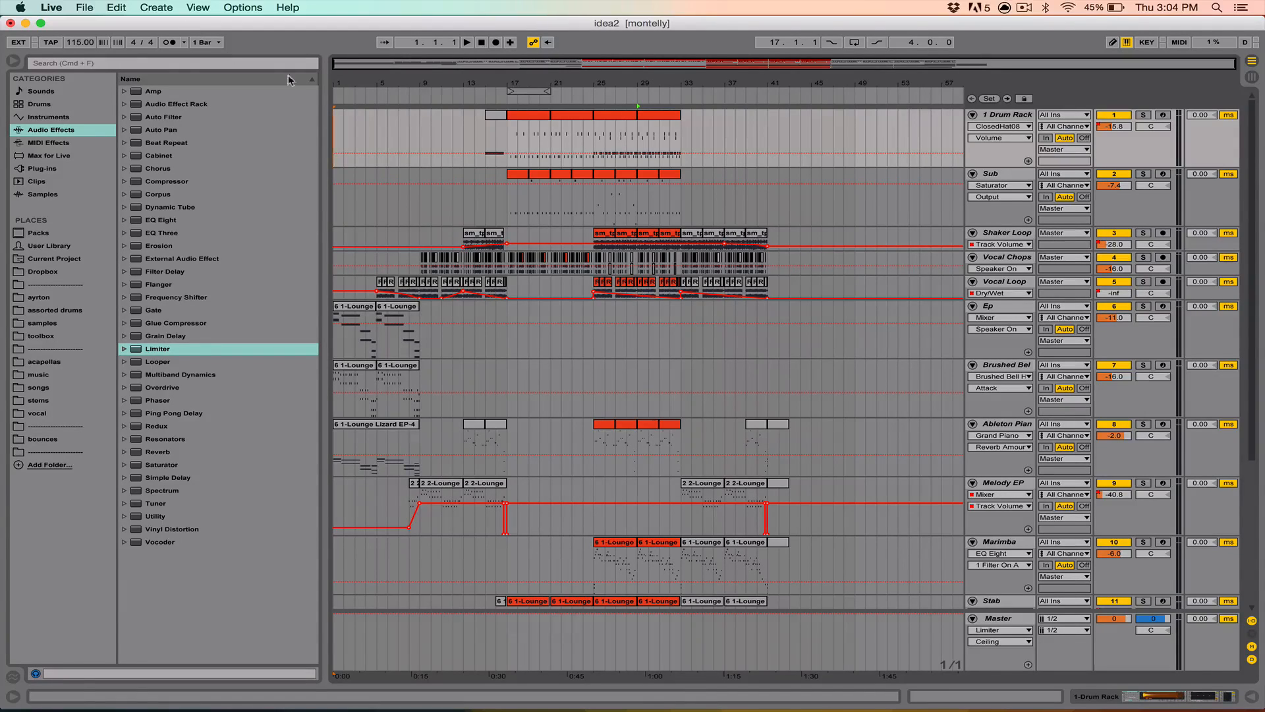
# Highlight the Drum Rack and Sub clips together from bar 17 to 33
pyautogui.moveTo(511, 137); pyautogui.dragTo(677, 168)
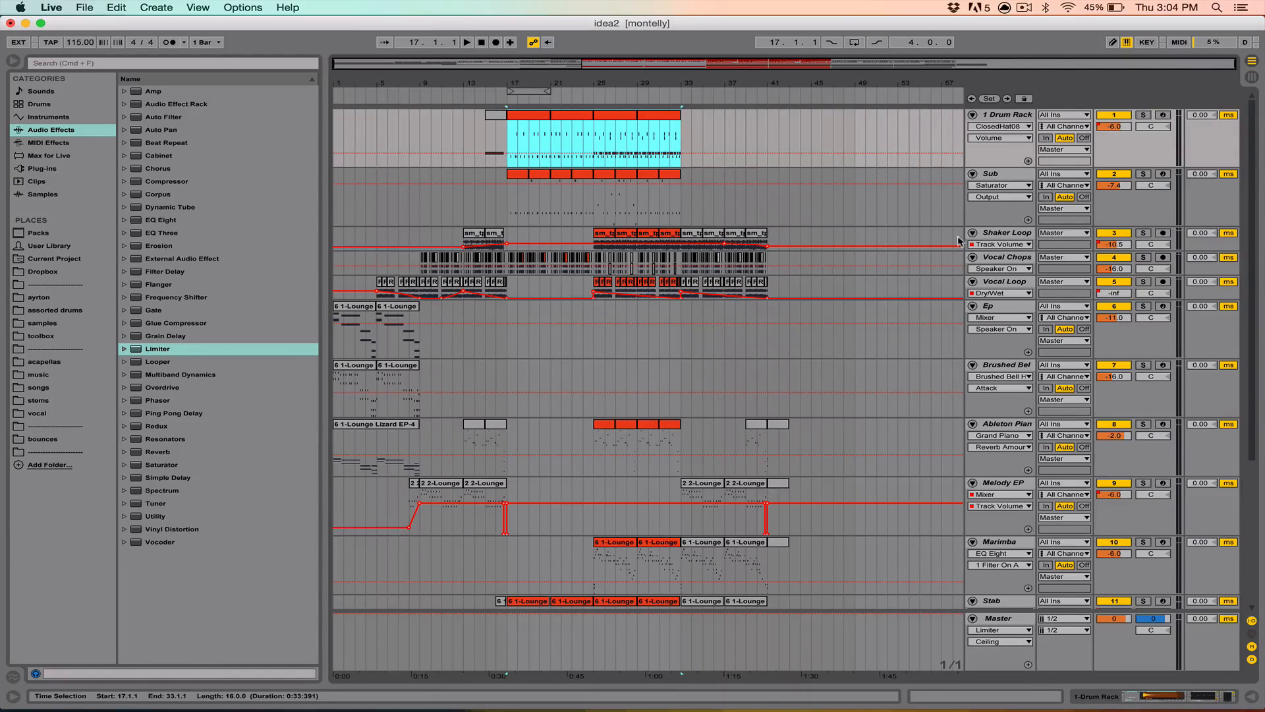
pyautogui.moveTo(515, 146); pyautogui.dragTo(674, 207)
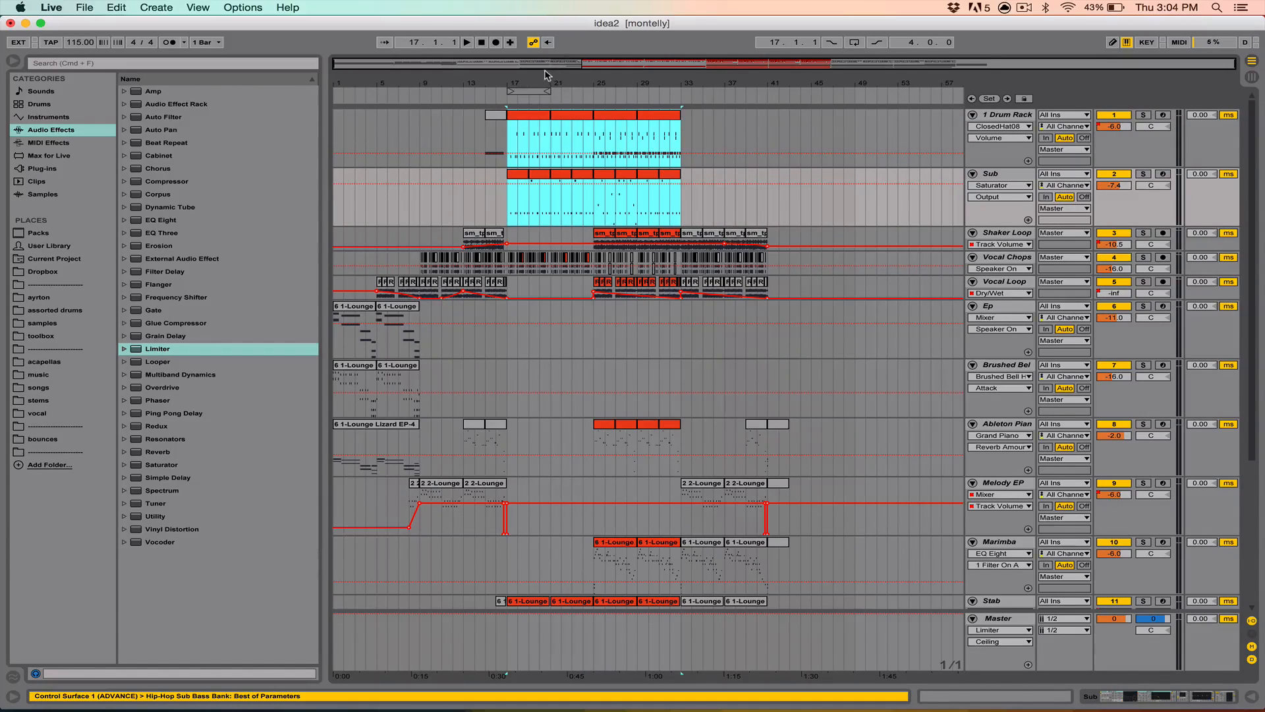
pyautogui.moveTo(546, 75); pyautogui.dragTo(676, 81)
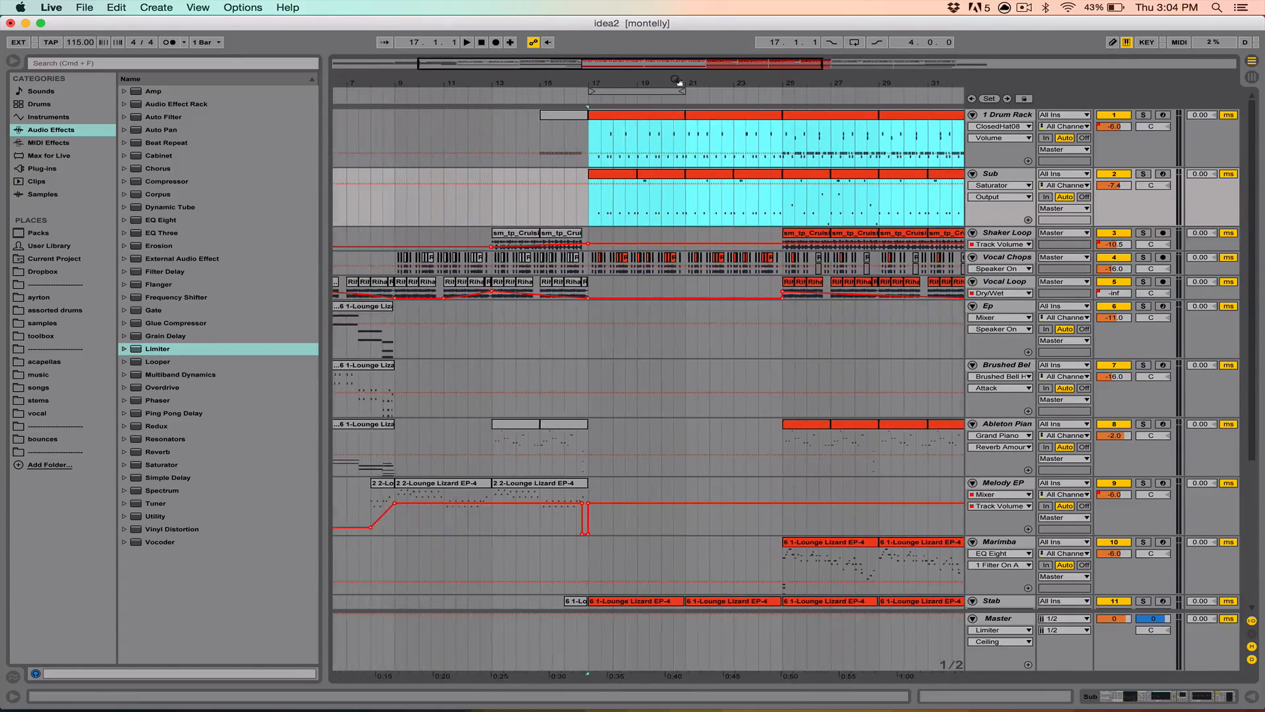
# Solo the Ableton Piano track and play its chord clip from bar 1
pyautogui.hscroll(-5, 508, 269)
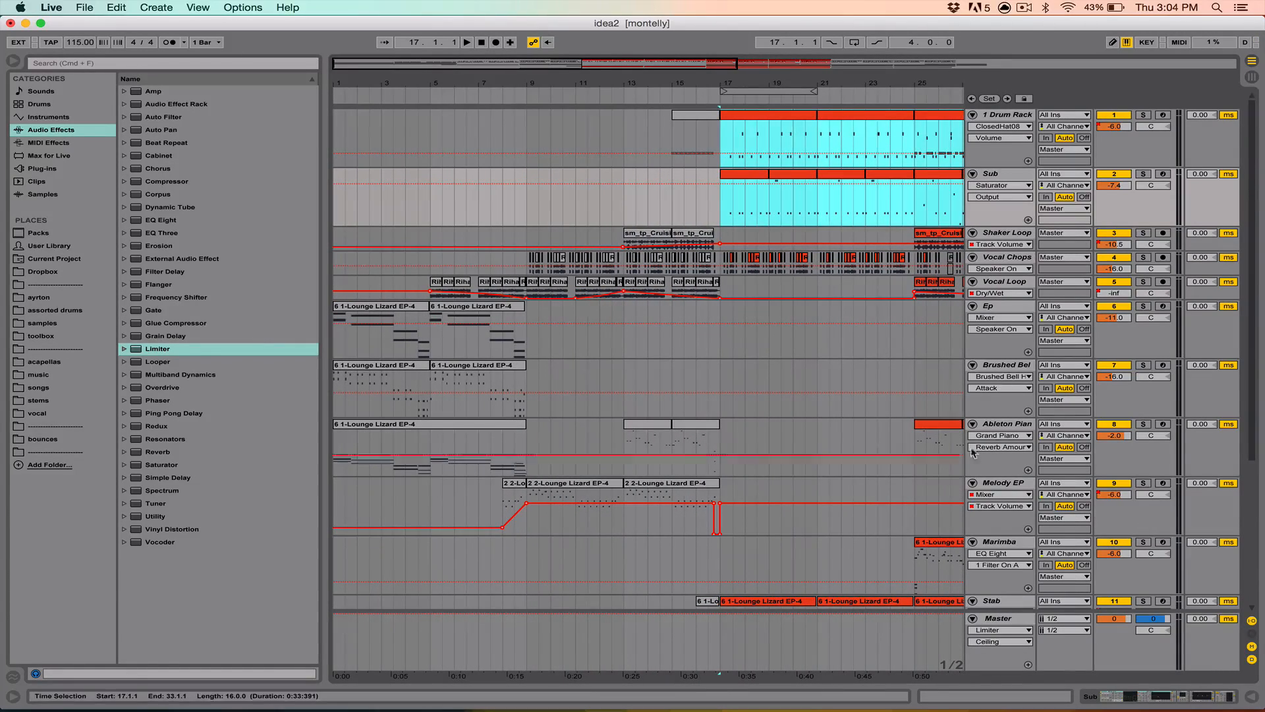
pyautogui.click(1143, 424)
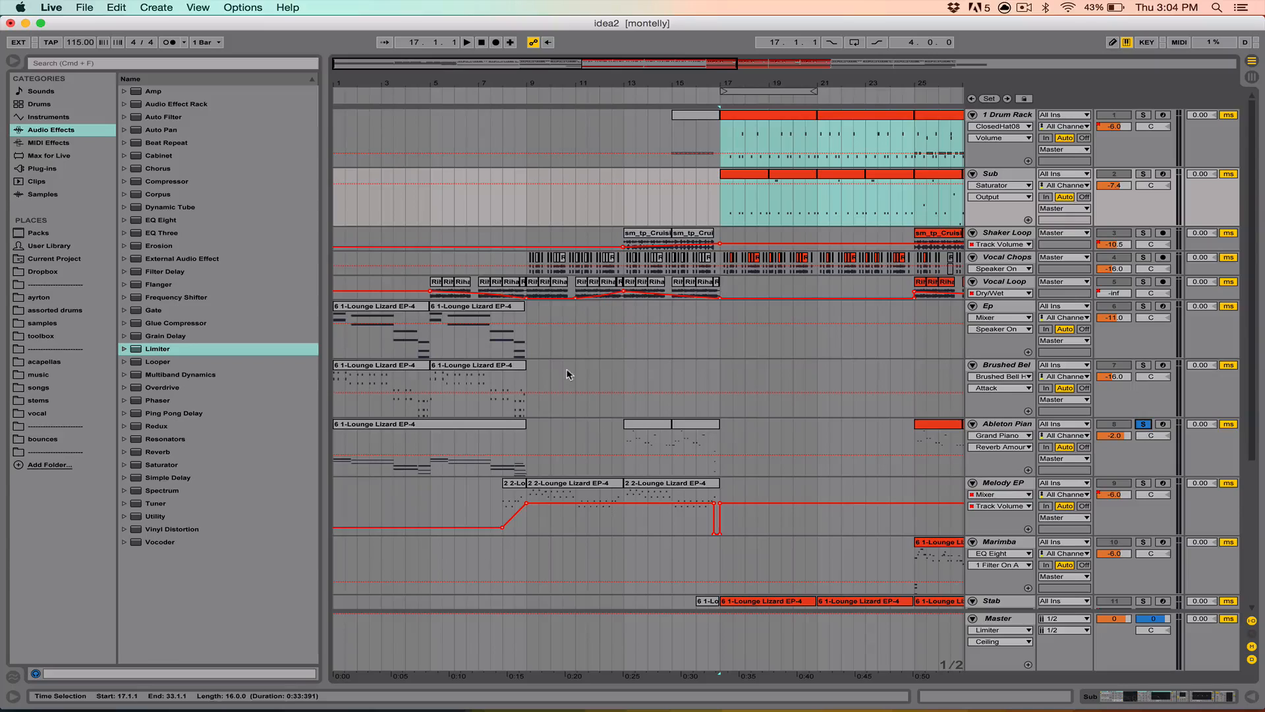
pyautogui.click(352, 424)
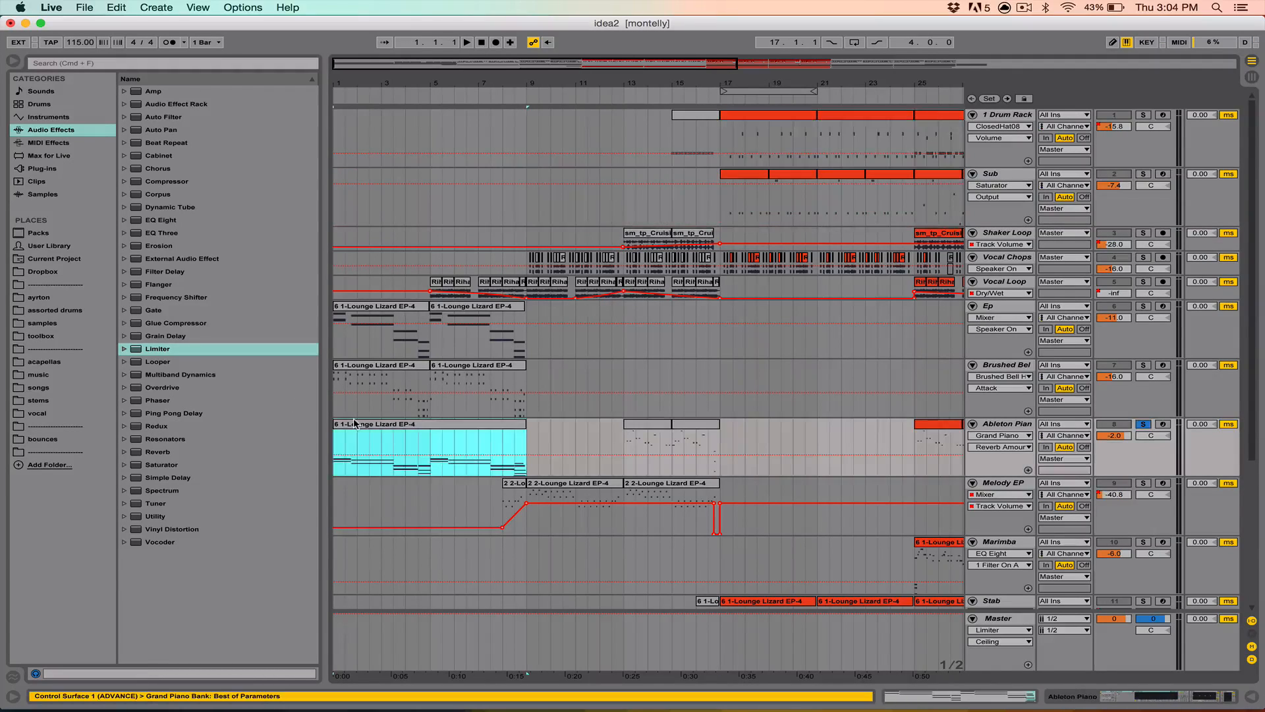
pyautogui.press('space')
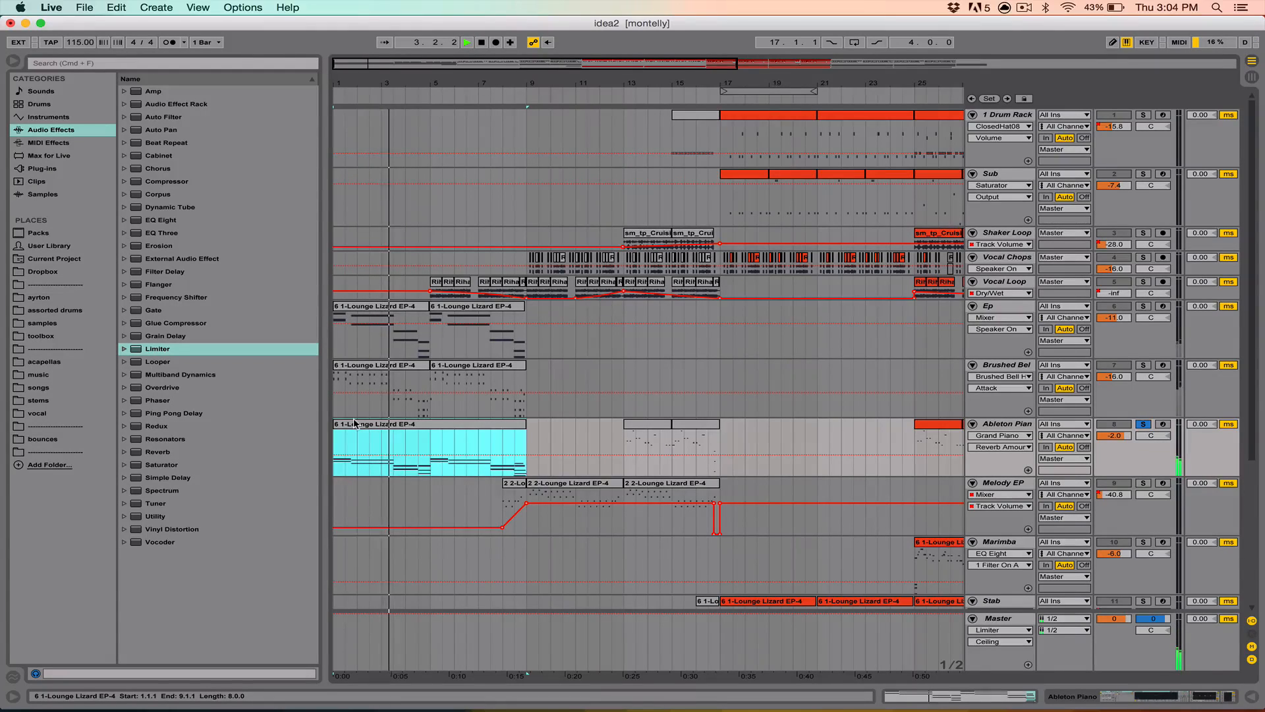
pyautogui.press('space')
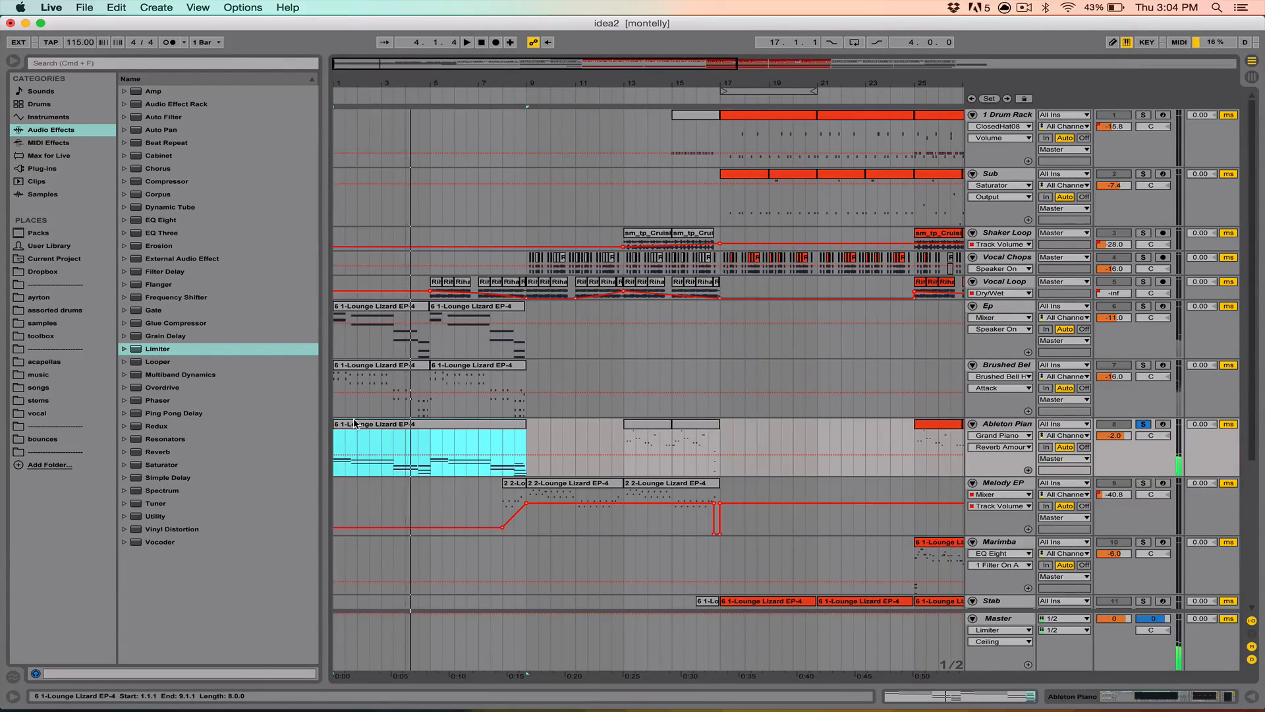
# Solo the Ep track, play its first clip from bar 1, and clear the solo
pyautogui.click(407, 307)
pyautogui.click(1147, 306)
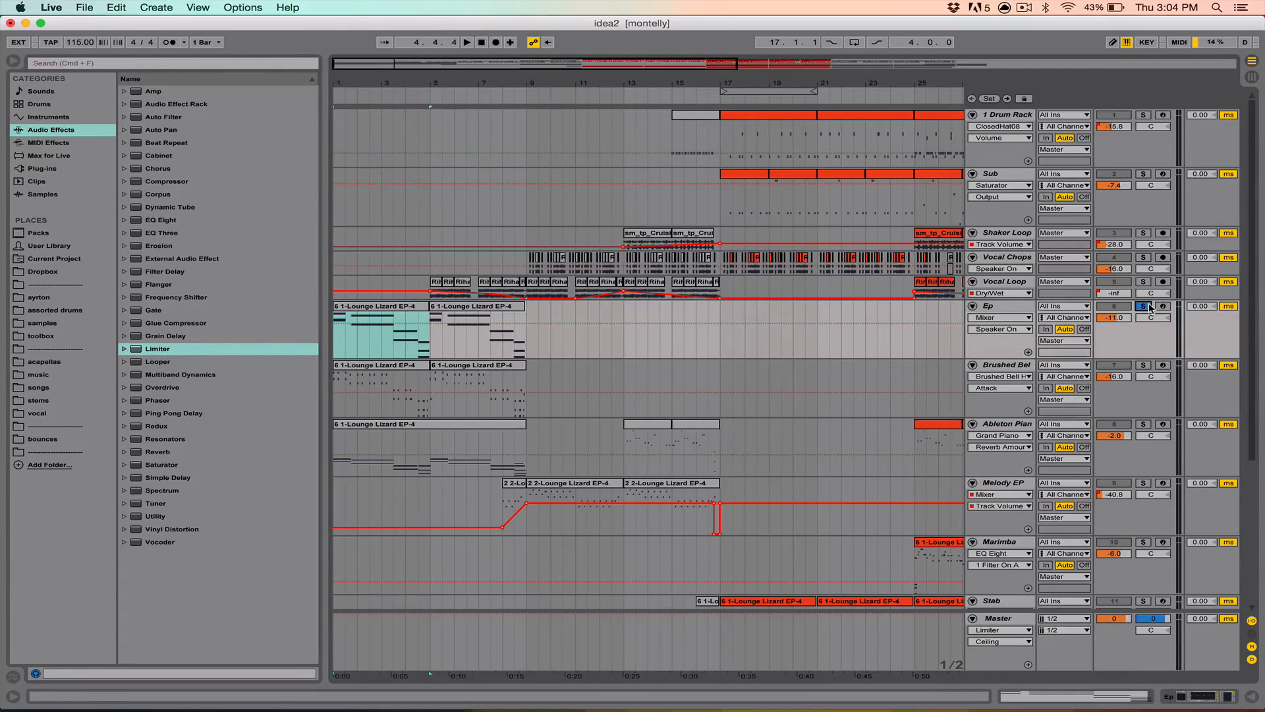
pyautogui.press('space')
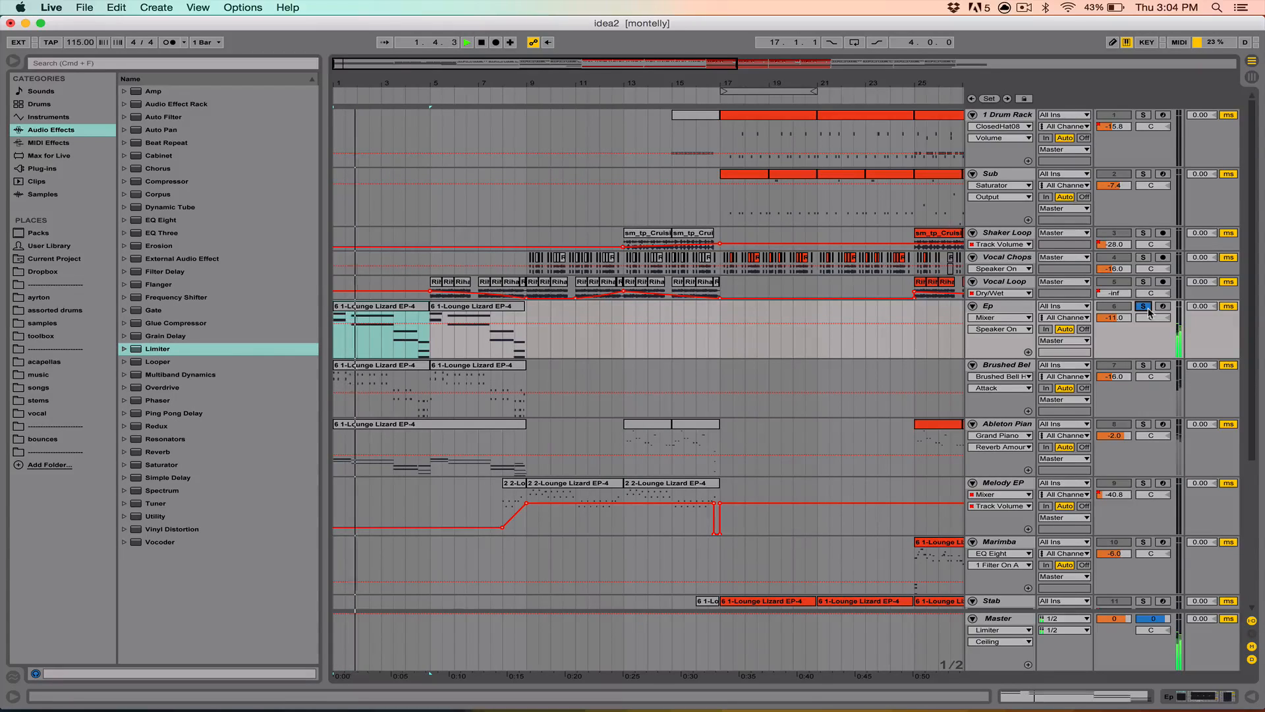
pyautogui.press('space')
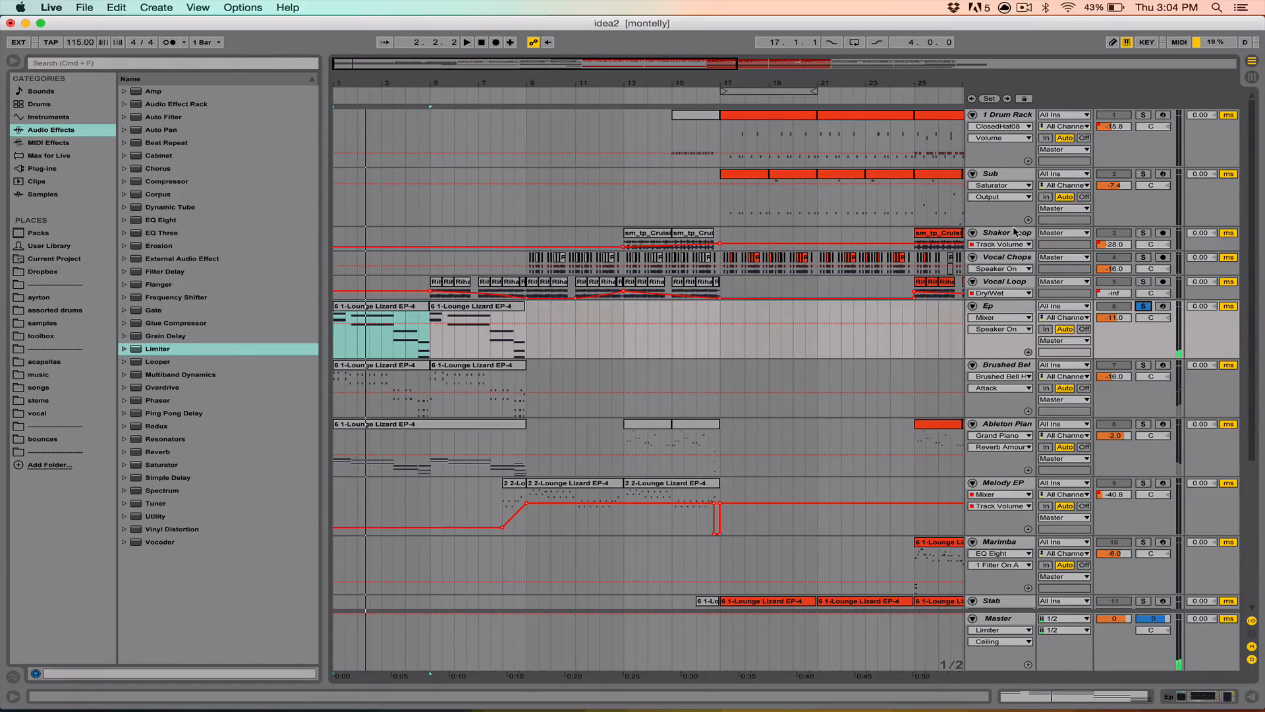
pyautogui.click(1140, 307)
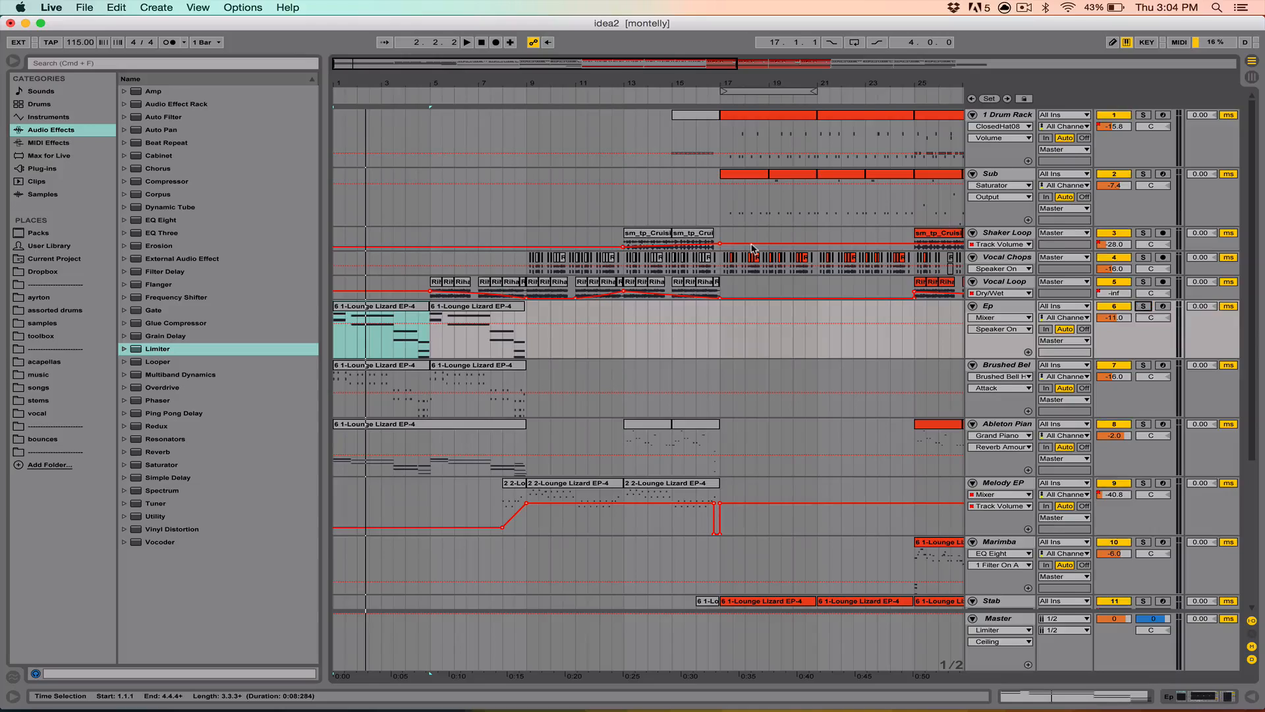
# Place the insert mark at bar 25 on the Marimba track and solo that track
pyautogui.scroll(-5, 753, 248)
pyautogui.scroll(5, 754, 248)
pyautogui.hscroll(4, 754, 248)
pyautogui.hscroll(3, 754, 248)
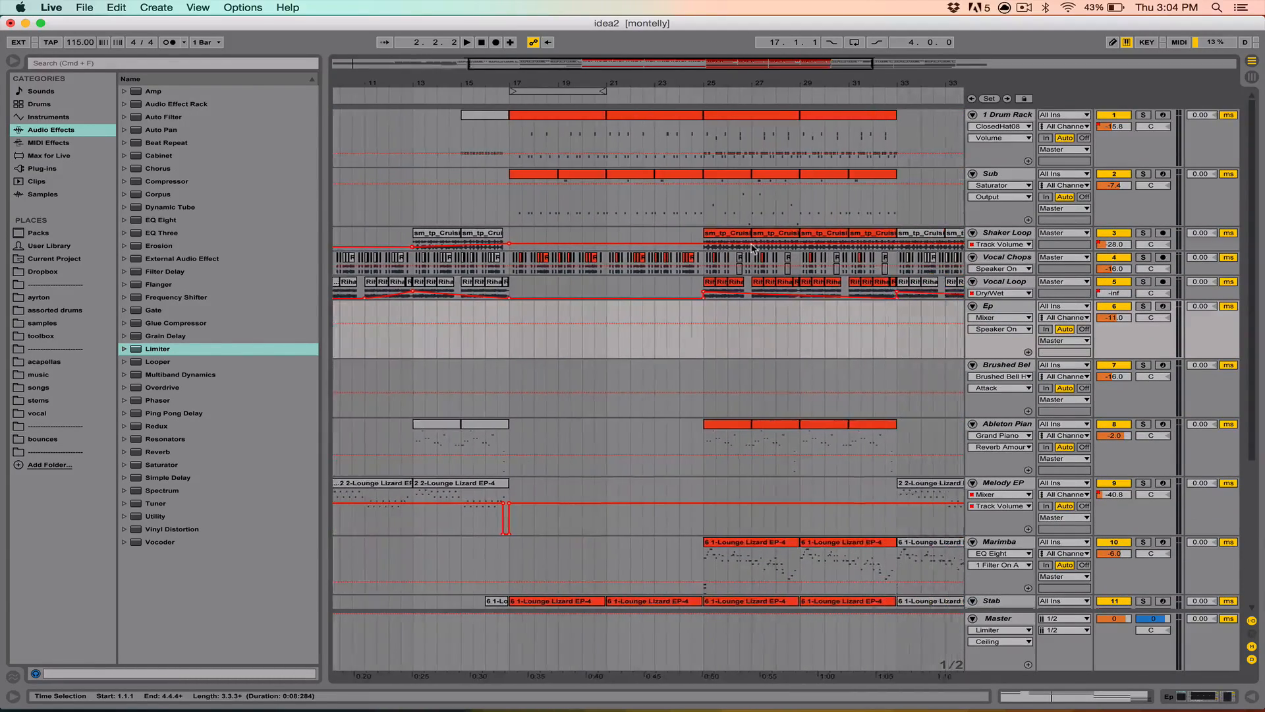
pyautogui.scroll(-5, 753, 248)
pyautogui.scroll(-2, 754, 249)
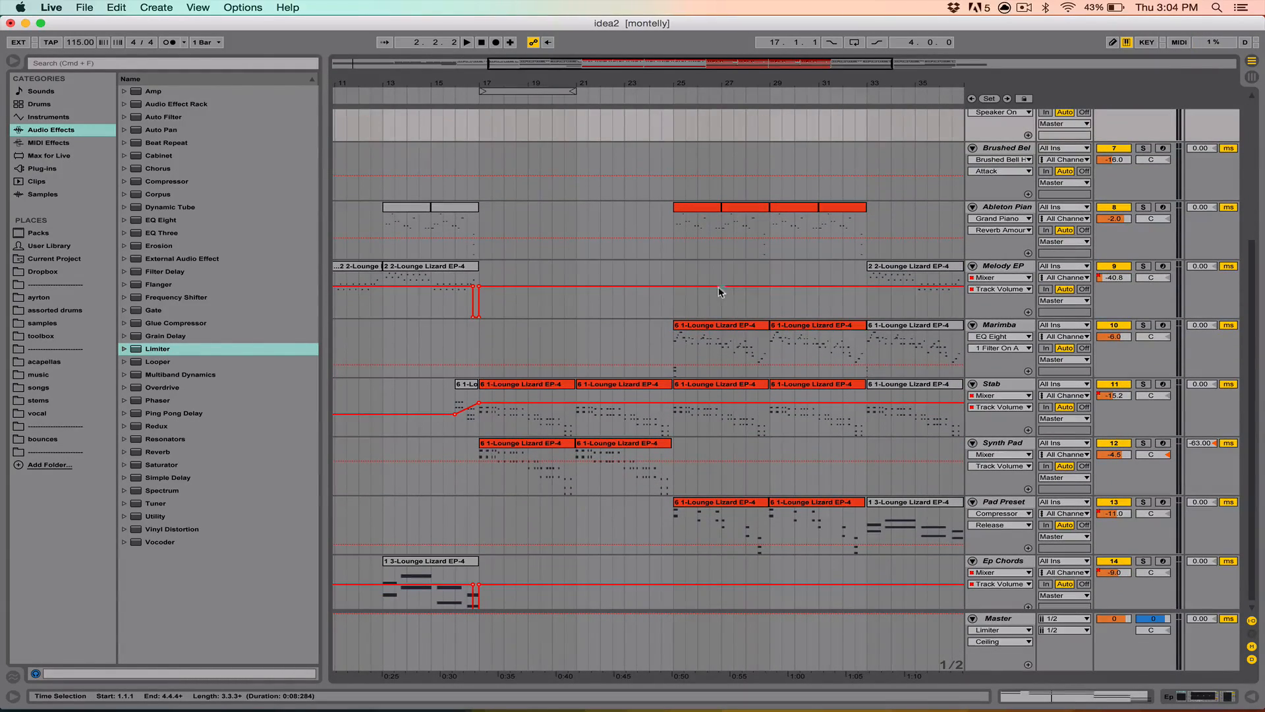
pyautogui.click(672, 347)
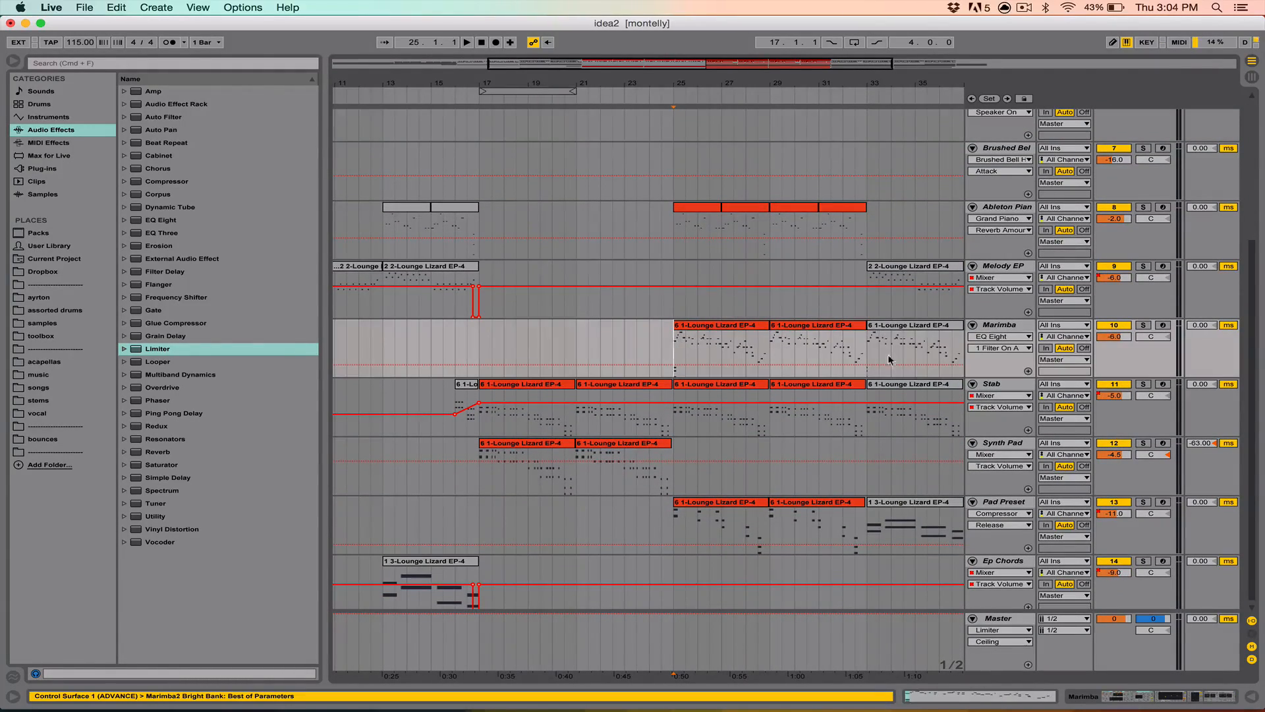
pyautogui.click(1145, 325)
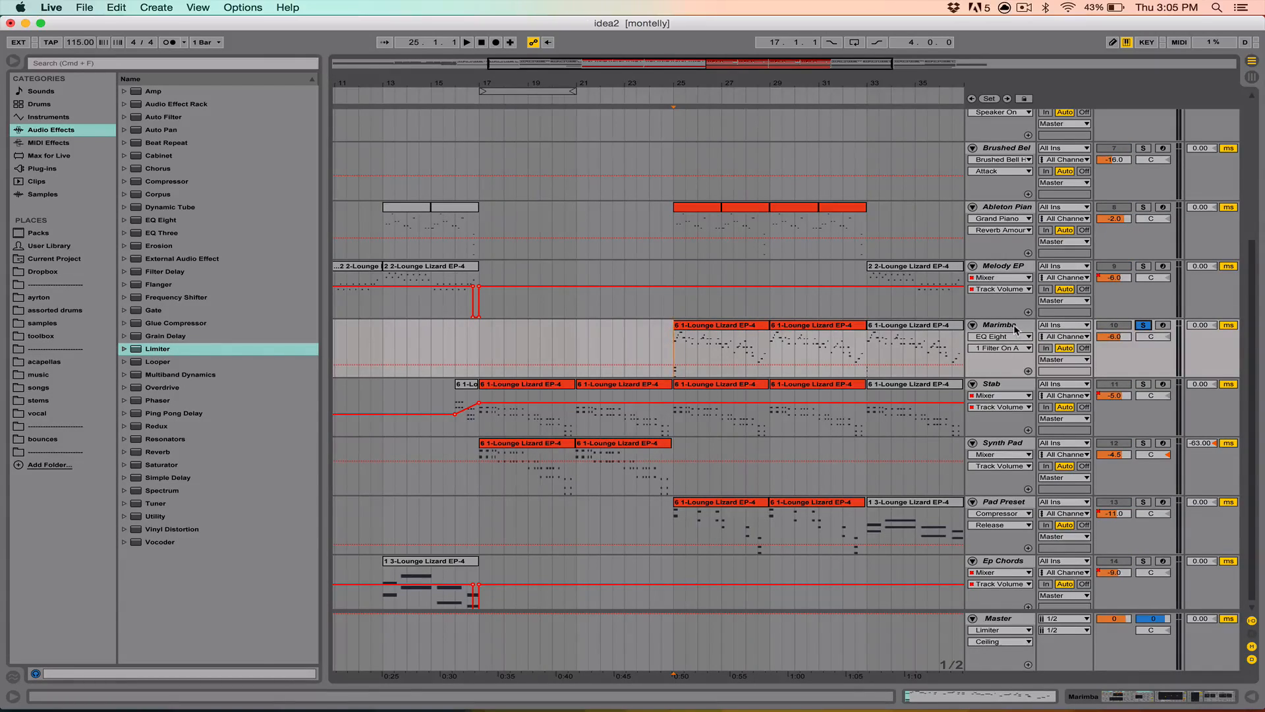
# Open the notes of the Marimba clip at bar 25 and follow them during playback
pyautogui.doubleClick(1016, 328)
pyautogui.doubleClick(737, 336)
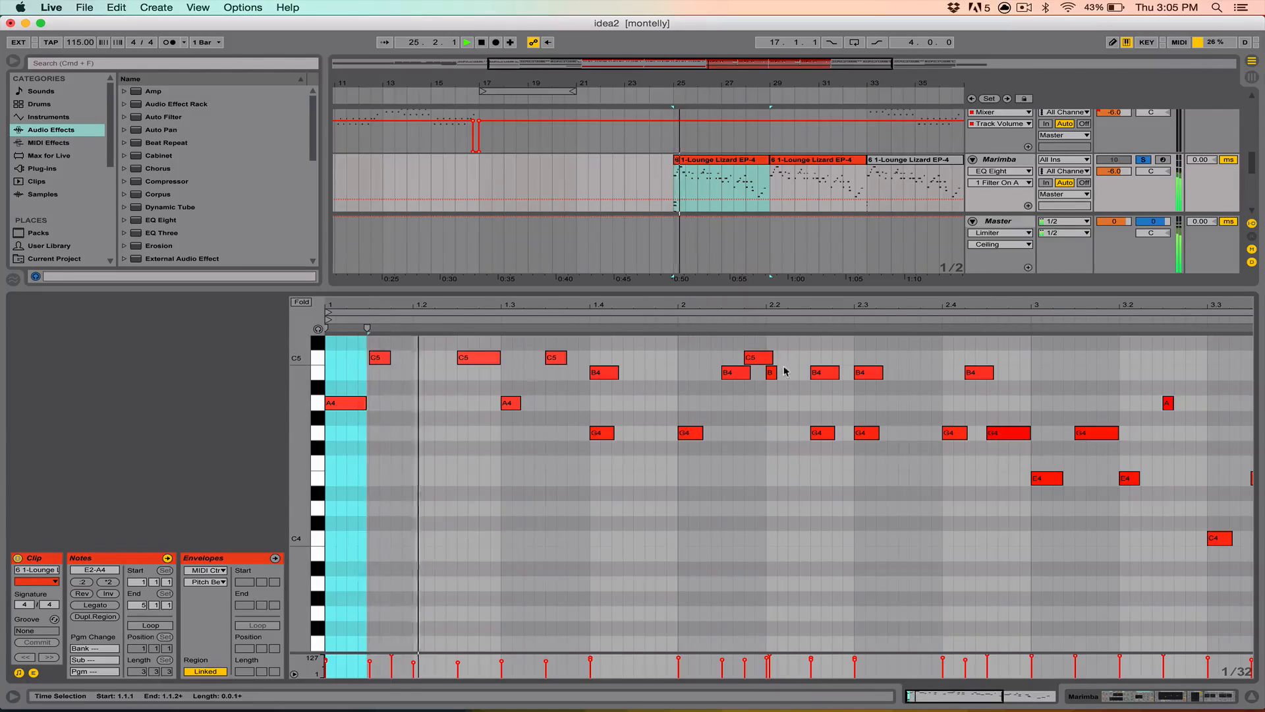
pyautogui.scroll(5, 782, 361)
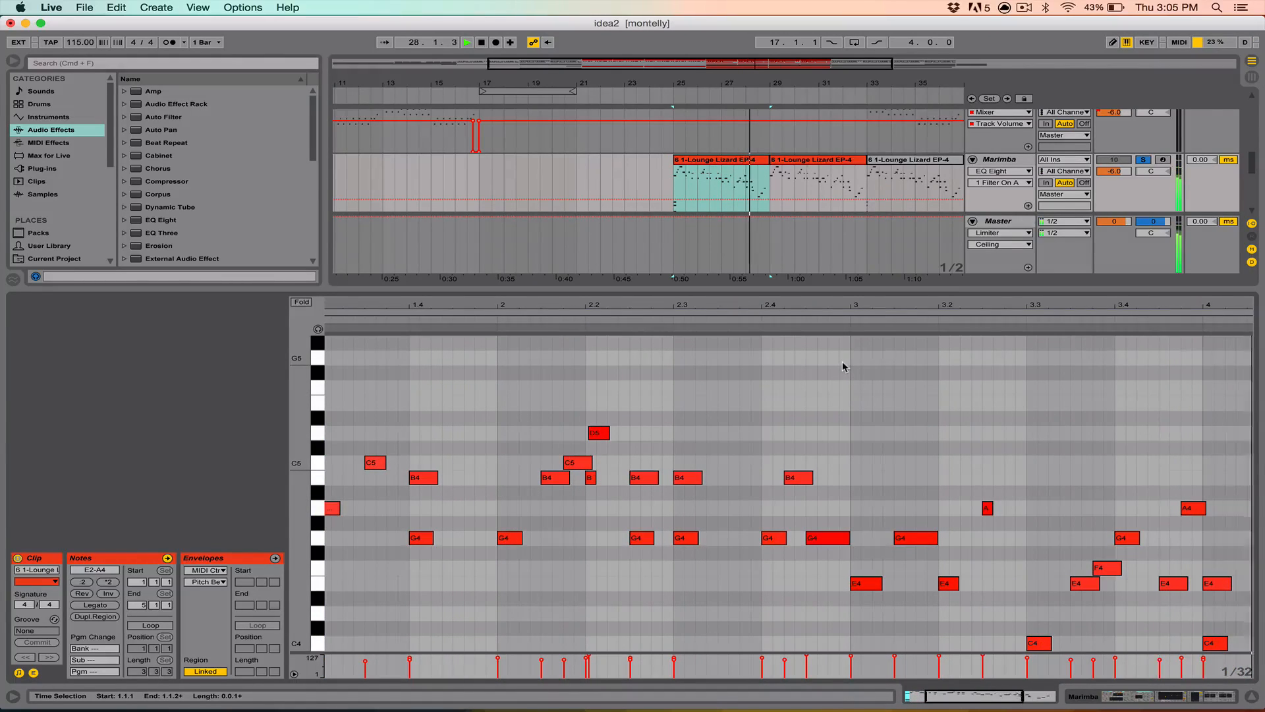
pyautogui.press('space')
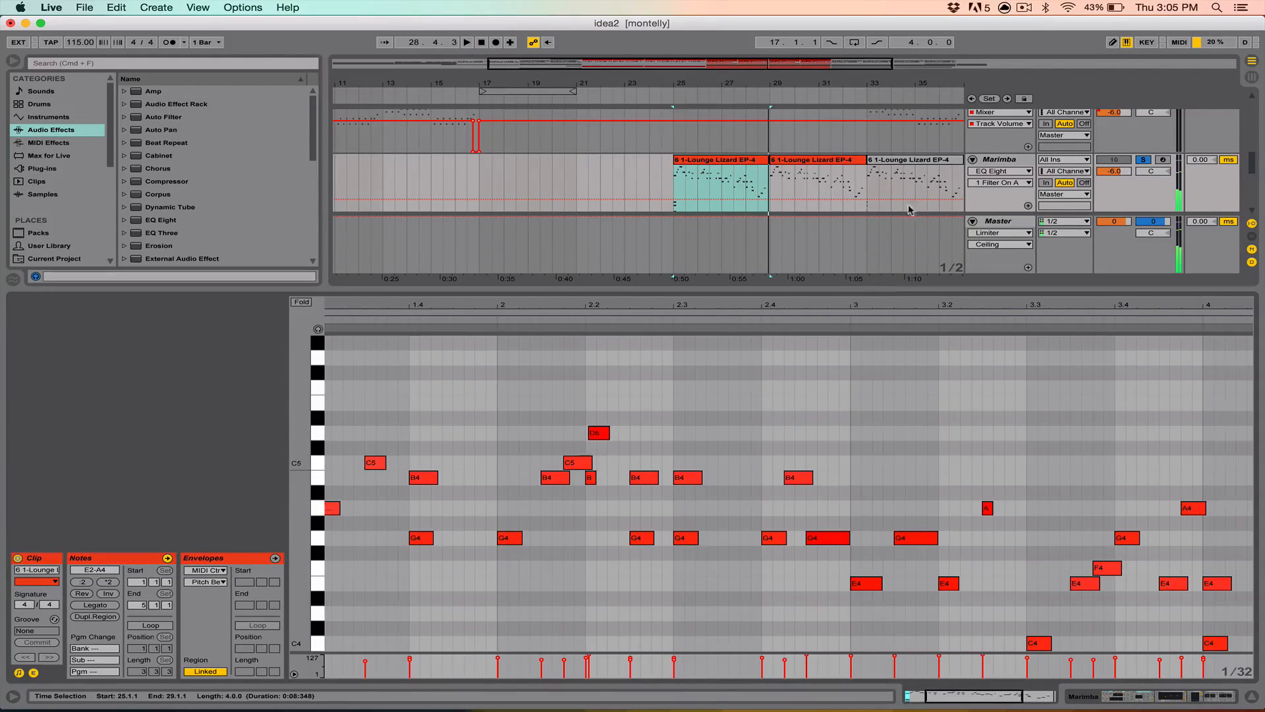
# Play the soloed Marimba from bar 33, and reopen the notes of its clip at bar 25
pyautogui.click(868, 185)
pyautogui.scroll(-2, 868, 185)
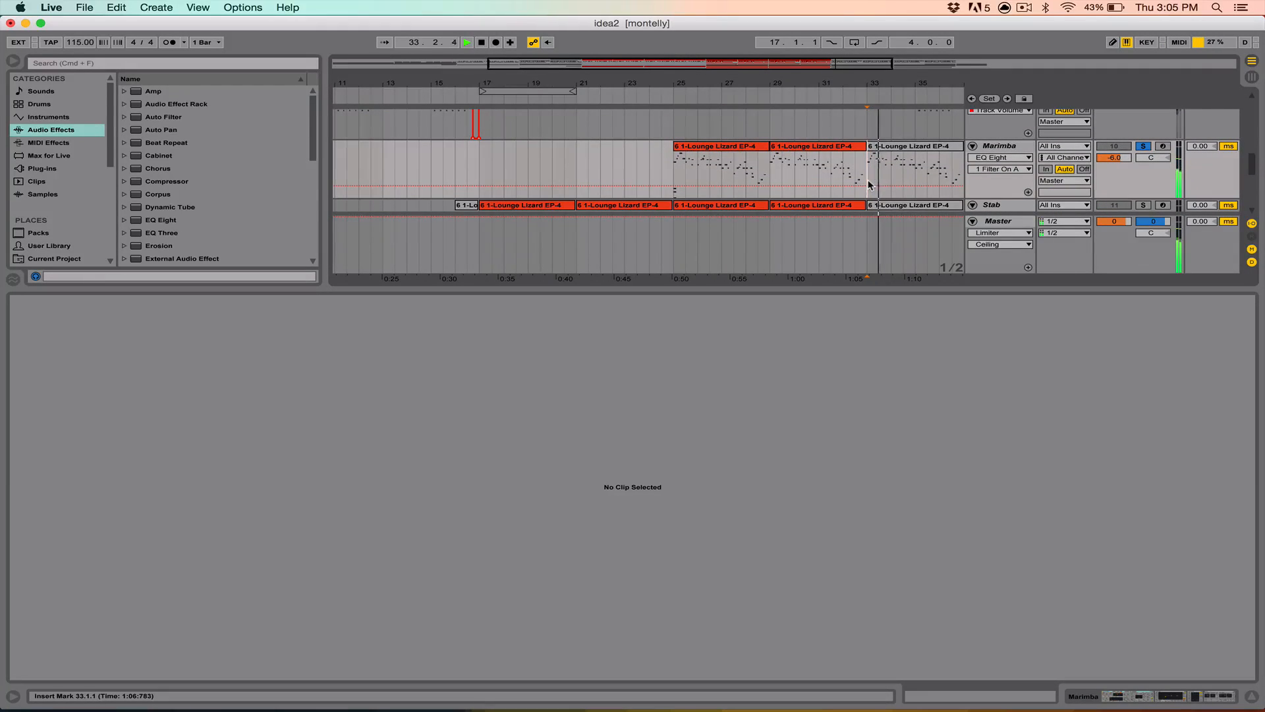
pyautogui.press('space')
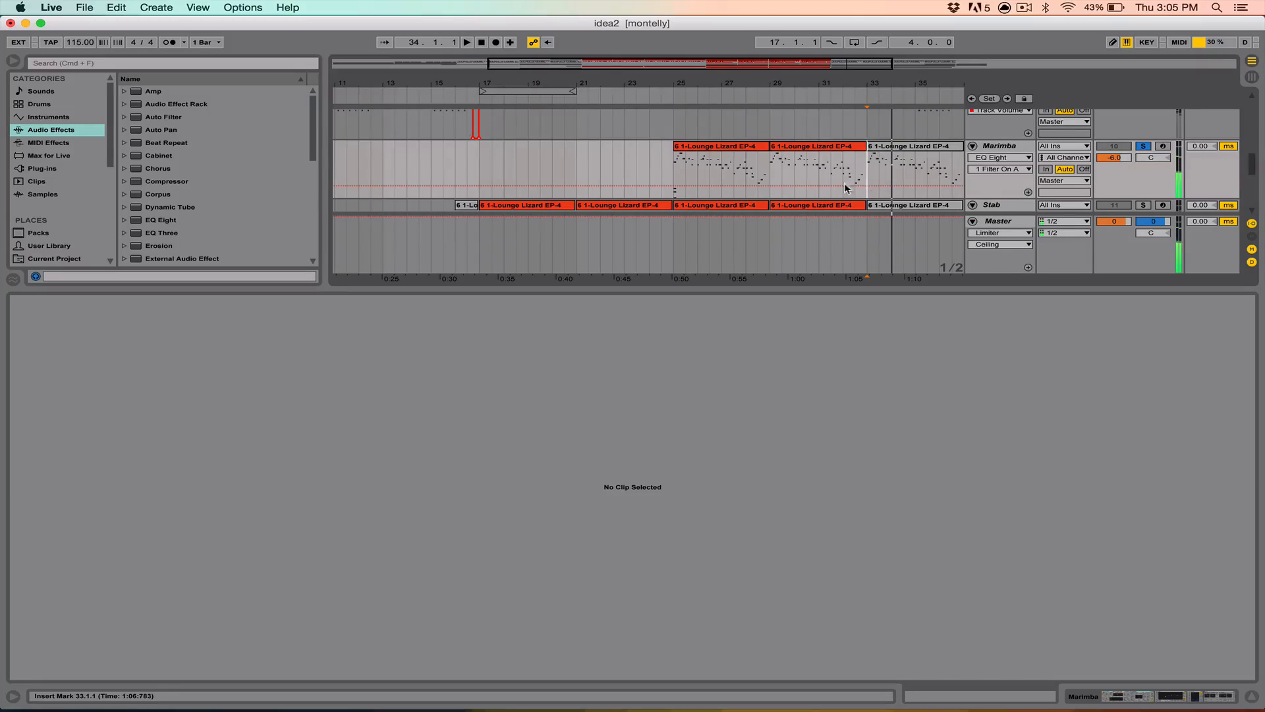
pyautogui.click(751, 154)
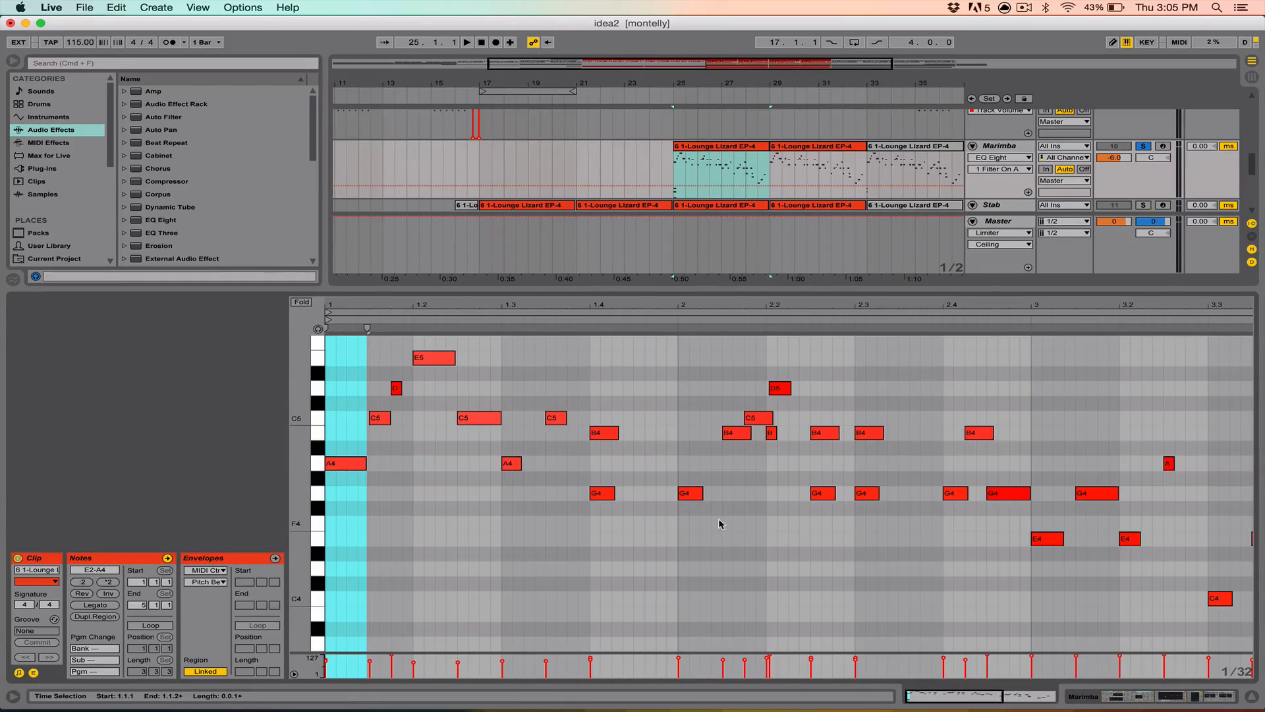
# Close the Marimba clip's notes and show the Marimba track's device chain
pyautogui.click(1251, 697)
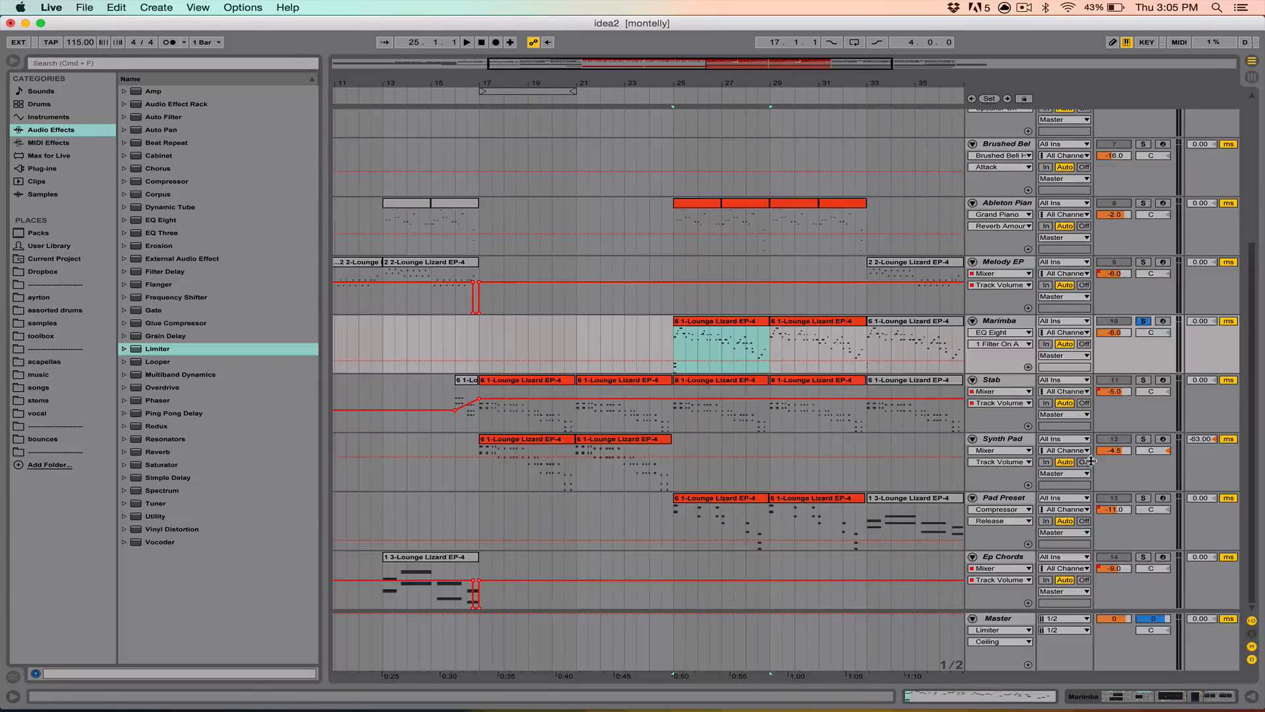
pyautogui.doubleClick(1025, 326)
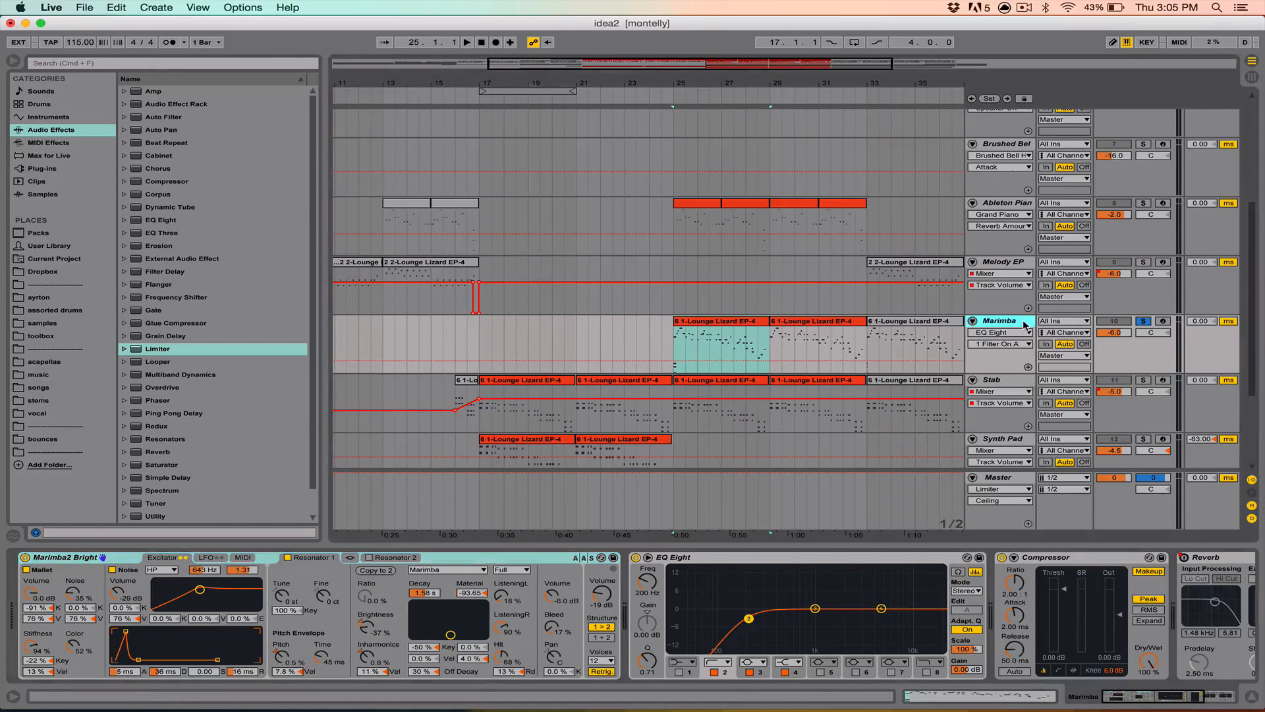
pyautogui.scroll(-3, 850, 275)
pyautogui.scroll(-2, 850, 275)
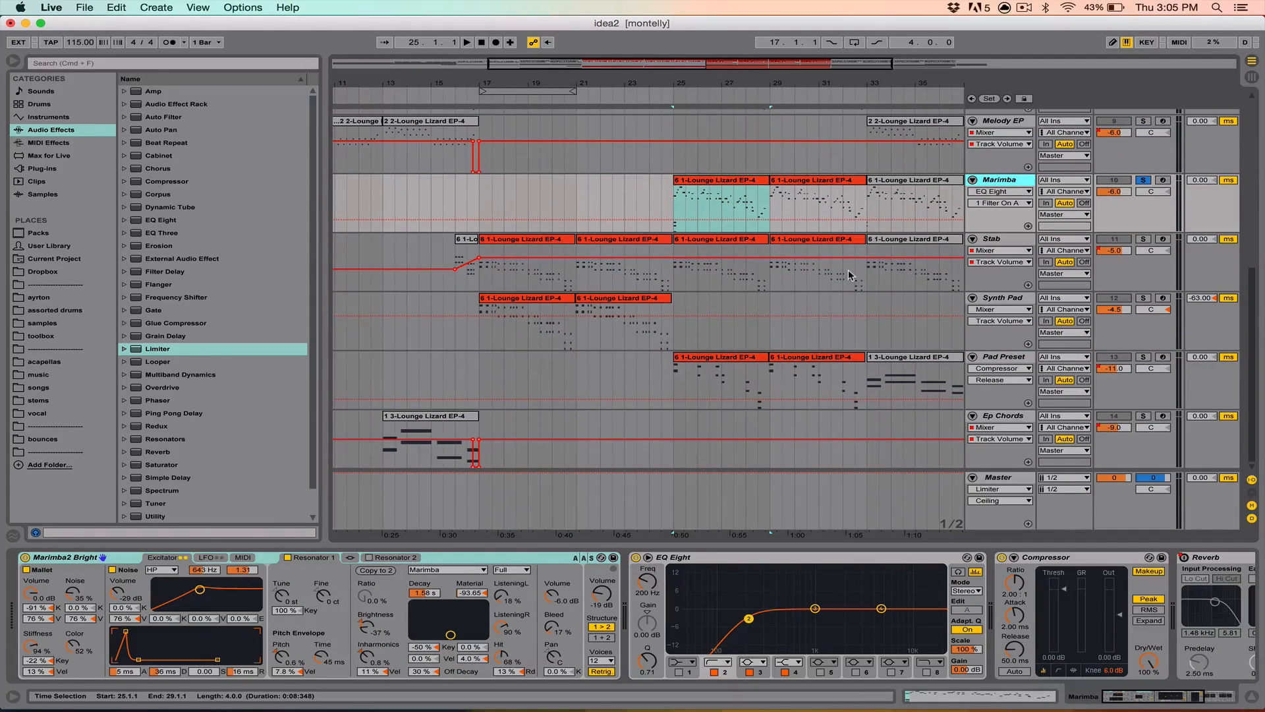
# Select the Pad Preset clip at bar 25 and solo the Pad Preset track
pyautogui.click(1021, 357)
pyautogui.click(767, 366)
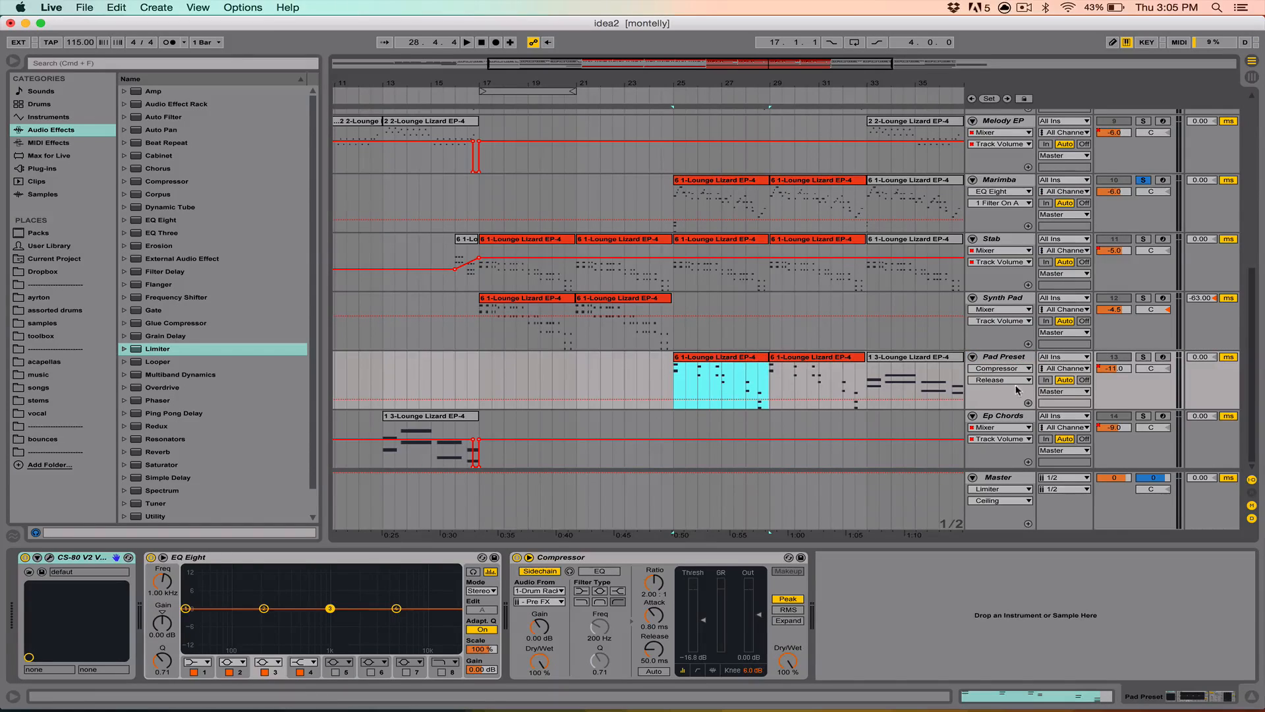
pyautogui.click(1145, 357)
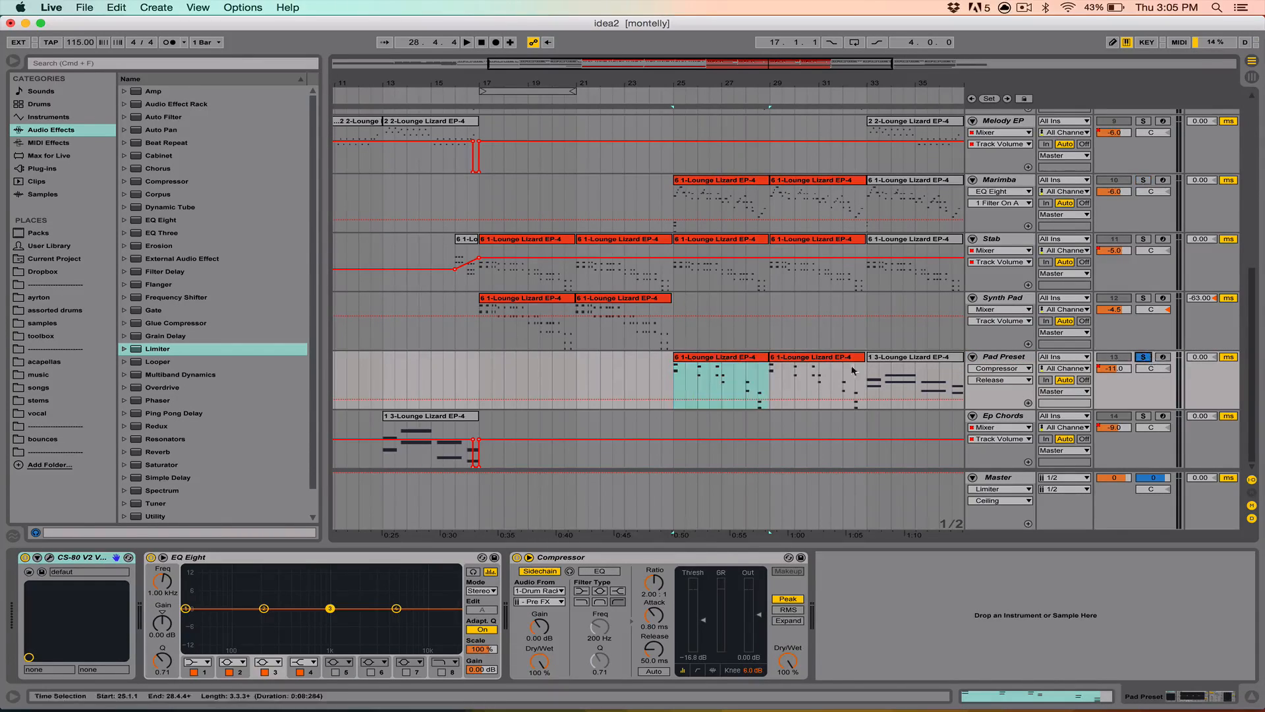
pyautogui.click(757, 359)
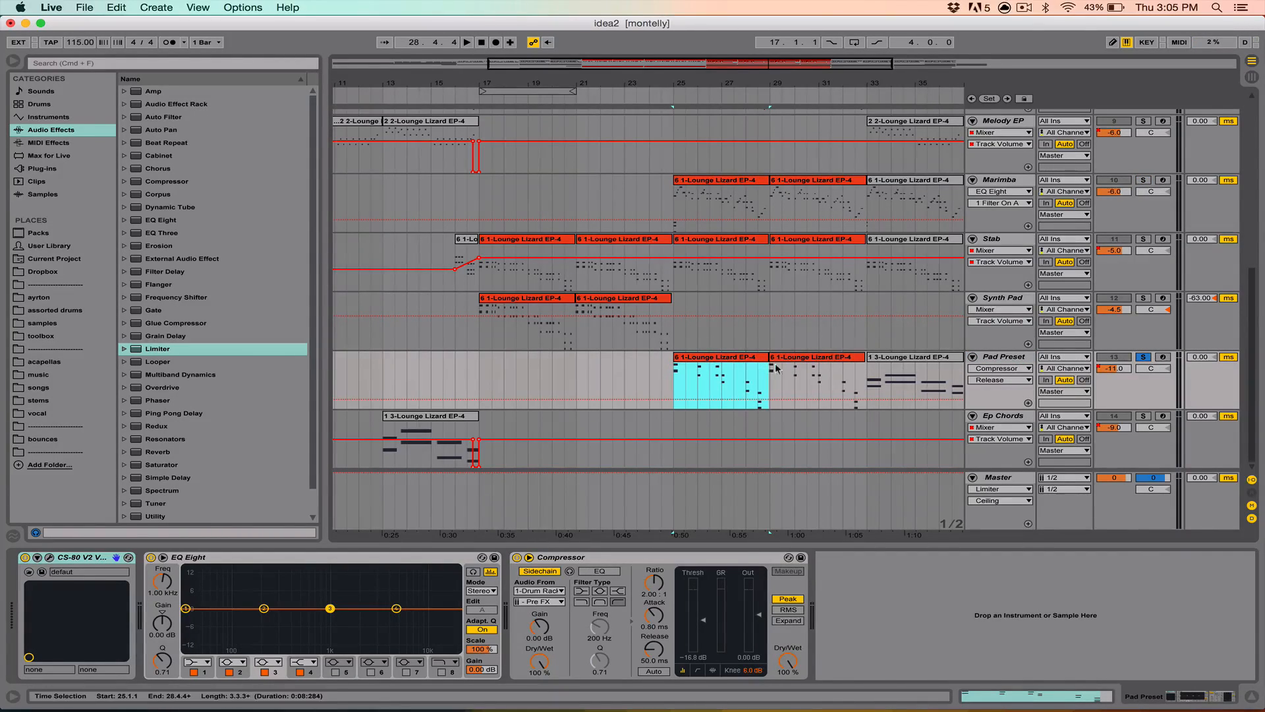
# Open the notes of the Pad Preset clip at bar 25 and play the soloed track from the clip's start
pyautogui.doubleClick(758, 360)
pyautogui.click(531, 406)
pyautogui.scroll(8, 531, 408)
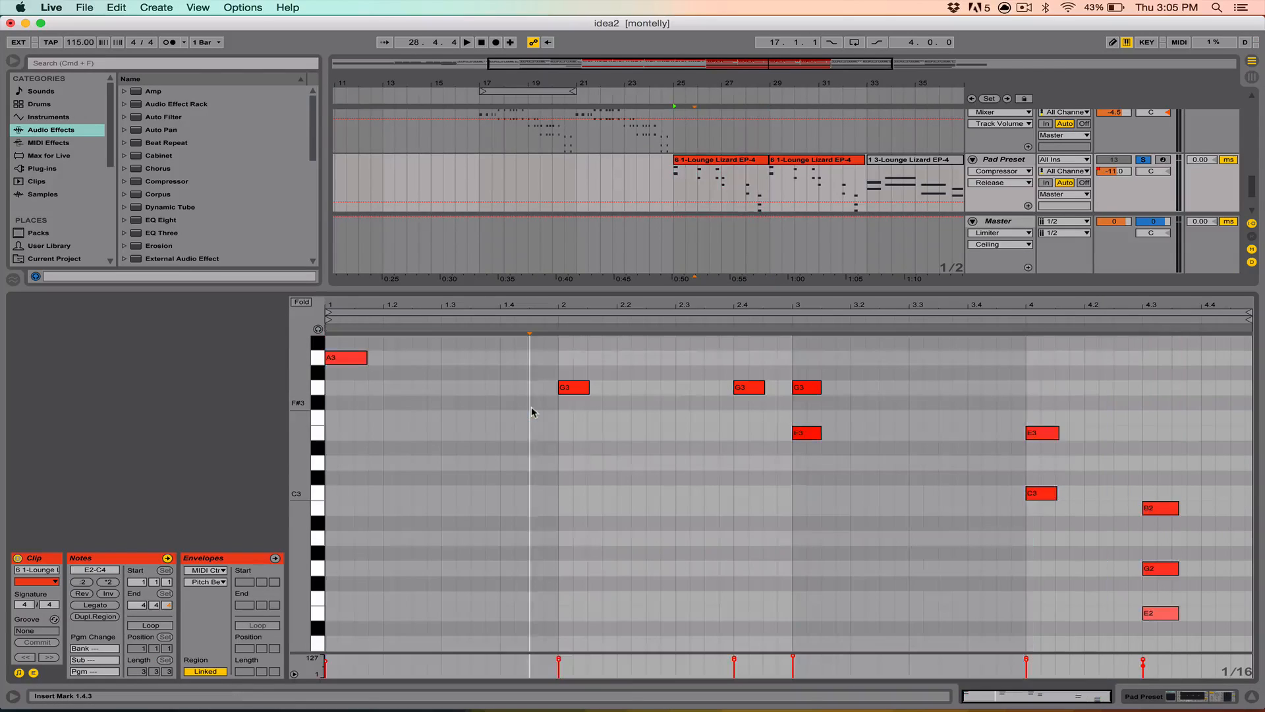
pyautogui.scroll(-5, 531, 413)
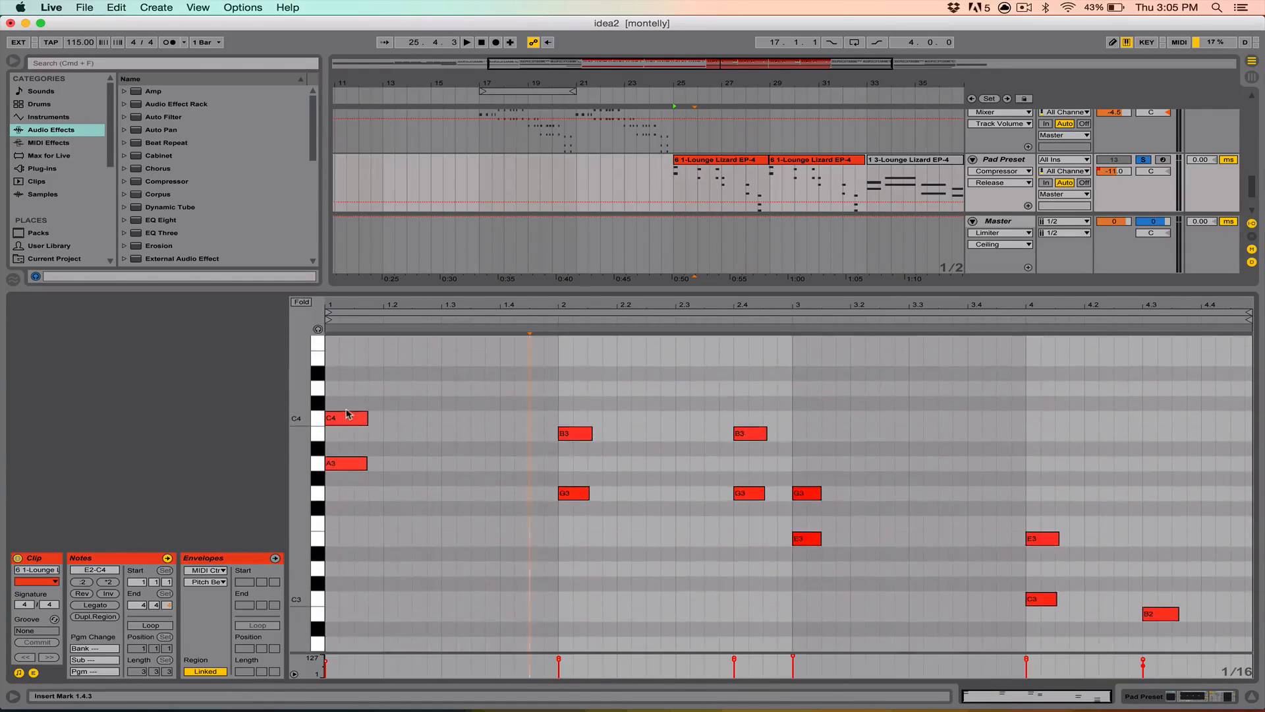
pyautogui.click(342, 395)
pyautogui.click(330, 376)
pyautogui.press('space')
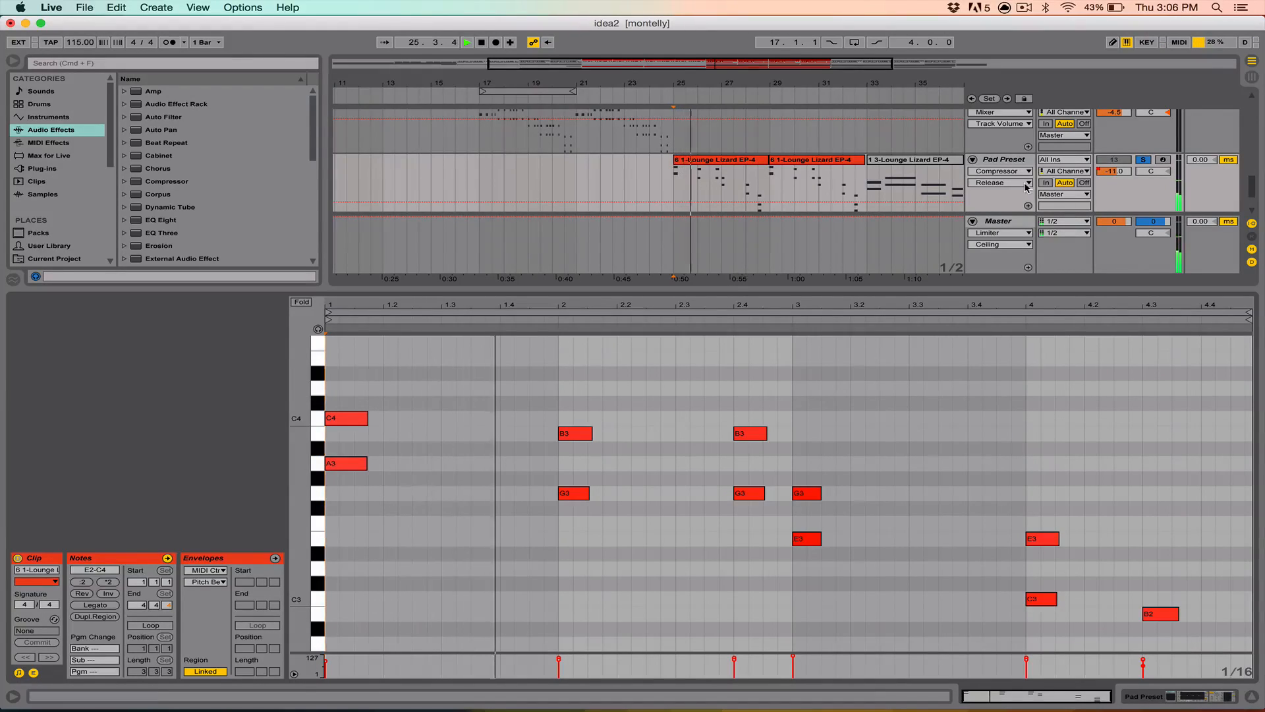
# Show the Pad Preset track's devices, inspect the CS-80 V2 plug-in window during playback, and close the window
pyautogui.doubleClick(1008, 159)
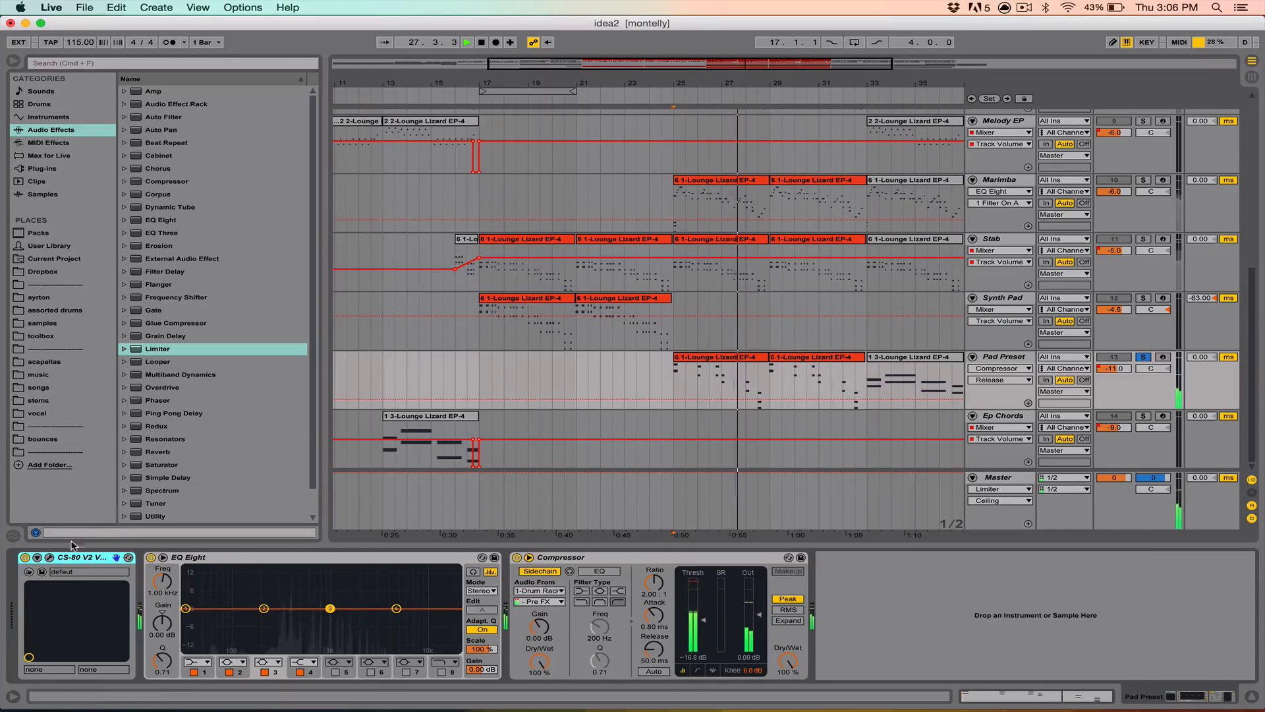
pyautogui.click(50, 556)
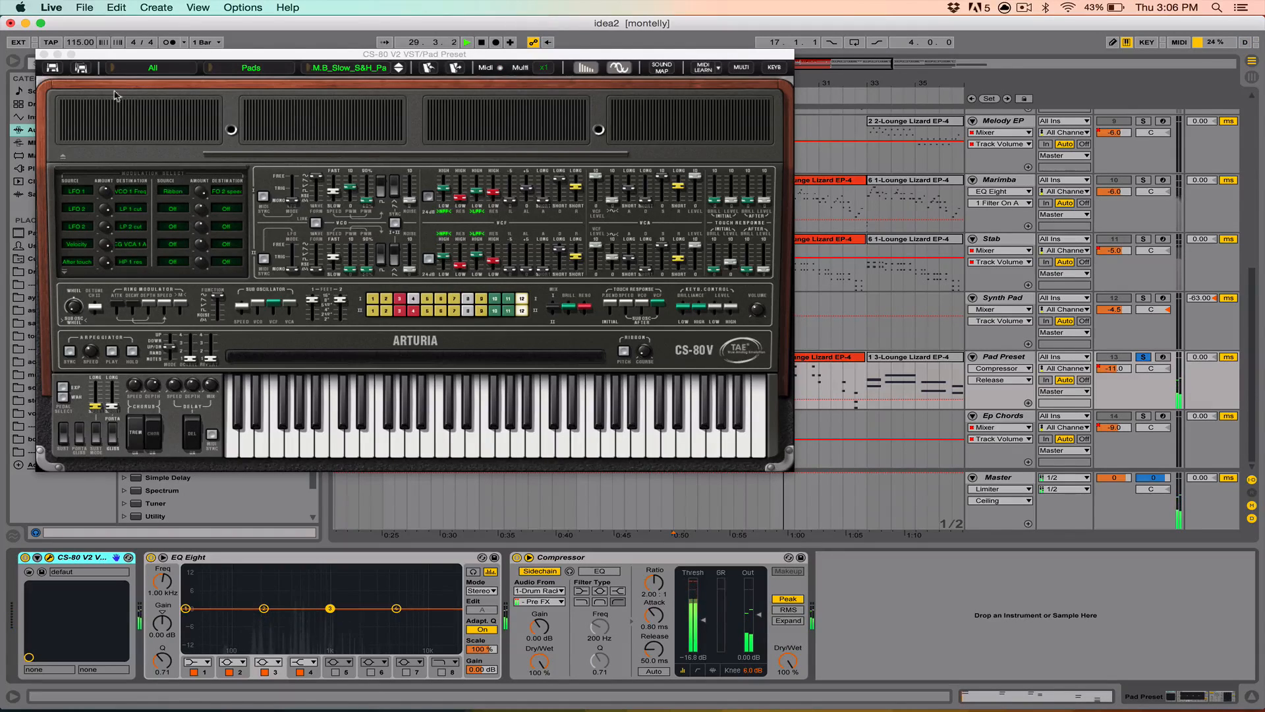
pyautogui.click(44, 54)
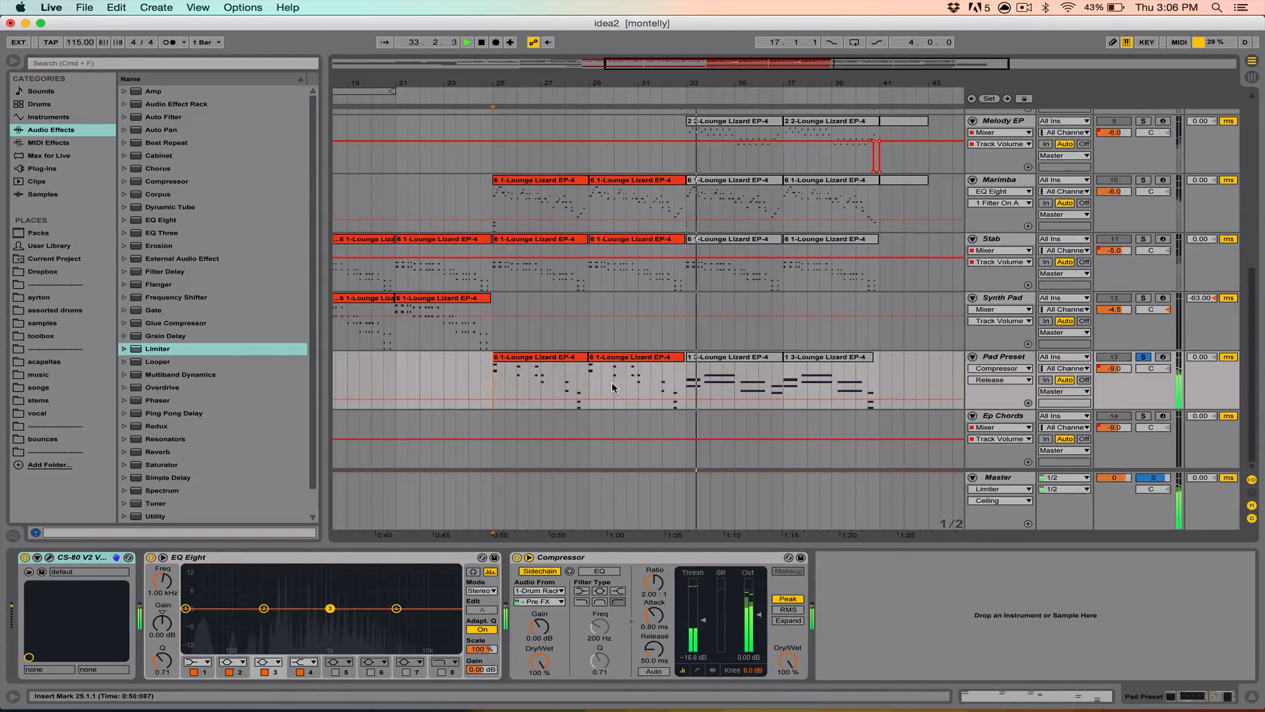
# Select the Pad Preset clip at bar 33, stop playback, and clear the track's solo
pyautogui.click(743, 361)
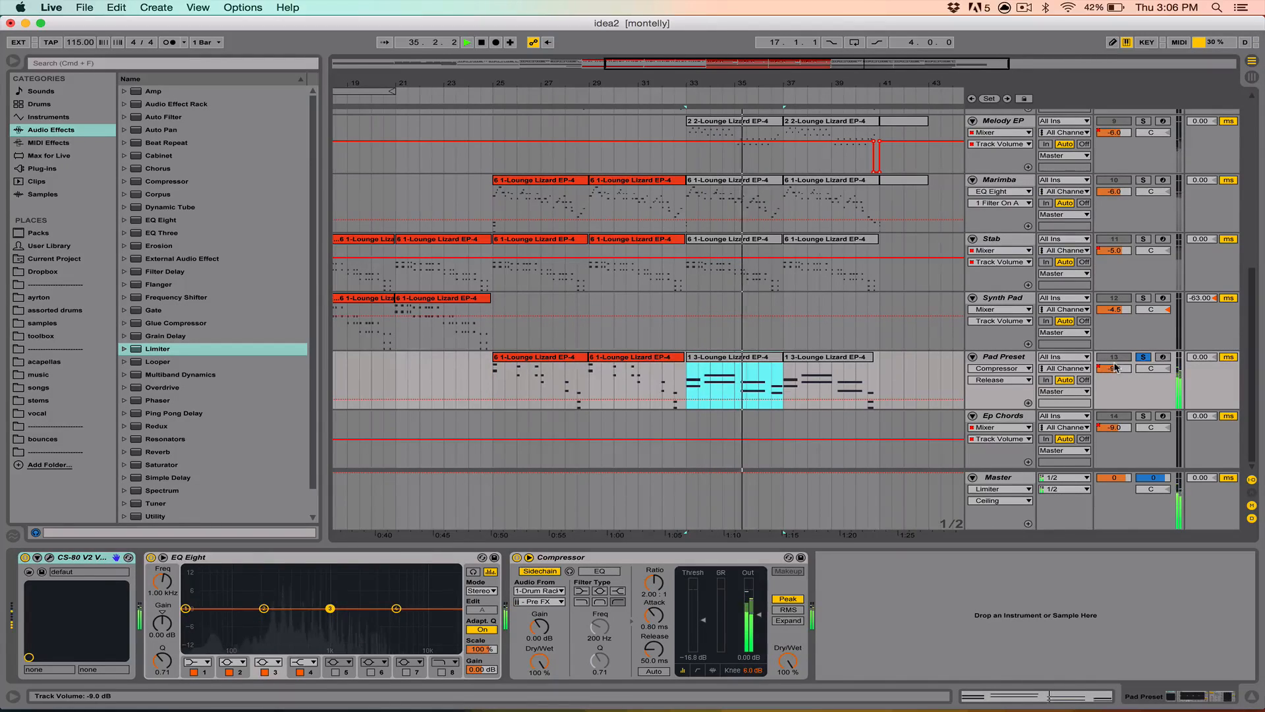
pyautogui.press('space')
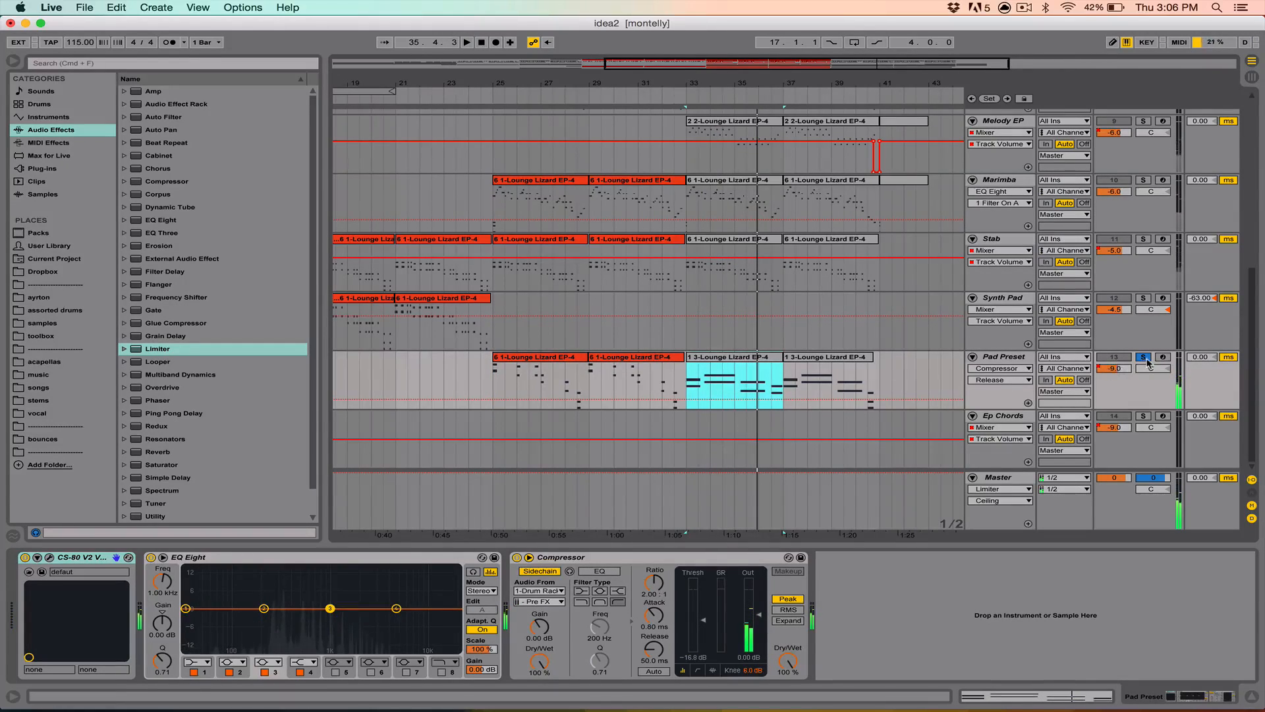
pyautogui.click(1146, 361)
# Examine the arrangement across all tracks, from the Drum Rack to Ep Chords, in its earlier and middle sections
pyautogui.scroll(10, 813, 399)
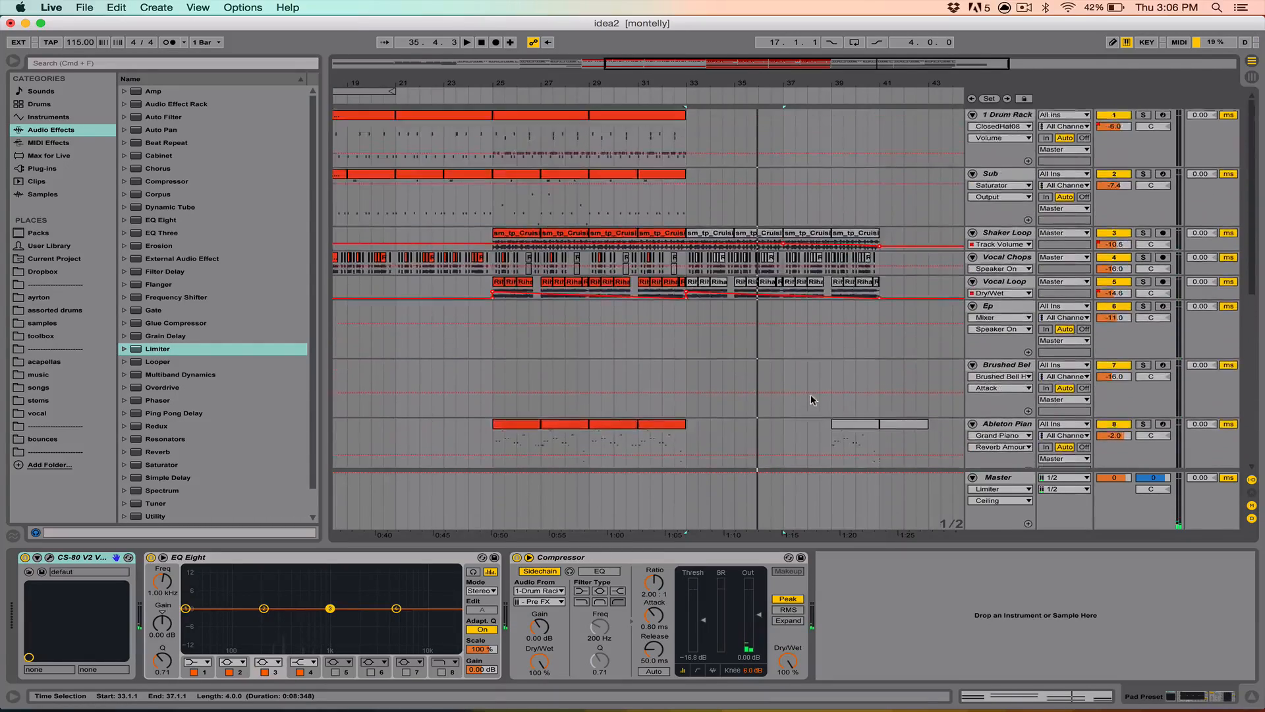
pyautogui.scroll(-10, 811, 400)
pyautogui.hscroll(-5, 812, 392)
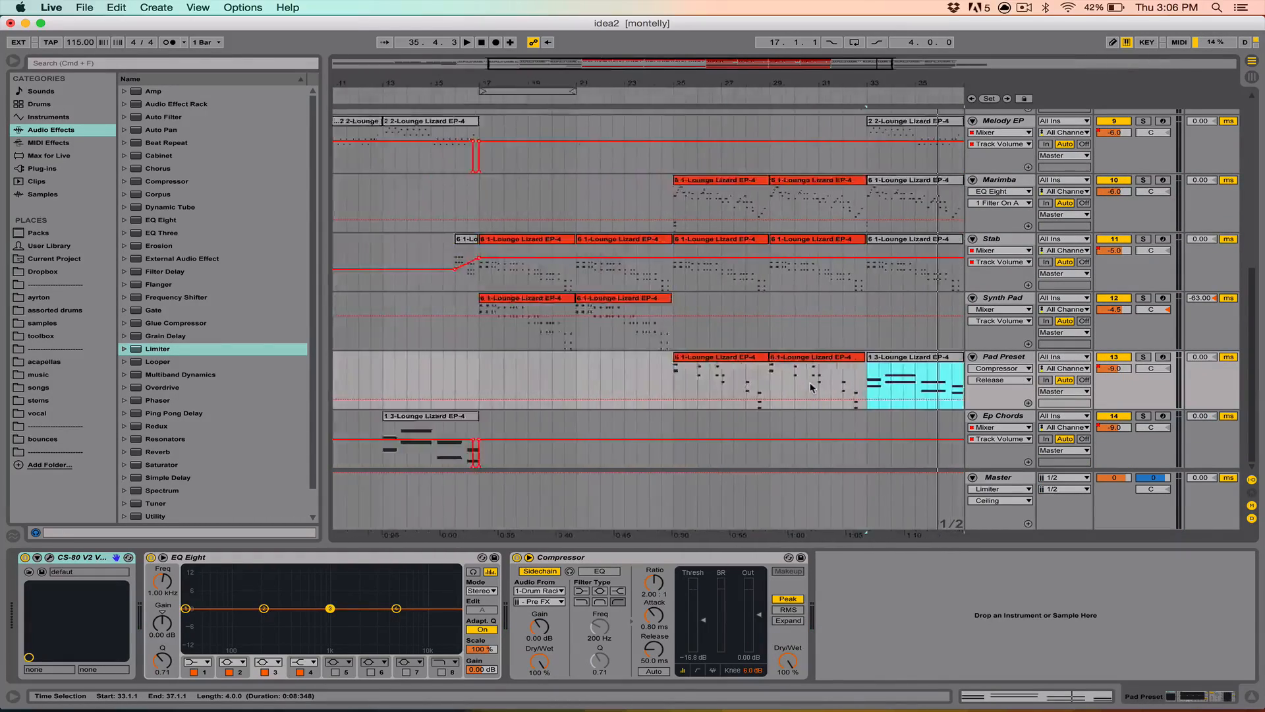
pyautogui.scroll(10, 811, 387)
pyautogui.hscroll(-8, 810, 388)
pyautogui.click(809, 387)
pyautogui.hscroll(2, 811, 387)
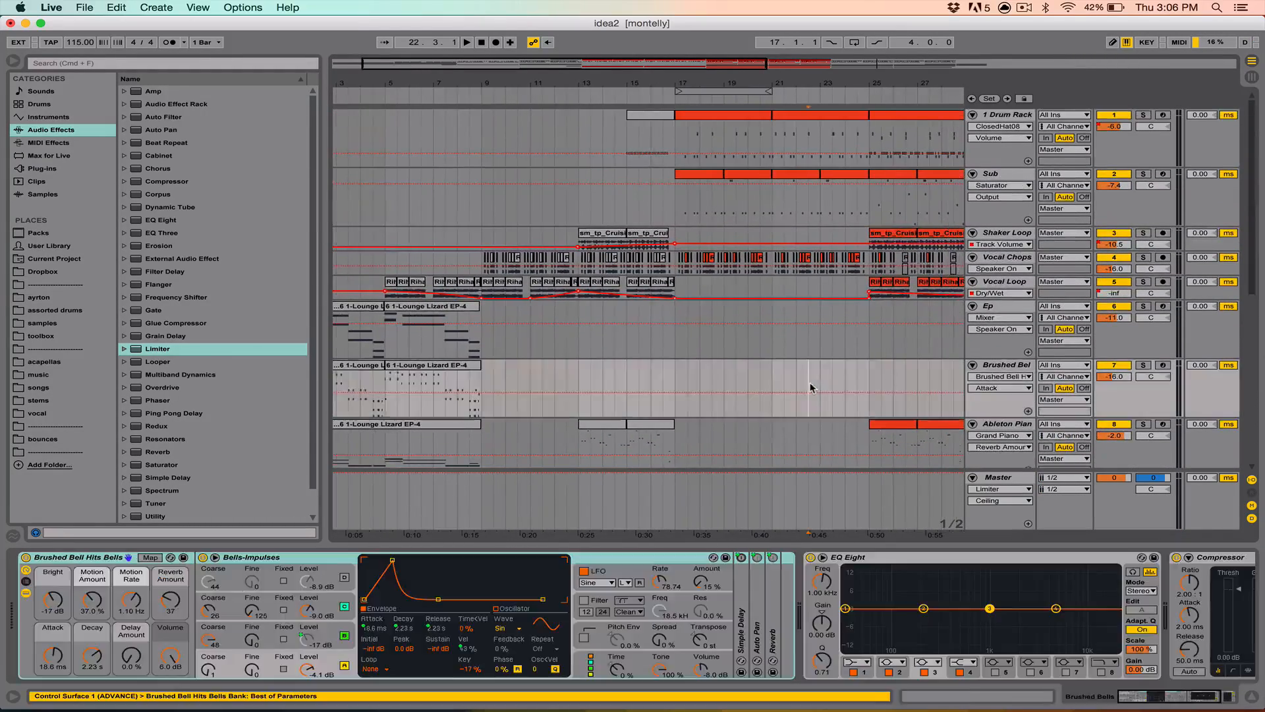
pyautogui.scroll(-7, 811, 388)
pyautogui.scroll(5, 811, 387)
pyautogui.scroll(2, 810, 388)
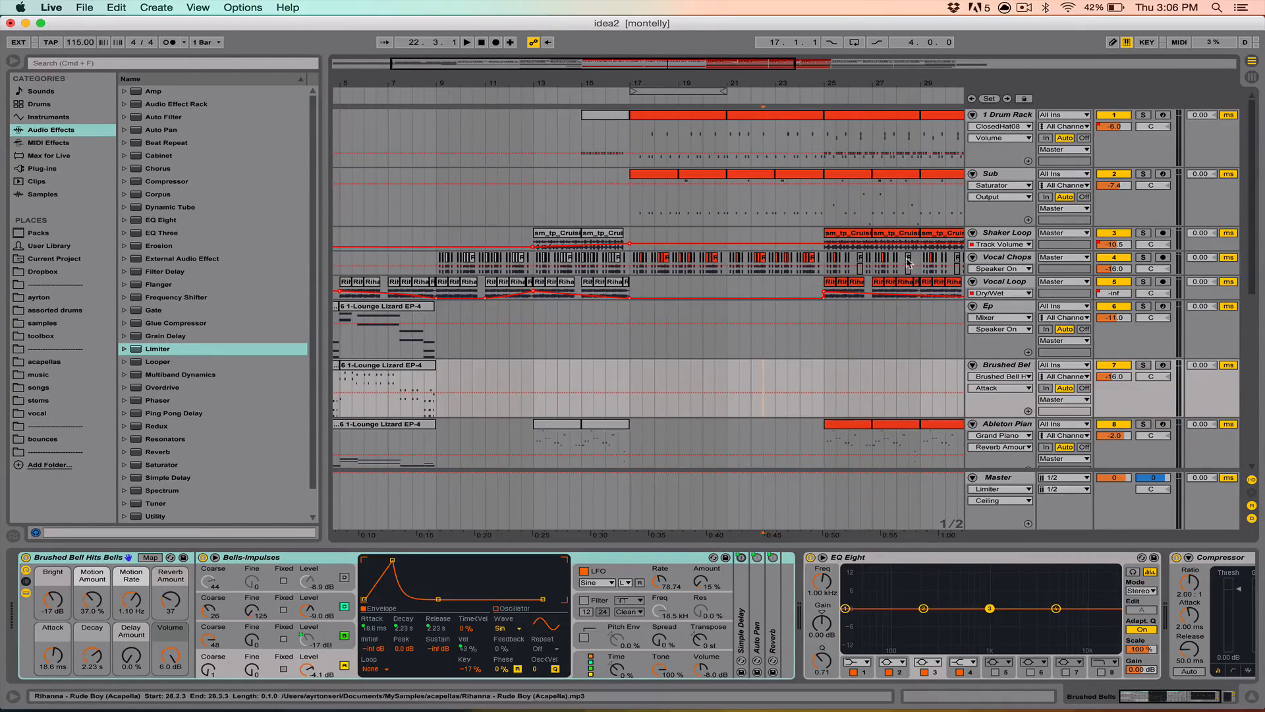
# Solo the Shaker Loop track, open the sample of its clip at bar 25, and play it briefly
pyautogui.click(1143, 233)
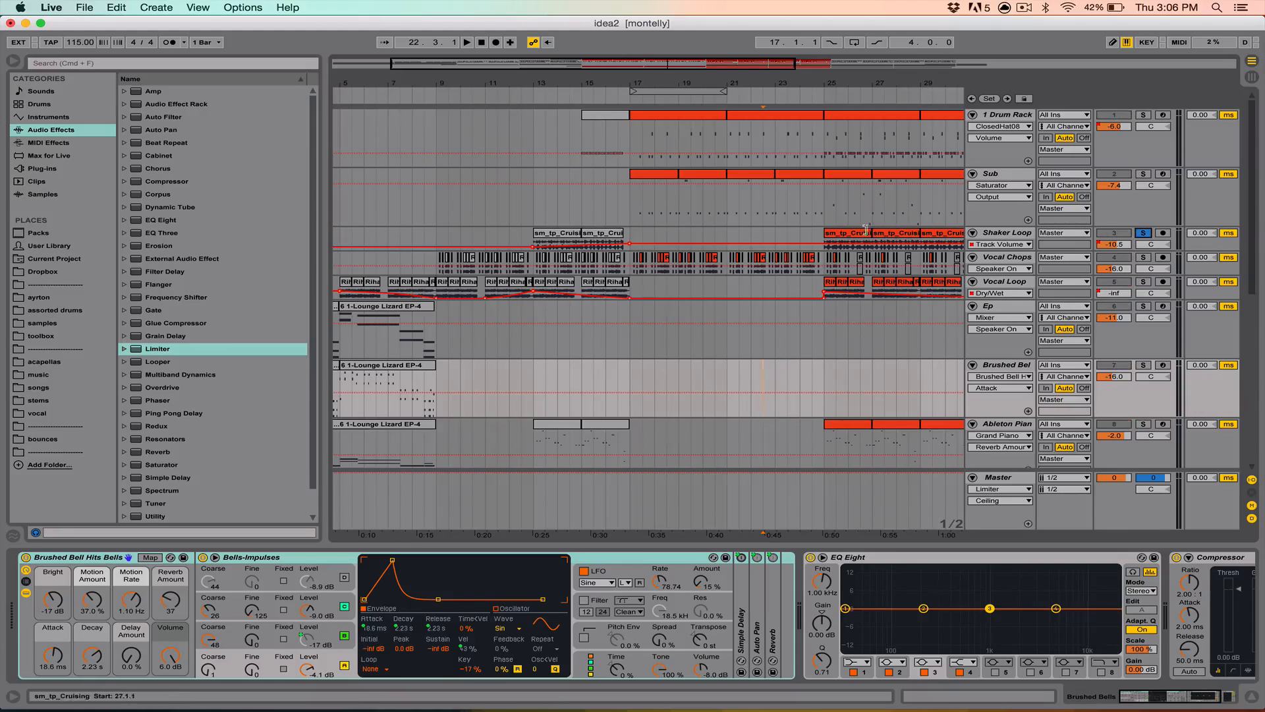
pyautogui.click(836, 235)
pyautogui.doubleClick(996, 232)
pyautogui.click(845, 238)
pyautogui.doubleClick(845, 239)
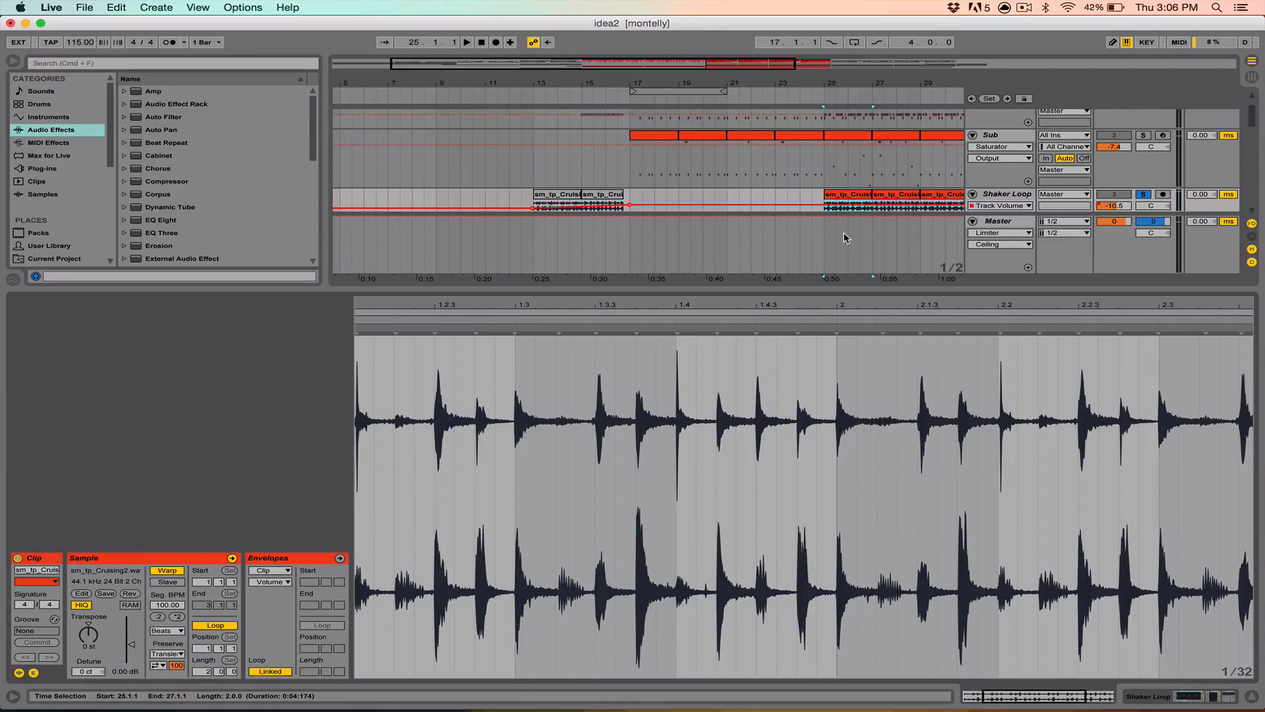
pyautogui.press('space')
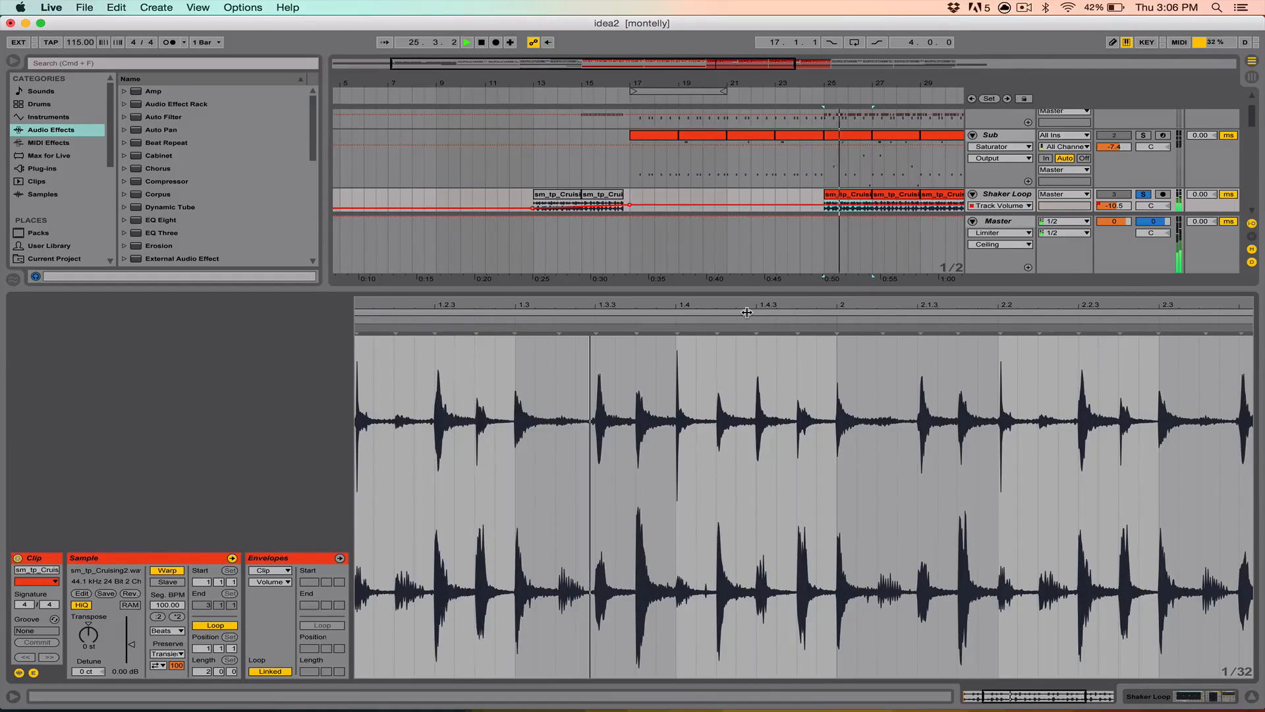
pyautogui.press('space')
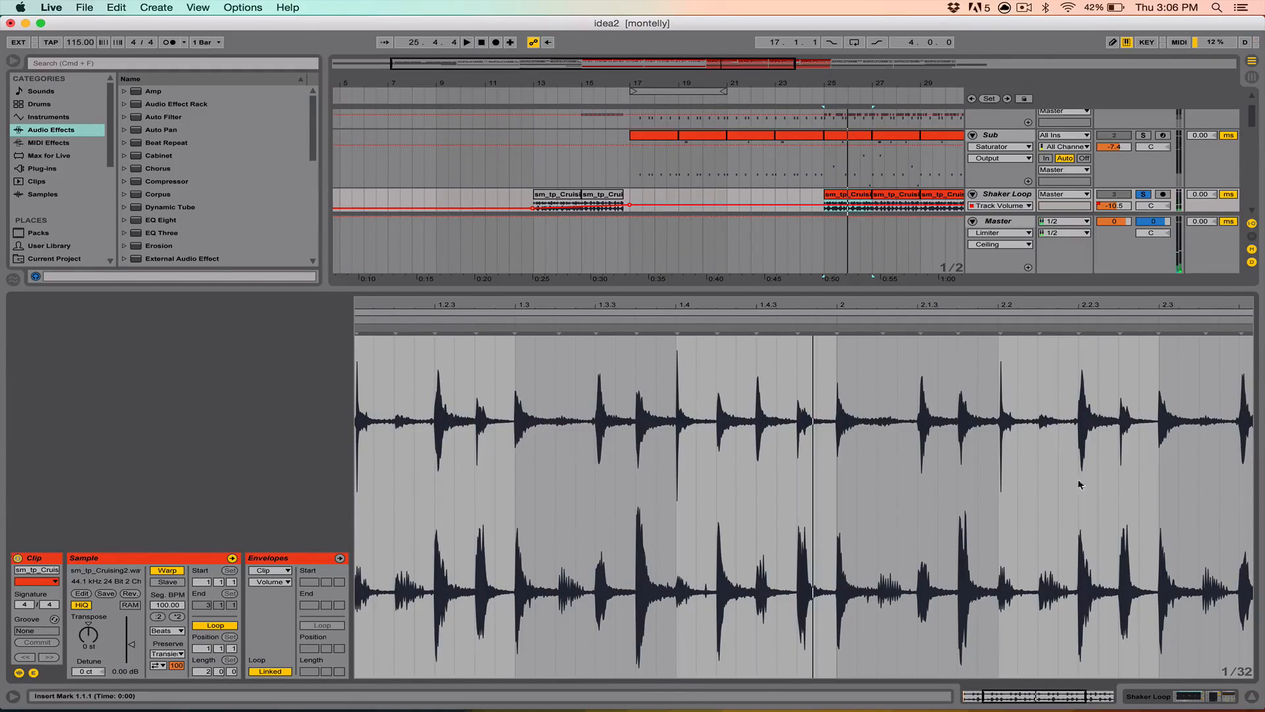
# Close the shaker sample, inspect the Shaker Loop track's device chain, and hide it again
pyautogui.click(1254, 696)
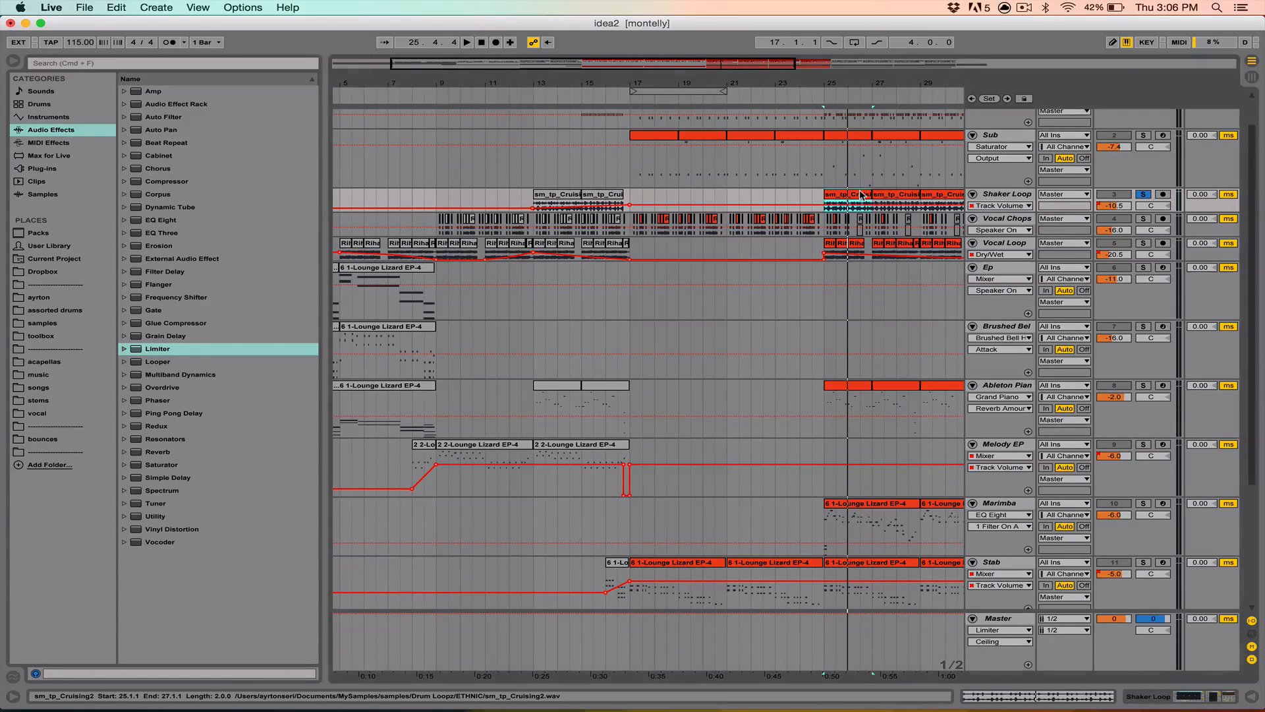
pyautogui.doubleClick(1008, 193)
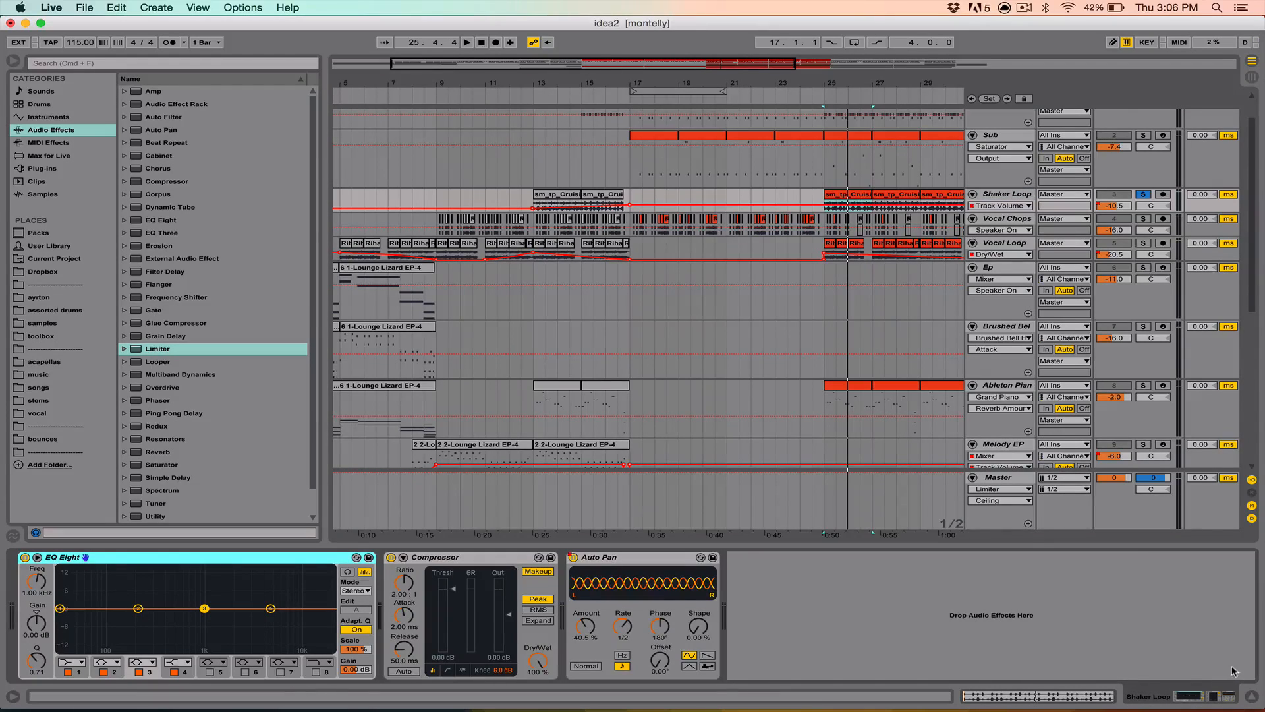
pyautogui.click(1251, 695)
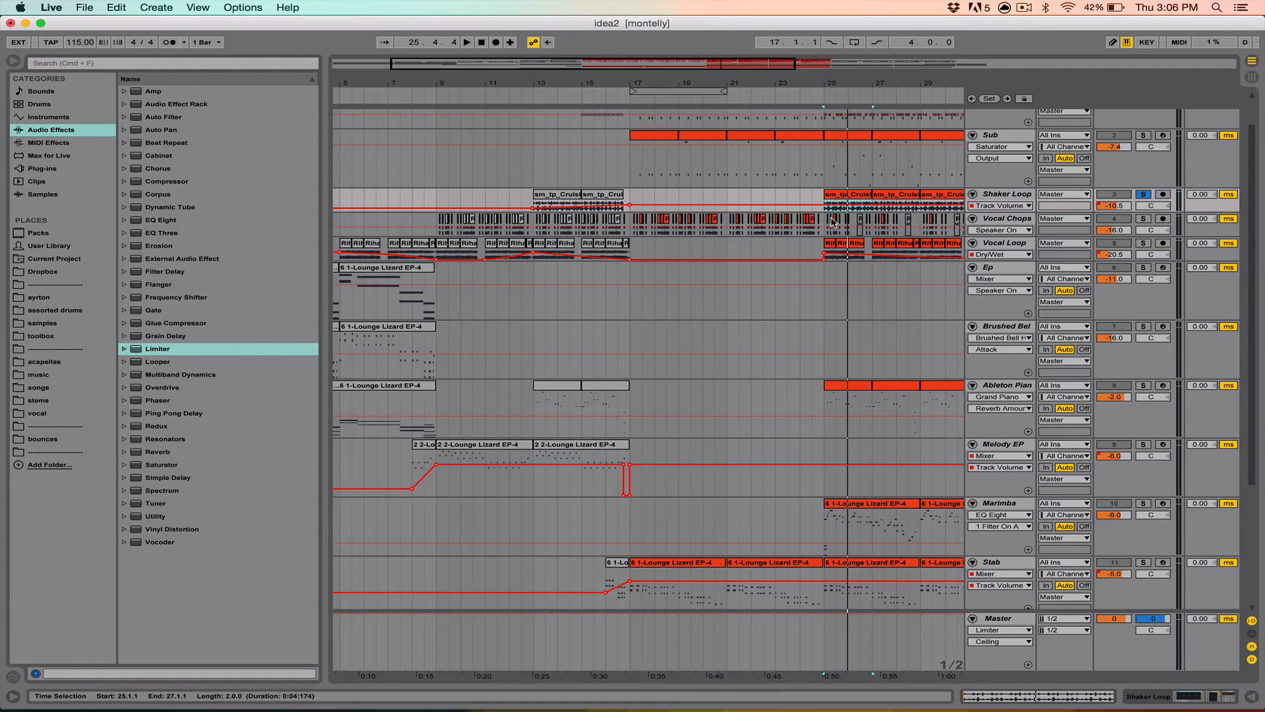
# Place the insert mark at bar 25 and open the notes of the Drum Rack clip there
pyautogui.scroll(2, 832, 222)
pyautogui.hscroll(3, 832, 222)
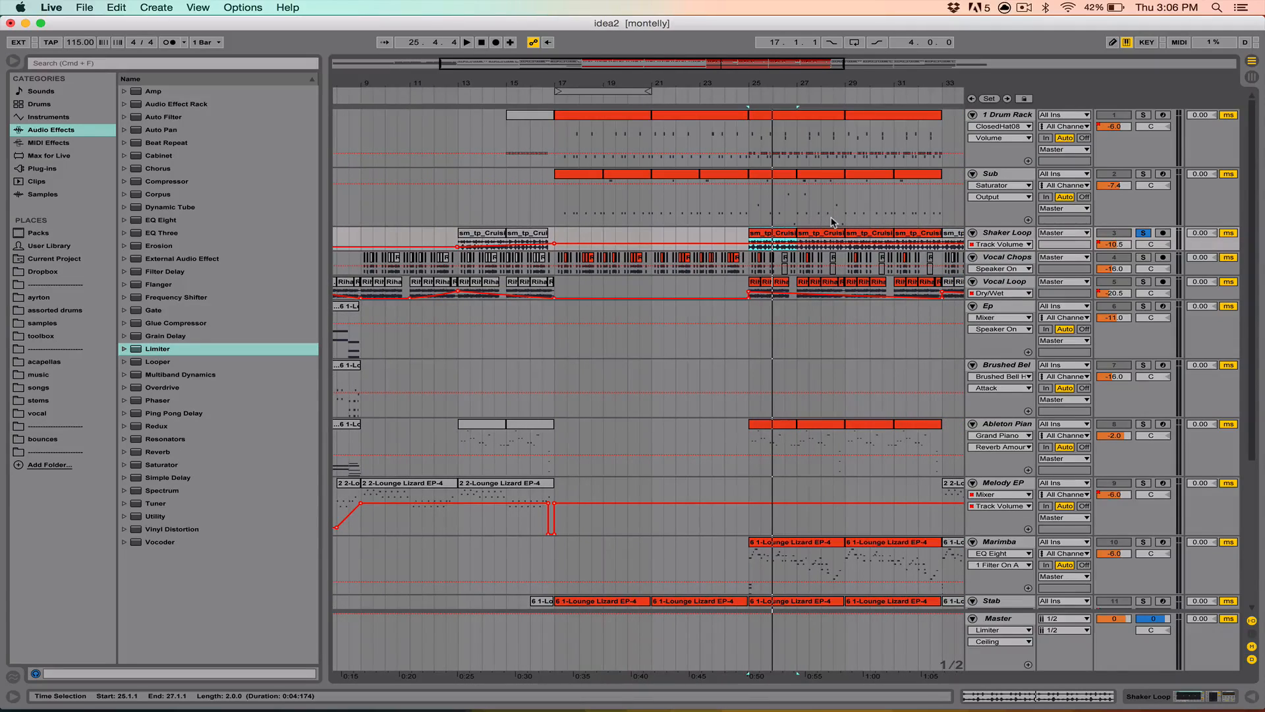
pyautogui.click(749, 198)
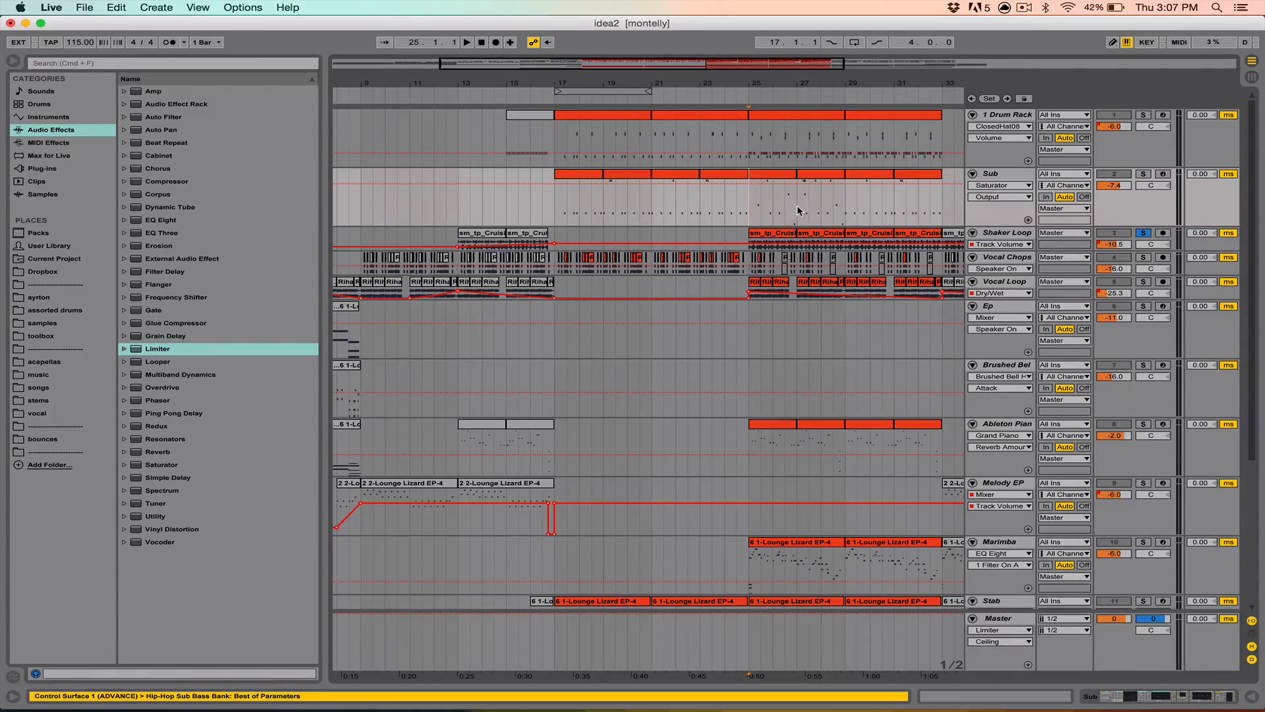
pyautogui.doubleClick(762, 118)
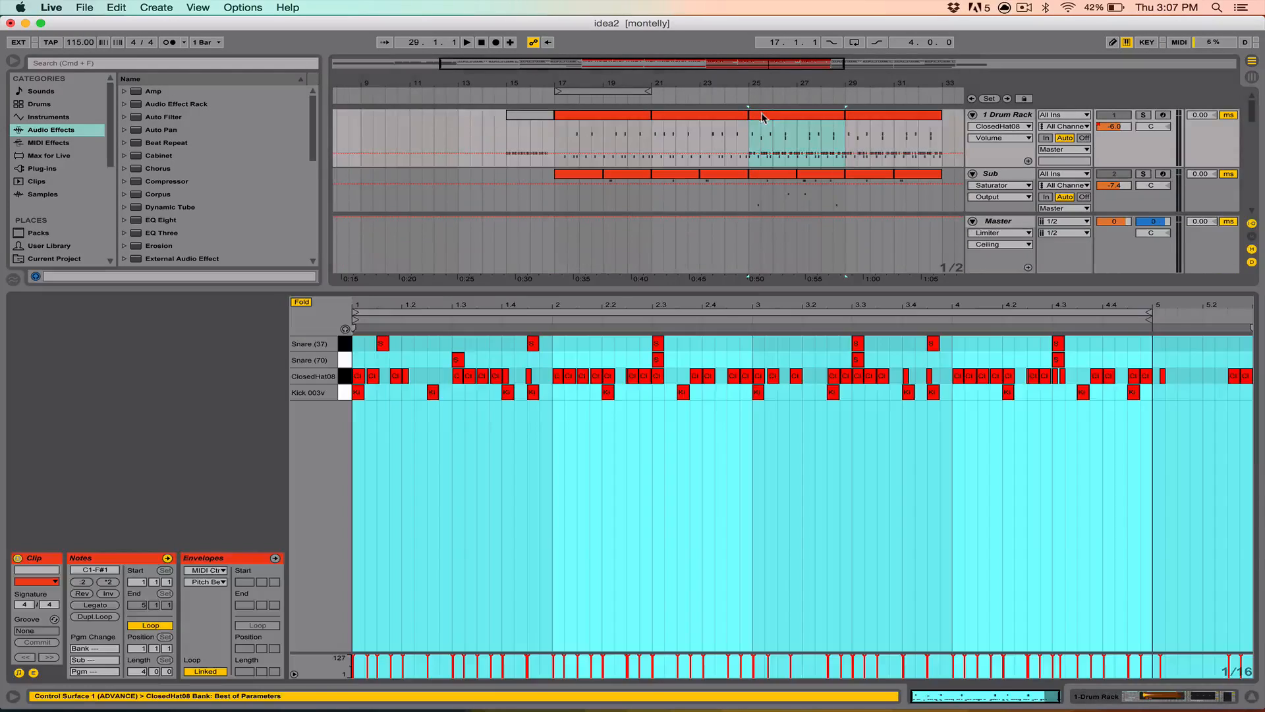
pyautogui.click(689, 518)
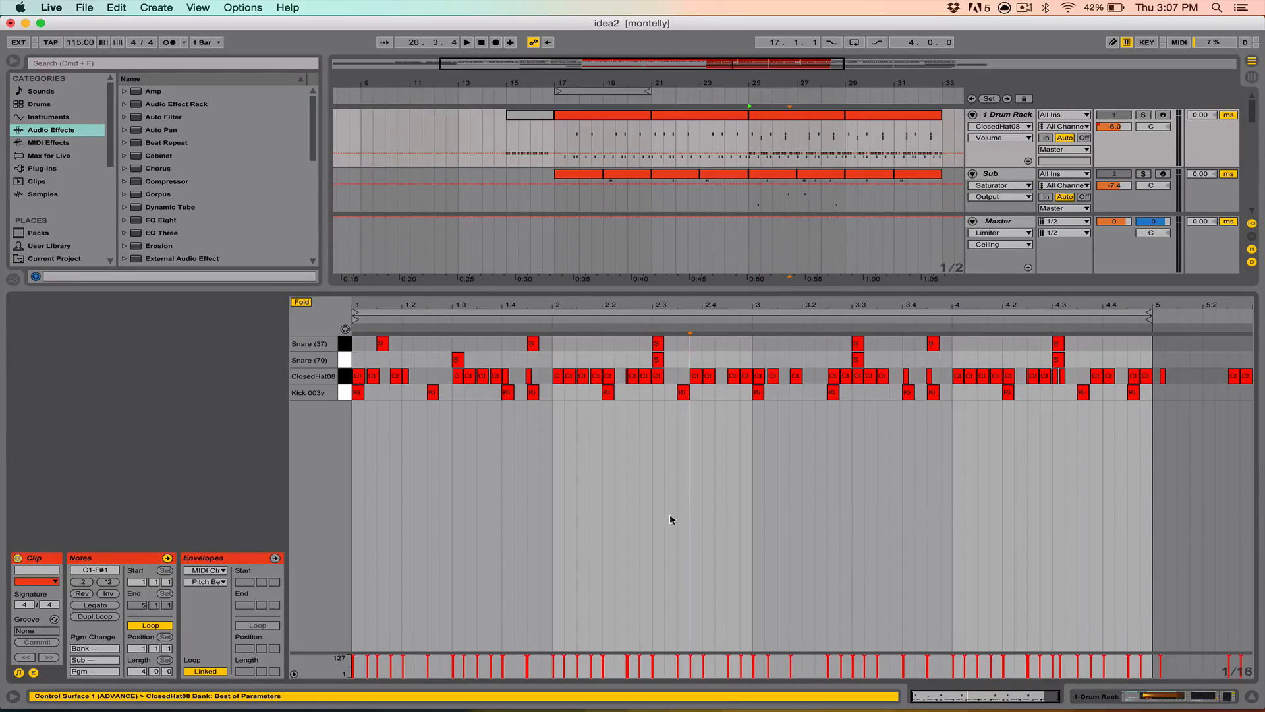
# Select all ClosedHat08 notes in the drum clip and solo the Drum Rack track
pyautogui.click(346, 373)
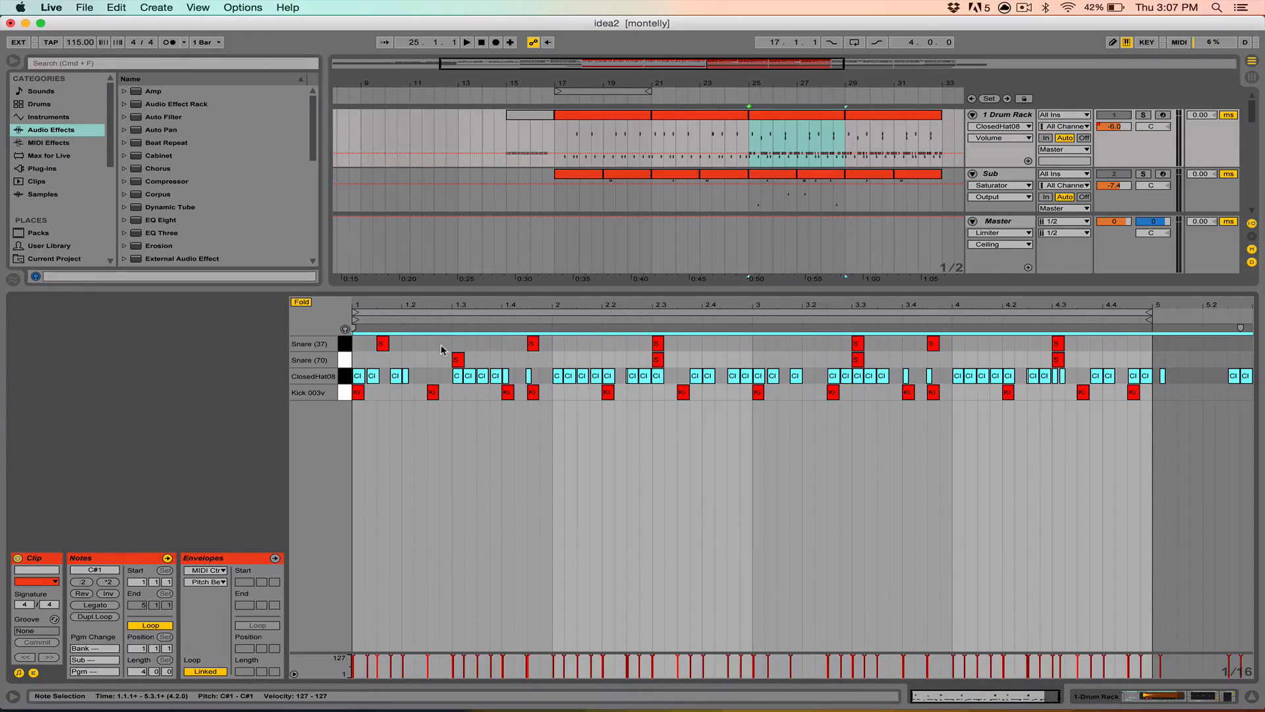
pyautogui.click(1146, 115)
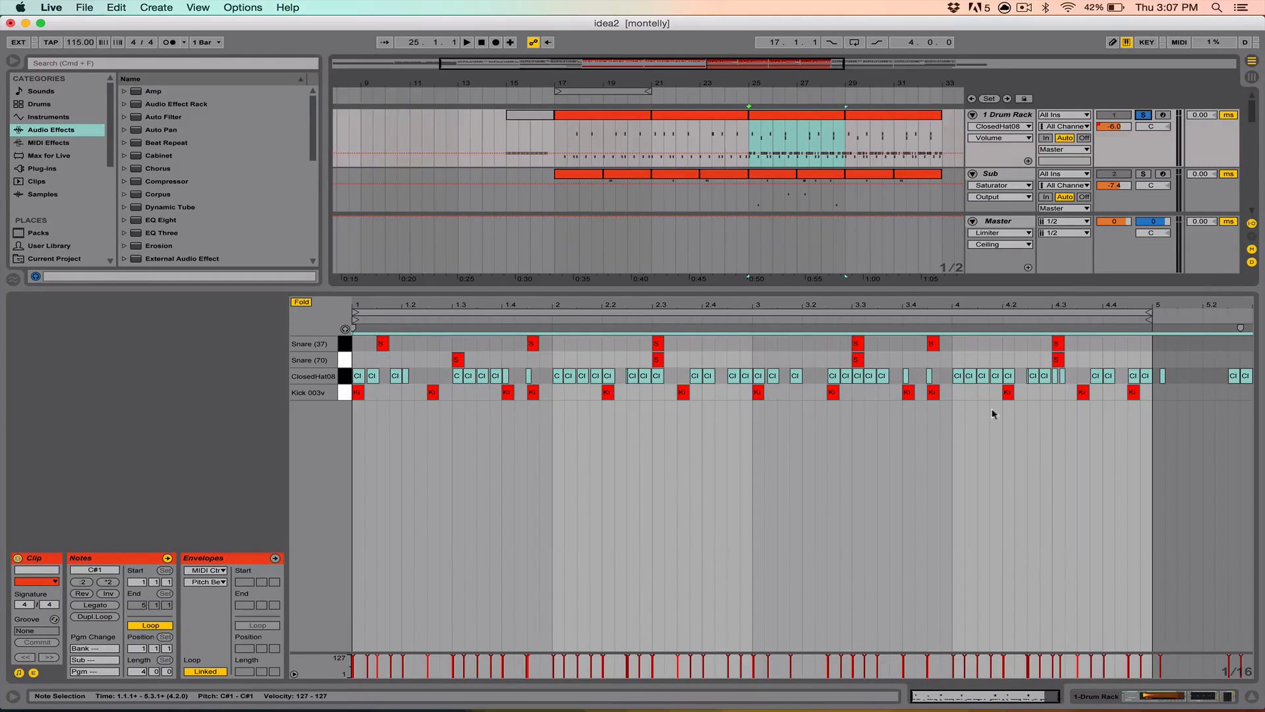
# Highlight the ClosedHat08 notes again, and switch from the drum clip's notes to the Drum Rack's devices
pyautogui.click(753, 460)
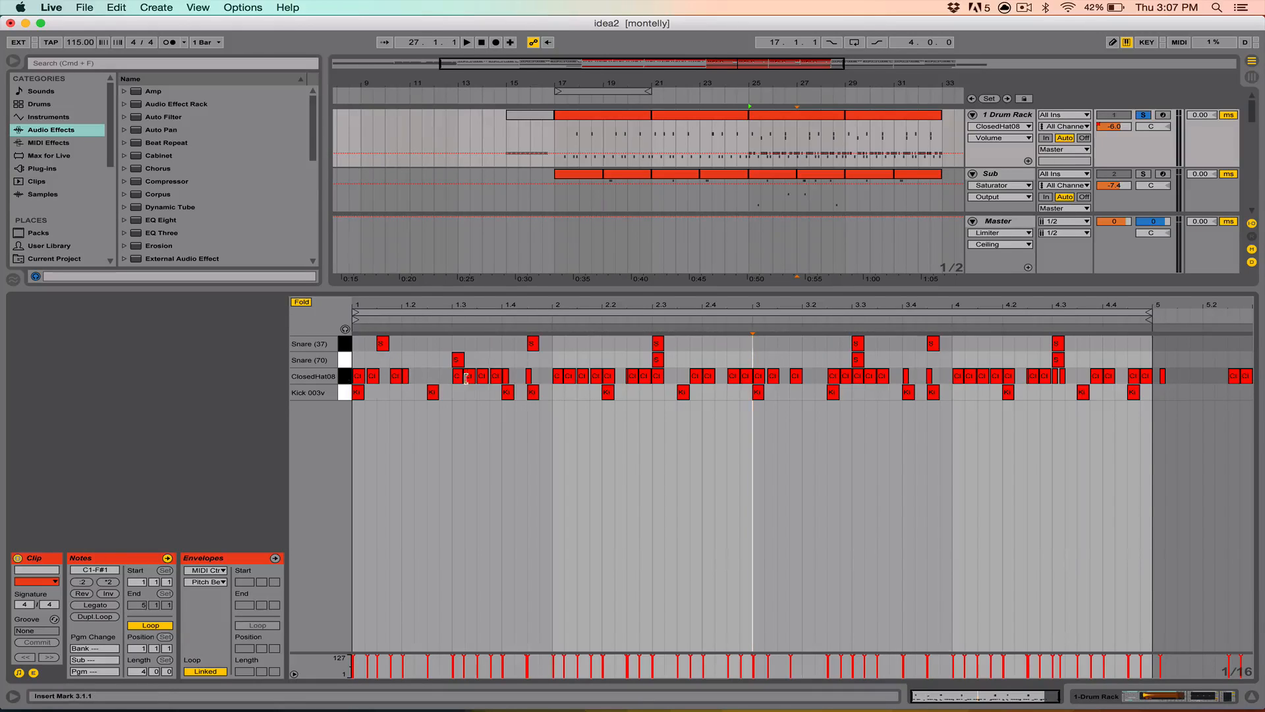
pyautogui.click(343, 376)
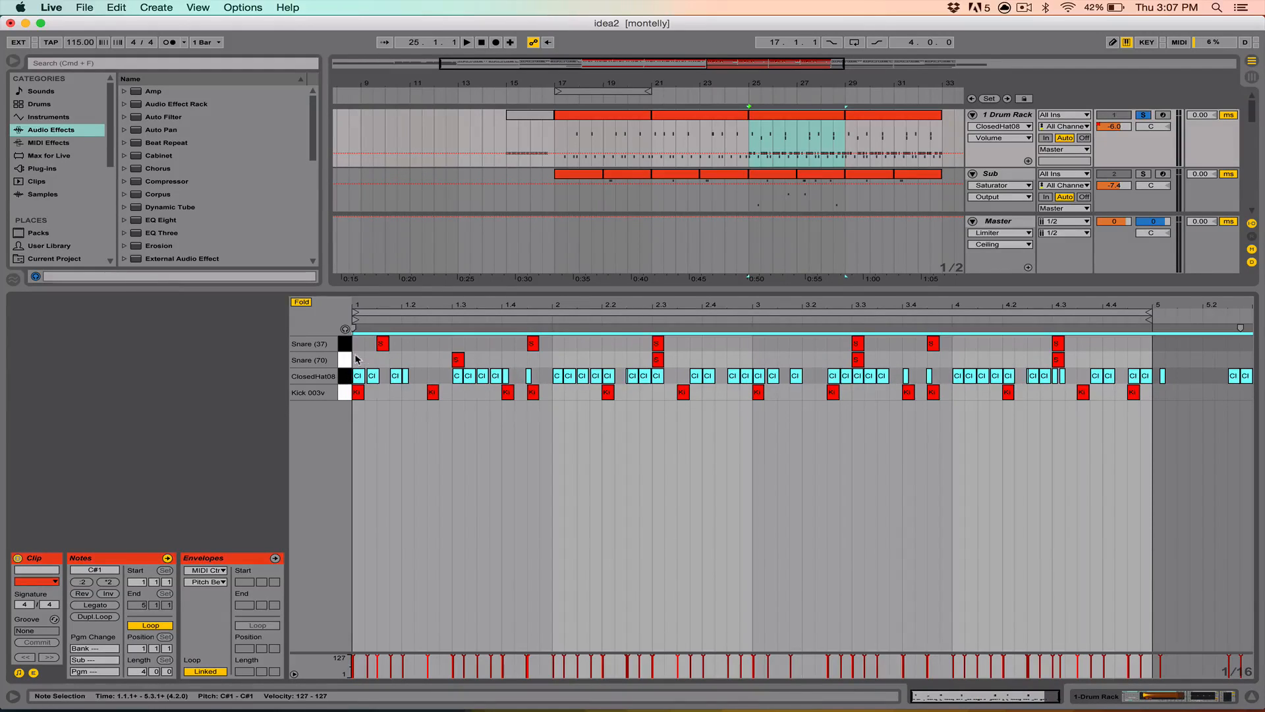
pyautogui.click(356, 356)
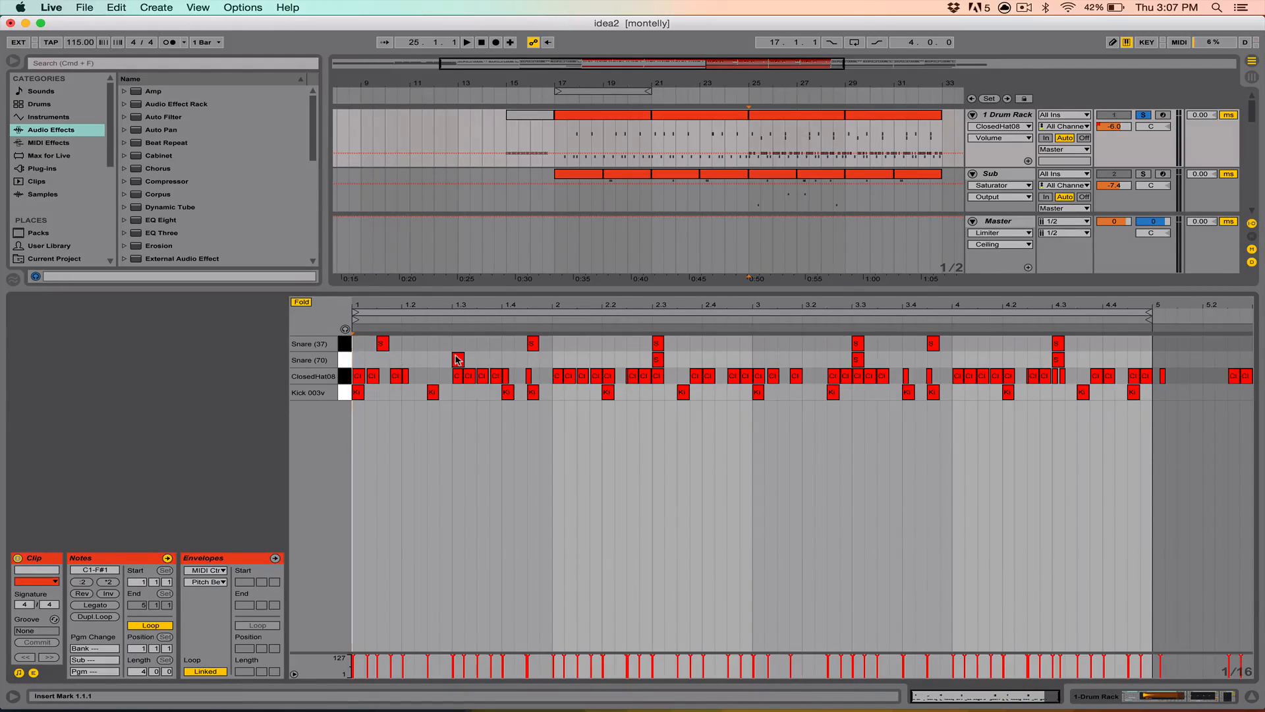
pyautogui.hotkey('shift', 'Tab')
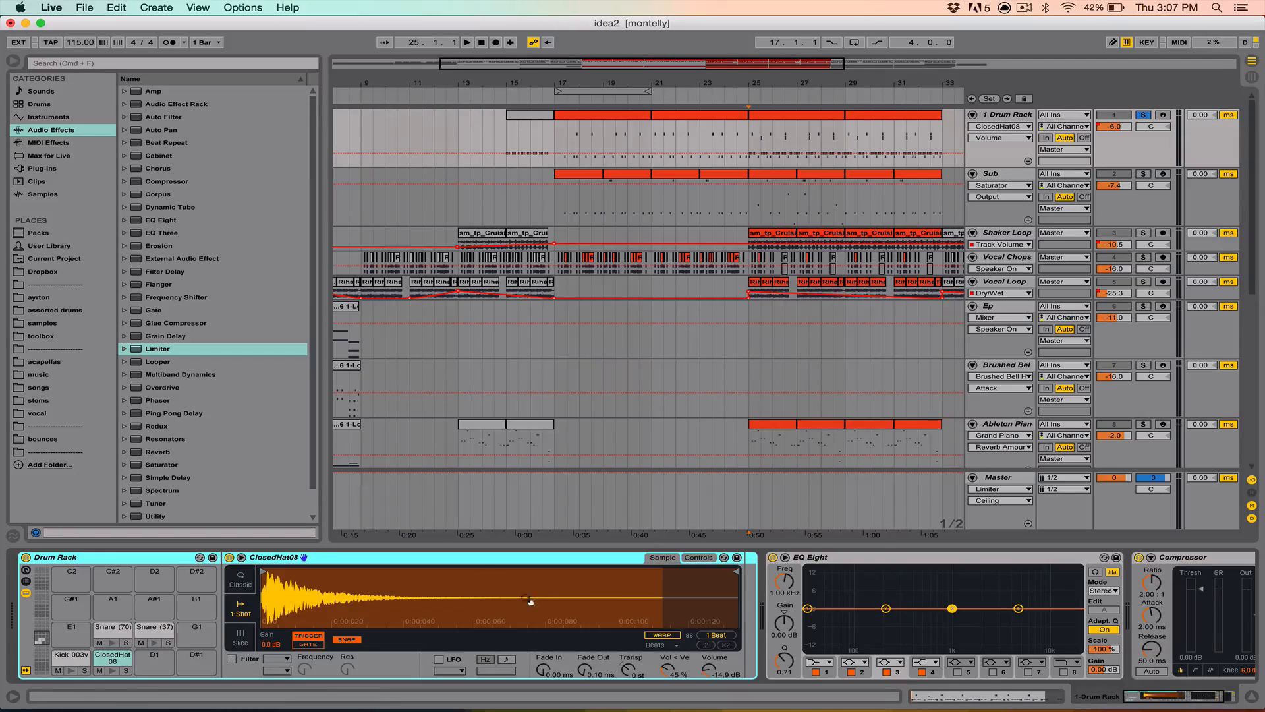
# Audition the Drum Rack's pads and play the soloed drums from bar 25
pyautogui.click(160, 642)
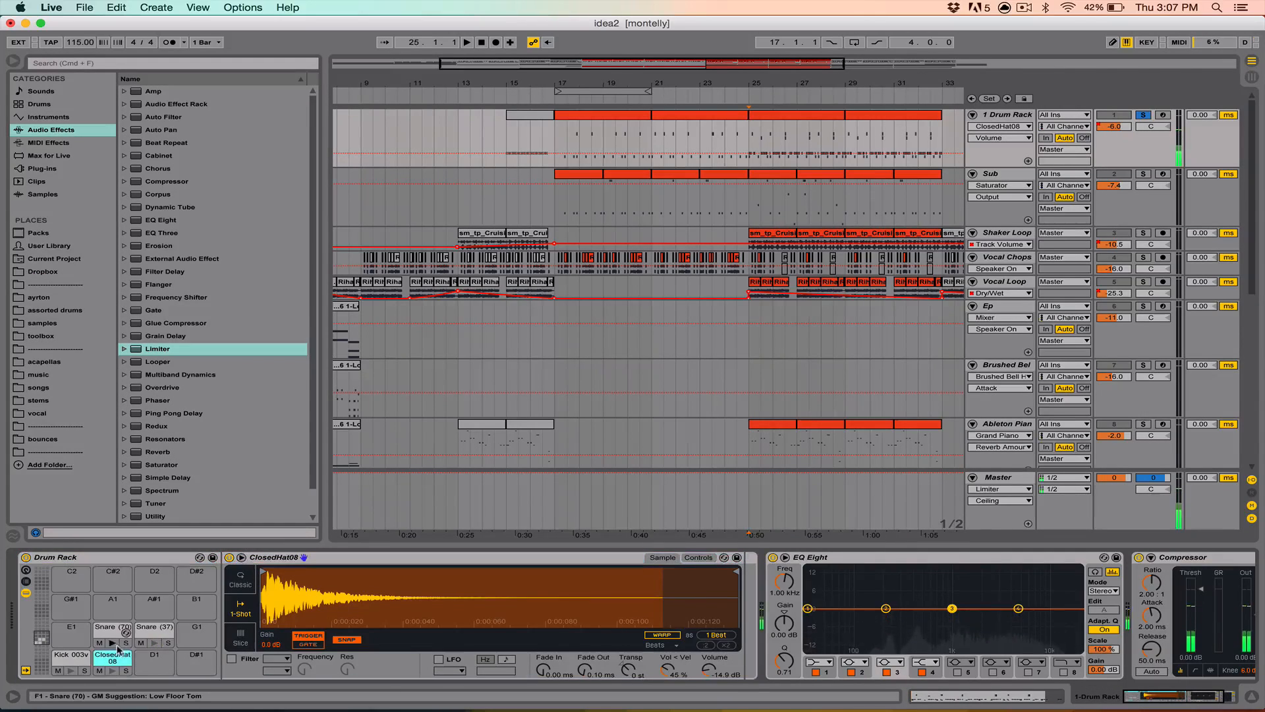
pyautogui.click(552, 165)
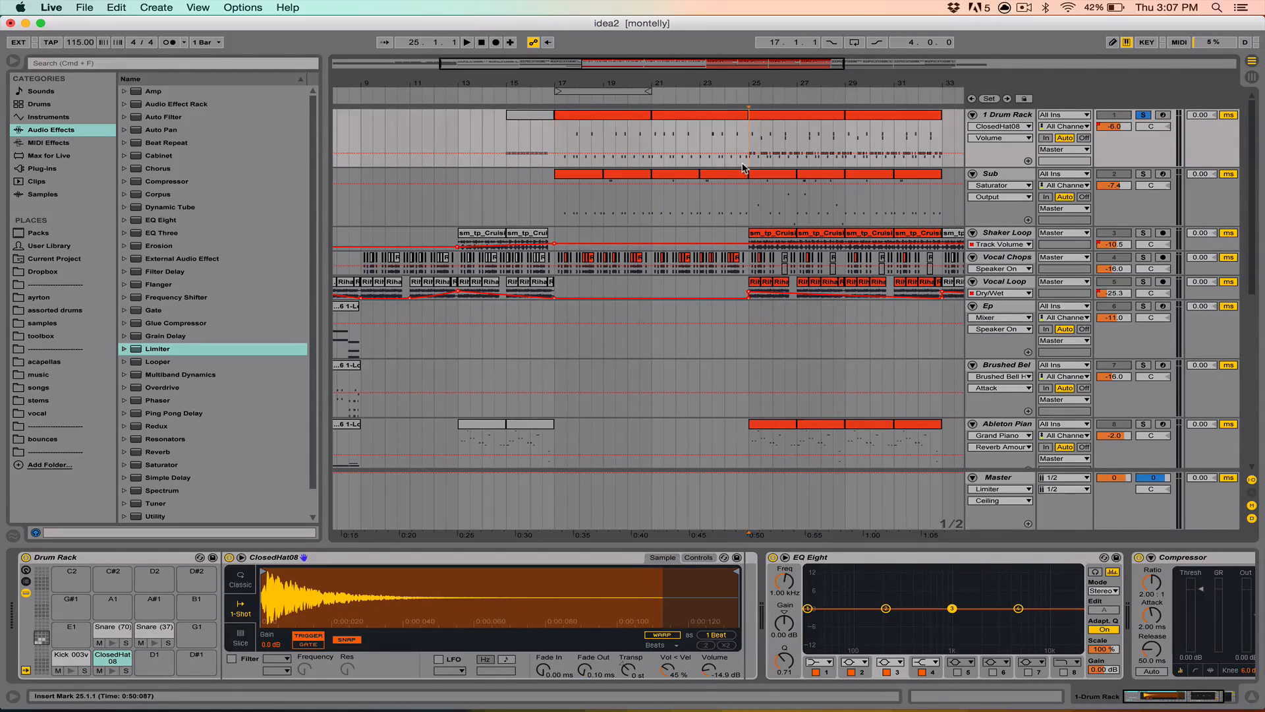
pyautogui.press('space')
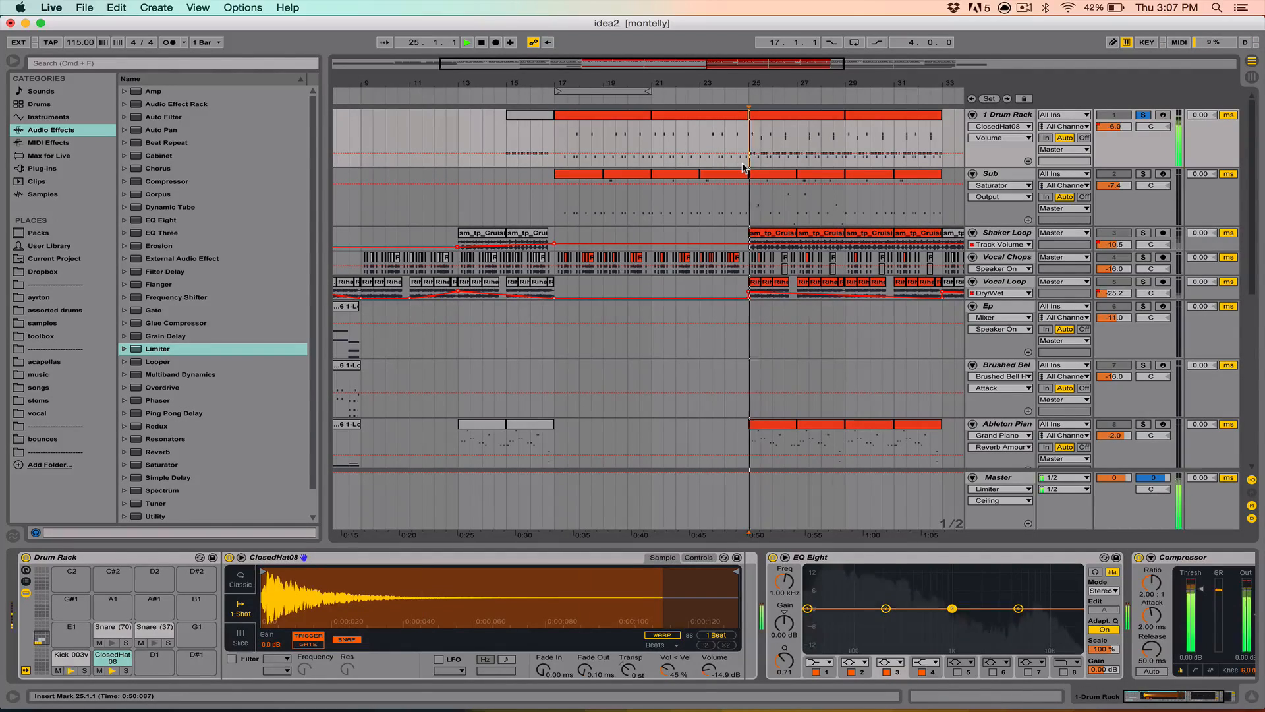
# View the notes of the Drum Rack clips at bars 25 and 29 during playback, and stop playback
pyautogui.doubleClick(779, 131)
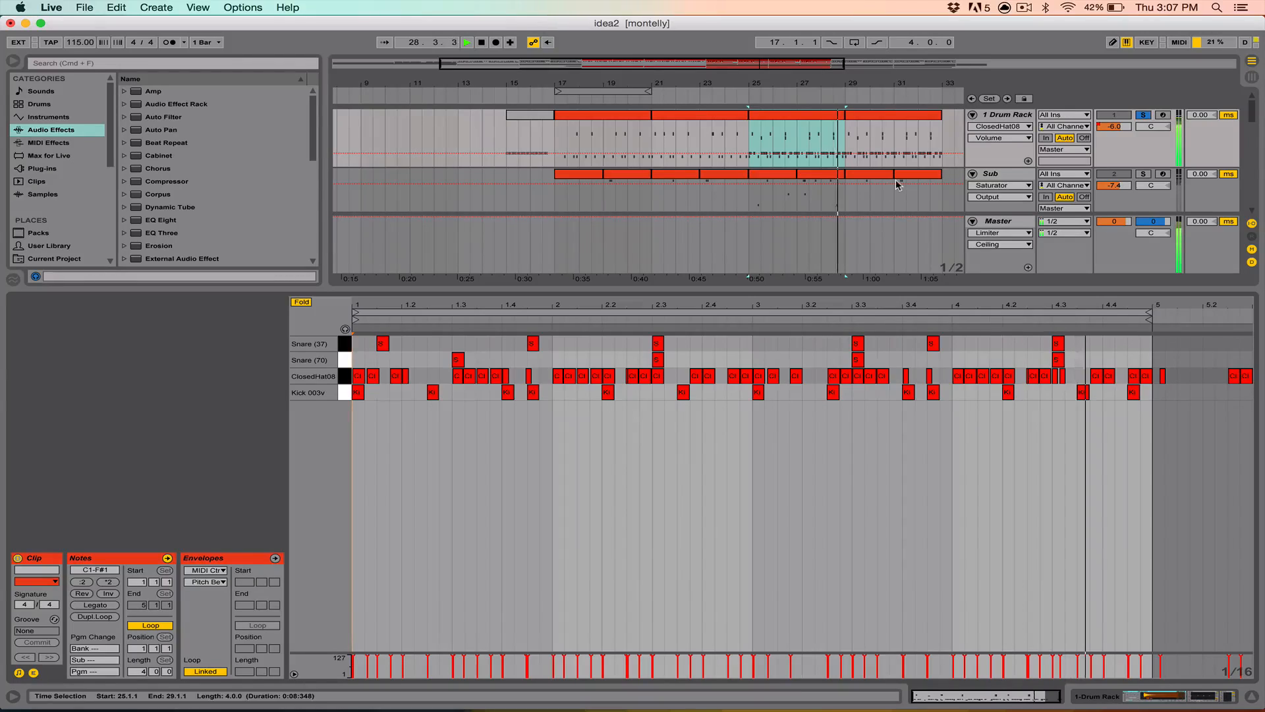
pyautogui.click(895, 112)
pyautogui.press('space')
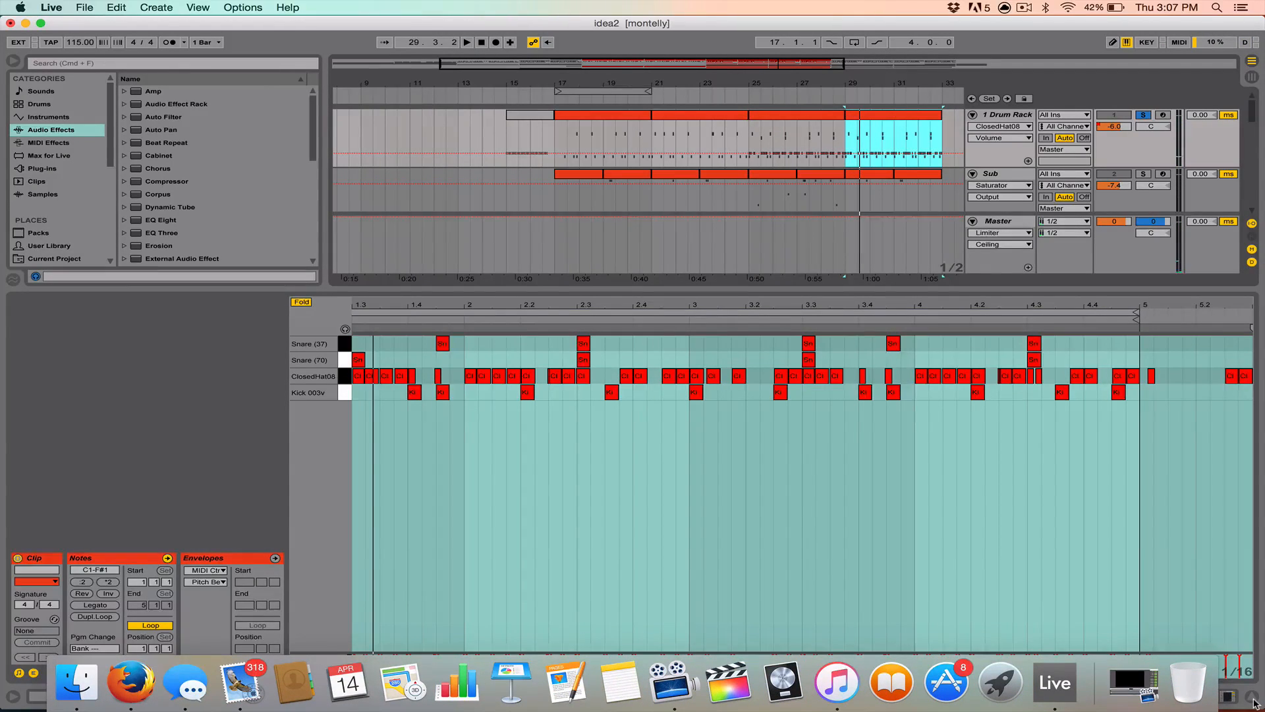
# Hide the drum clip's notes and examine the clip layout of every track across the arrangement, from Drum Rack to Ep Chords
pyautogui.click(1253, 701)
pyautogui.hscroll(10, 733, 291)
pyautogui.hscroll(-14, 733, 292)
pyautogui.scroll(-2, 732, 293)
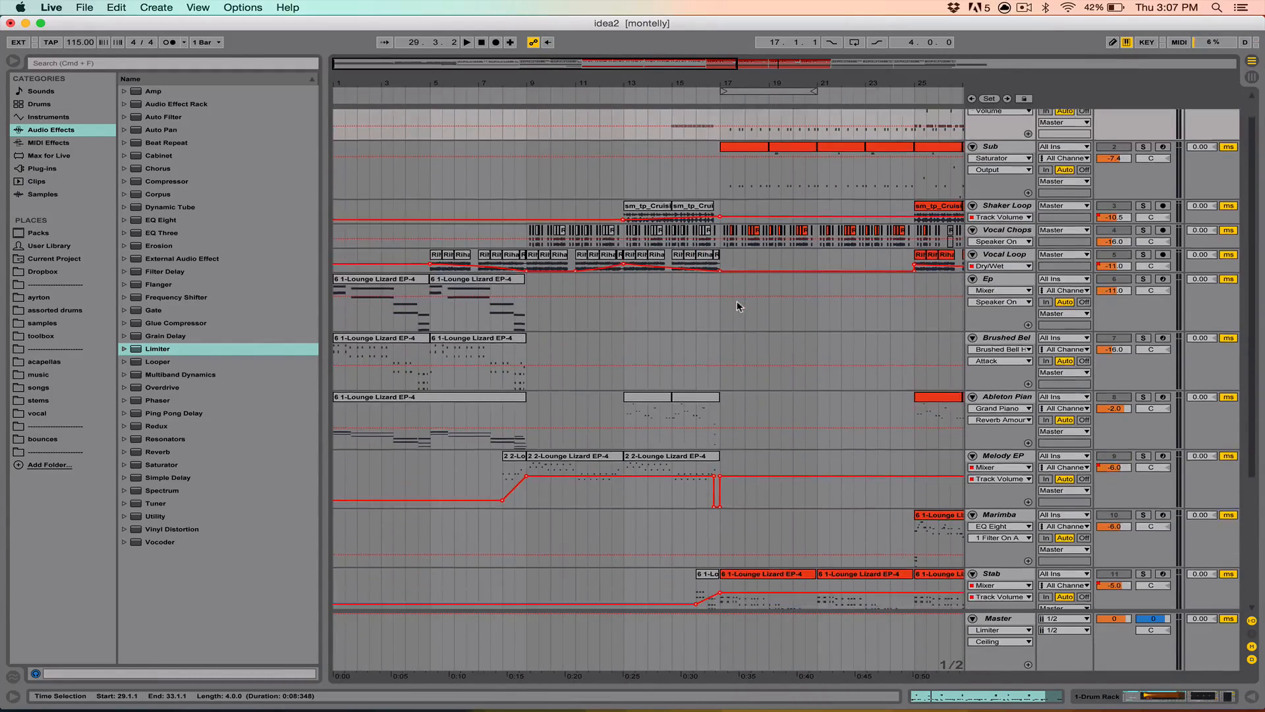
pyautogui.hscroll(10, 736, 300)
pyautogui.hscroll(4, 737, 300)
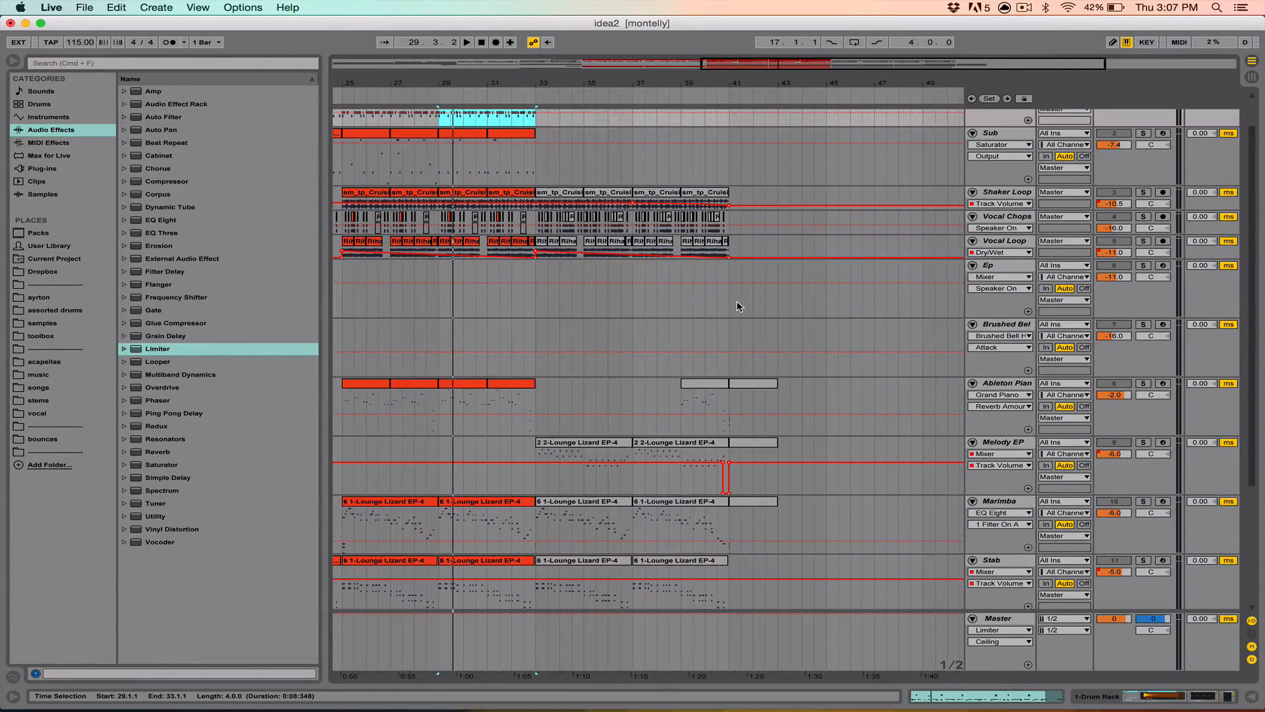
pyautogui.hscroll(-13, 736, 301)
pyautogui.scroll(-4, 736, 300)
pyautogui.scroll(2, 737, 300)
pyautogui.hscroll(5, 737, 301)
pyautogui.scroll(2, 737, 301)
pyautogui.hscroll(8, 736, 301)
pyautogui.scroll(-3, 737, 300)
pyautogui.hscroll(-4, 737, 300)
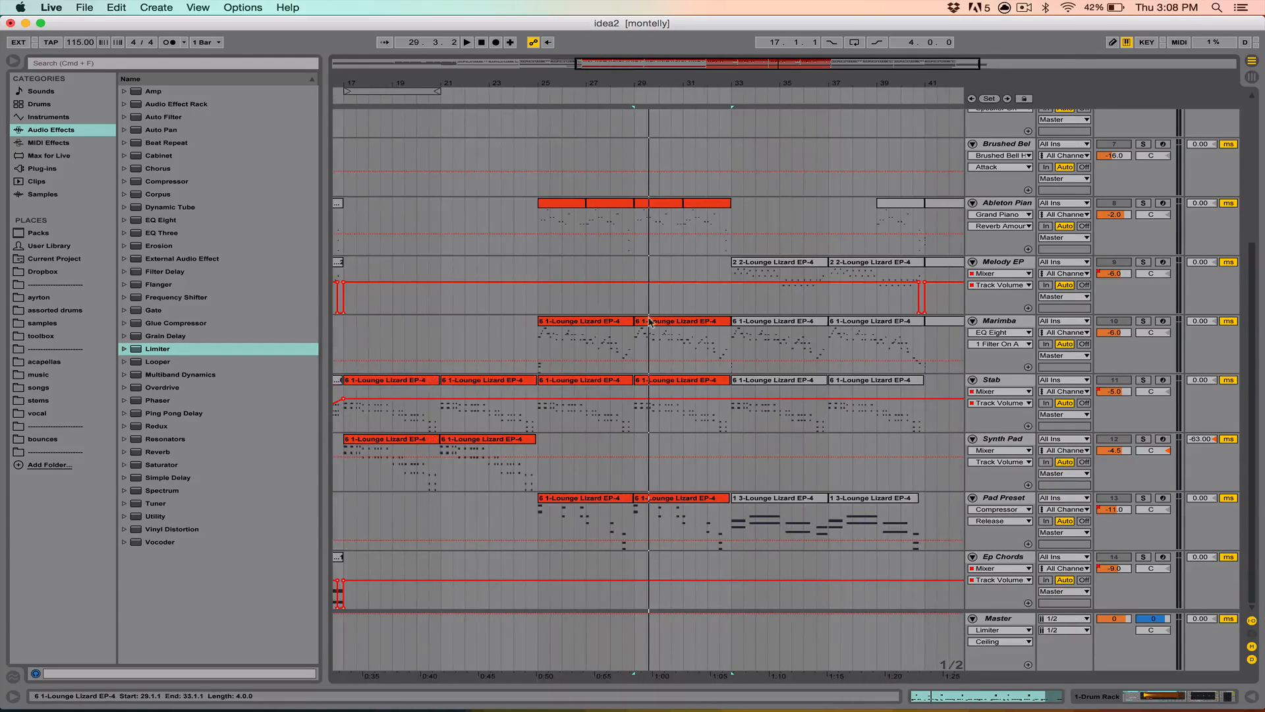
pyautogui.scroll(2, 638, 322)
pyautogui.hscroll(1, 638, 321)
pyautogui.scroll(-1, 638, 322)
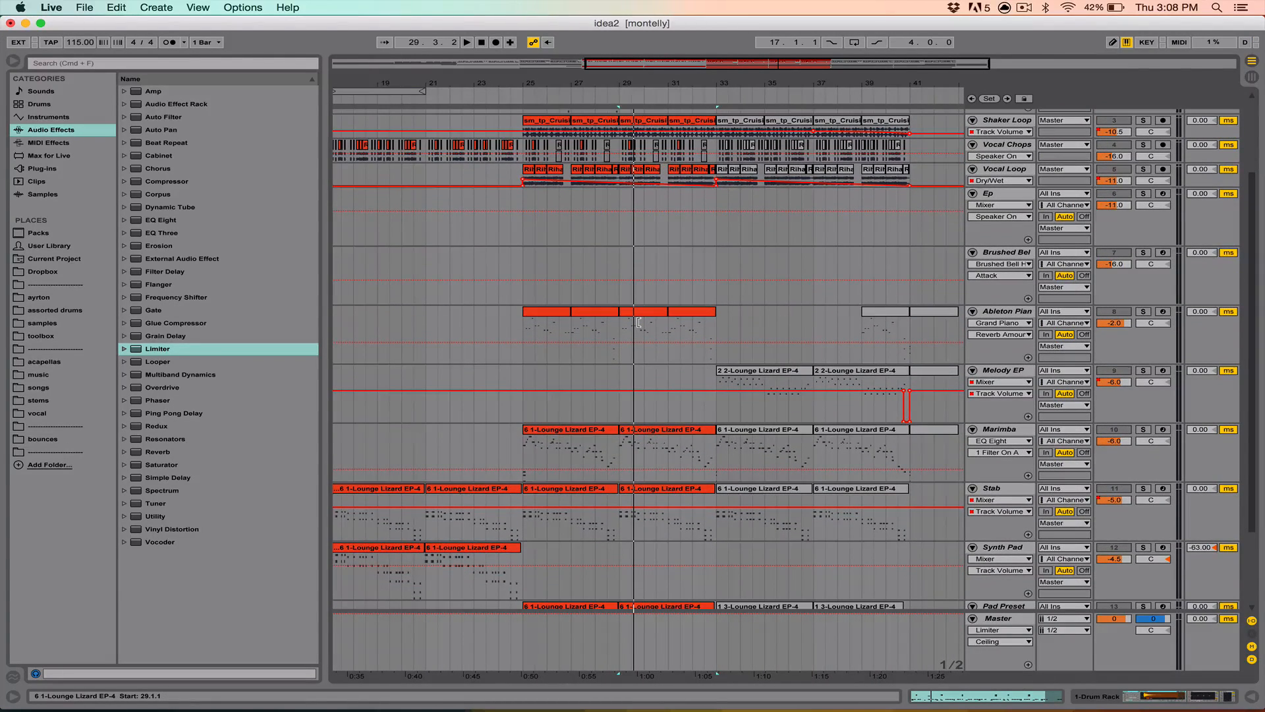
pyautogui.scroll(-2, 638, 322)
pyautogui.hscroll(1, 638, 321)
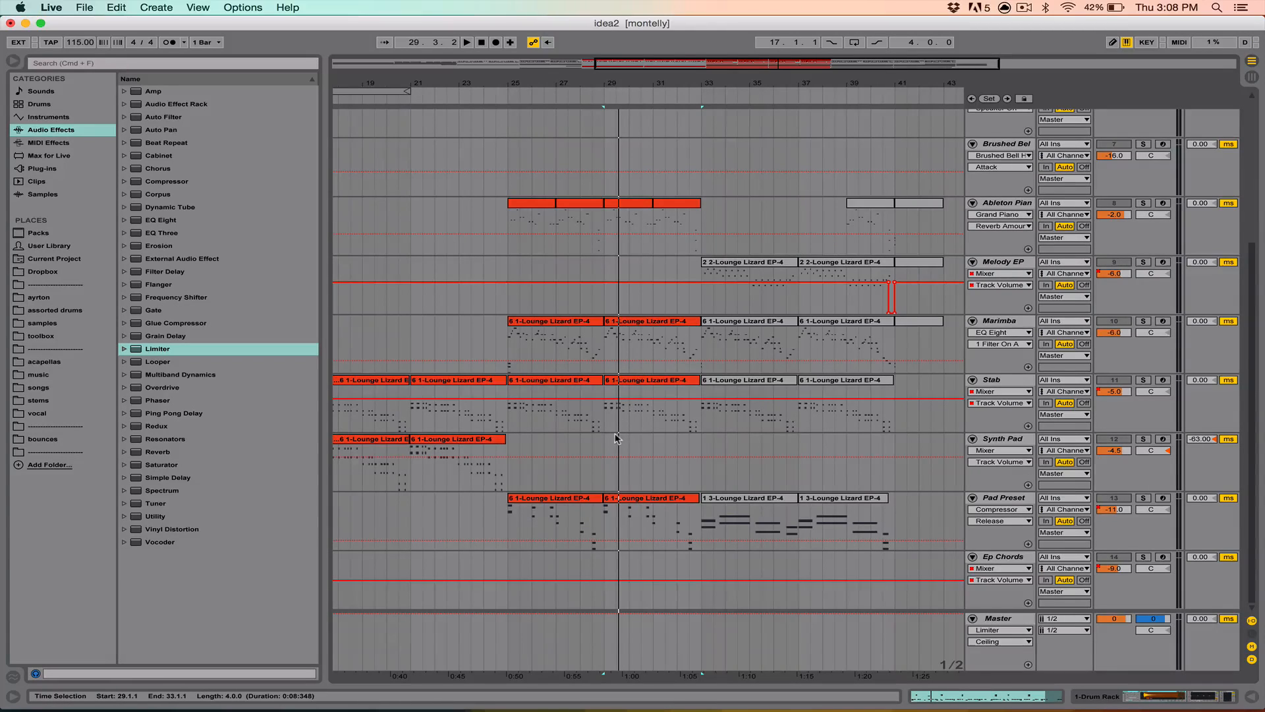
pyautogui.scroll(4, 621, 509)
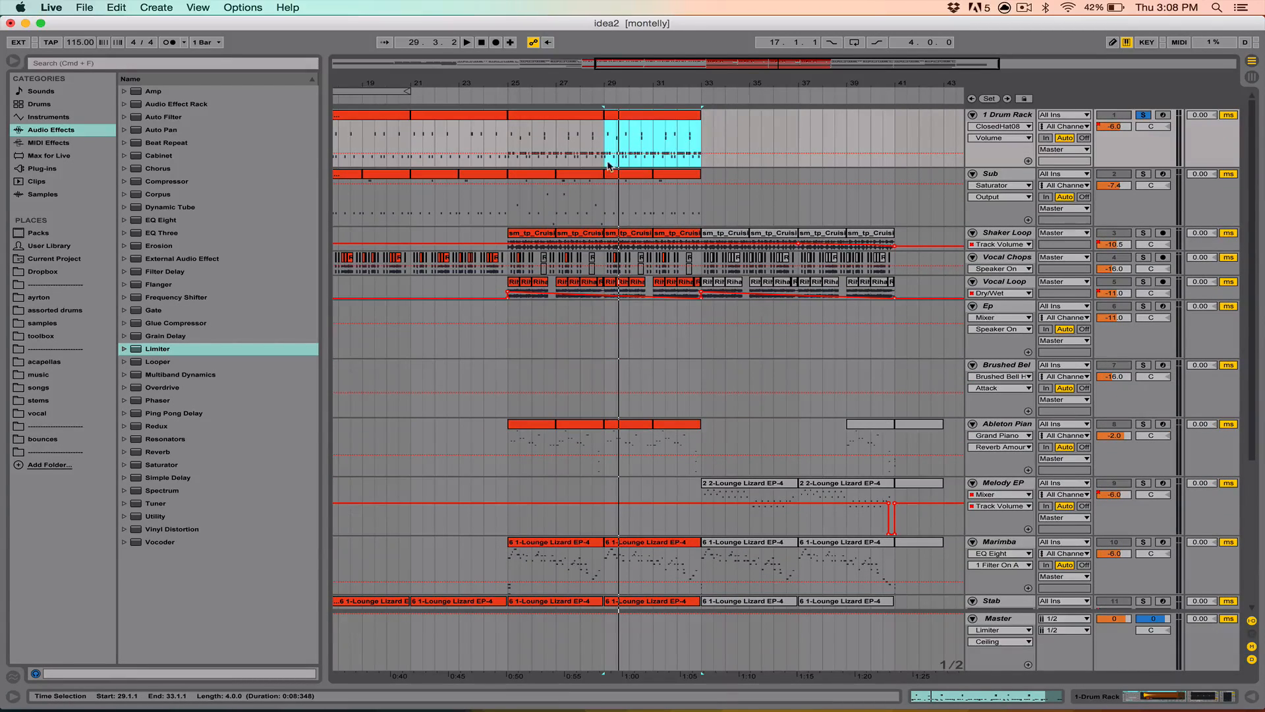
# Place the insert mark on the Sub track and examine the bass notes of its clip at bar 25
pyautogui.click(606, 202)
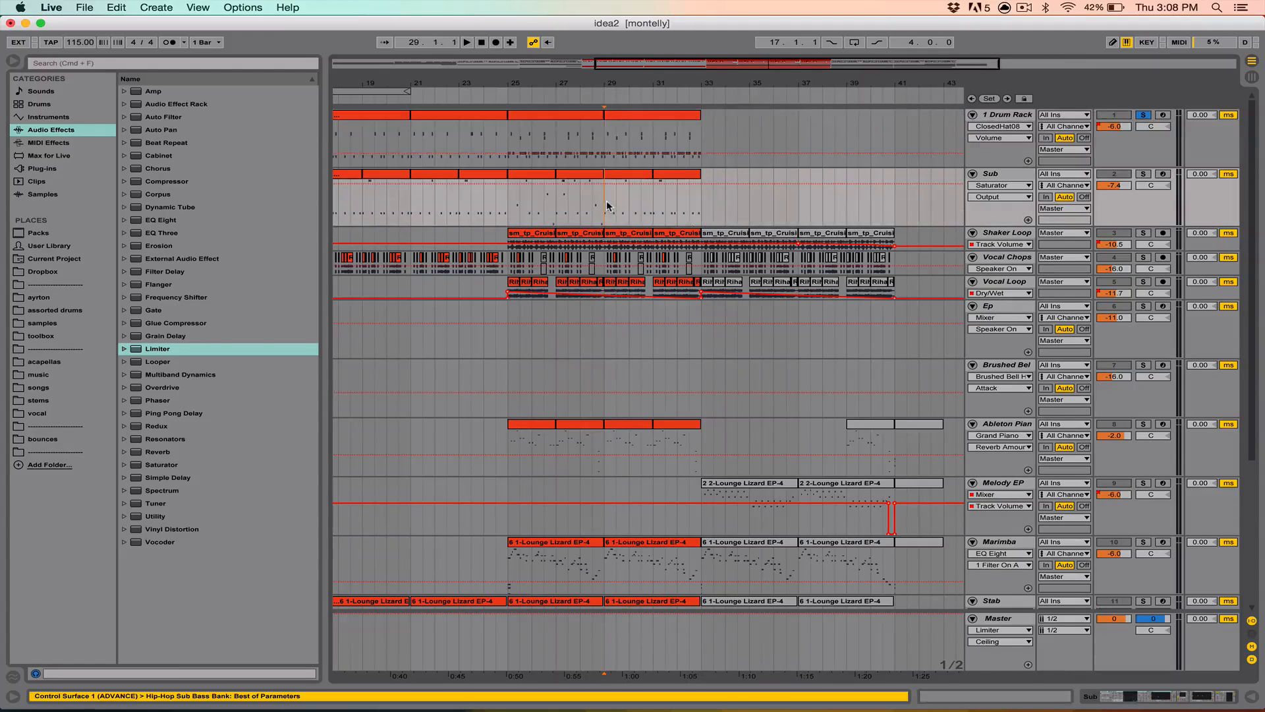
pyautogui.hscroll(-3, 503, 204)
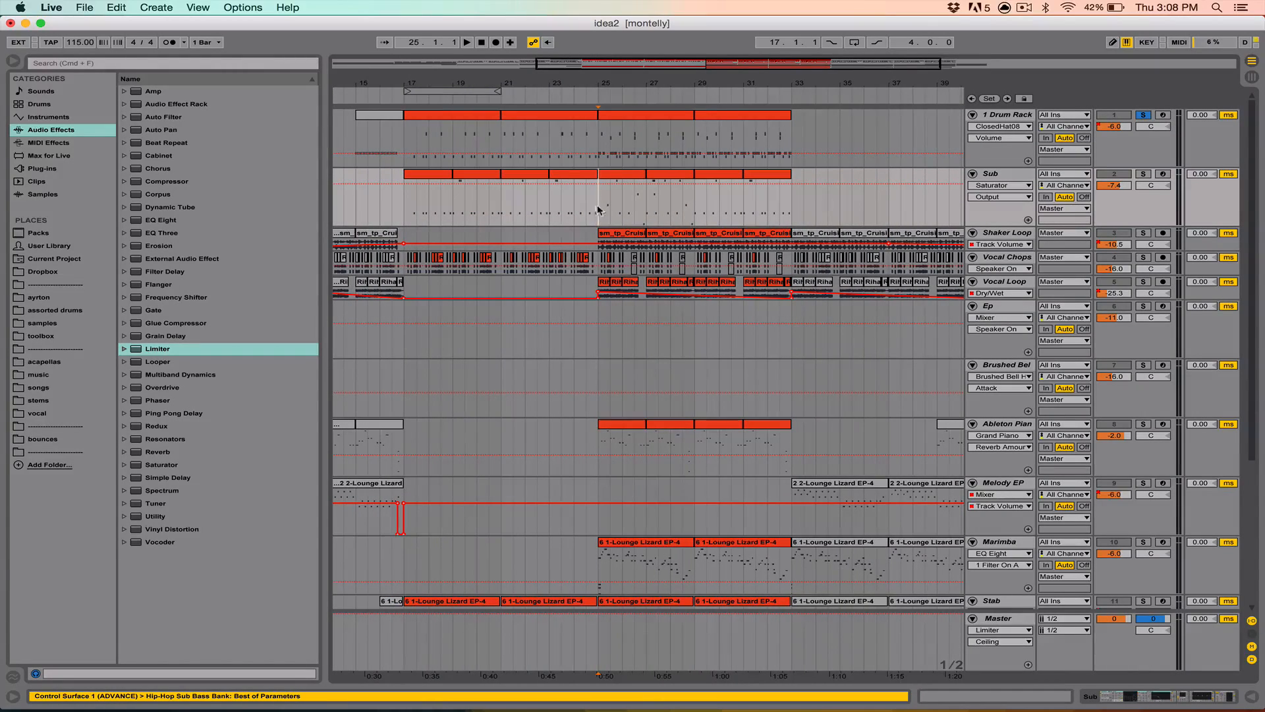
pyautogui.doubleClick(617, 175)
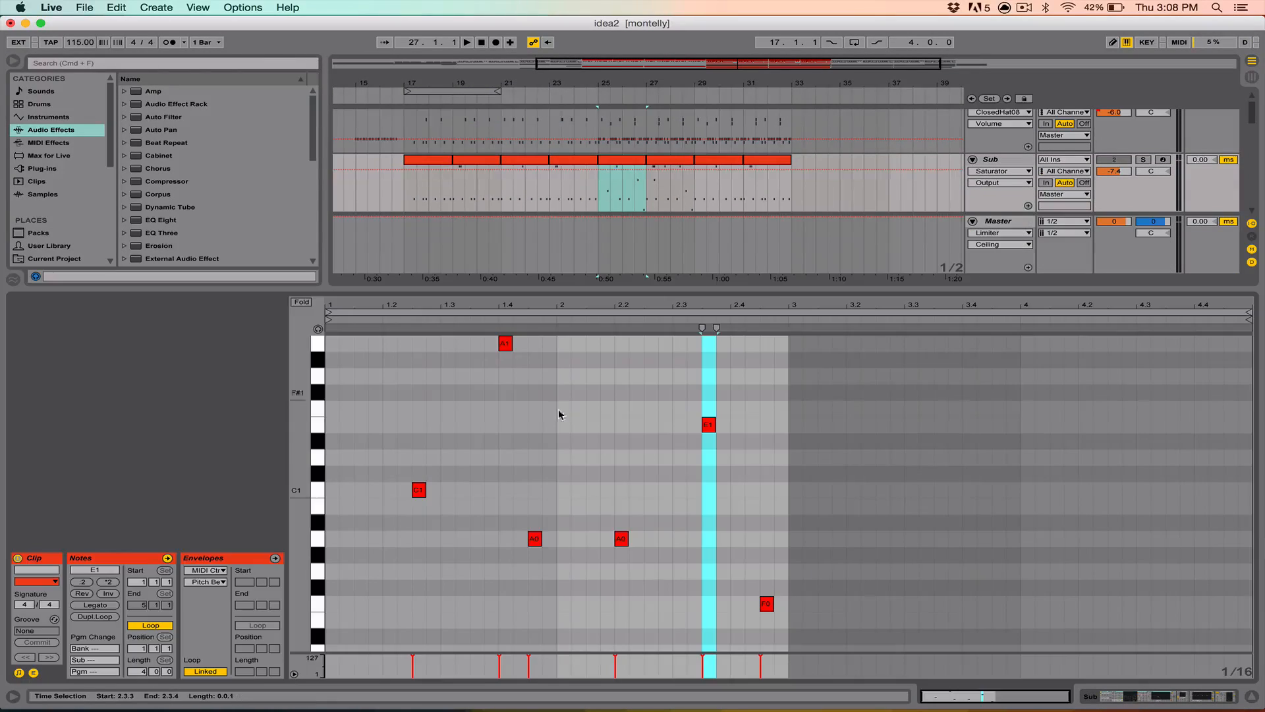
pyautogui.scroll(-1, 561, 442)
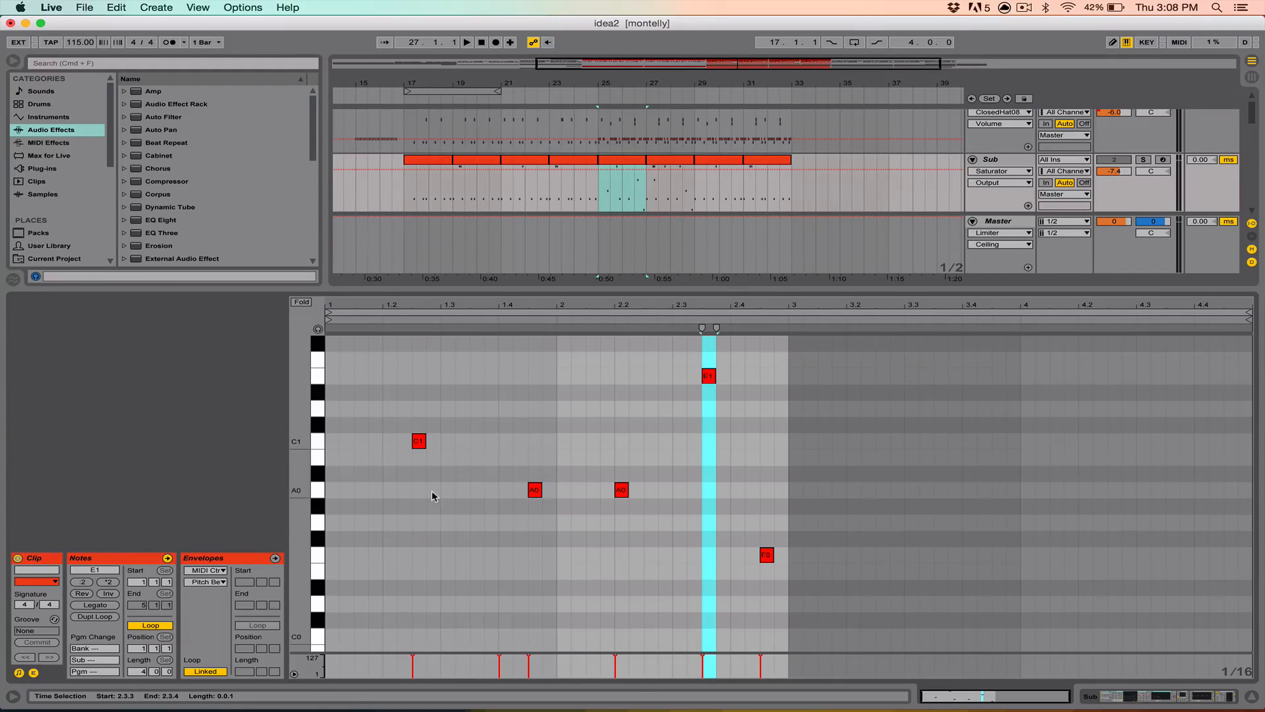
# Solo the Sub together with the drums, play from bar 25 while viewing the notes of the following Sub clips, and stop playback
pyautogui.click(329, 494)
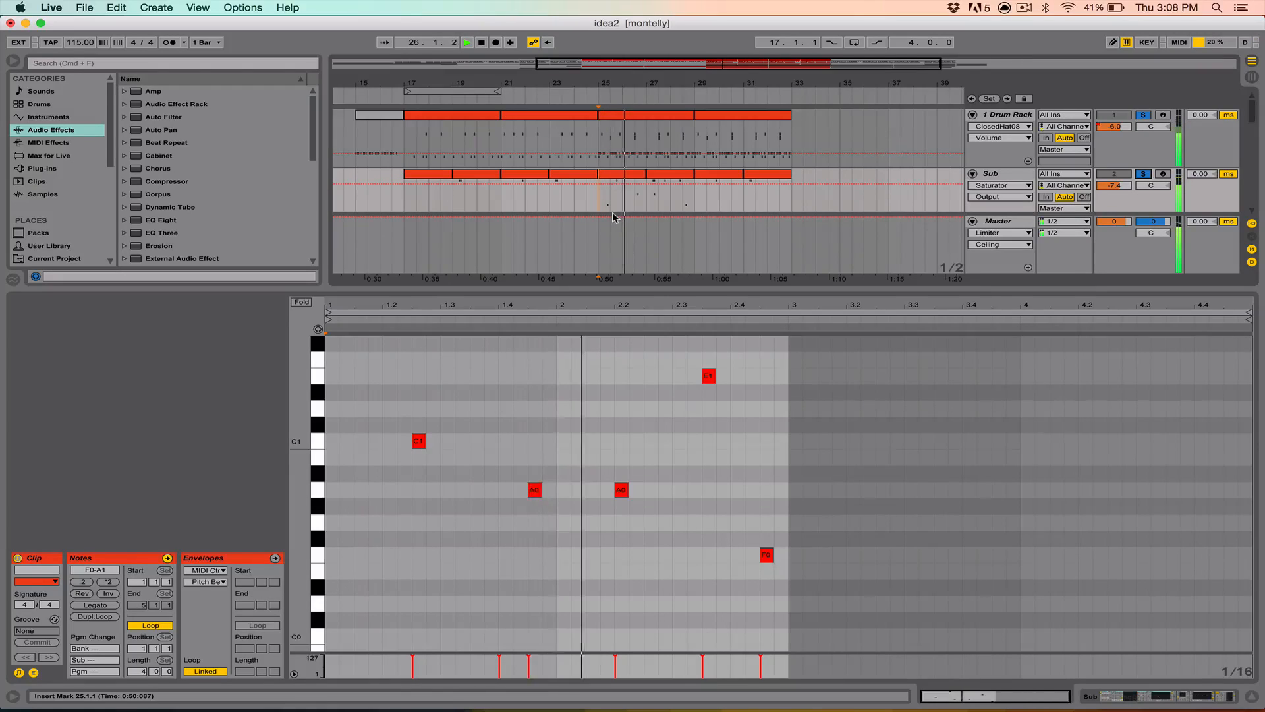
pyautogui.click(673, 178)
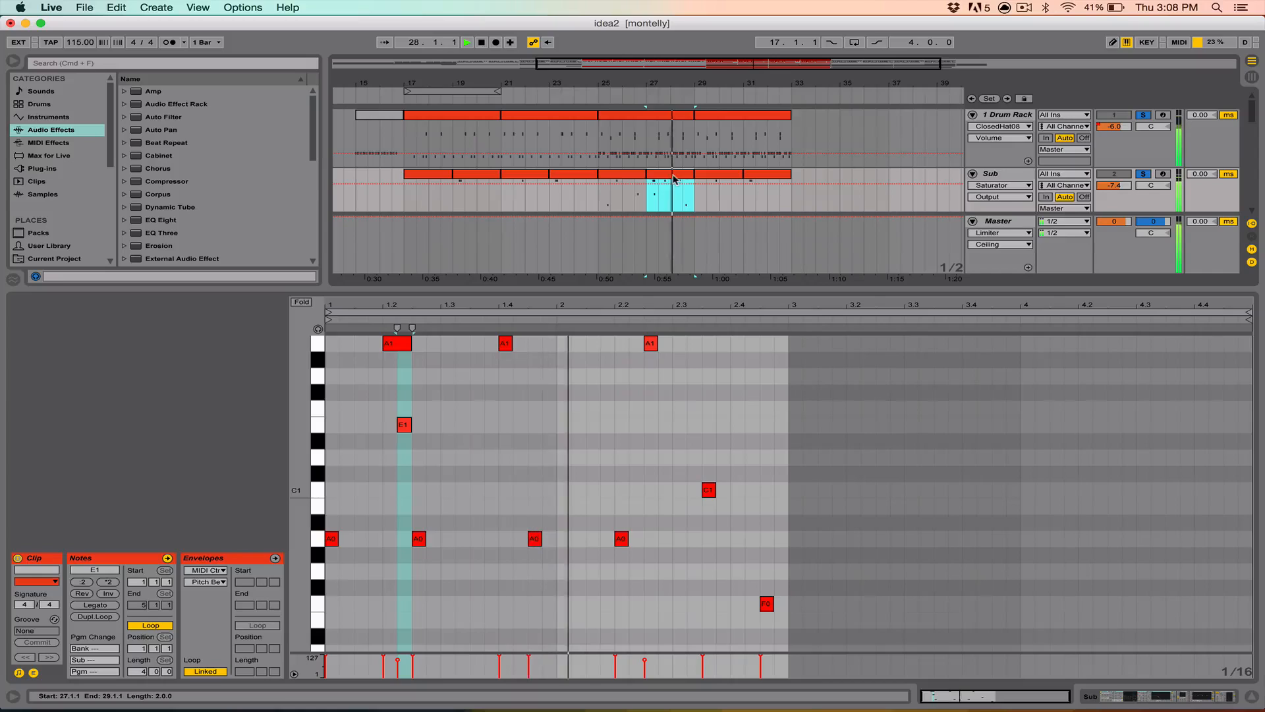
pyautogui.click(710, 178)
pyautogui.press('space')
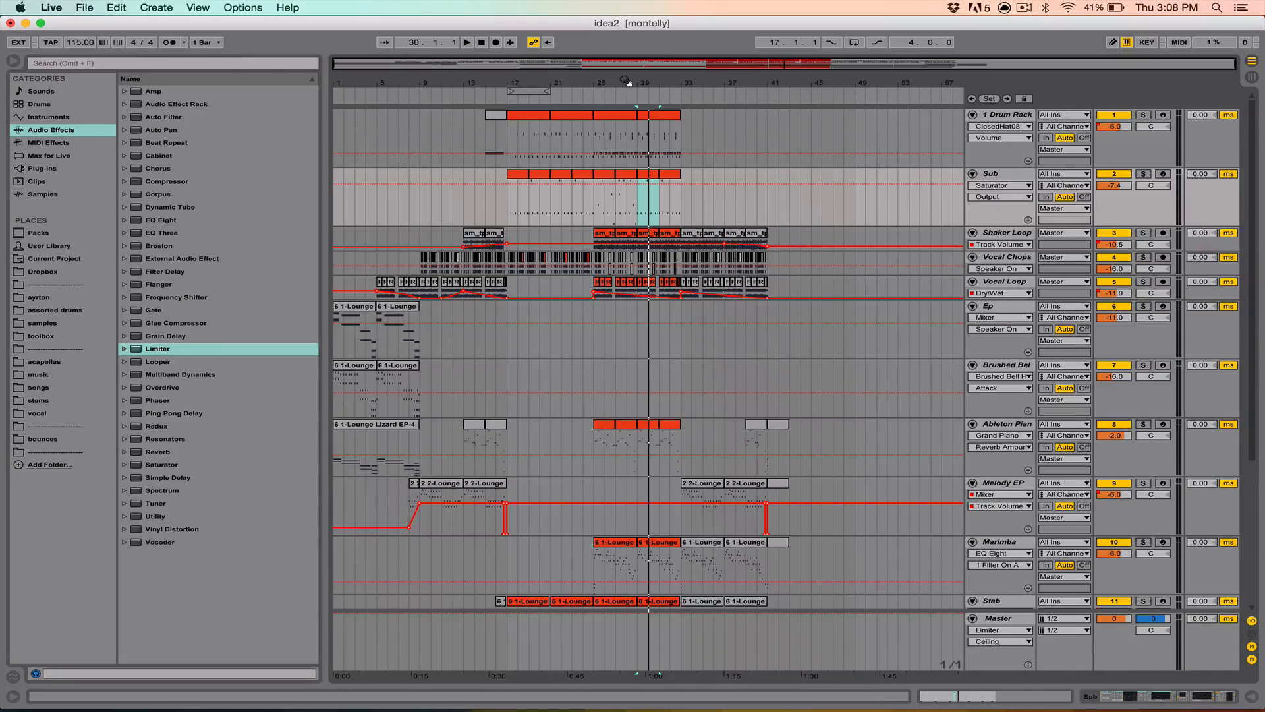
# Play the arrangement's intro around bar 7 with all tracks audible, and stop playback
pyautogui.moveTo(618, 83); pyautogui.dragTo(572, 161)
pyautogui.hscroll(-15, 574, 129)
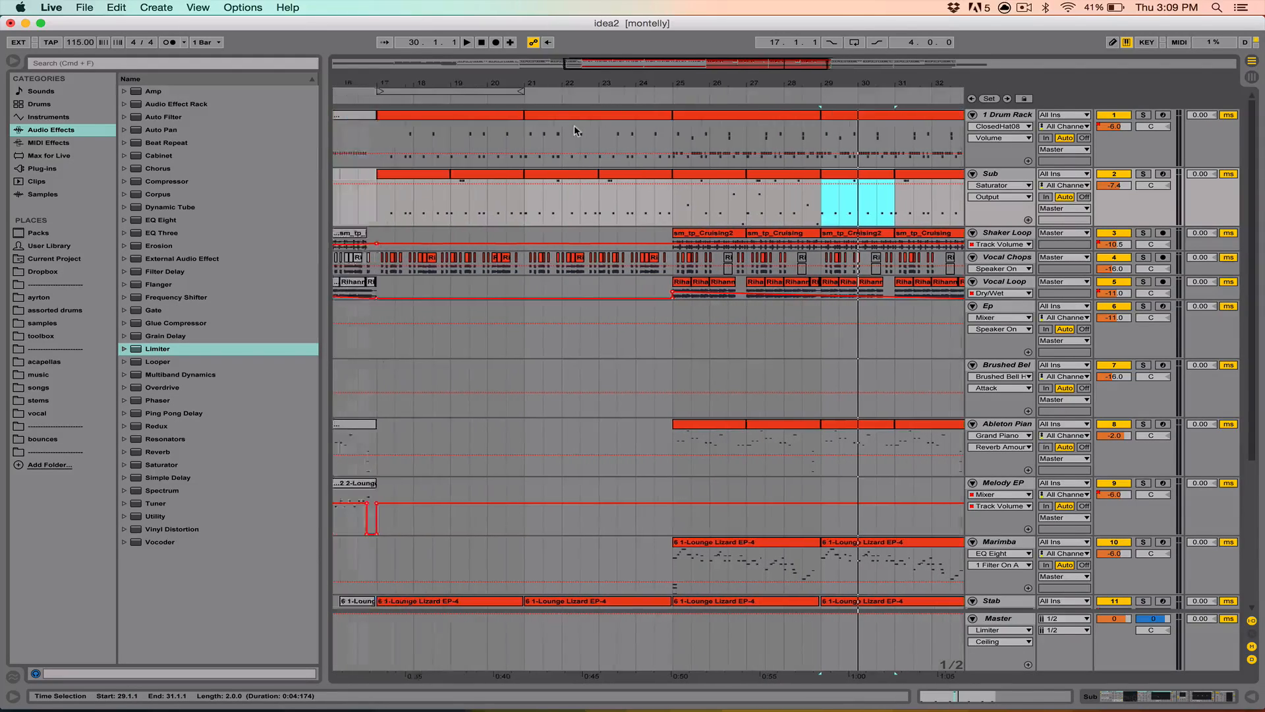
pyautogui.click(557, 88)
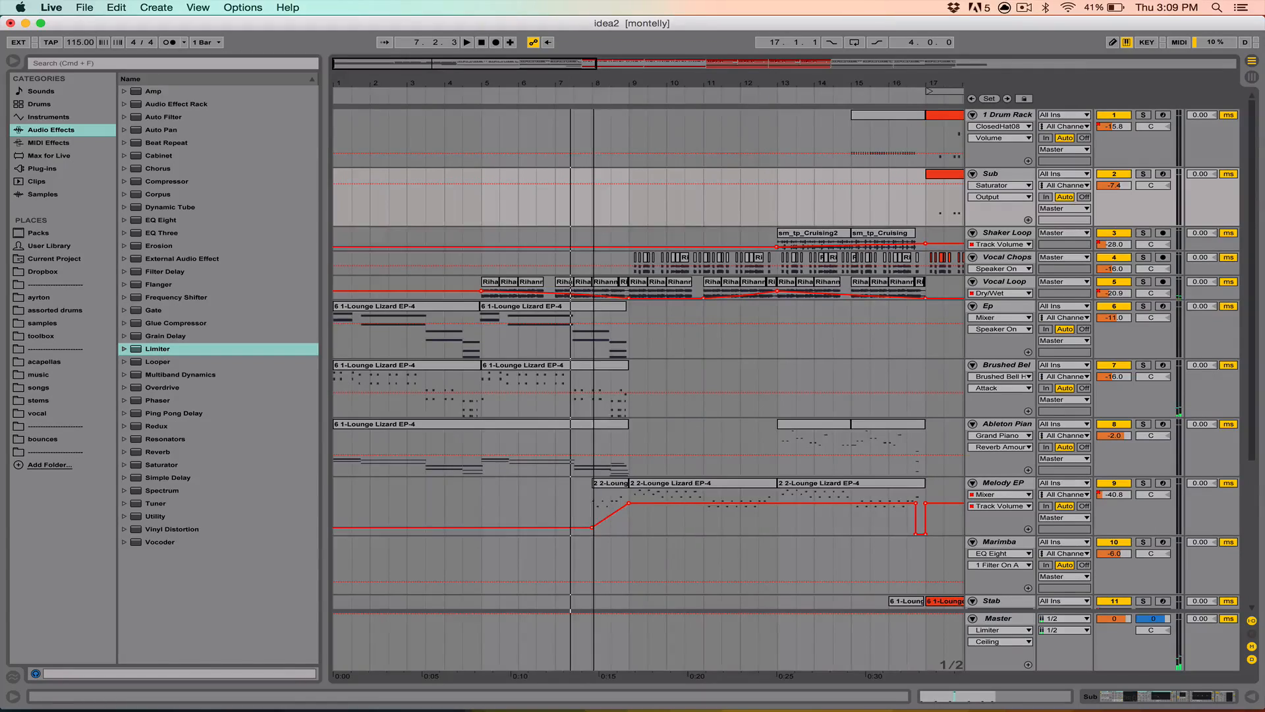
pyautogui.moveTo(594, 82); pyautogui.dragTo(410, 82)
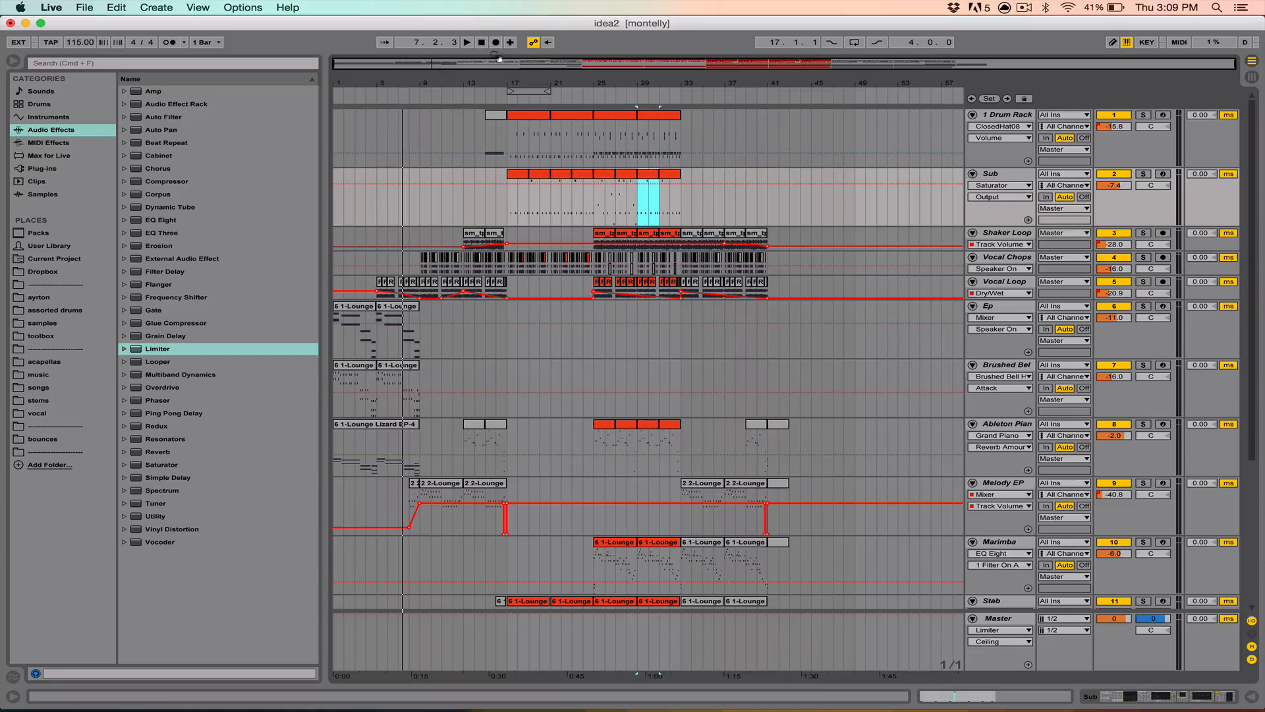
pyautogui.click(482, 42)
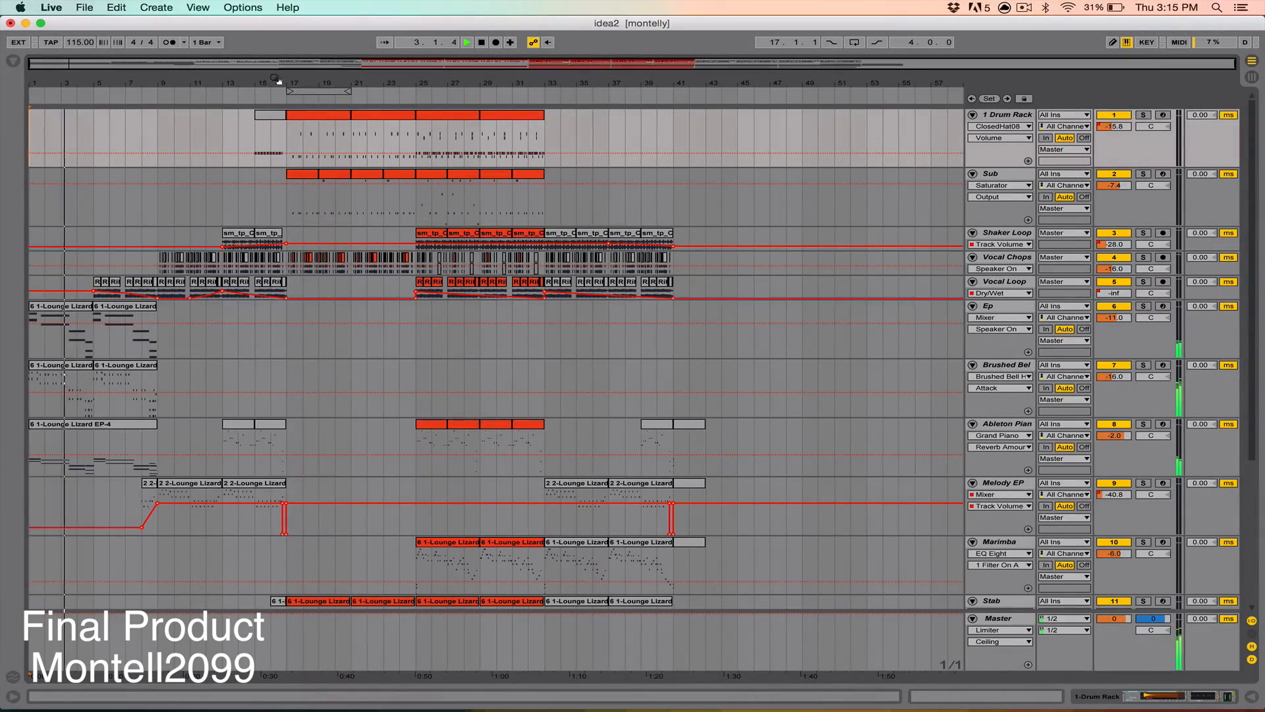
# View the chord notes of the Ableton Piano clip at bar 1 during playback, and hide them again
pyautogui.doubleClick(100, 425)
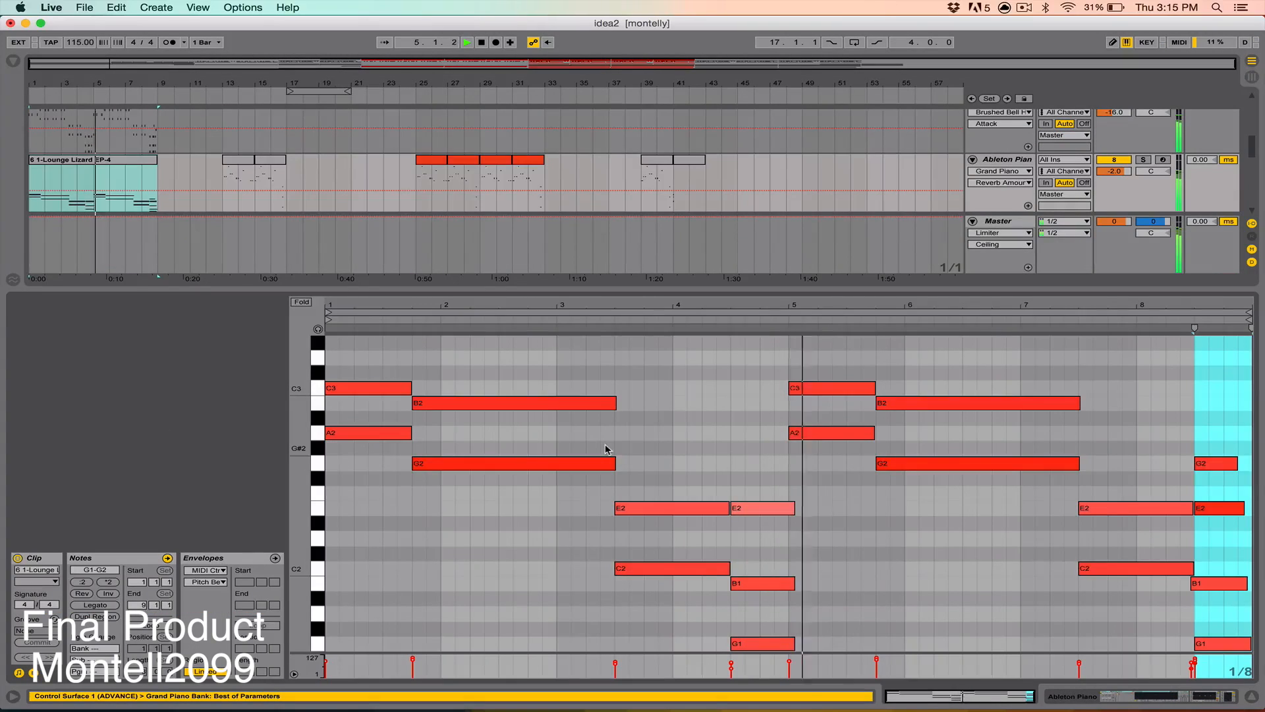
pyautogui.scroll(-2, 605, 450)
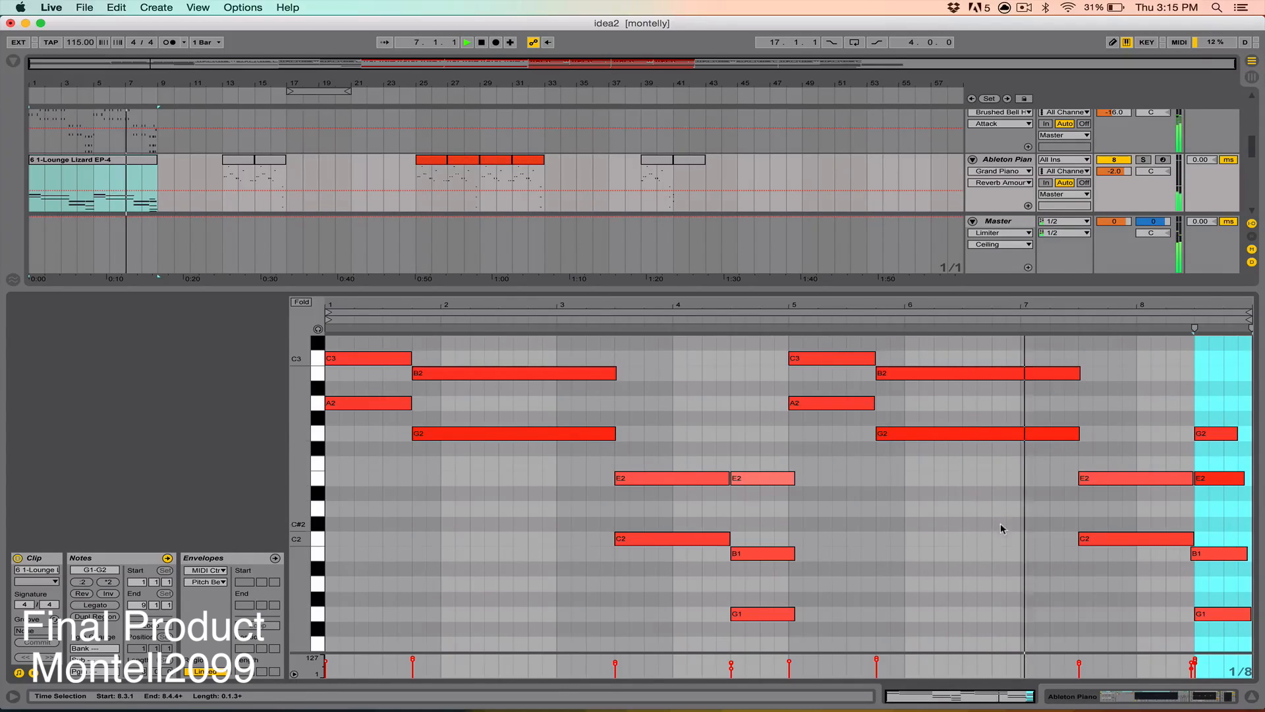
pyautogui.click(1252, 696)
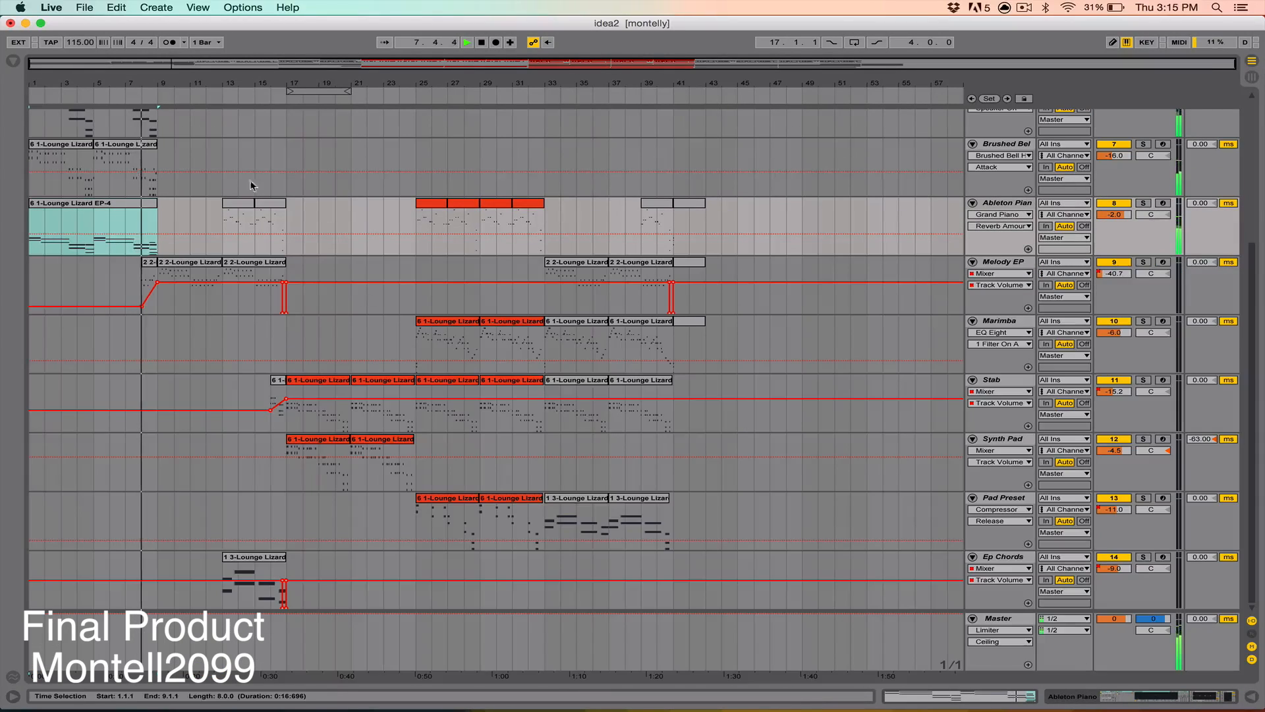
# Inspect the Rihanna sample of the Vocal Loop clip around bar 11, and close its clip view
pyautogui.scroll(5, 242, 169)
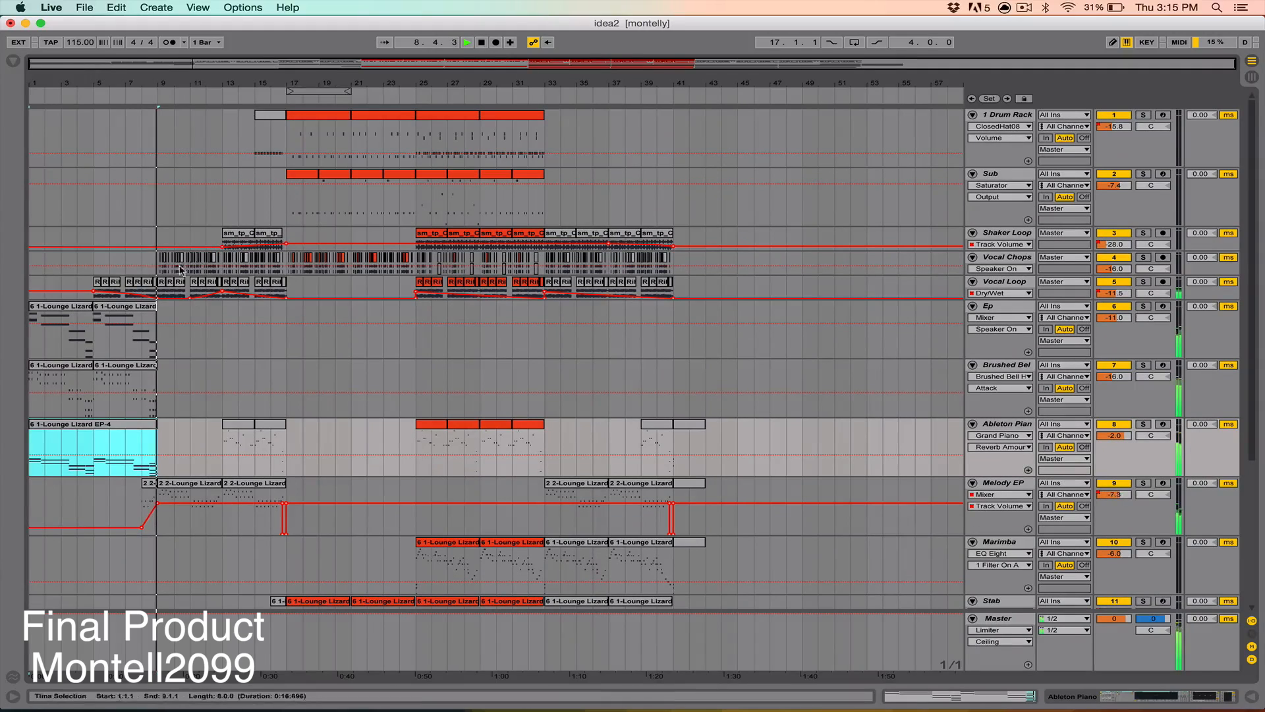
pyautogui.doubleClick(180, 283)
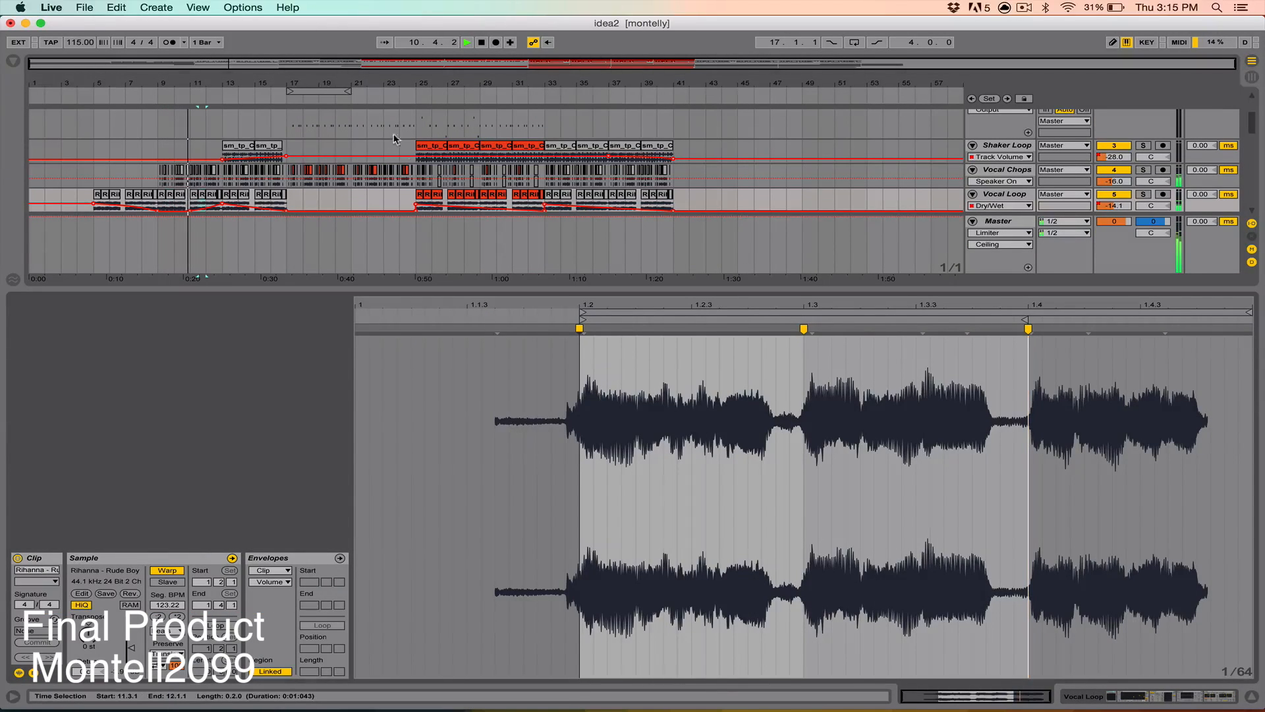
pyautogui.click(1252, 698)
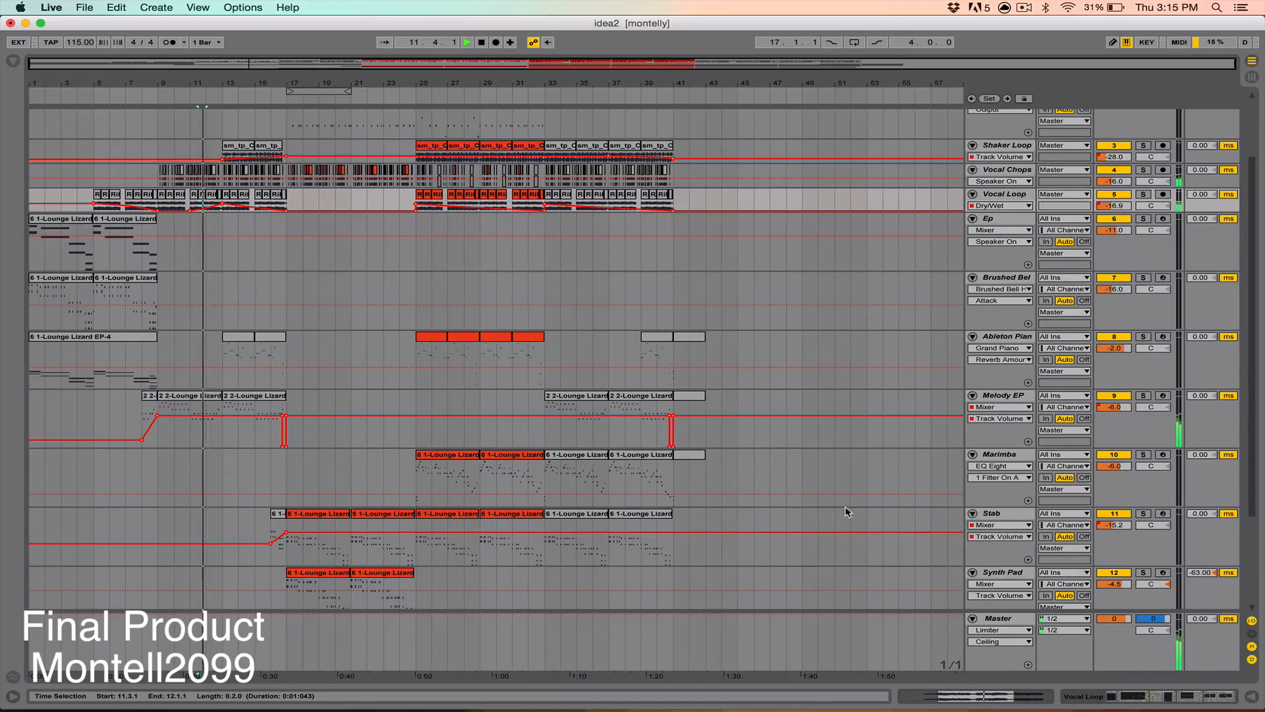
# Examine the notes of the Melody EP clip at bar 13 while the song plays
pyautogui.doubleClick(244, 398)
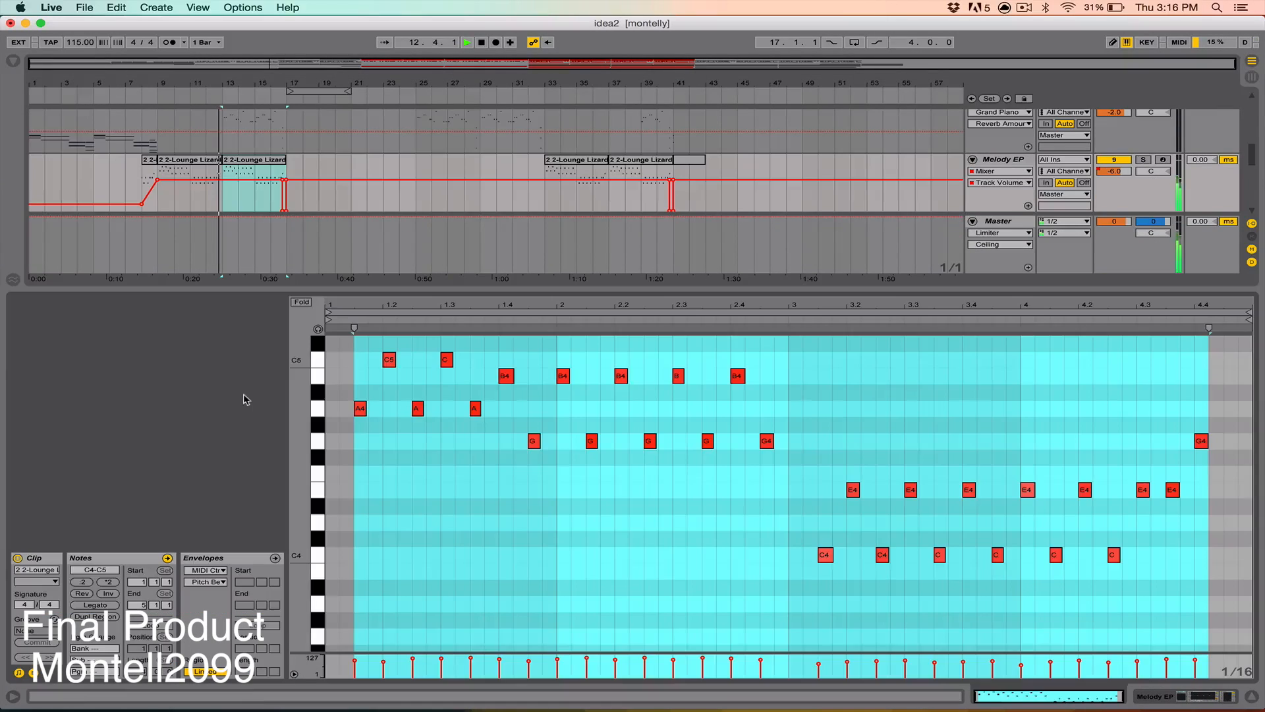
pyautogui.click(413, 423)
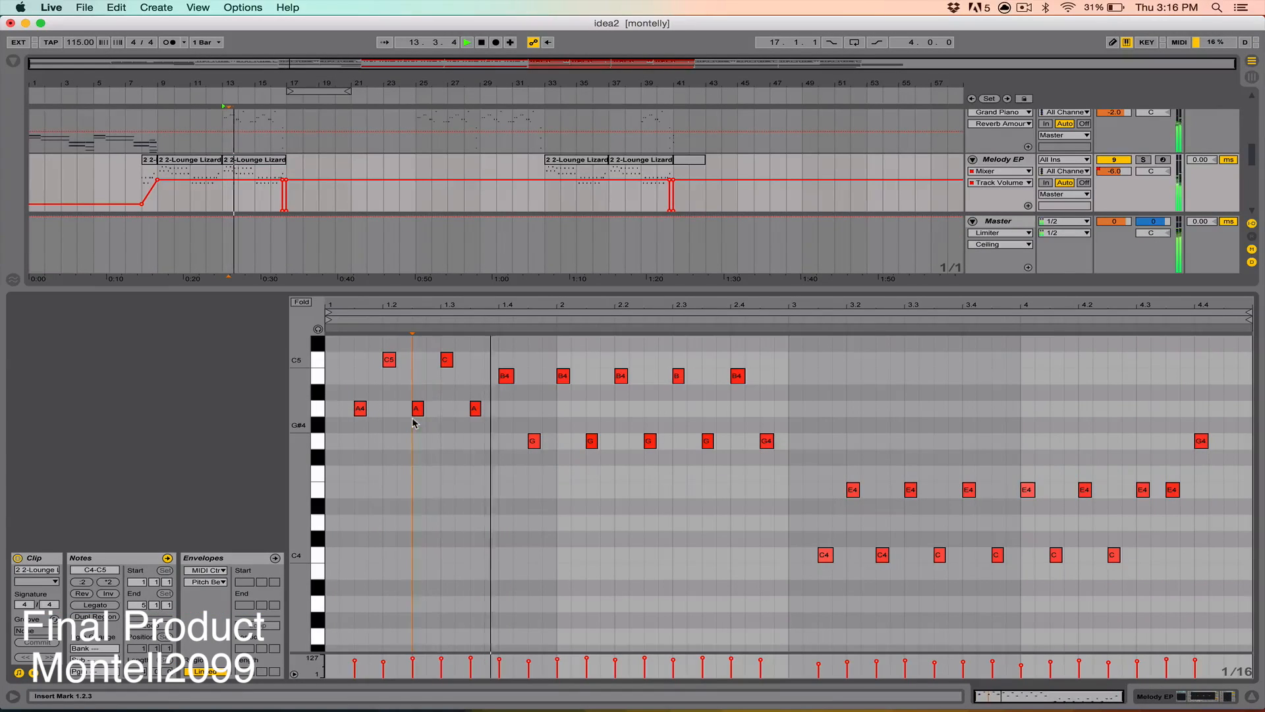
pyautogui.scroll(1, 415, 424)
pyautogui.scroll(1, 262, 133)
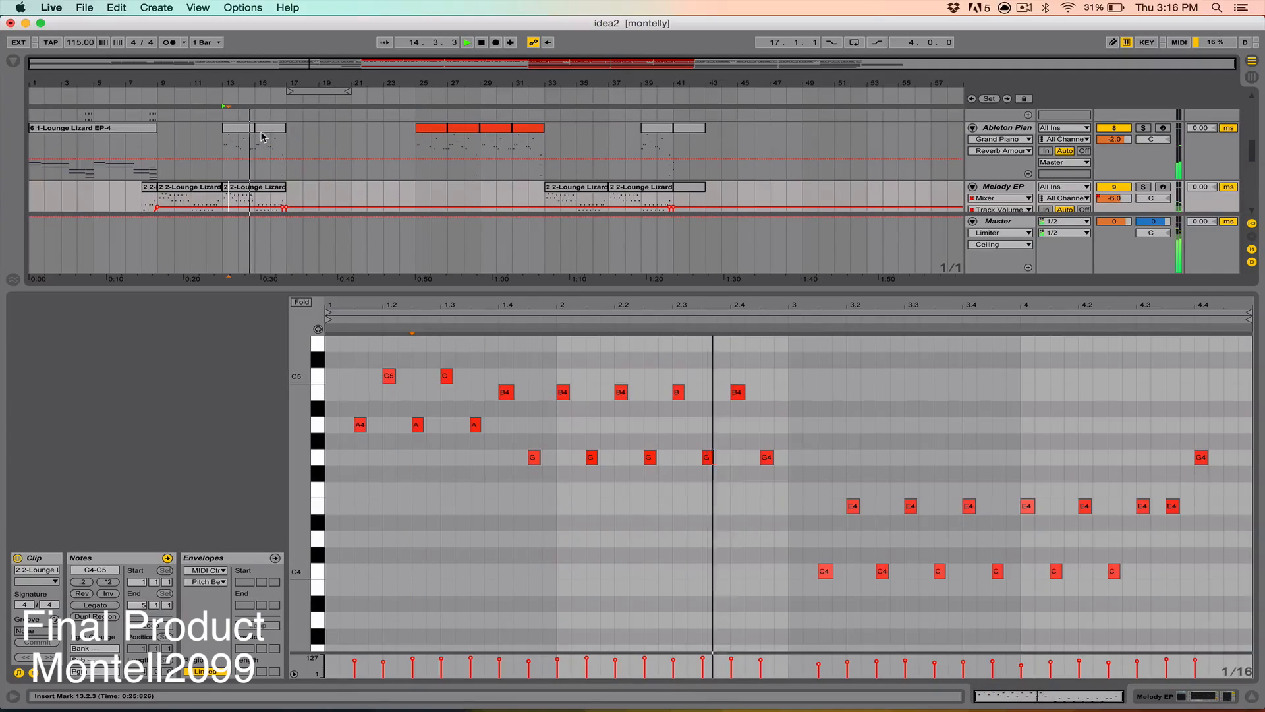
# Examine the low and high notes of the Ableton Piano clip at bar 15 and look over the neighbouring tracks
pyautogui.click(264, 131)
pyautogui.scroll(-5, 484, 381)
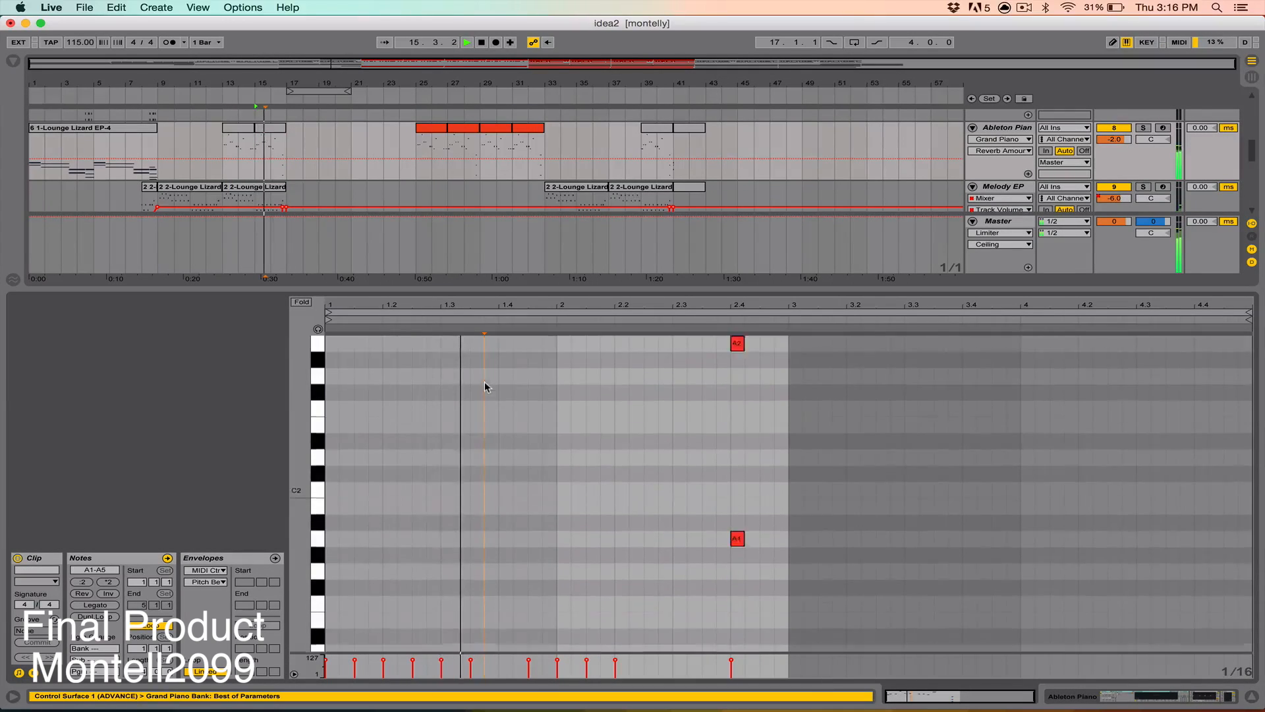
pyautogui.scroll(8, 484, 380)
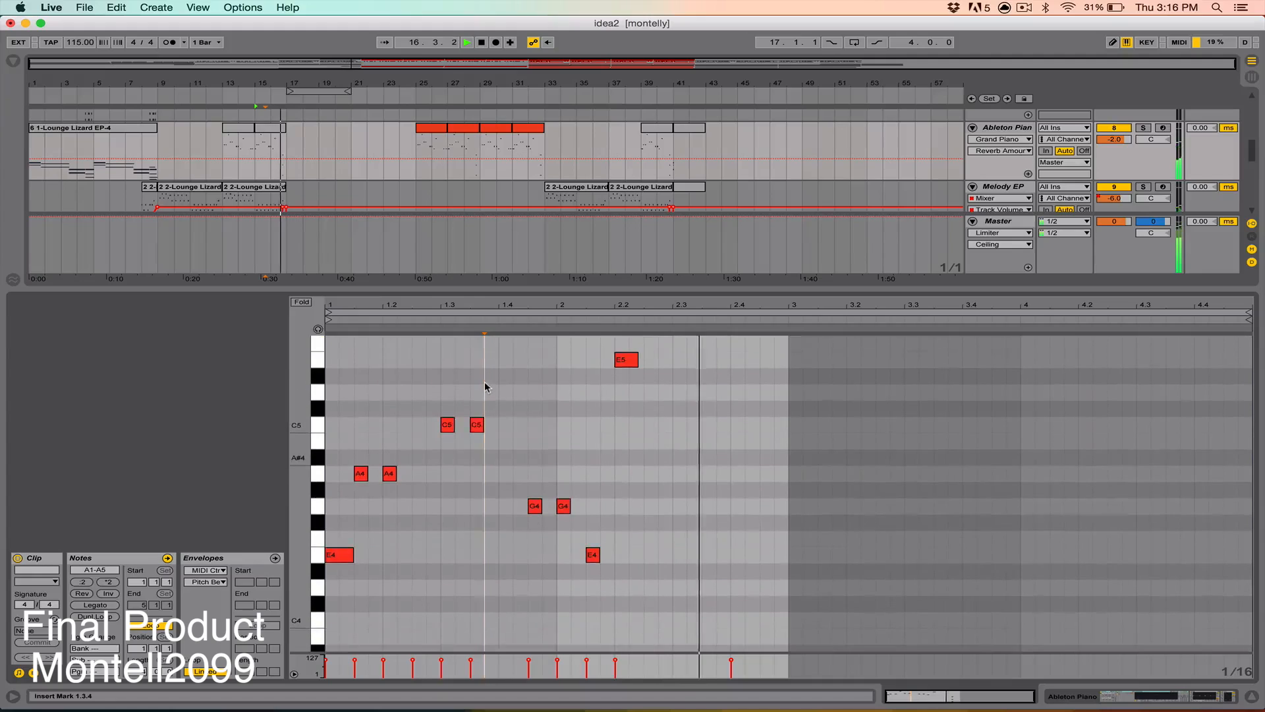
pyautogui.scroll(4, 292, 140)
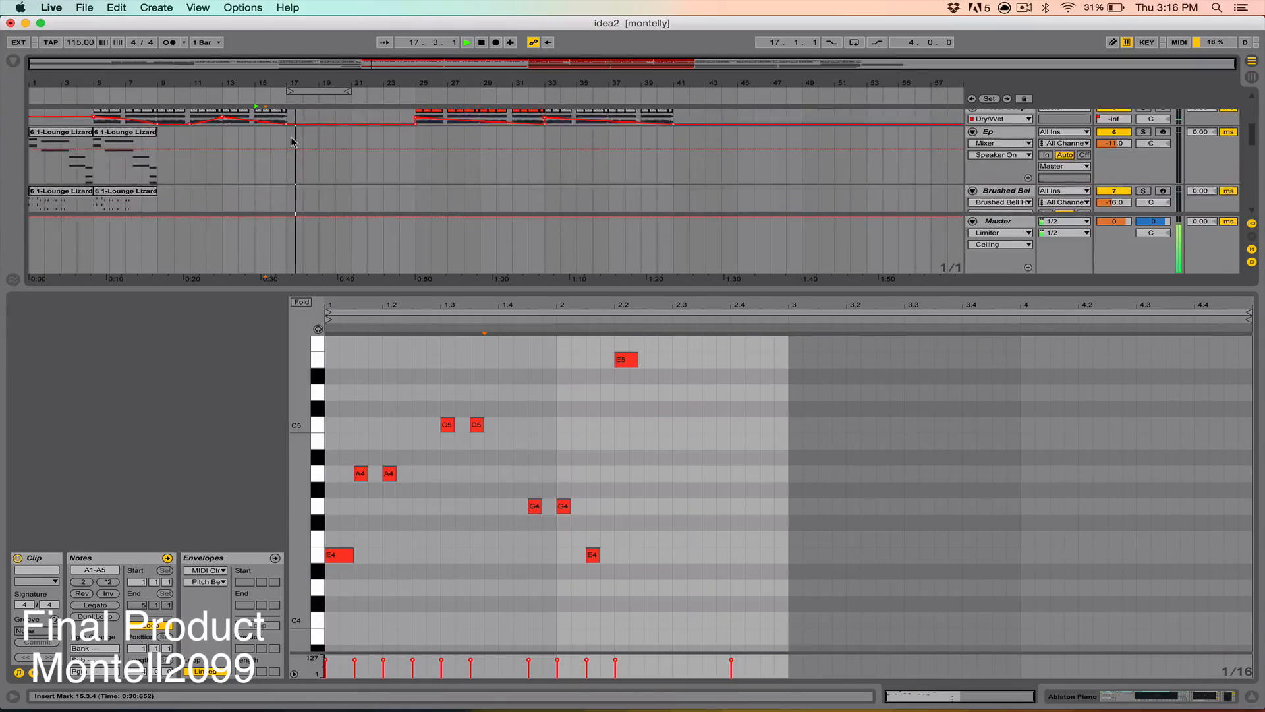
pyautogui.scroll(-6, 292, 141)
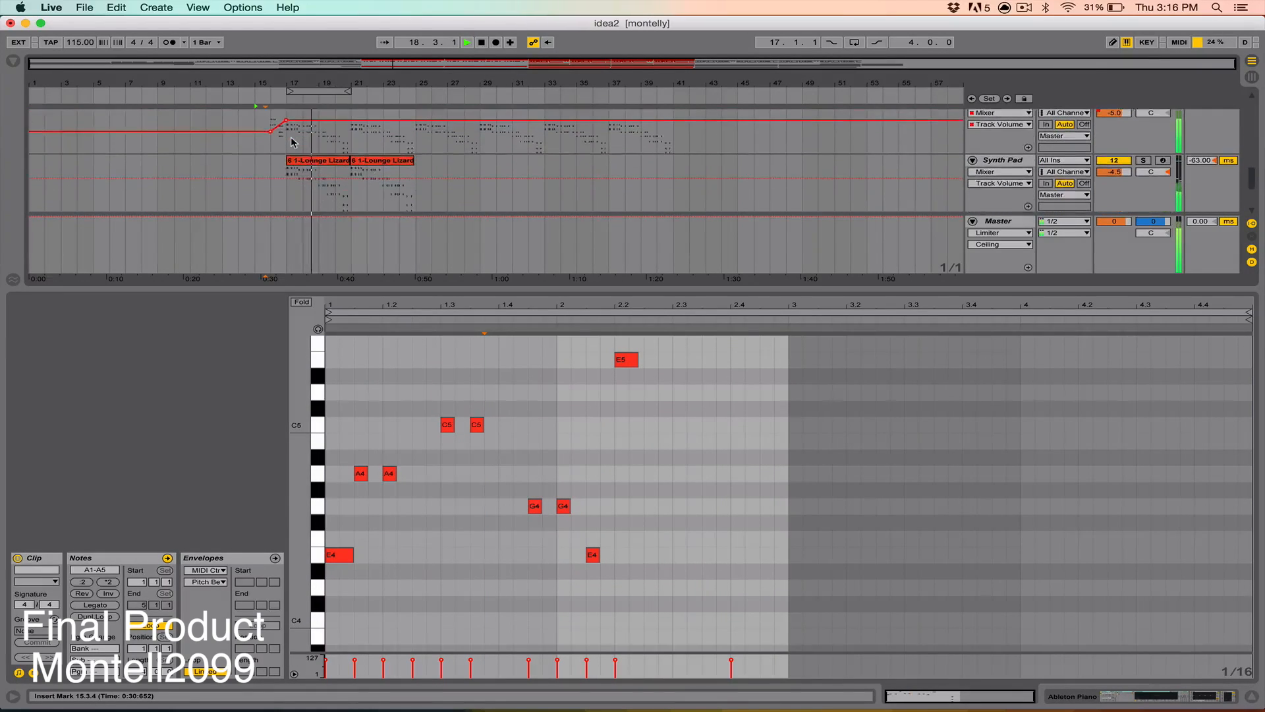
# Examine the notes of the Stab clip at bar 21 while the song plays, and hide the clip view again
pyautogui.scroll(1, 294, 140)
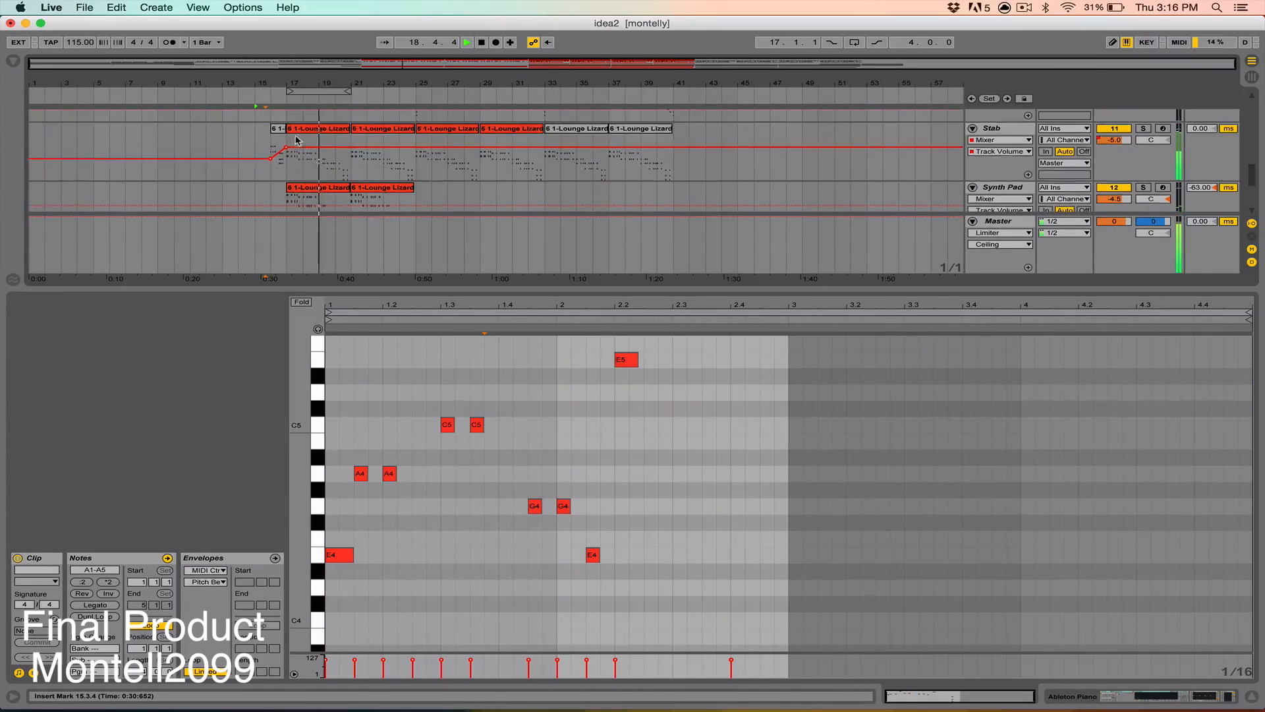
pyautogui.click(373, 135)
pyautogui.scroll(5, 560, 438)
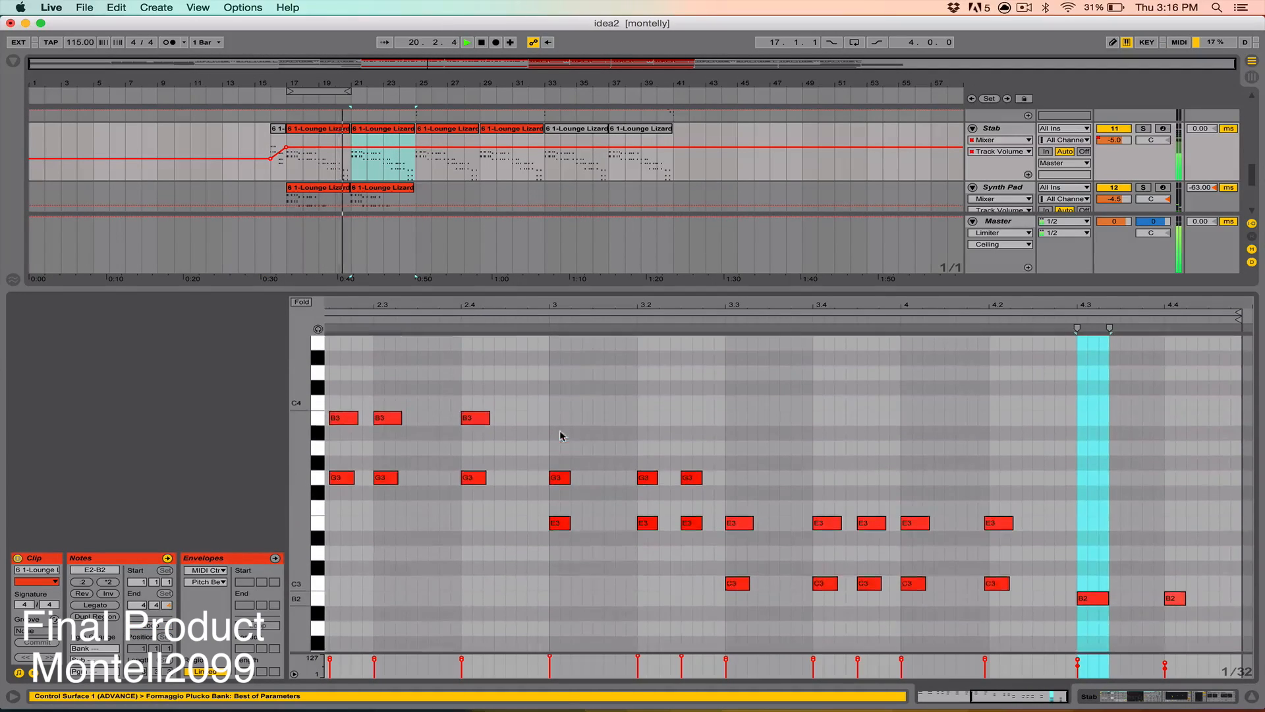
pyautogui.scroll(-2, 560, 435)
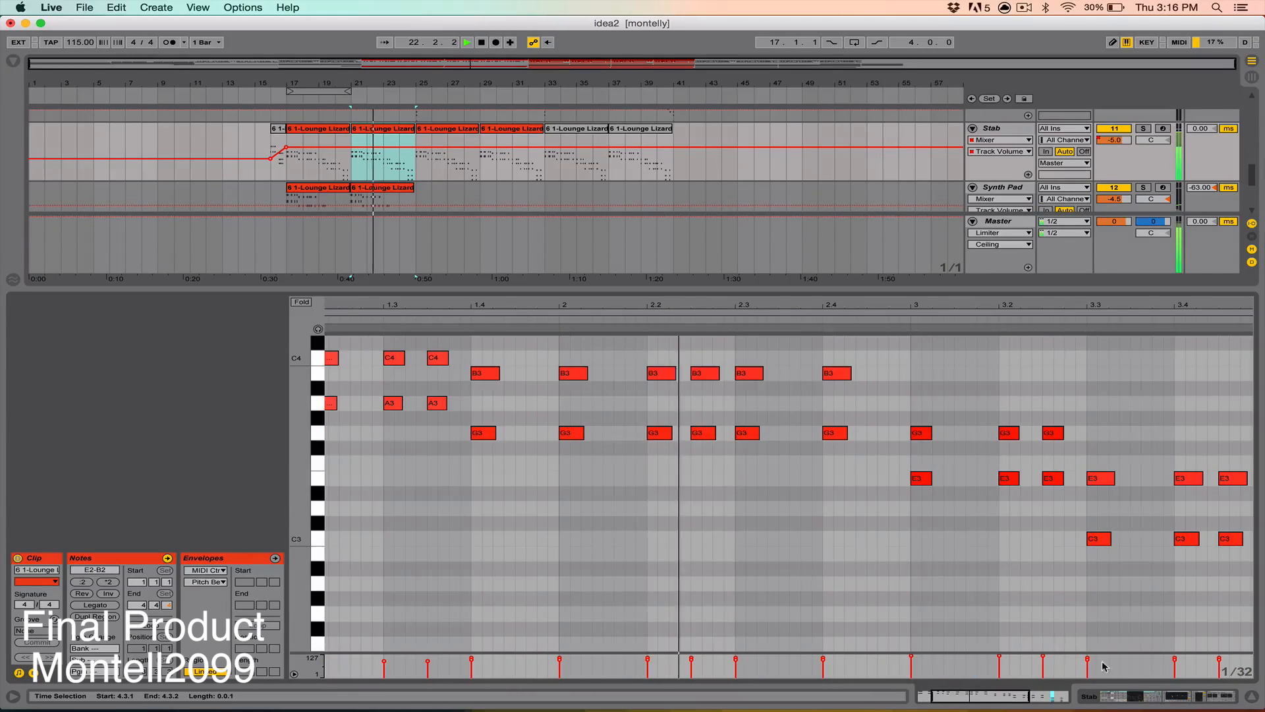
pyautogui.click(1251, 696)
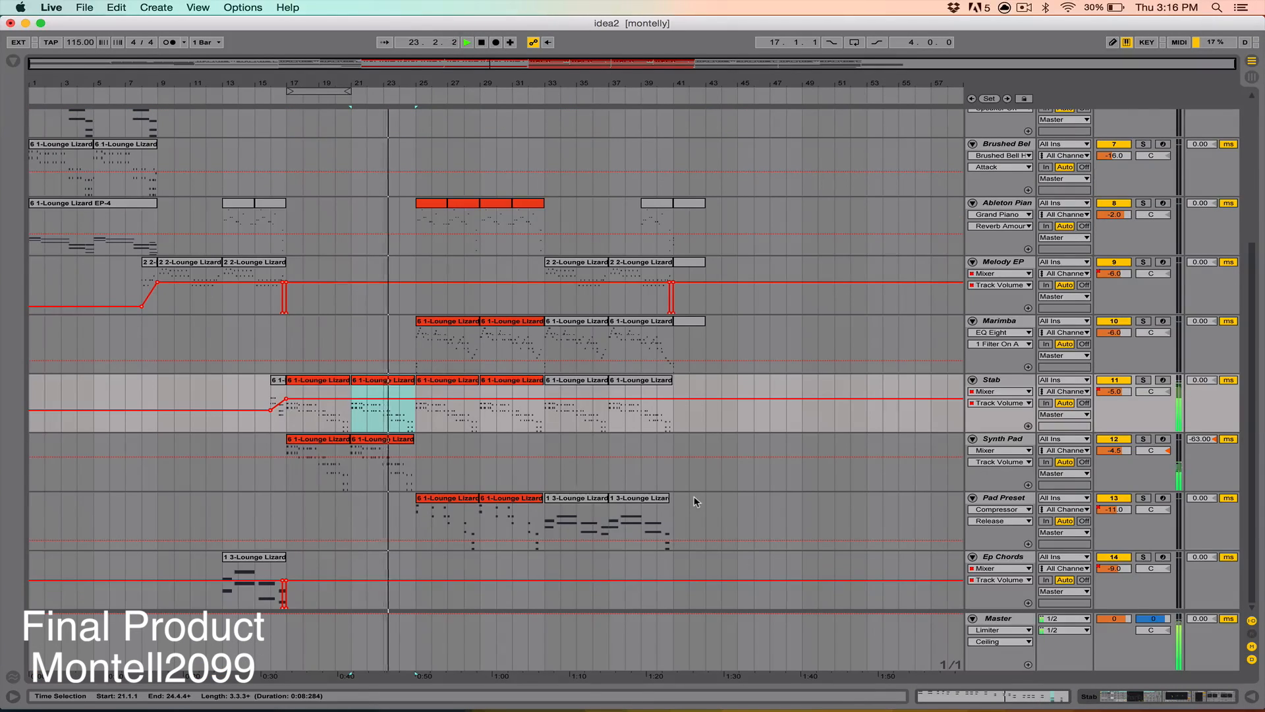
# Inspect the drum pattern of the Drum Rack clip at bar 25 and the bass notes of the Sub clip at bar 27
pyautogui.scroll(2, 695, 501)
pyautogui.scroll(8, 695, 501)
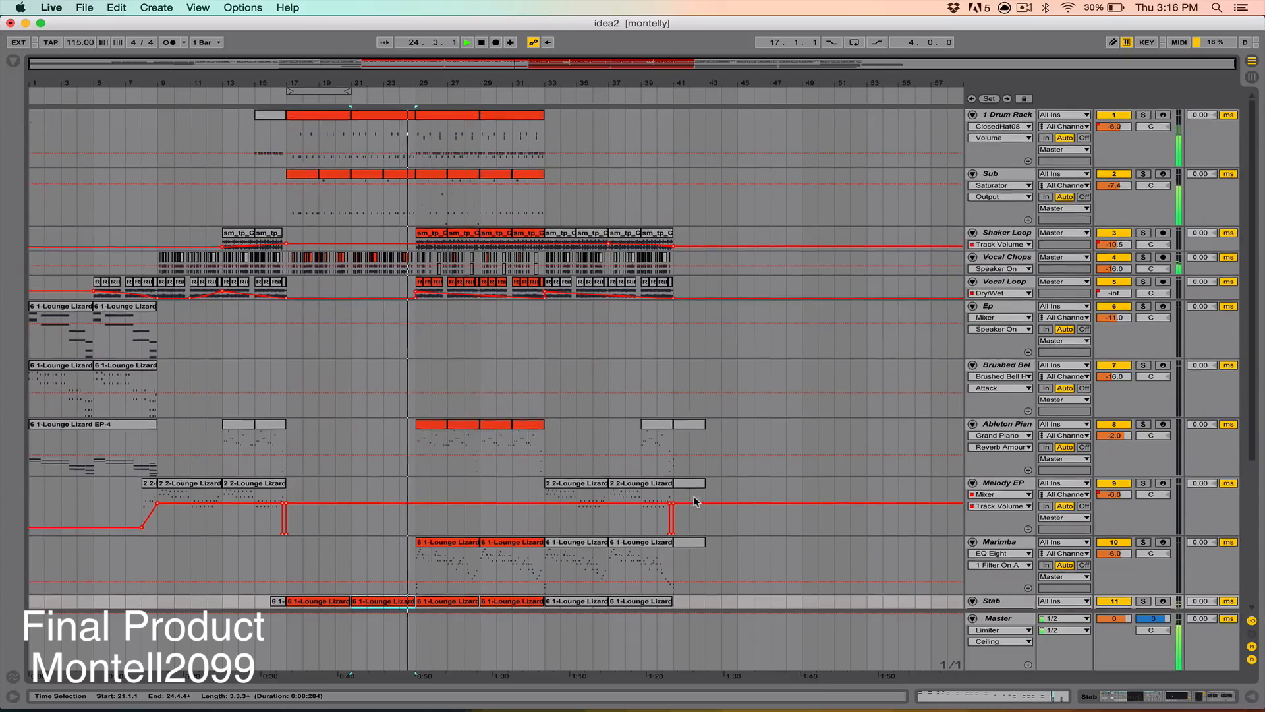
pyautogui.doubleClick(464, 113)
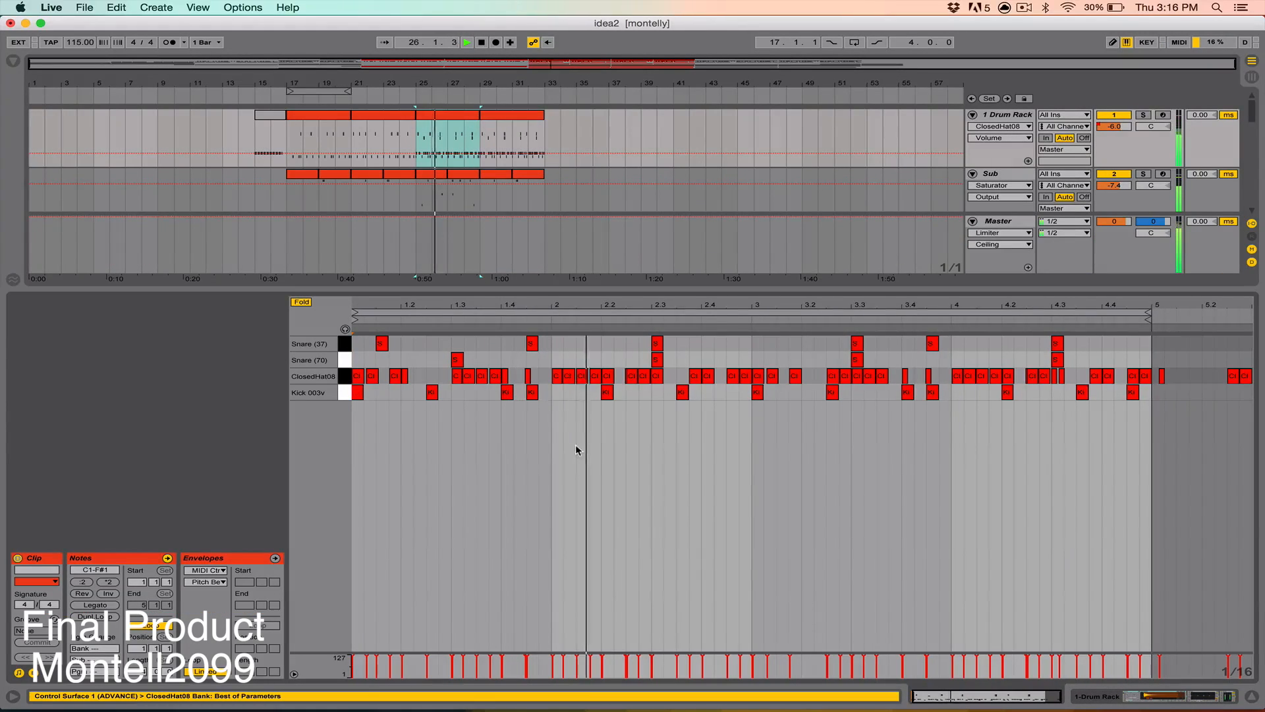
pyautogui.click(468, 175)
pyautogui.scroll(3, 553, 375)
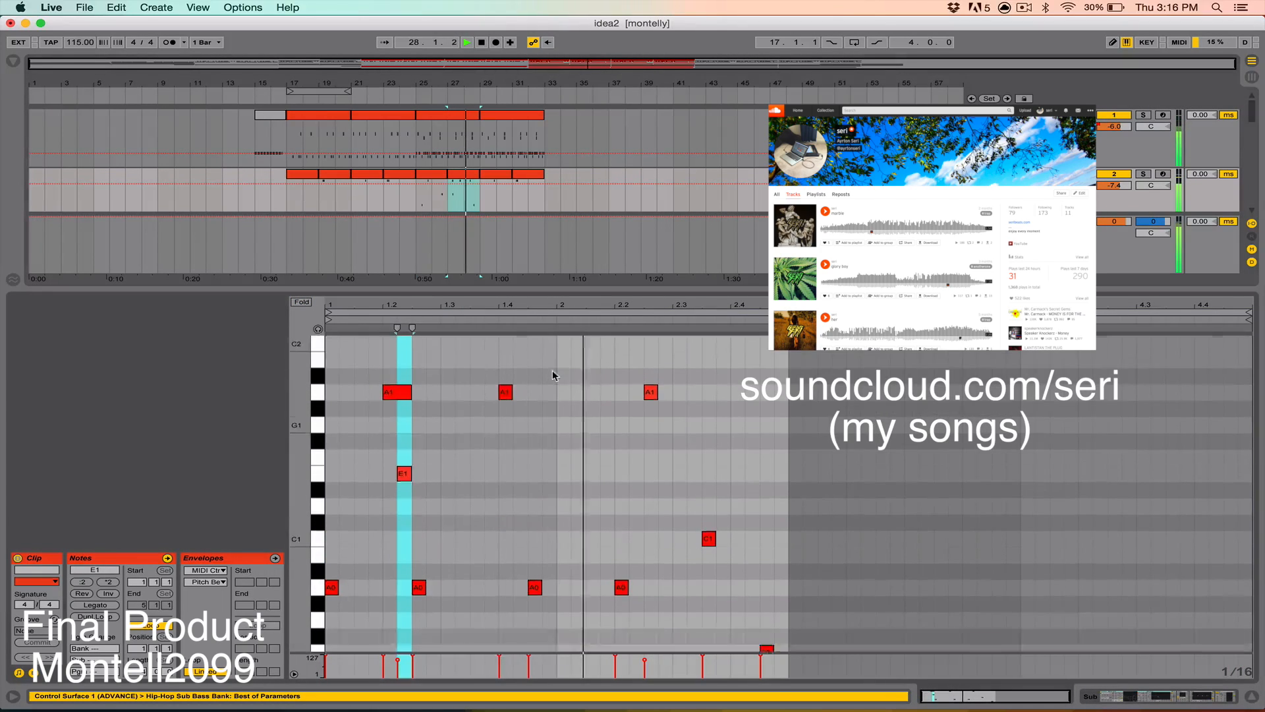
# Show the notes of the Ableton Piano clip at bar 29 during playback
pyautogui.scroll(-3, 554, 375)
pyautogui.scroll(-5, 563, 205)
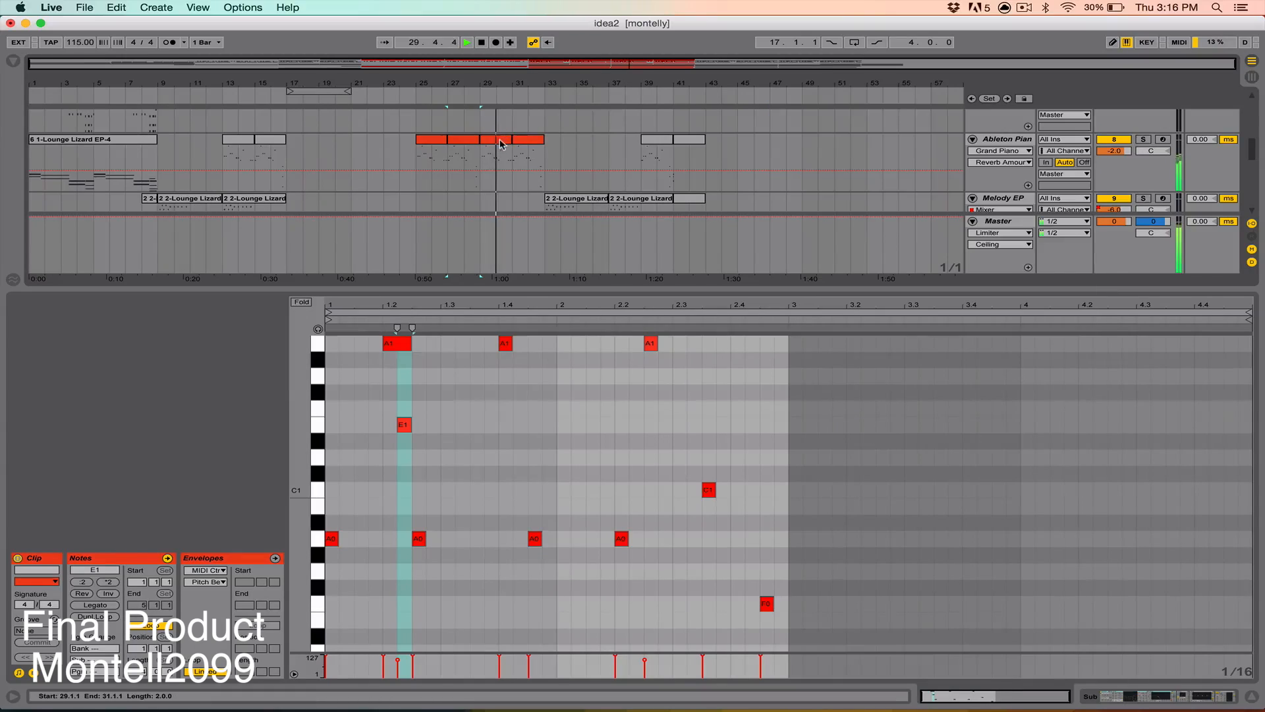
pyautogui.click(502, 138)
# Examine the high and low notes of the Marimba clip at bar 29, and close its clip view
pyautogui.scroll(-3, 524, 172)
pyautogui.scroll(-2, 523, 171)
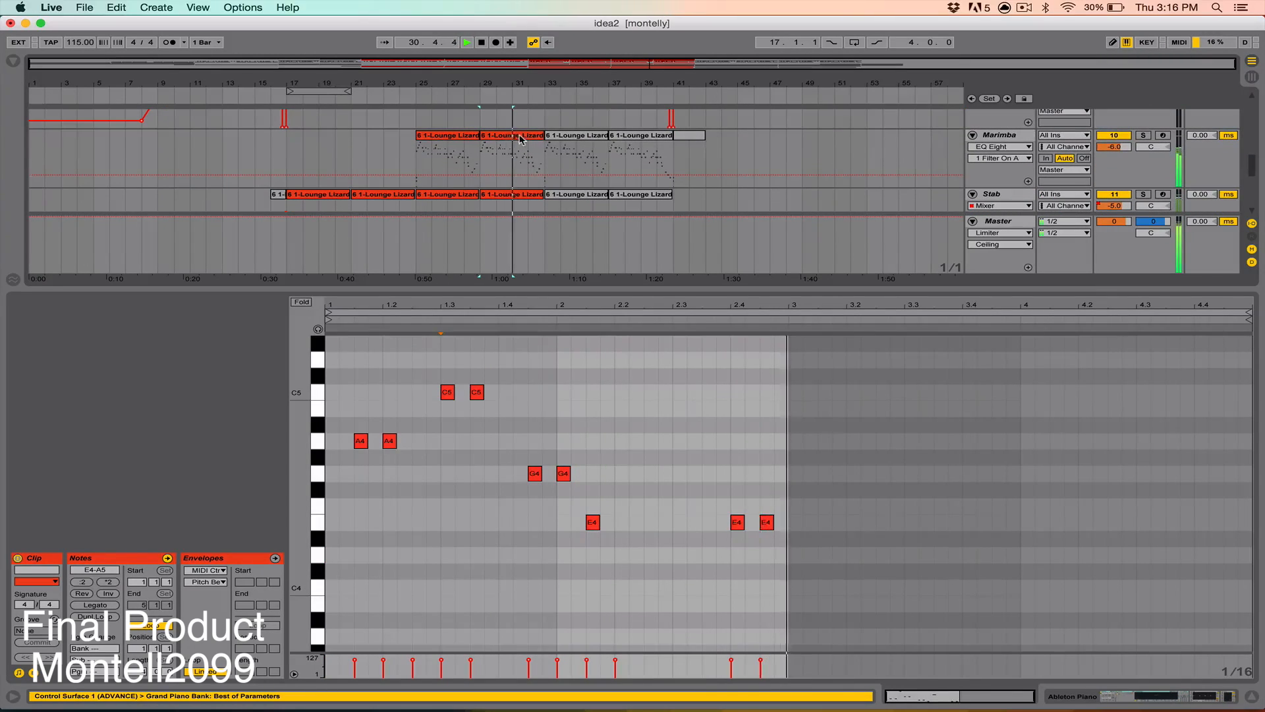
pyautogui.click(523, 172)
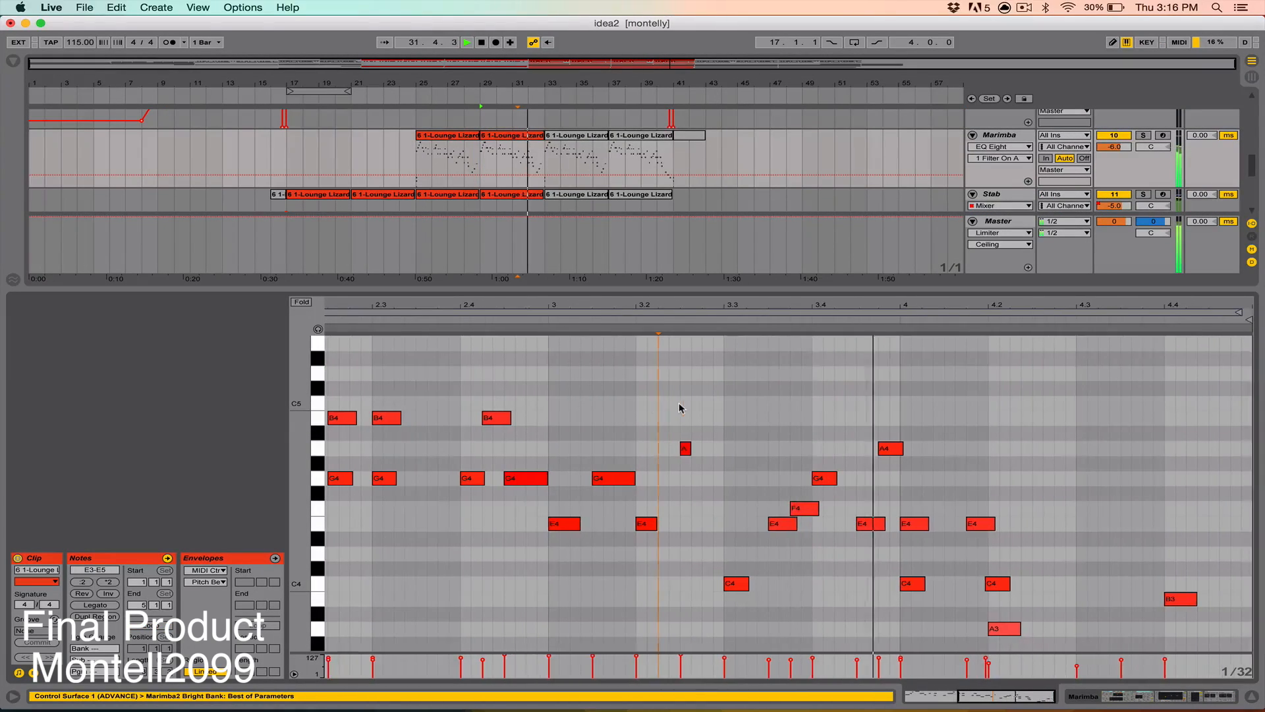
pyautogui.scroll(-5, 681, 408)
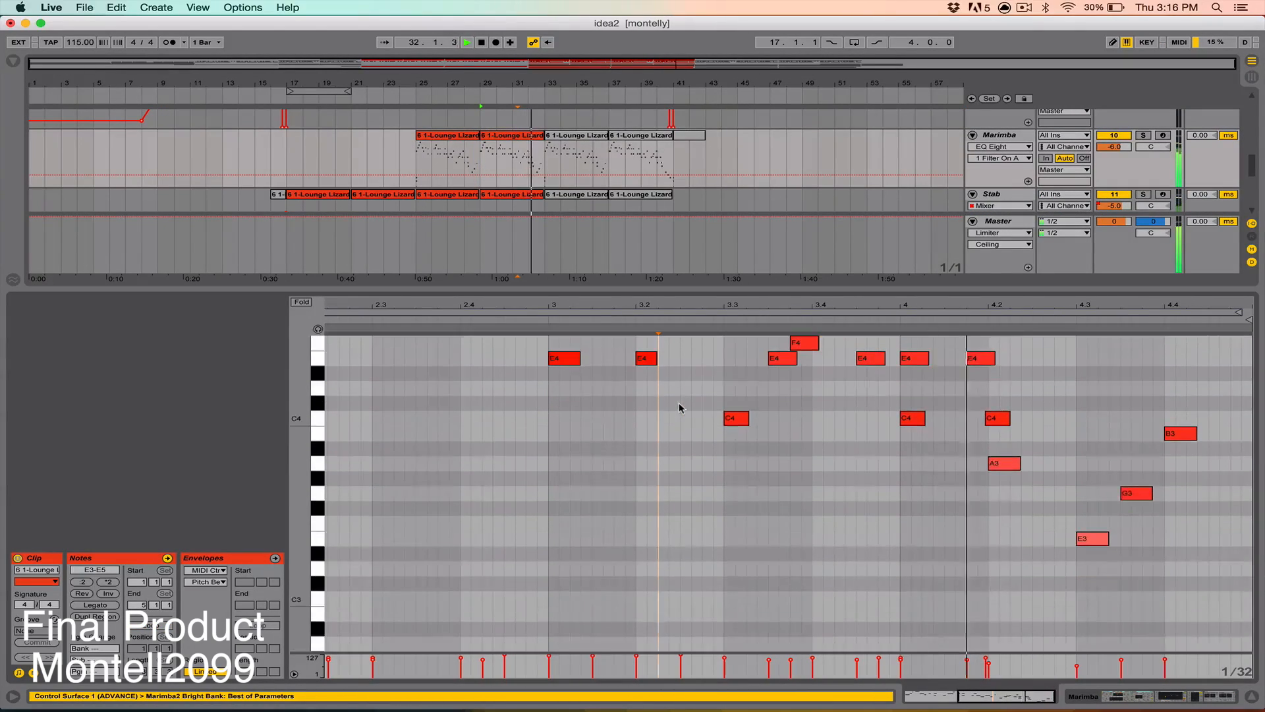
pyautogui.click(1251, 696)
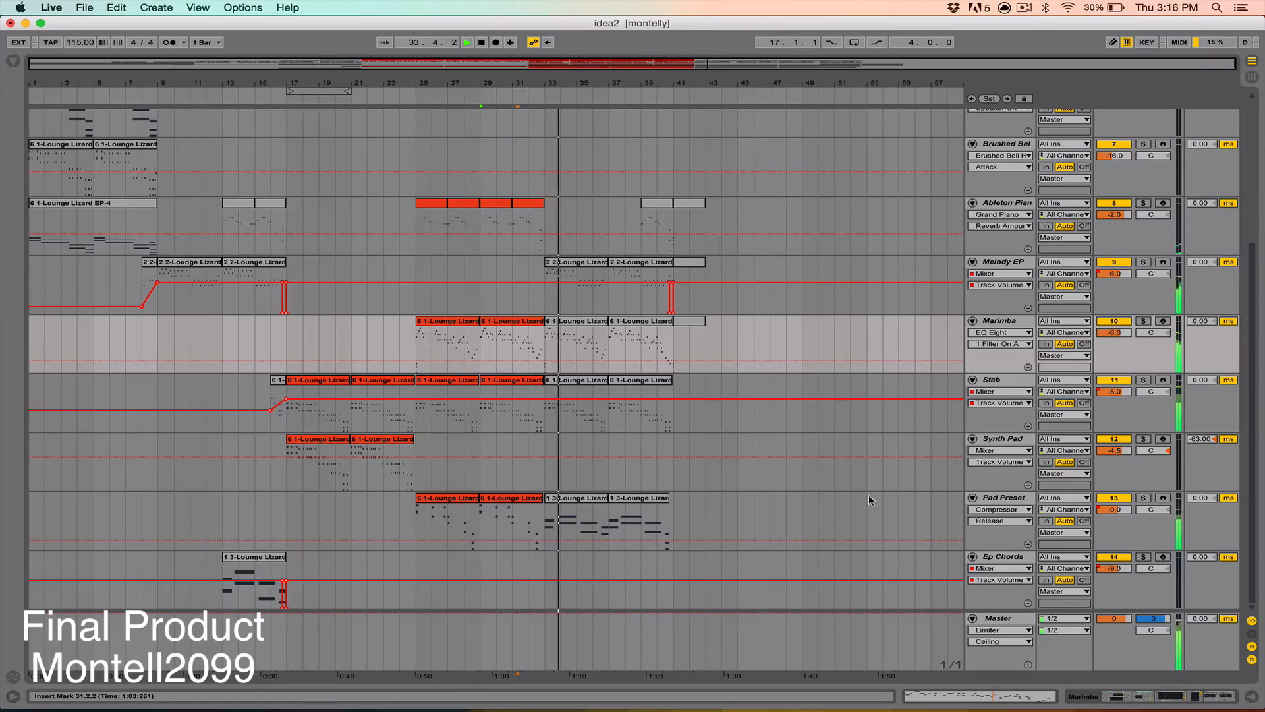
# Look over the arrangement's tracks, view the chord notes of the Pad Preset clip at bar 37, and hide them again
pyautogui.scroll(5, 725, 359)
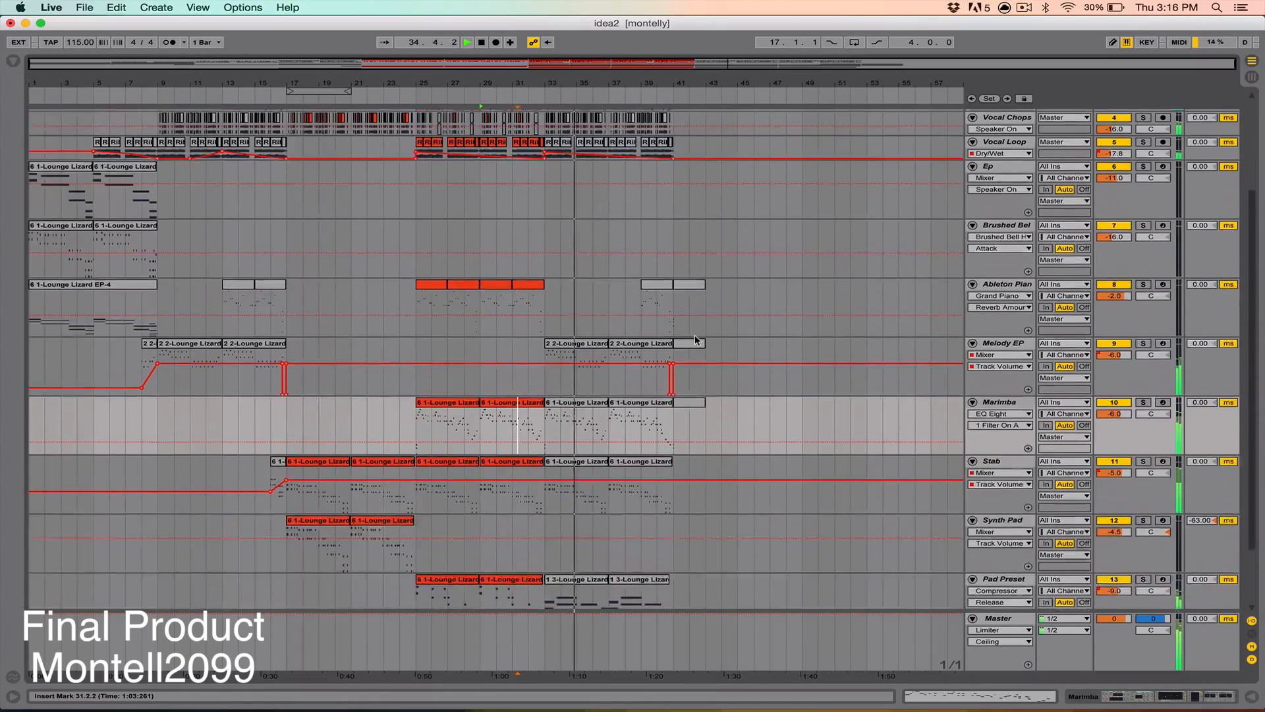
pyautogui.scroll(-5, 695, 339)
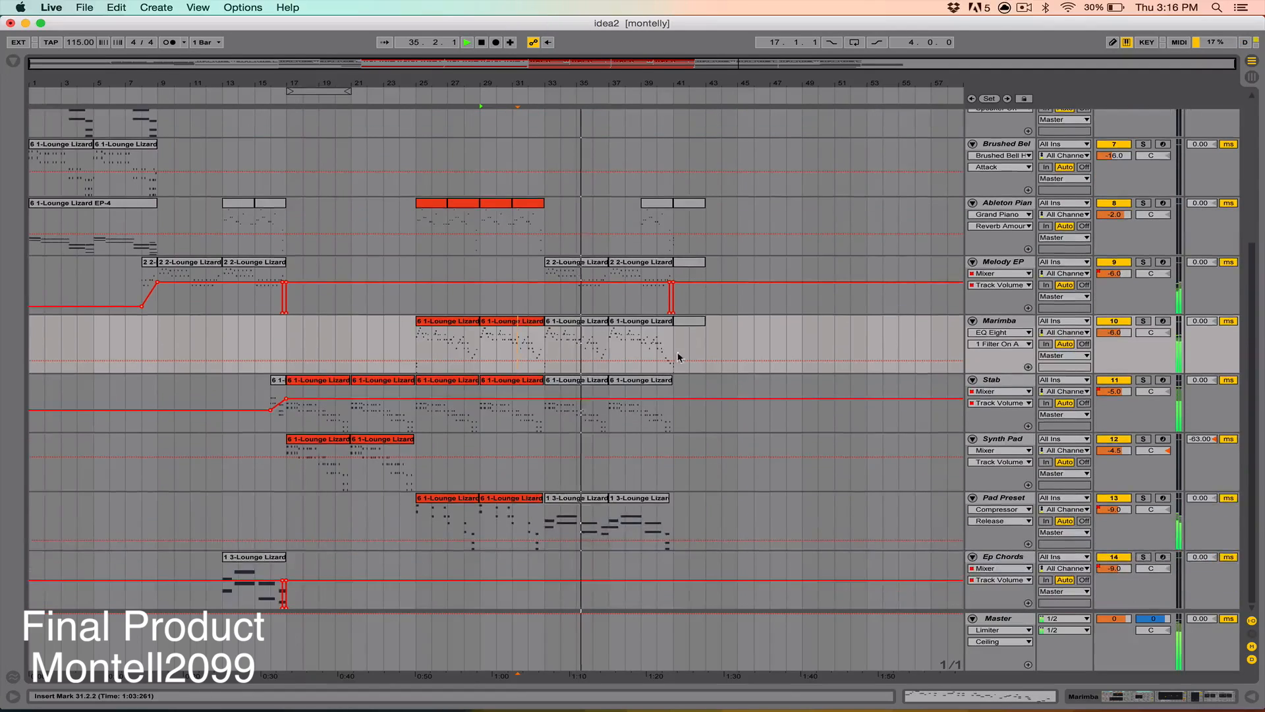
pyautogui.doubleClick(616, 495)
pyautogui.click(616, 479)
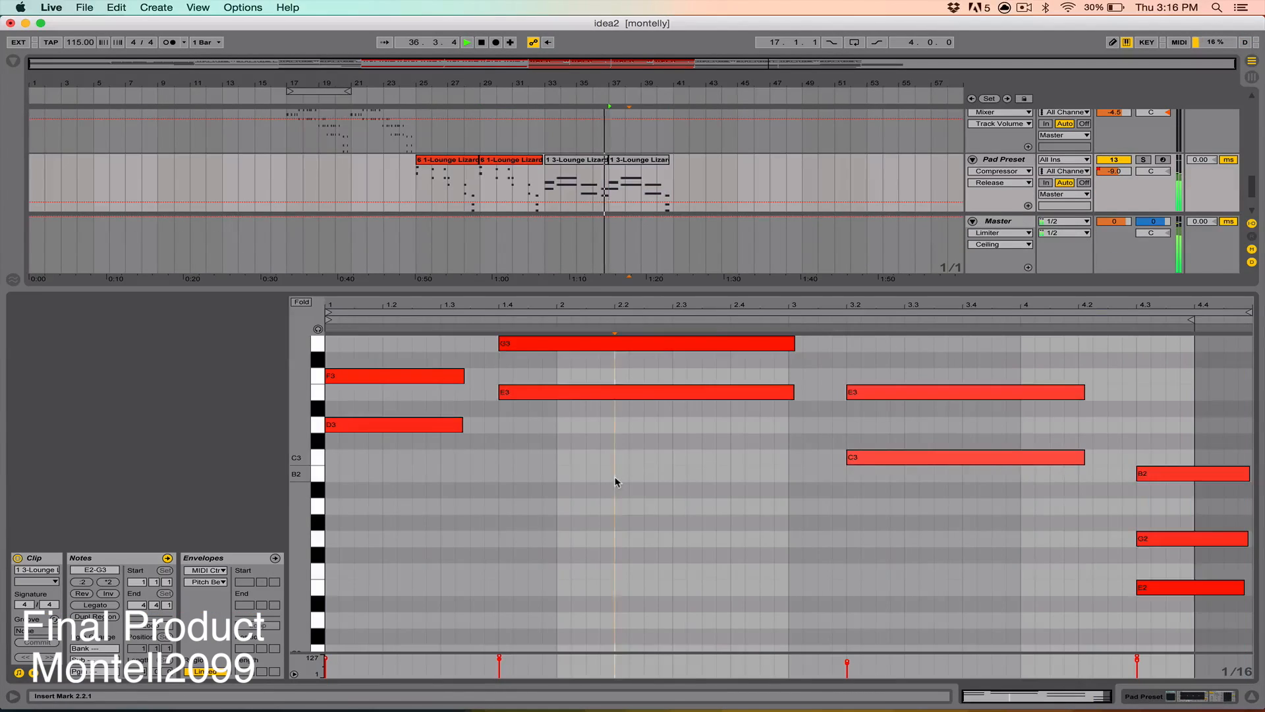
pyautogui.scroll(5, 615, 479)
pyautogui.scroll(-4, 616, 480)
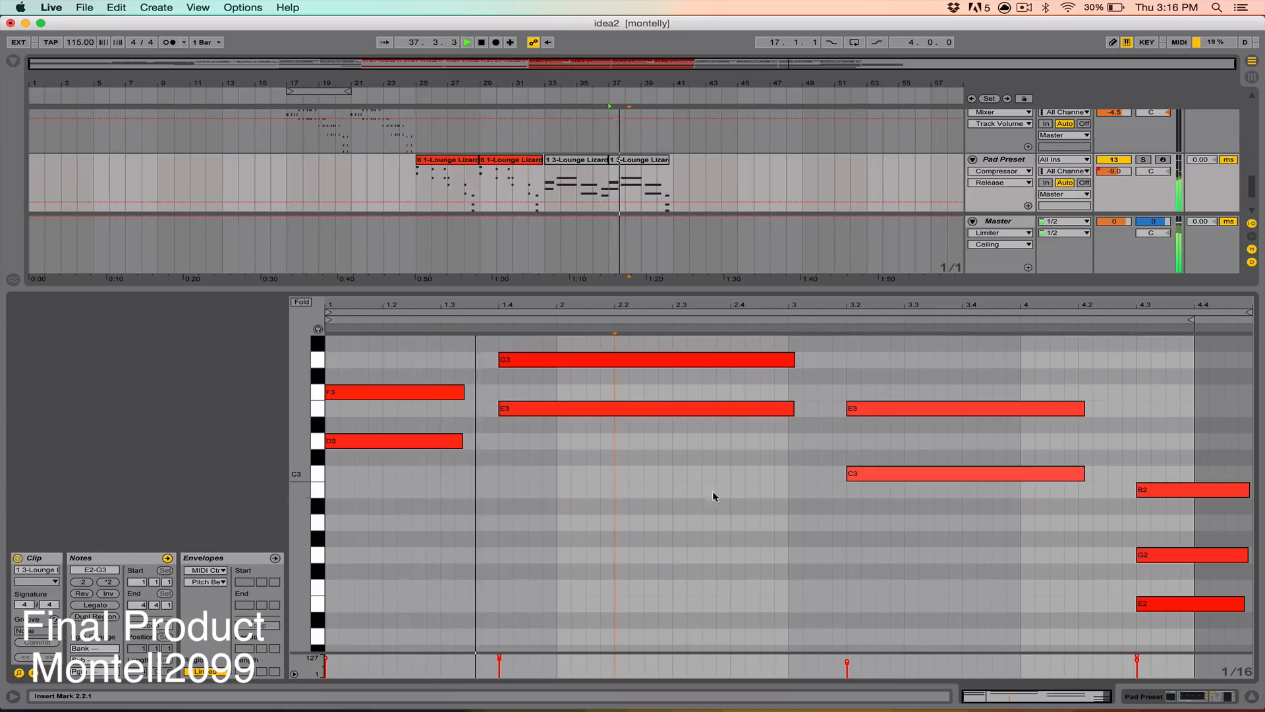
pyautogui.click(1251, 696)
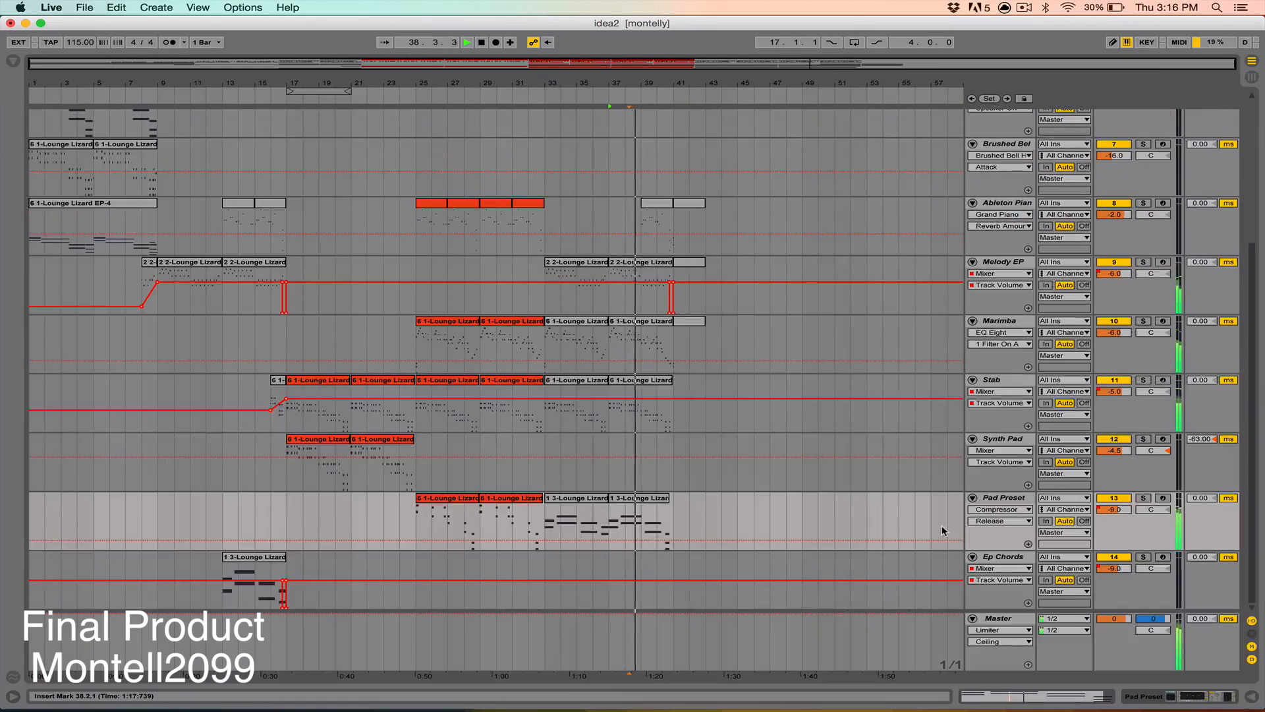